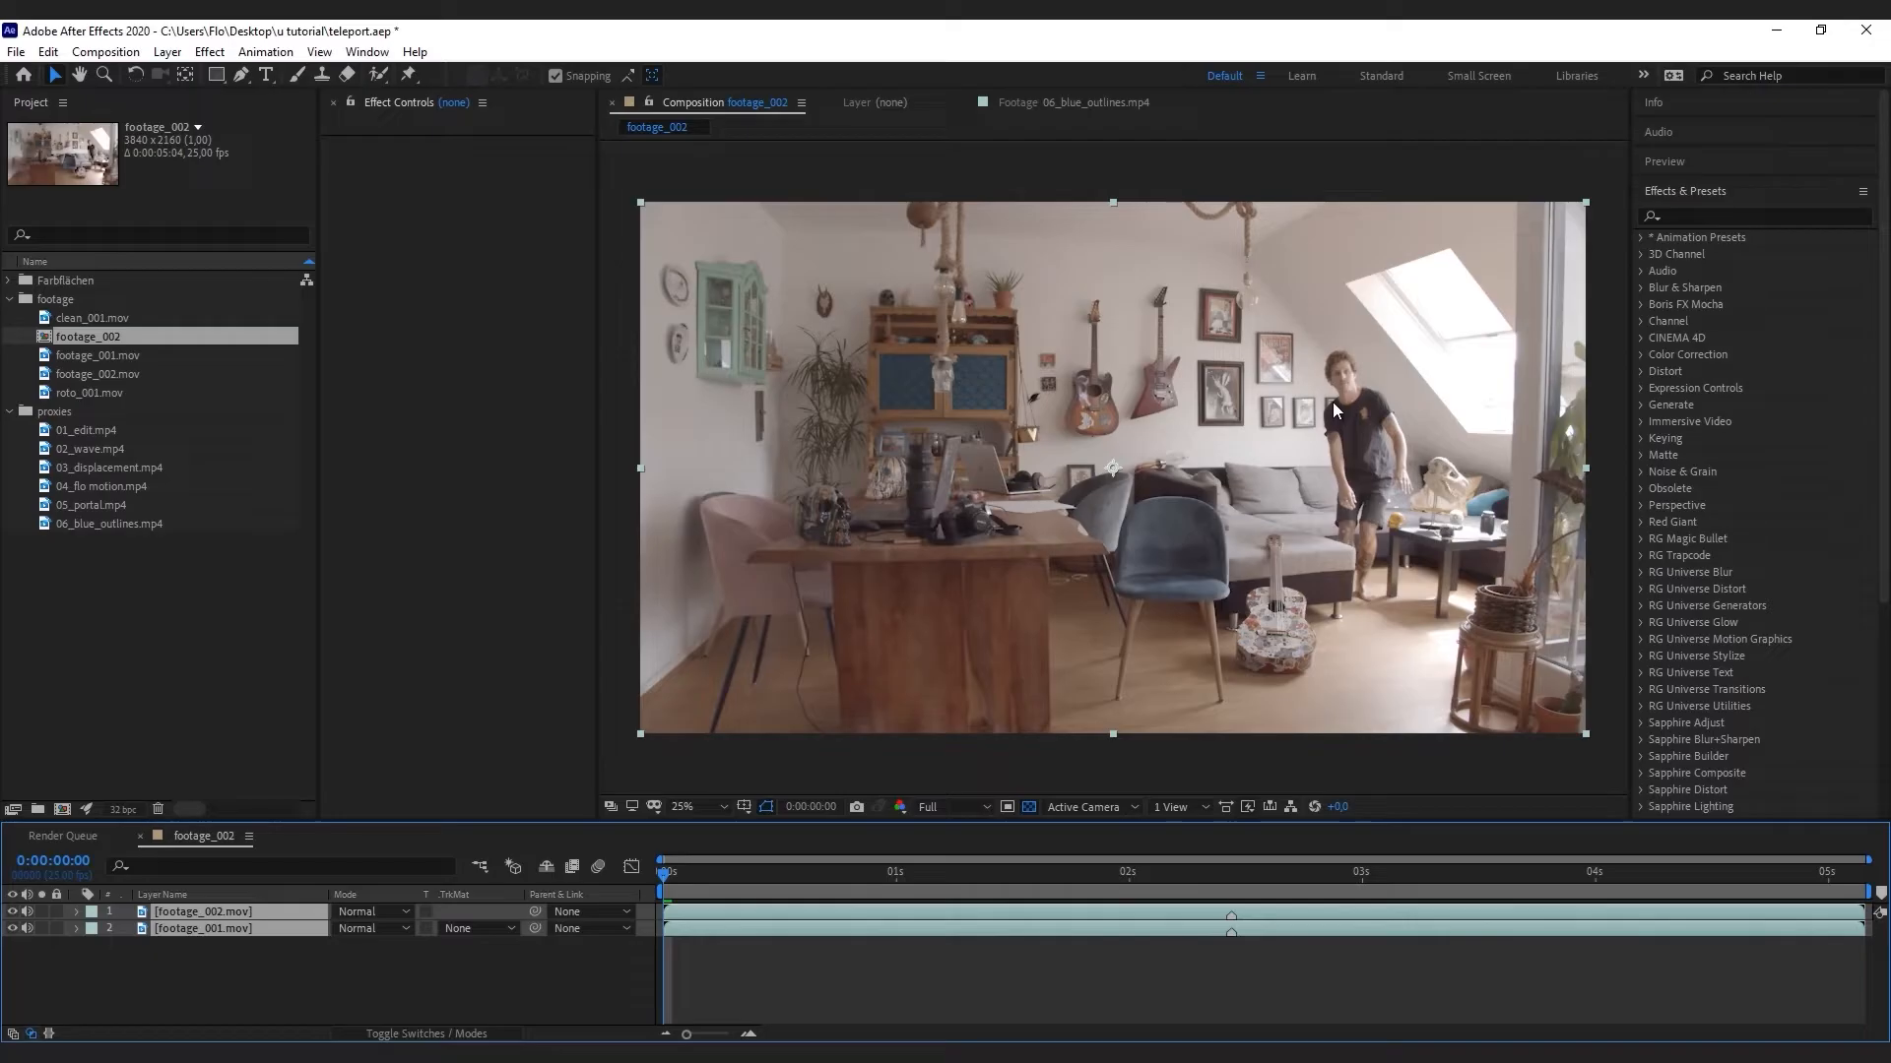
Compare footage_001.mov and footage_002.mov by toggling the upper layer's visibility, scrubbing through the takes and playing the composition
key(F2)
drag(778, 881, 988, 875)
click(13, 912)
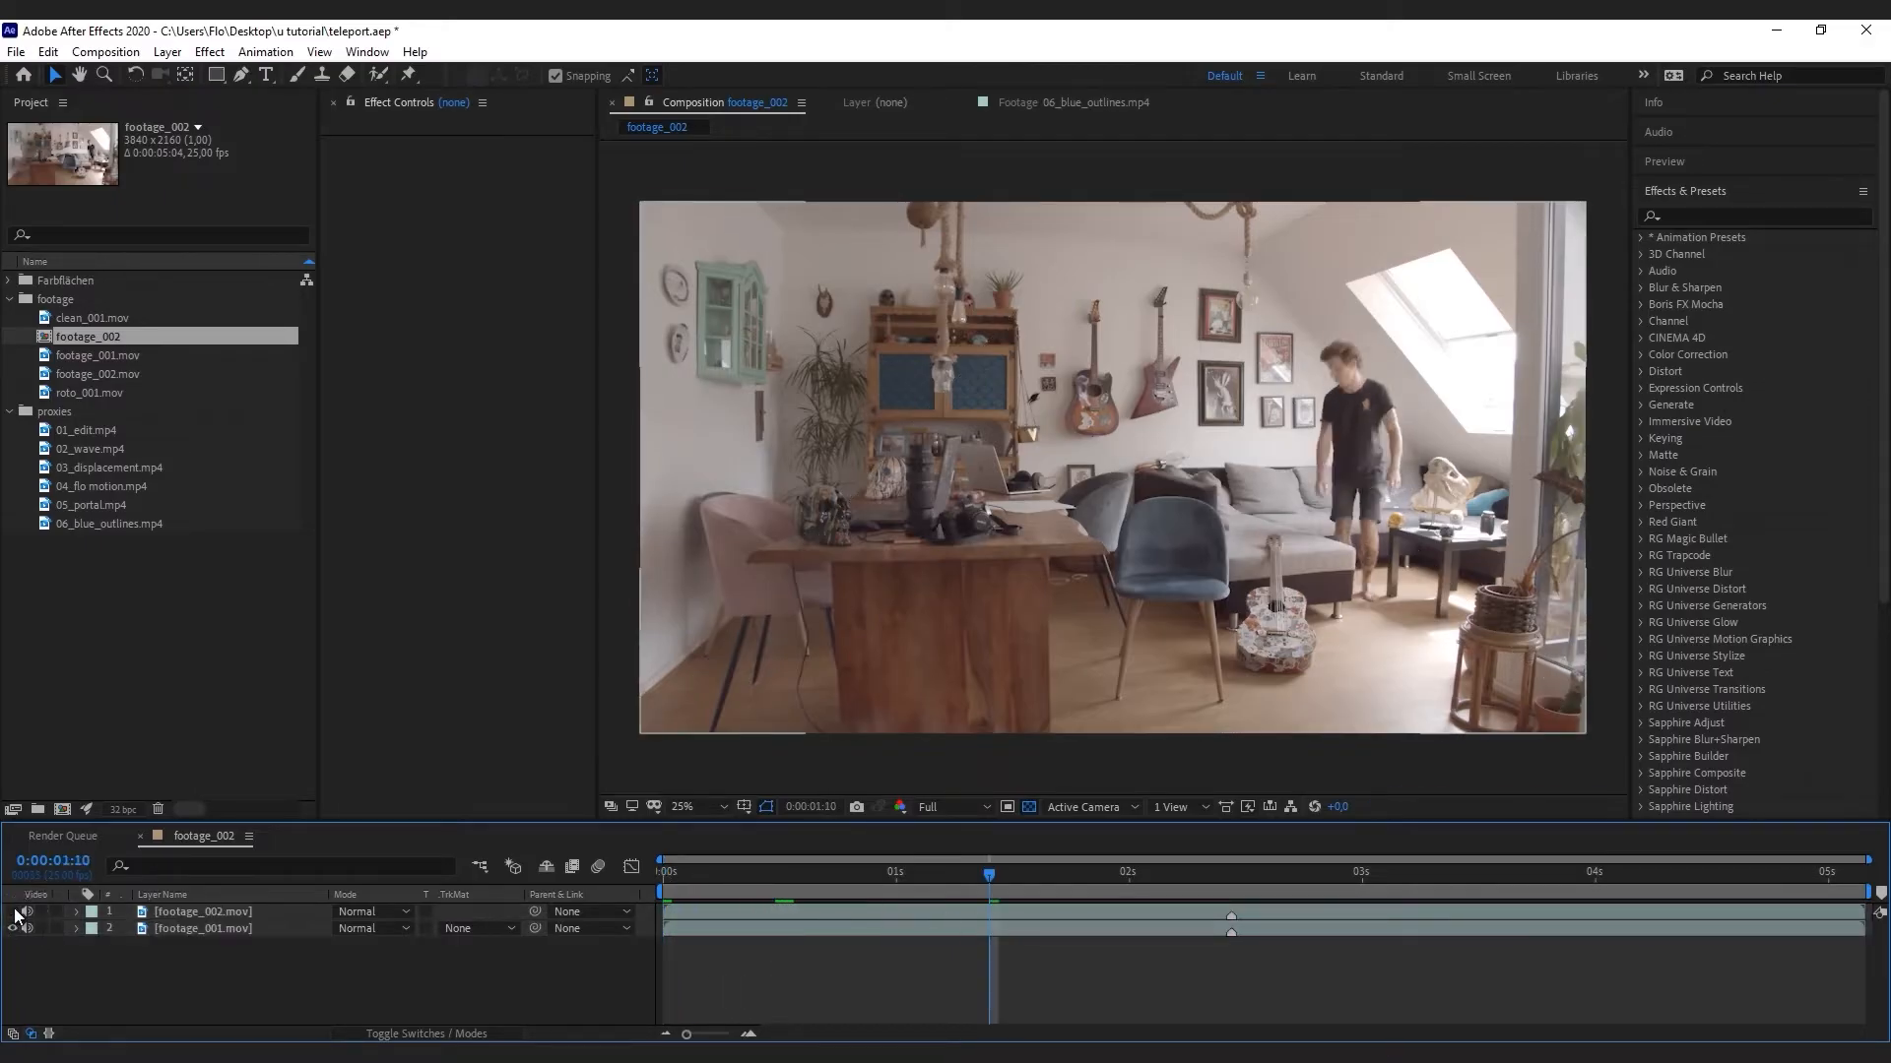
click(670, 884)
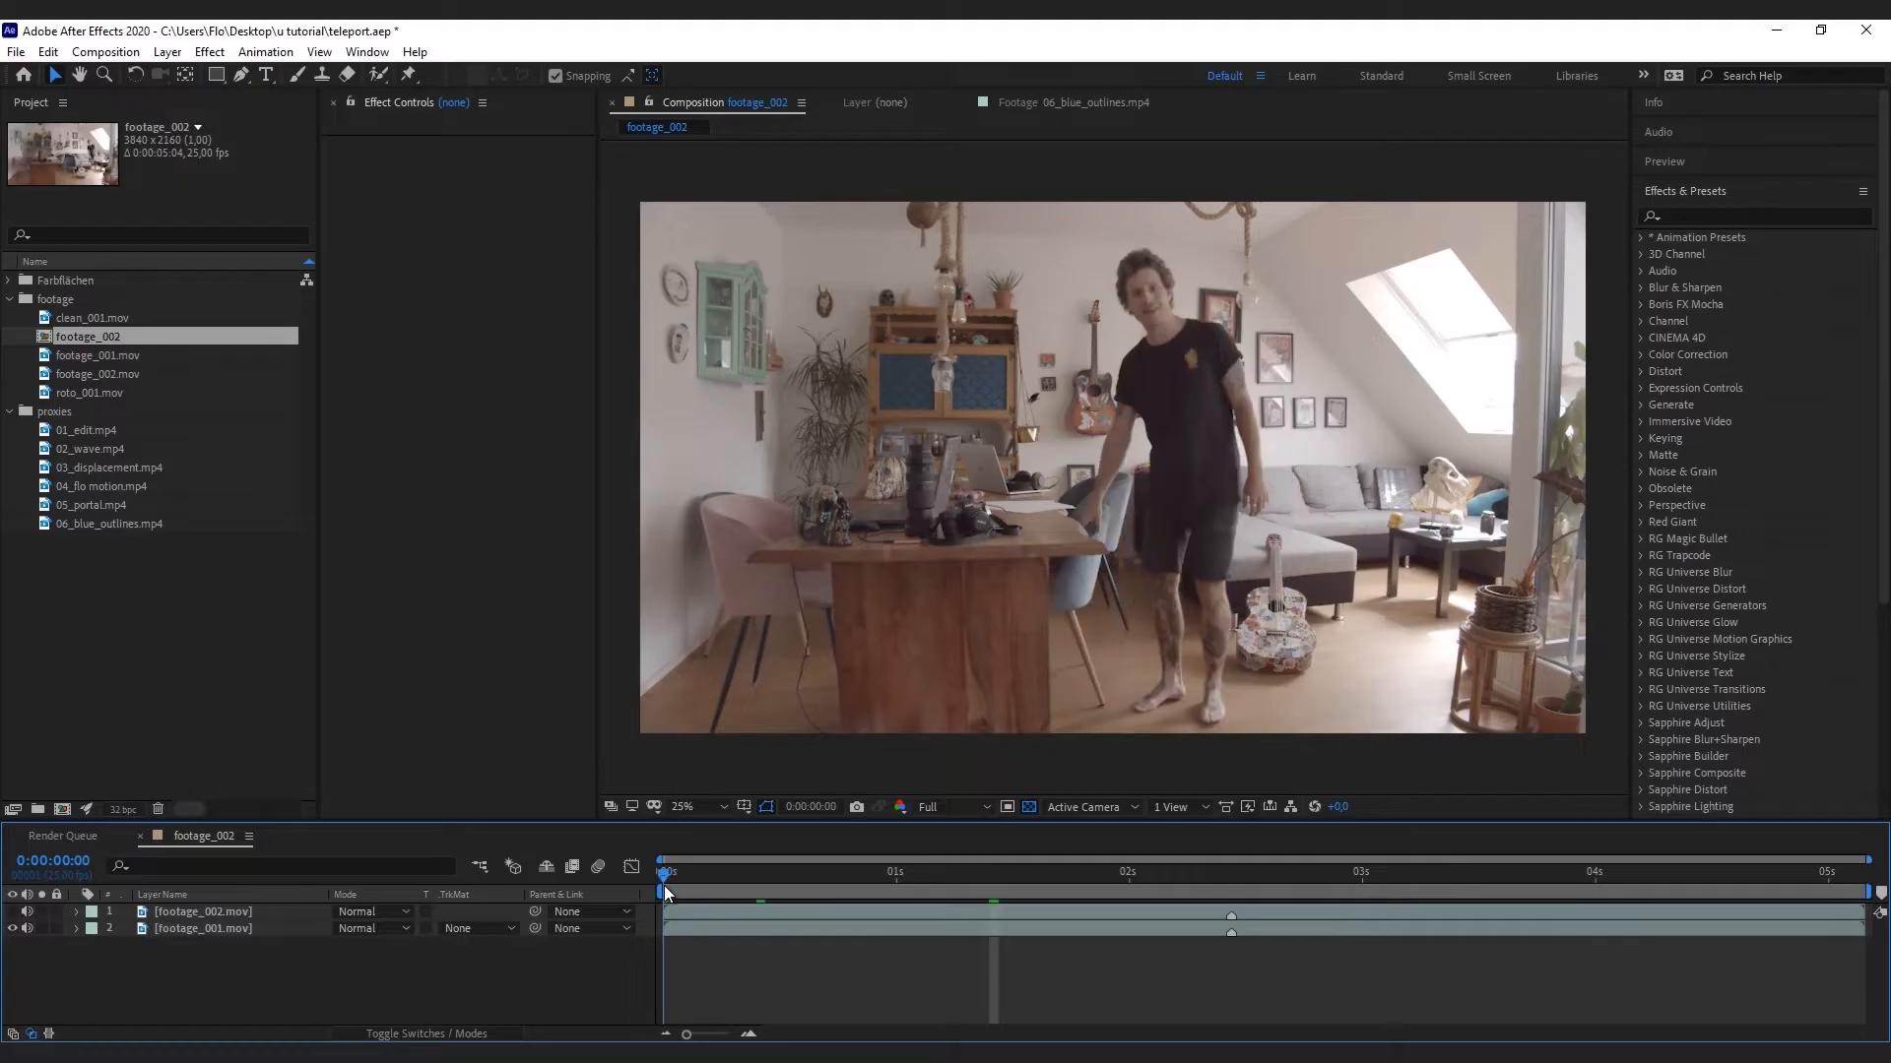
drag(663, 884, 1112, 912)
click(12, 912)
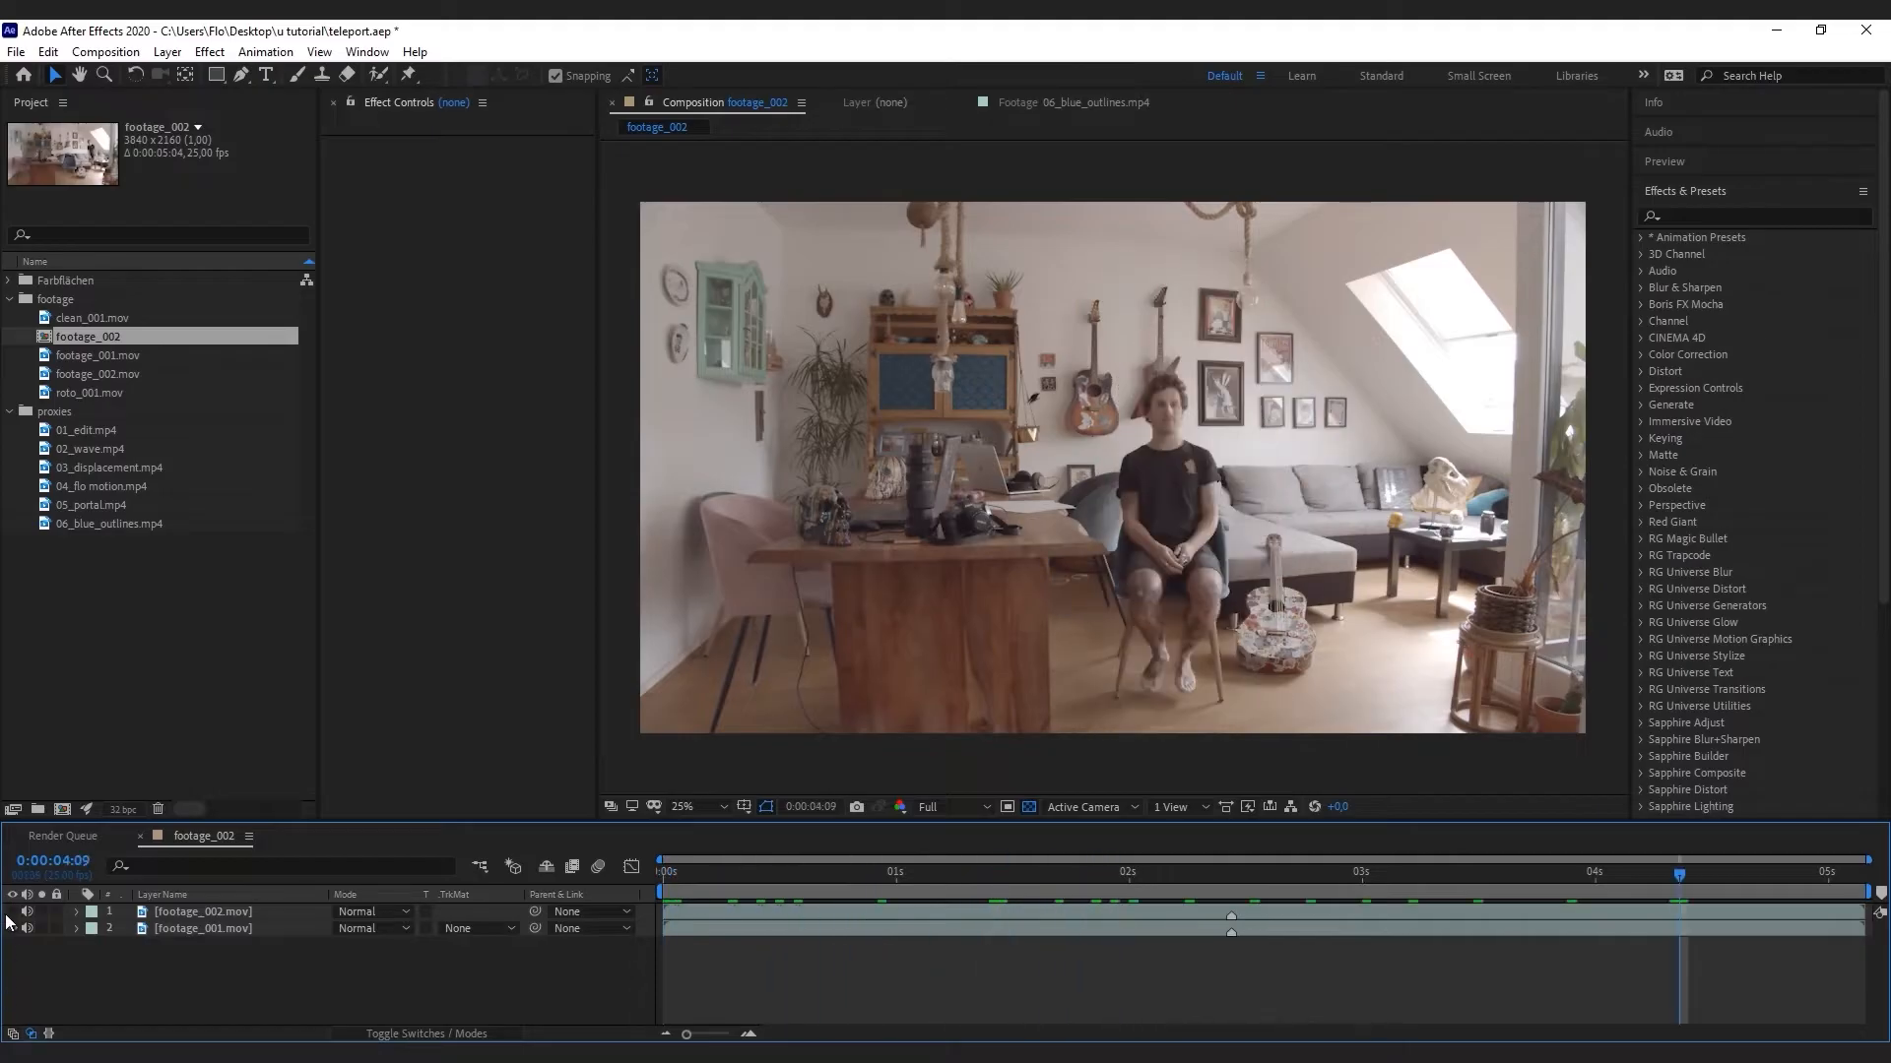
key(space)
drag(997, 892, 664, 895)
key(space)
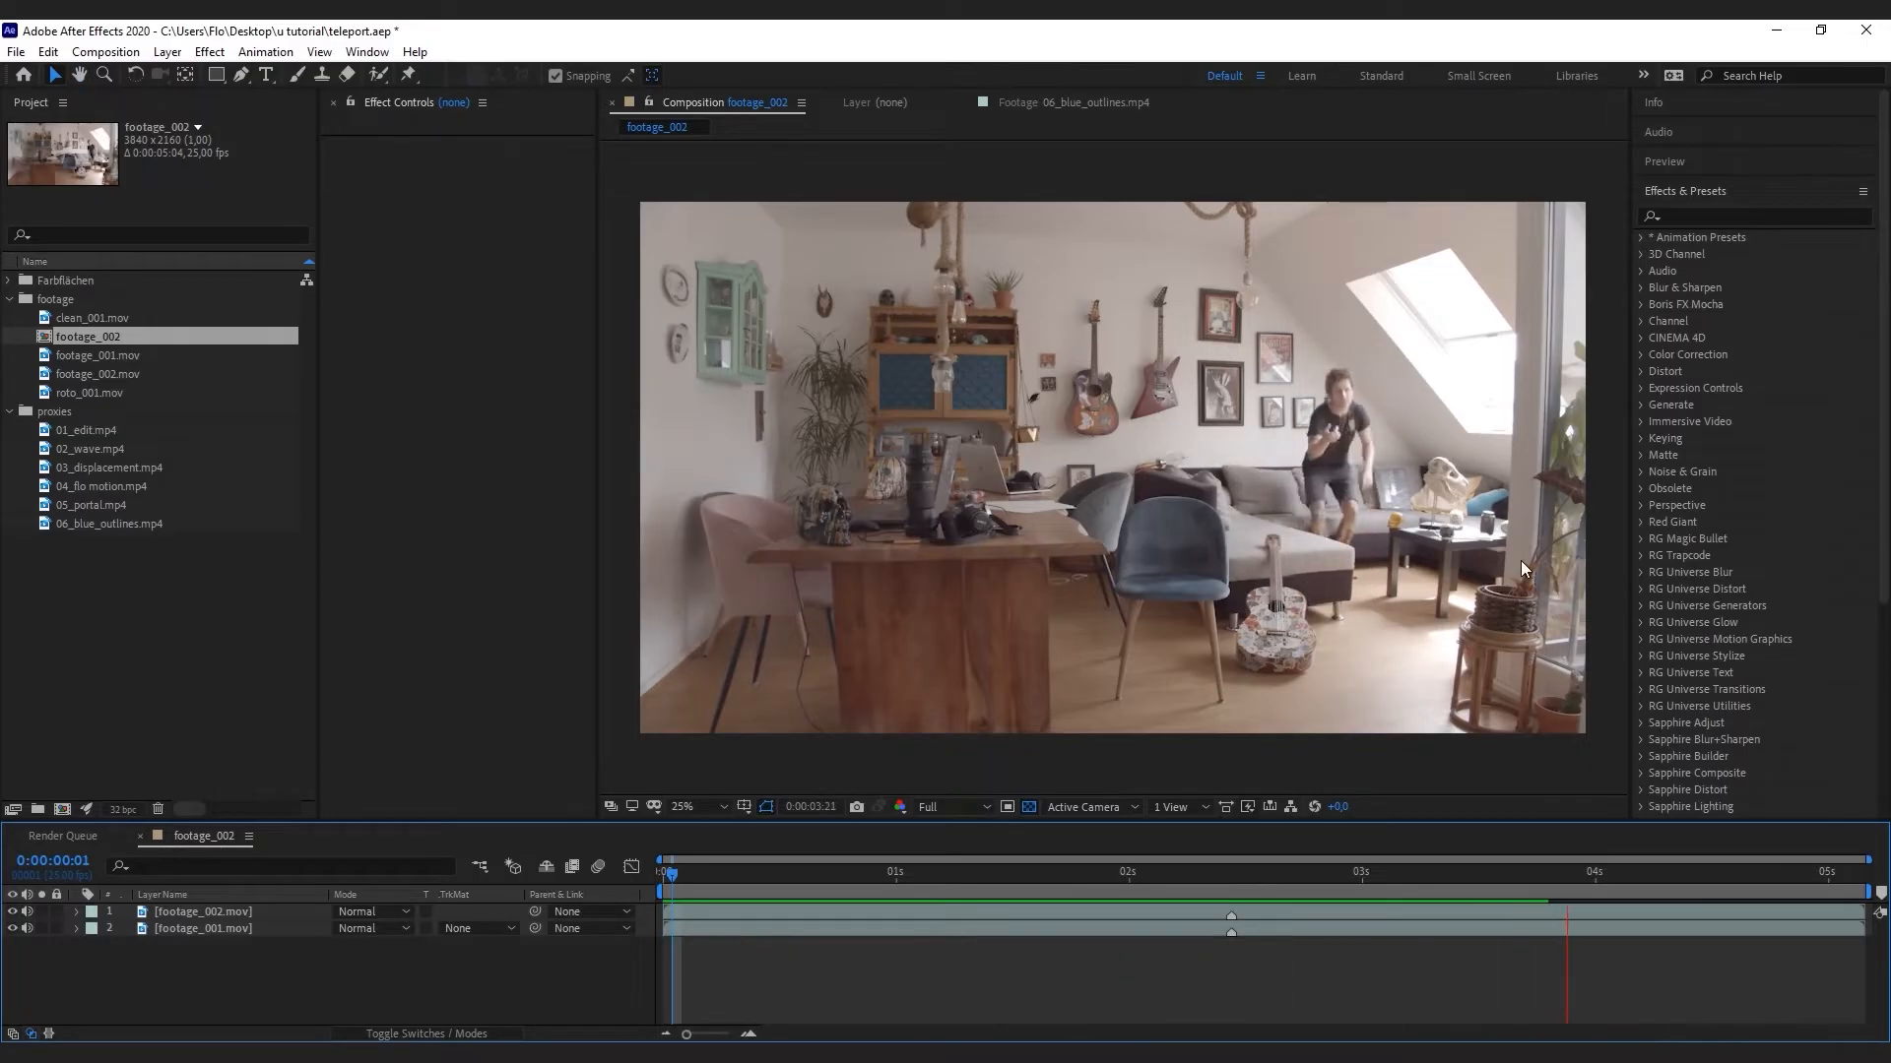
Mute the audio of both footage layers and check the footage_001.mov take with footage_002.mov temporarily hidden
click(28, 912)
click(28, 929)
click(12, 912)
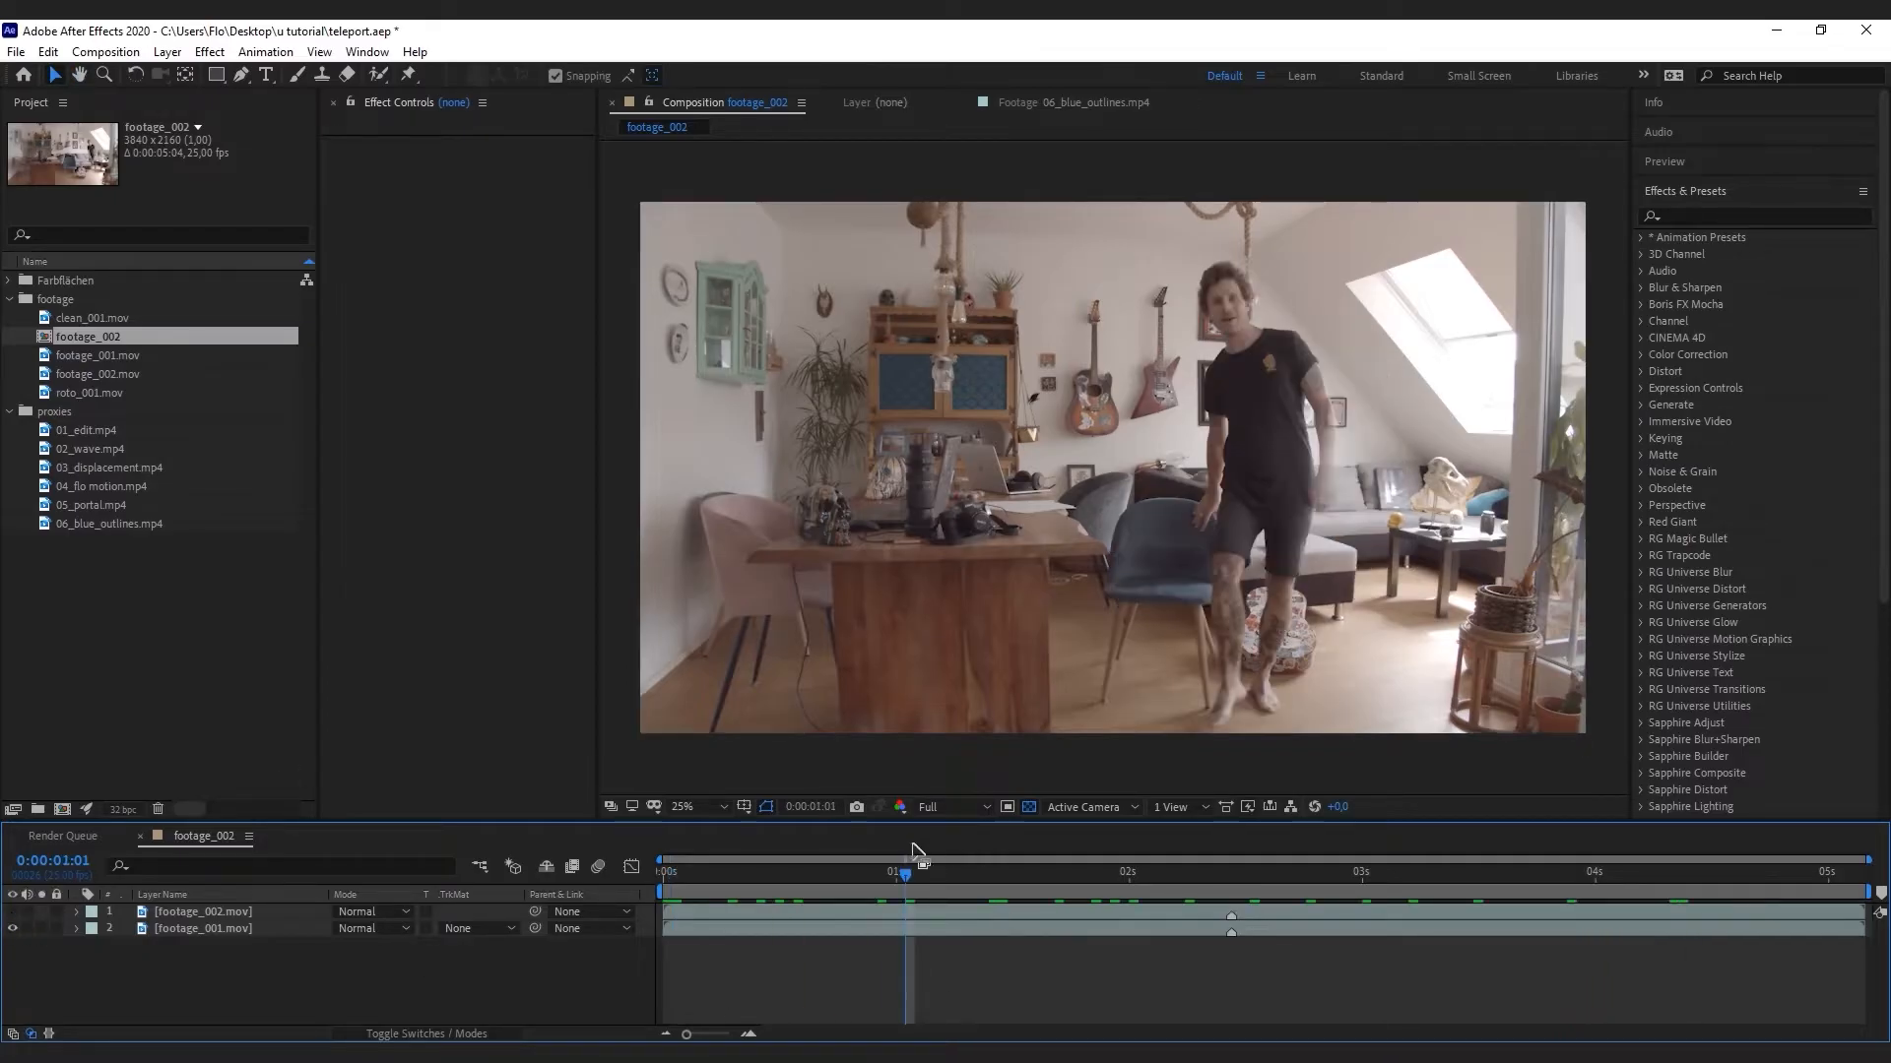
drag(916, 870, 1379, 926)
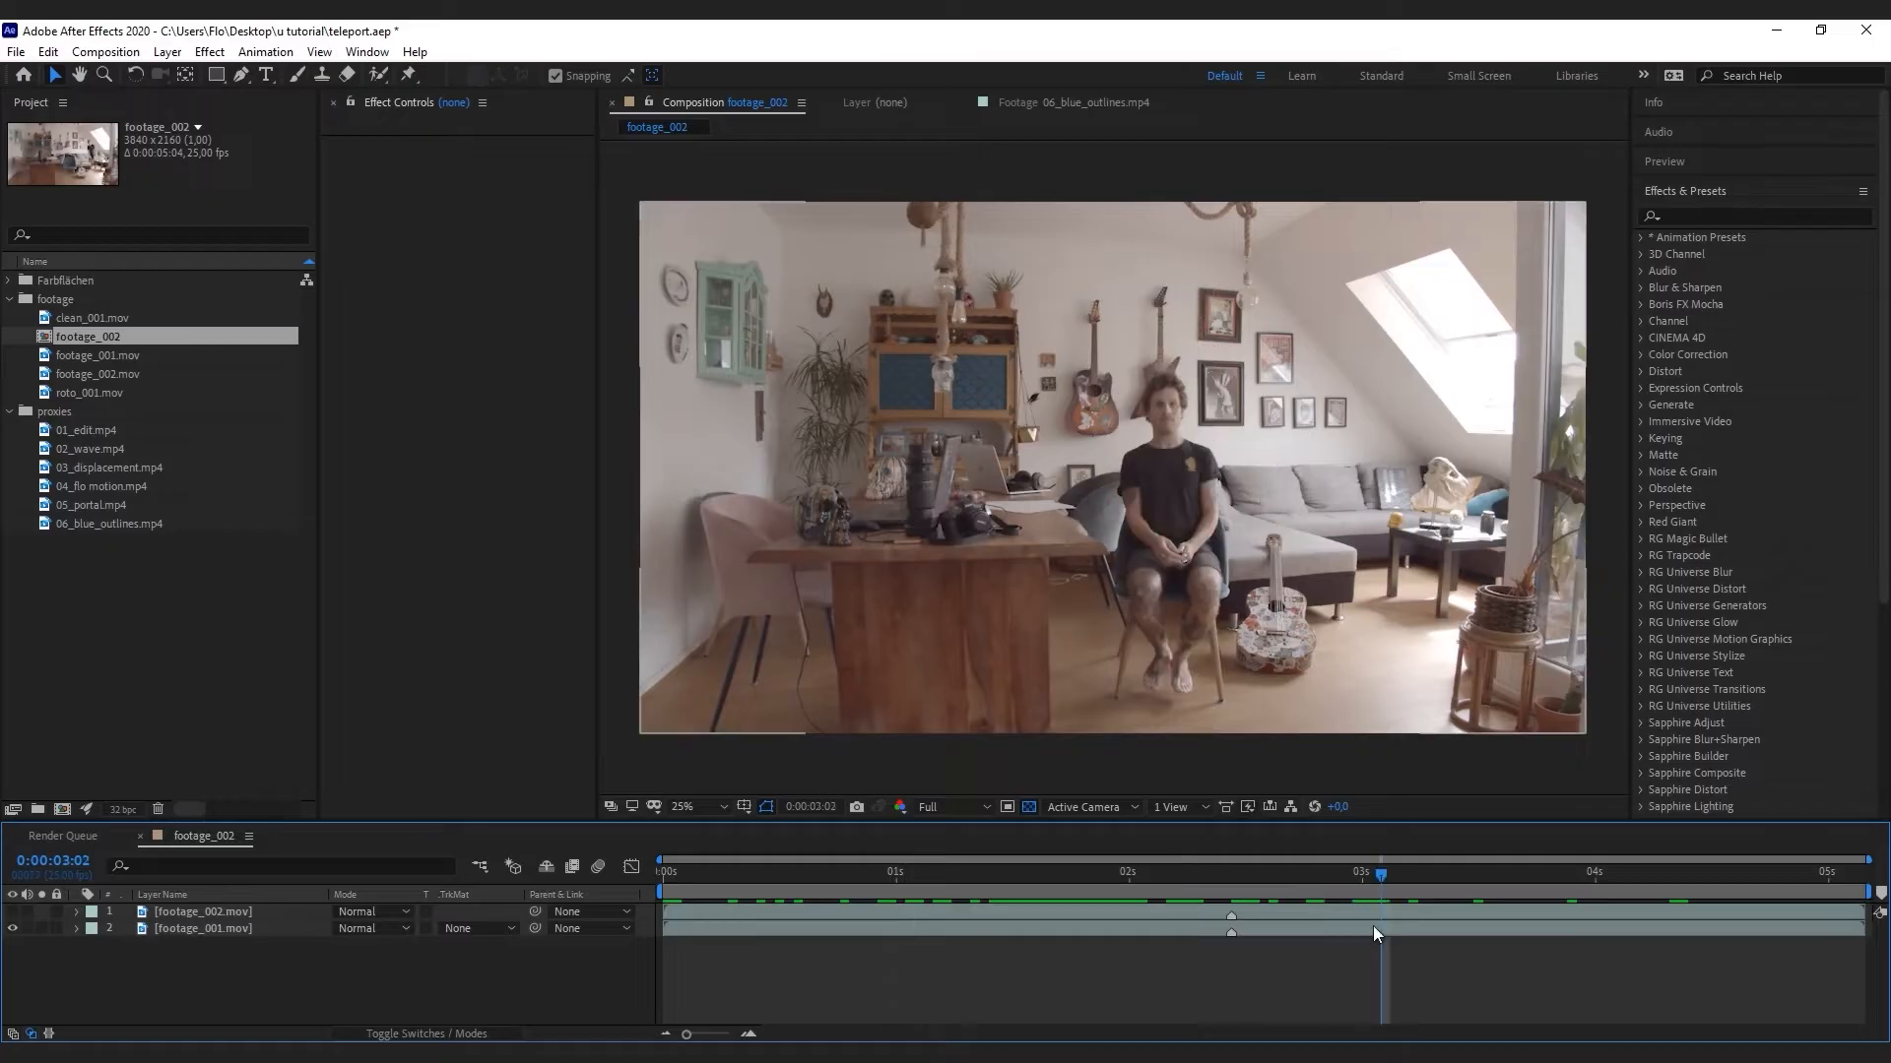
click(12, 912)
Trim the start of the footage_002.mov layer to 0:00:02:17 and preview the cut
drag(1337, 872, 1285, 907)
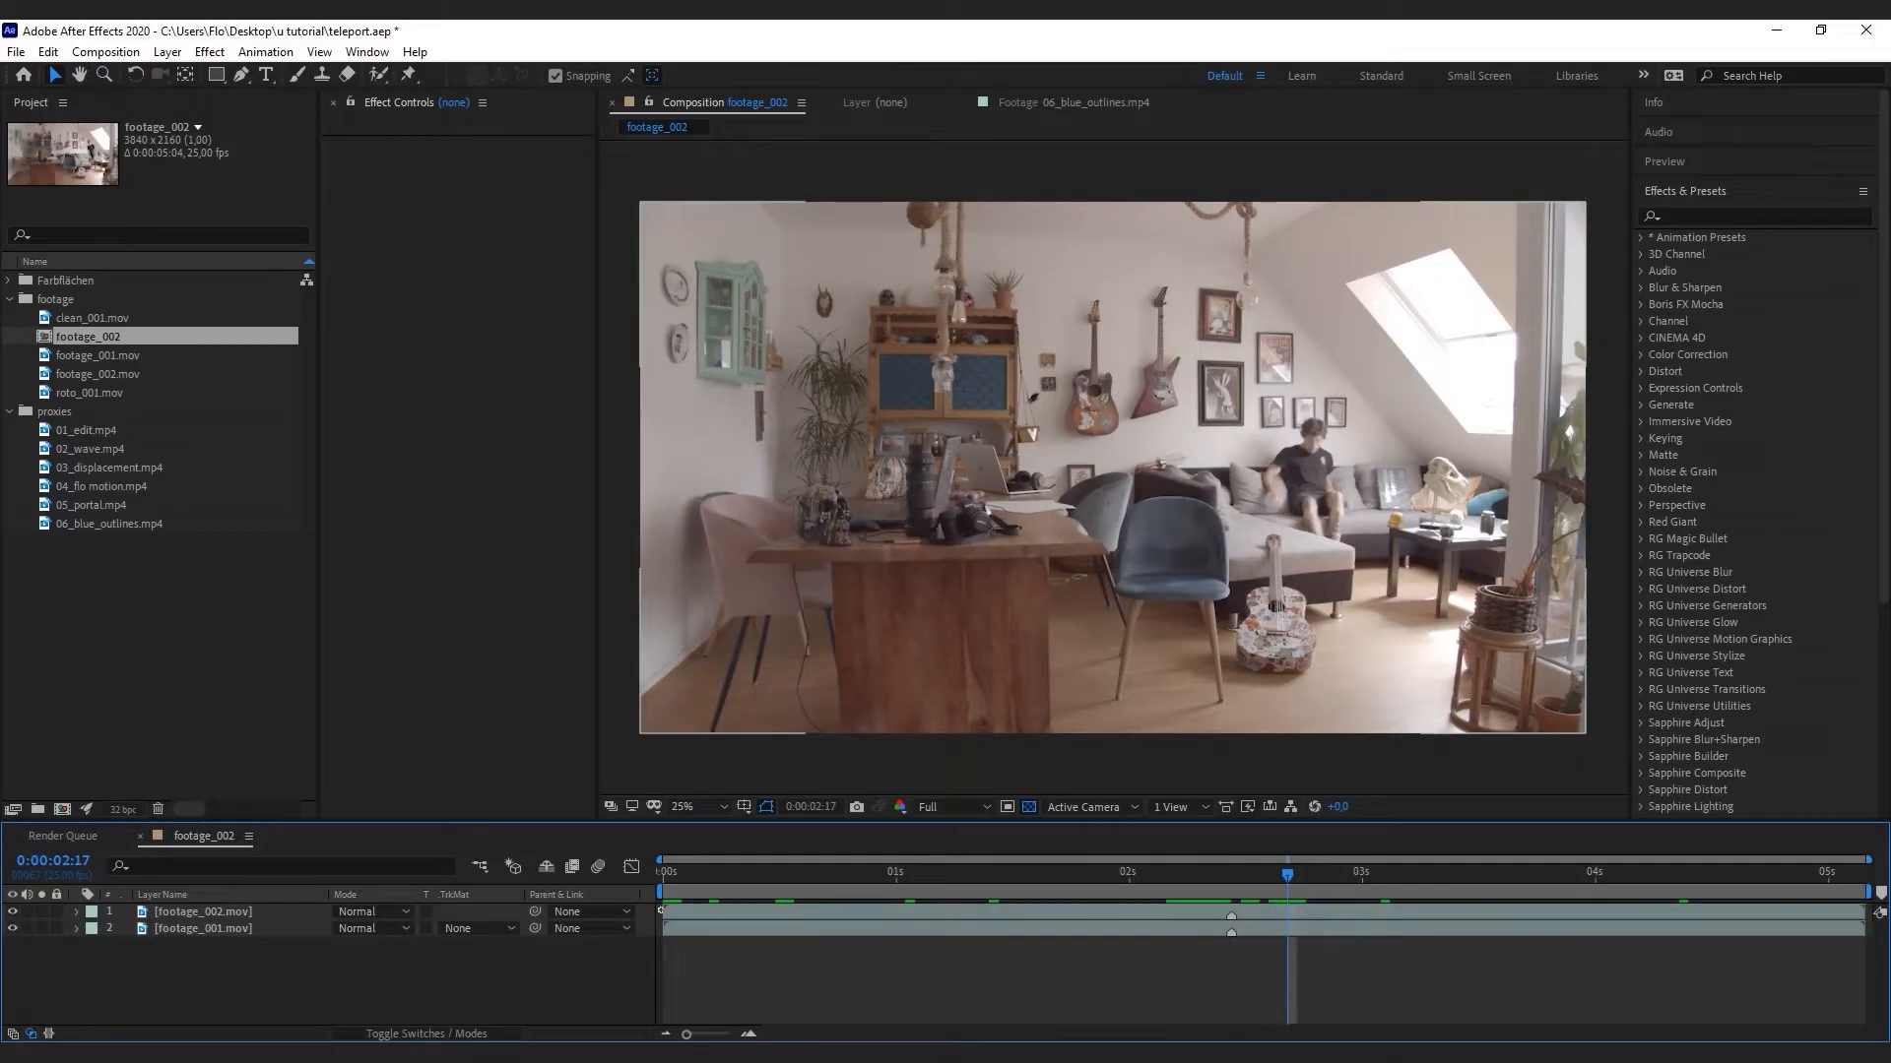
drag(663, 910, 1285, 911)
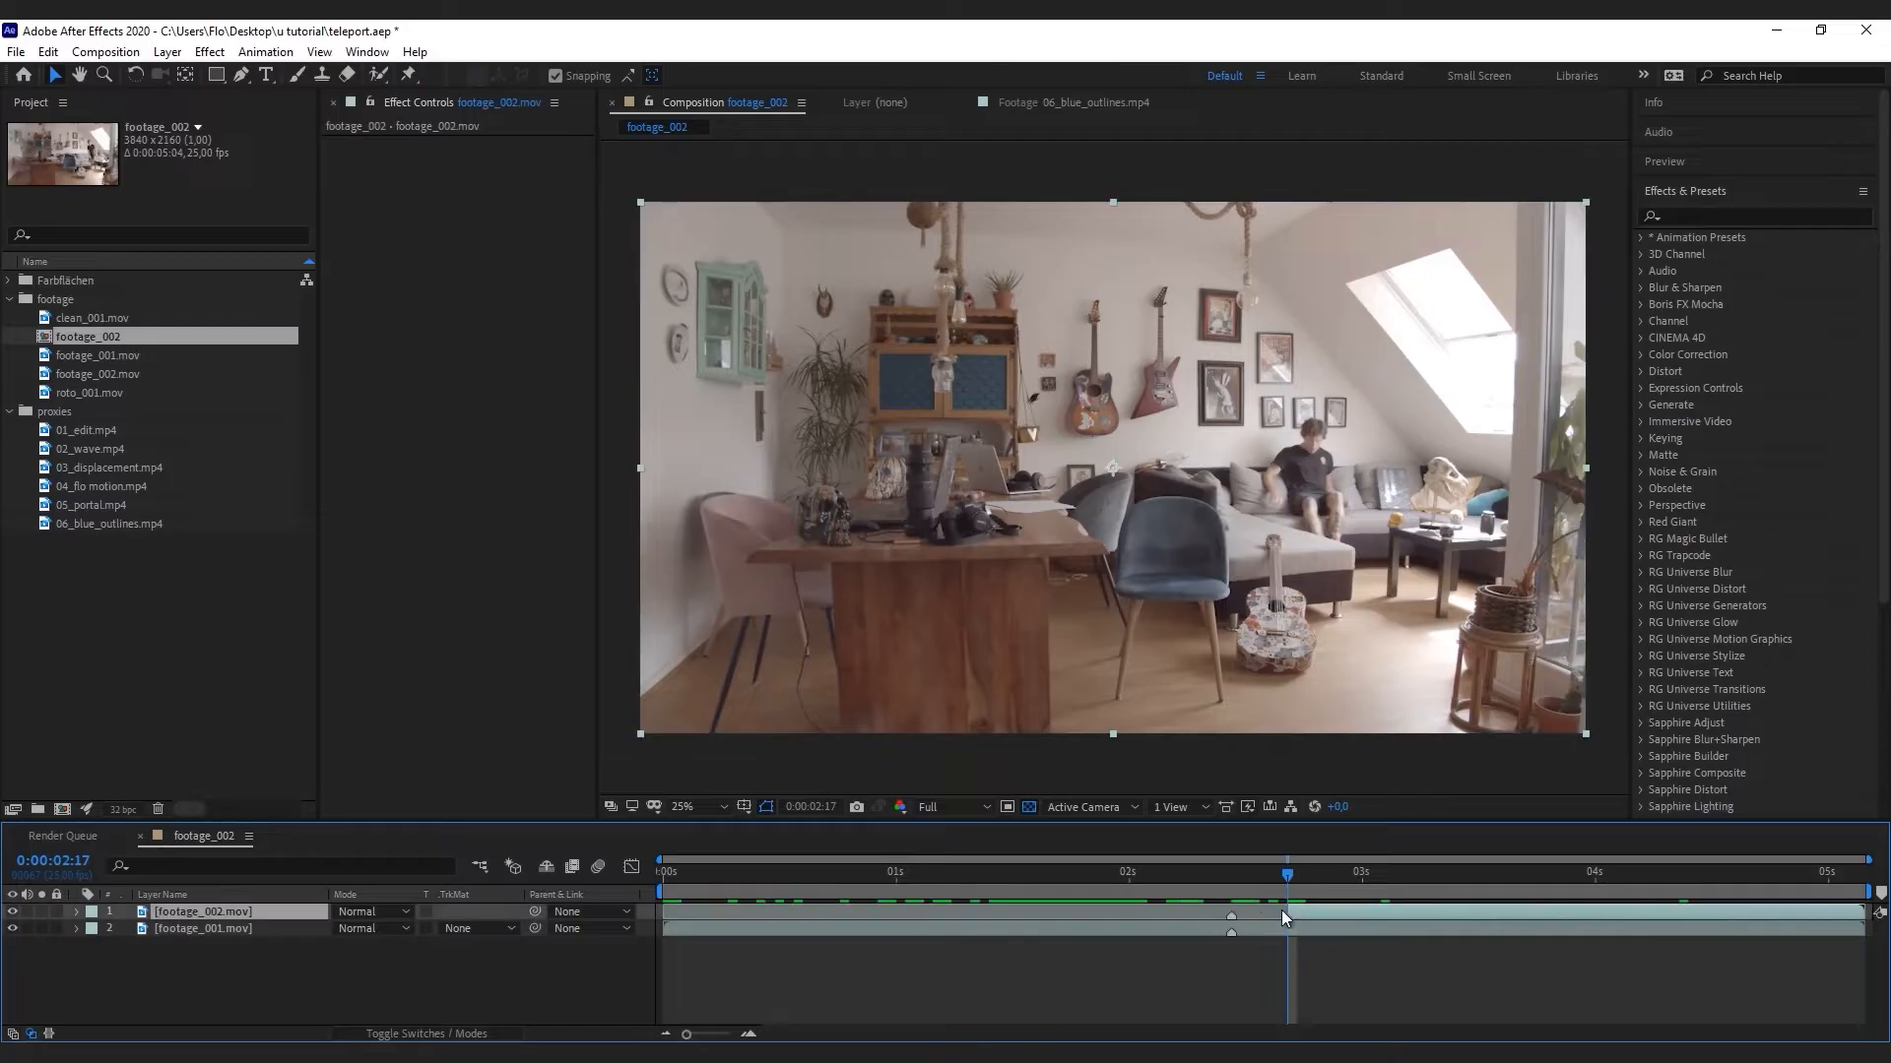
click(1016, 882)
key(space)
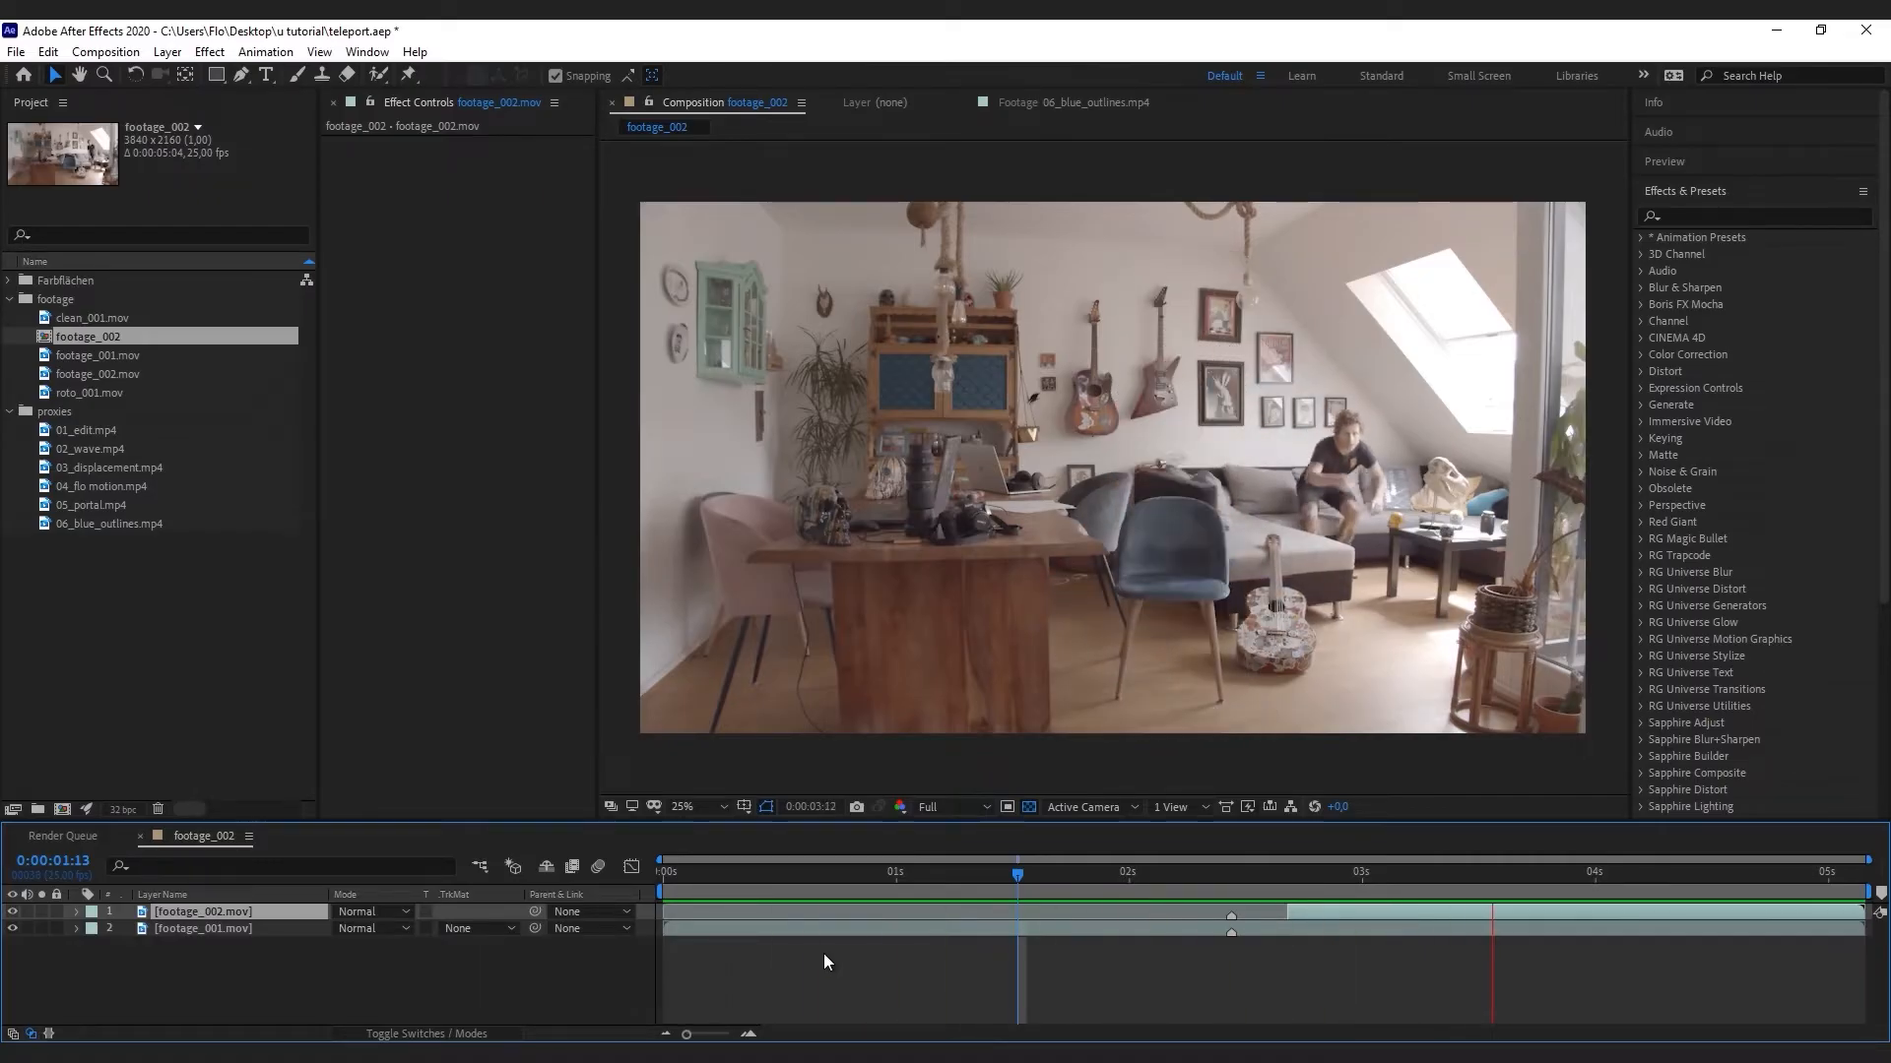
key(space)
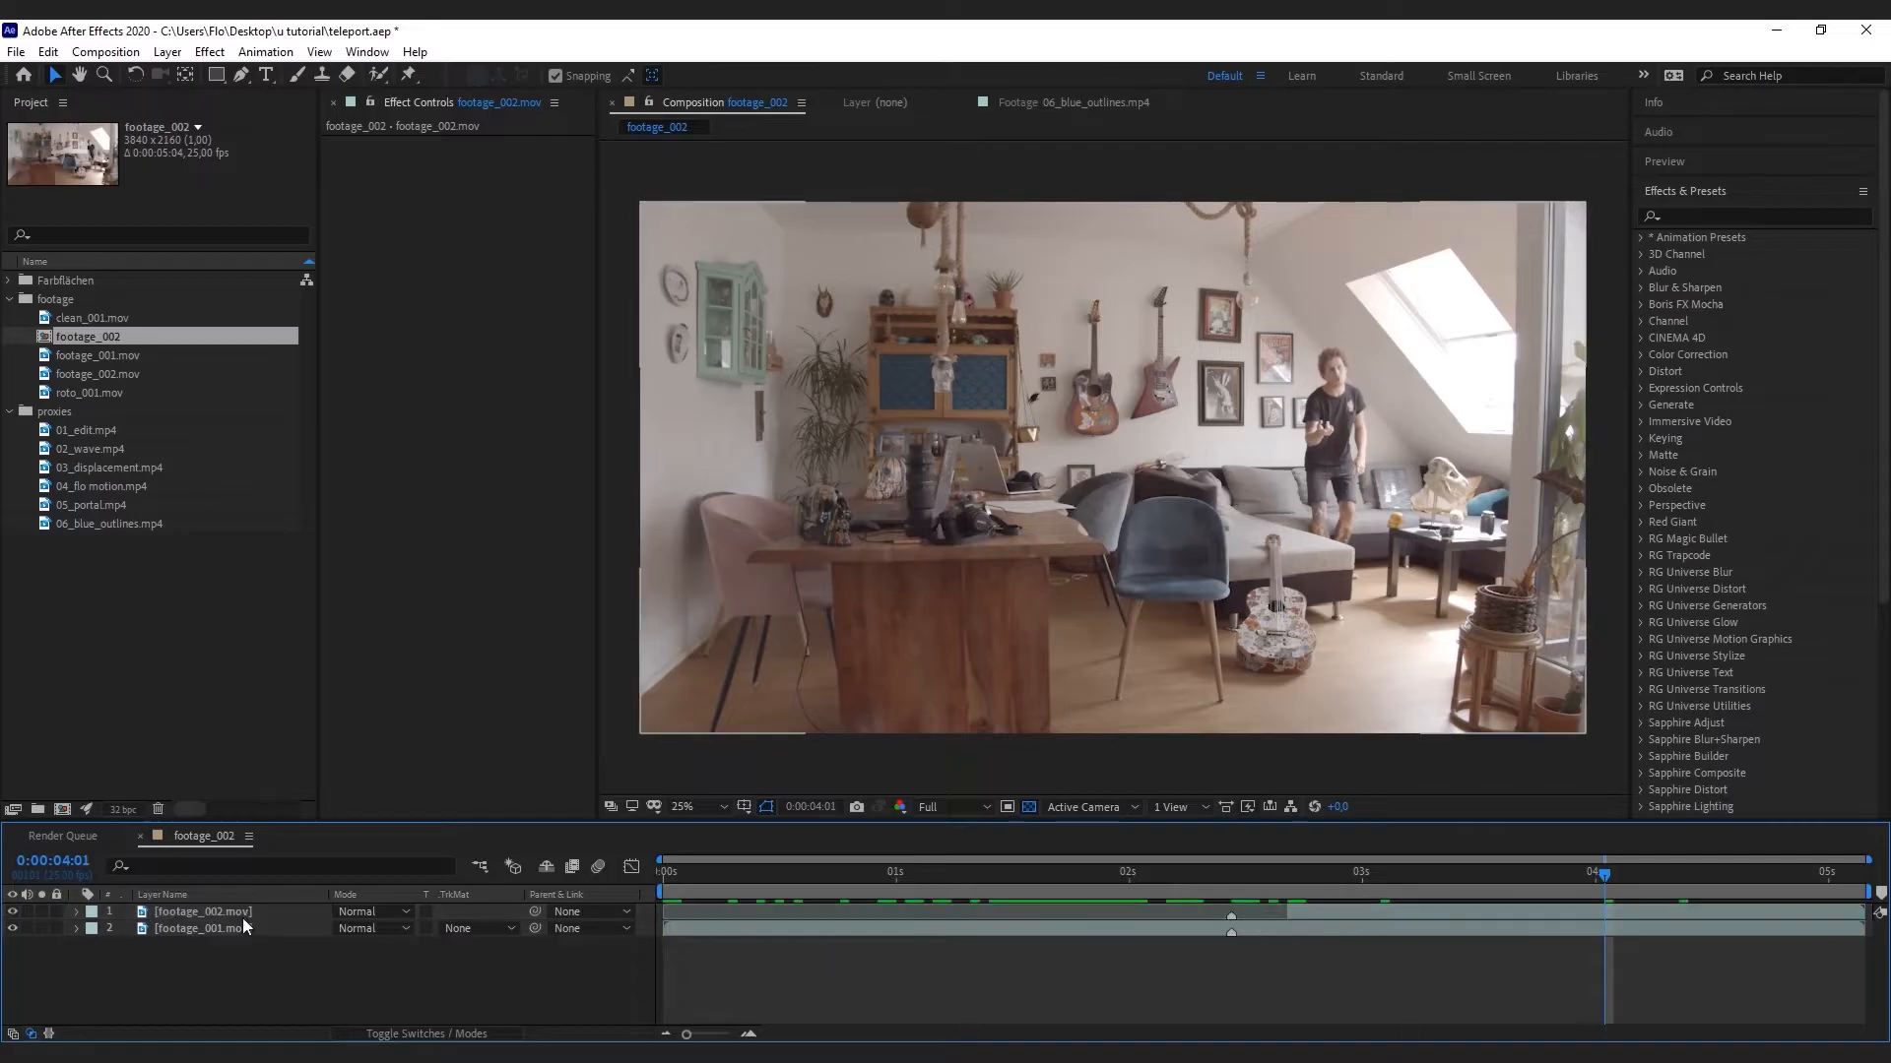
Delete the footage_002.mov layer and place clean_001.mov beneath footage_001.mov in the composition
click(243, 914)
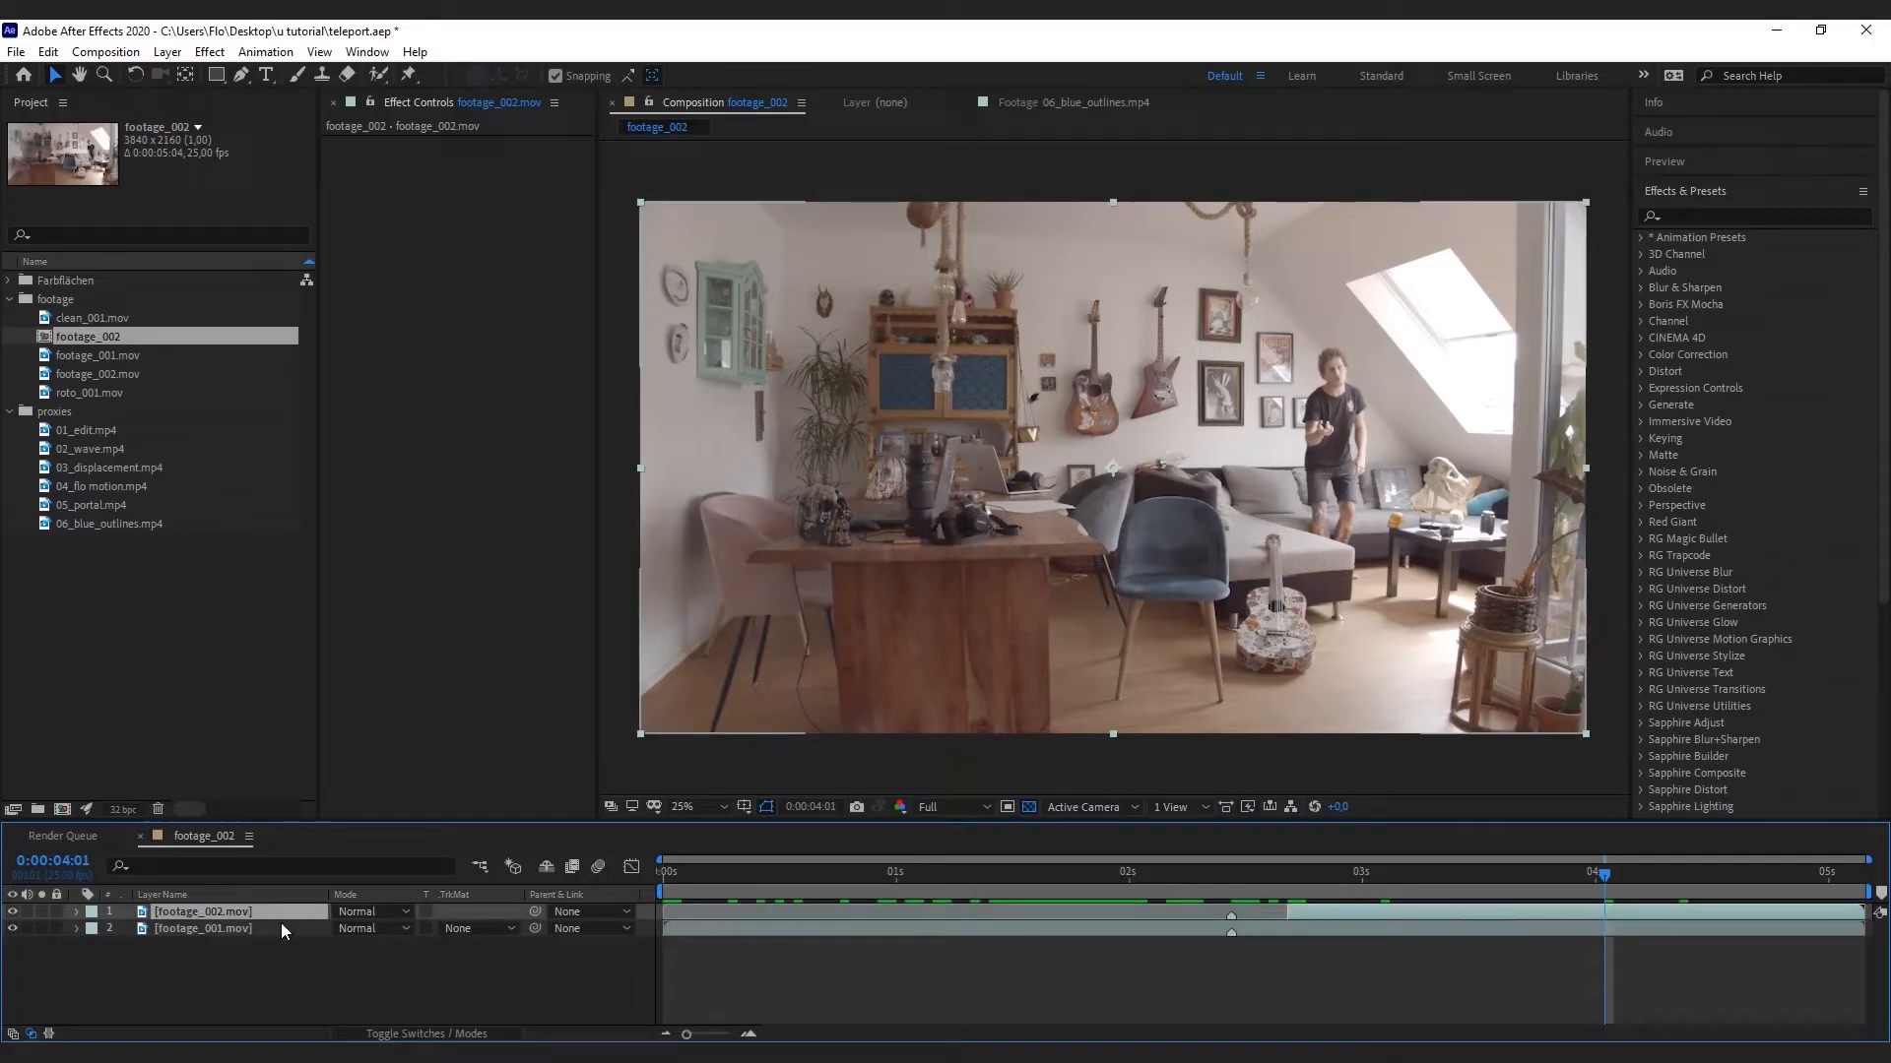
key(Delete)
drag(898, 877, 1190, 924)
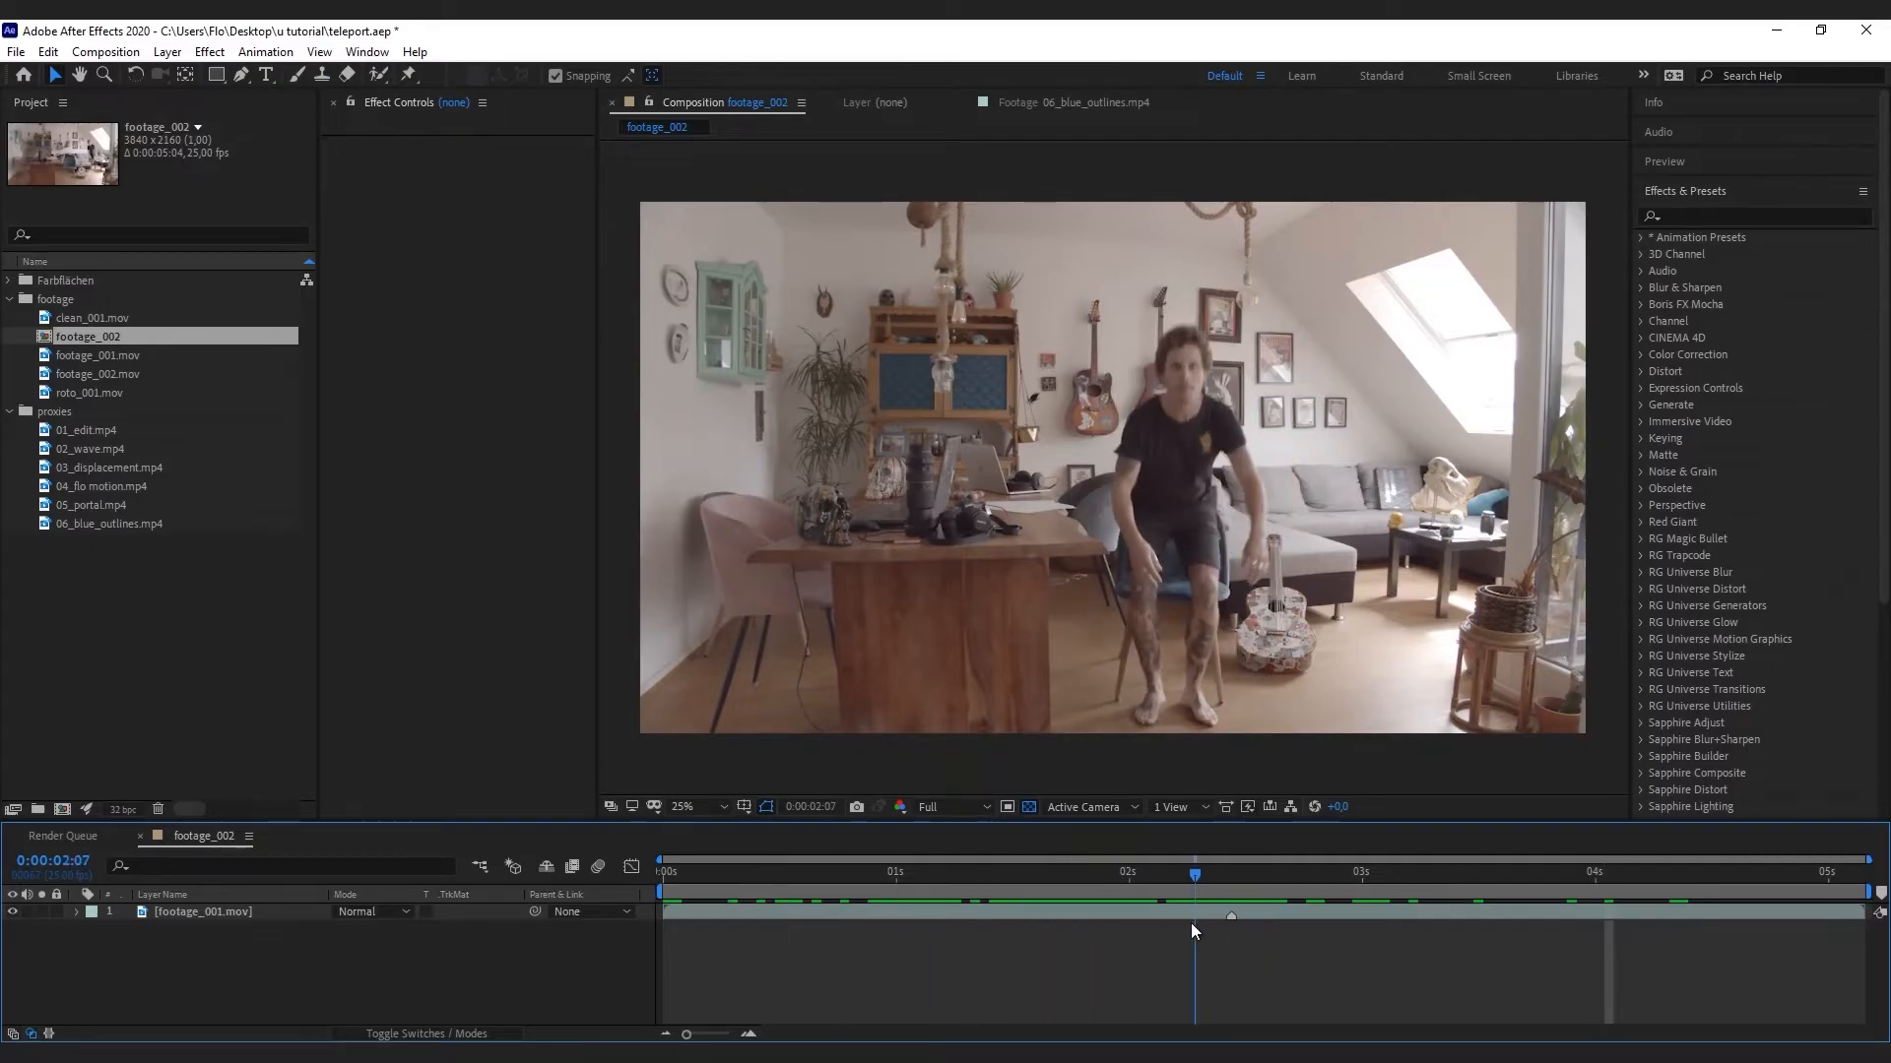
click(121, 317)
drag(120, 317, 215, 971)
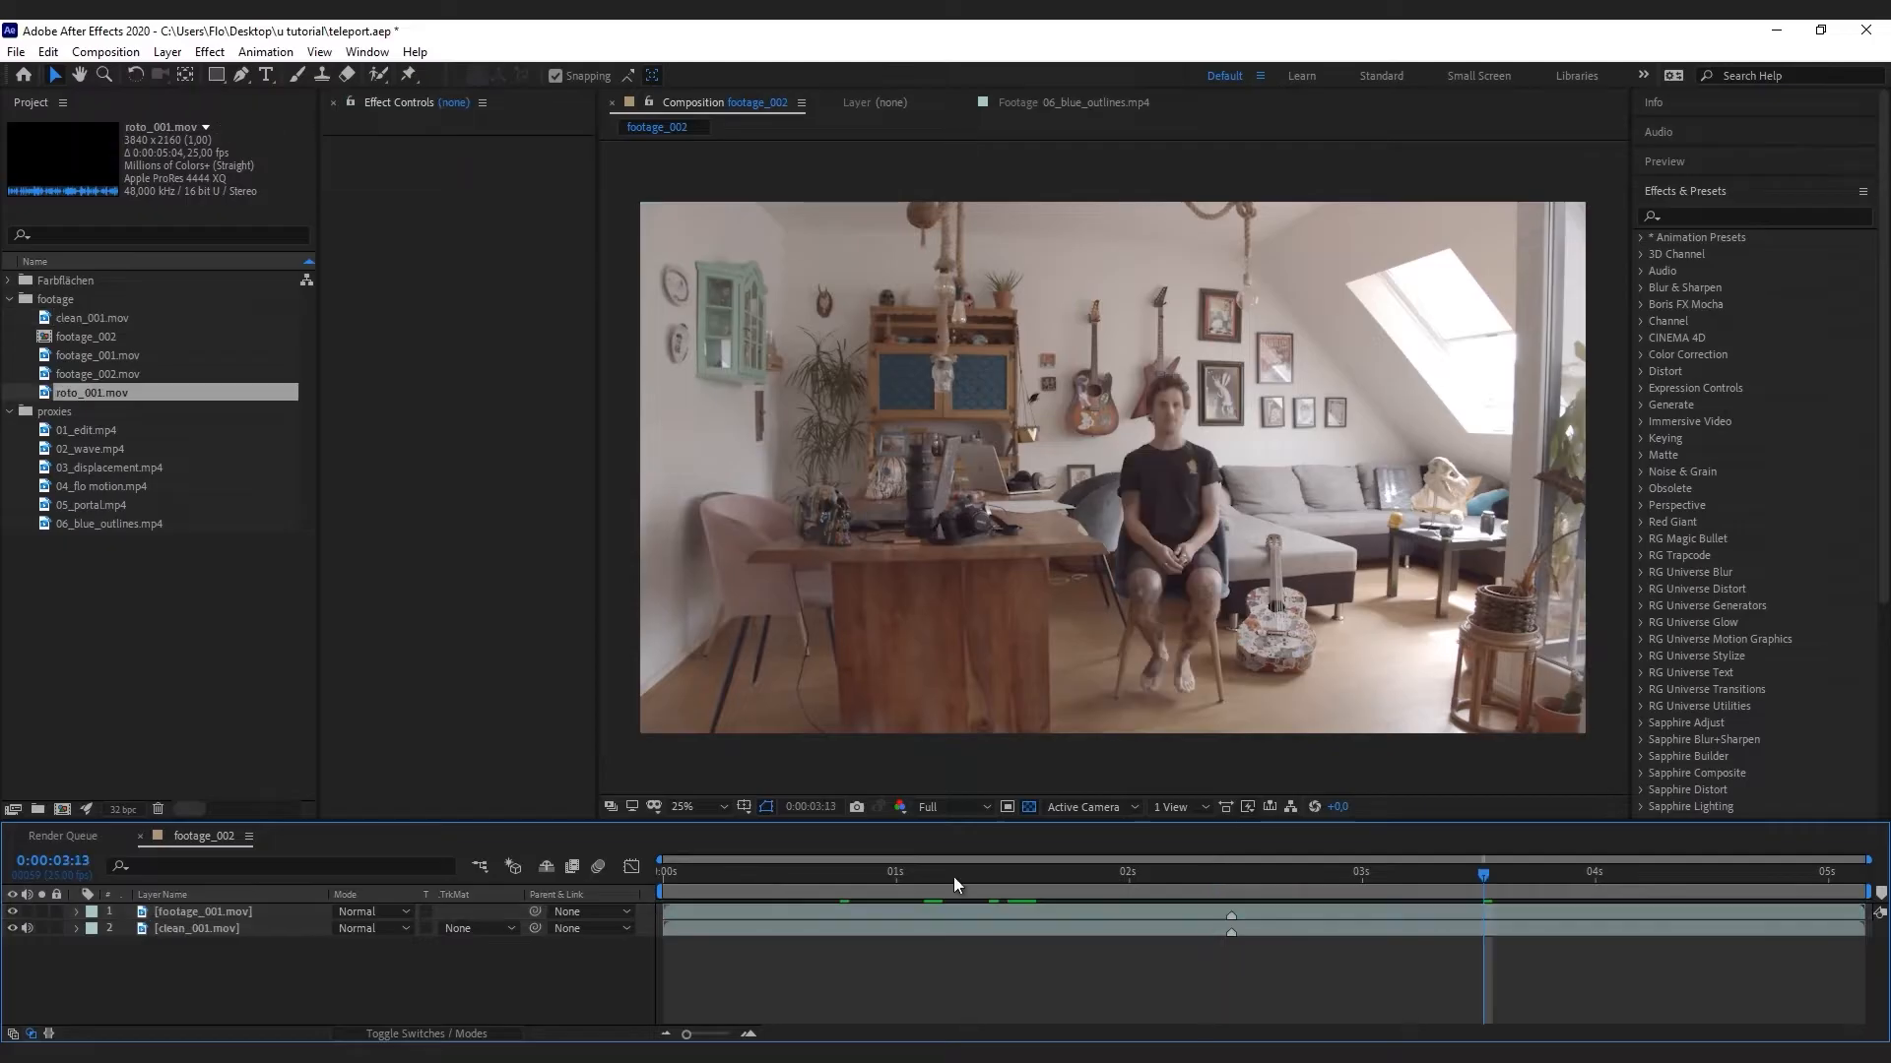
Add composition markers at 0:00:01:17 and 0:00:03:13 and trim the end of footage_001.mov to the second marker
drag(953, 877, 853, 882)
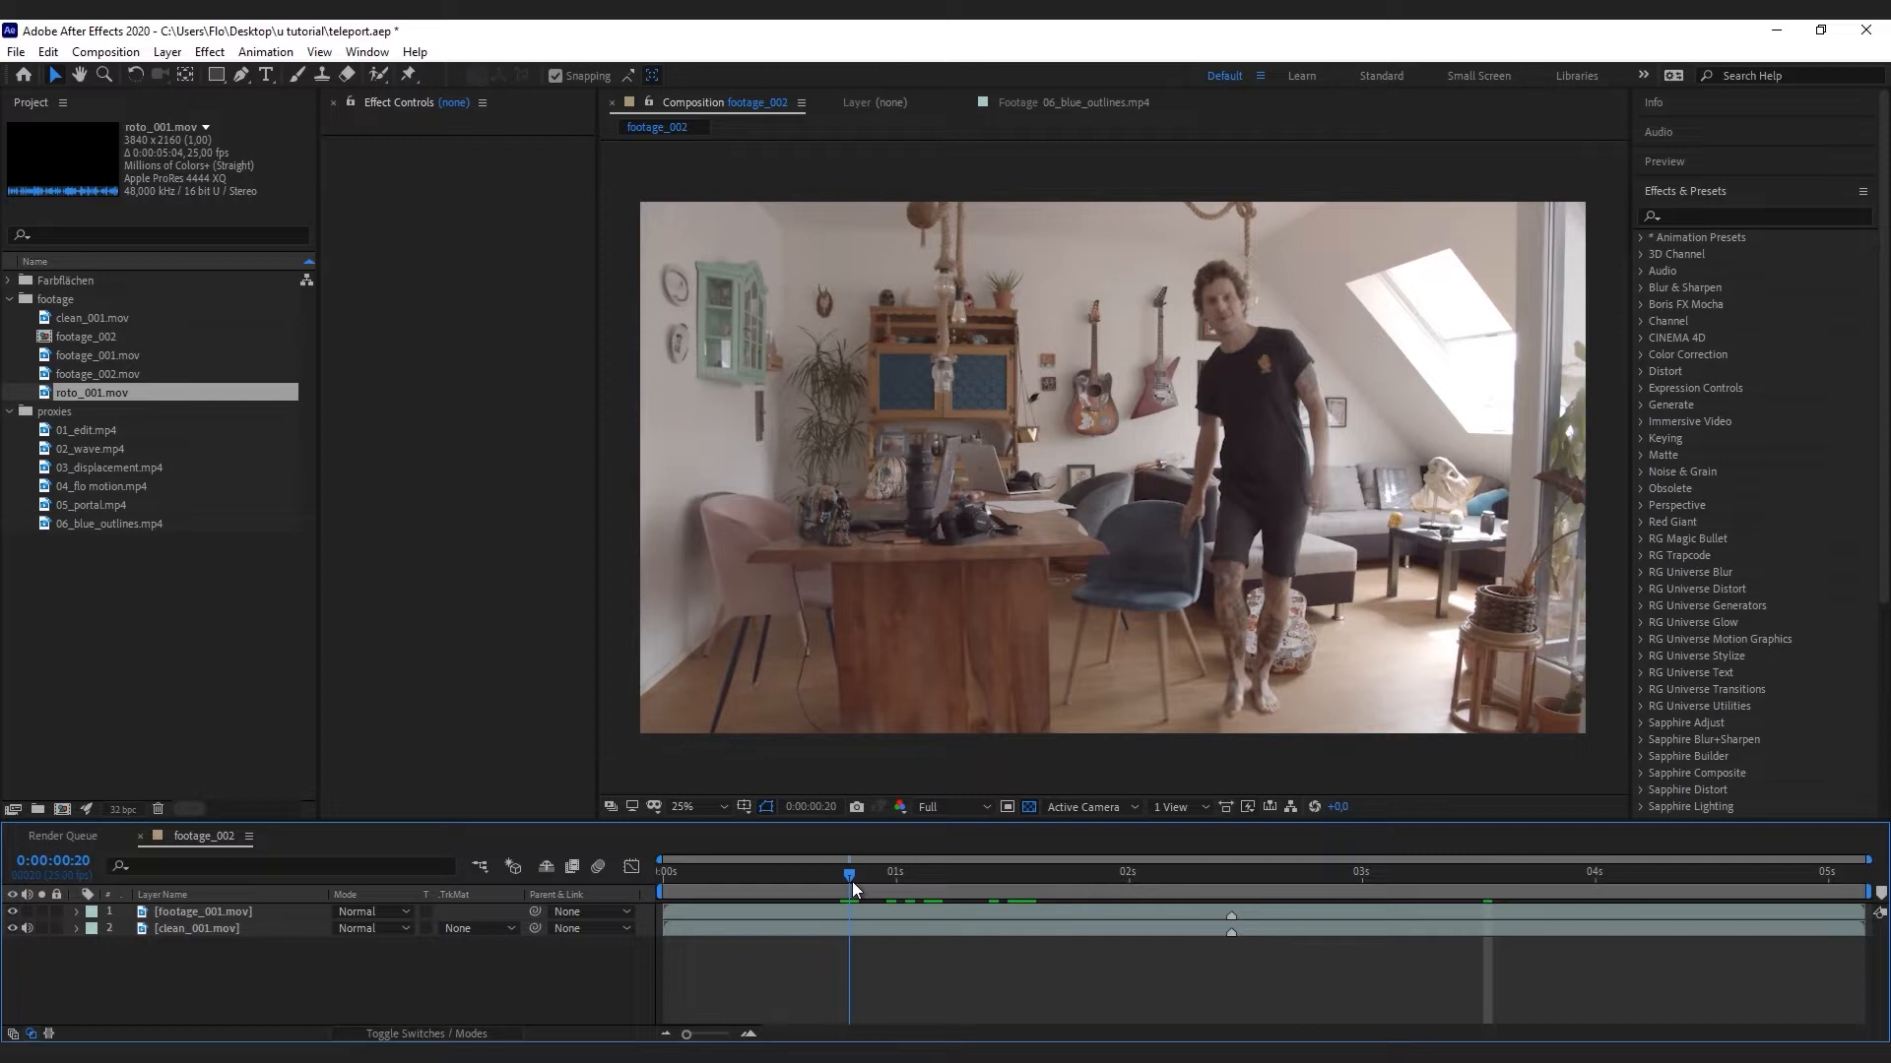
drag(853, 882, 1050, 912)
click(1049, 911)
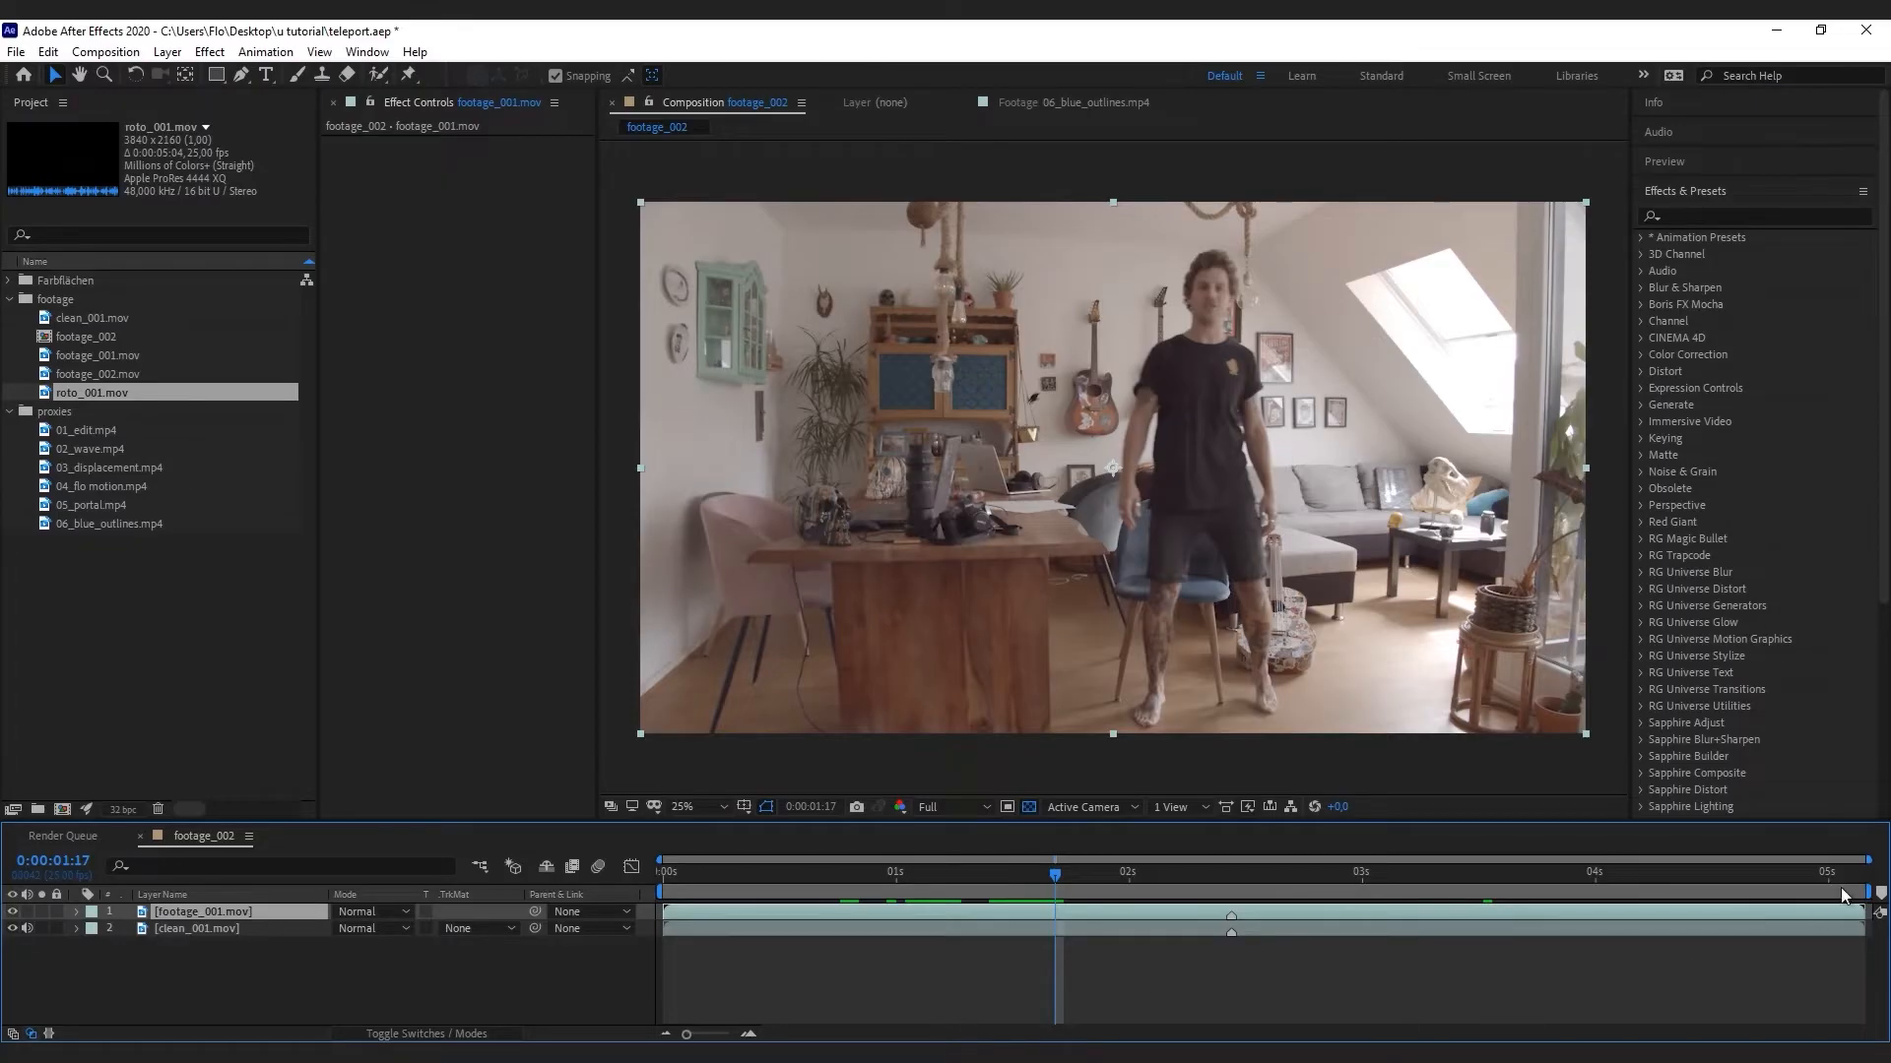
click(1877, 894)
drag(1055, 875, 1479, 916)
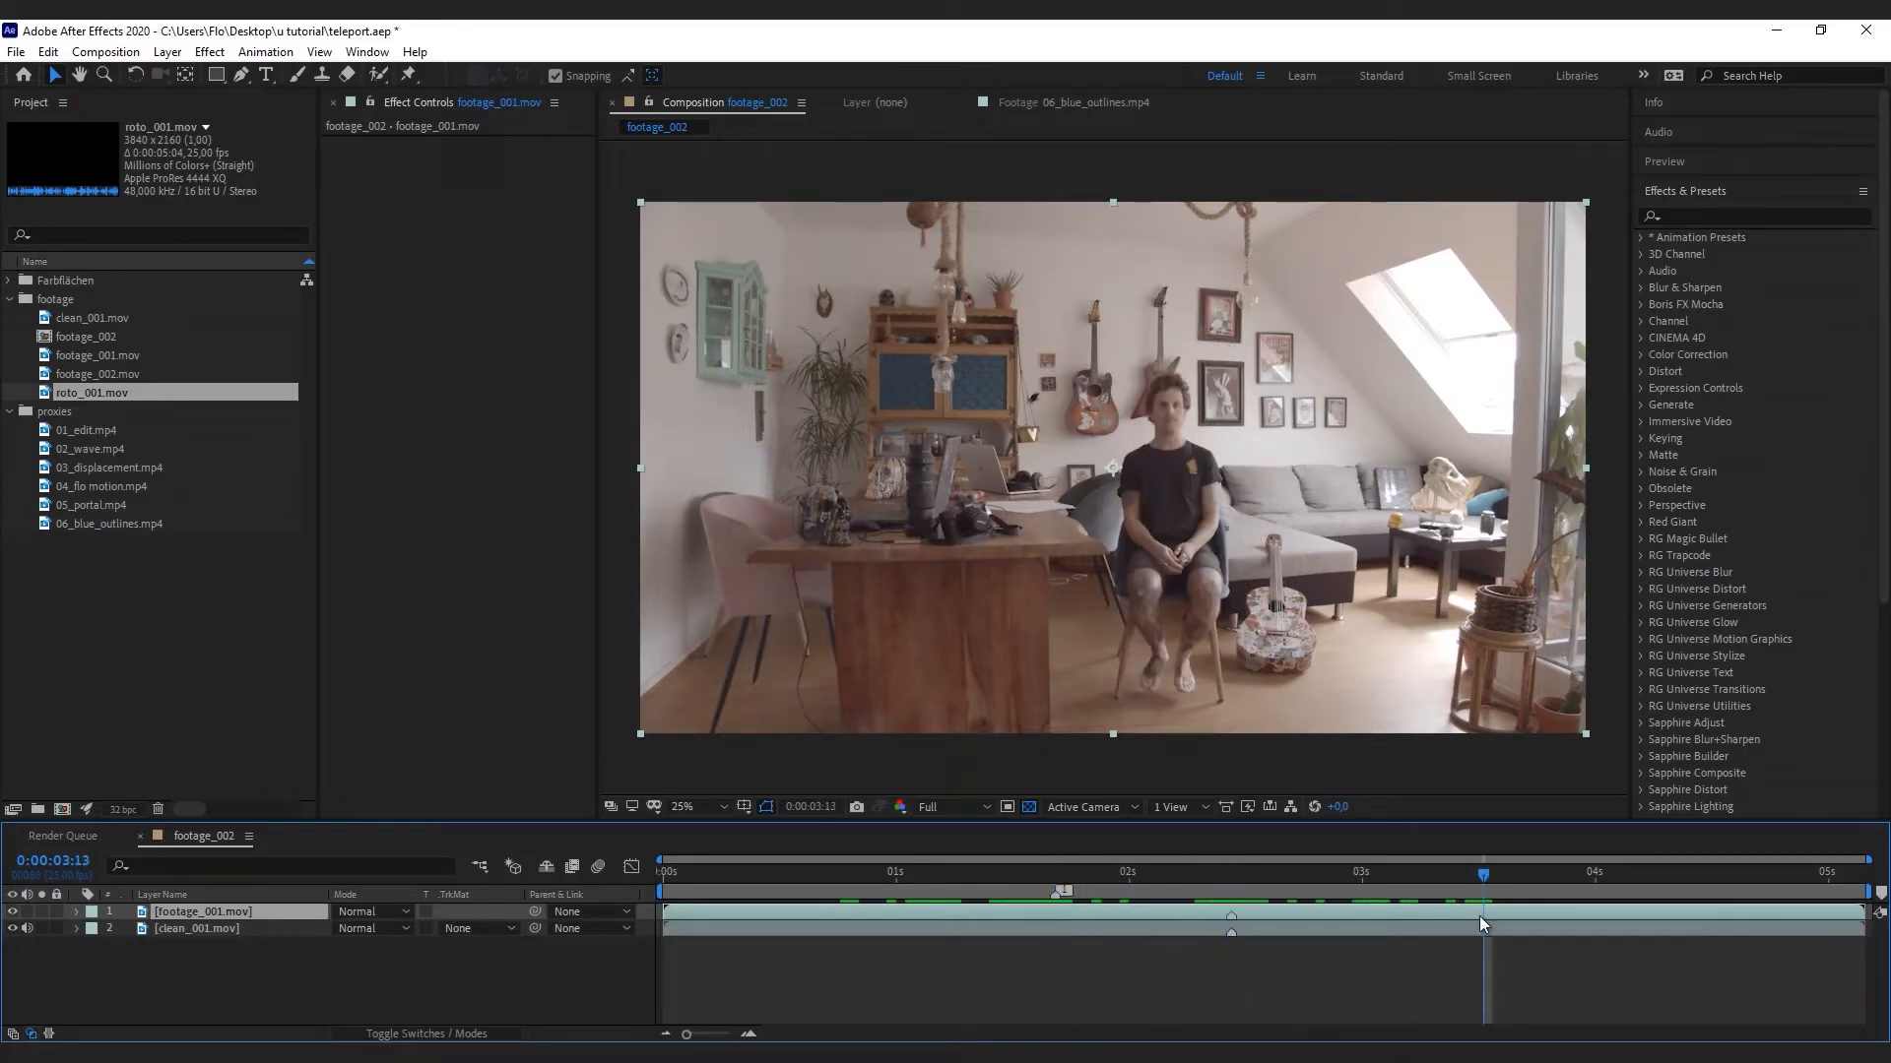
click(1879, 893)
key(space)
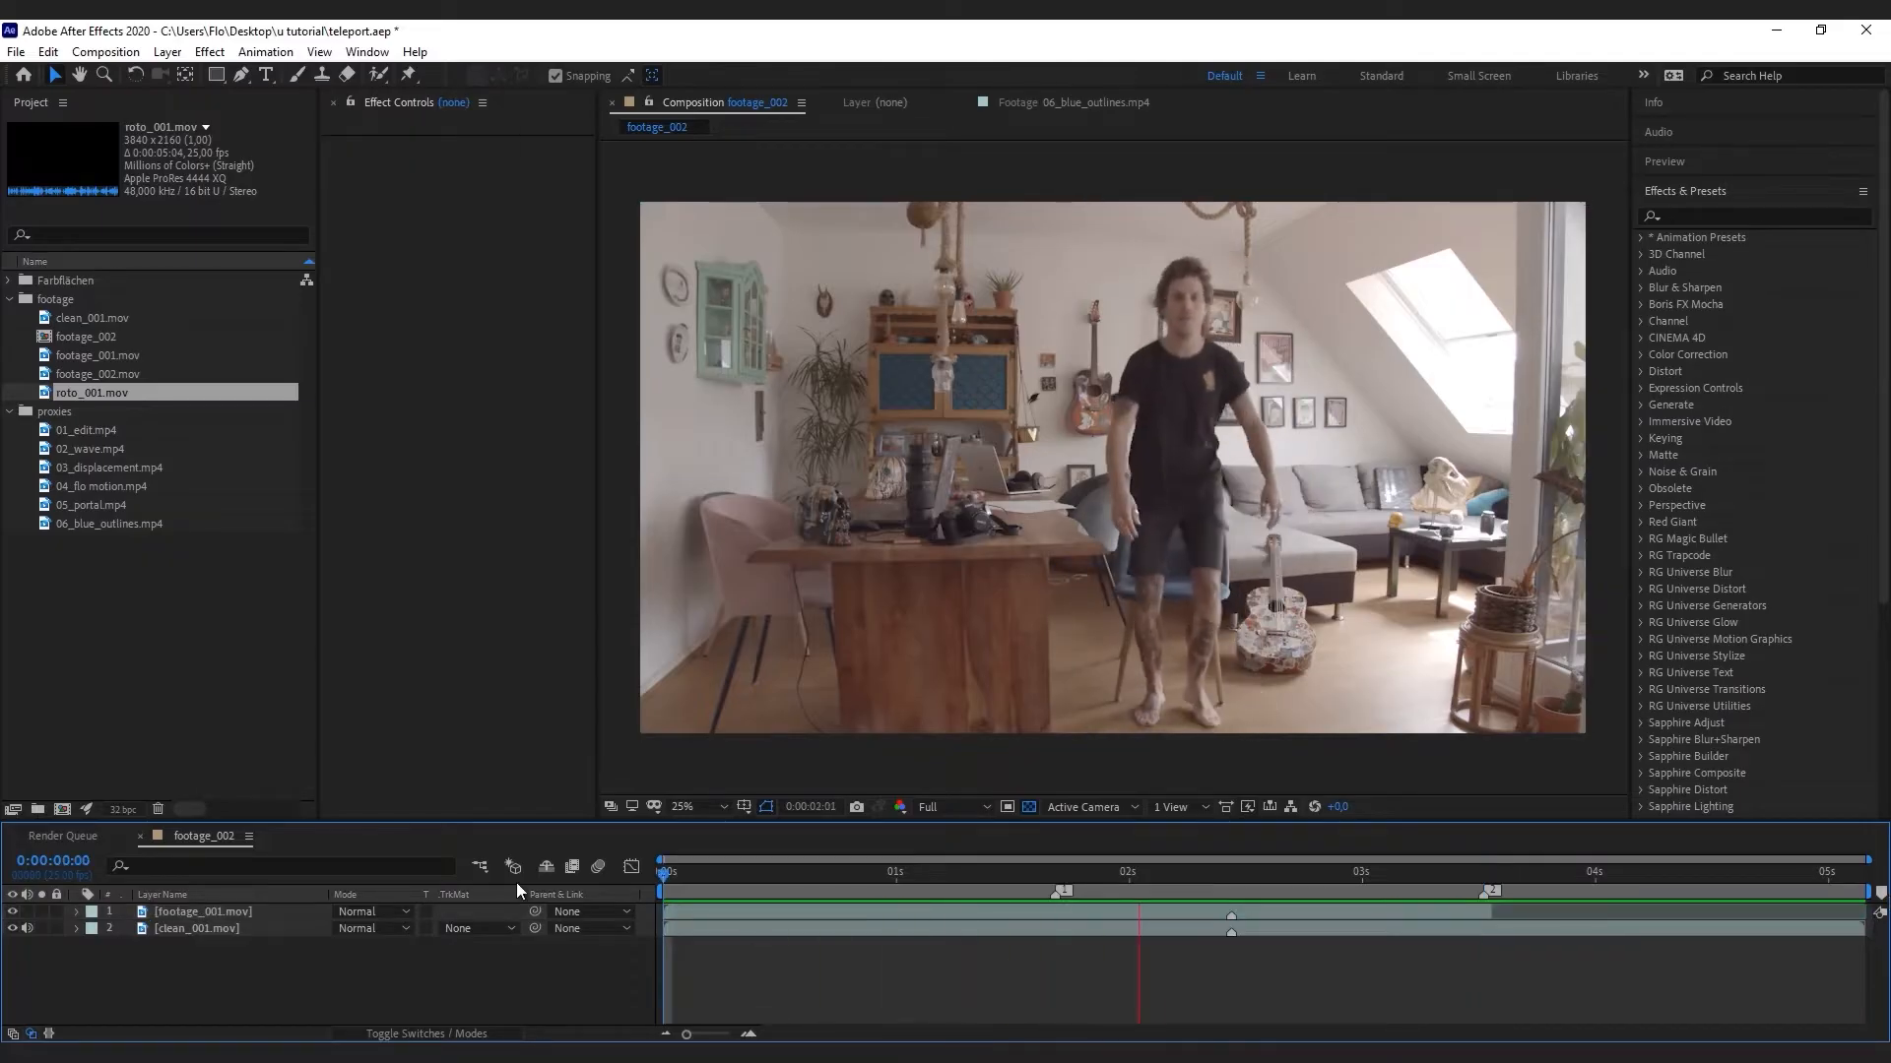
Split the footage_001.mov layer at the first marker, 0:00:01:17
click(1064, 914)
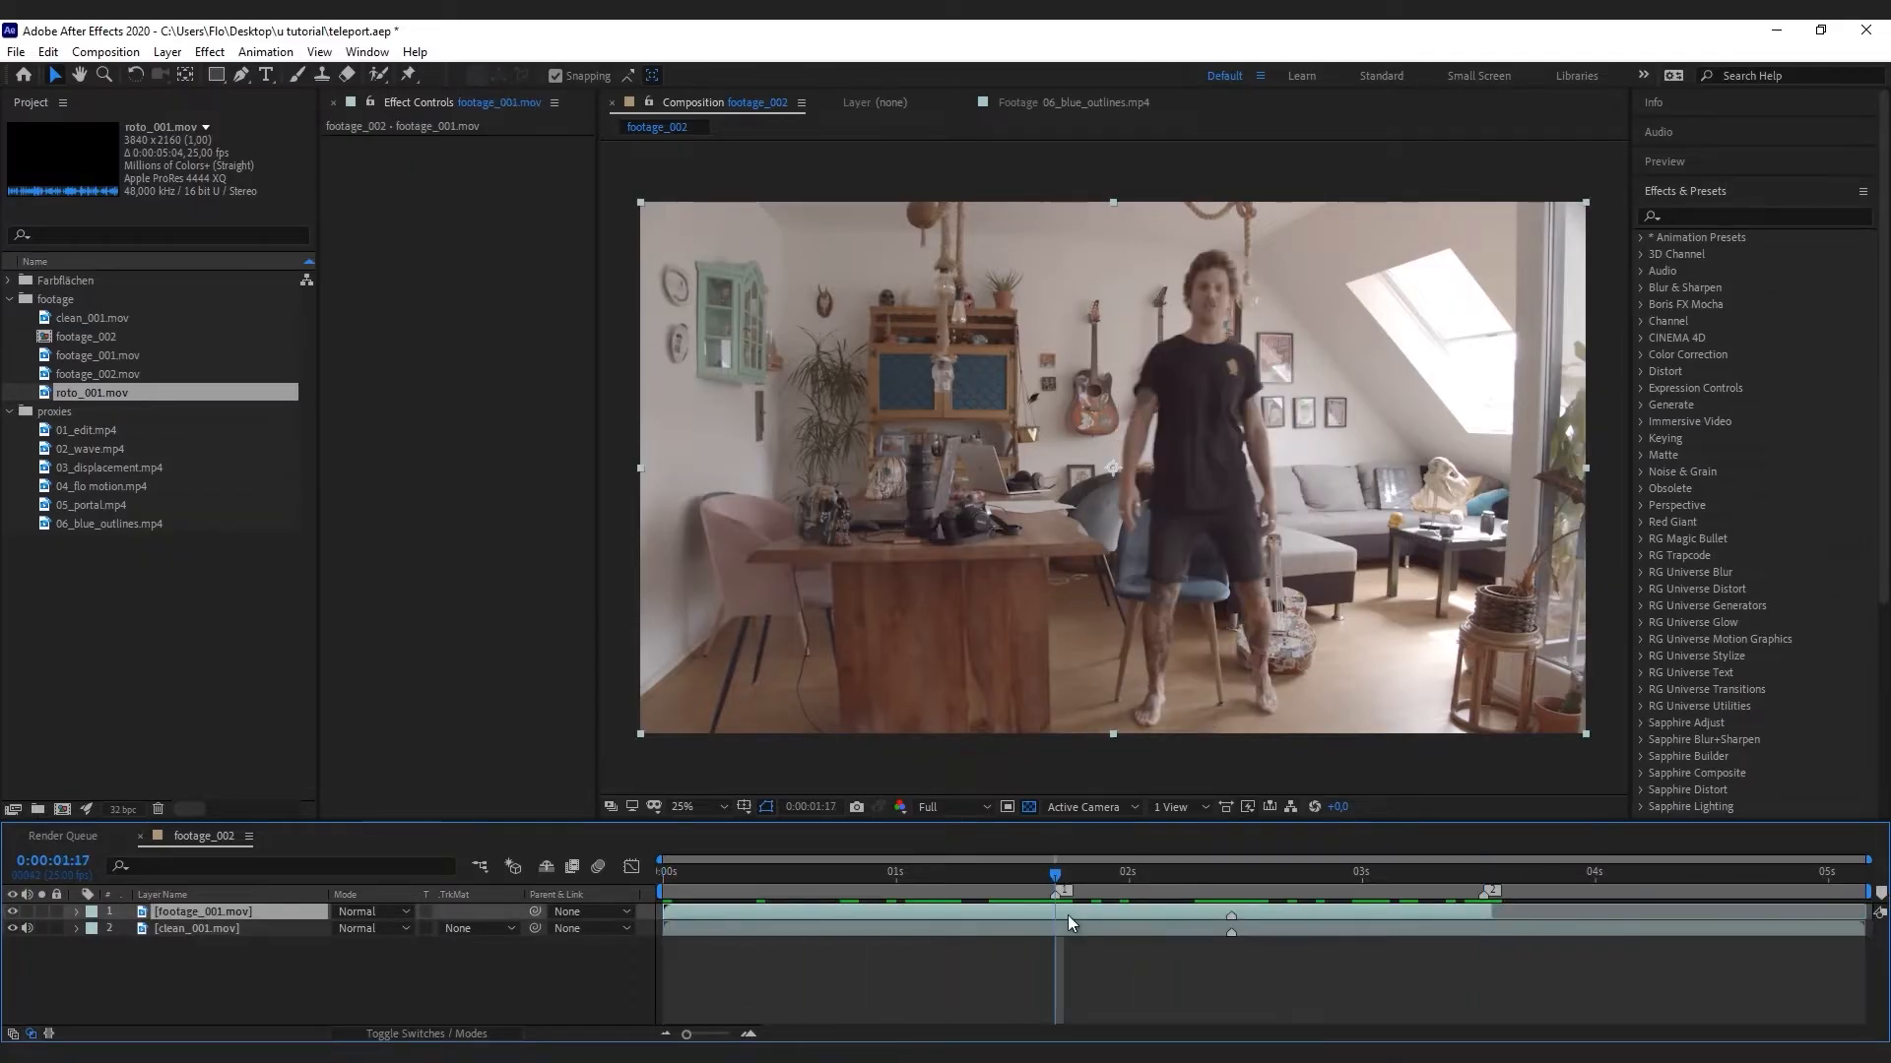
click(48, 51)
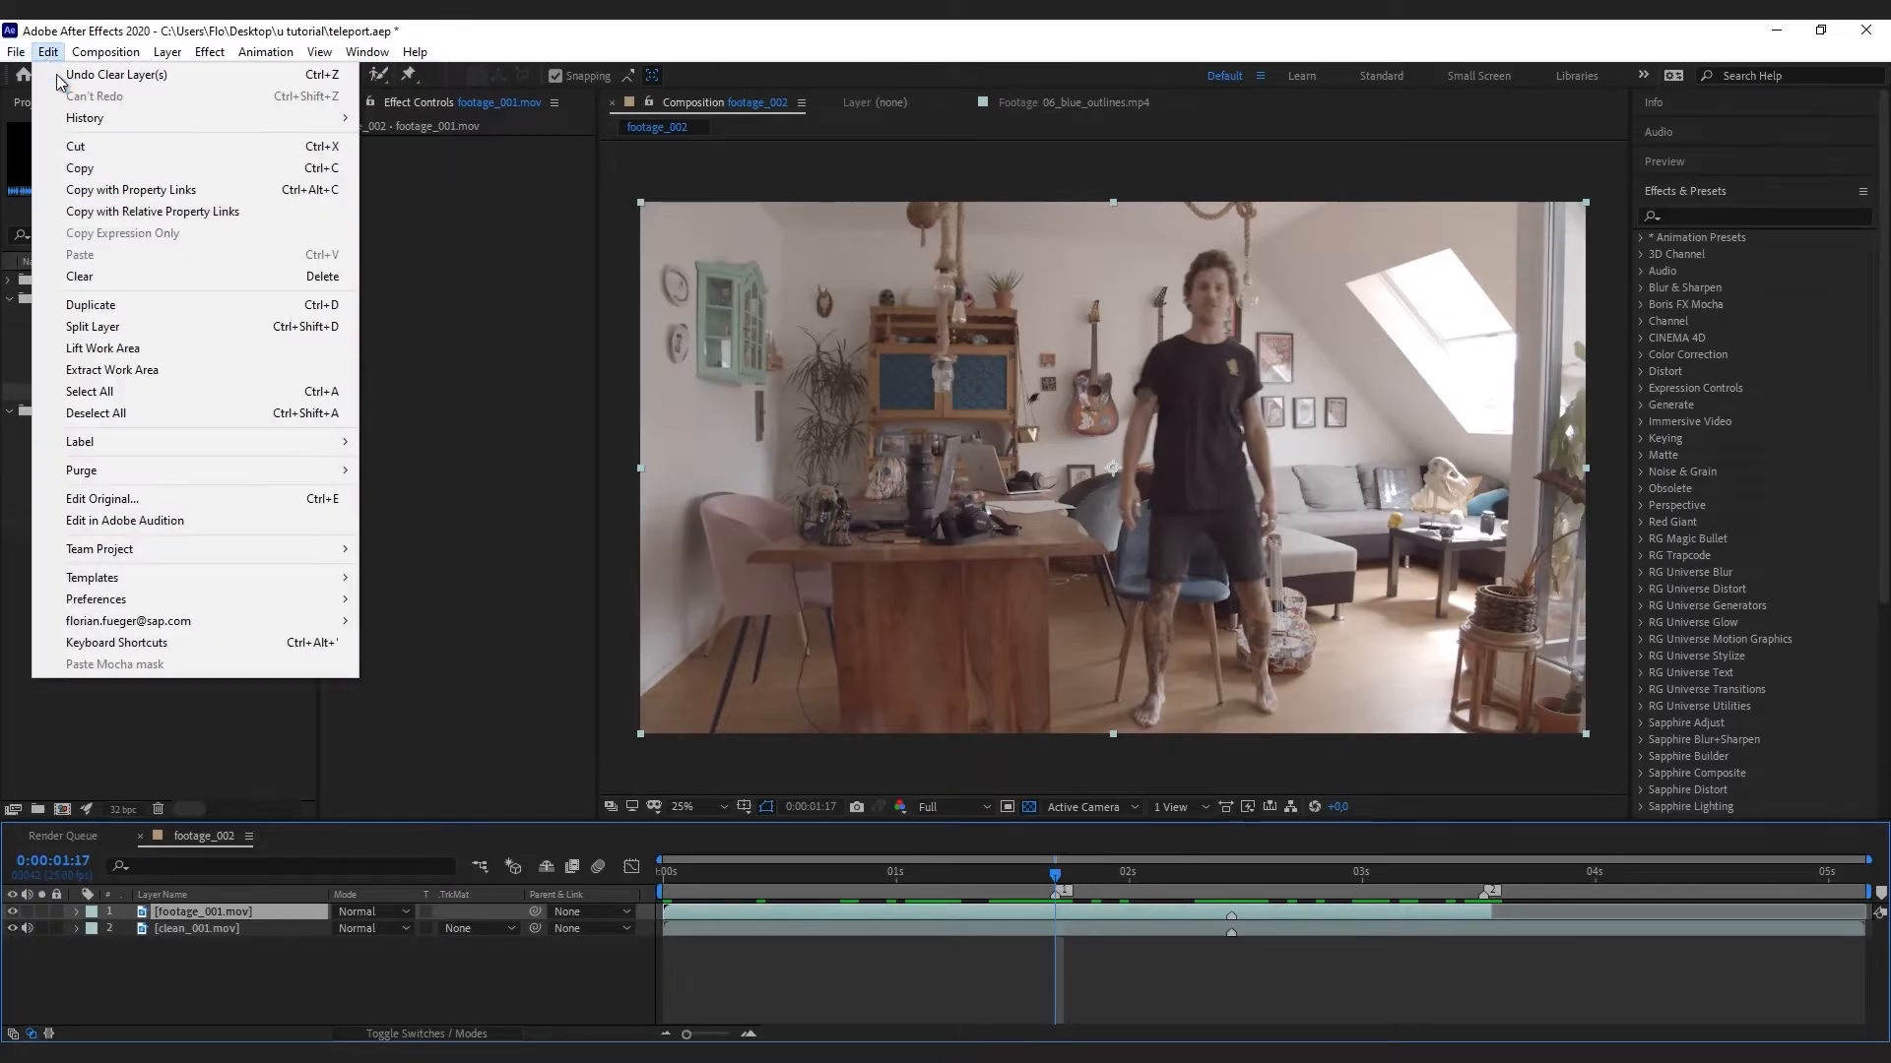
click(275, 328)
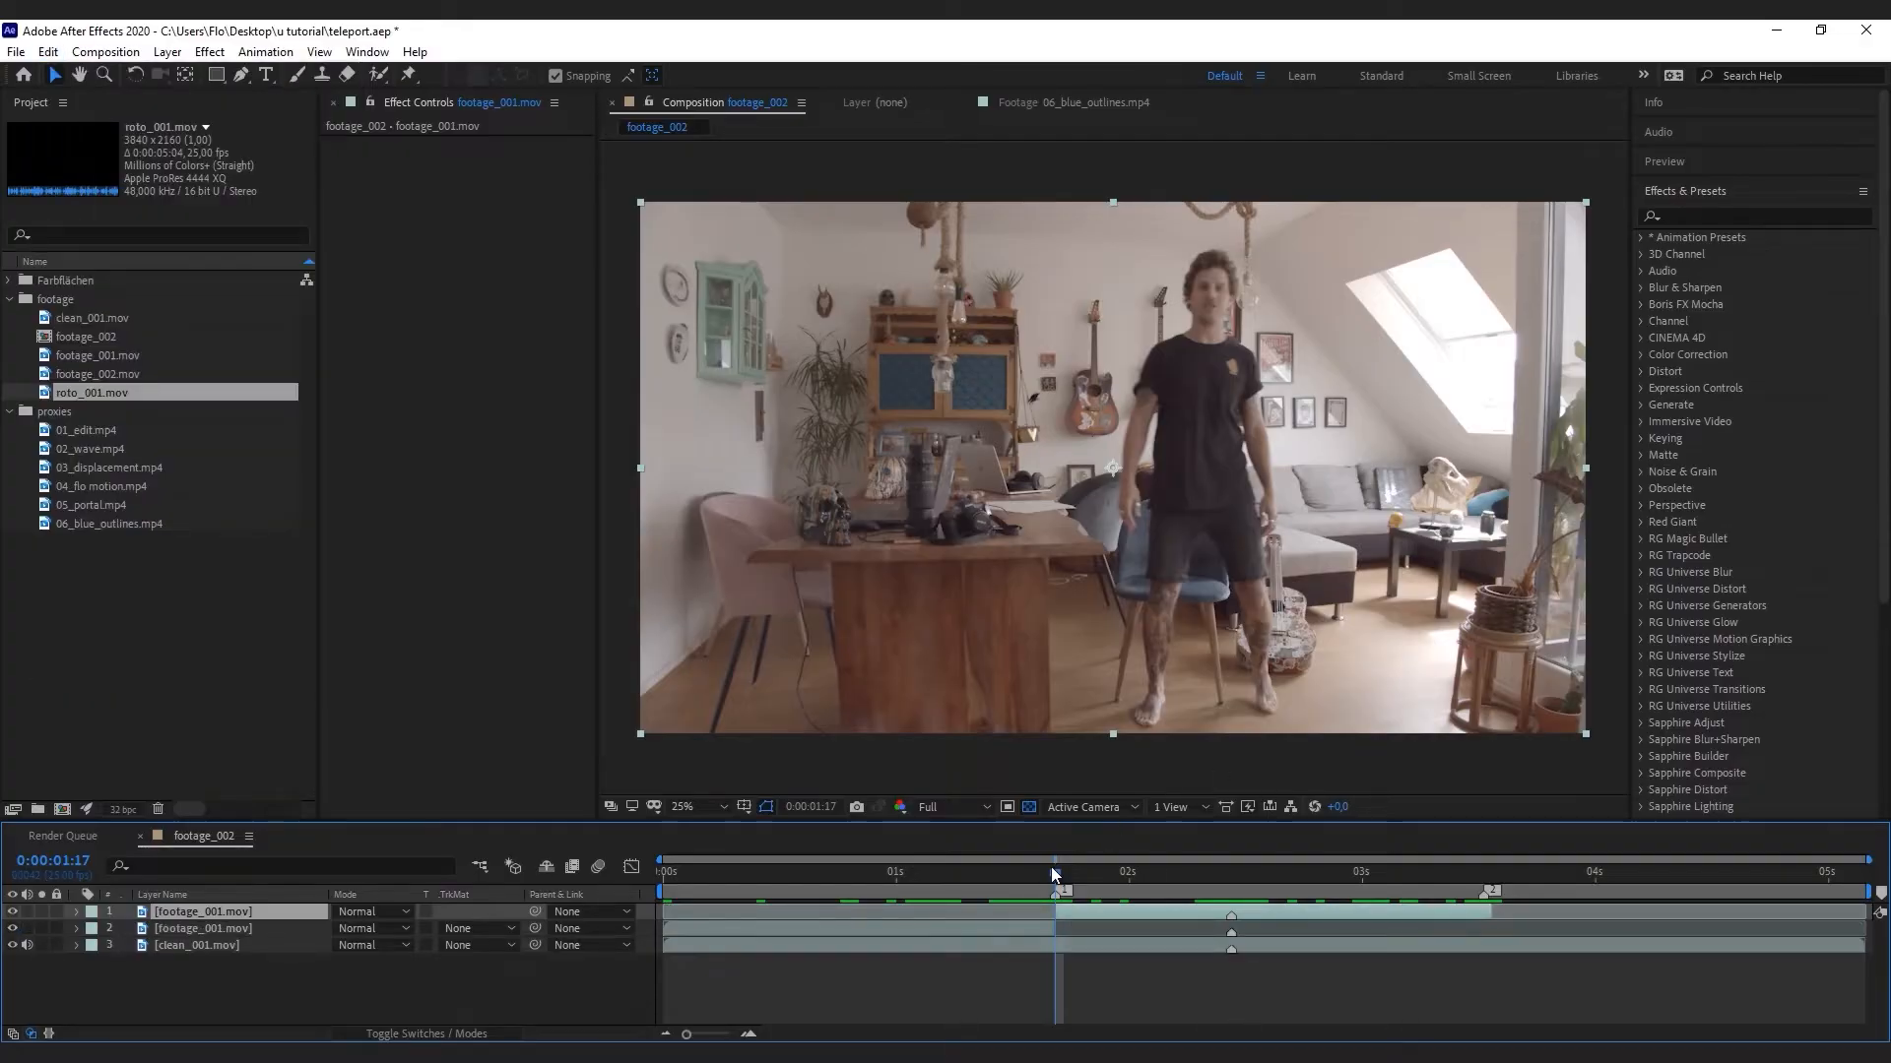
Pre-compose the second footage_001.mov segment as FX, moving all attributes and adjusting the composition duration to the layer's time span
drag(1052, 870, 1056, 923)
key(ctrl+shift+c)
text(FX)
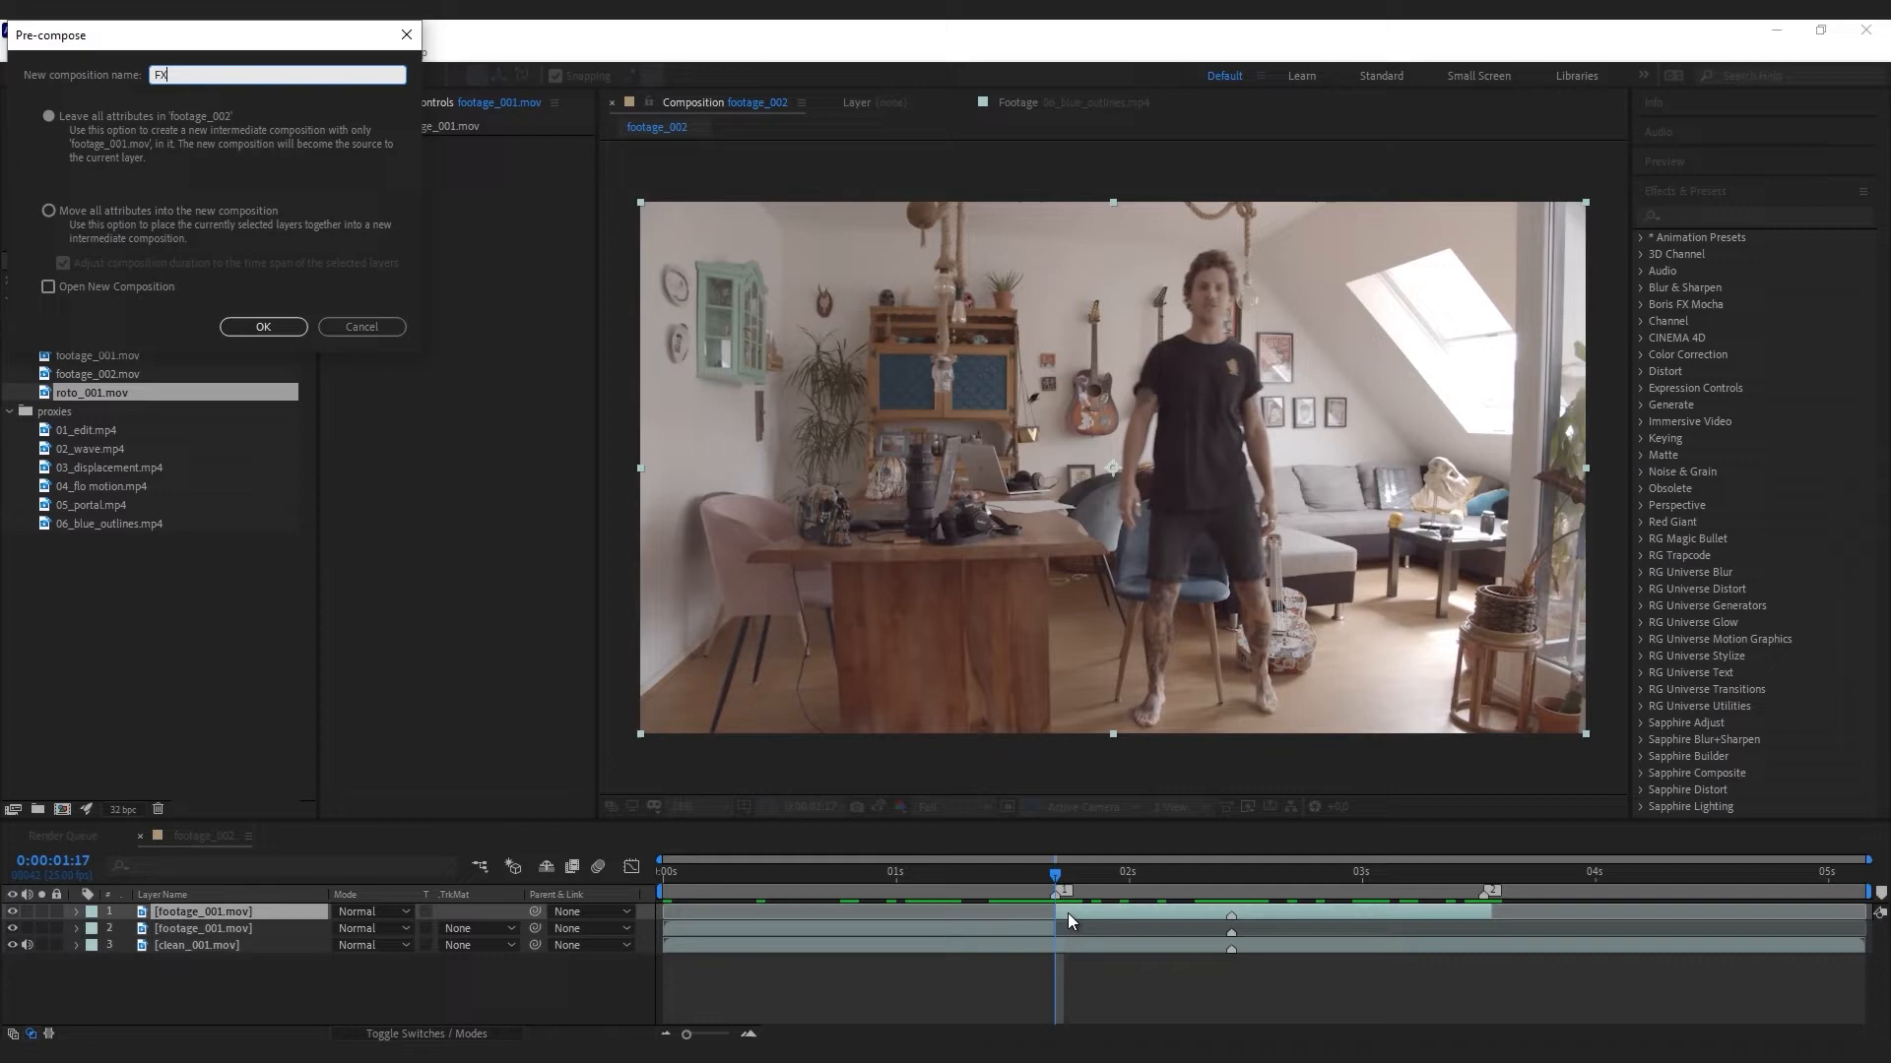
click(116, 210)
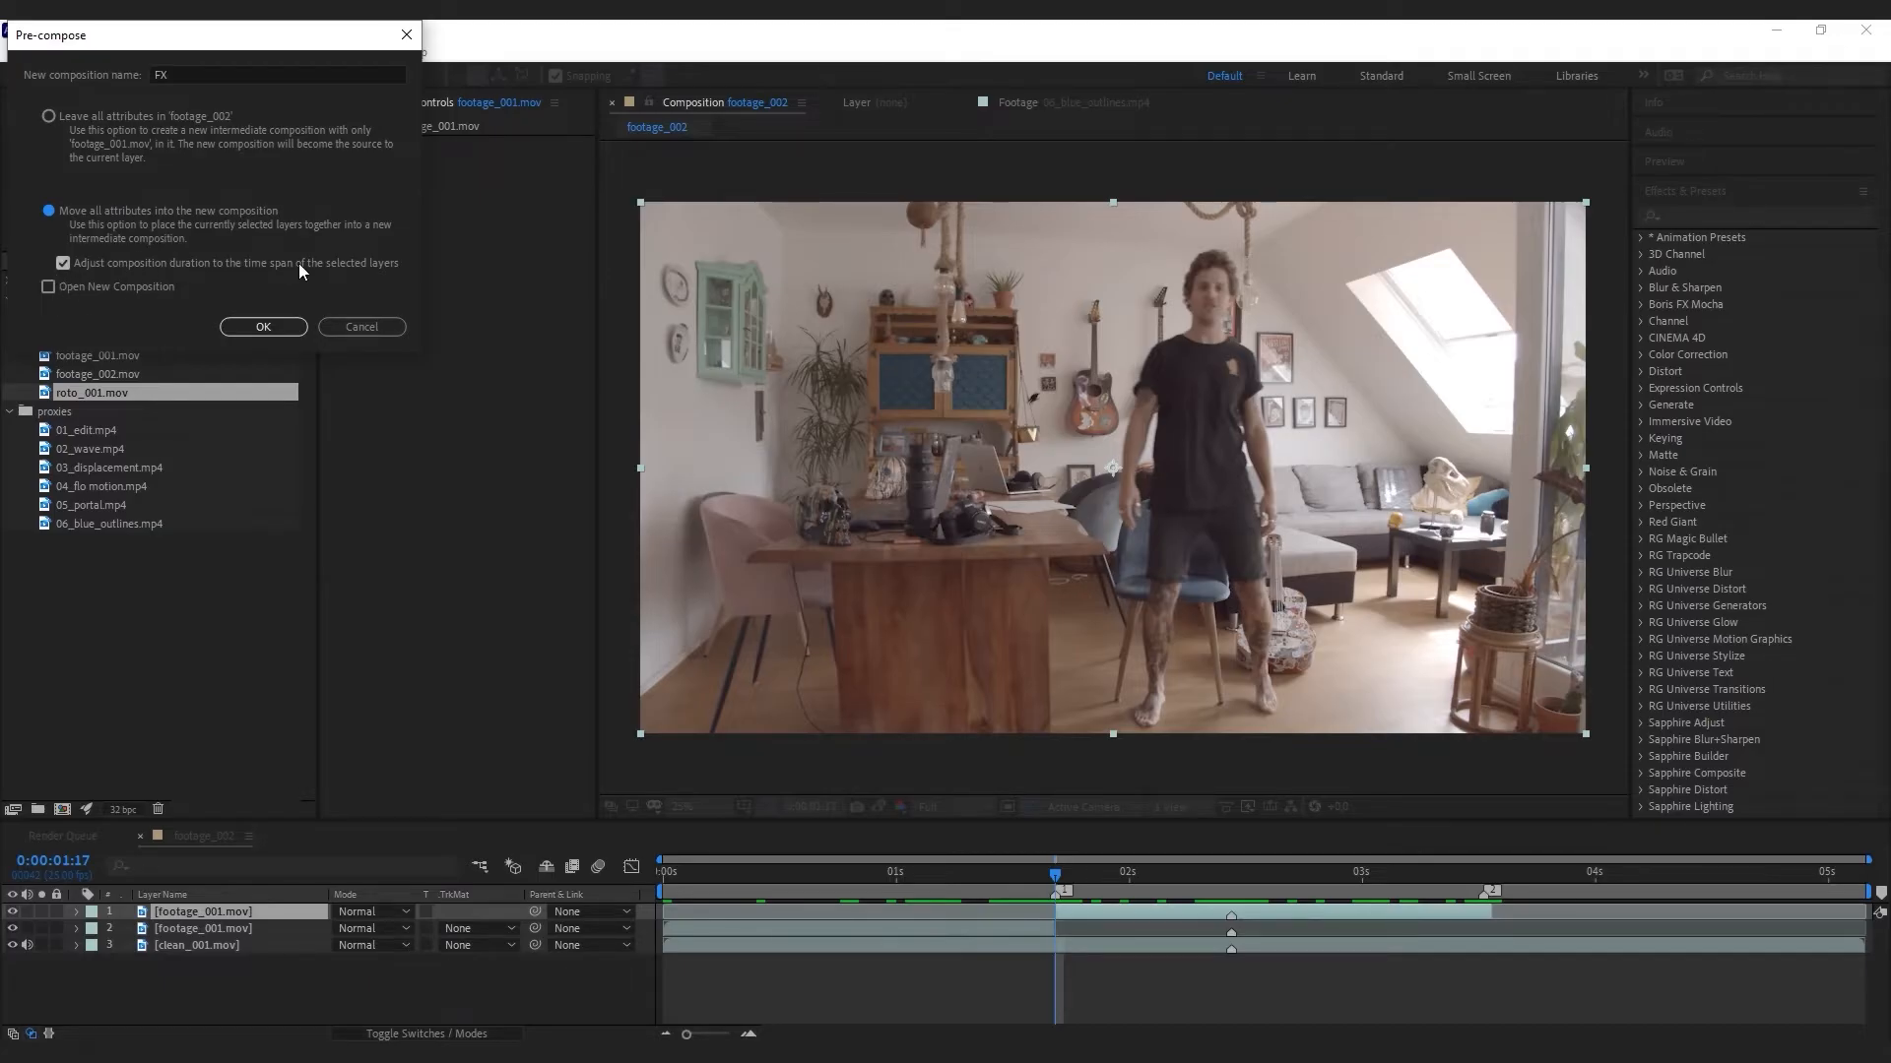
click(292, 331)
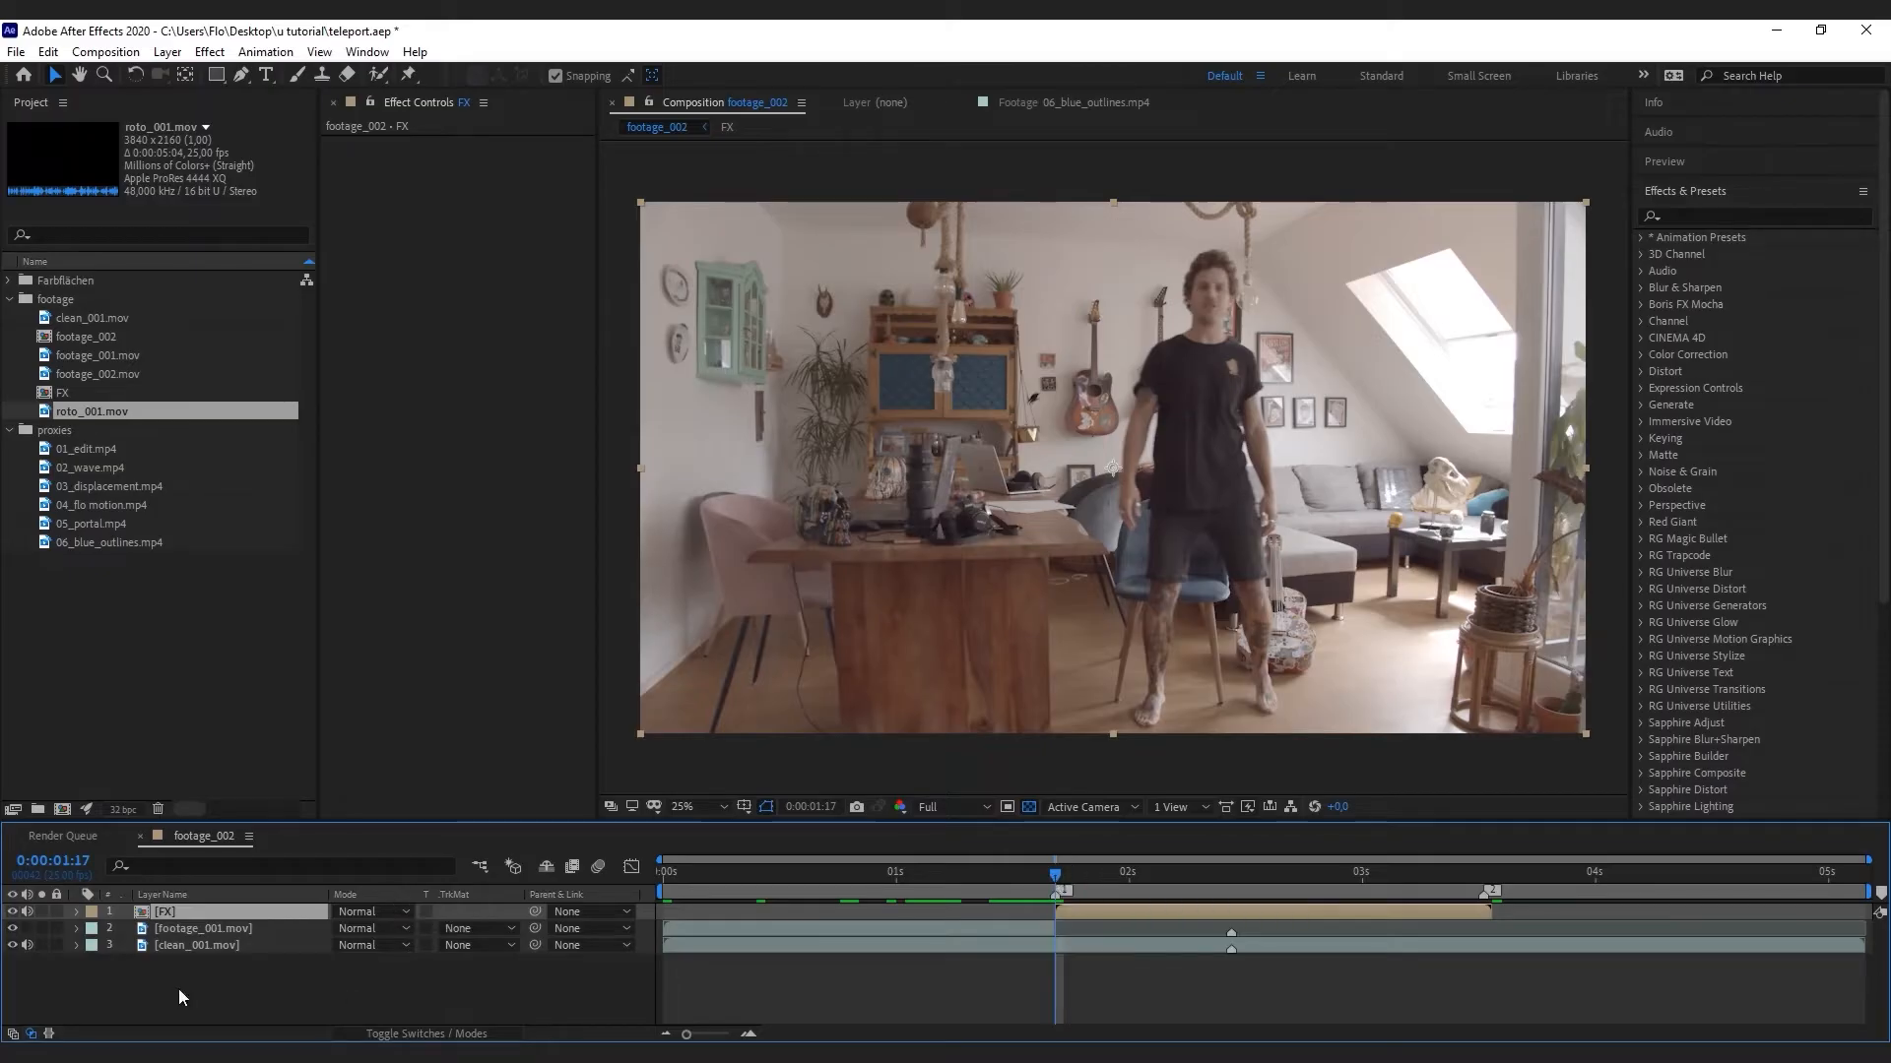
Keyframe the FX layer's opacity from 100% at 0:00:01:17 to 0% at 0:00:02:13
key(t)
click(141, 933)
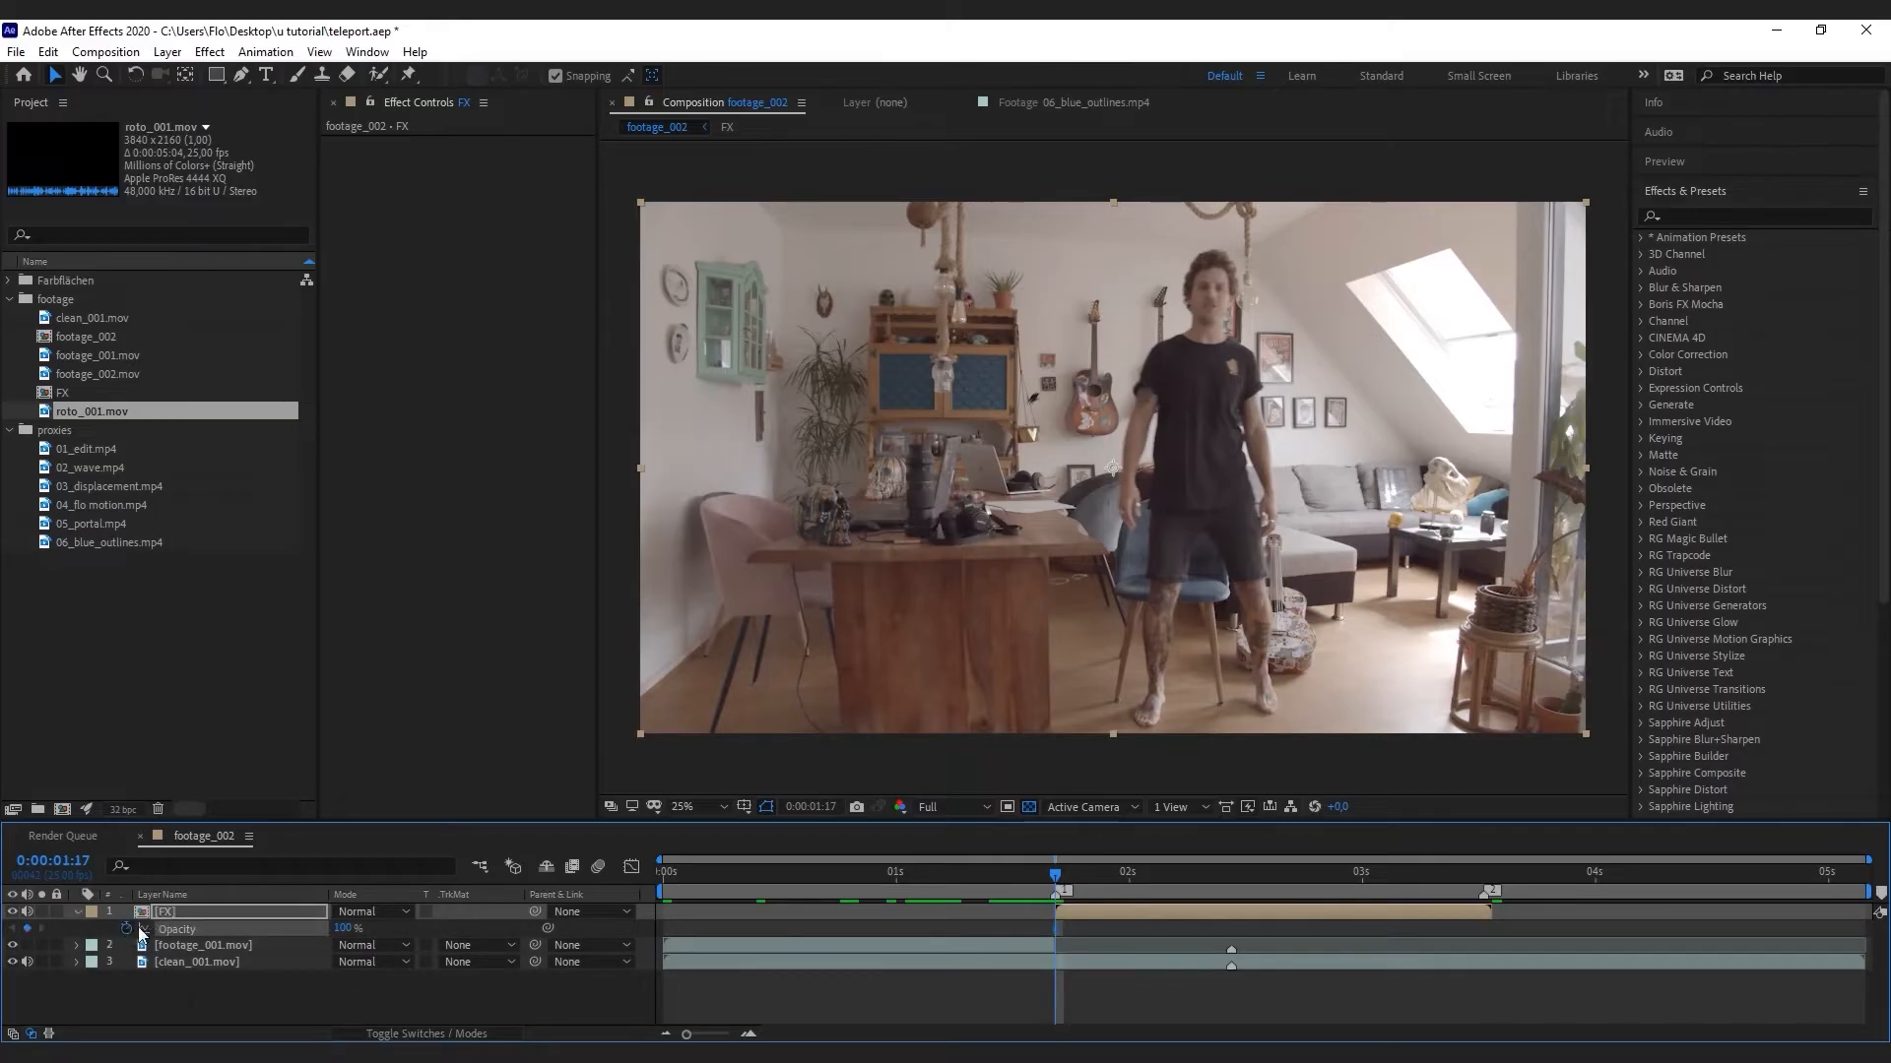
click(1247, 877)
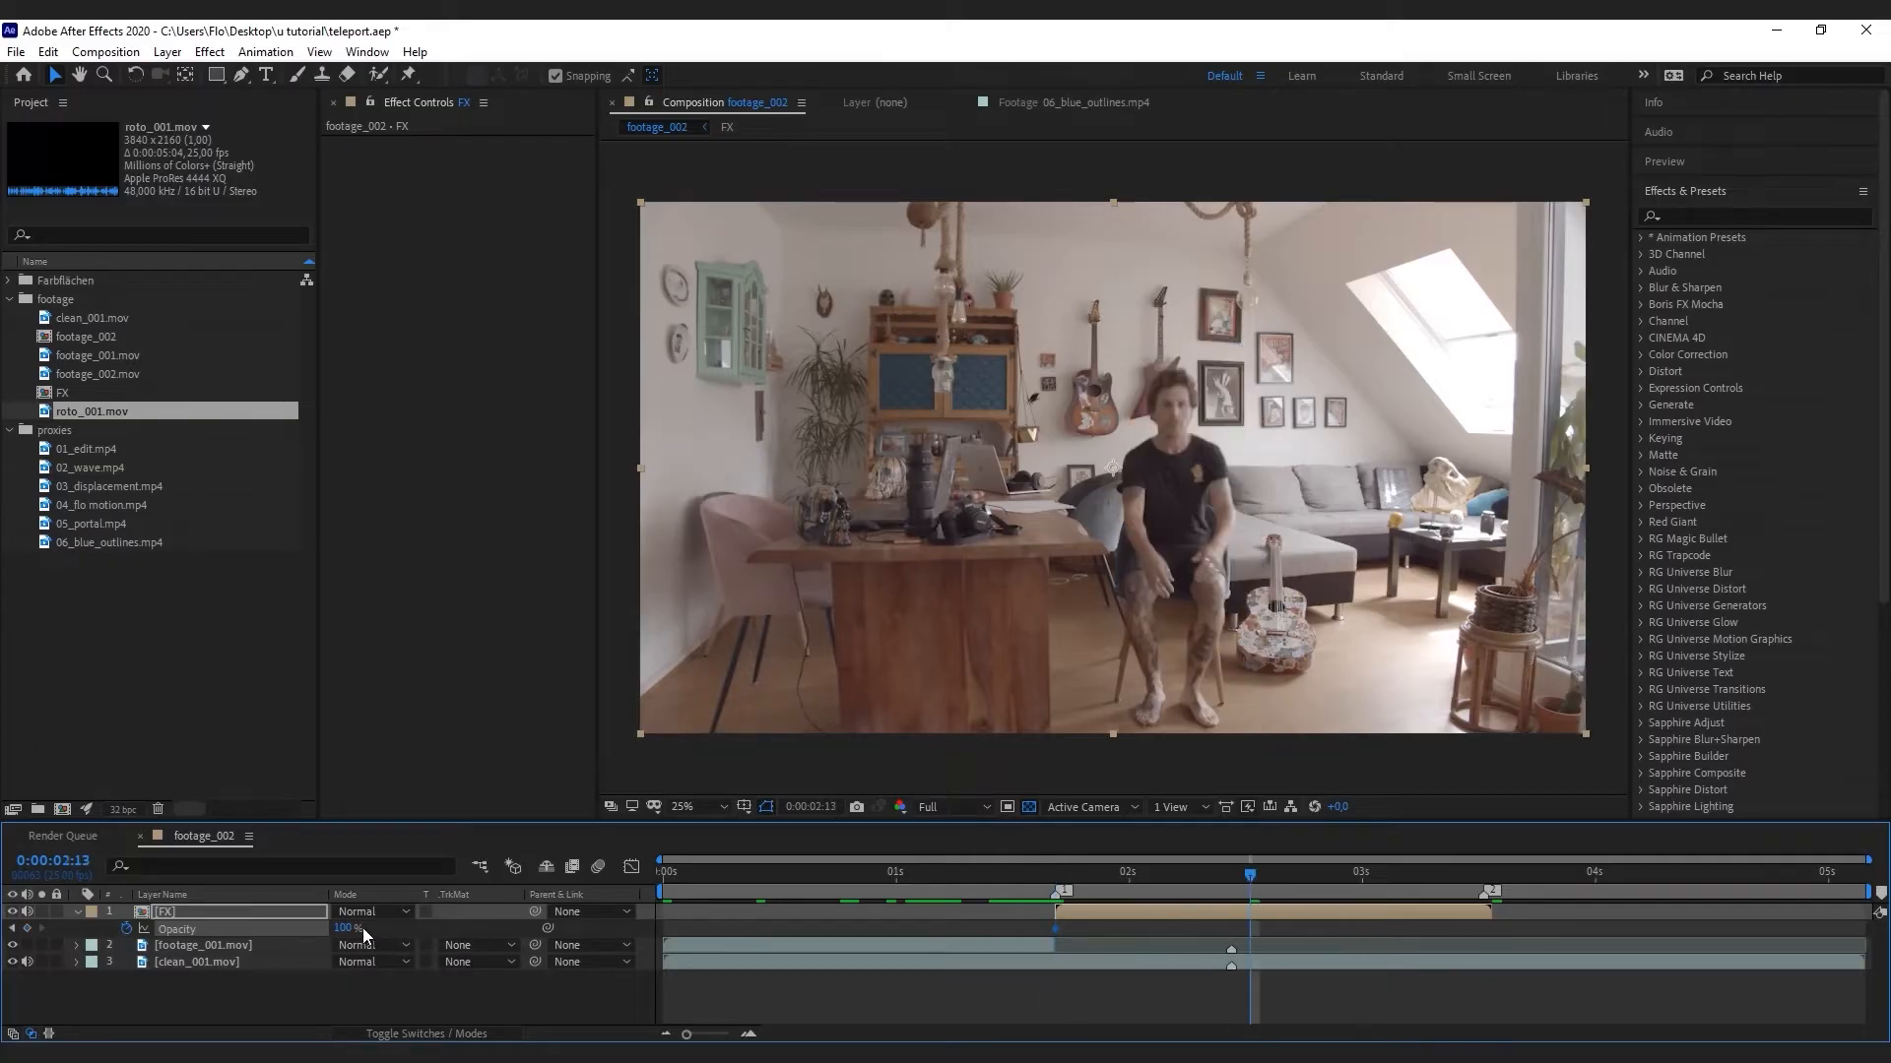
drag(363, 927, 268, 948)
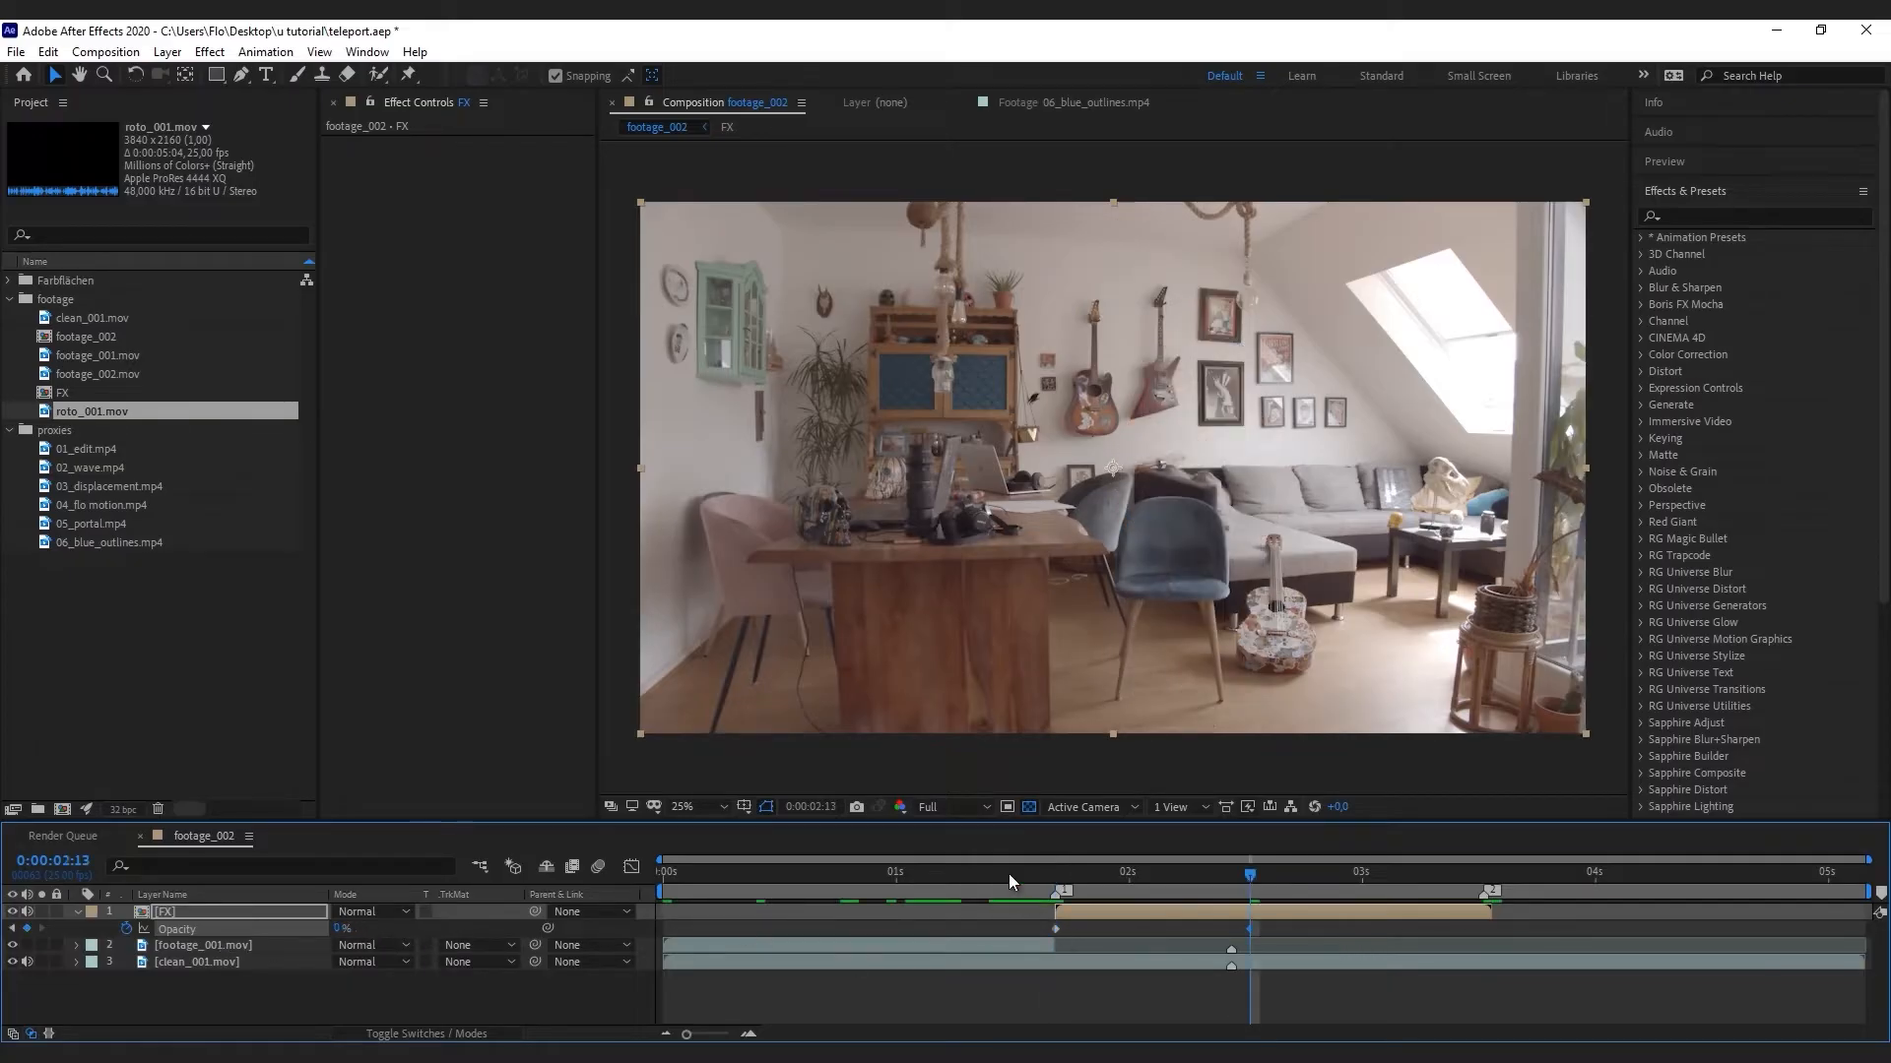
Move the FX layer's two opacity keyframes to 0:00:02:07 and about 0:00:02:18 and preview the fade
drag(1008, 873, 1192, 937)
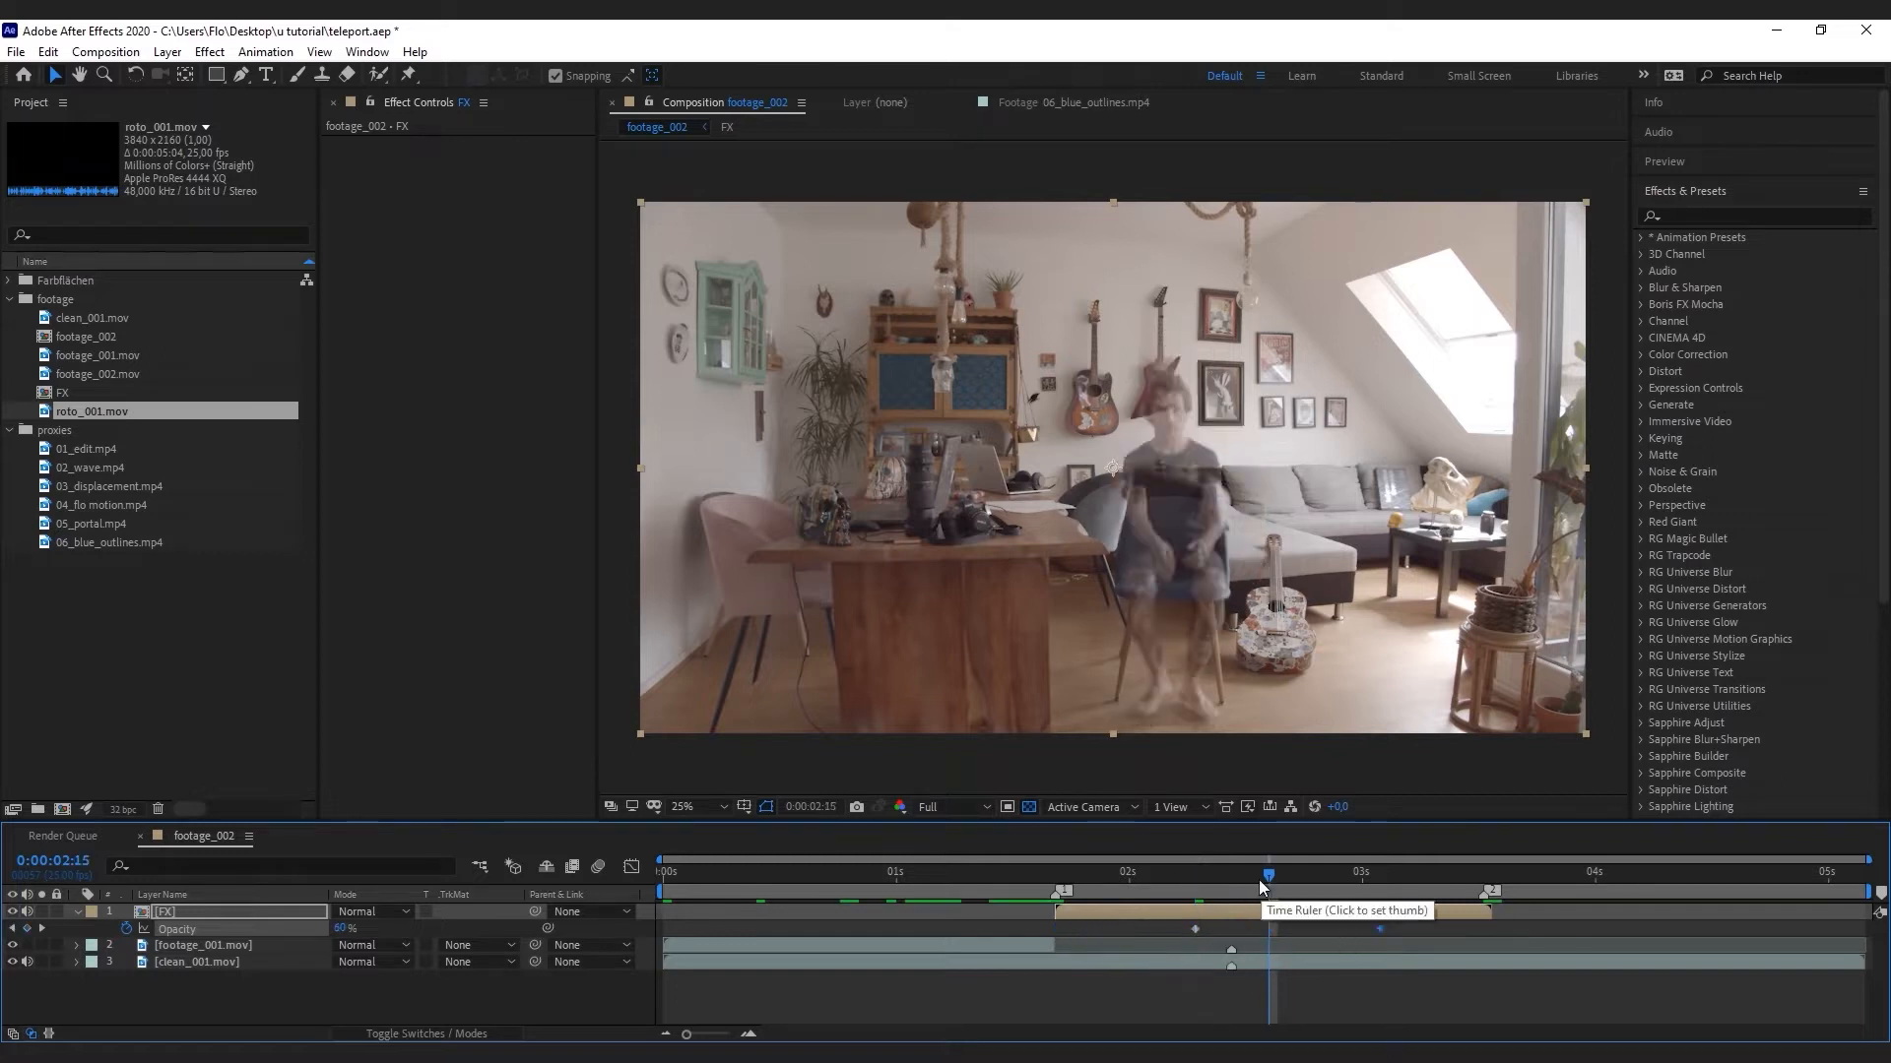
mouse_move(1270, 877)
mouse_down()
mouse_move(1241, 877)
mouse_move(1287, 880)
mouse_up()
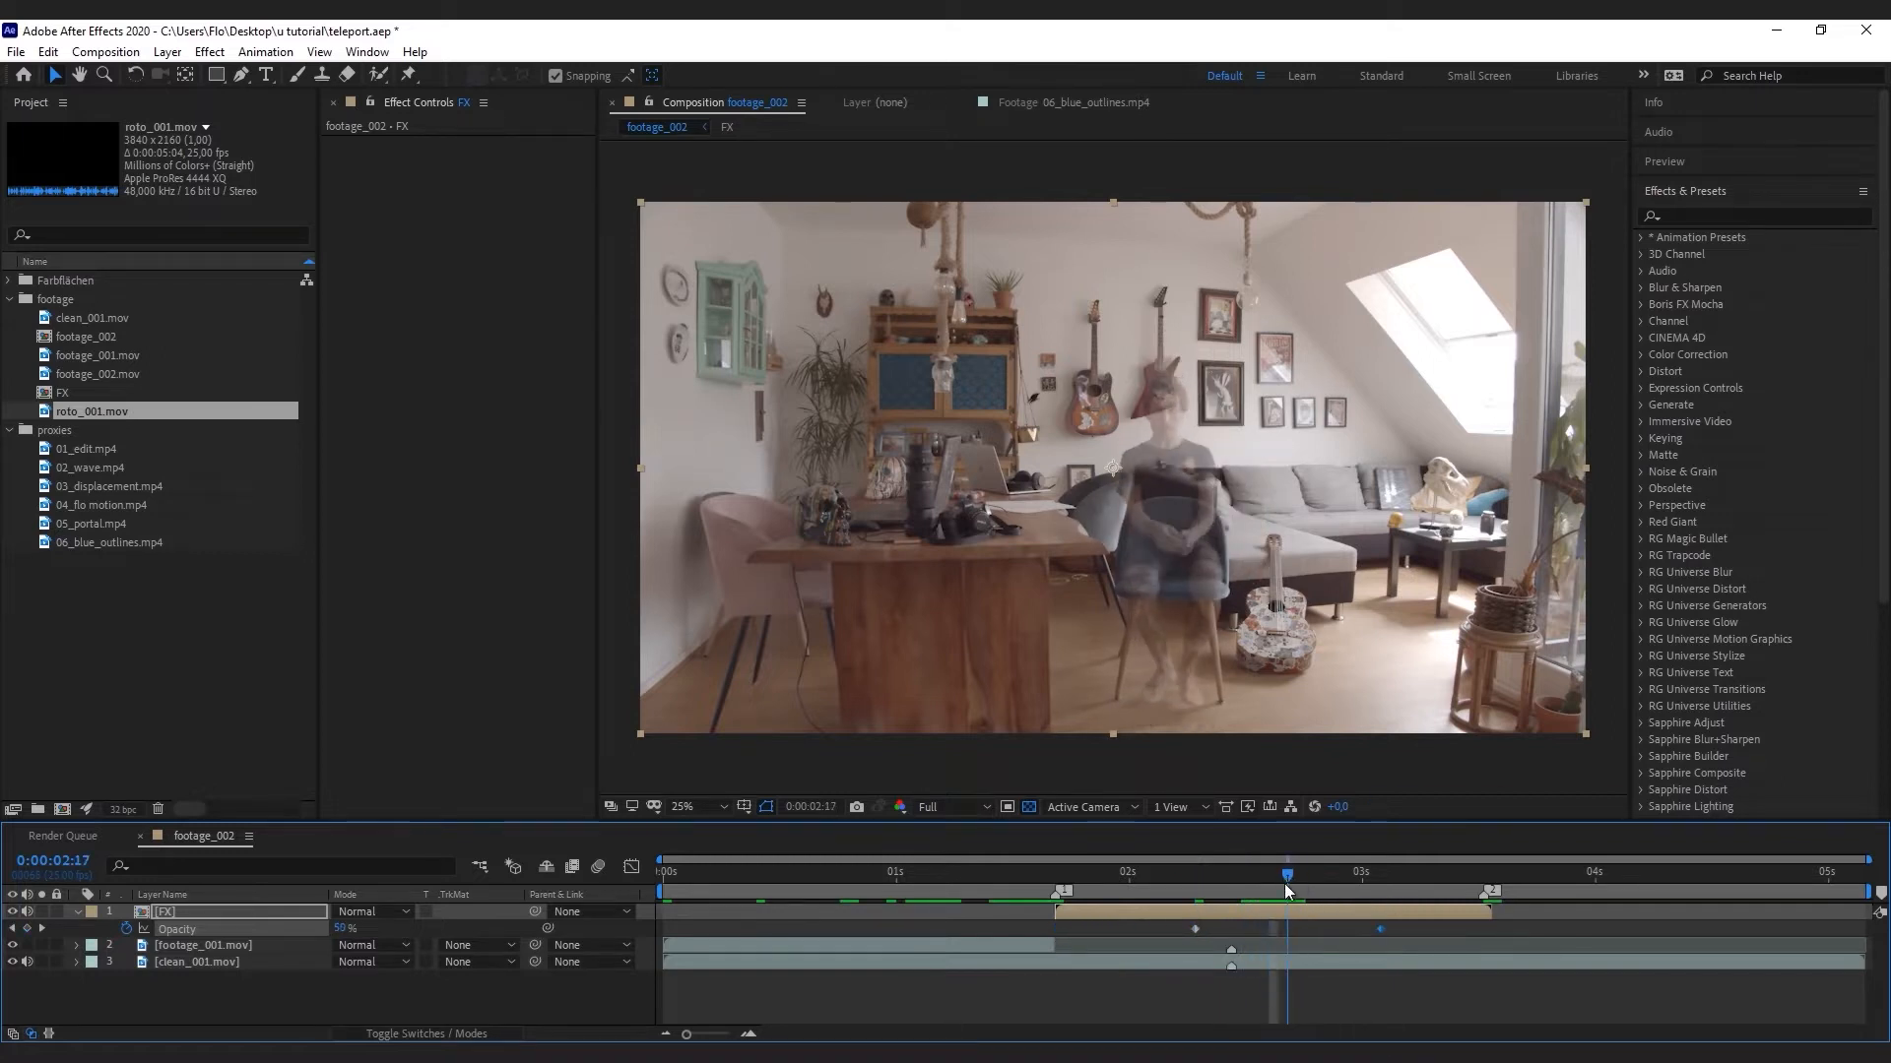
drag(1381, 930, 1300, 943)
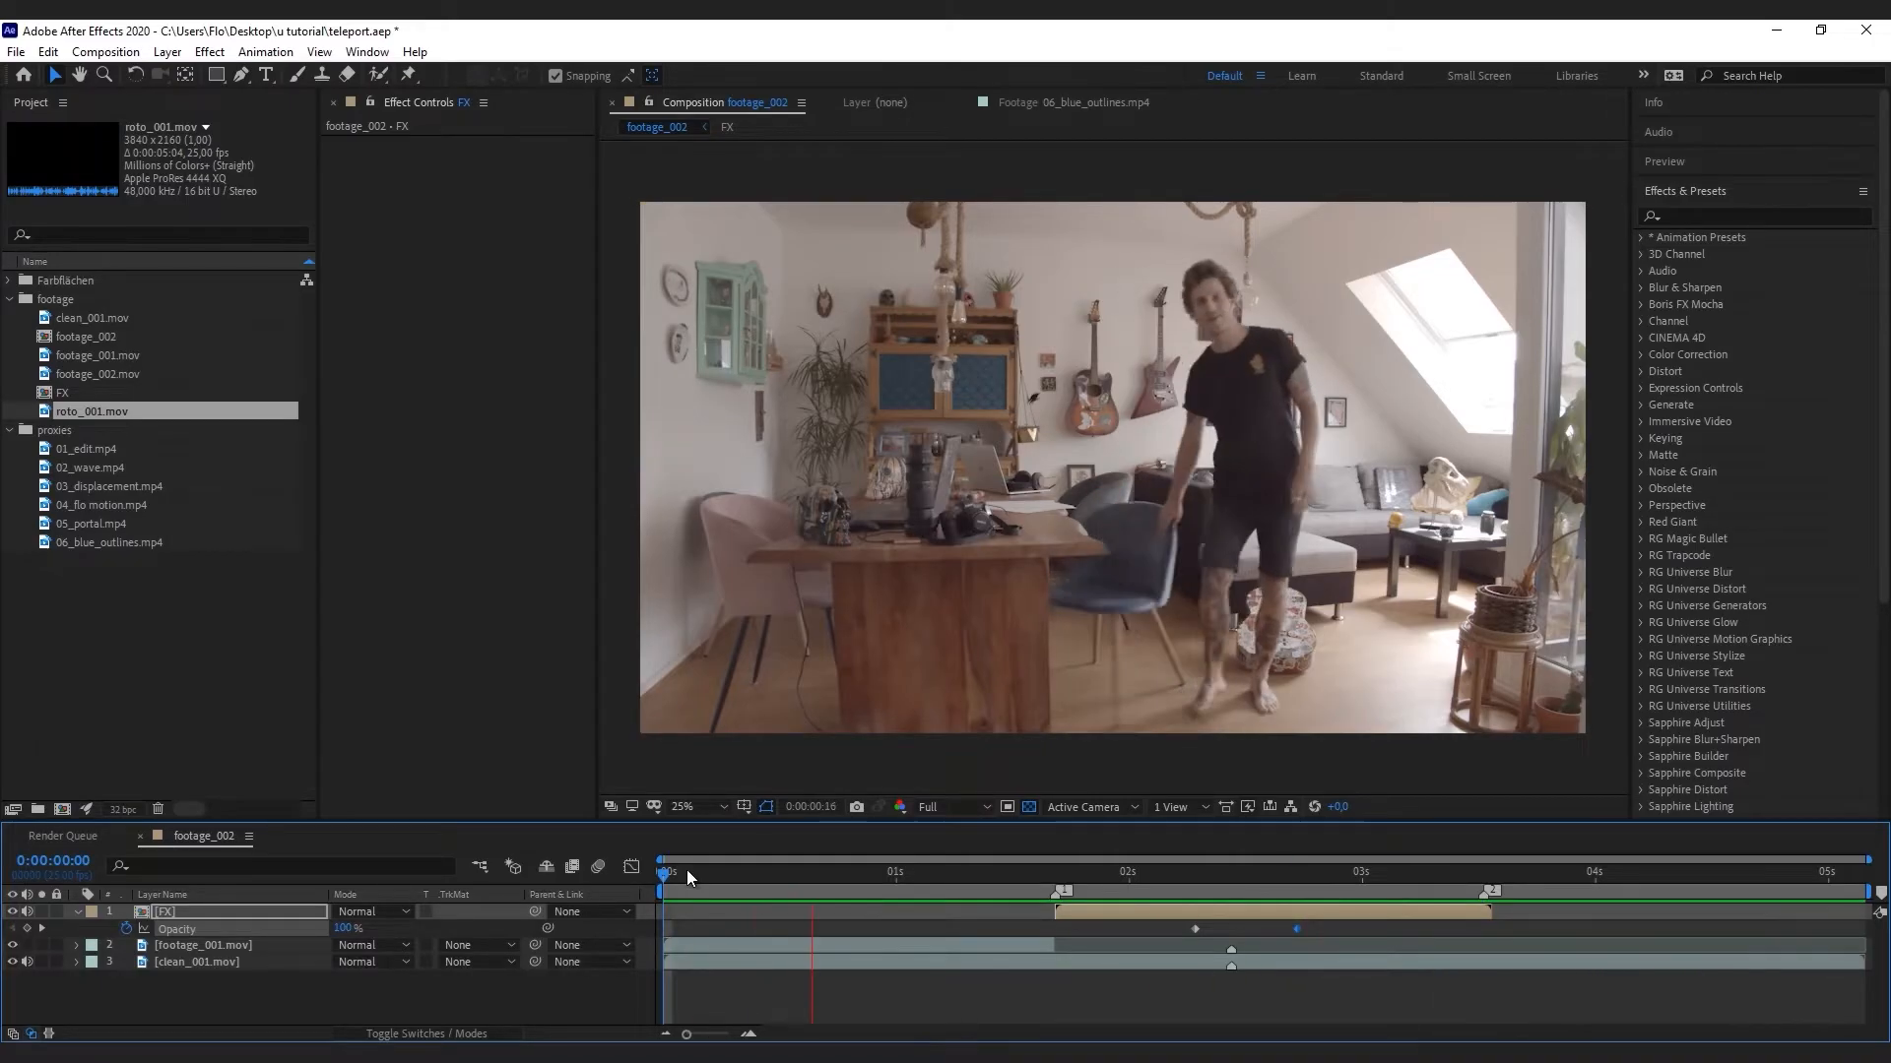
key(space)
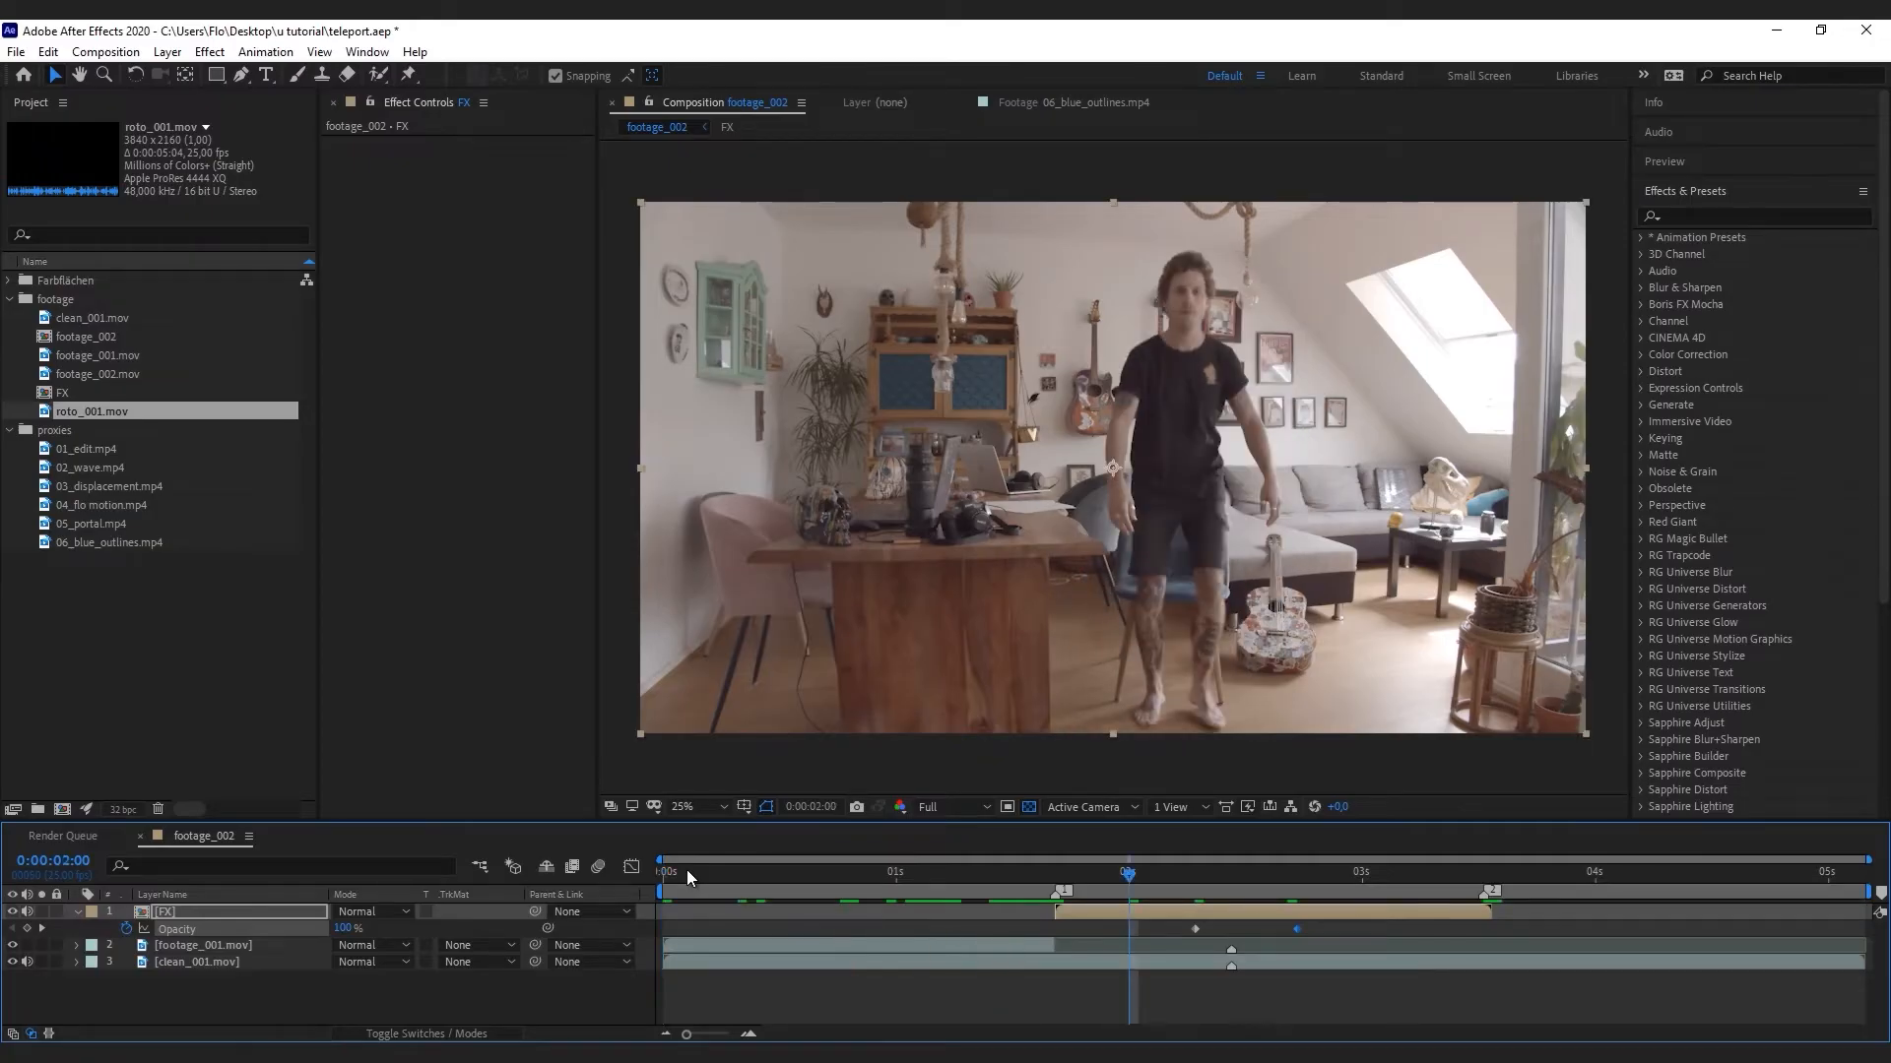
Add a new adjustment layer above the FX layer in the footage_002 composition
click(98, 473)
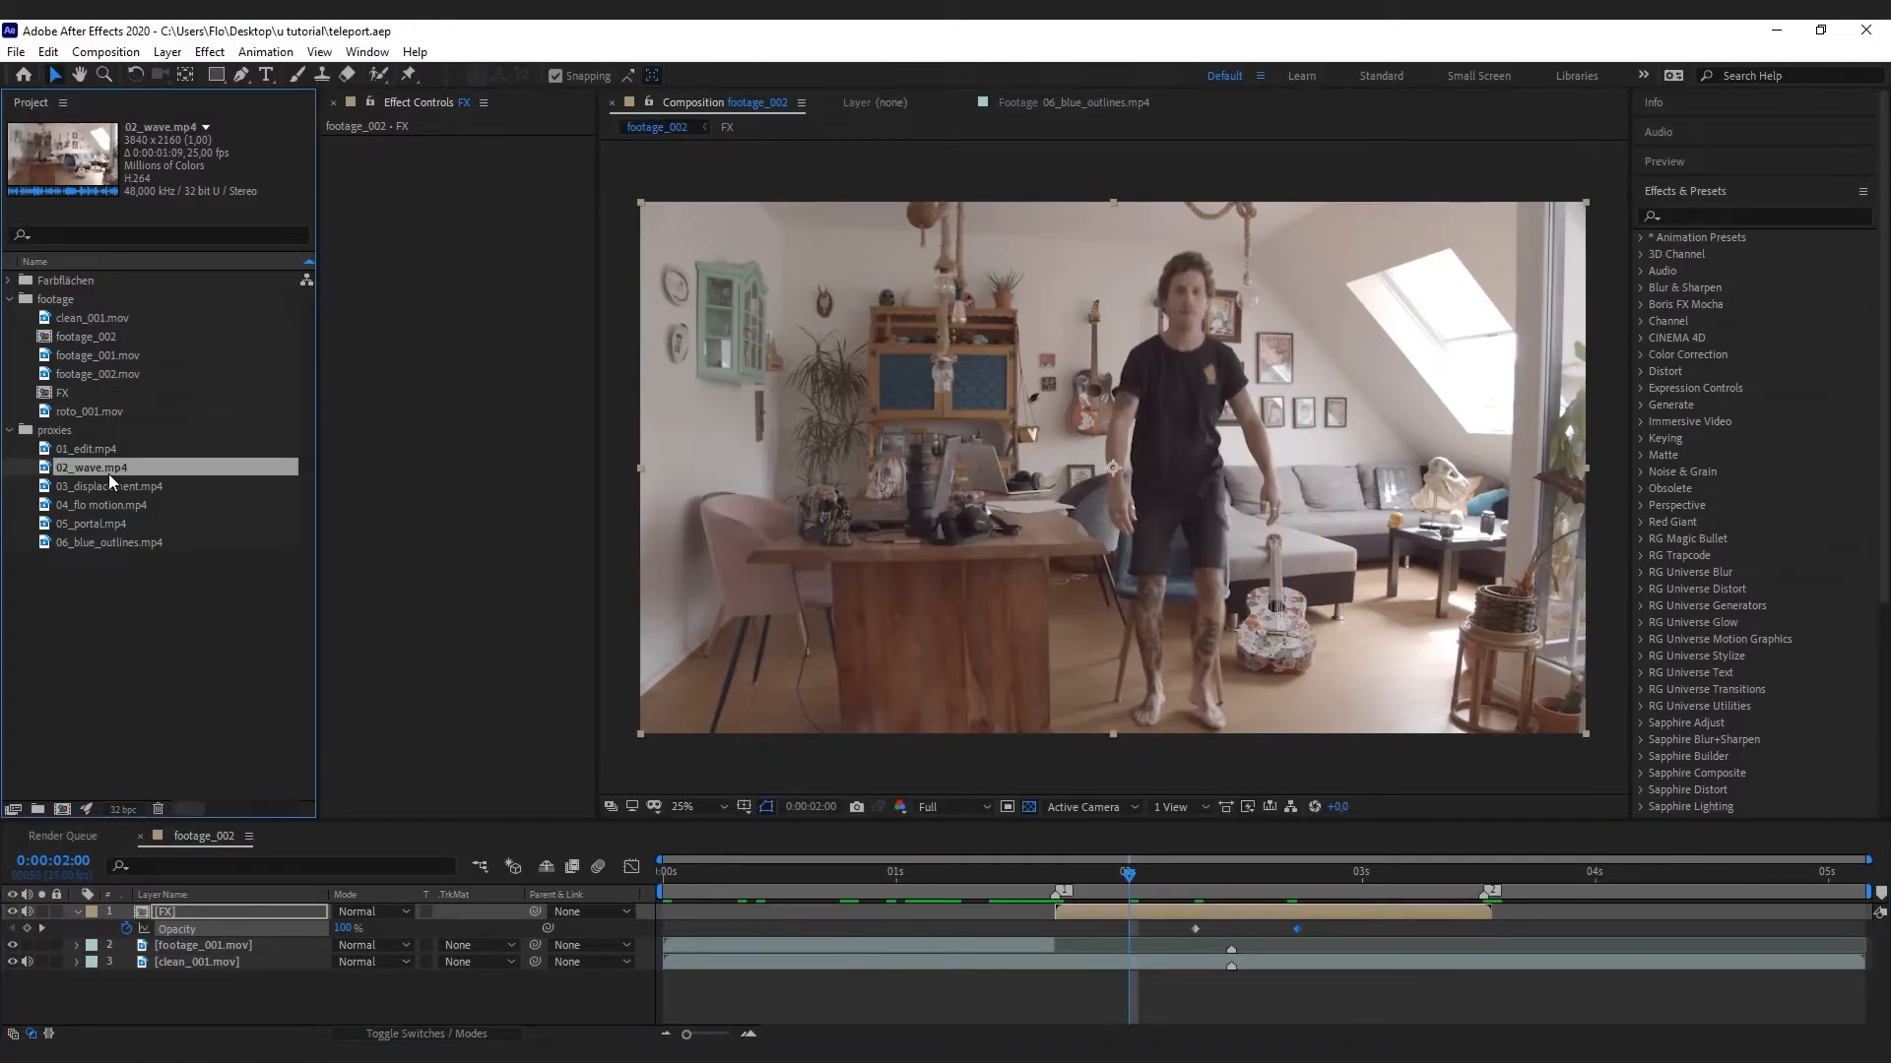
click(199, 1000)
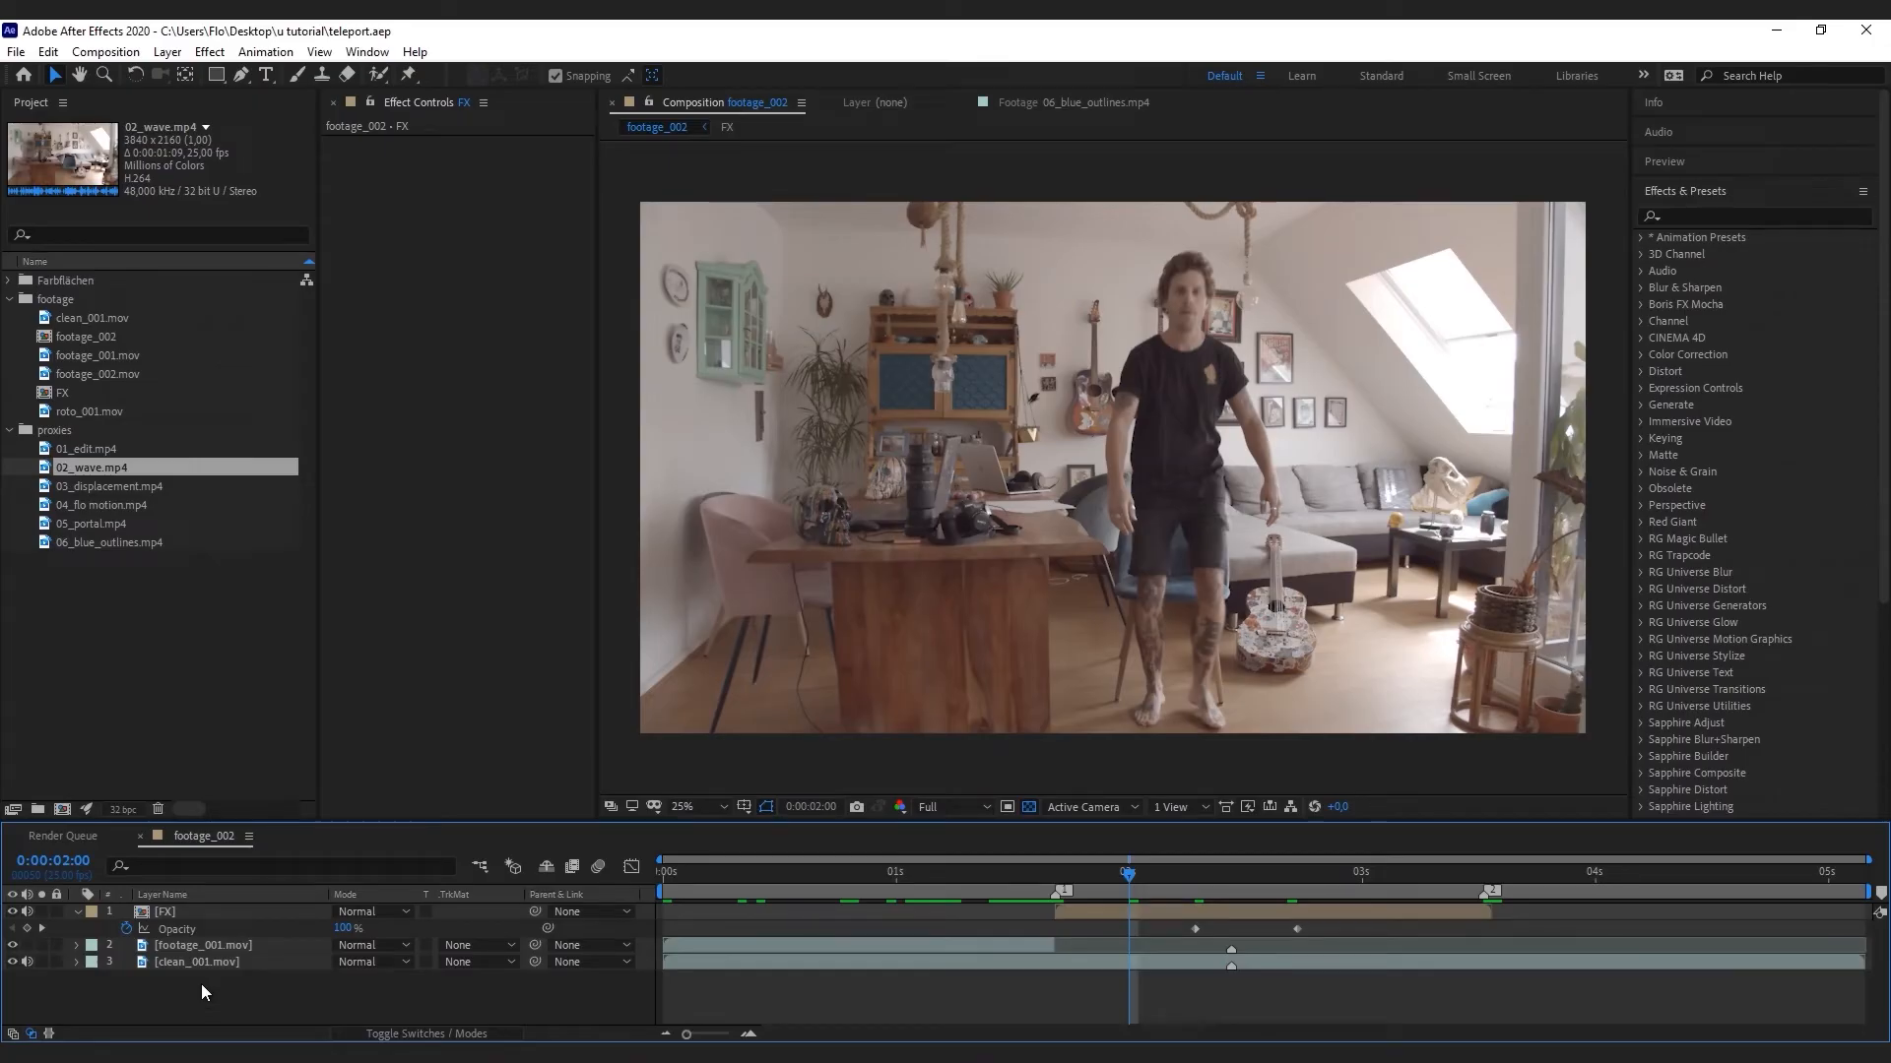
key(ctrl+alt+y)
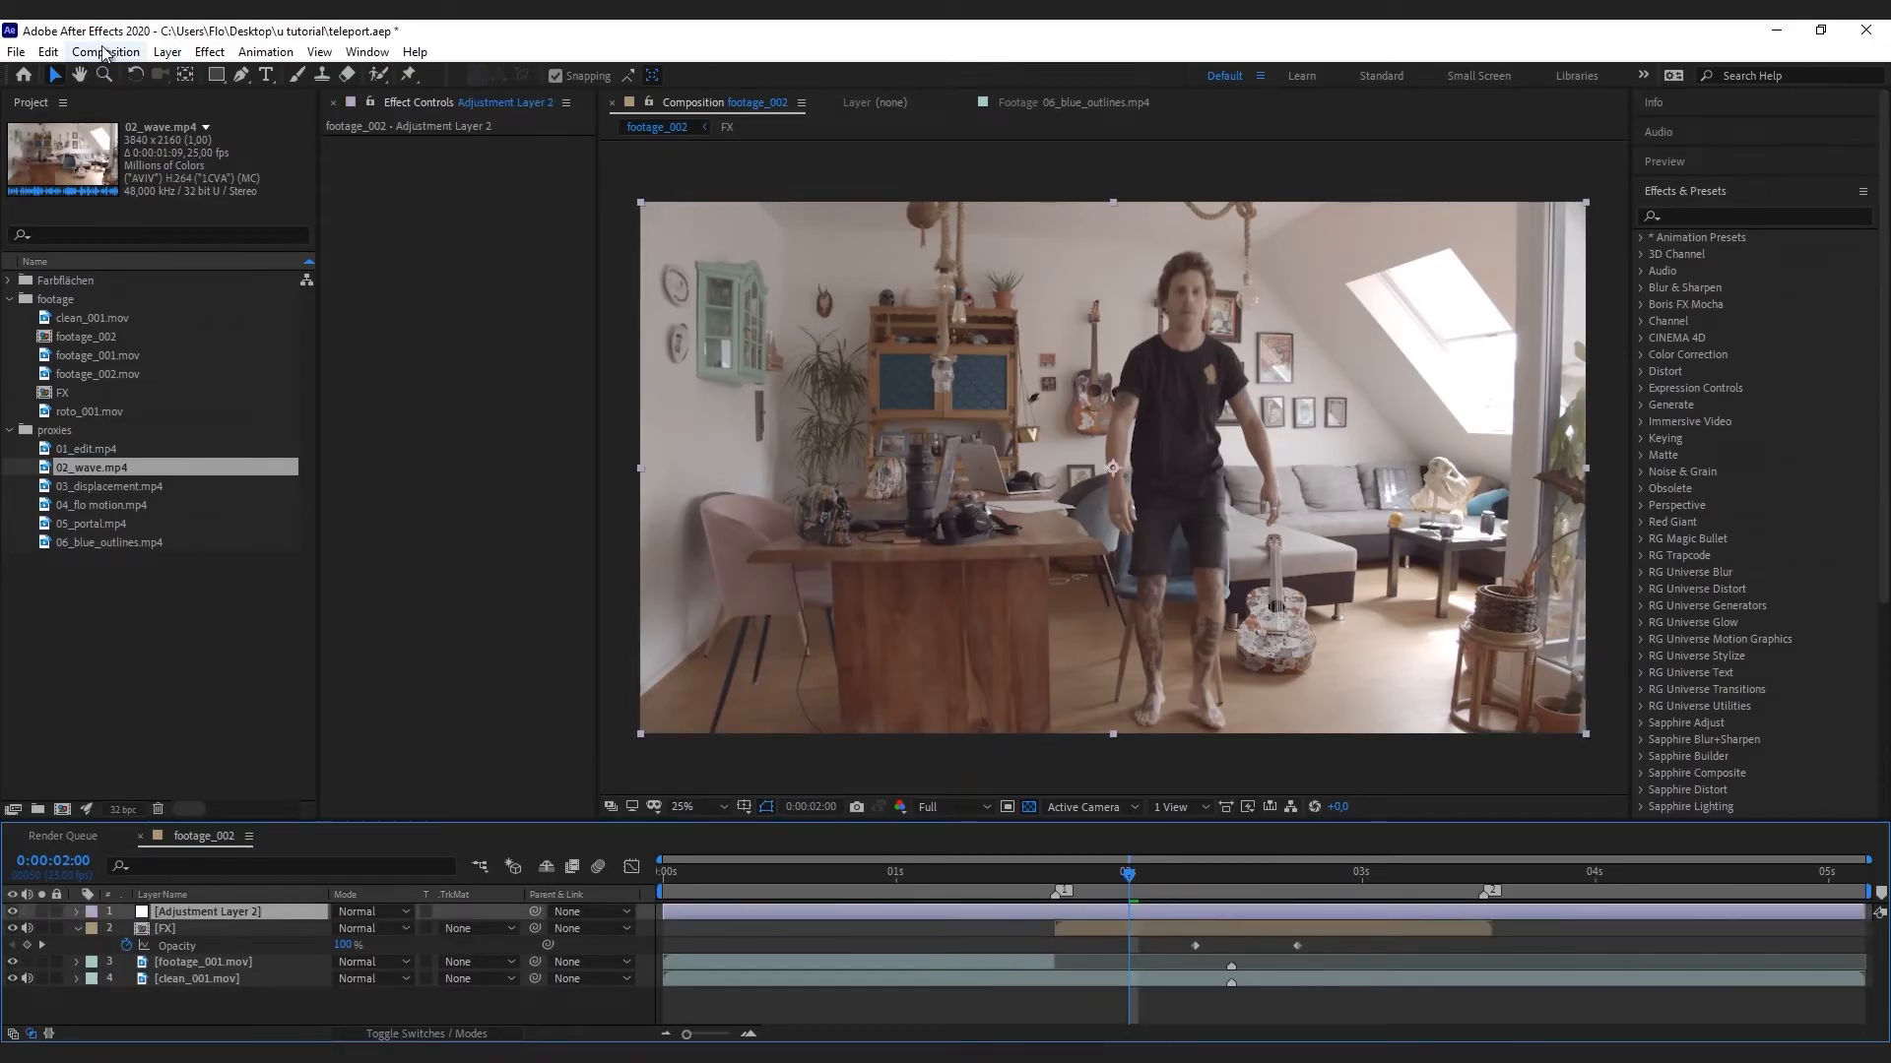
click(167, 52)
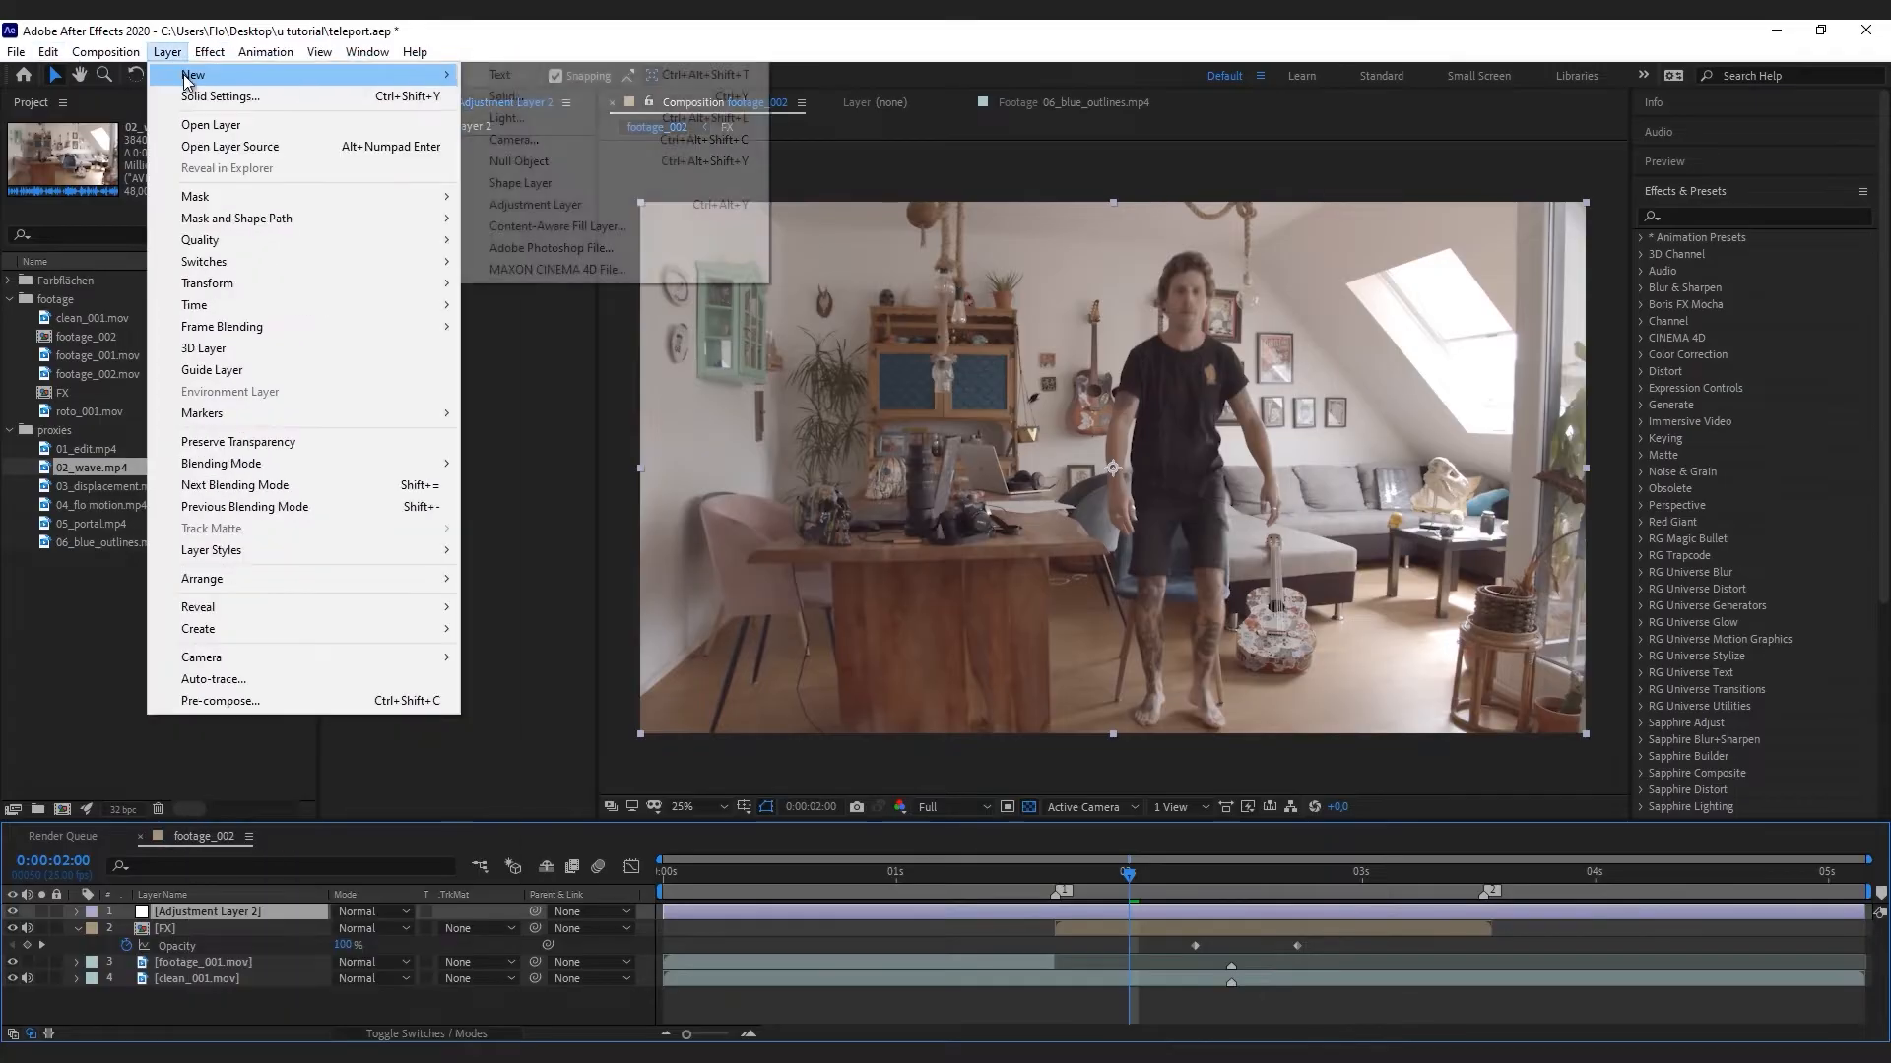
click(293, 902)
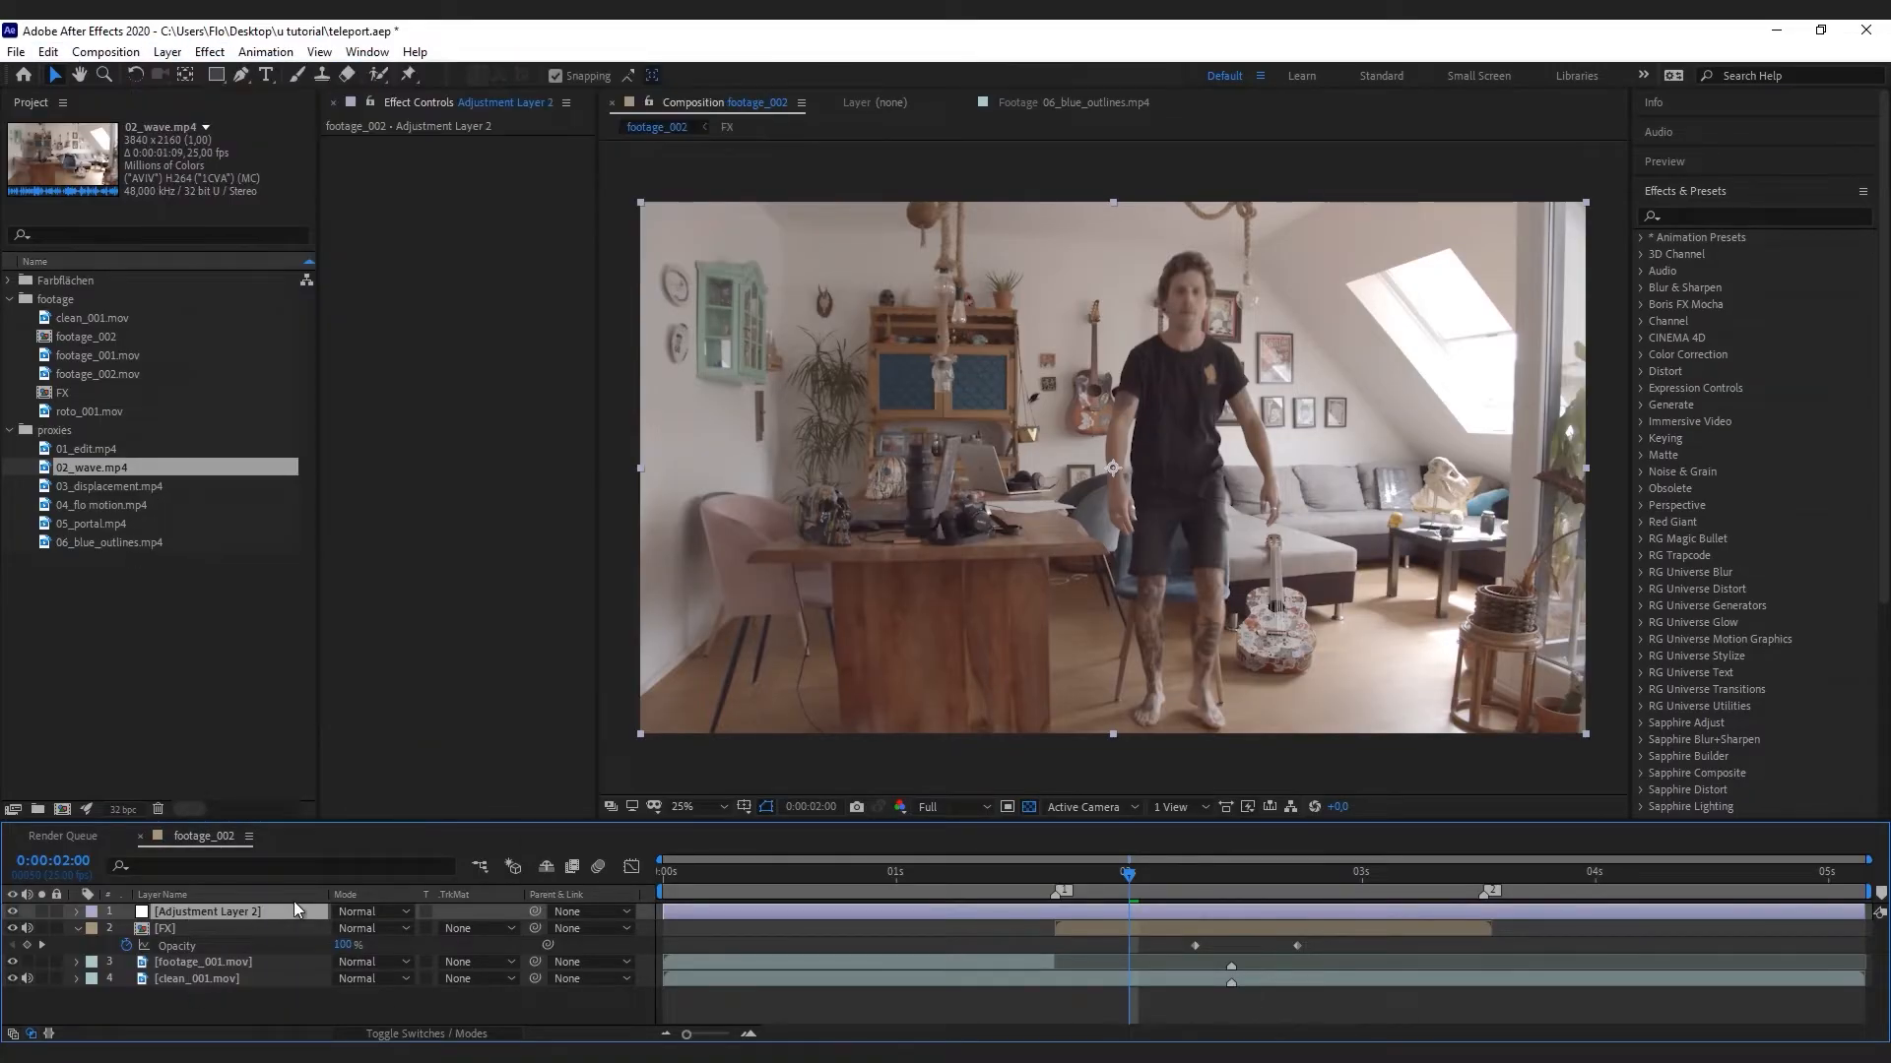
Rename the new adjustment layer as wave
key(Return)
text(wave)
key(Return)
Find the Wave Warp effect, apply it to the wave layer and preview the distortion
click(1692, 215)
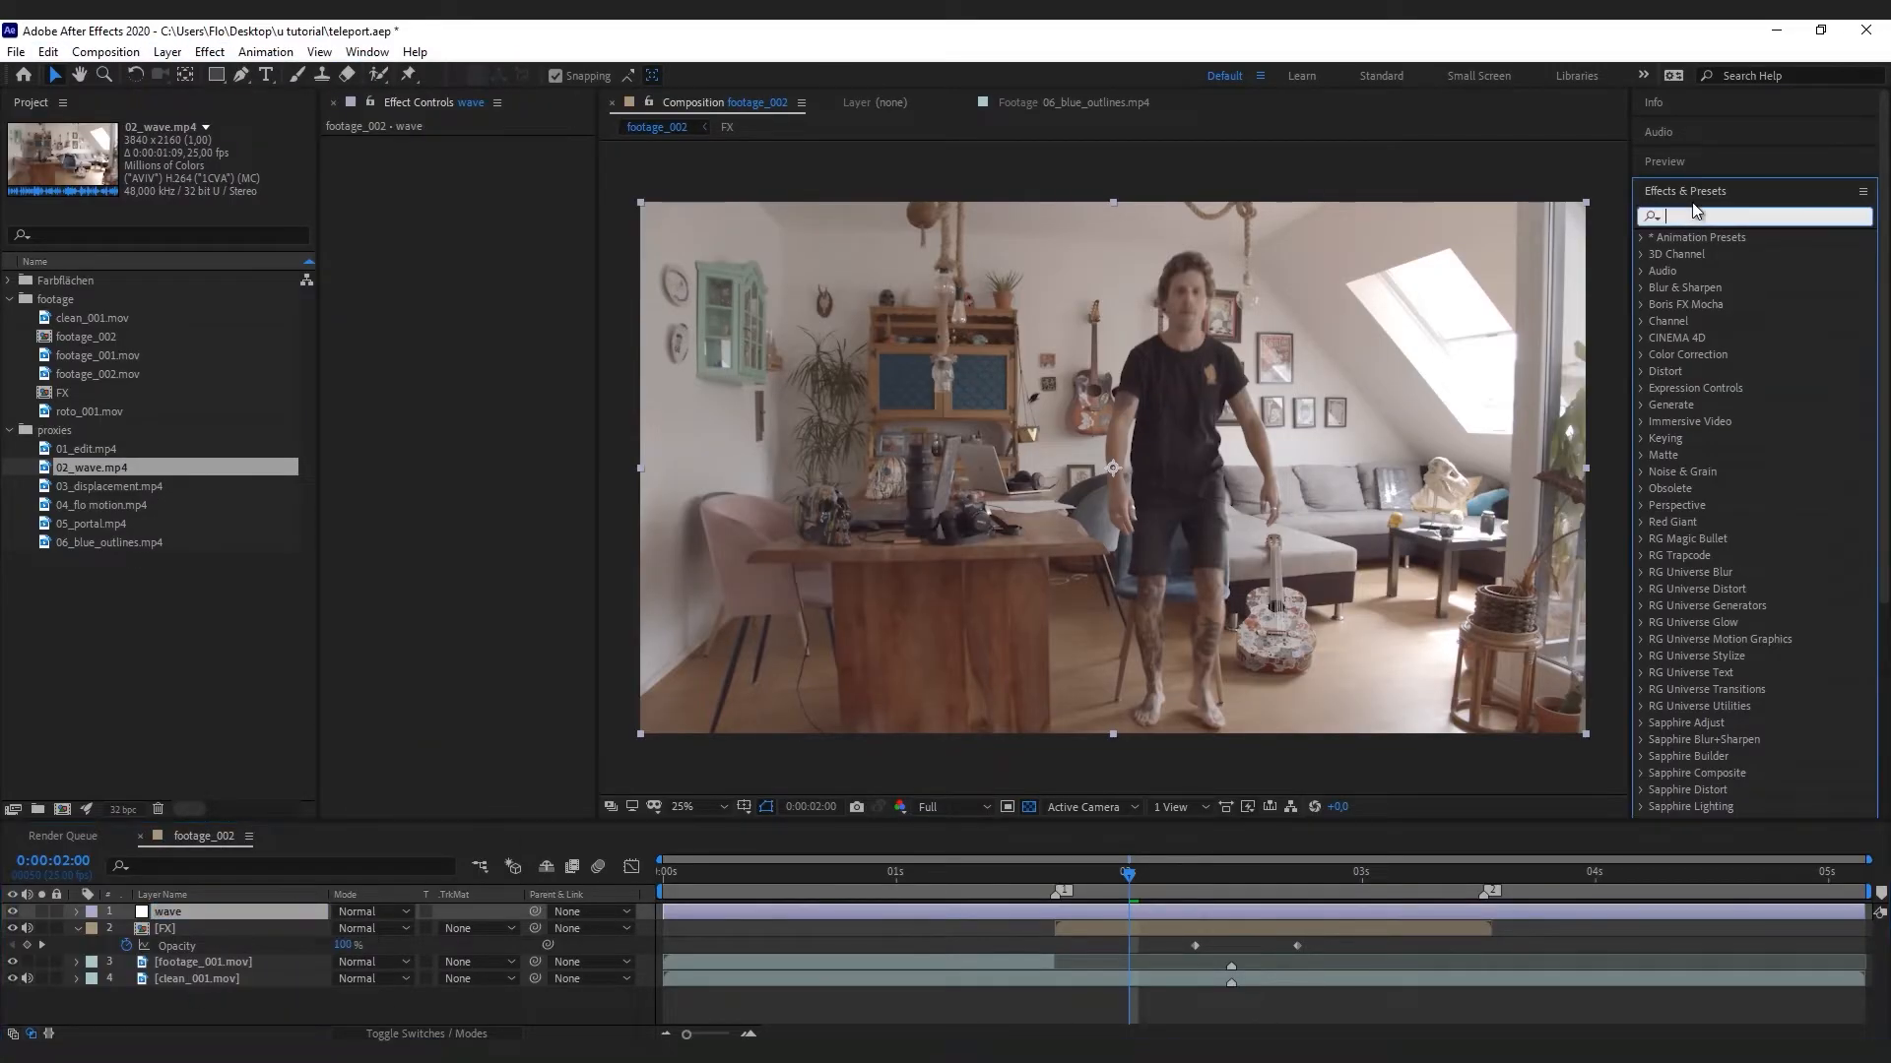
text(weve)
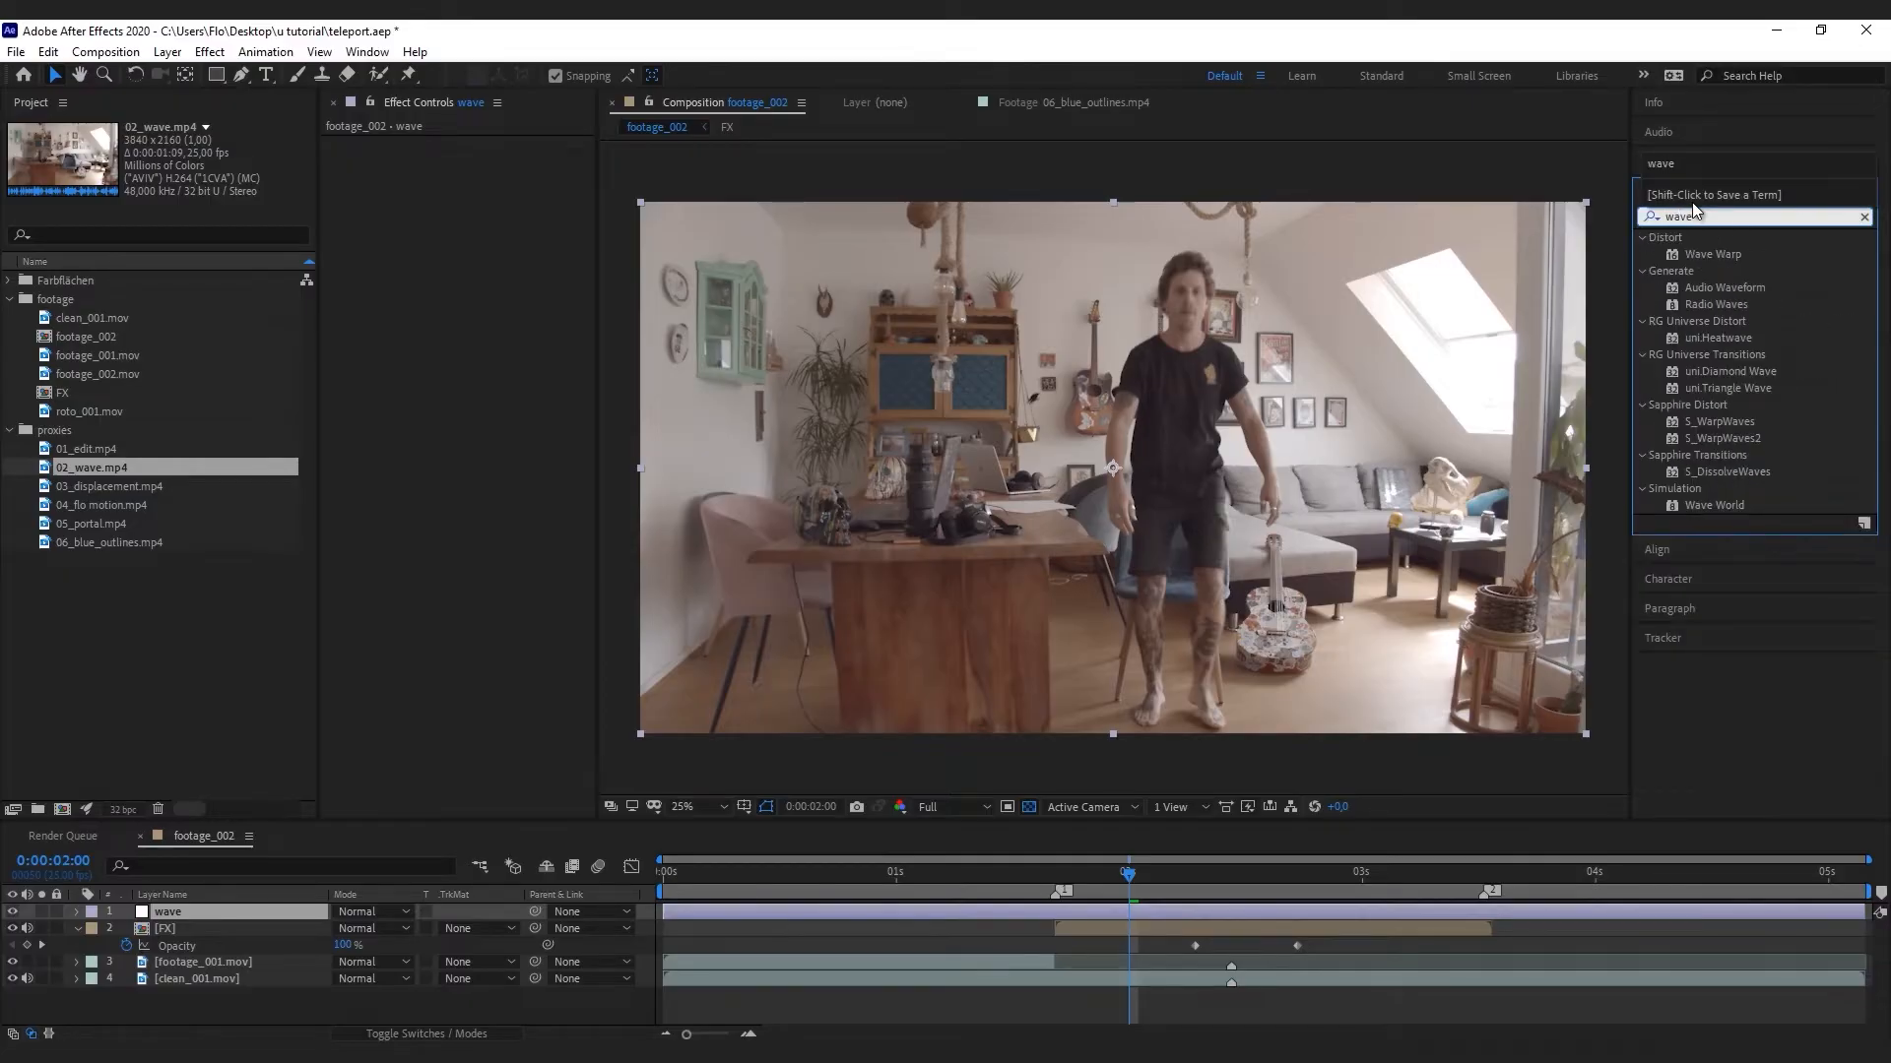
drag(1695, 253, 217, 913)
key(space)
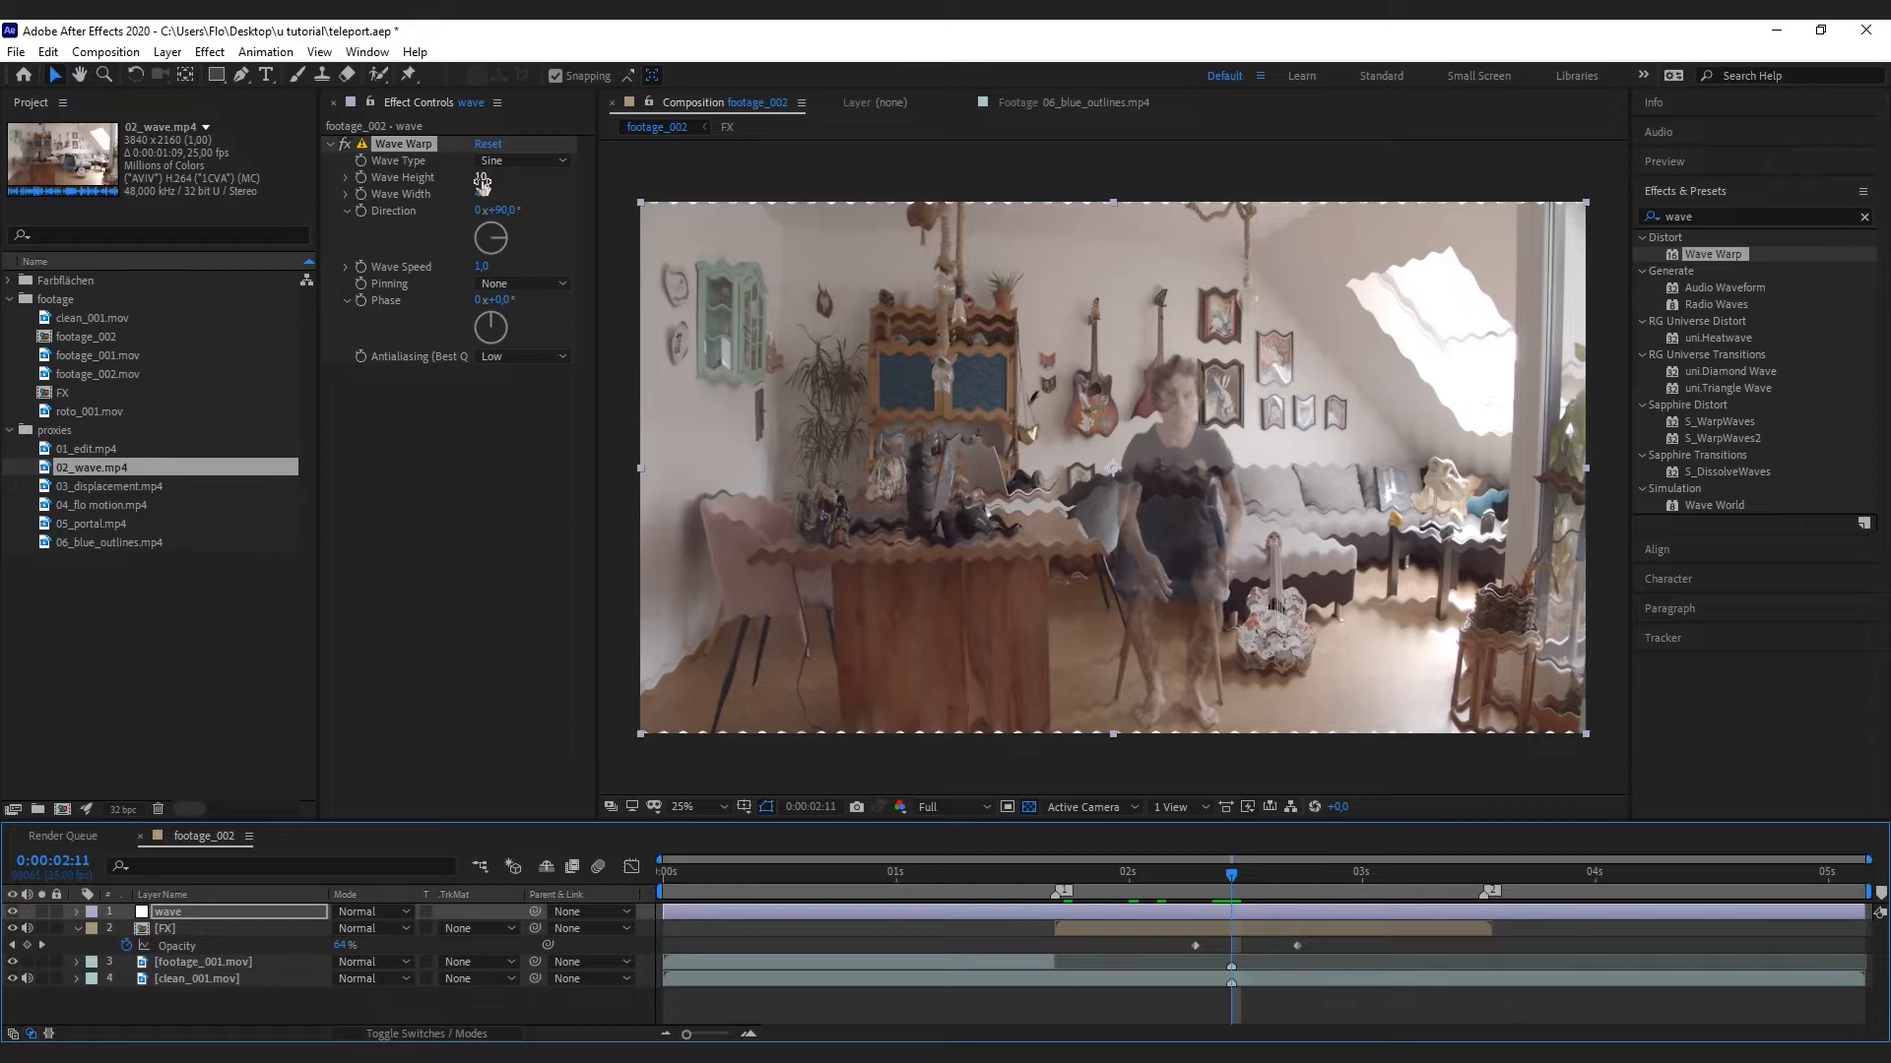
Set Wave Warp's Wave Height to 28 and Wave Width to 48, and add a composition marker at 0:00:02:11
drag(481, 182, 529, 201)
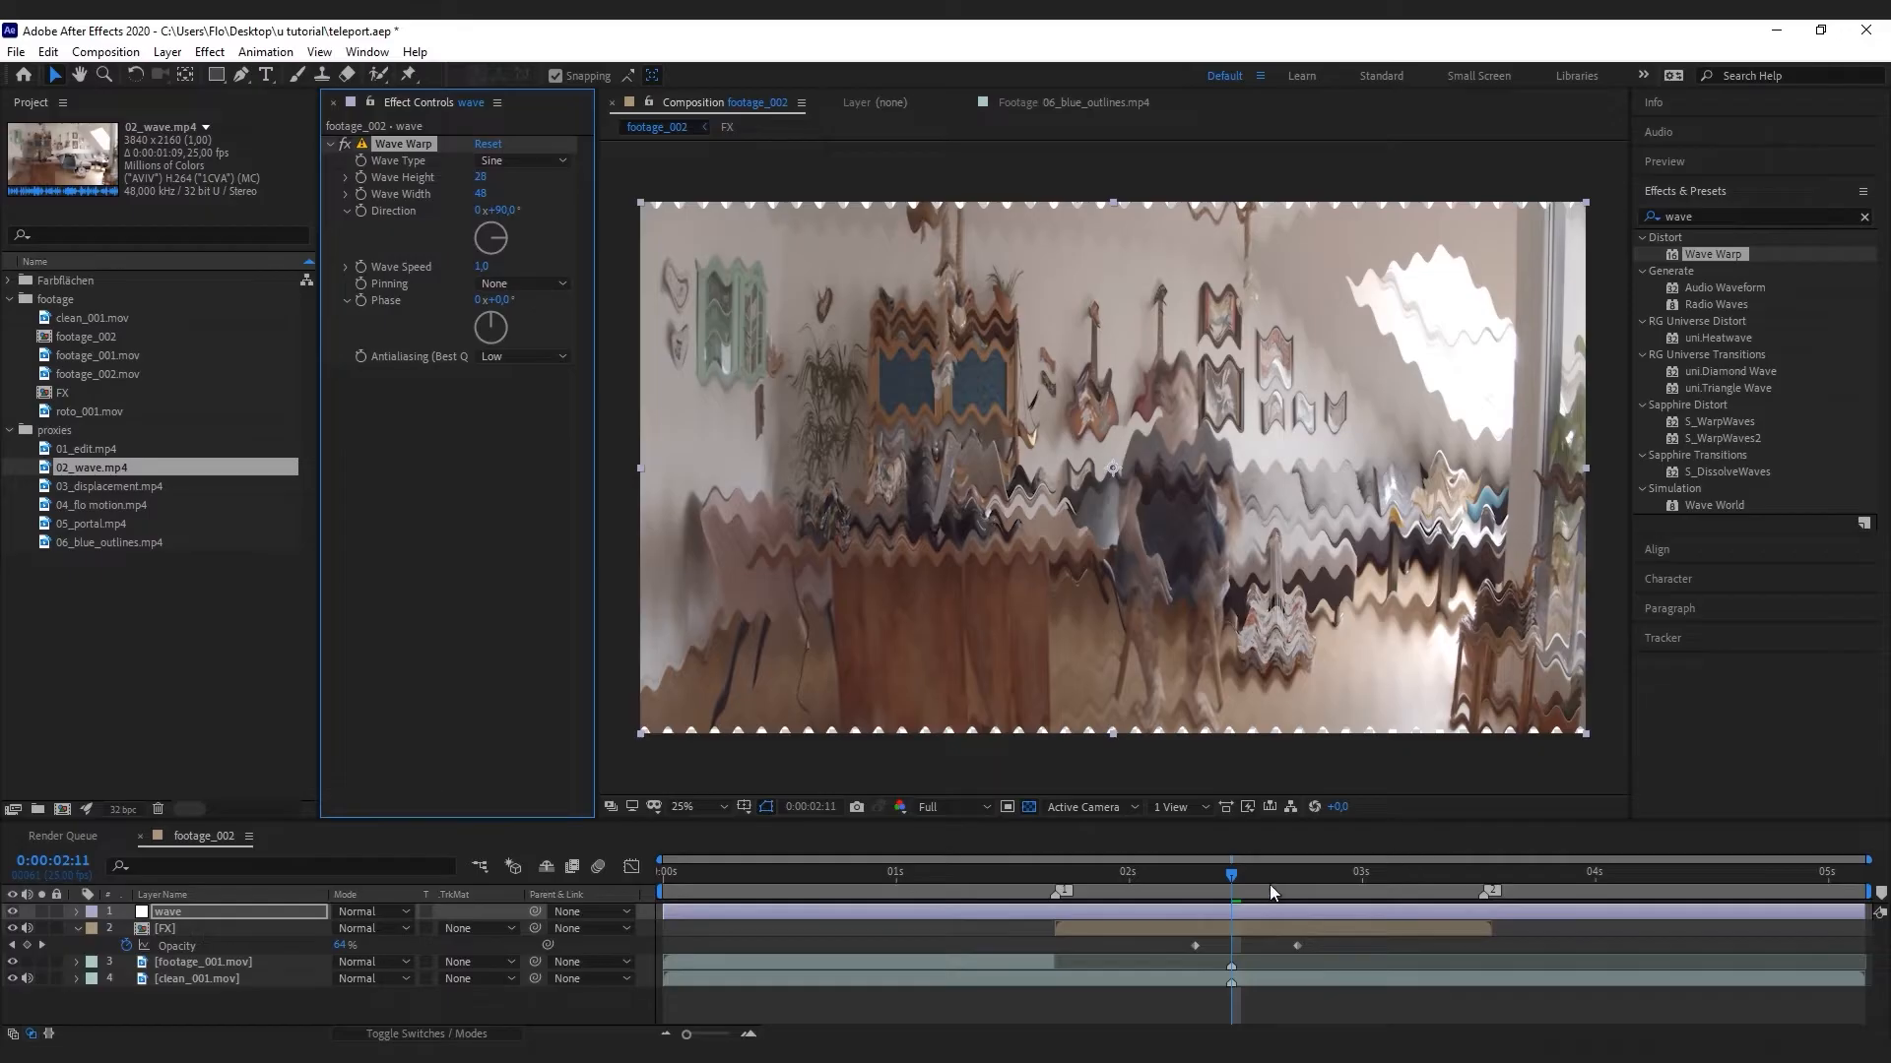
click(1881, 892)
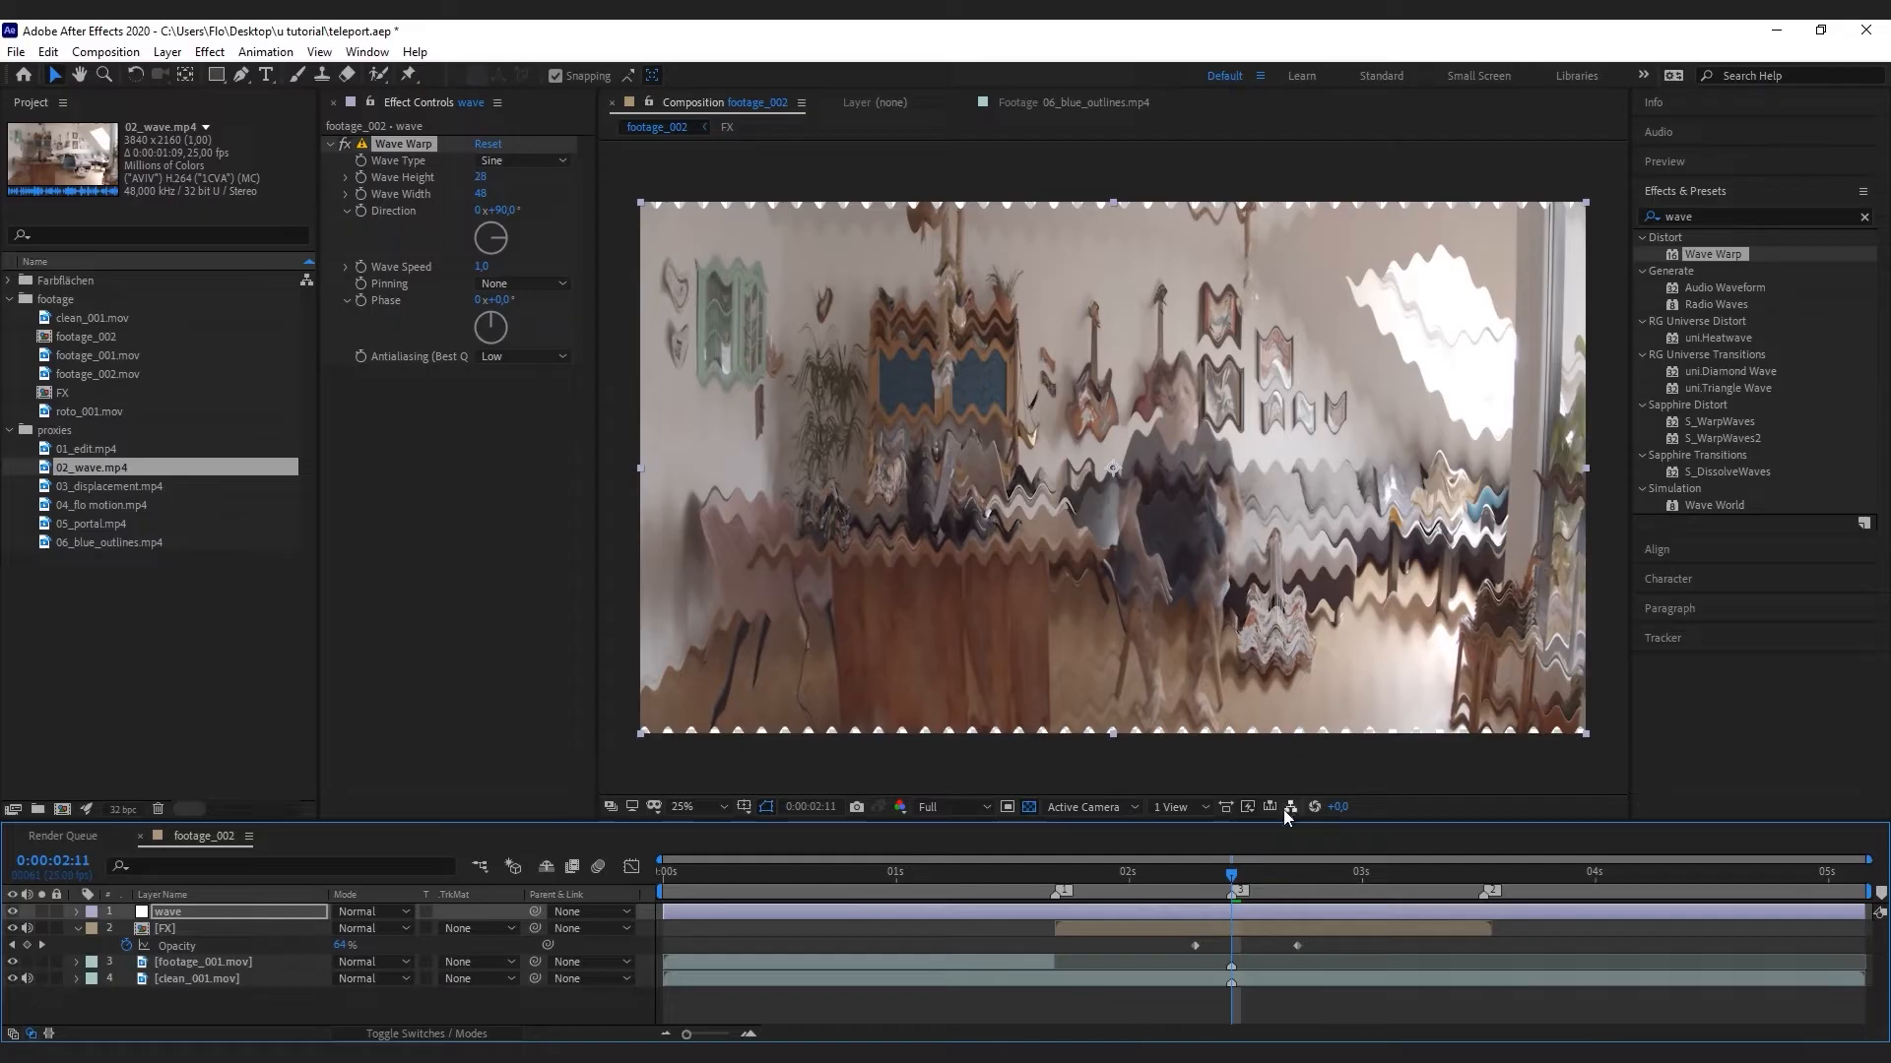
Keyframe Wave Height at 28 at 0:00:02:11, with further height keyframes at the FX layer's start and end markers
click(362, 177)
click(1057, 876)
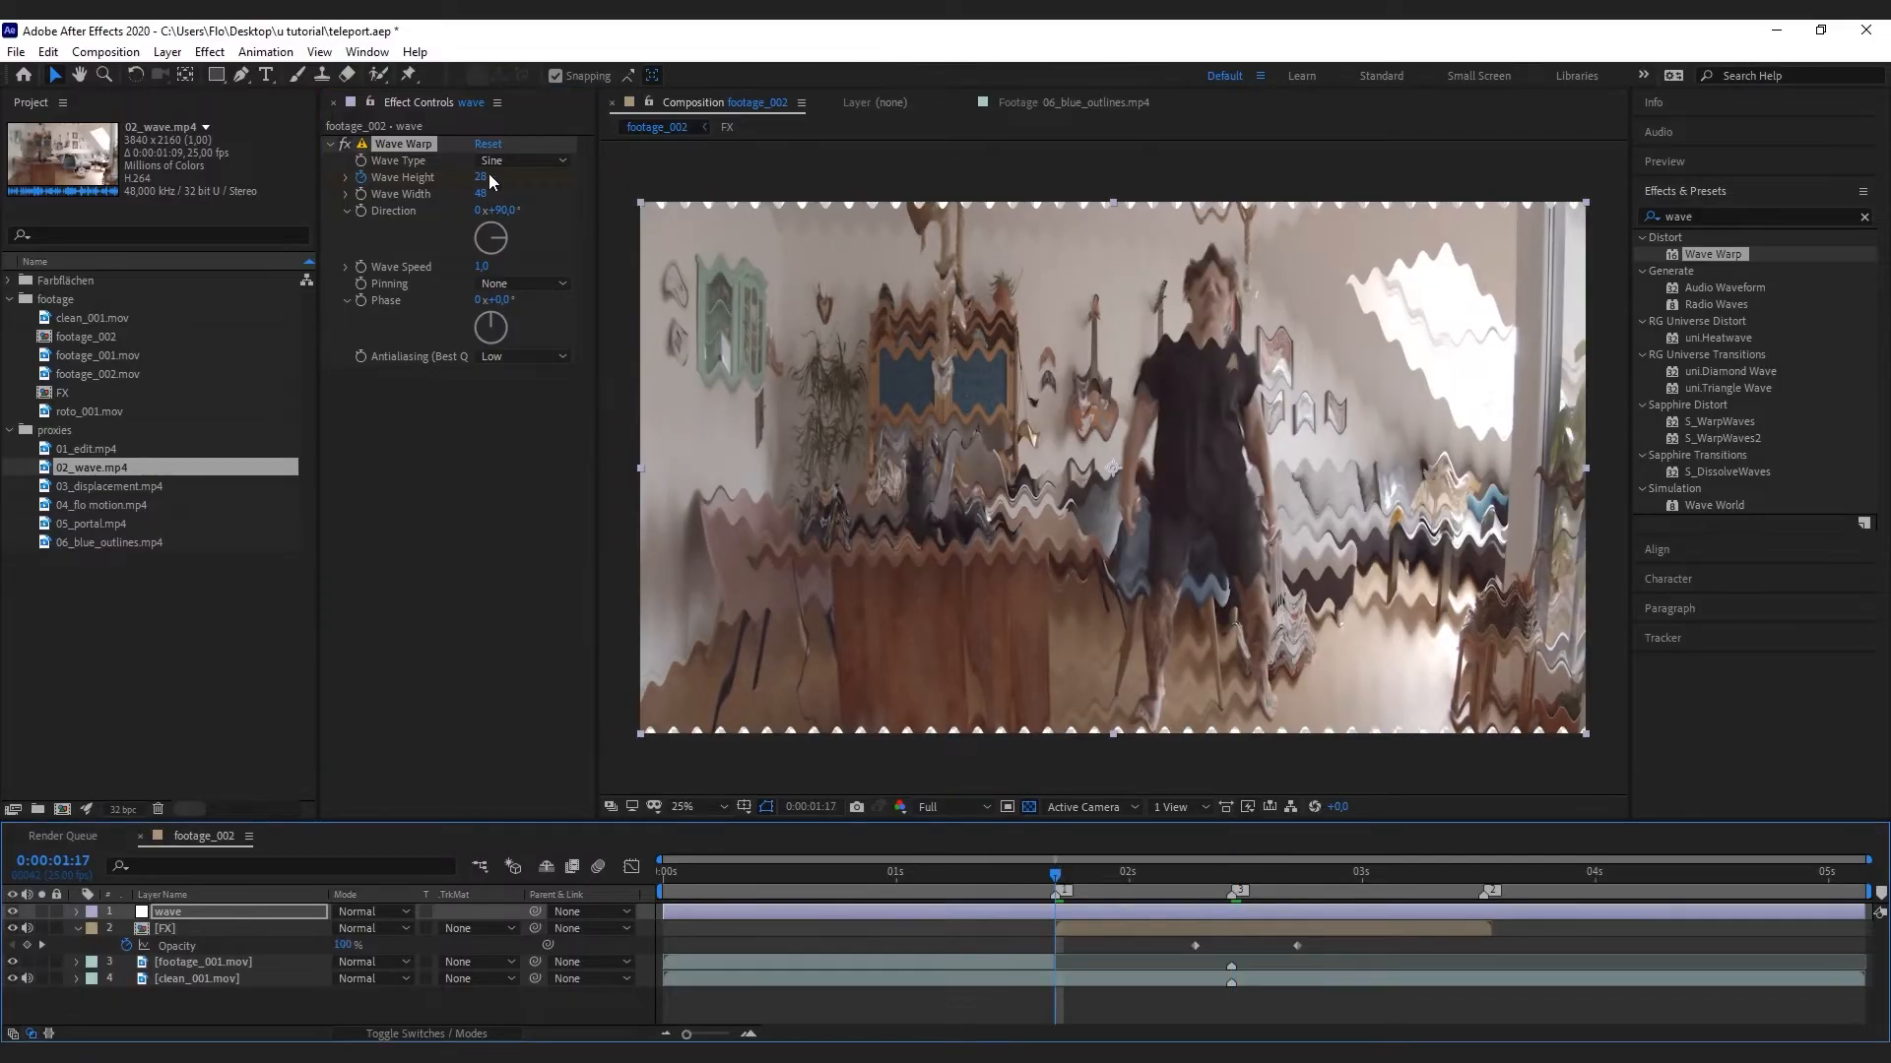
click(1427, 873)
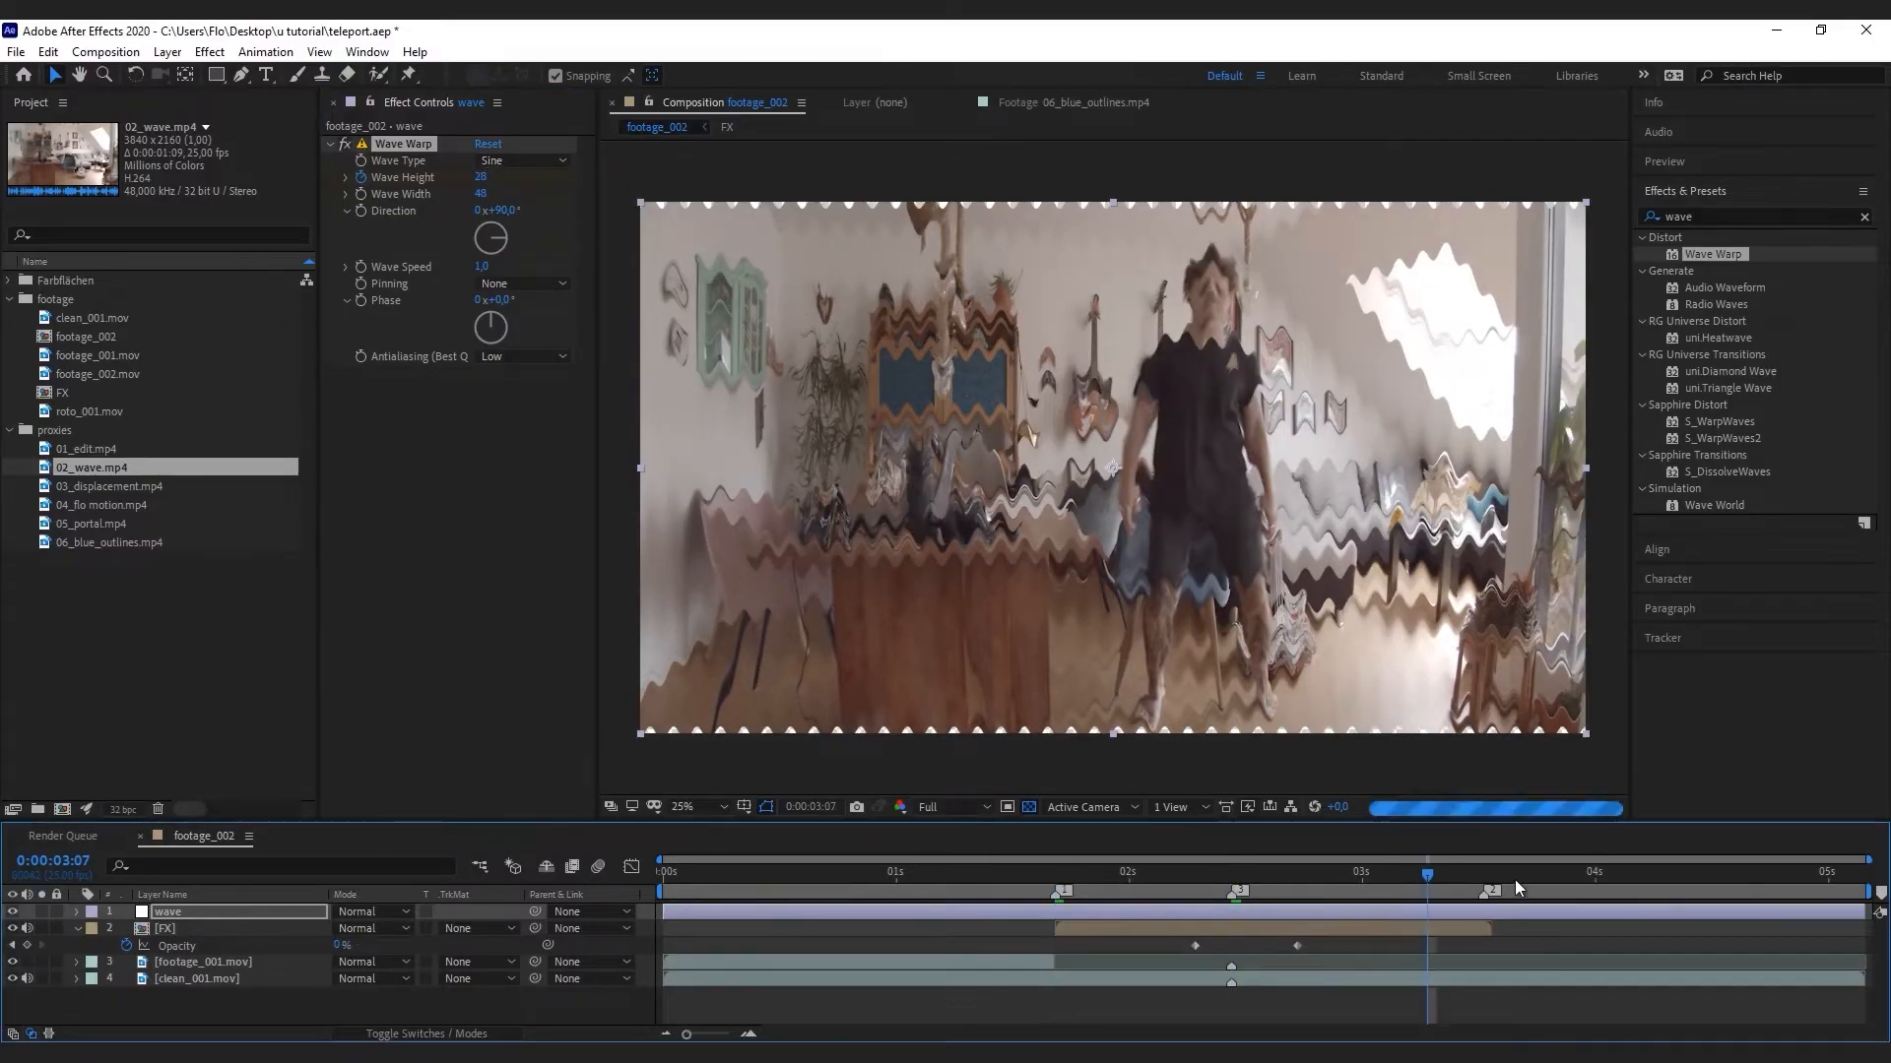
Draw an elliptical mask around the person on the wave layer and feather it by 51 pixels
click(1241, 872)
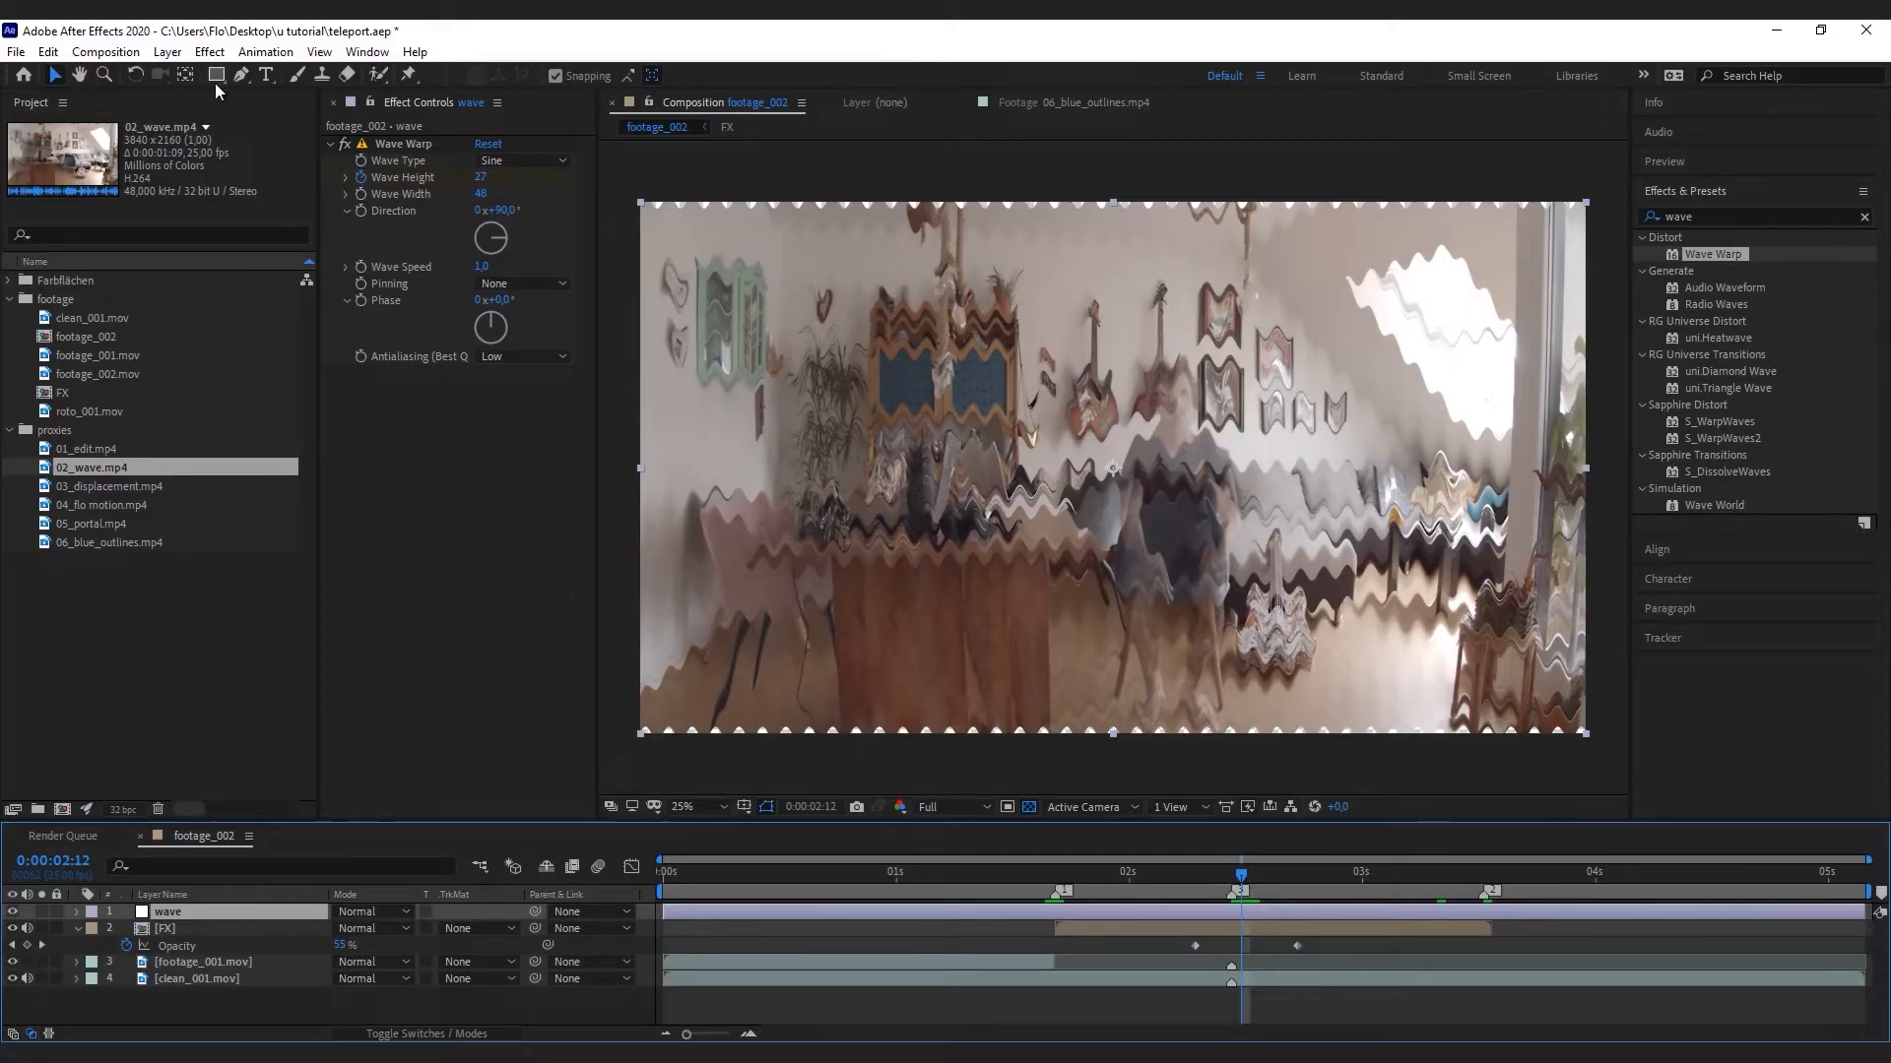
drag(216, 75, 279, 120)
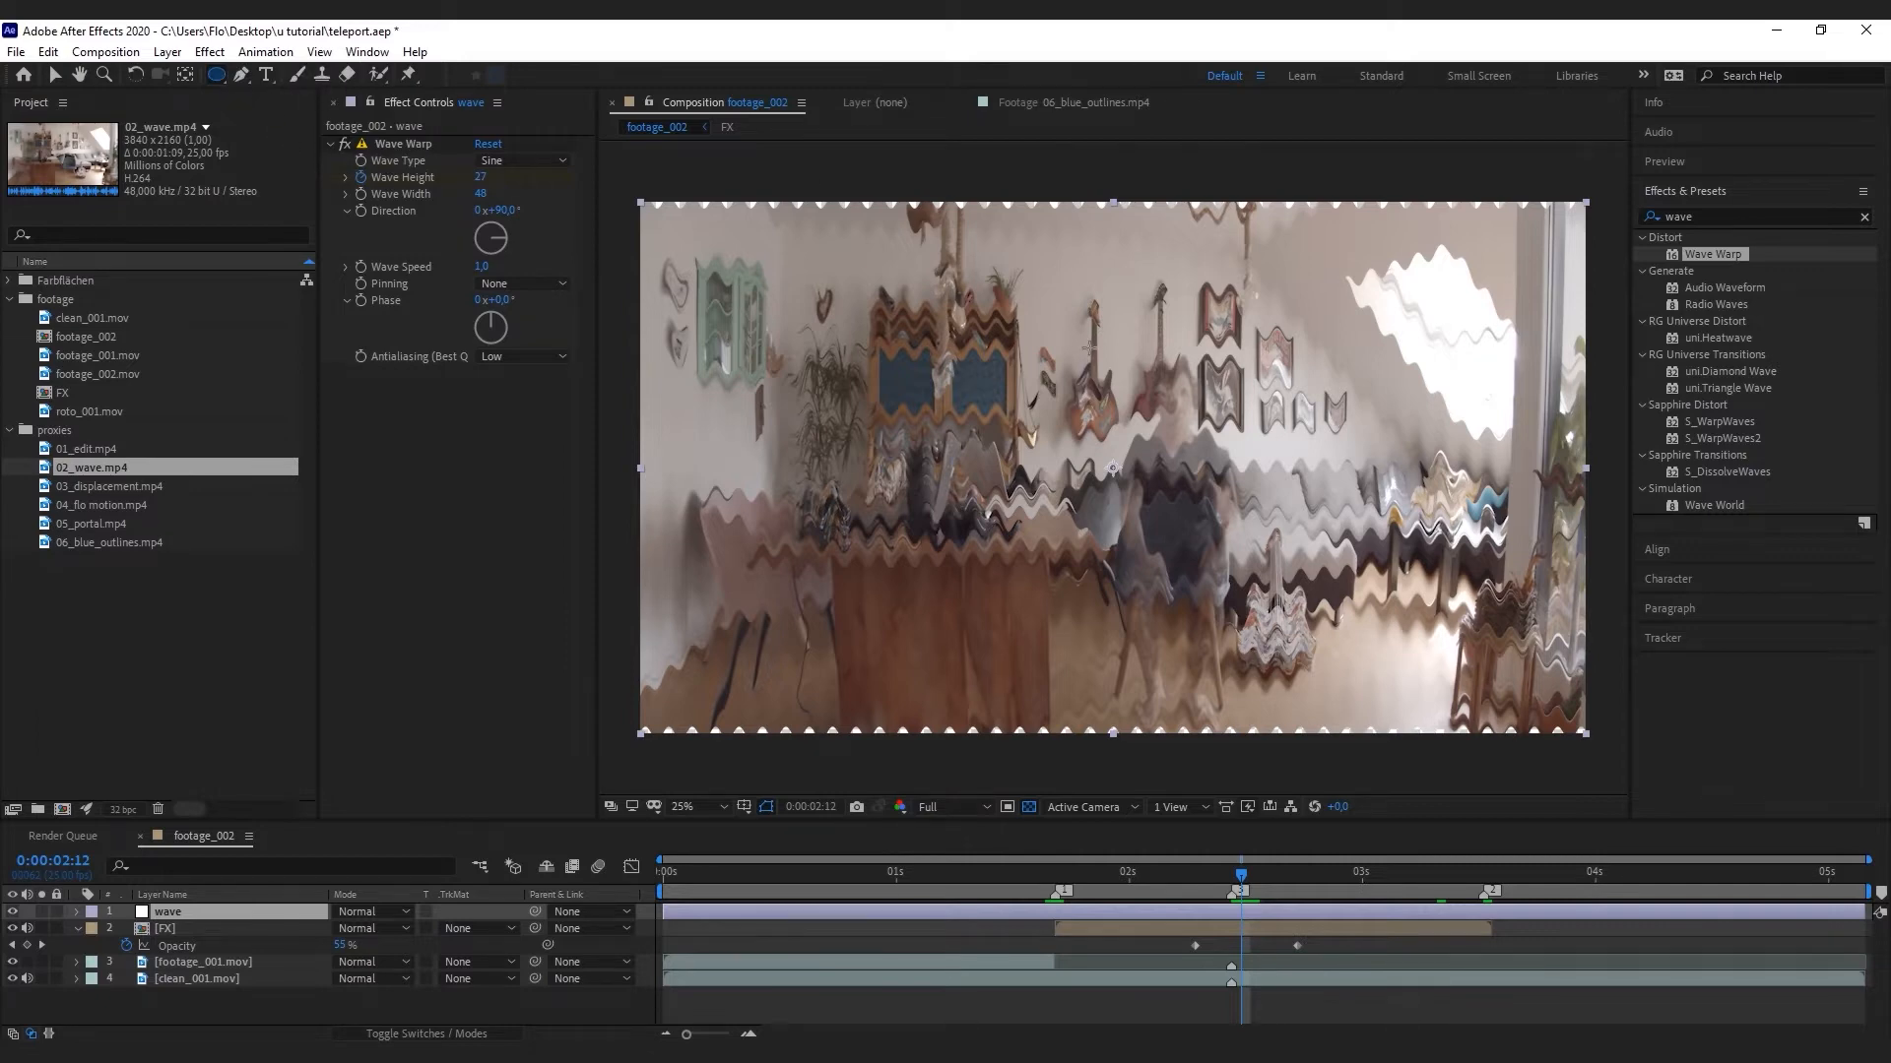
drag(1088, 347, 1274, 719)
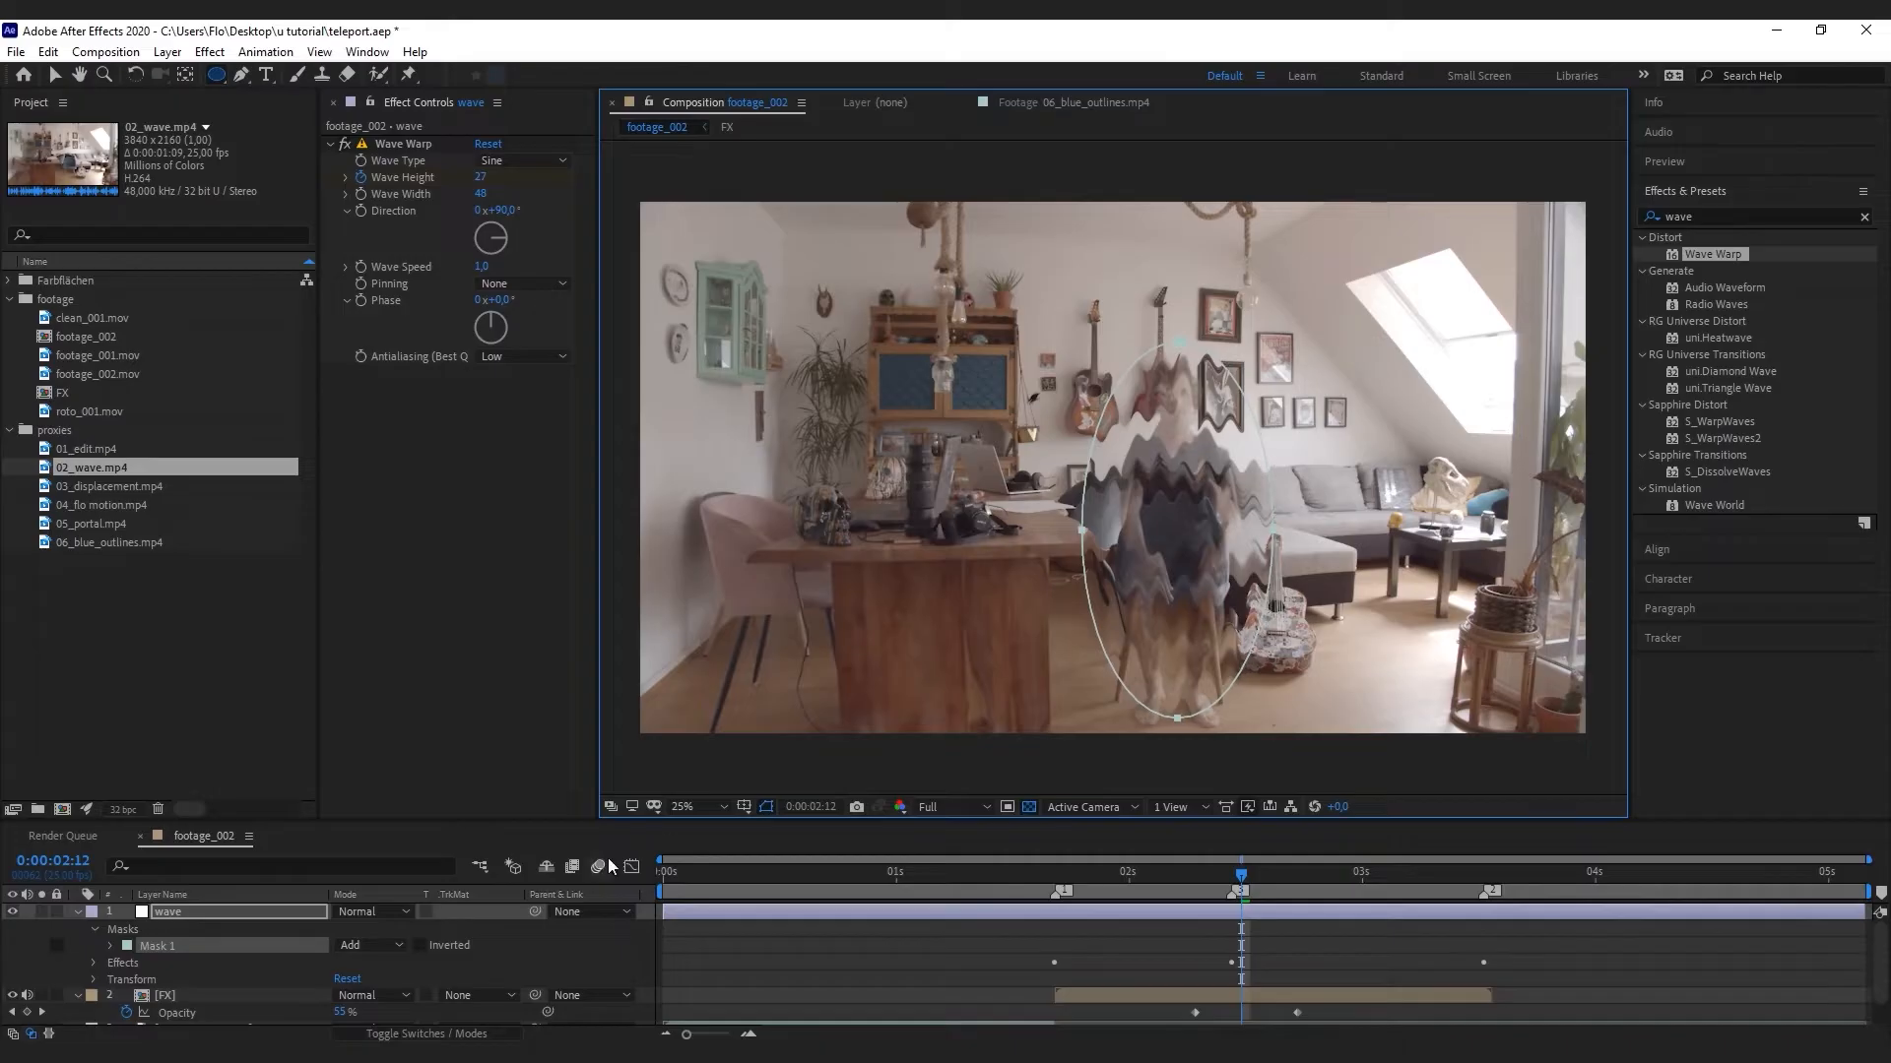
key(f)
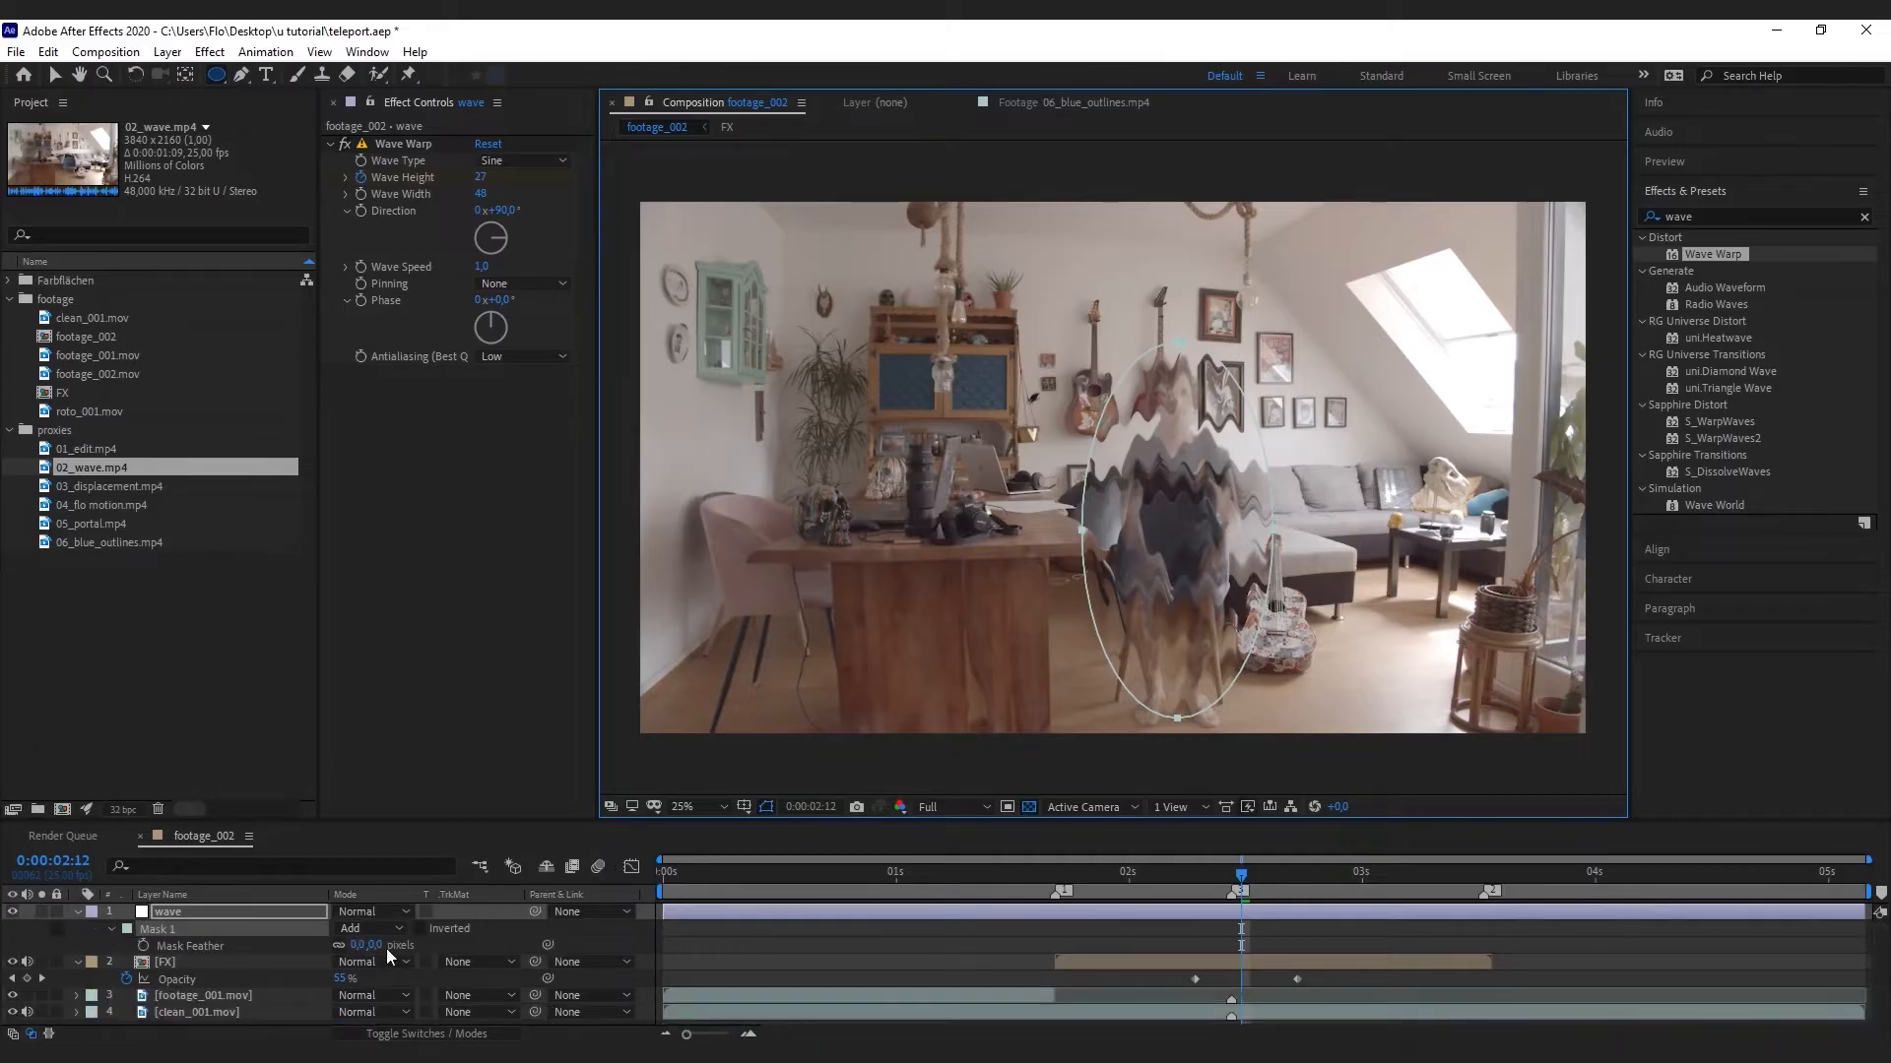
drag(375, 945, 440, 953)
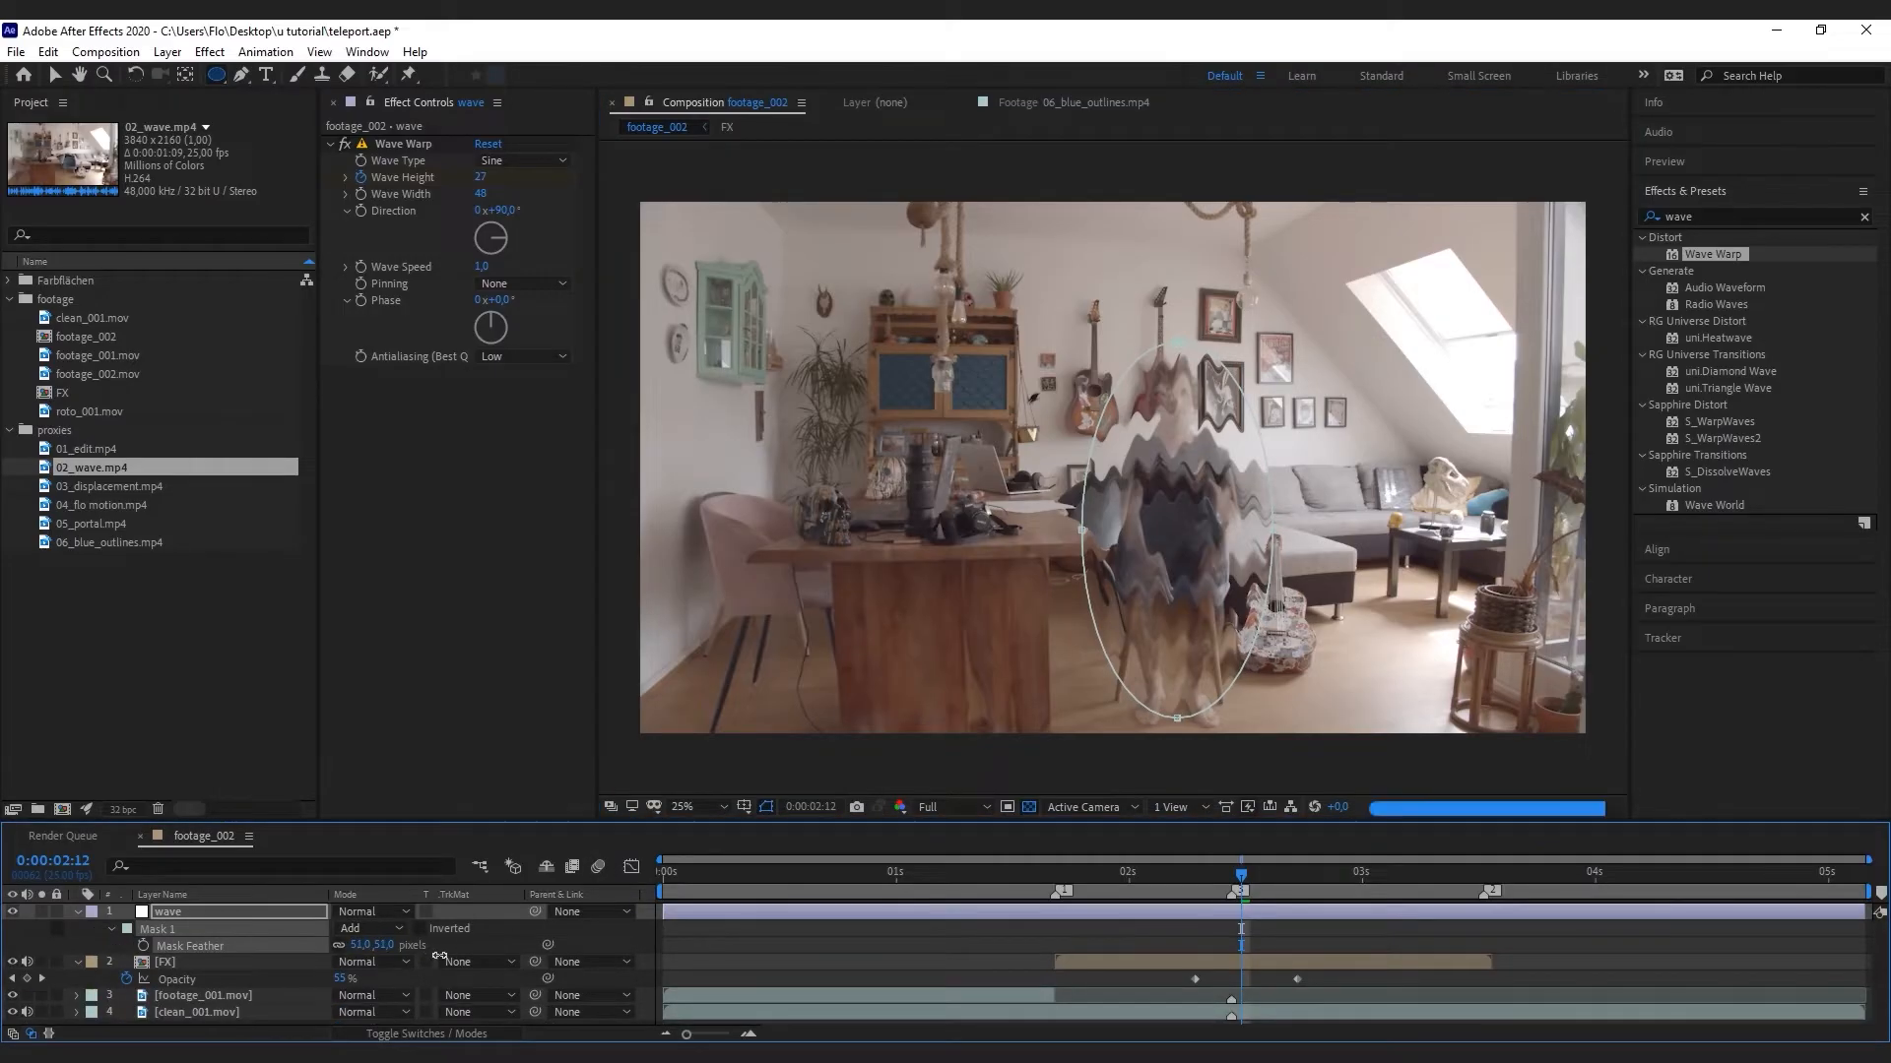
Preview the masked wave effect from the start of the composition and select the 03_displacement.mp4 reference clip
click(664, 870)
key(space)
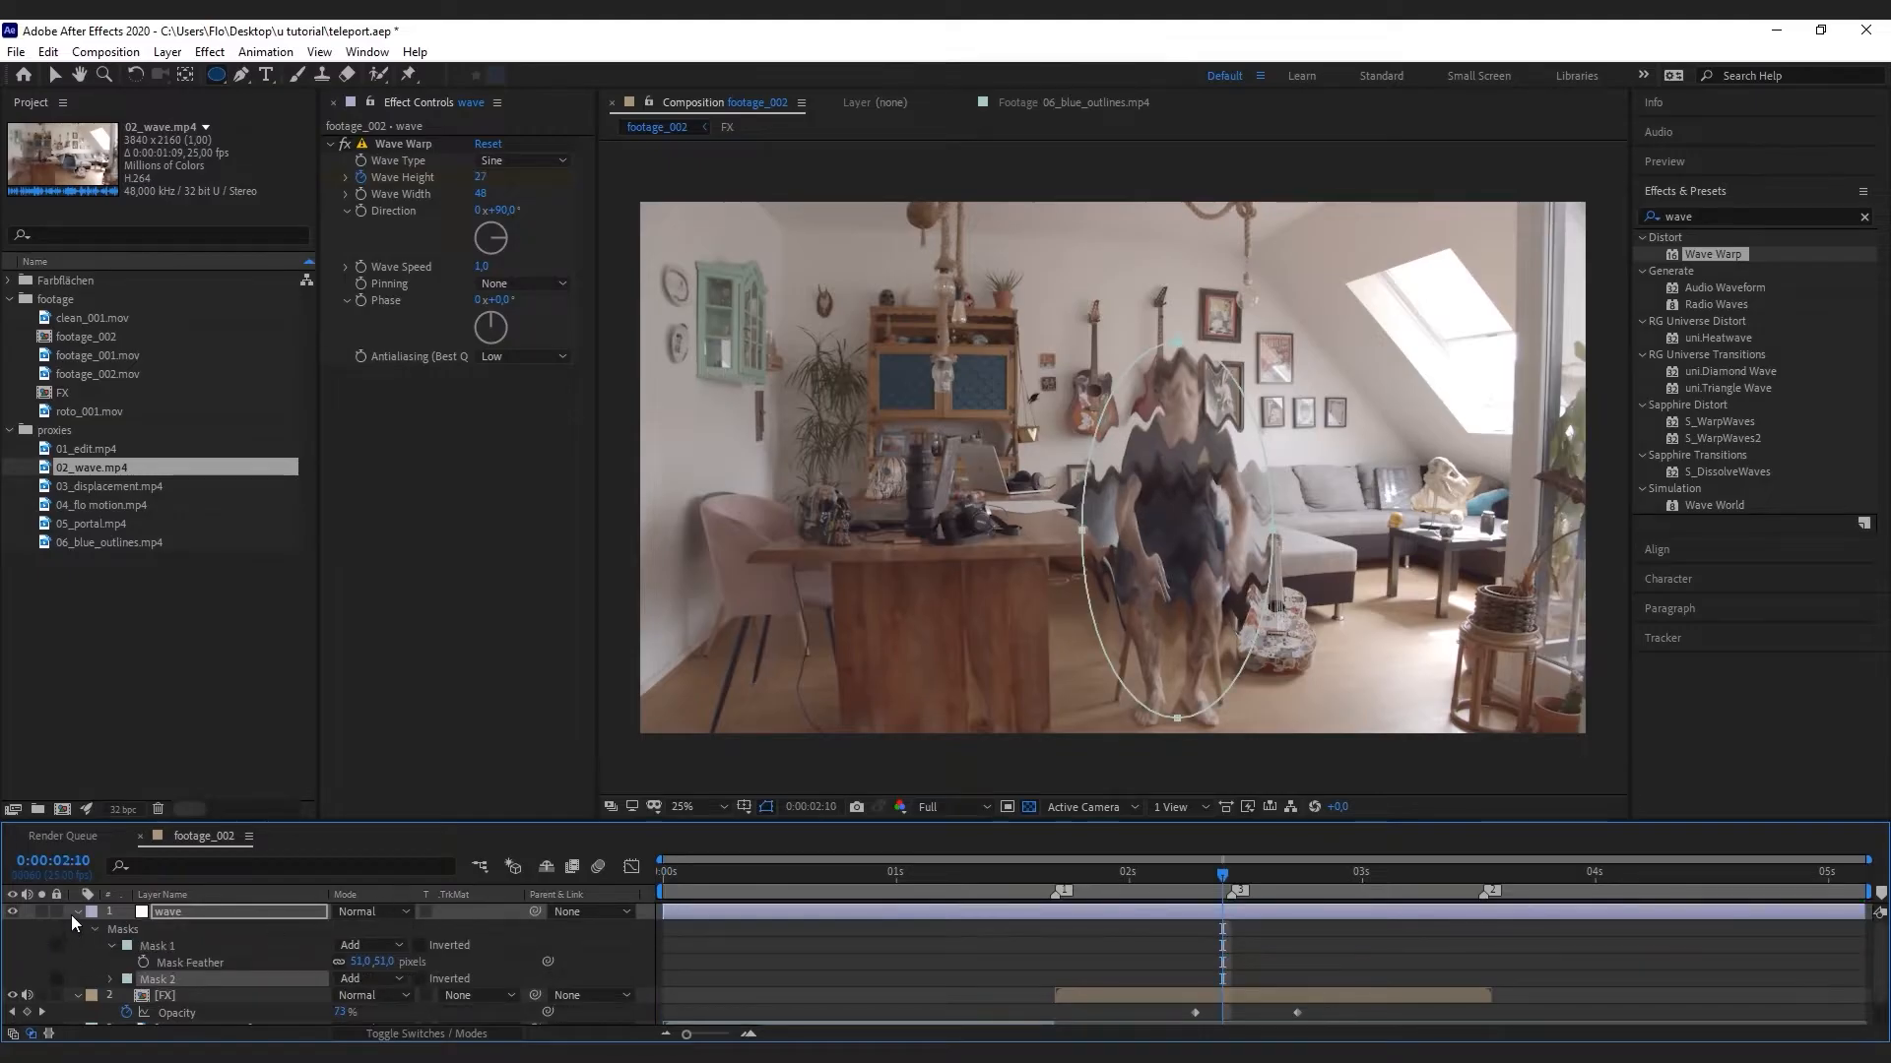
click(71, 914)
click(150, 488)
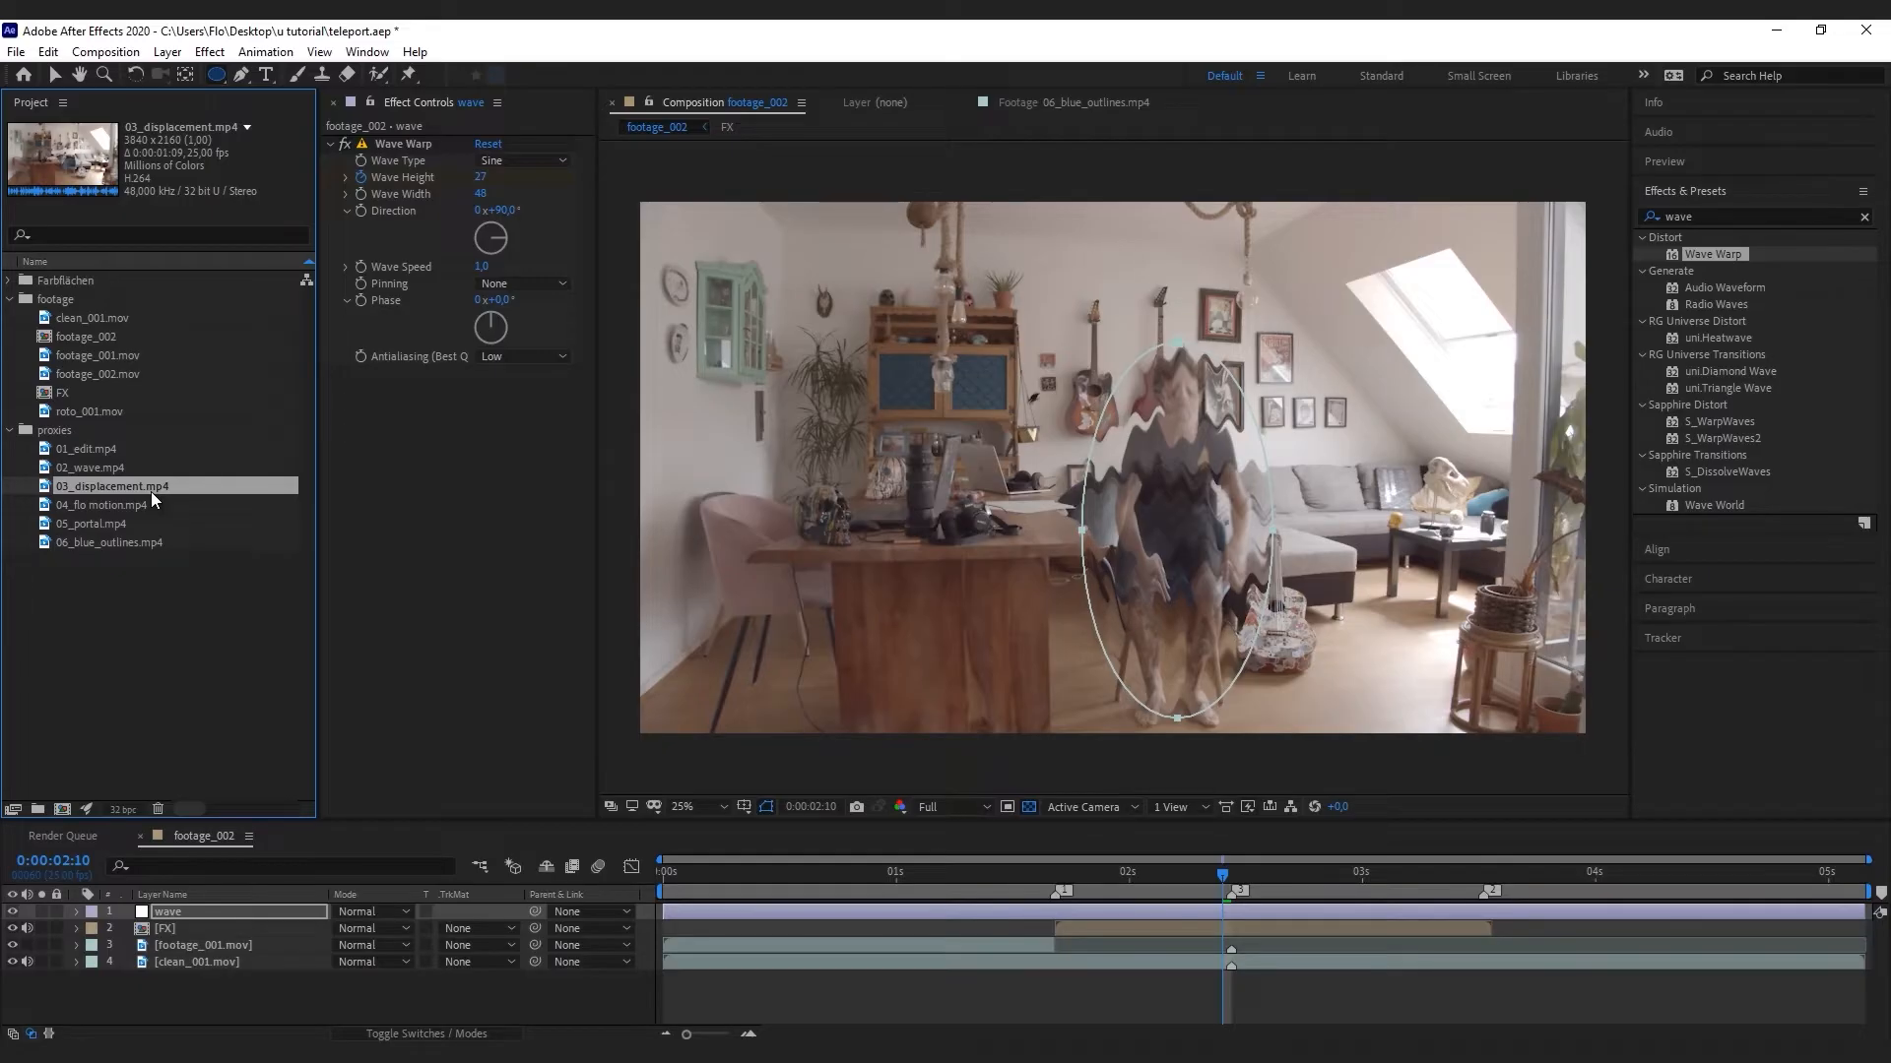
Duplicate the FX layer and move the copy above the wave layer
click(164, 930)
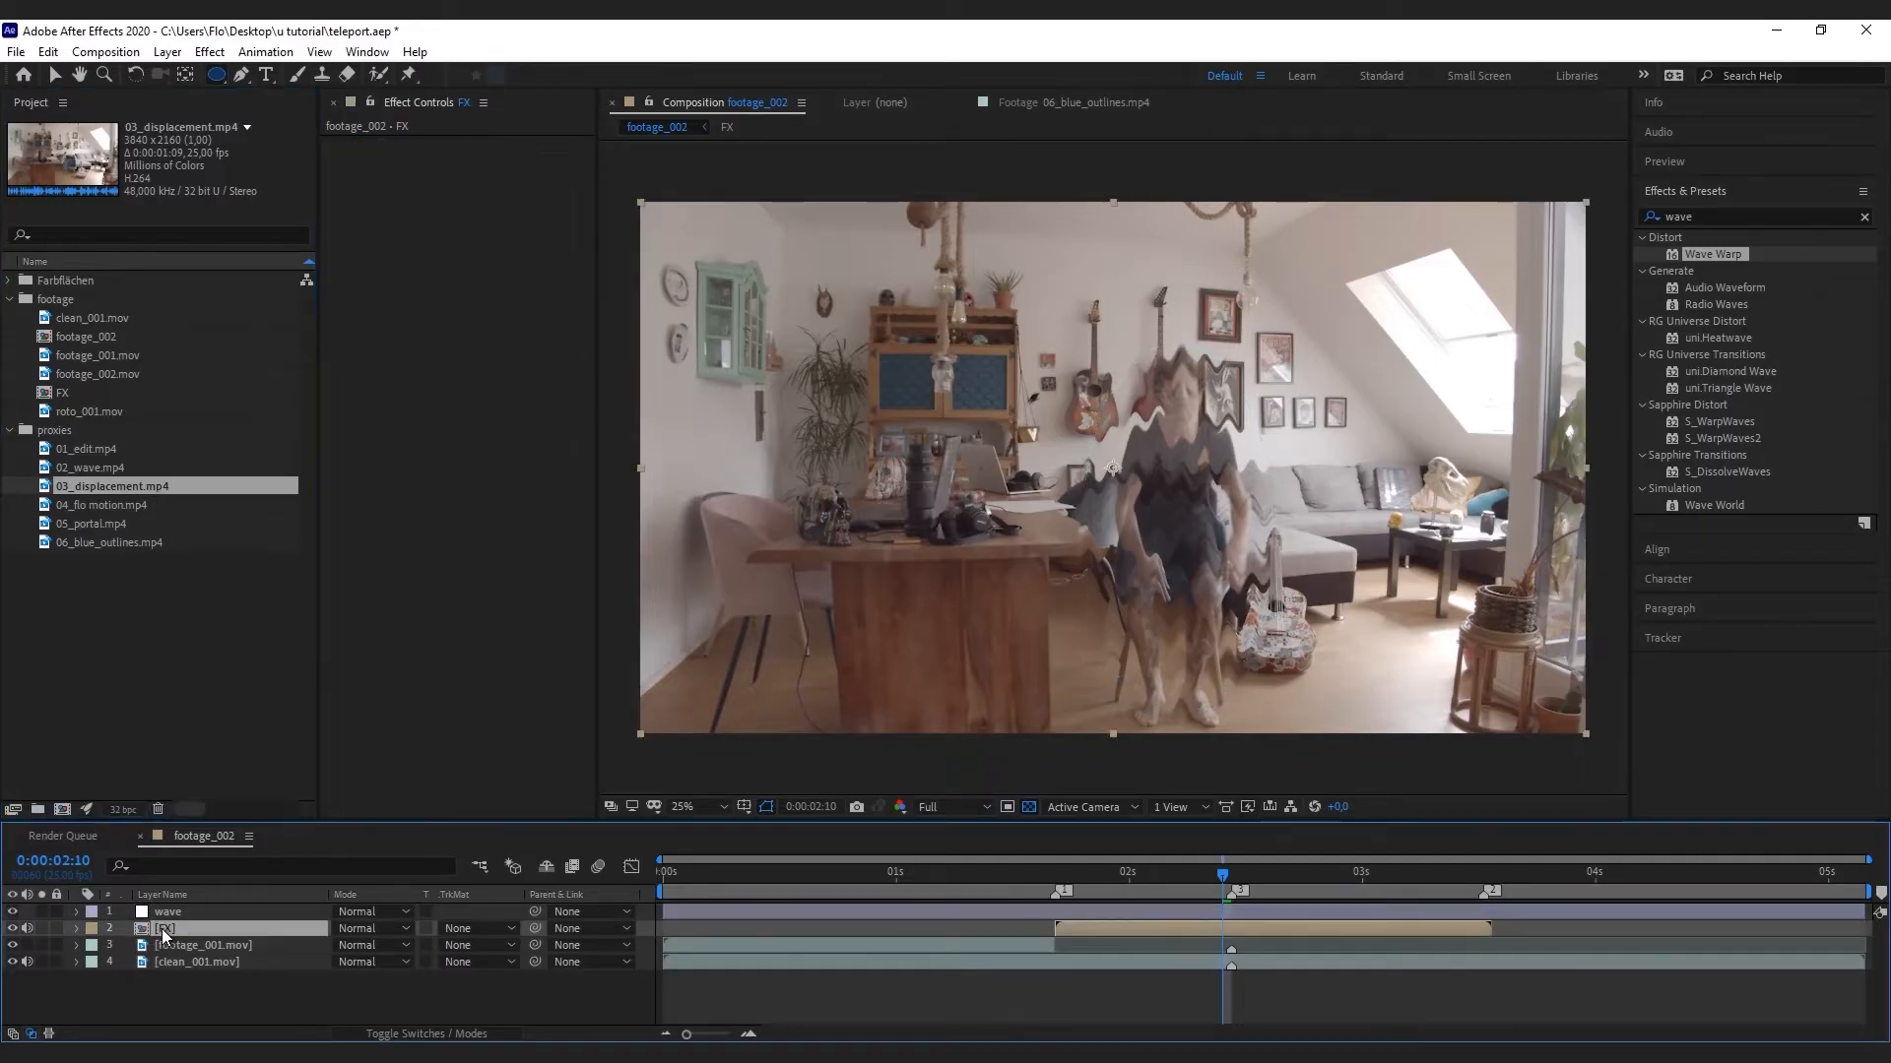
key(ctrl+d)
drag(164, 930, 166, 913)
Remove the opacity keyframes from the top FX layer and set its opacity to 100%
key(t)
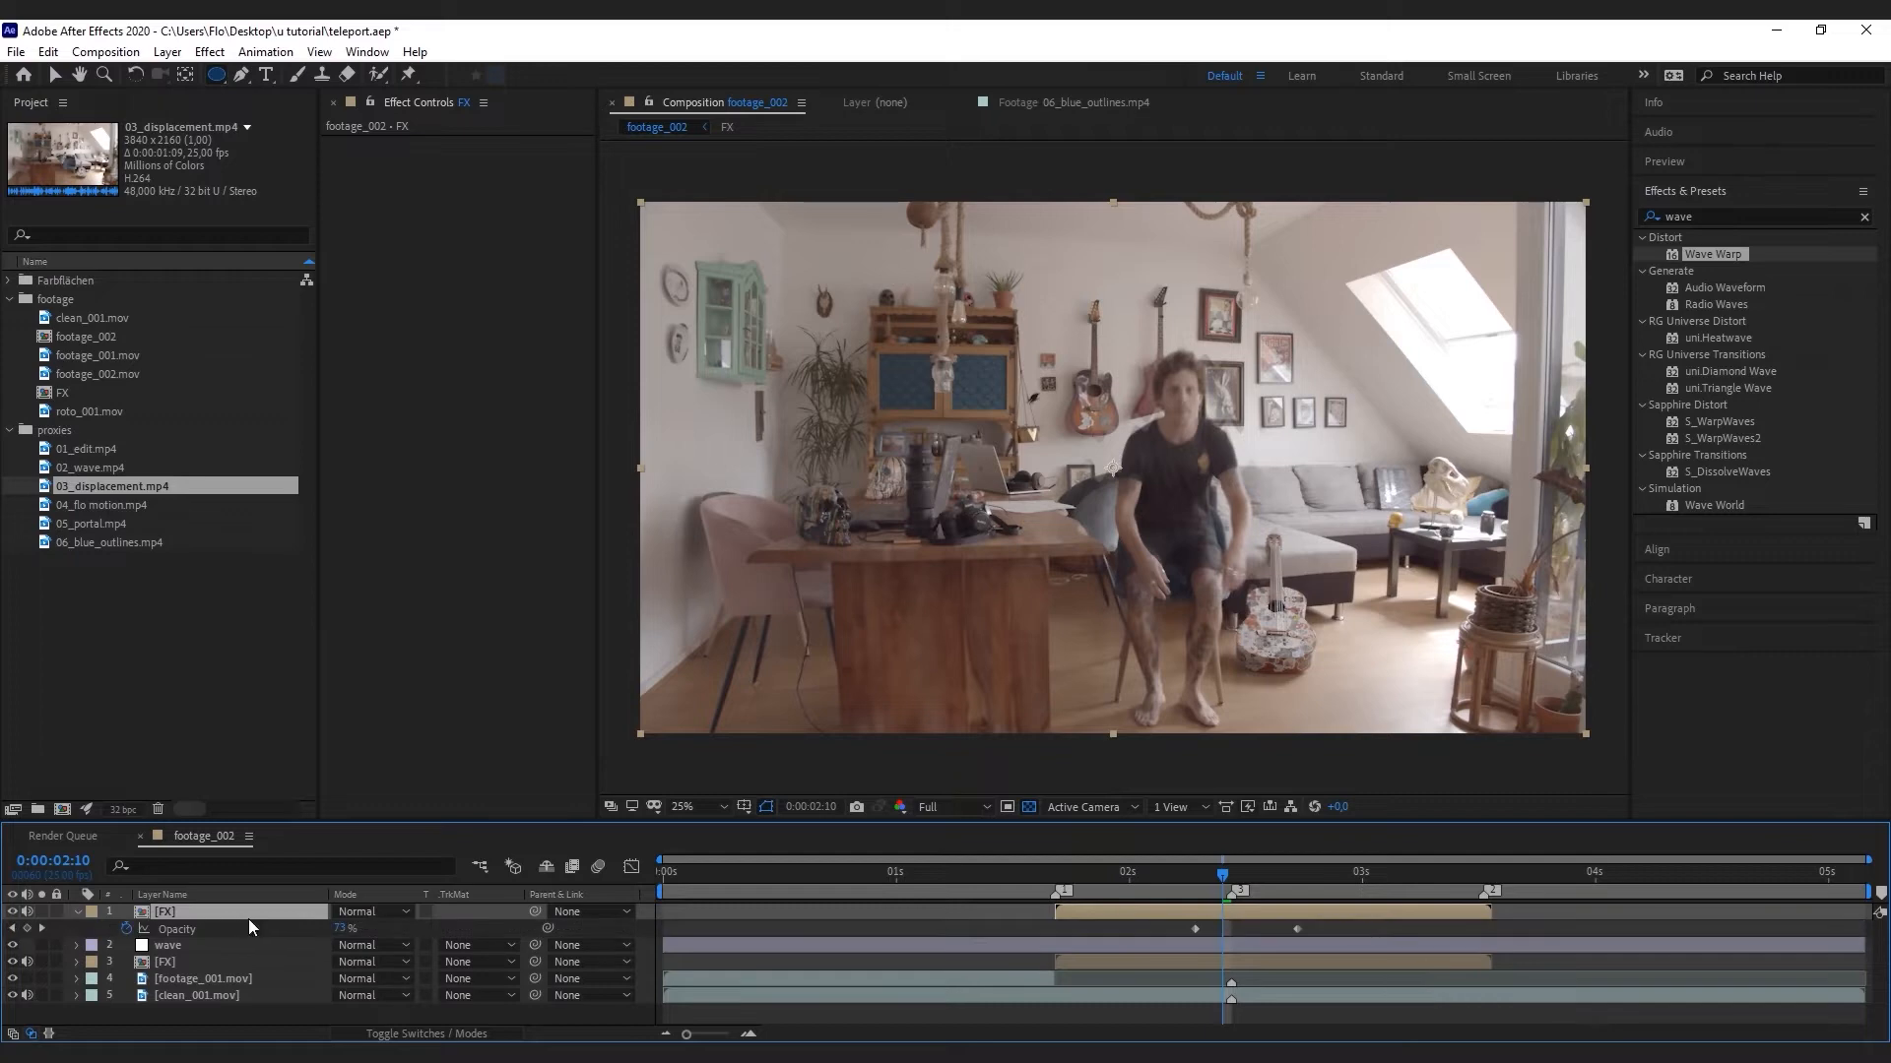
click(126, 929)
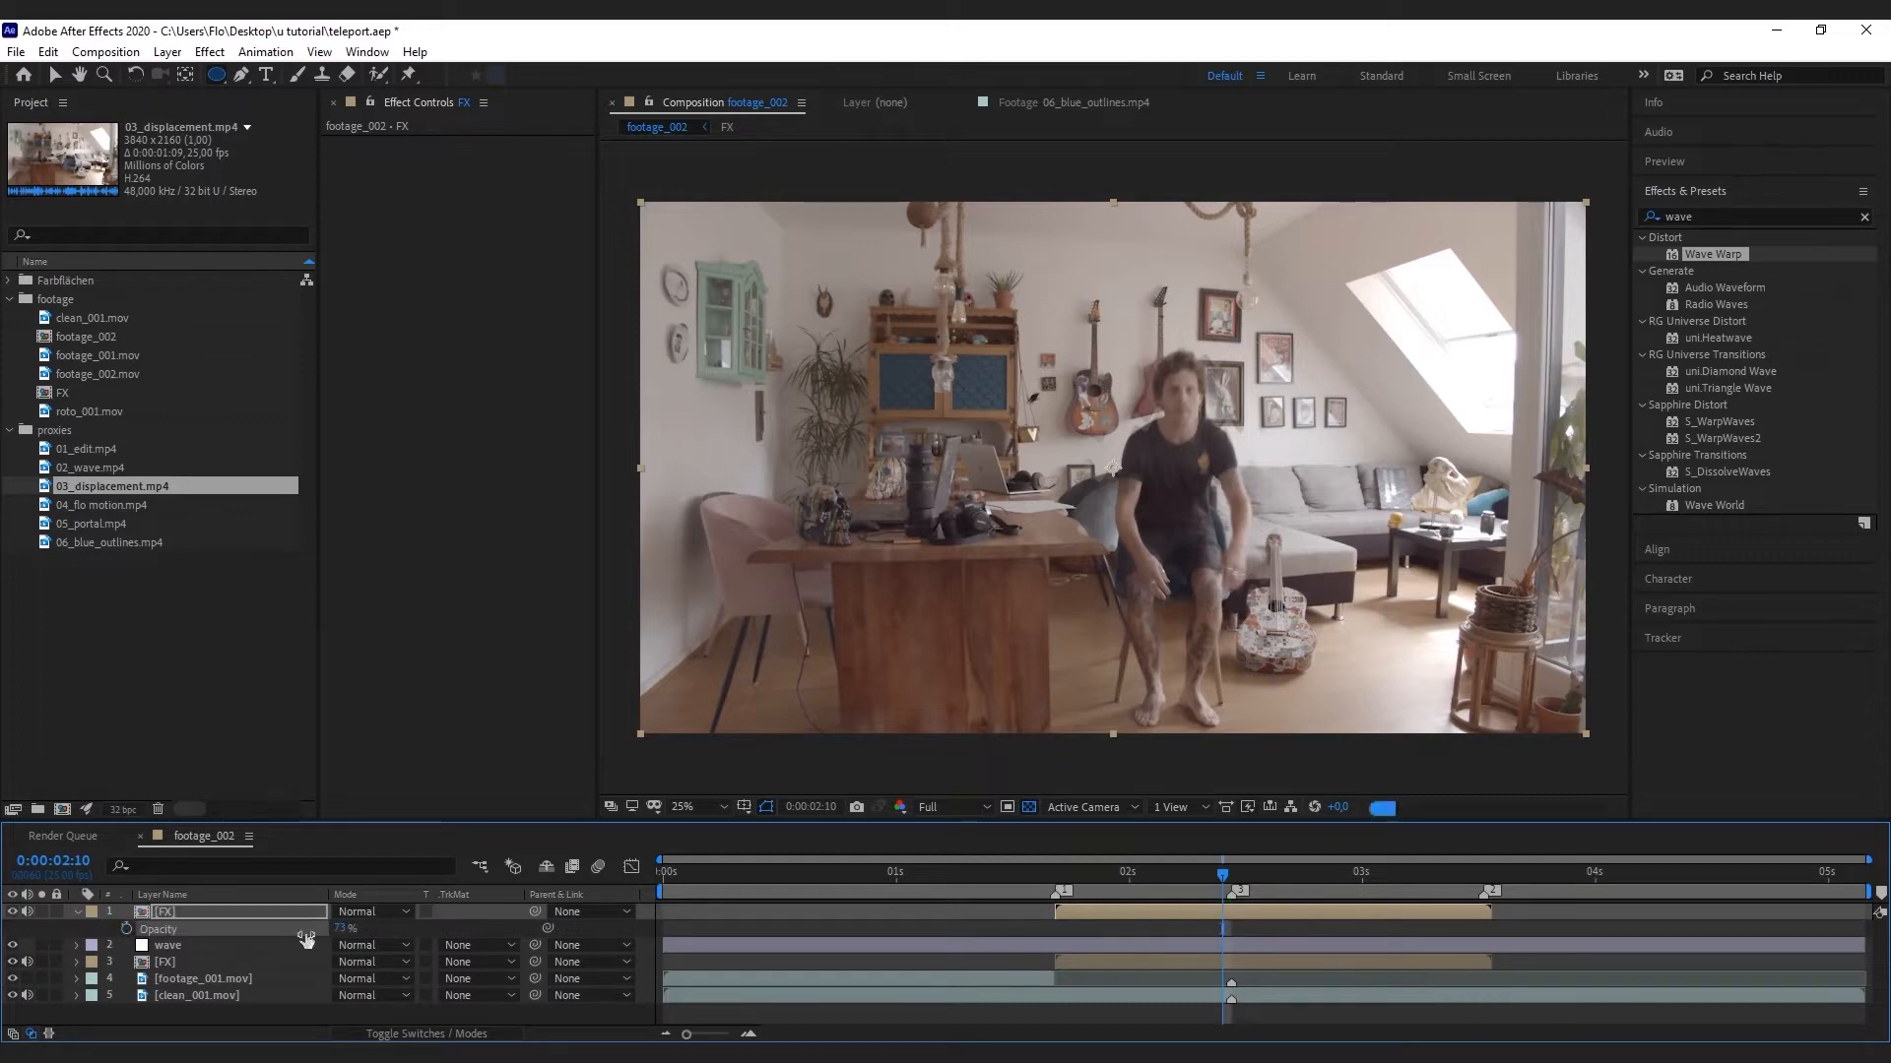
drag(340, 932, 490, 935)
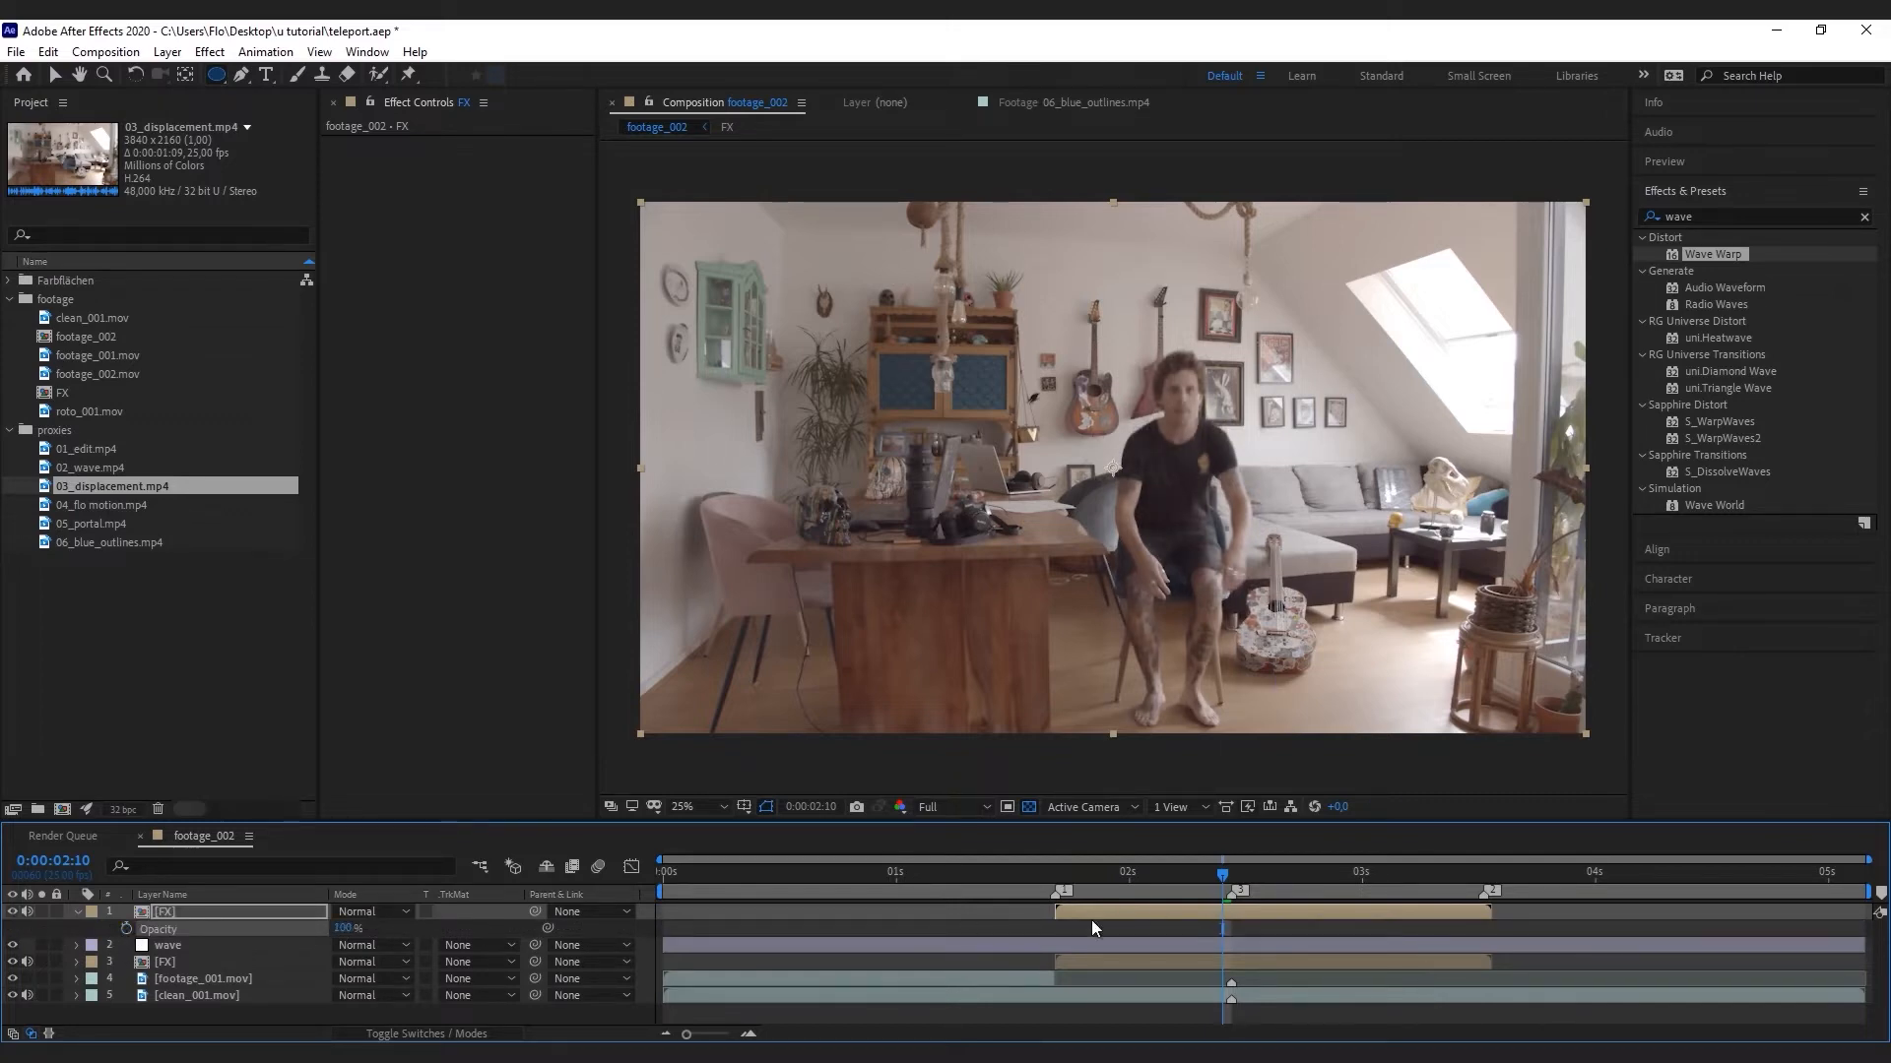
Solo the top FX layer at 0:00:01:17 and start a Pen tool mask from the neck up the right edge of the head
key(i)
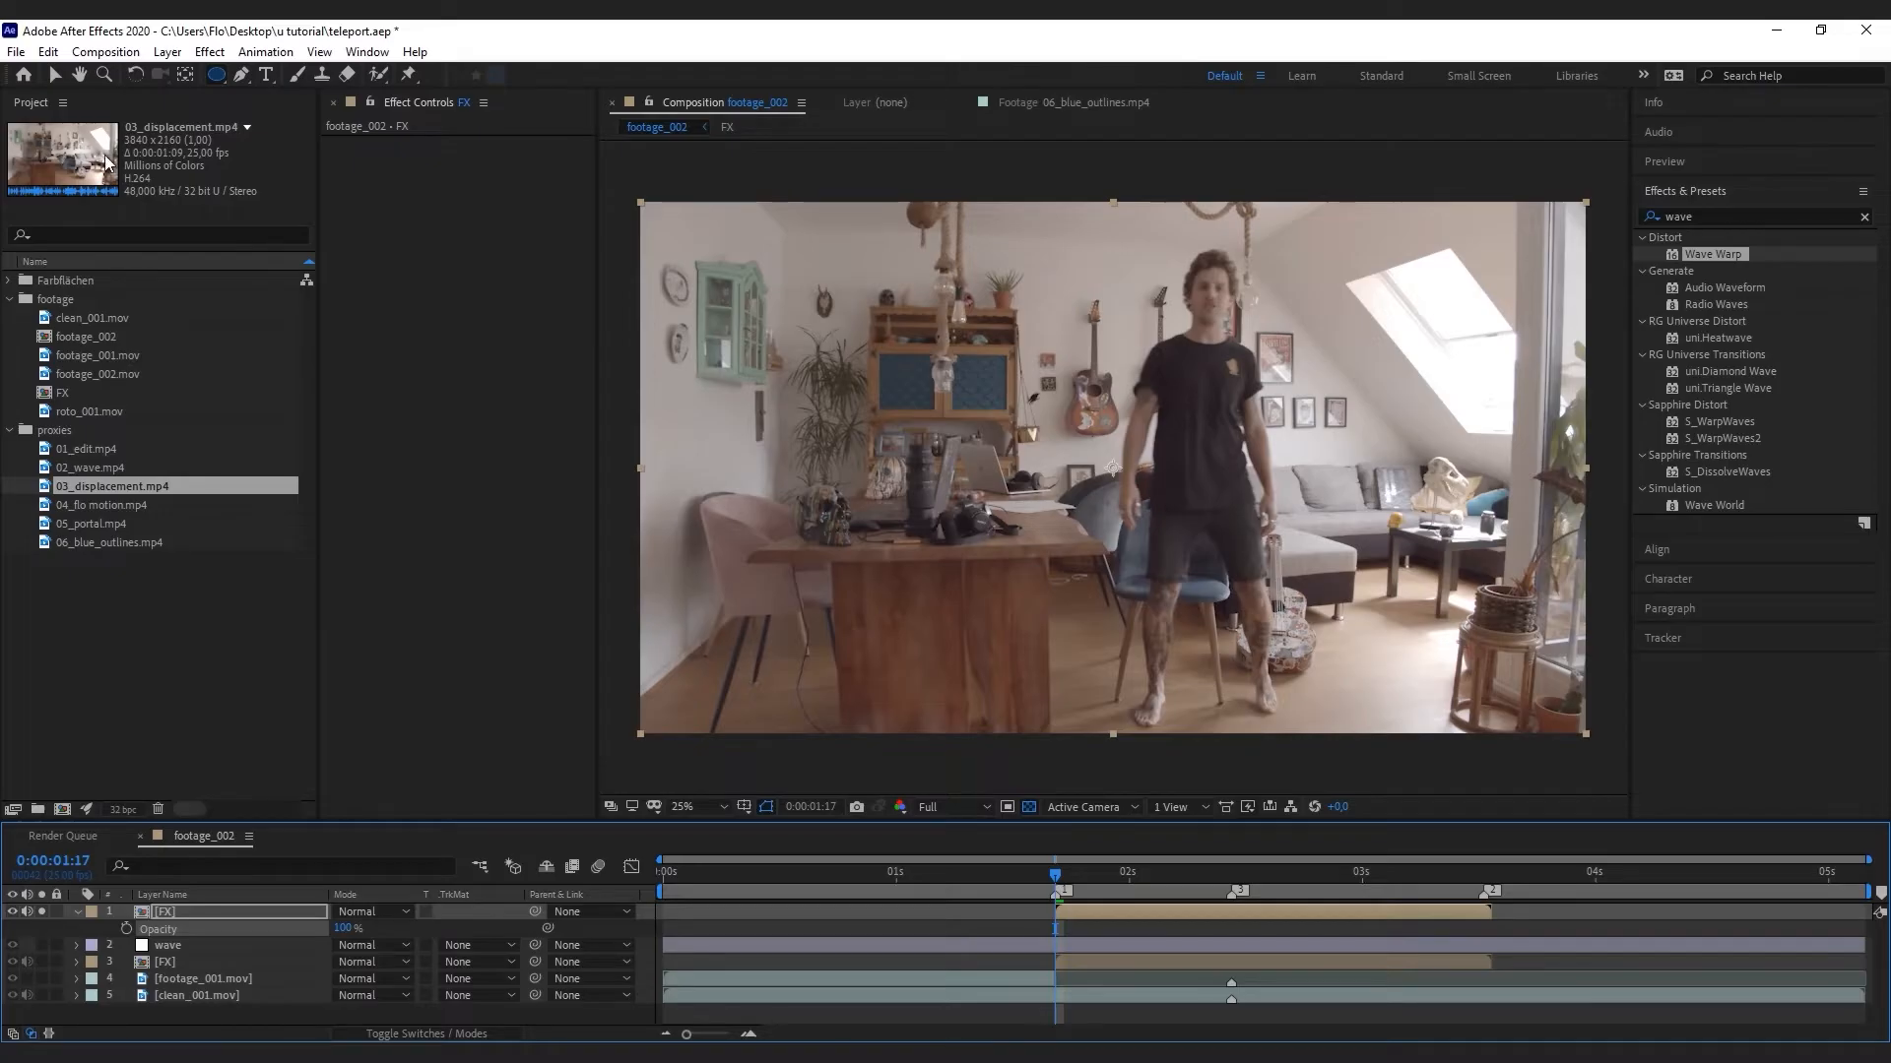
click(242, 76)
scroll(1091, 612, up, 4)
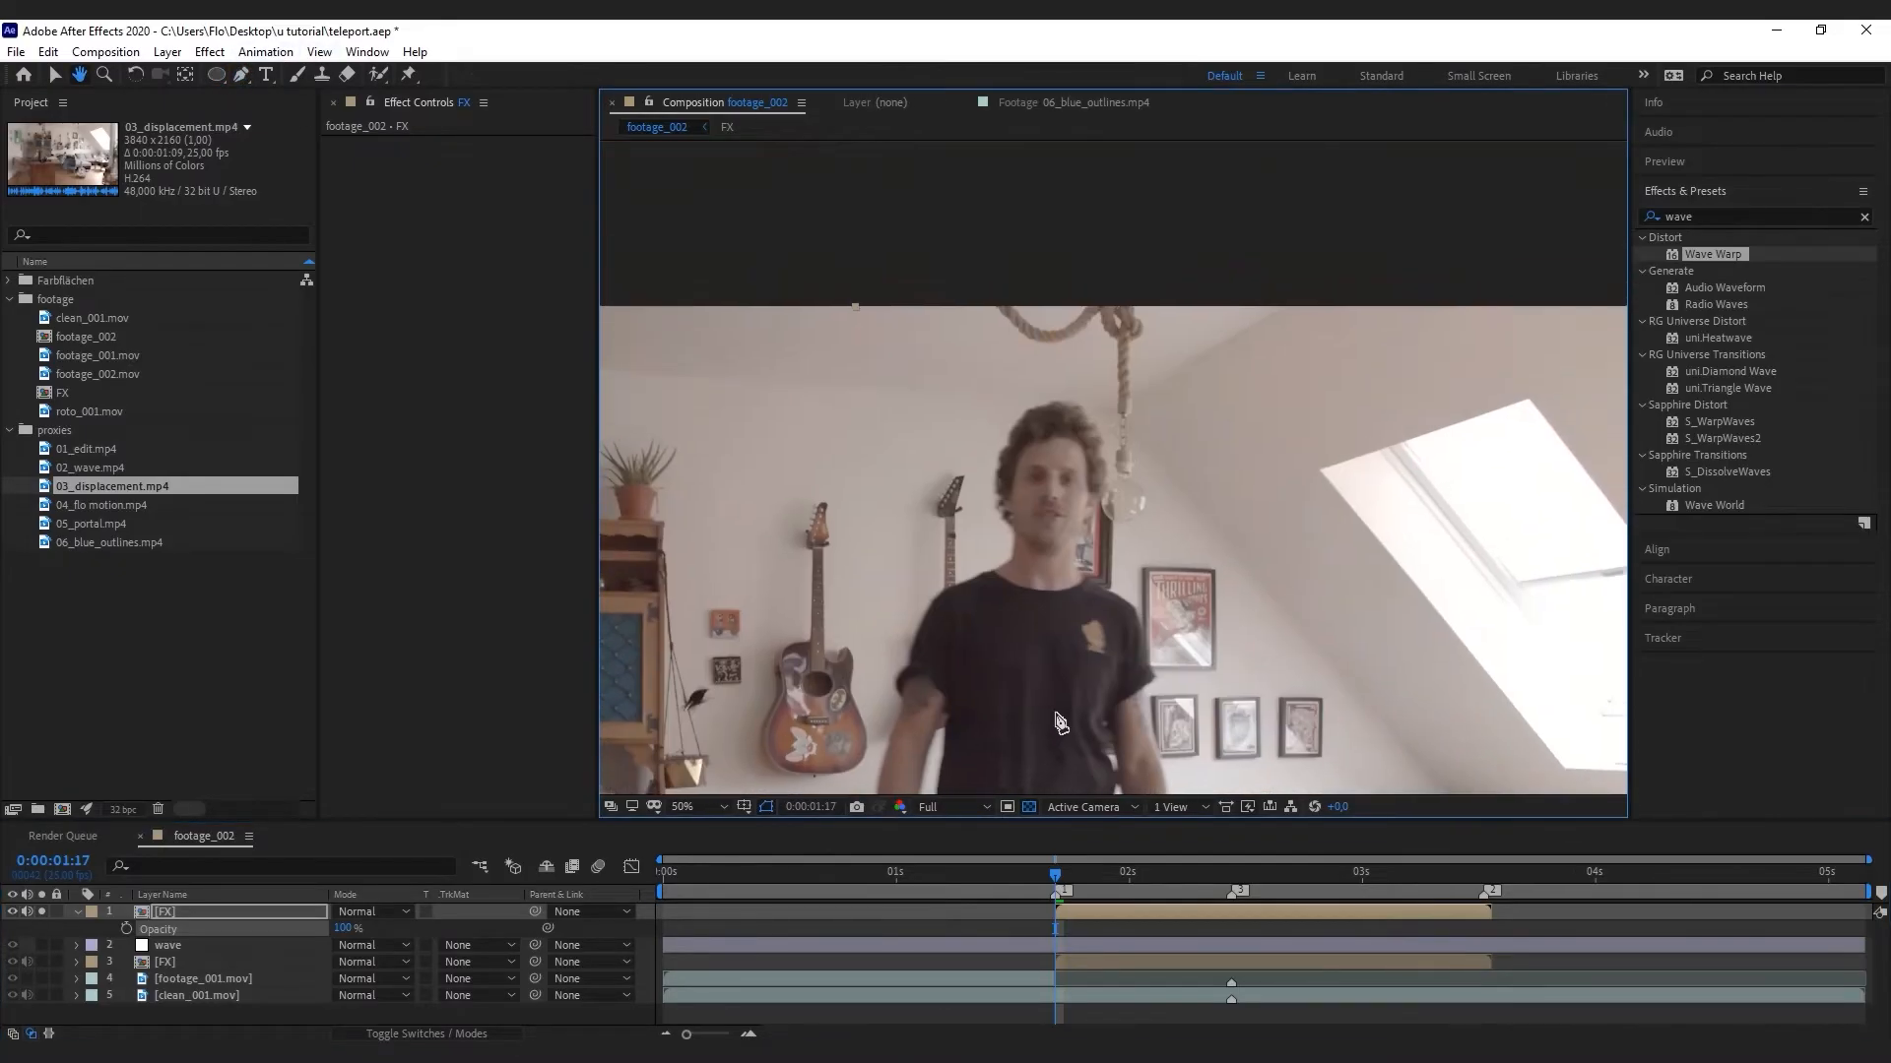
drag(1091, 611, 1118, 661)
click(1073, 687)
drag(1089, 599, 1104, 569)
drag(1104, 456, 1093, 433)
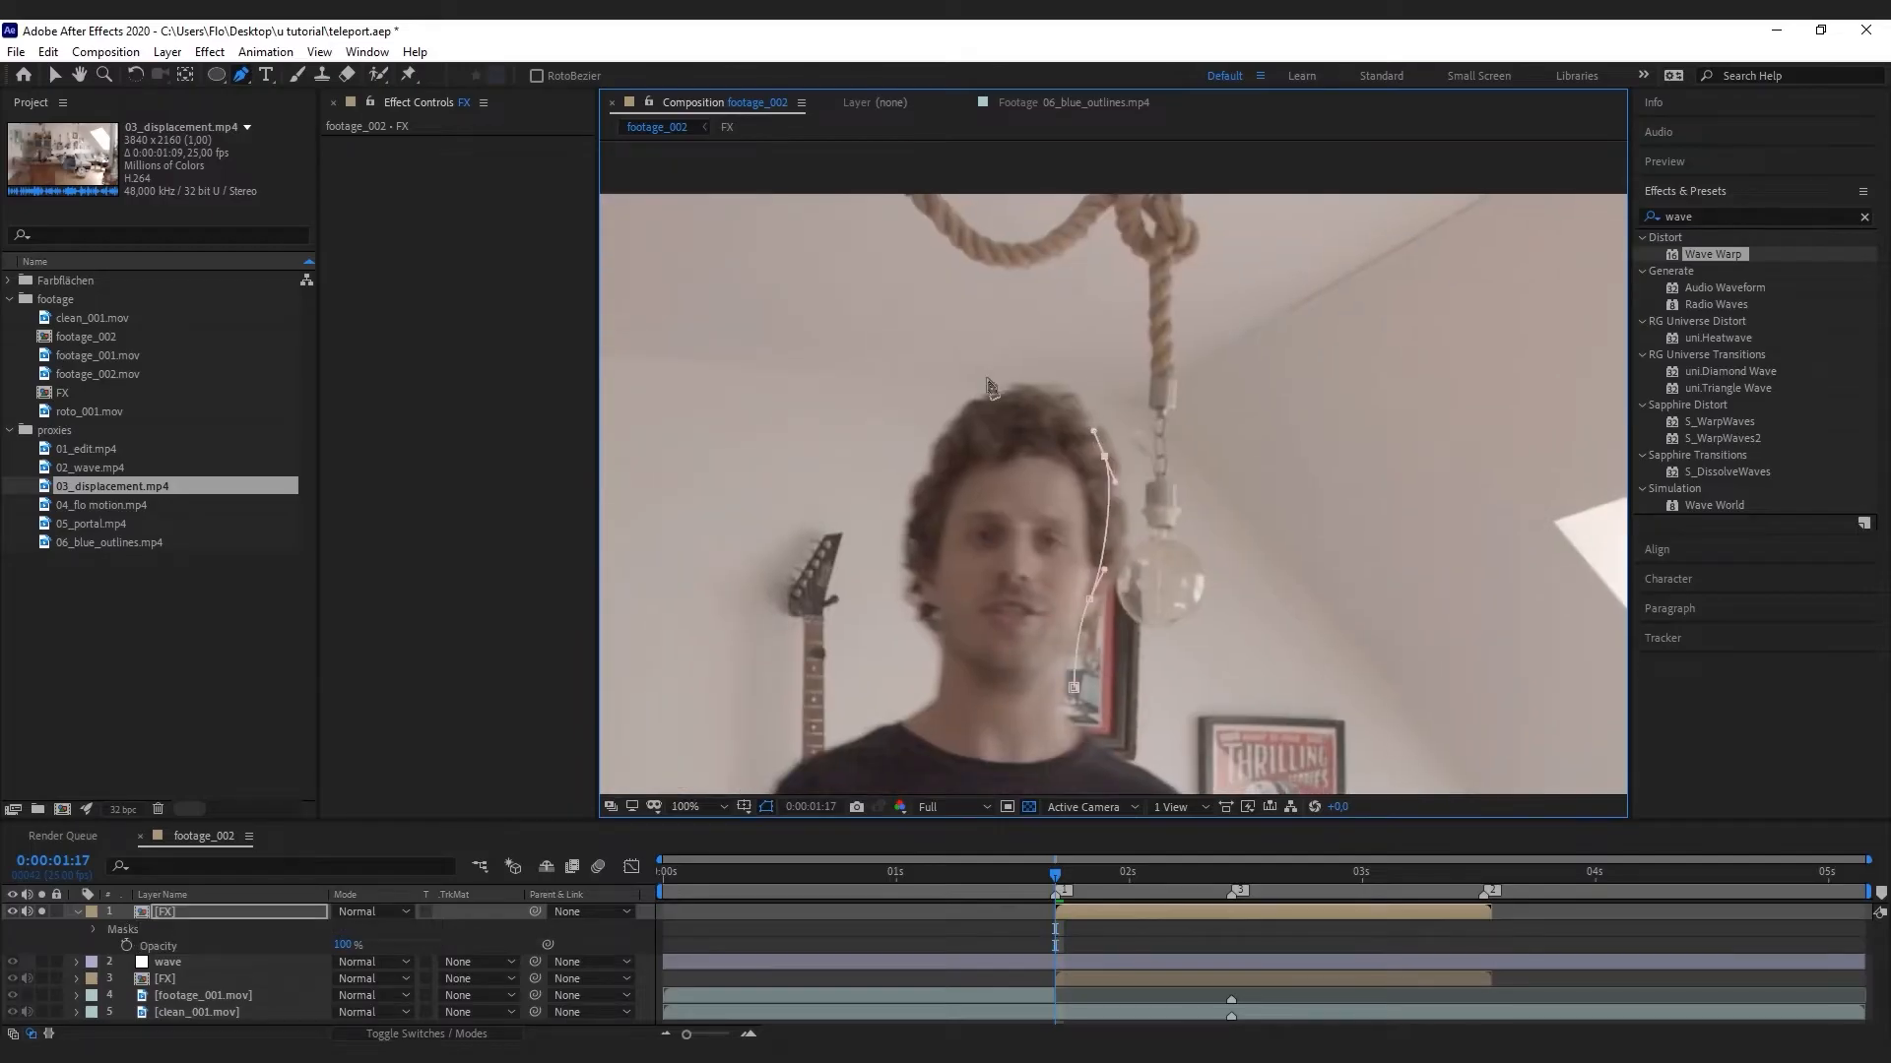
Continue the mask path over the hair and down the left edge of the face to the base of the neck
drag(982, 398, 953, 422)
click(910, 497)
click(906, 589)
click(943, 640)
drag(943, 732, 1067, 551)
click(1059, 521)
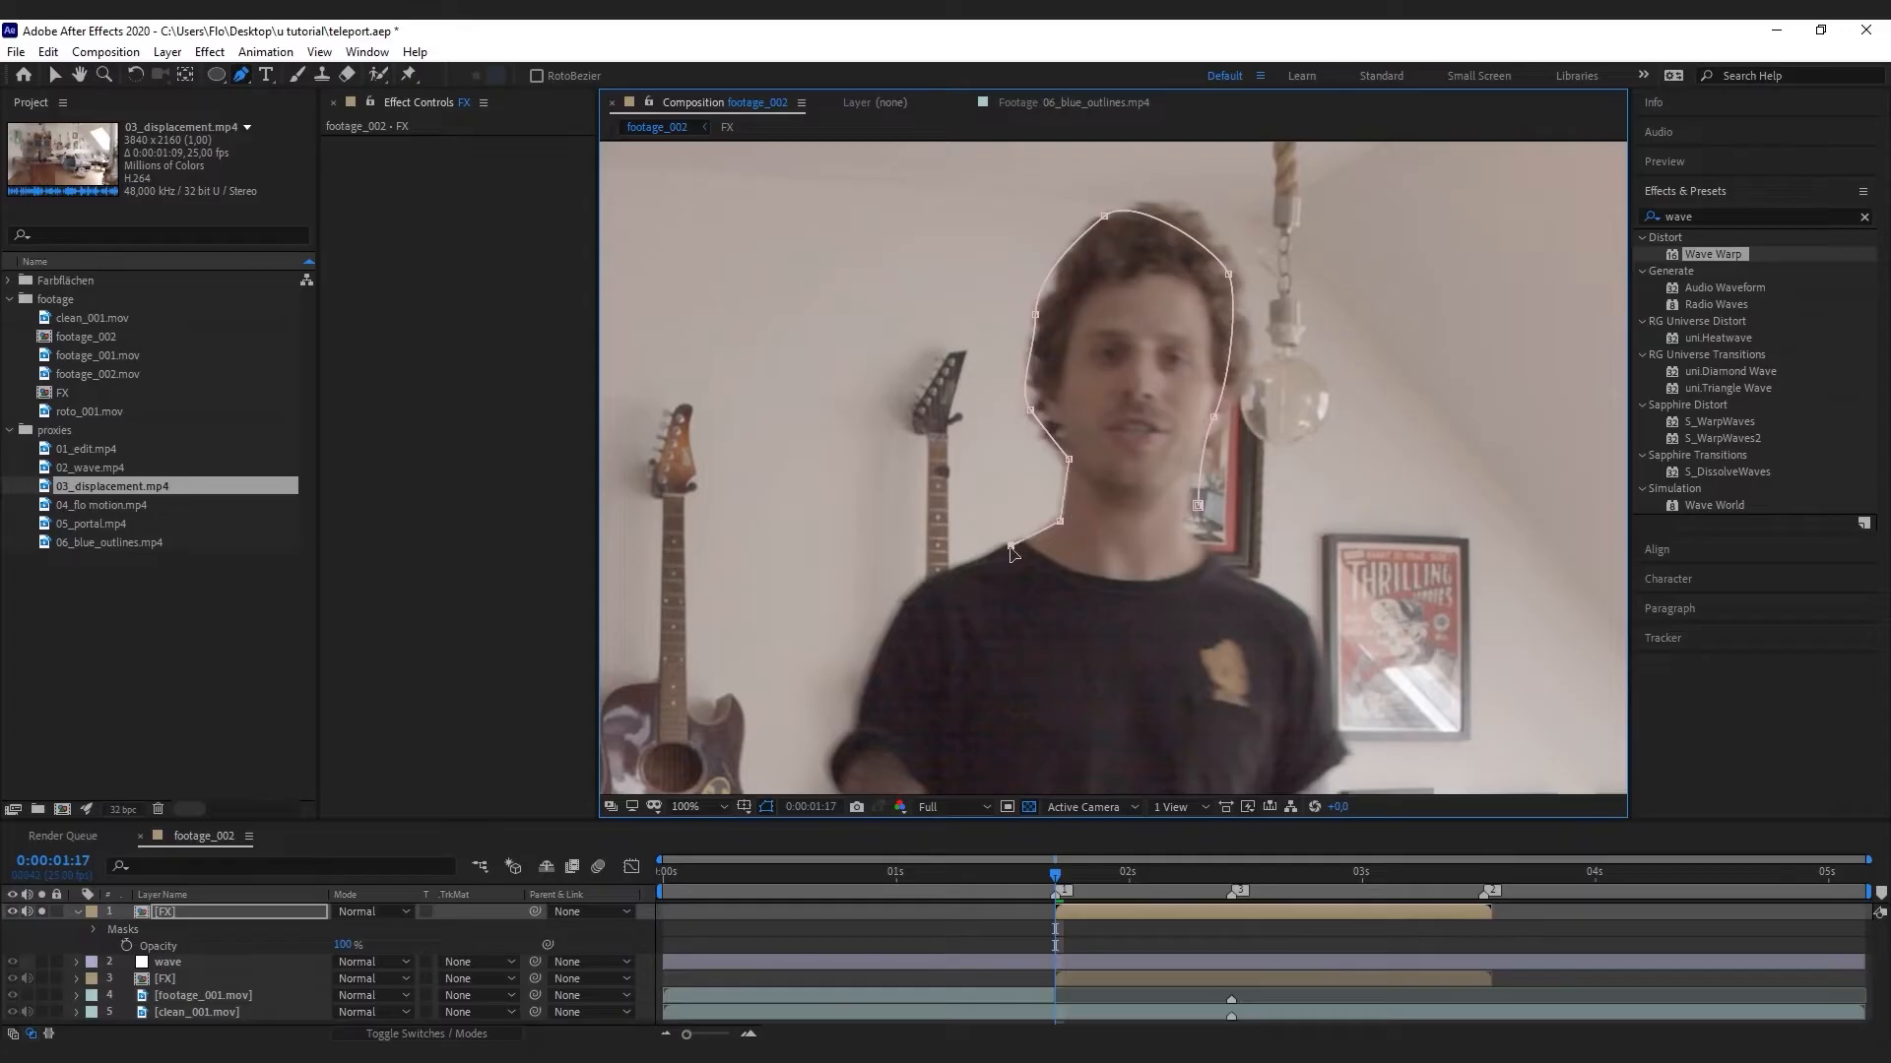
Extend the mask path along the shoulder on the image's left side and around the edge of the T-shirt sleeve
click(989, 554)
drag(898, 616, 956, 460)
click(910, 519)
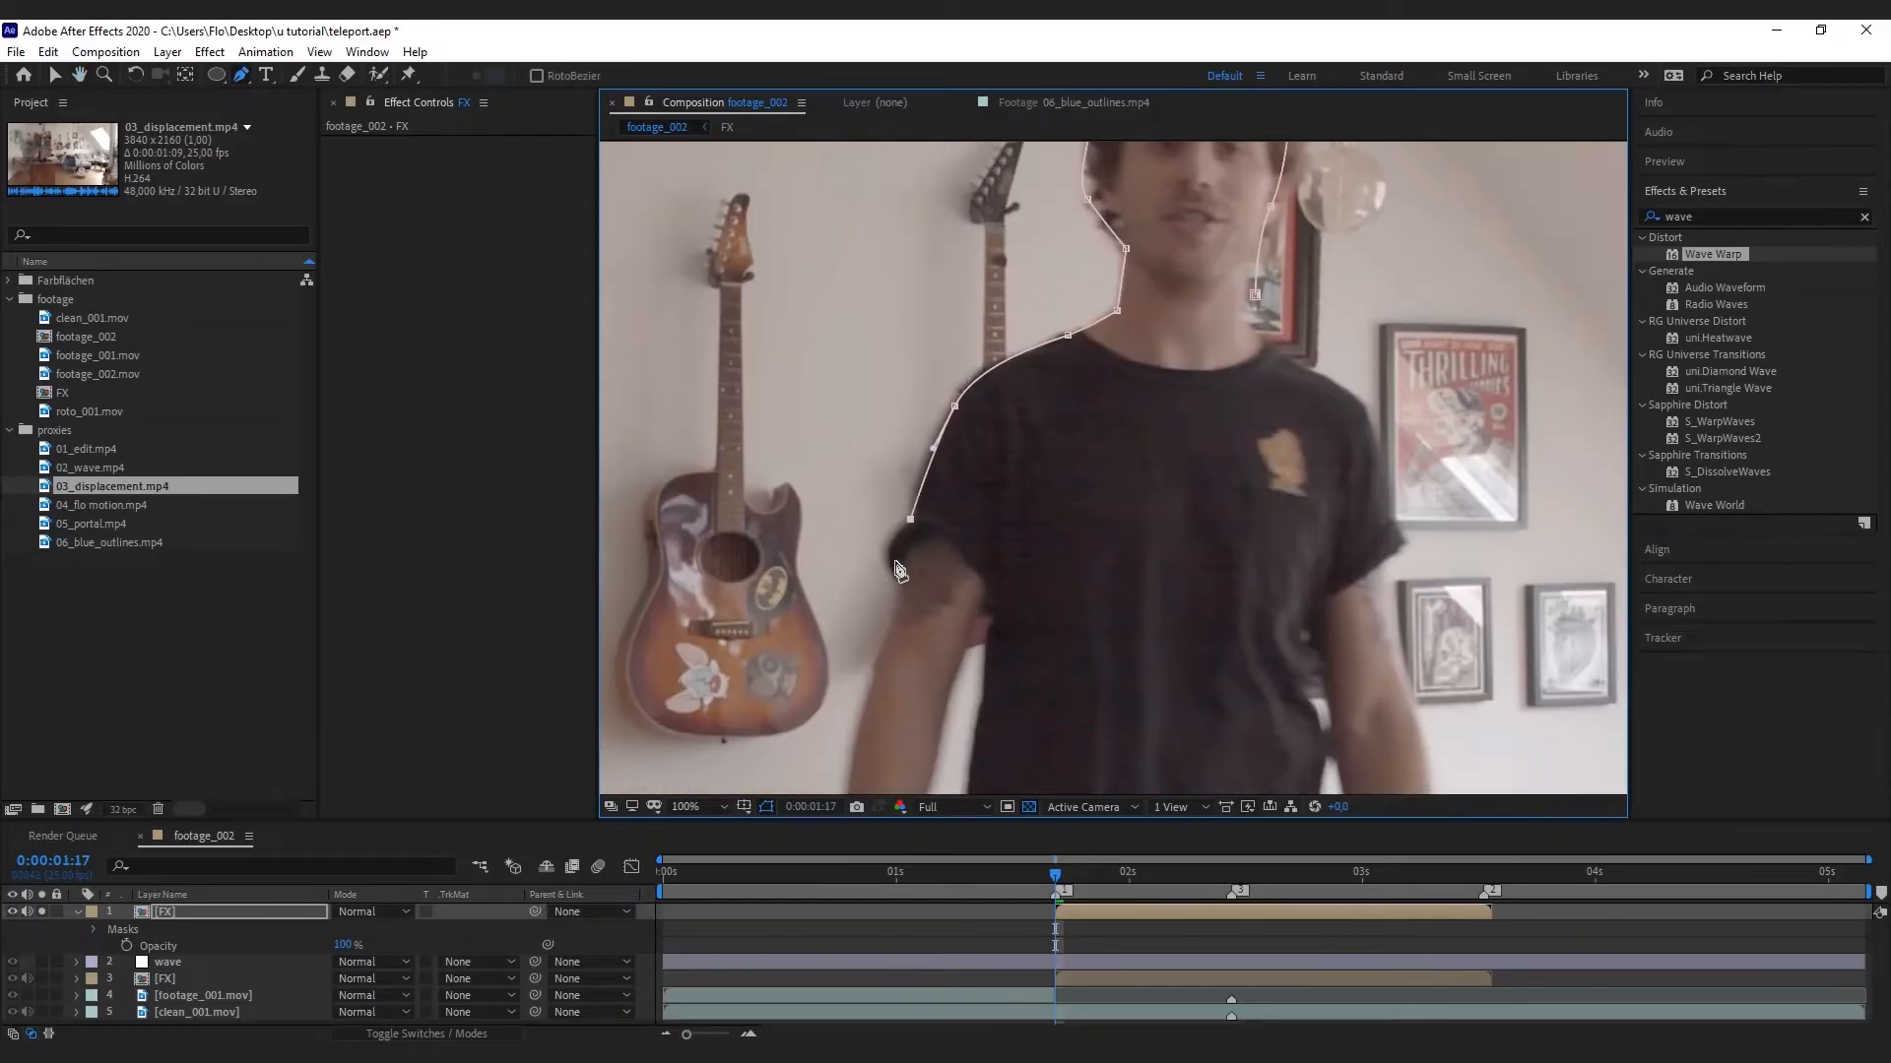
click(892, 565)
drag(893, 571, 901, 587)
Trace the mask down the outer arm, around the hand and back up the inner arm to the armpit
drag(943, 717, 1018, 461)
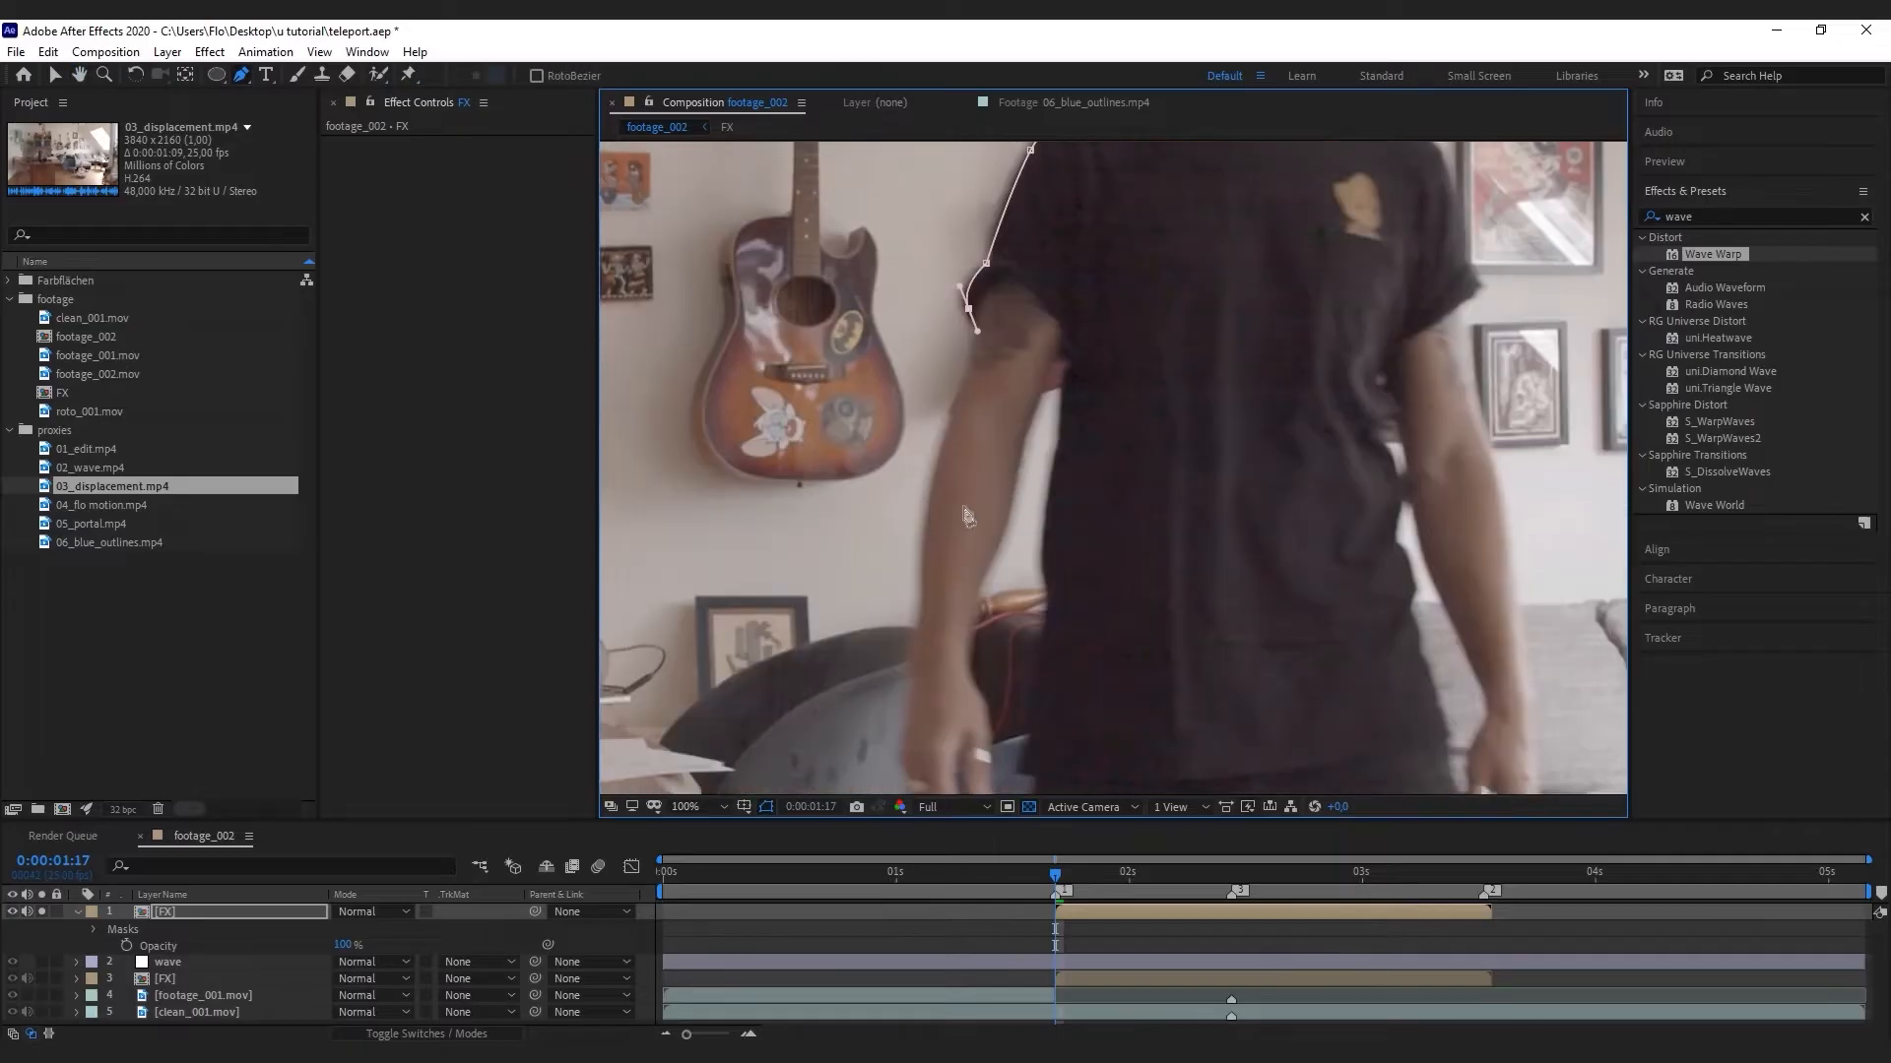
drag(926, 582, 920, 690)
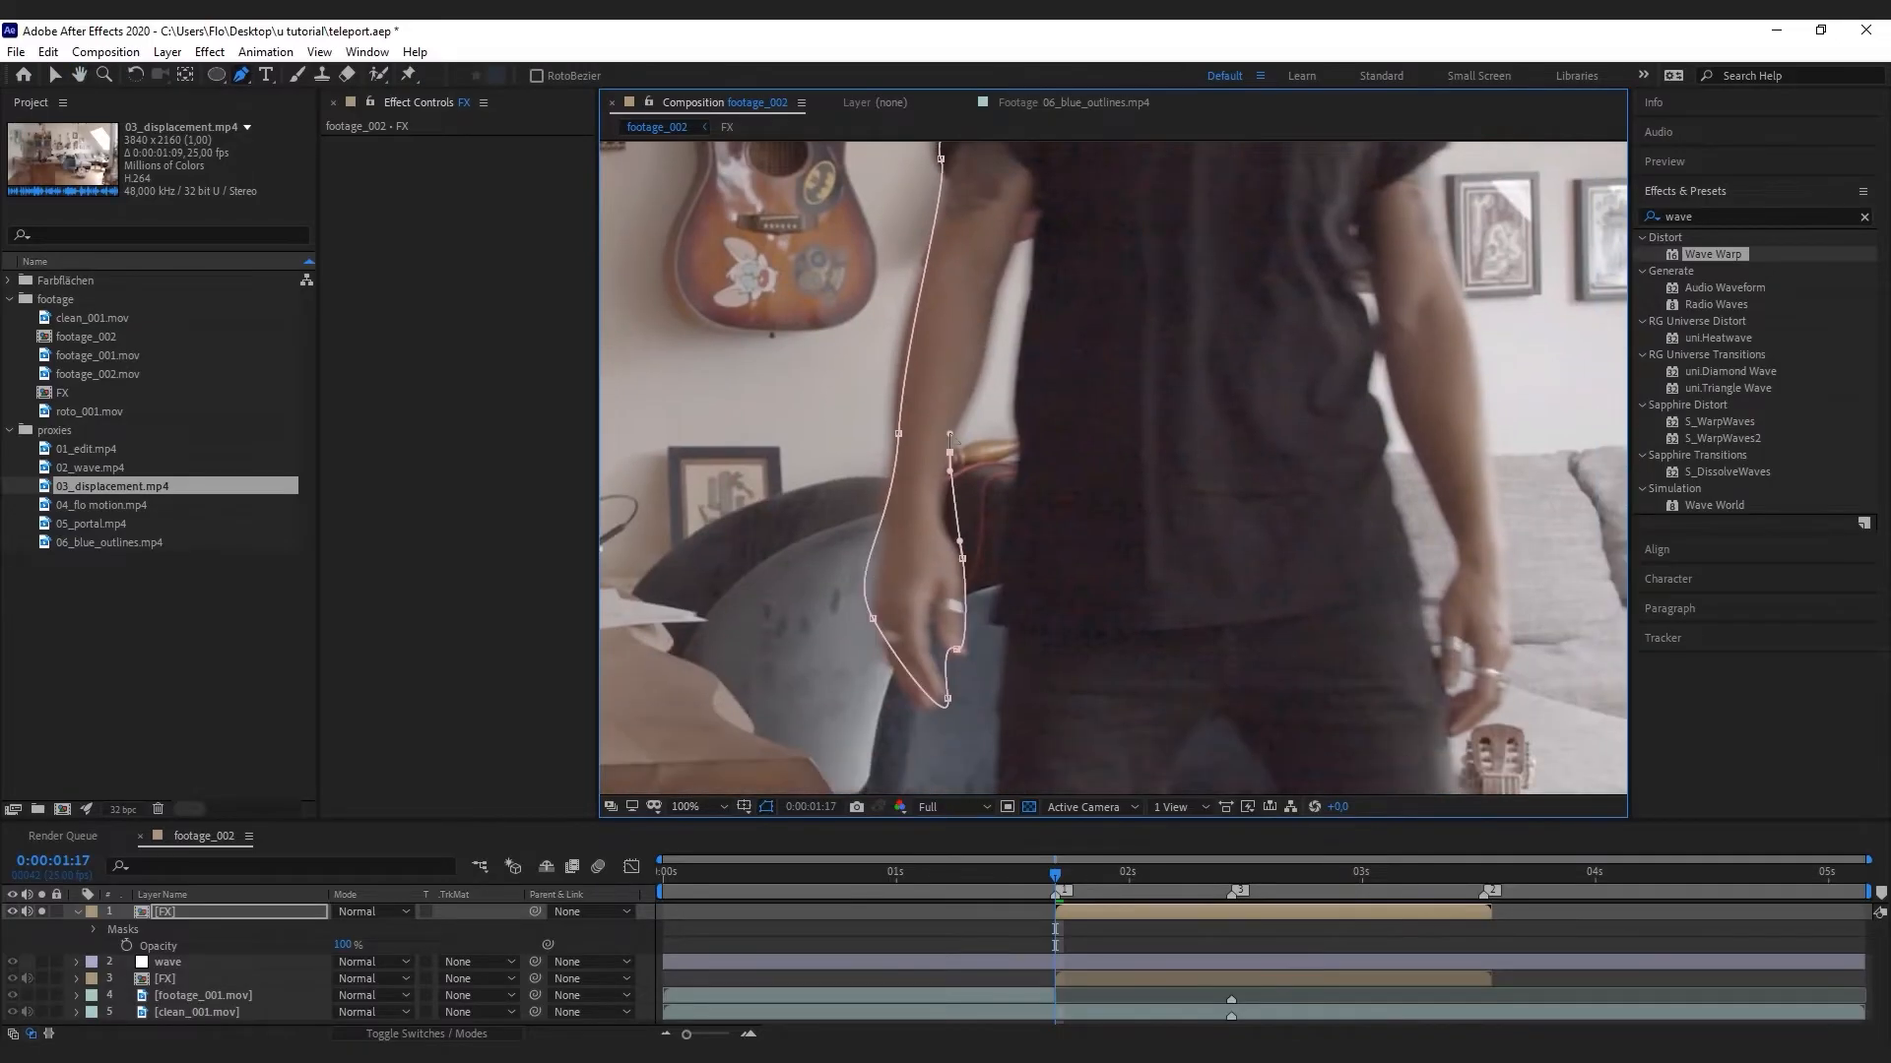
click(1025, 204)
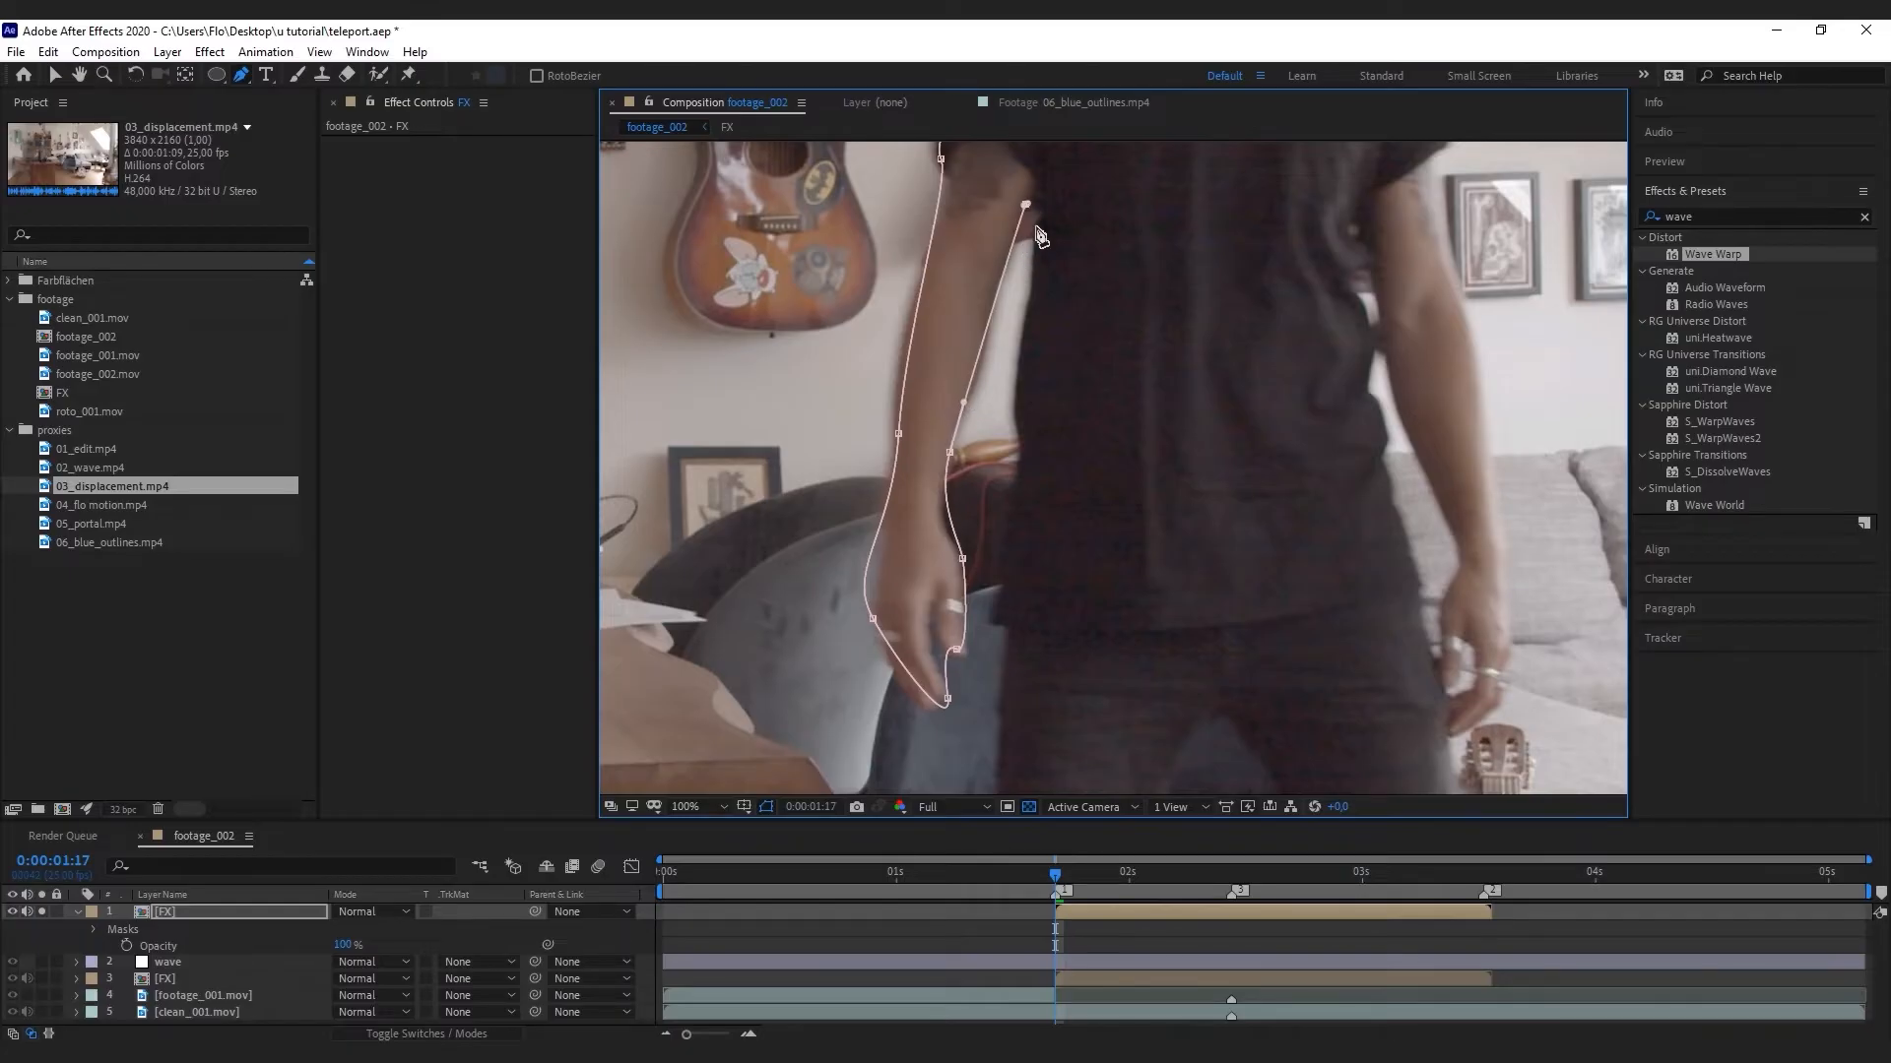
click(1036, 229)
Trace the mask from the armpit down the side of the torso to the T-shirt hem
drag(1020, 444, 1020, 458)
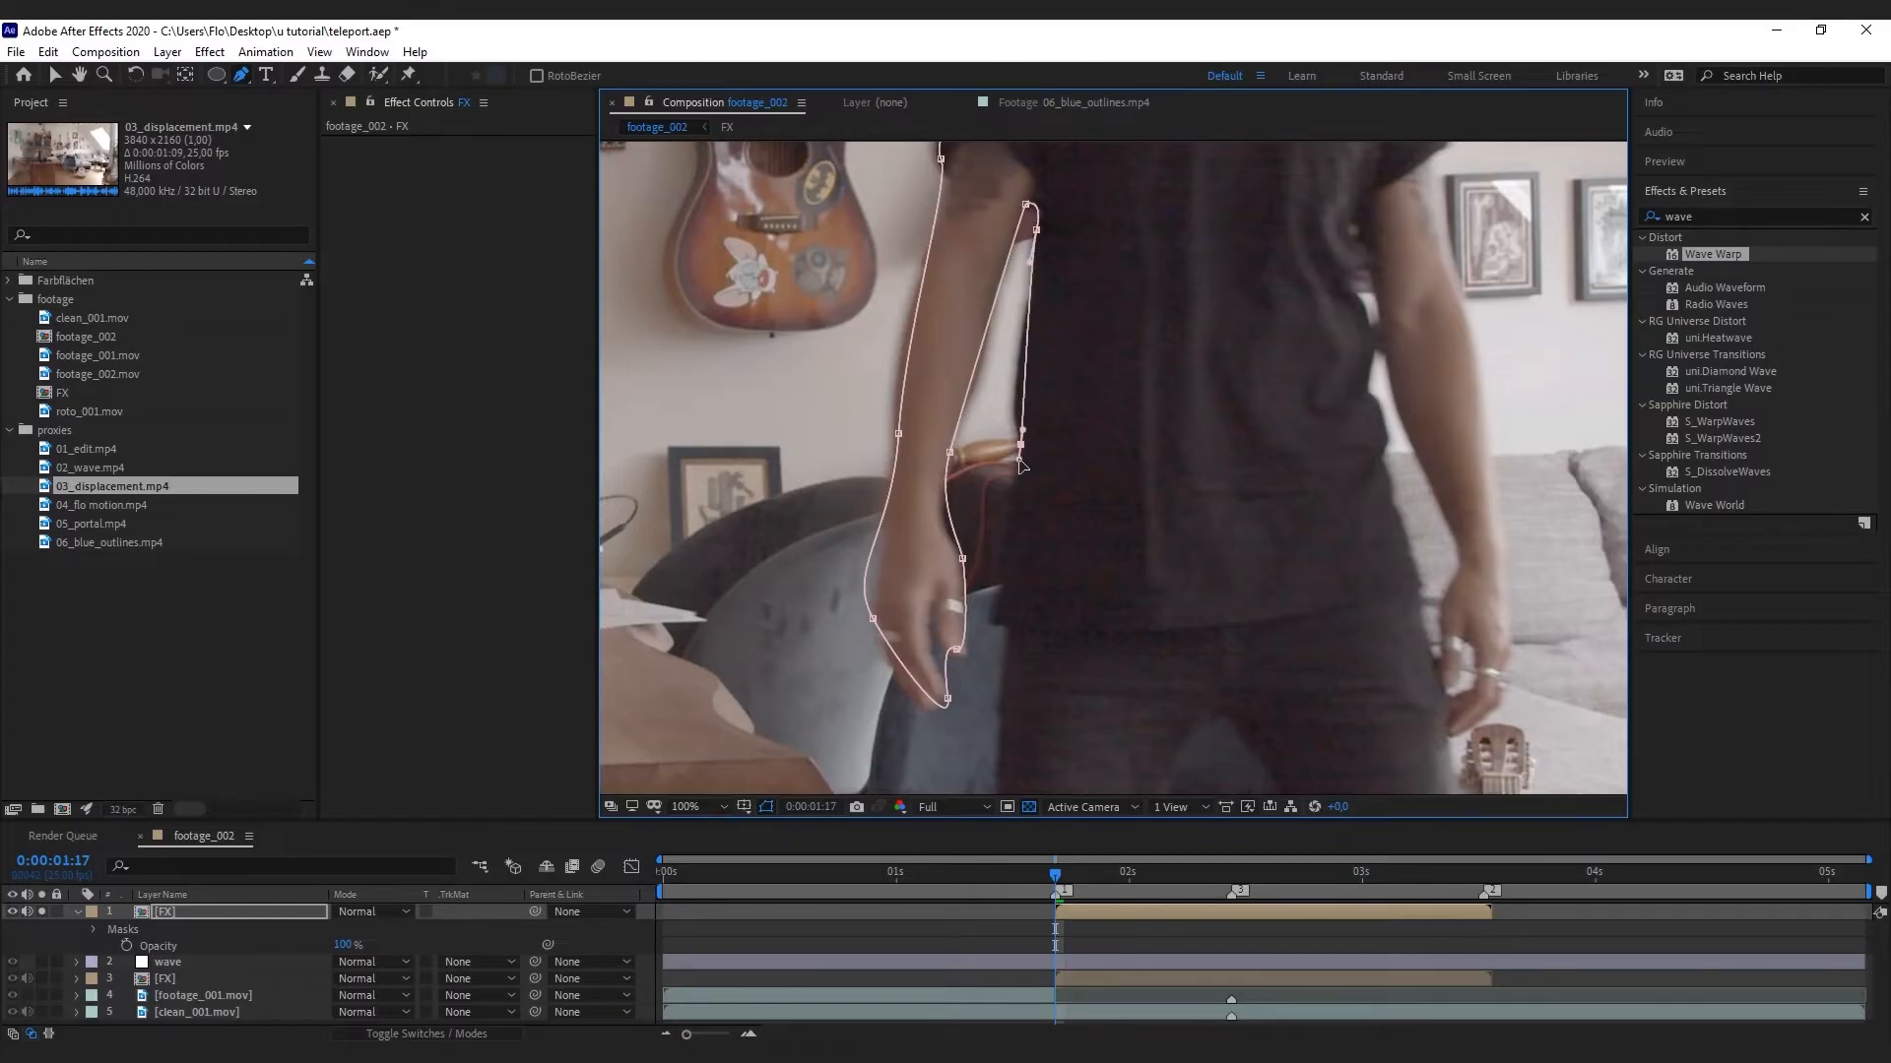
drag(997, 589, 995, 601)
click(1007, 629)
Continue the mask path down the outer edge of the shorts and around the corner of their hem
key(space)
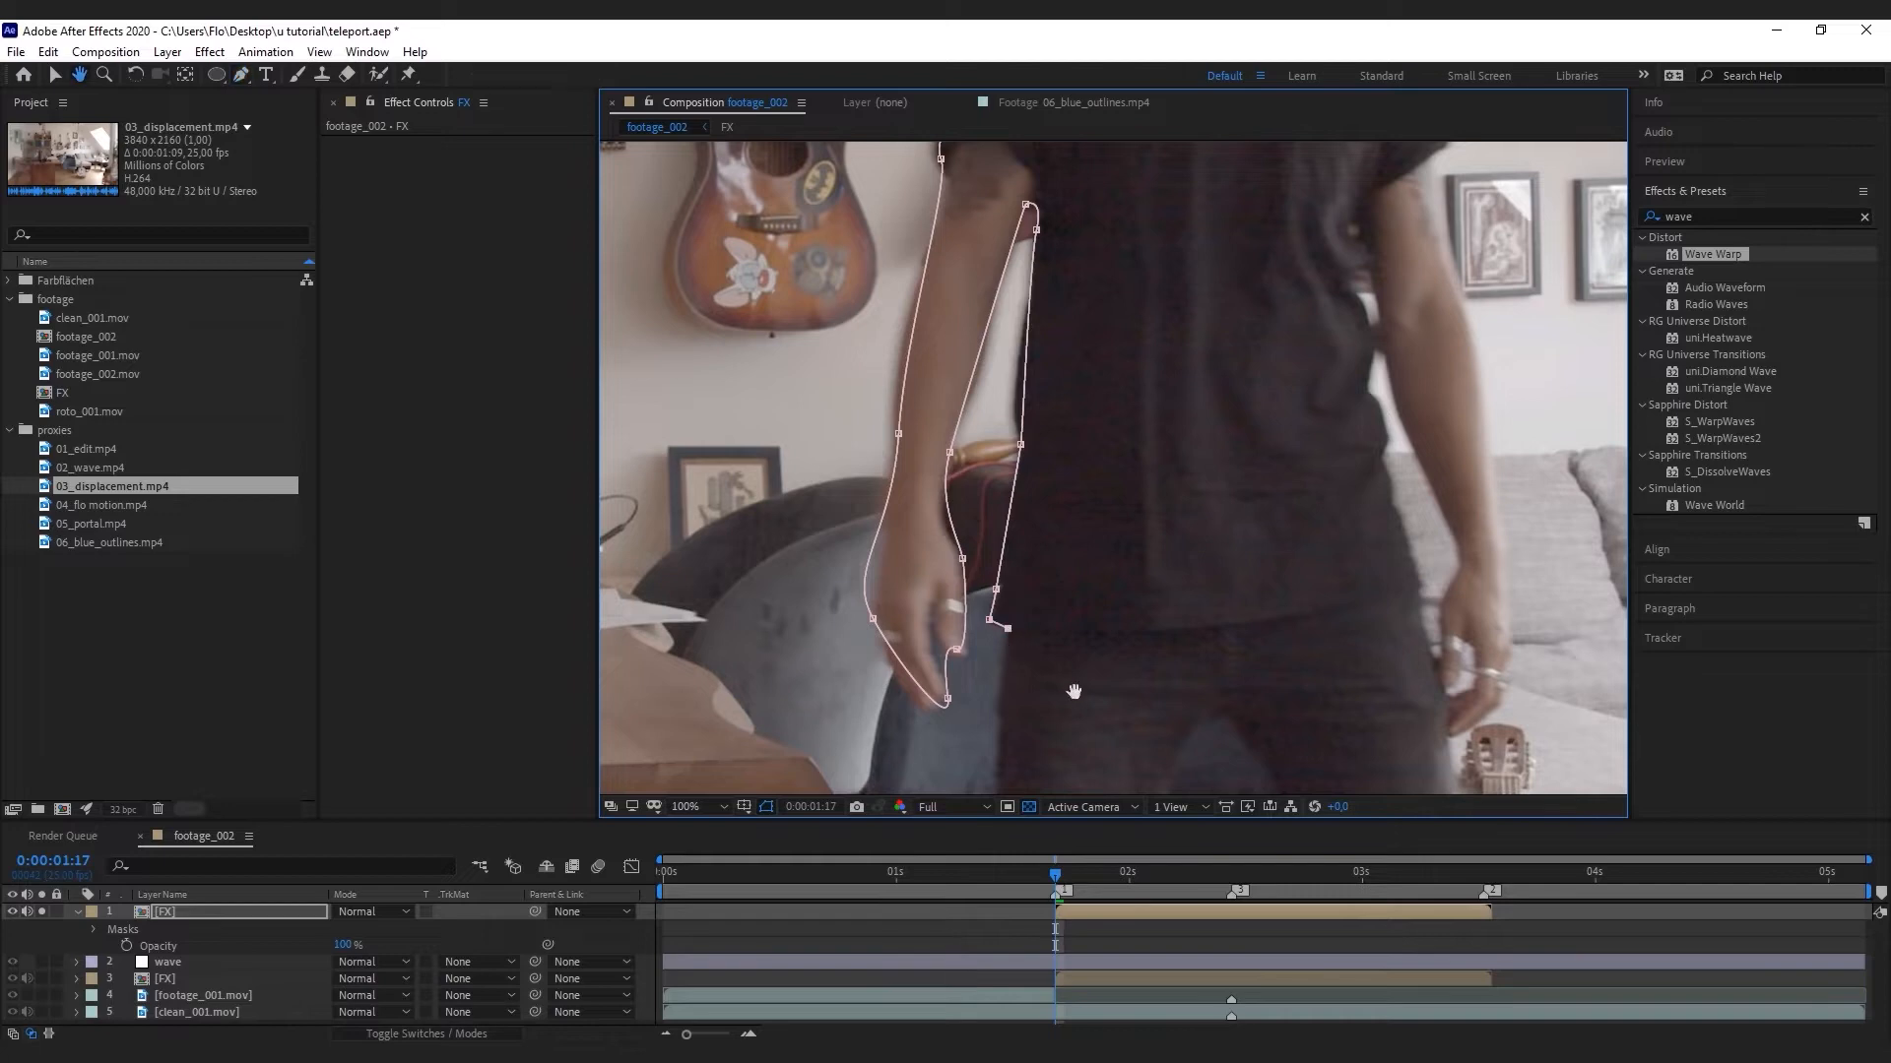
drag(1076, 695, 1138, 405)
drag(1065, 511, 1062, 528)
click(1042, 605)
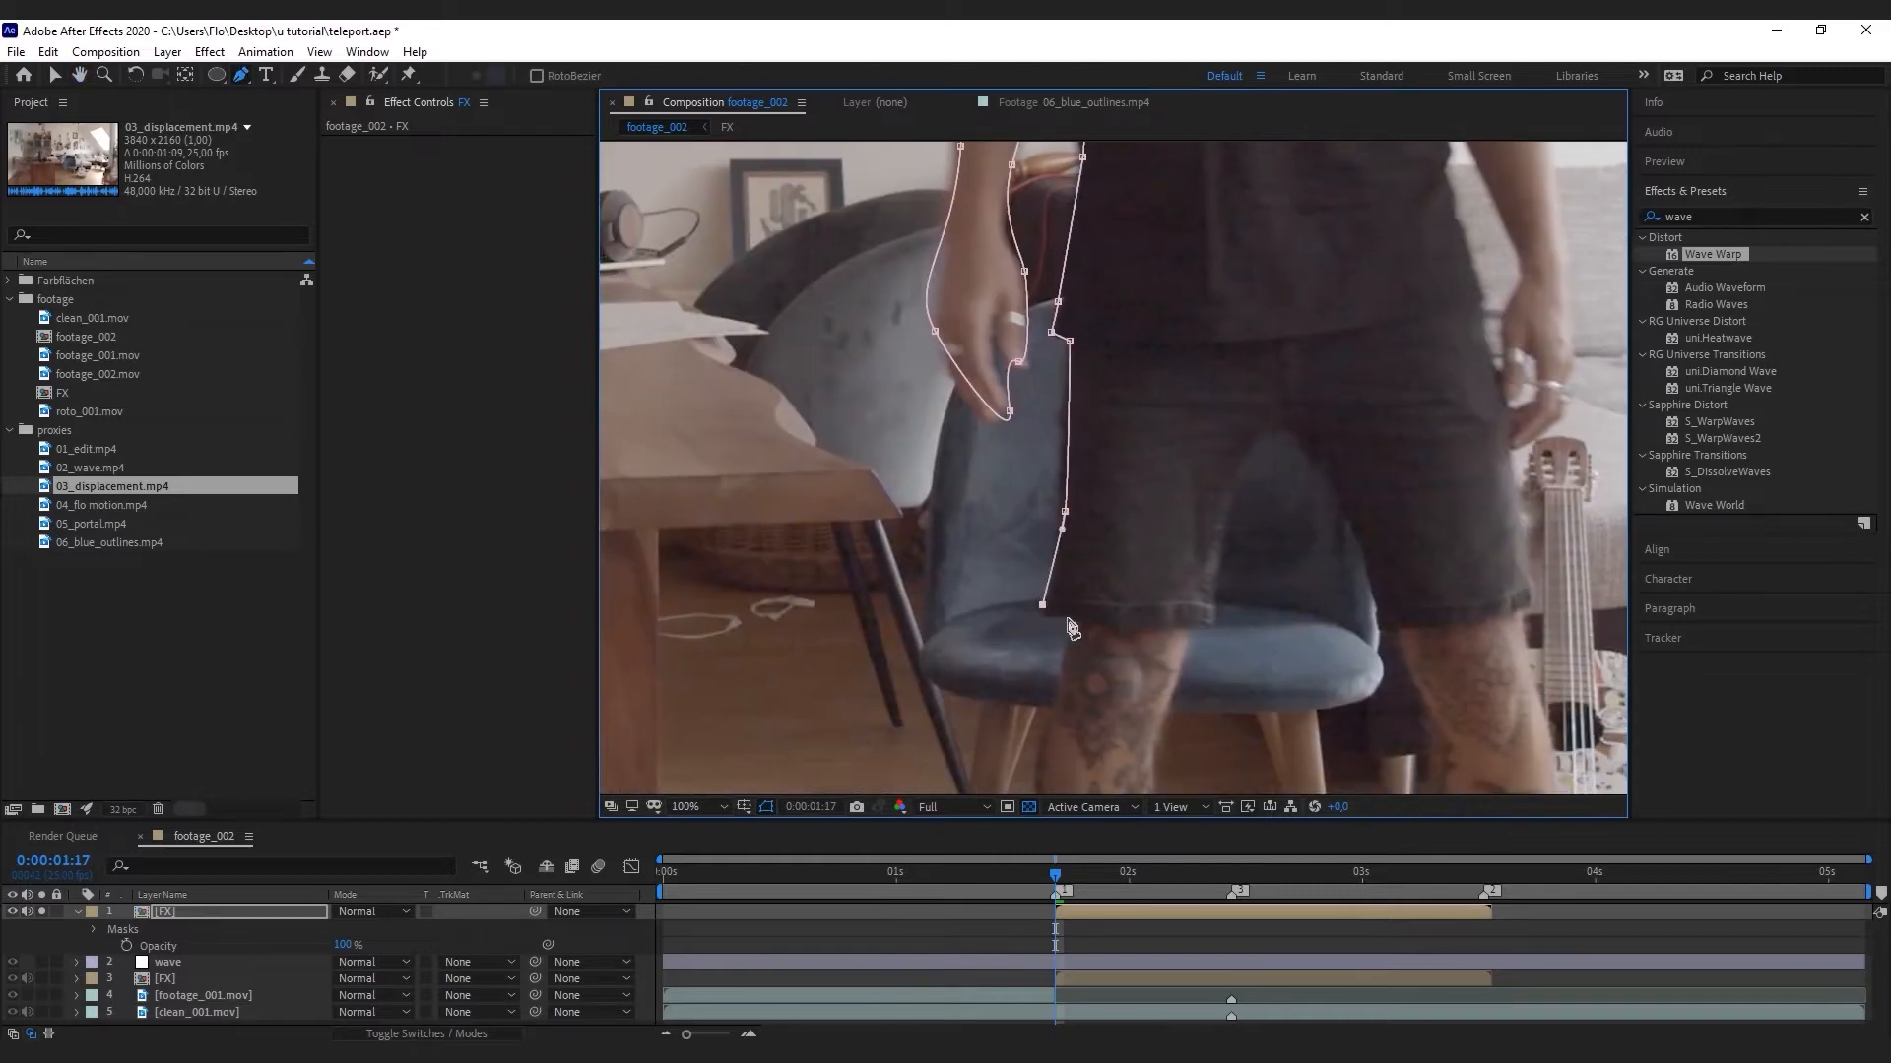
click(1065, 615)
Trace the mask down the outer edge of the leg on the image's left side to the ankle and foot
key(space)
drag(1069, 694, 1115, 303)
drag(1084, 494, 1095, 538)
key(space)
drag(1095, 538, 1122, 391)
click(1136, 529)
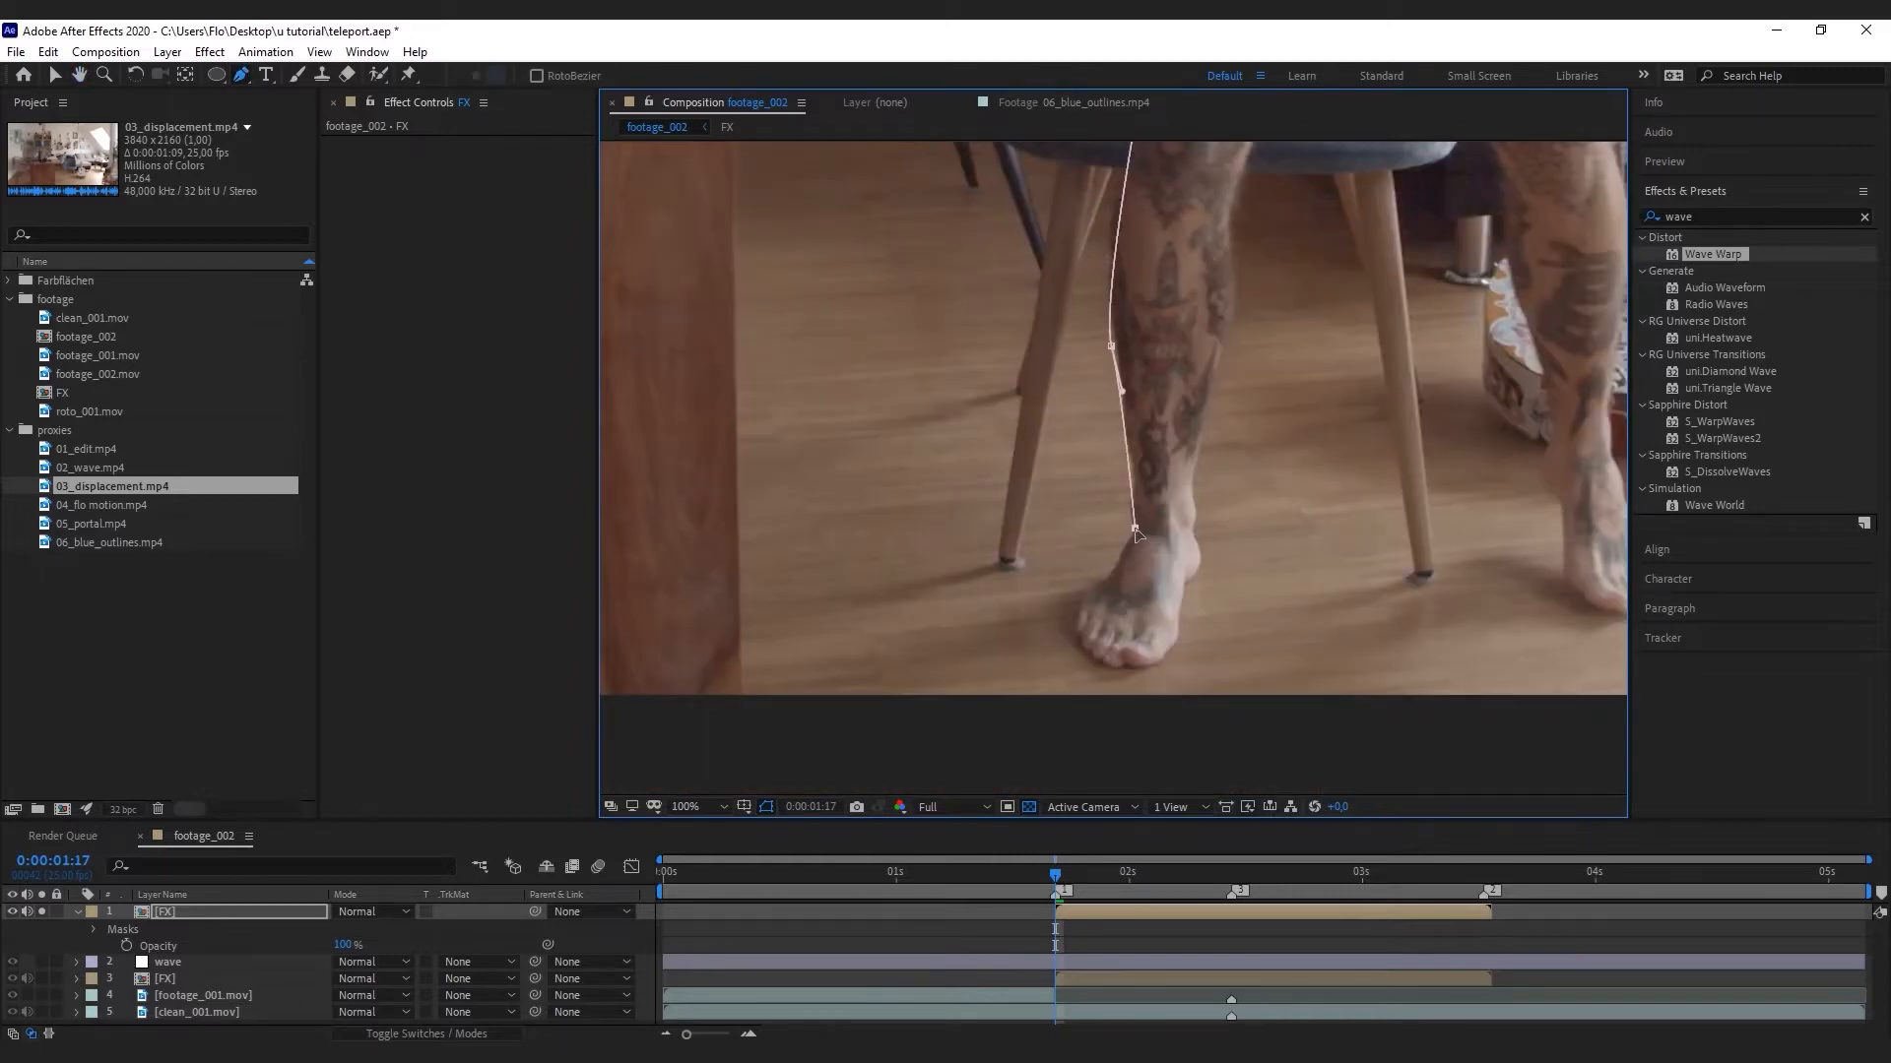
drag(1083, 613, 1181, 594)
Trace the mask from the foot back up the inner edge of the same leg towards the knee
key(space)
drag(1204, 465, 1155, 565)
drag(1185, 390, 966, 568)
key(space)
key(space)
Trace the mask around the inner shorts hem, over the crotch and down to the hem of the other leg
click(960, 539)
click(986, 534)
click(1014, 389)
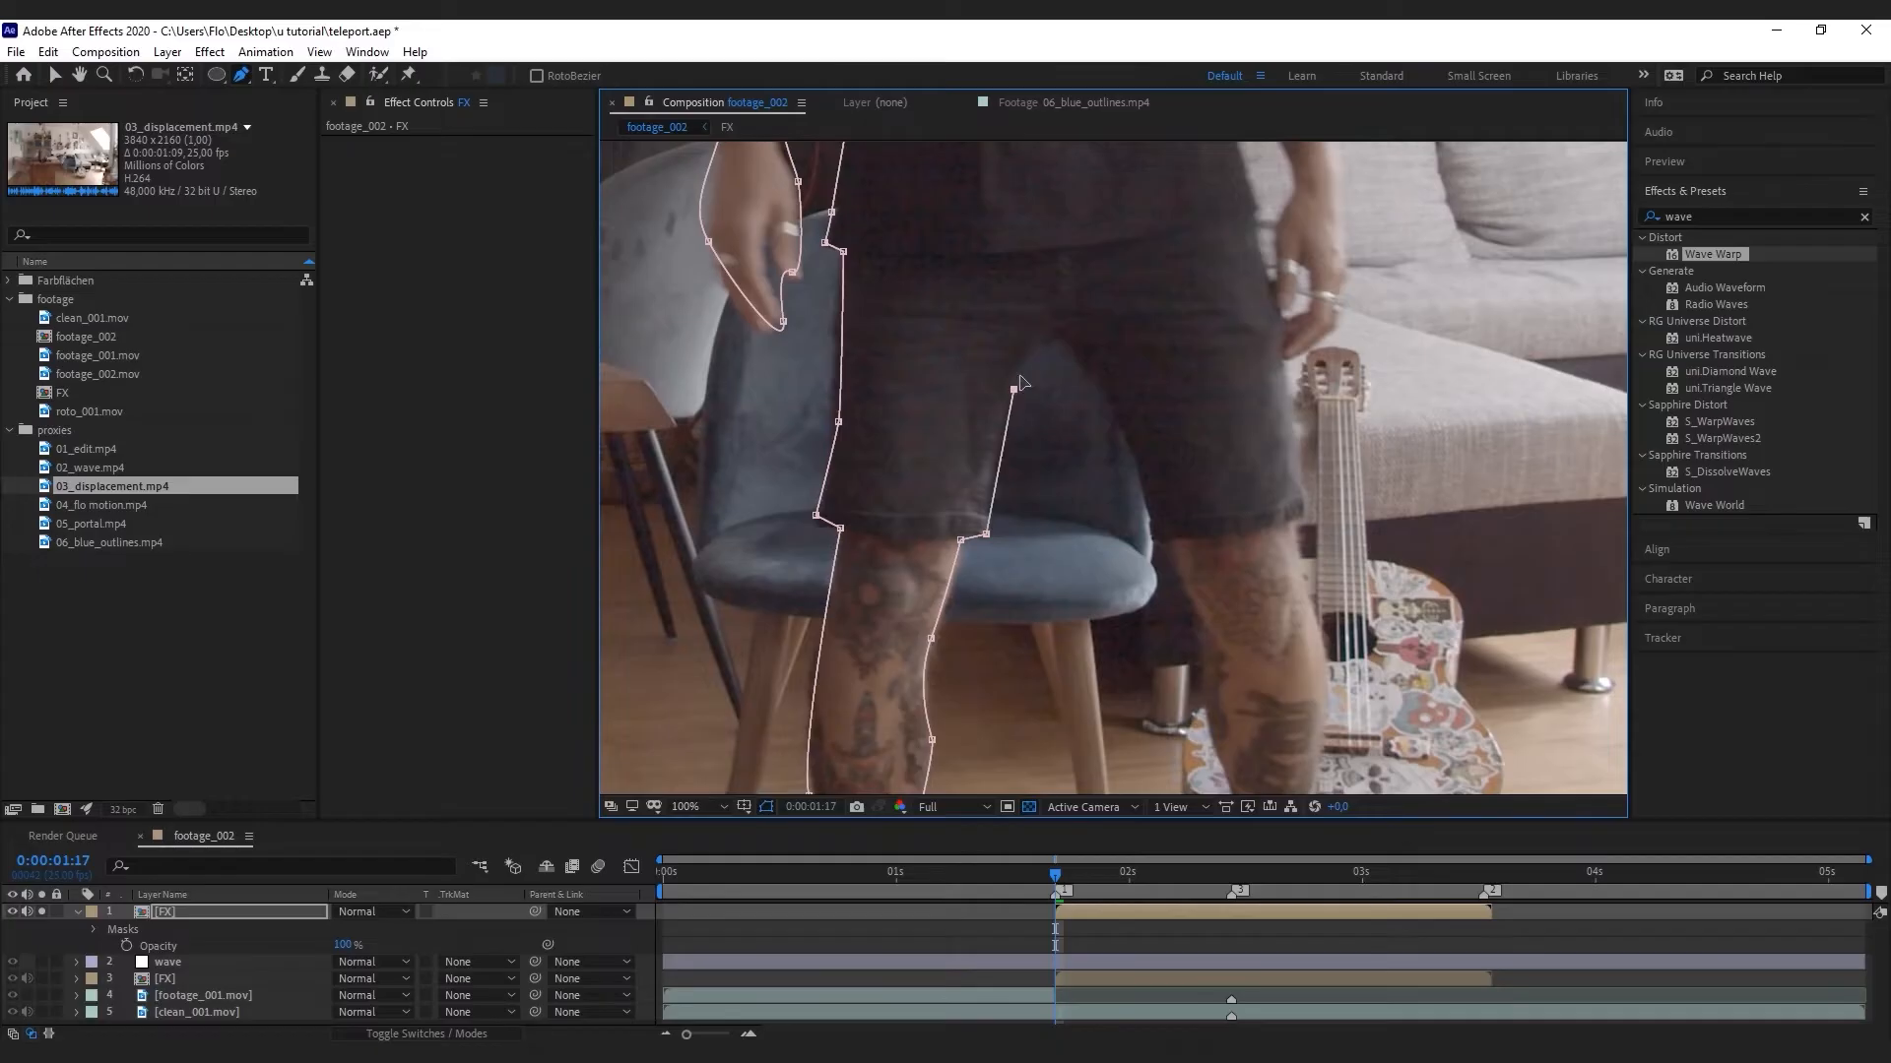
drag(1061, 345, 1077, 364)
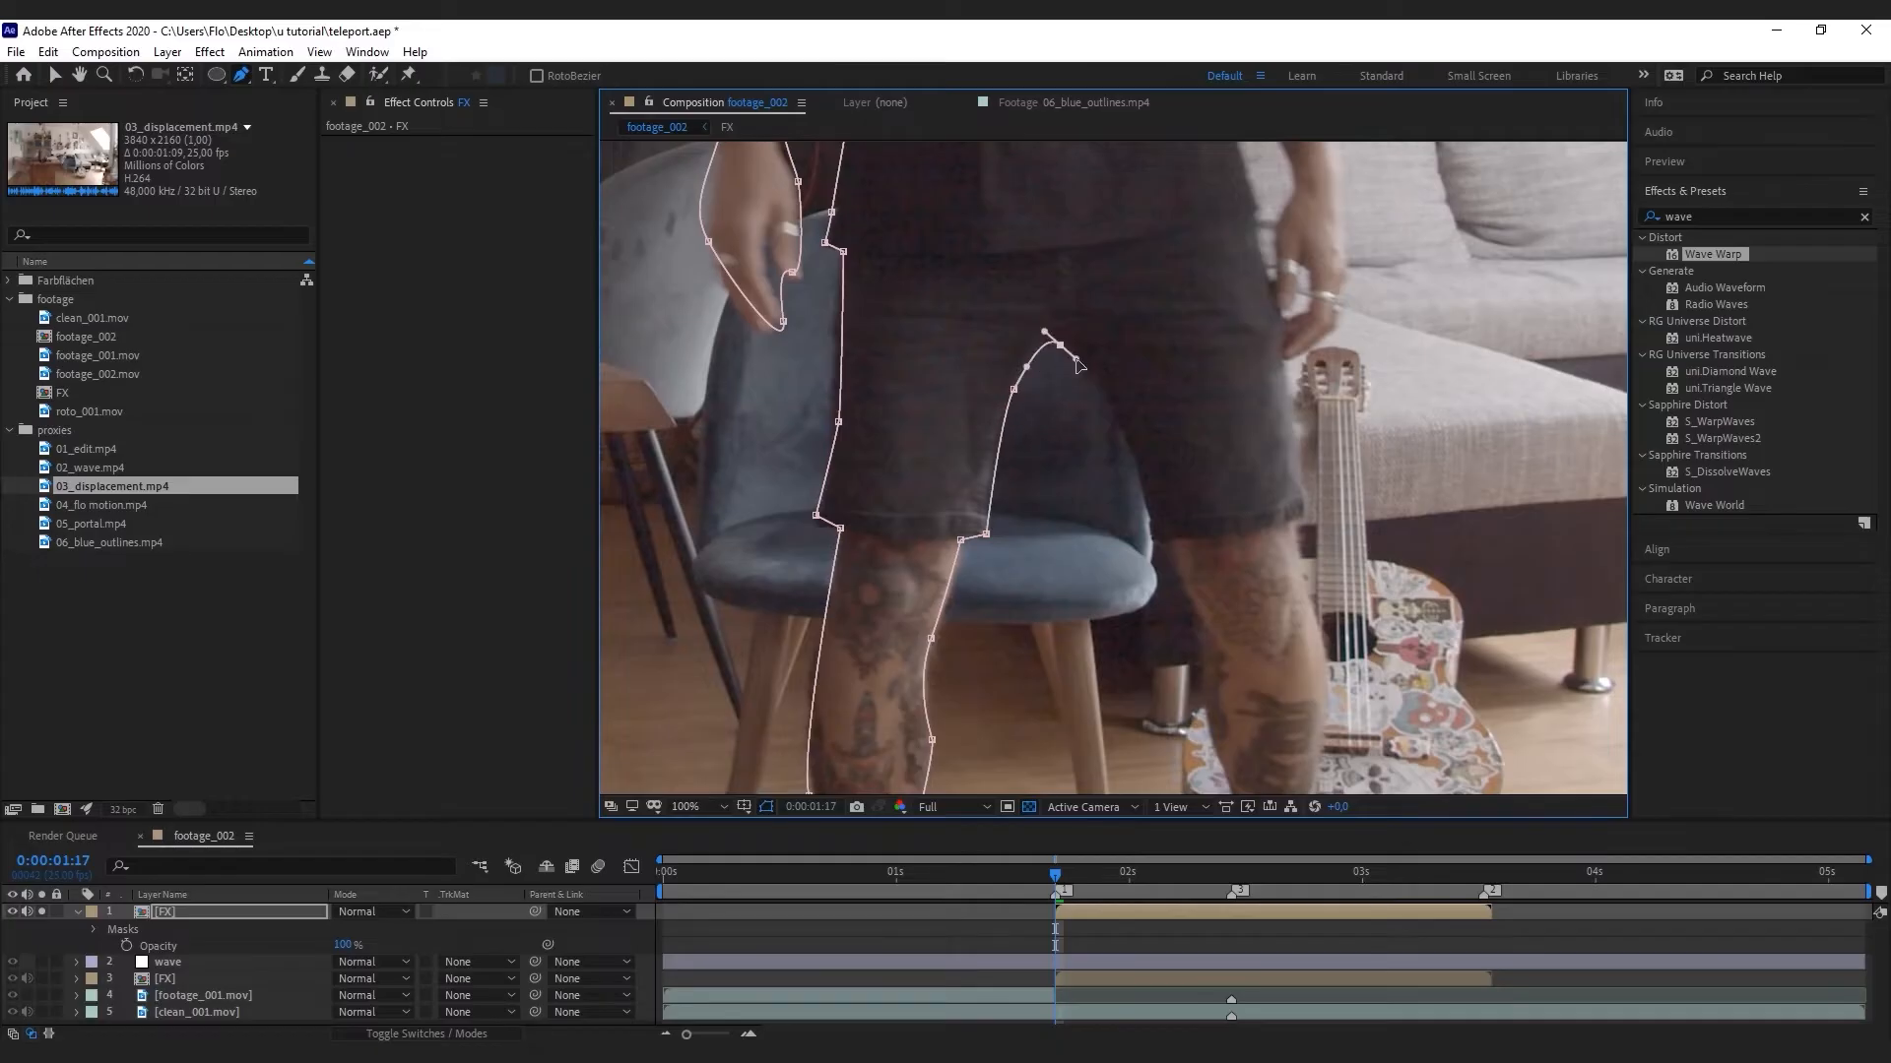
click(1151, 511)
Trace the mask from the crotch down the inner edge of the leg on the image's right side to the foot
drag(1169, 557, 1159, 532)
drag(1184, 605, 1191, 630)
drag(1251, 728, 1188, 599)
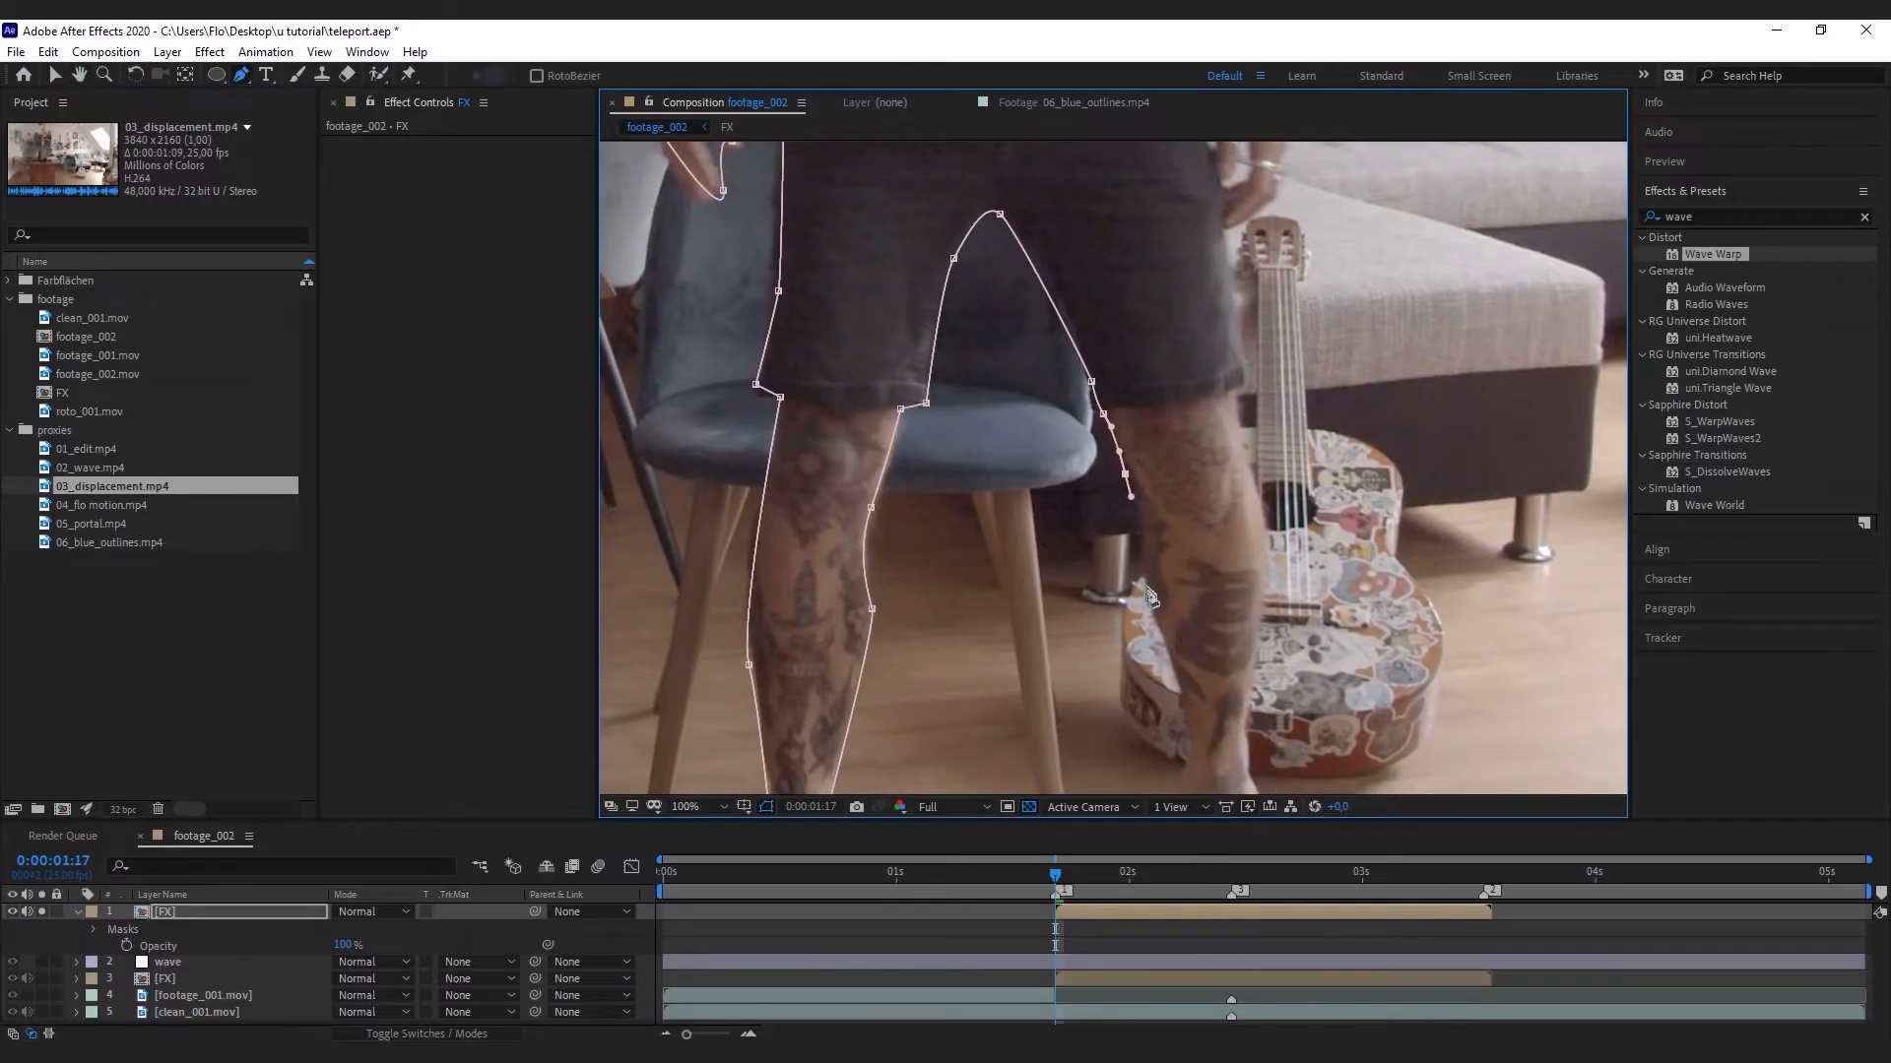
drag(1151, 598, 1154, 539)
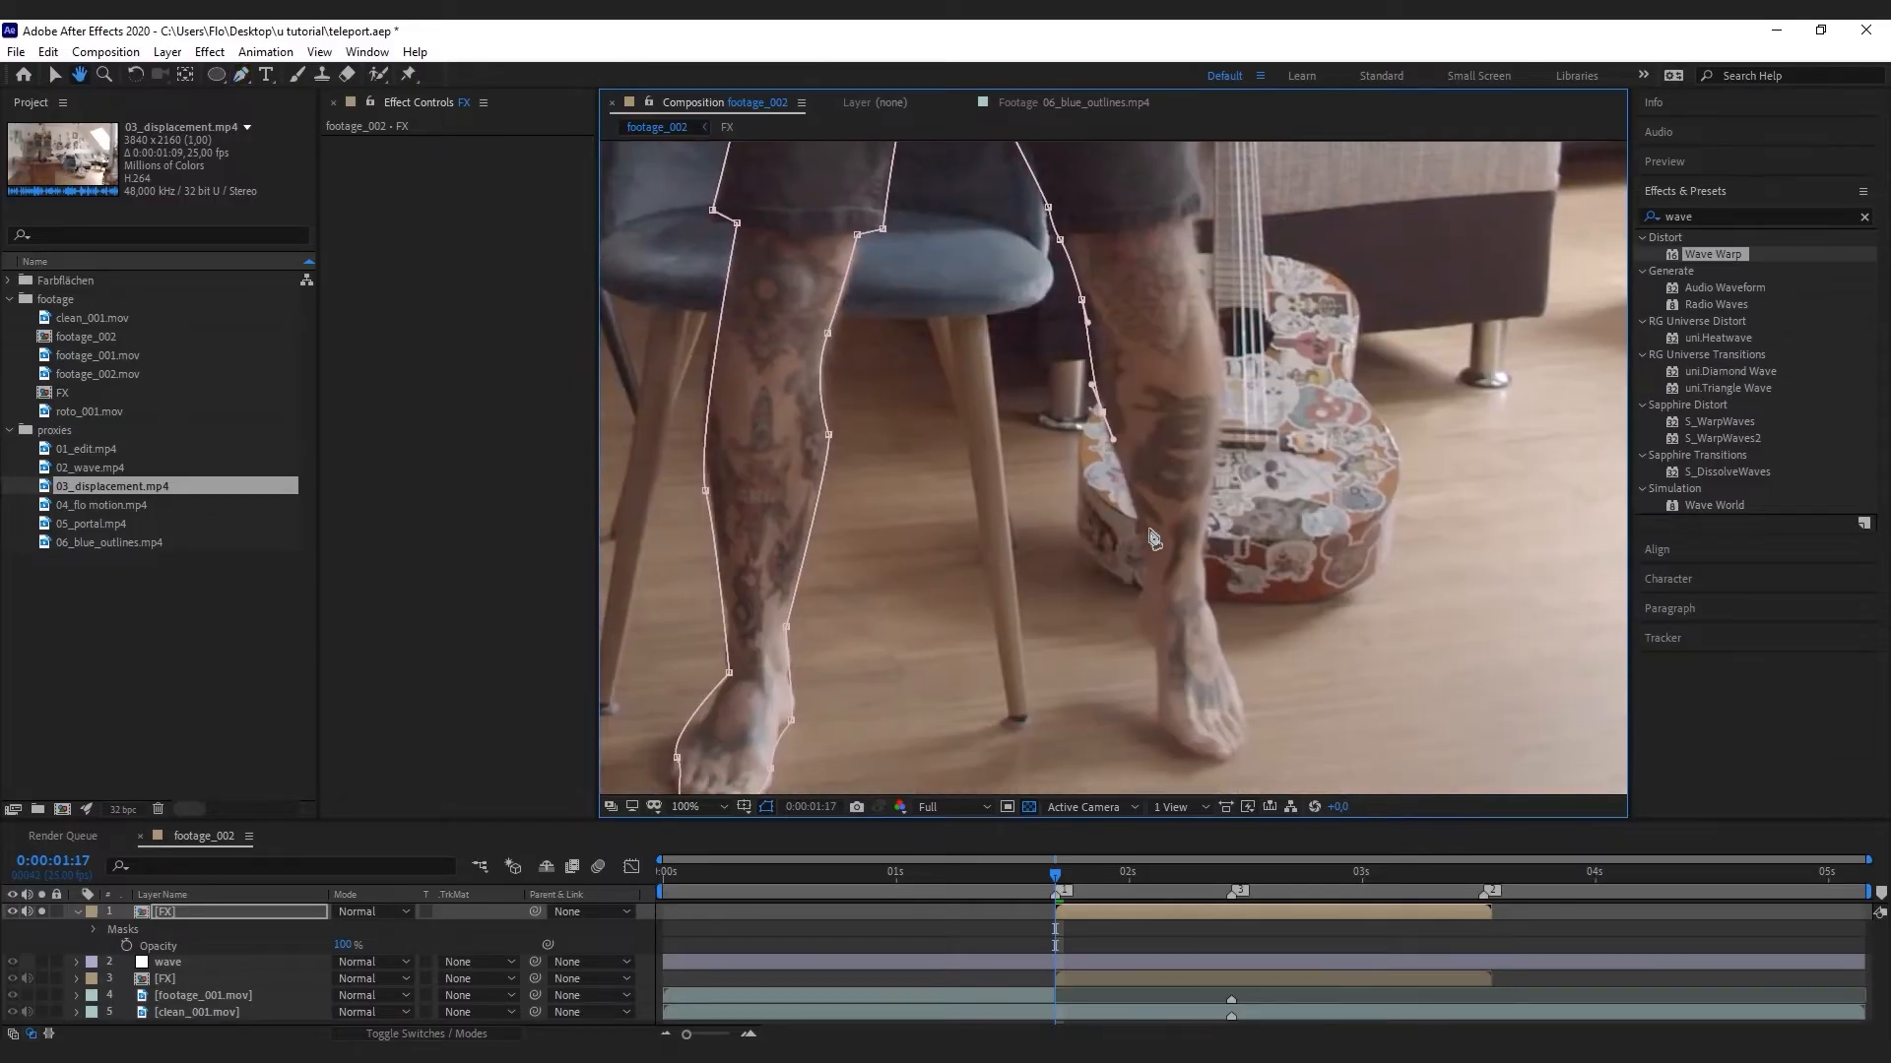
click(1143, 537)
click(1138, 608)
click(1160, 650)
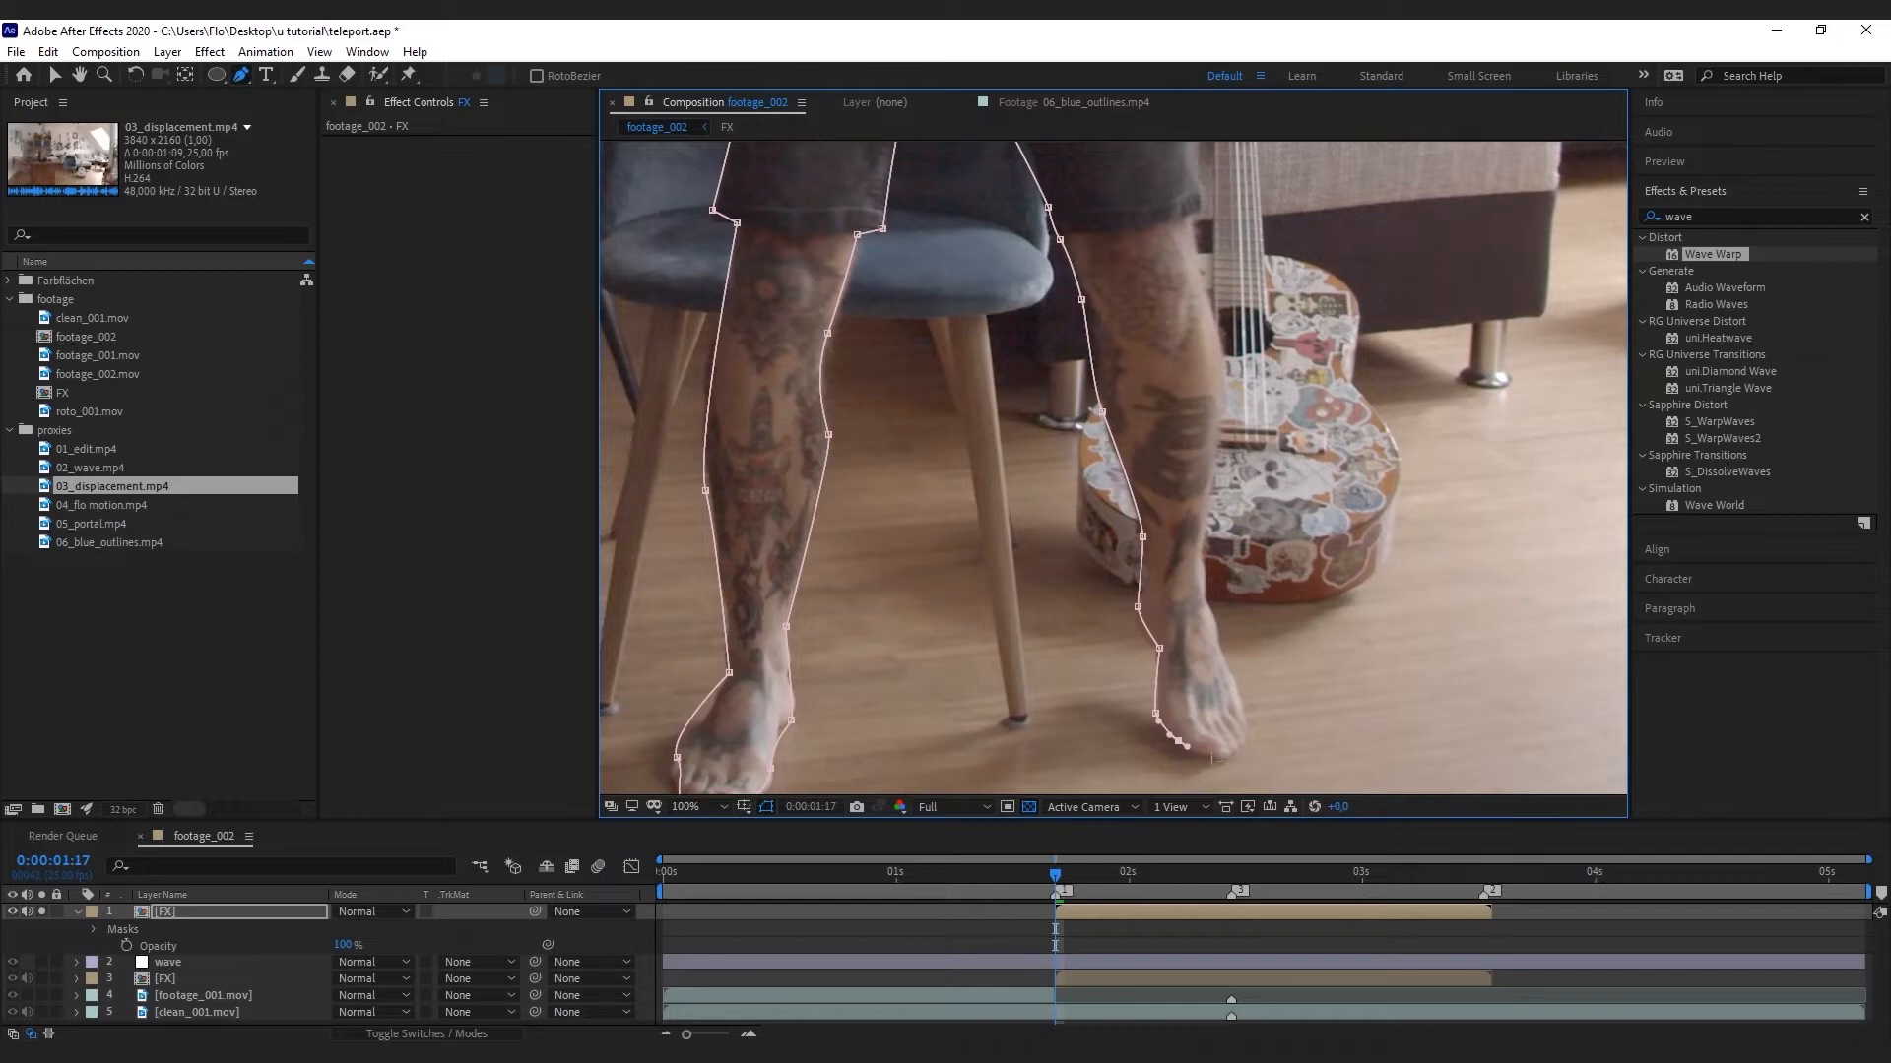
Trace the mask around the toes and back up the outer edge of the same leg to the shorts hem
click(1222, 765)
click(1235, 752)
click(1248, 735)
click(1226, 660)
click(1199, 587)
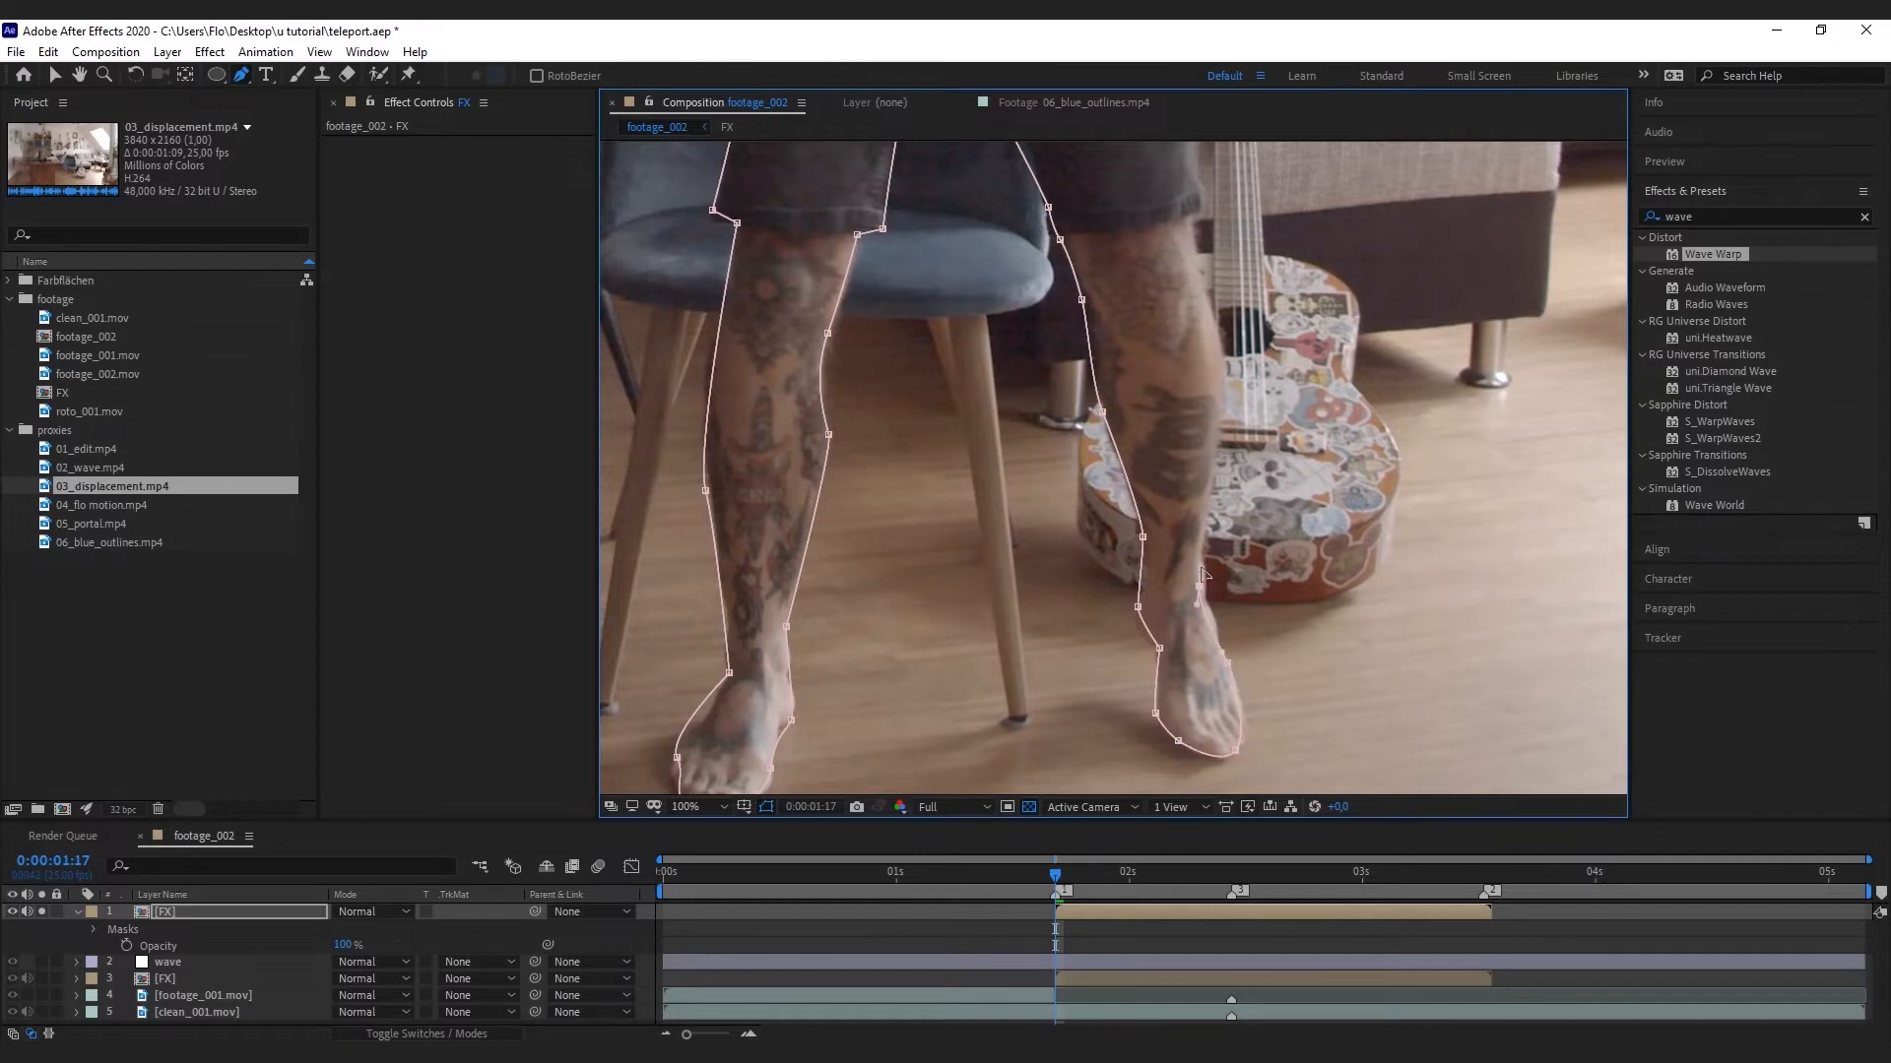
click(1222, 367)
click(1194, 225)
Continue the mask path around the hem corner, up the outer shorts edge and around the adjacent hand
drag(1215, 206, 1246, 512)
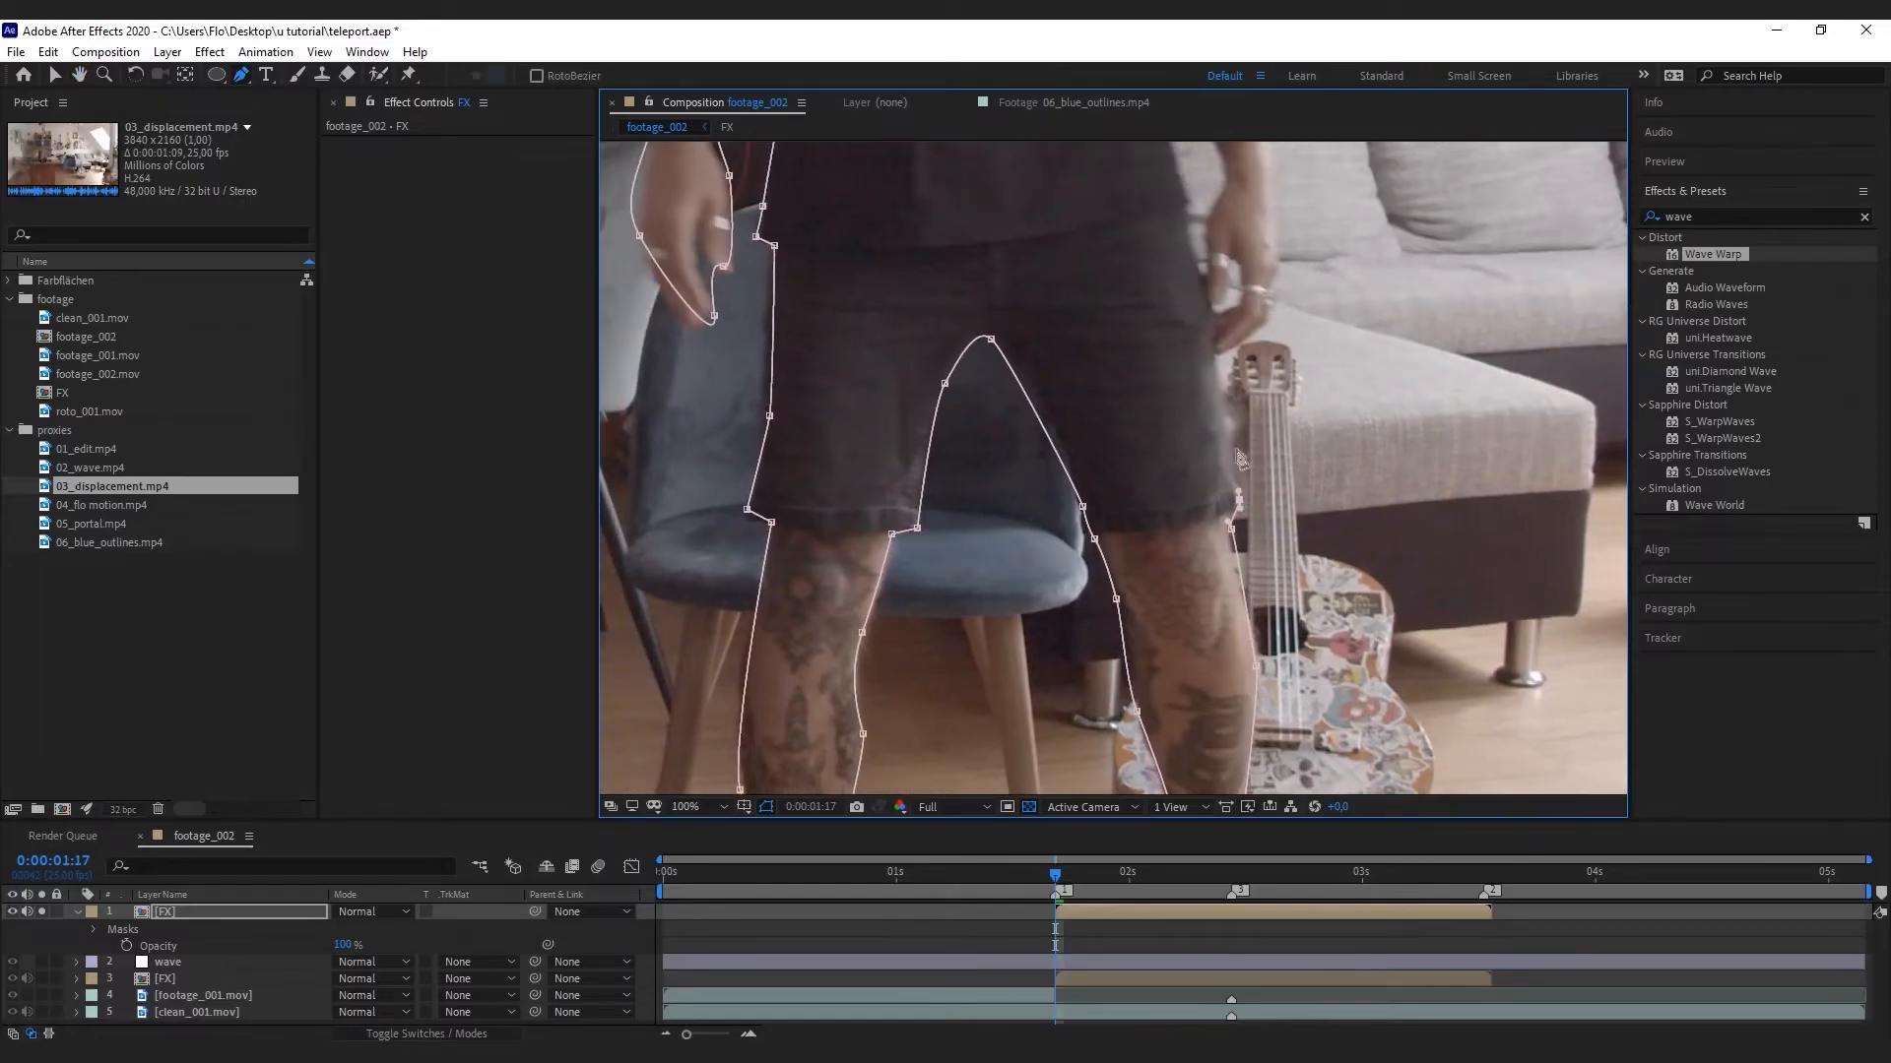
click(1219, 402)
click(1217, 353)
drag(1217, 354, 1218, 519)
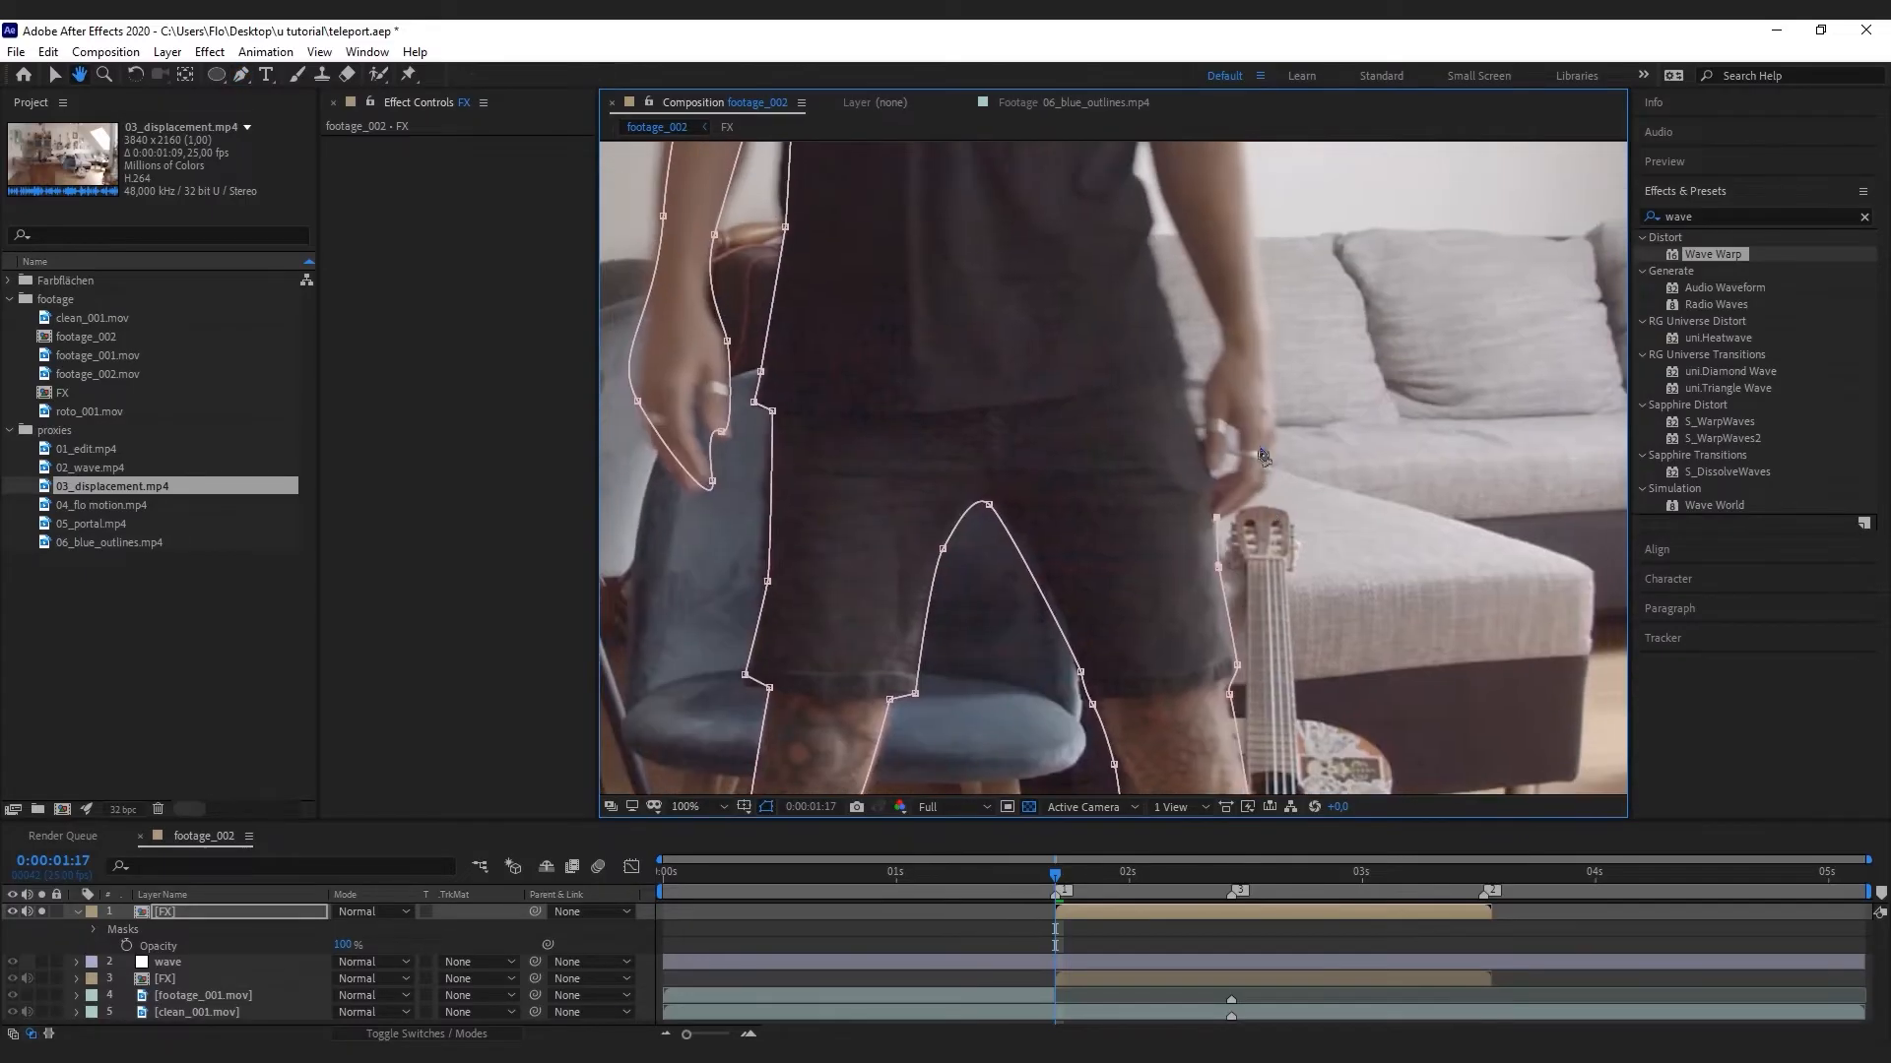
click(1272, 428)
Trace the mask up the outer arm, around the sleeve hem and up to the shoulder on the same side
drag(1262, 325, 1268, 635)
click(1193, 258)
drag(1207, 203, 1217, 372)
click(1177, 251)
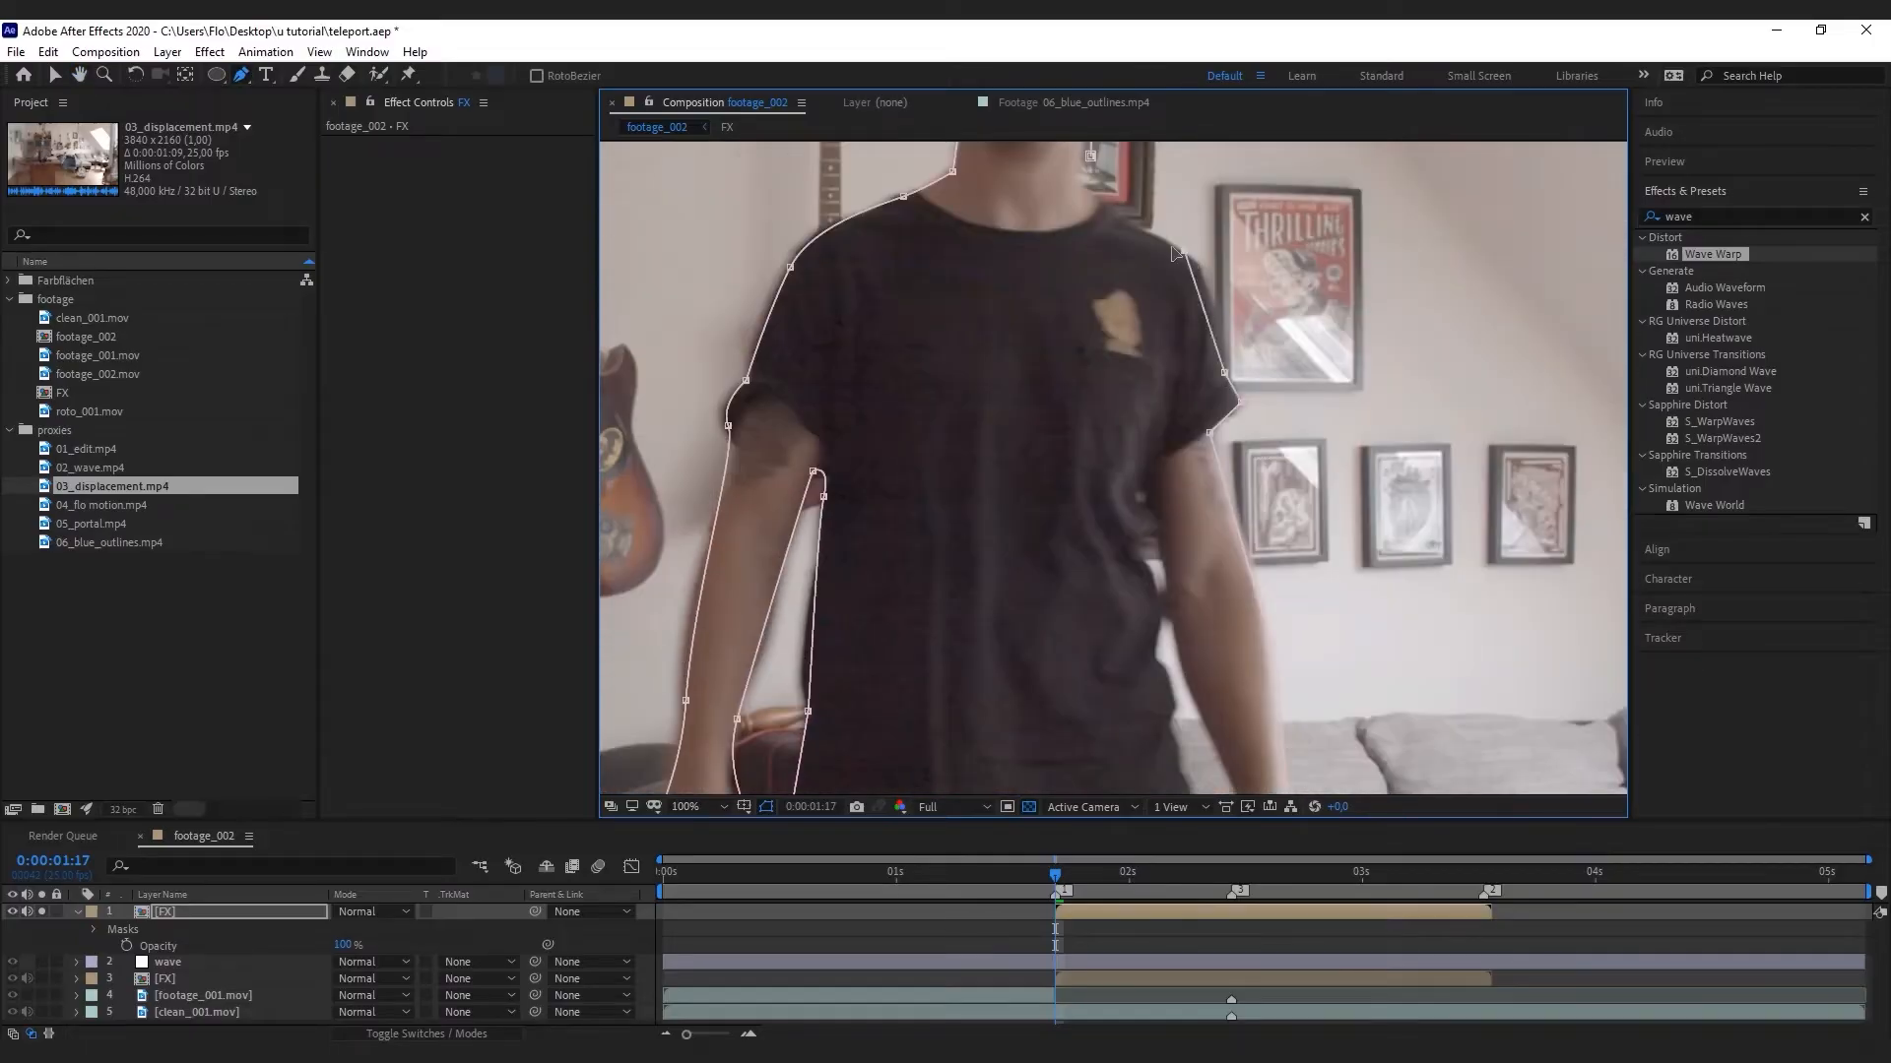
drag(1176, 251, 1199, 343)
Trace the mask along the shoulder and neck and close it at its starting point
click(1106, 287)
click(1089, 262)
click(1105, 247)
scroll(1232, 650, down, 3)
drag(1231, 650, 1237, 563)
key(g)
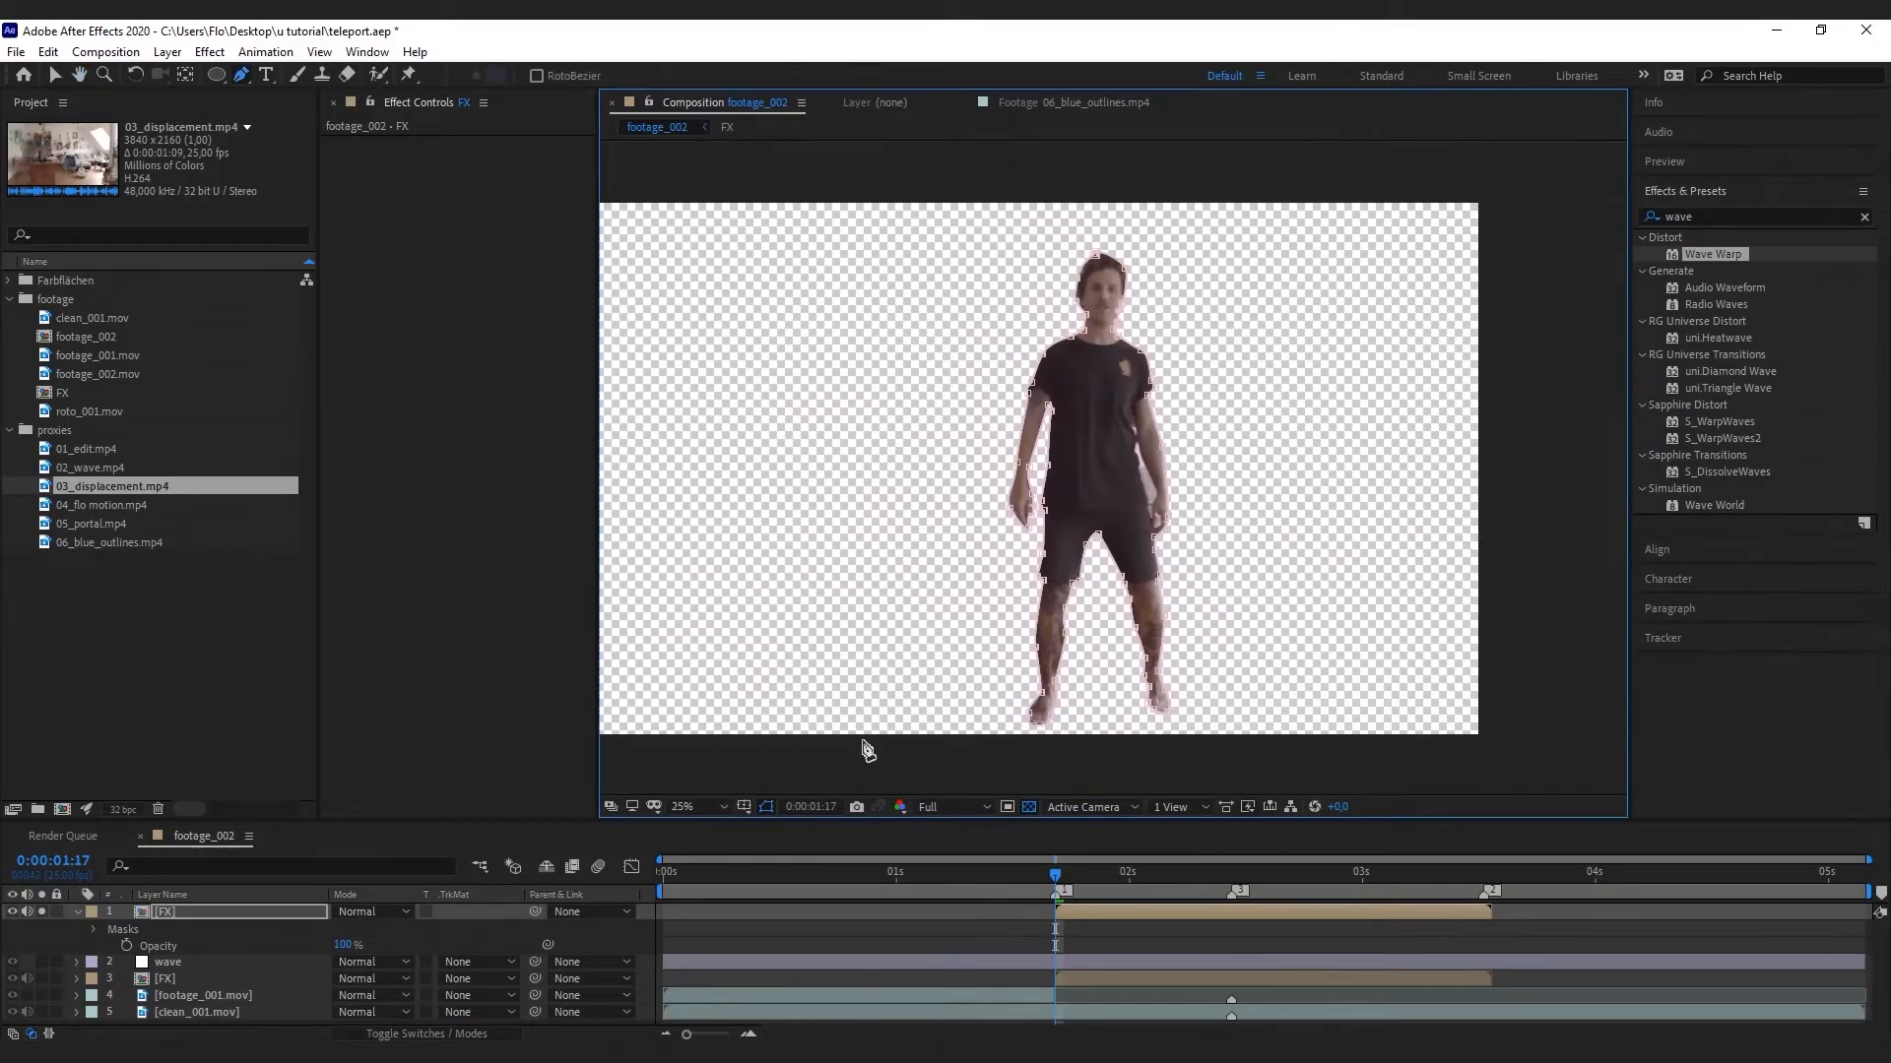
Reveal the Mask Path of Mask 1 on the upper FX layer and start keyframing it at 0:00:01:17
click(258, 912)
key(m)
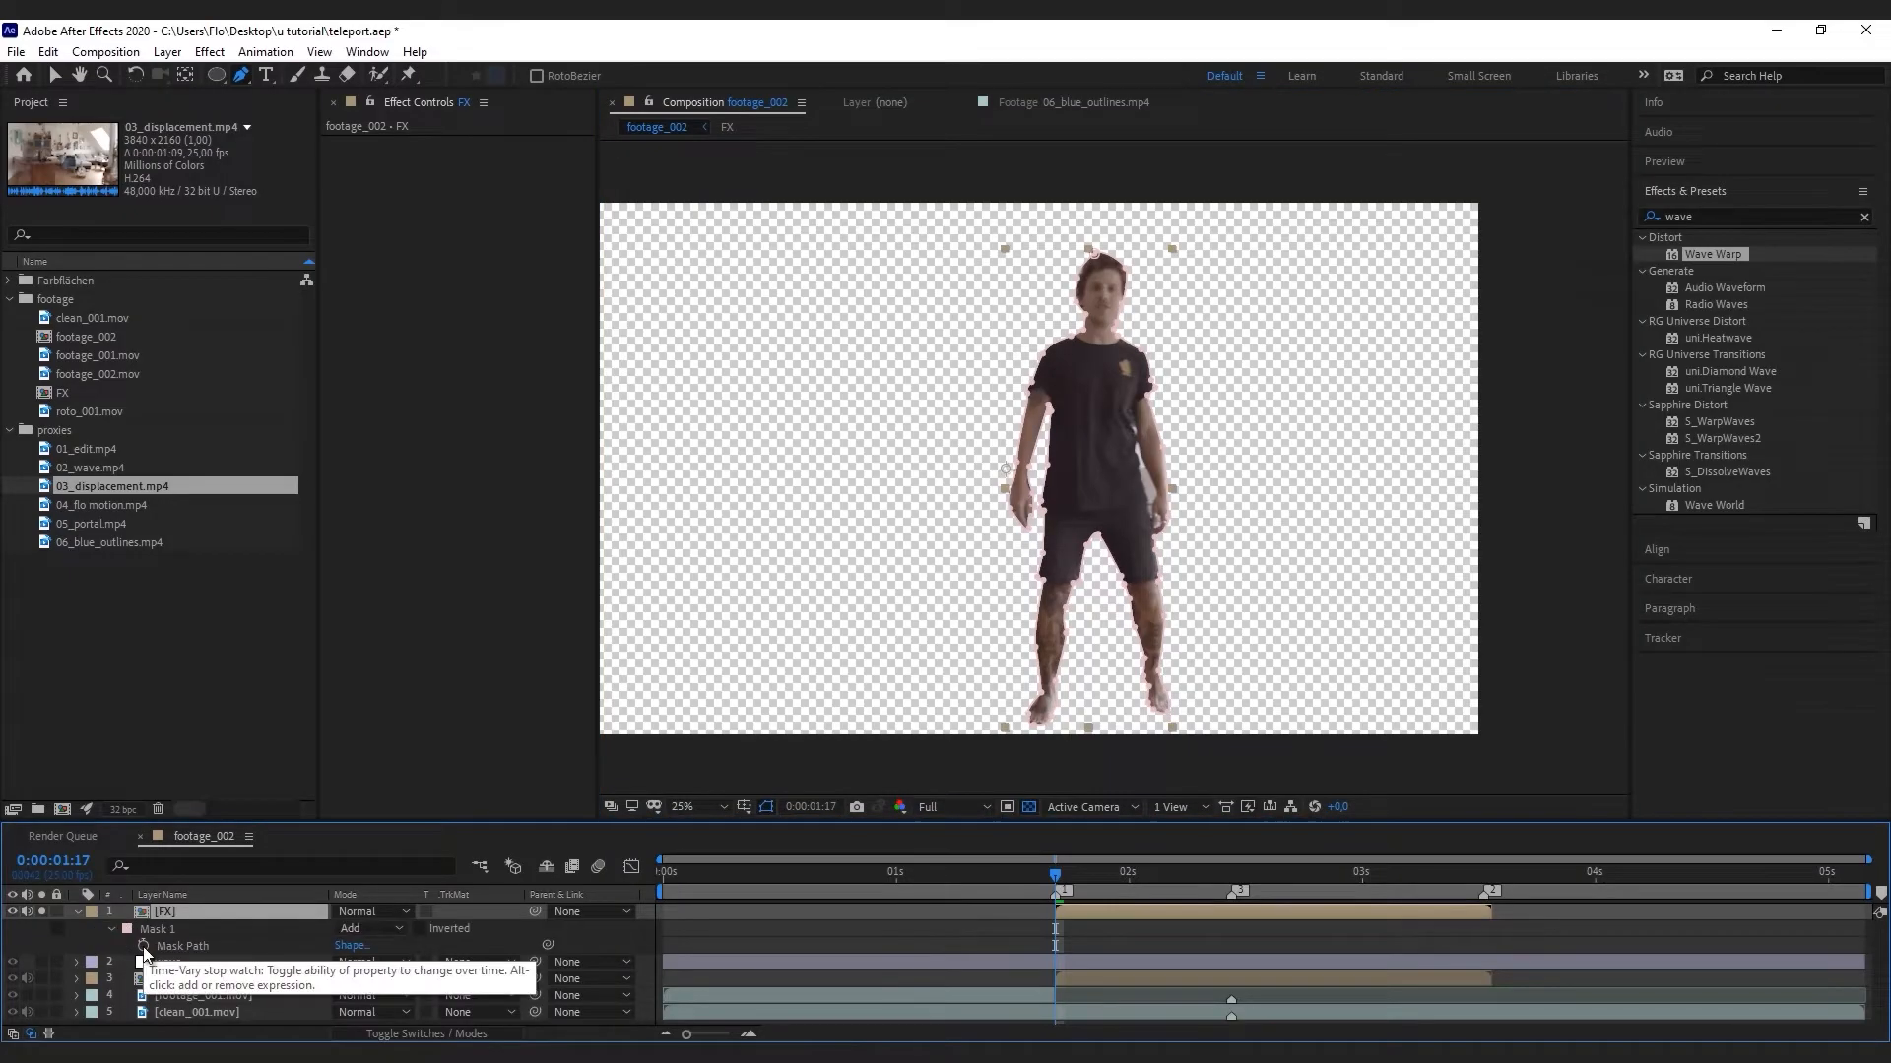
click(143, 947)
At 0:00:01:21, shift the mask points around the head and the arm on the image's left side to follow the person
click(1064, 883)
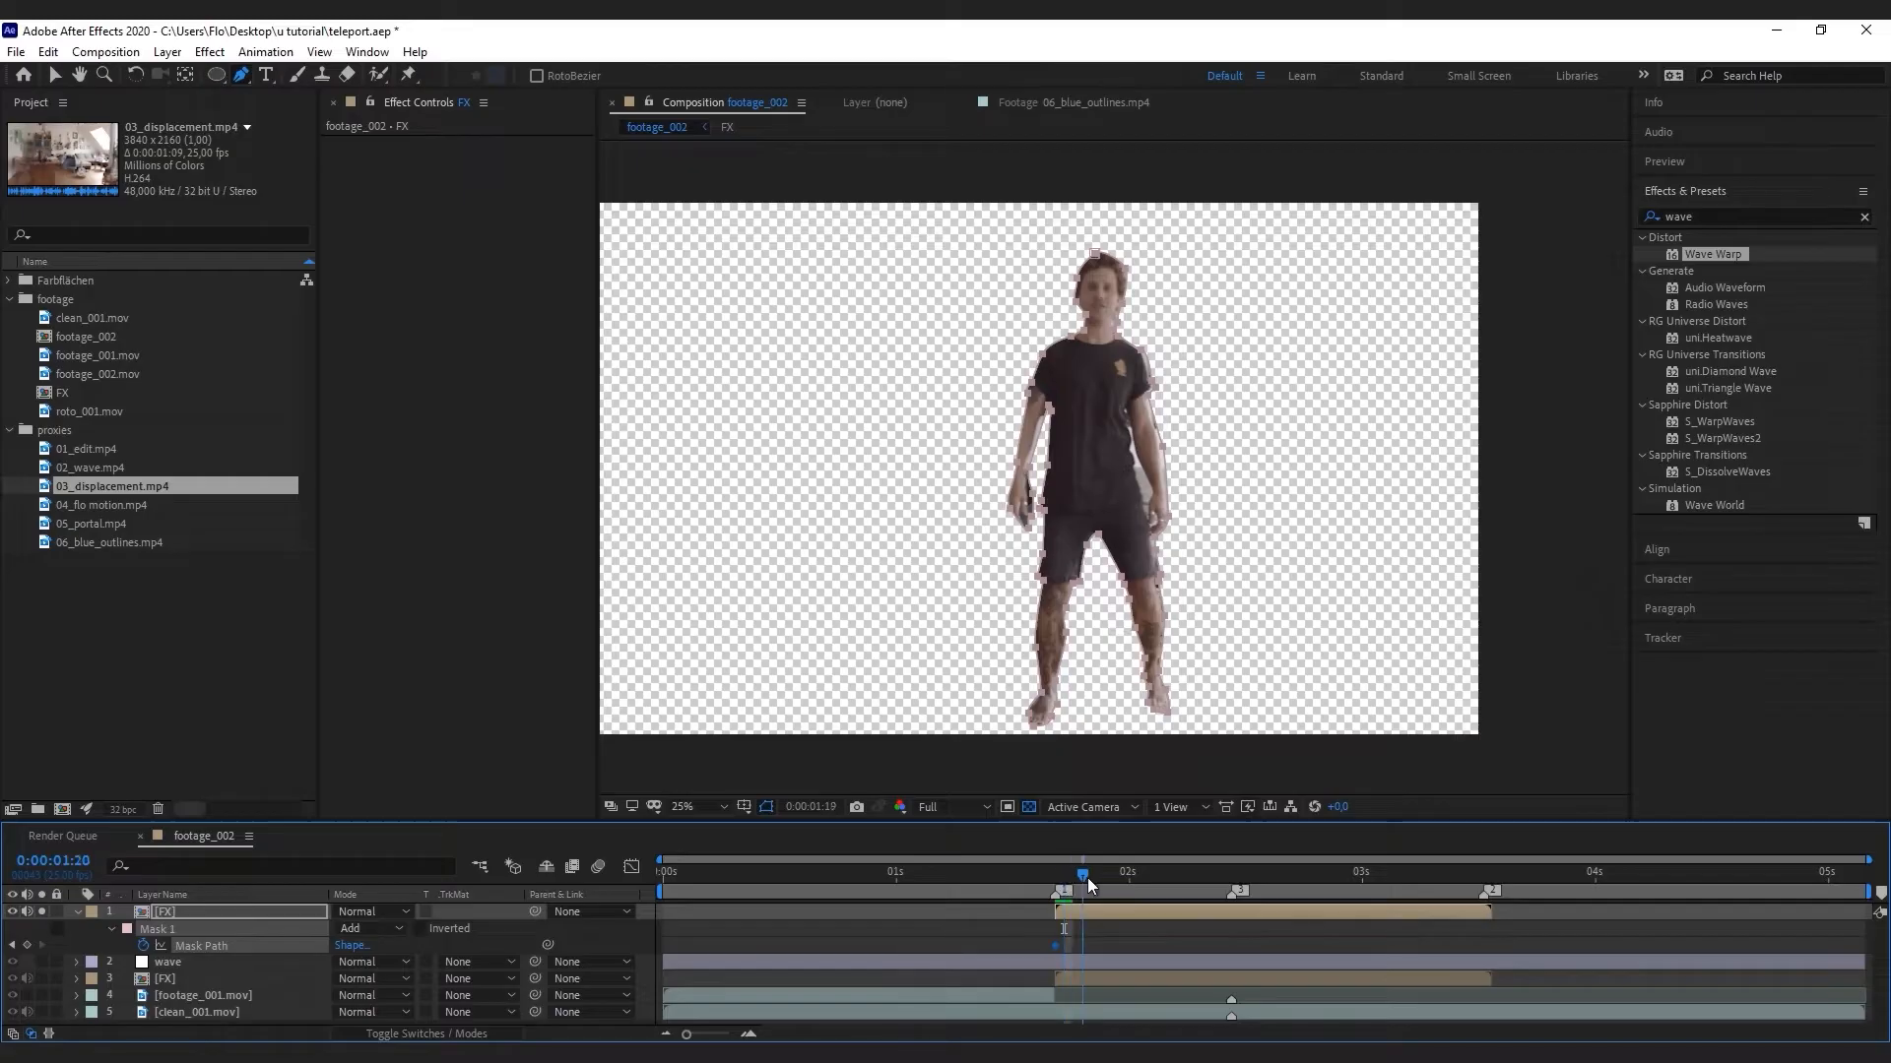
click(1095, 878)
key(v)
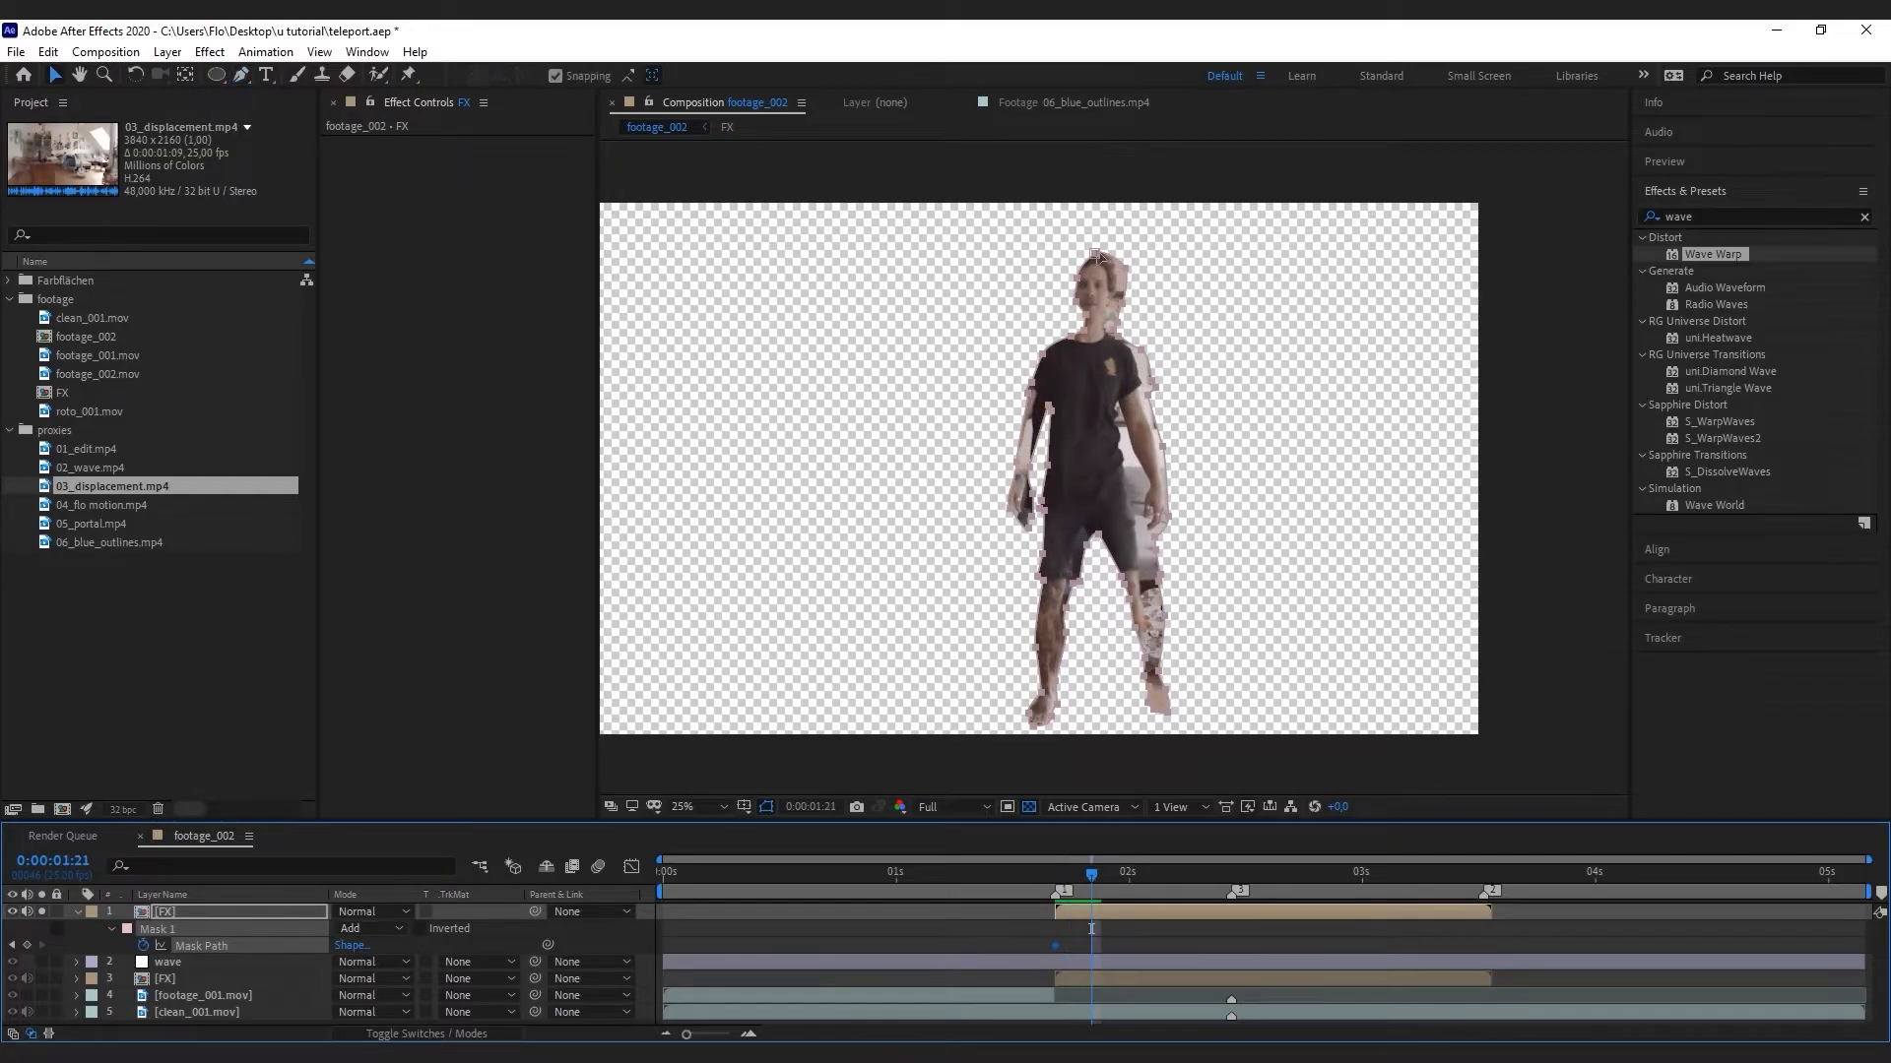
drag(1062, 245, 1104, 324)
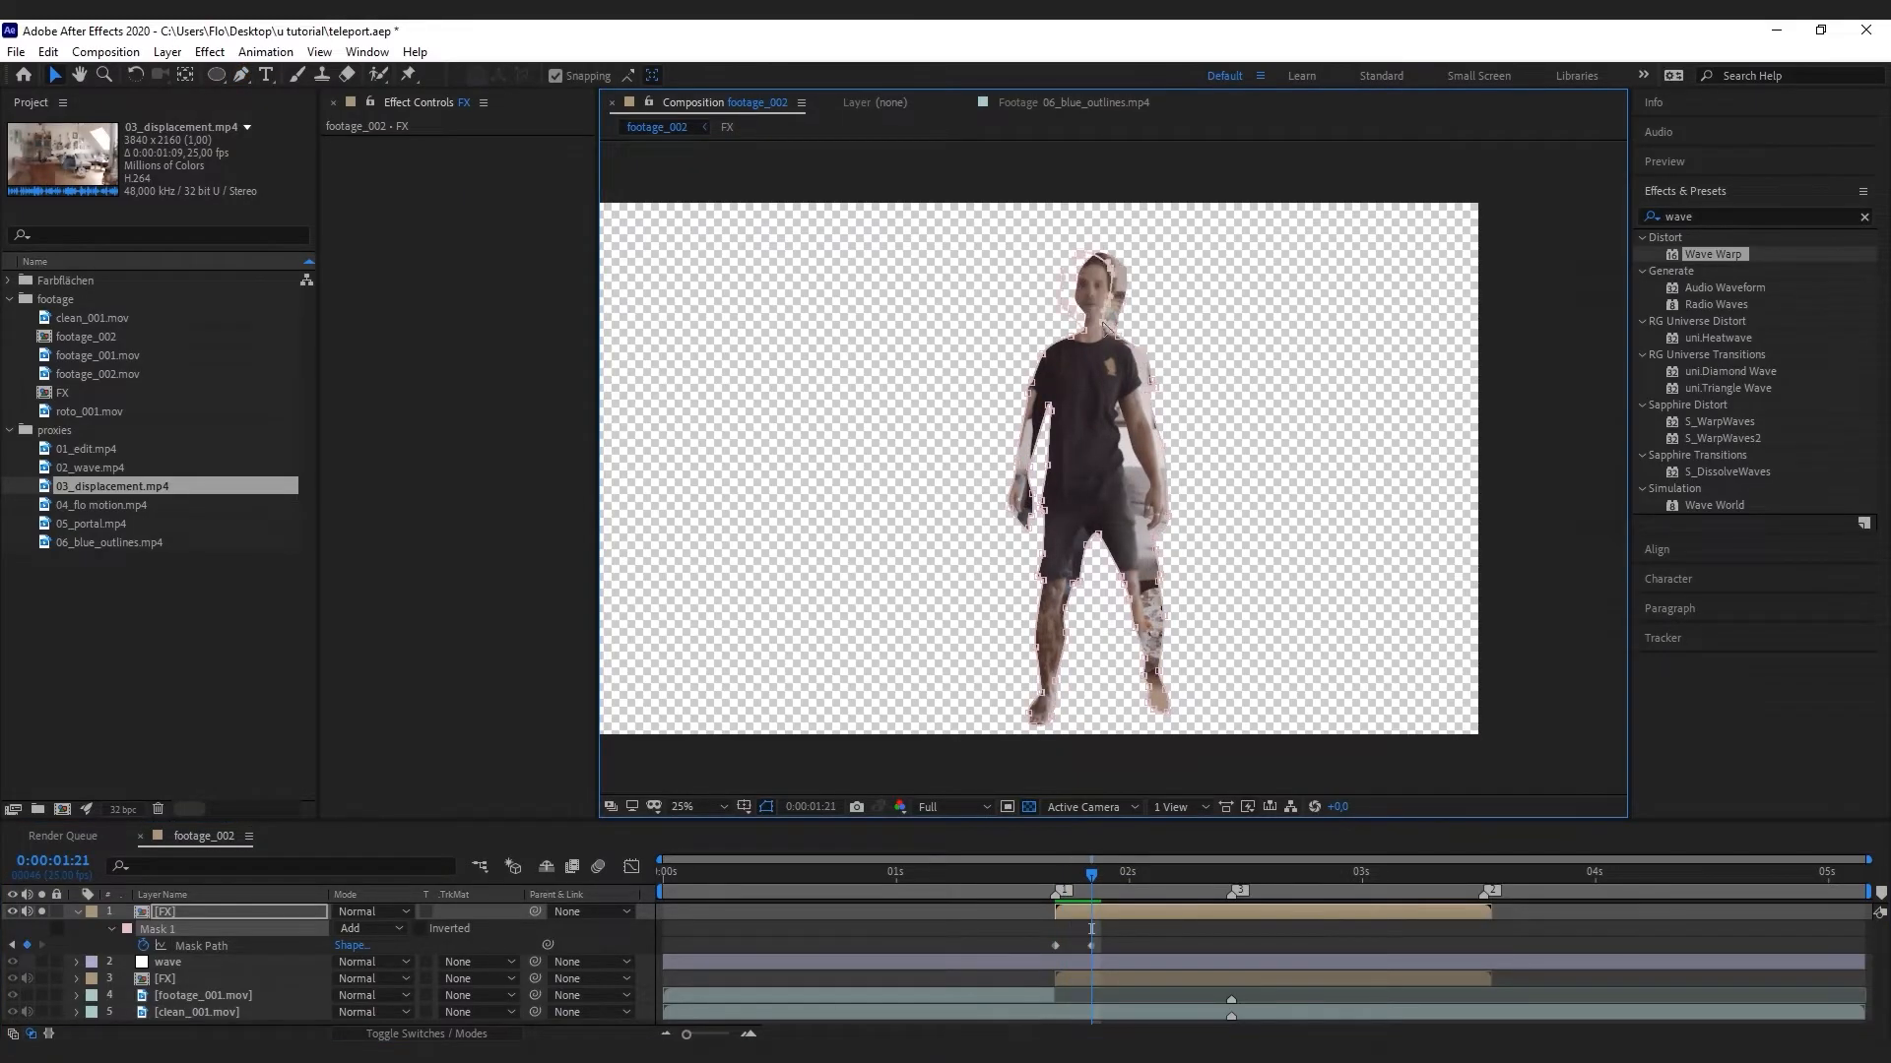
drag(931, 382, 1034, 534)
scroll(1034, 535, up, 1)
drag(825, 364, 970, 591)
drag(930, 483, 897, 482)
scroll(1231, 698, down, 1)
click(1230, 697)
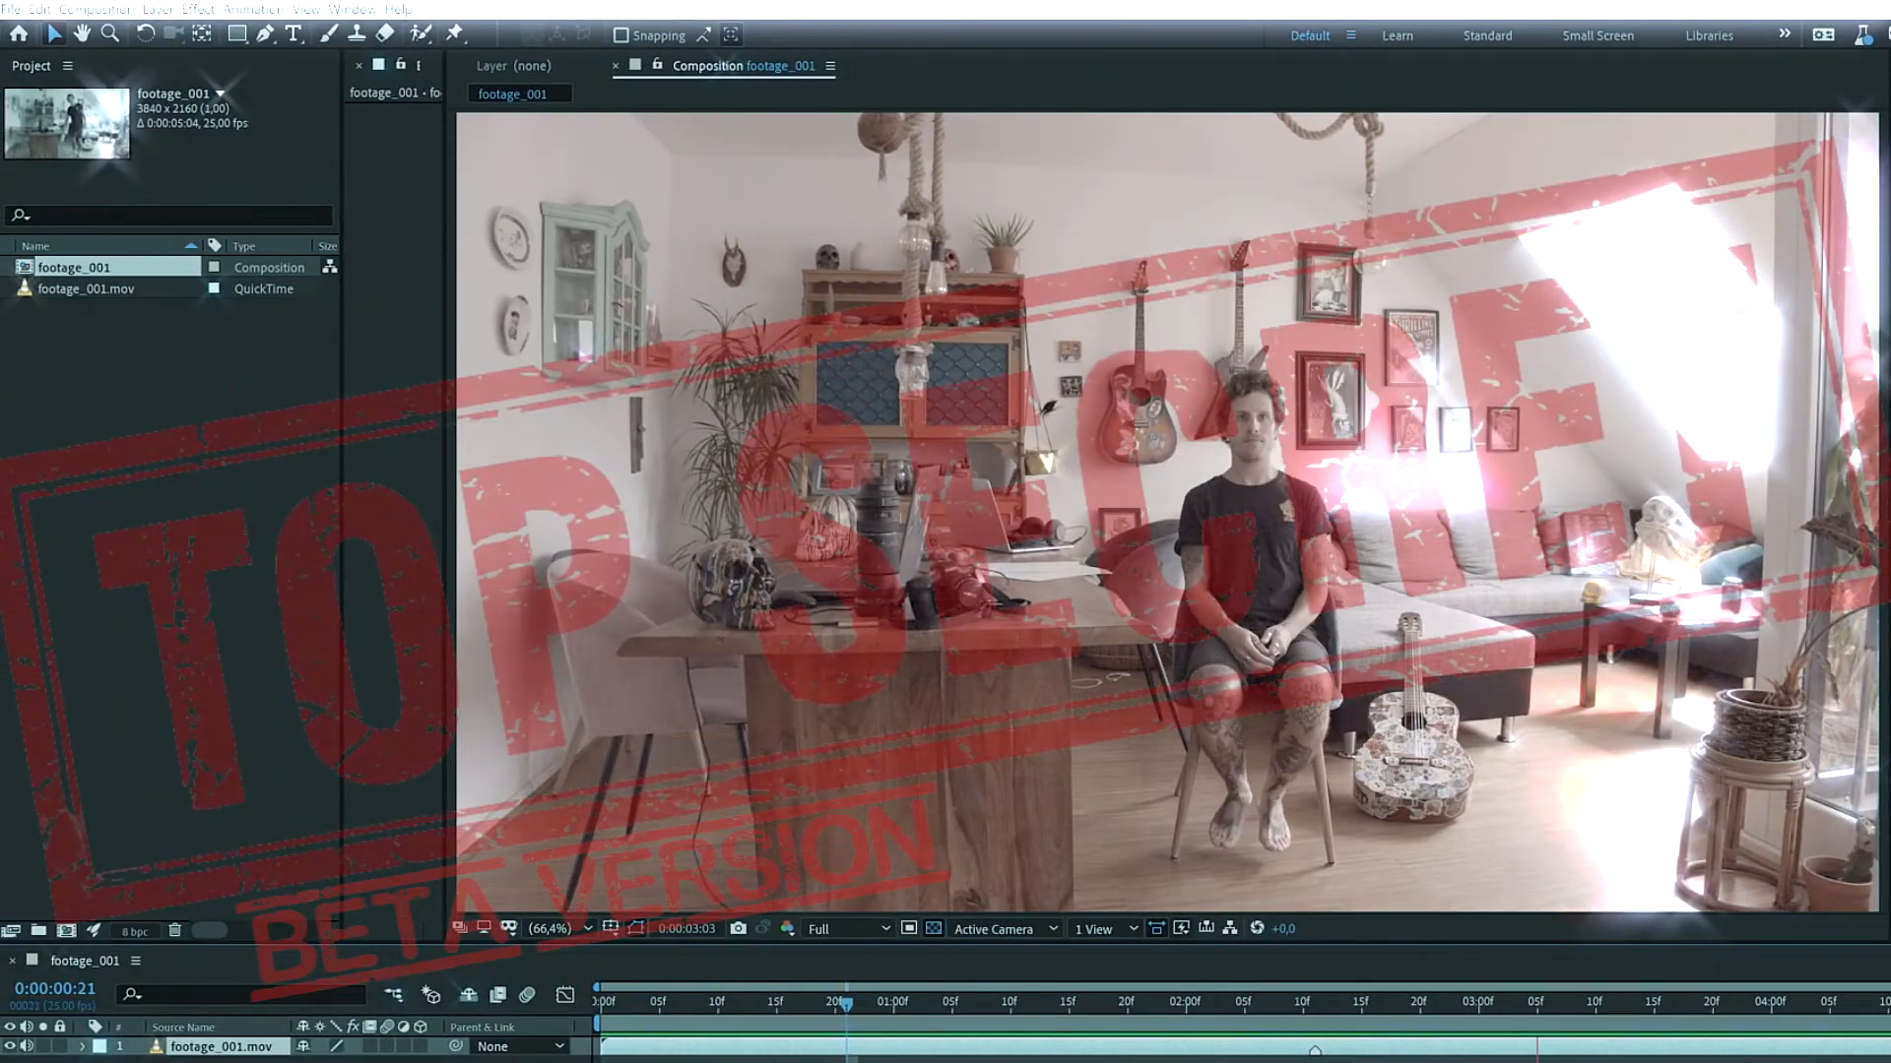
In the footage_001 composition, find a frame with the person standing, open footage_001.mov as a layer and activate the Roto Brush Tool
key(space)
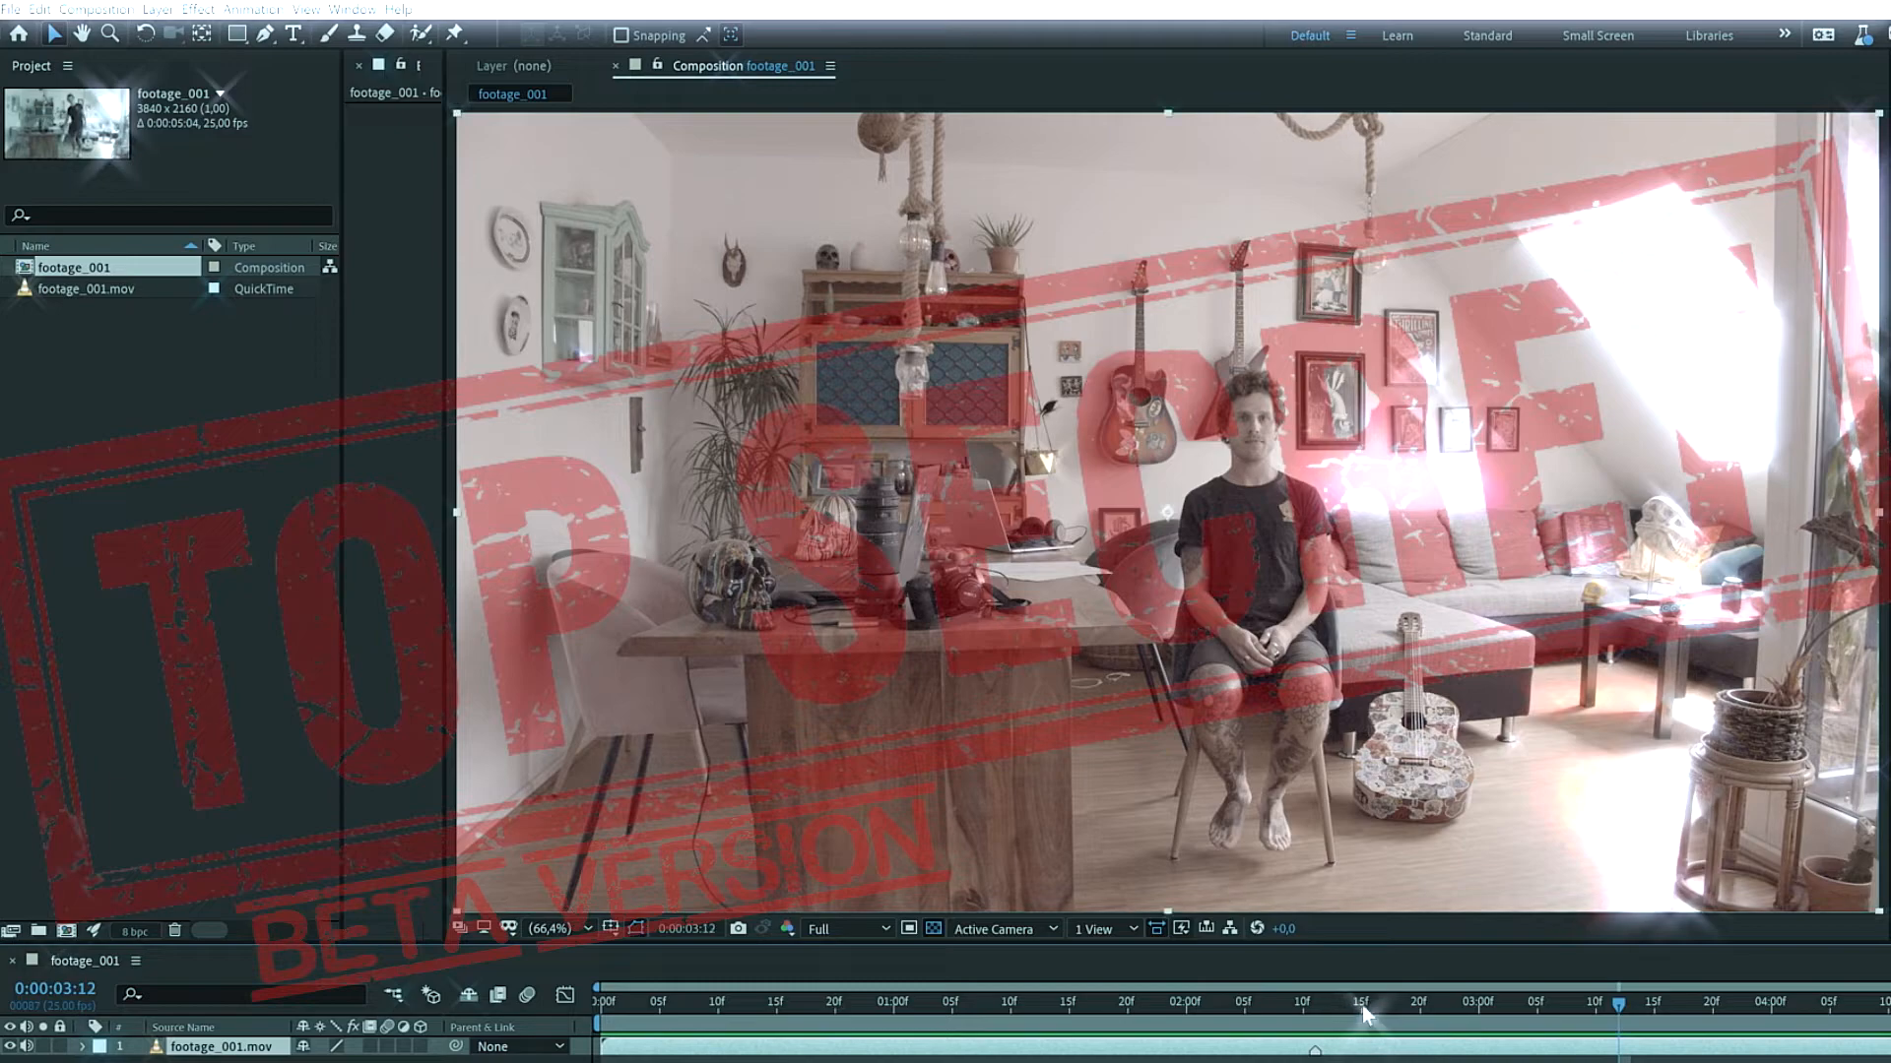
drag(1362, 1006, 1146, 1012)
double_click(1254, 438)
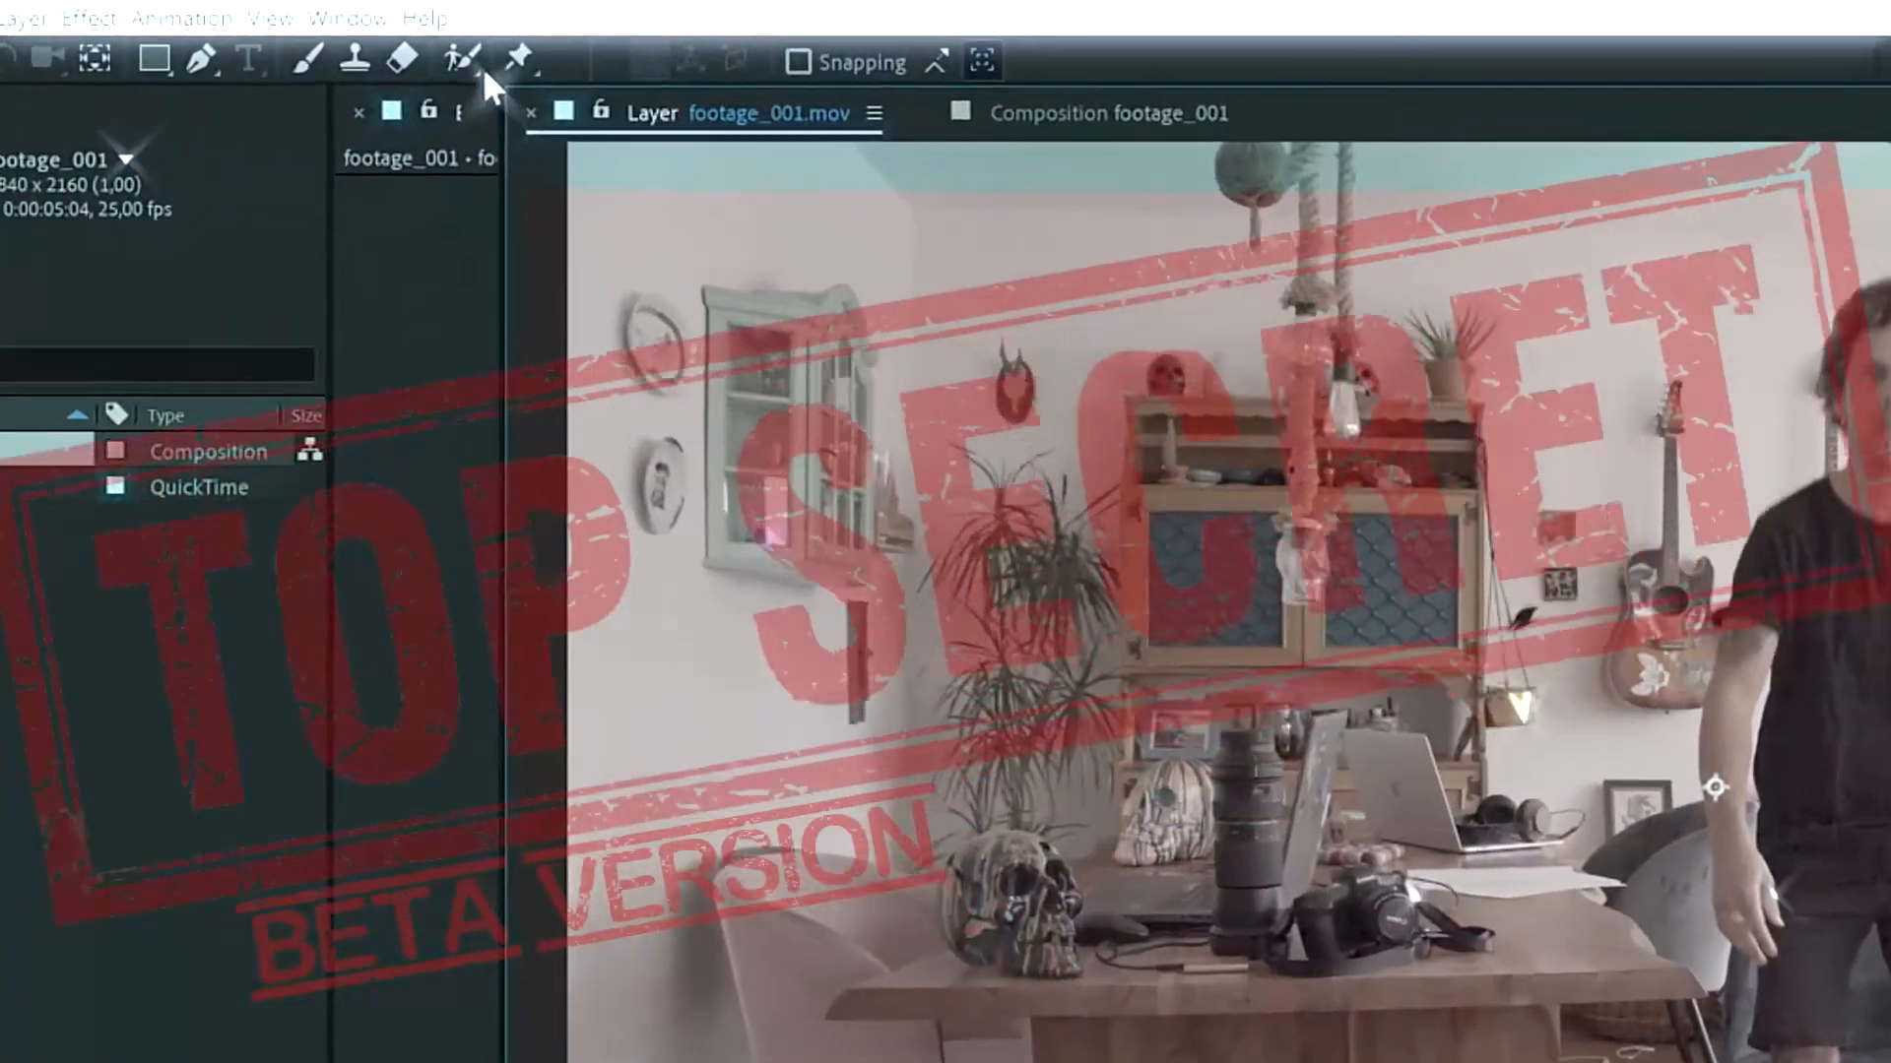
click(480, 67)
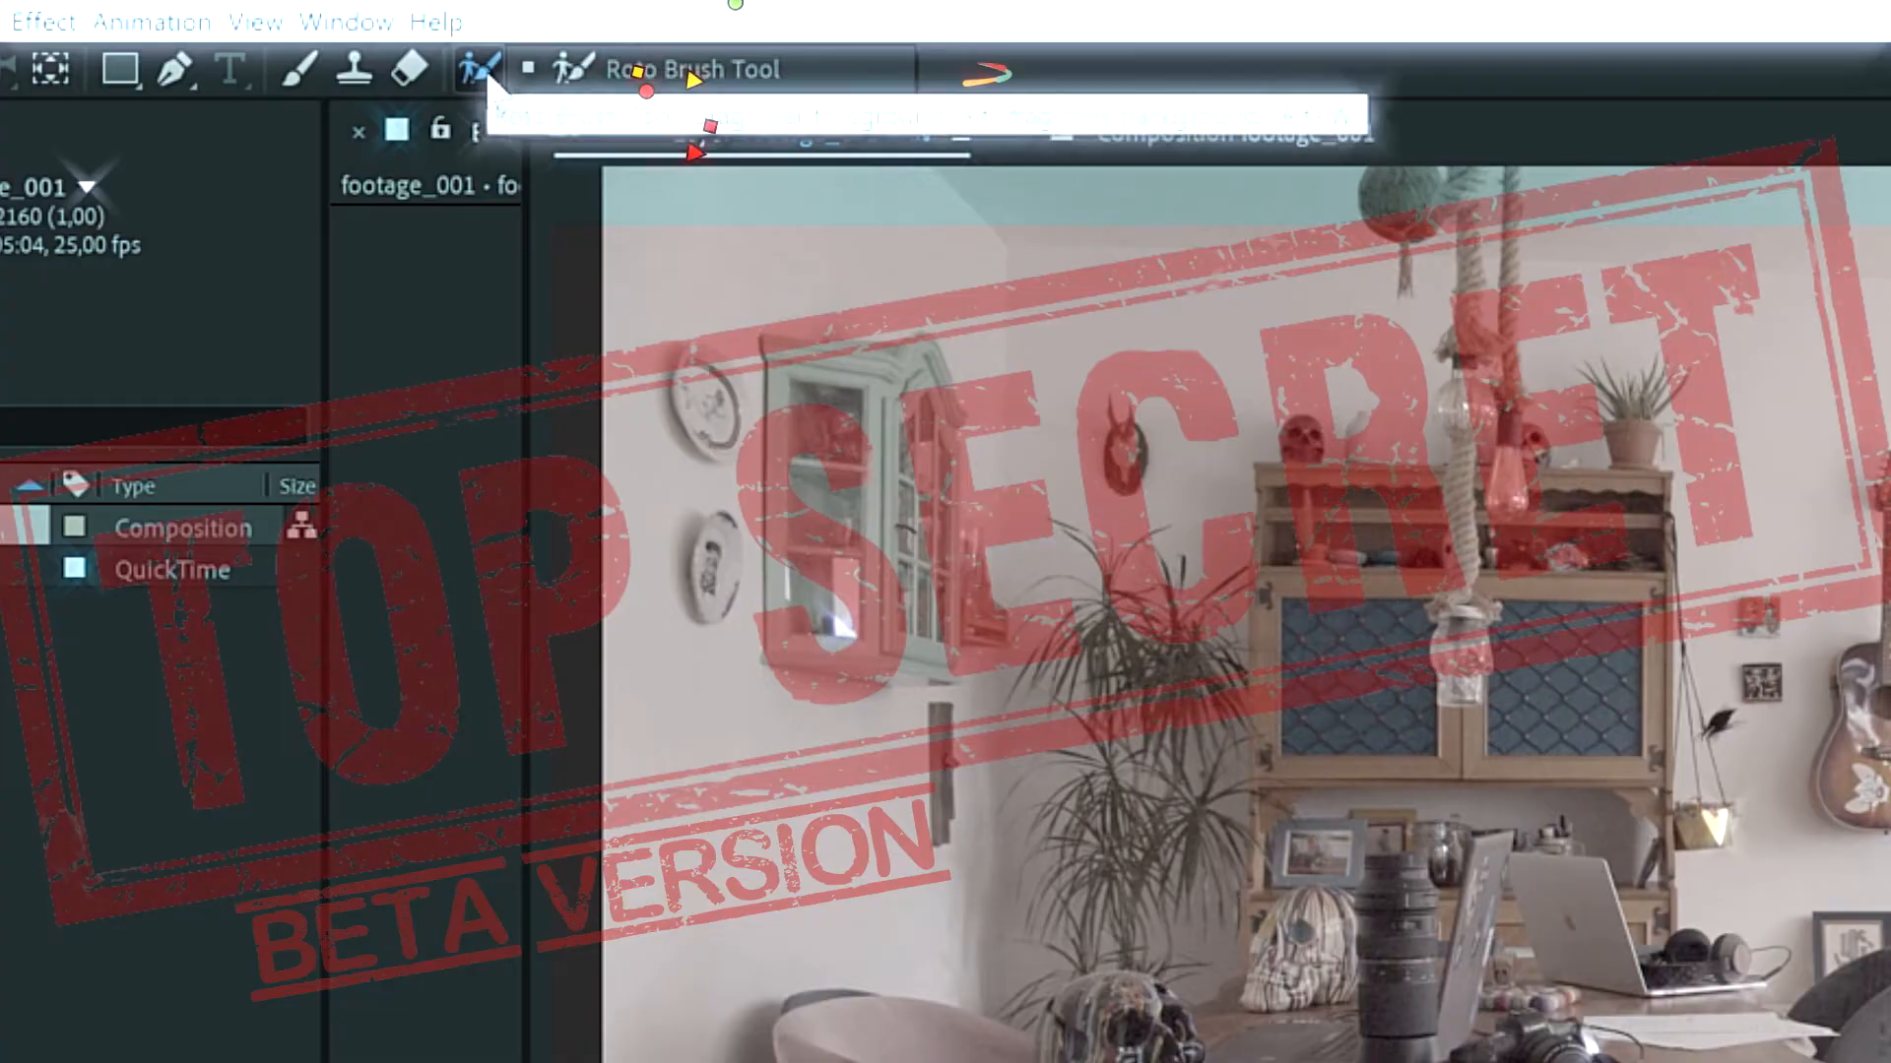
click(783, 73)
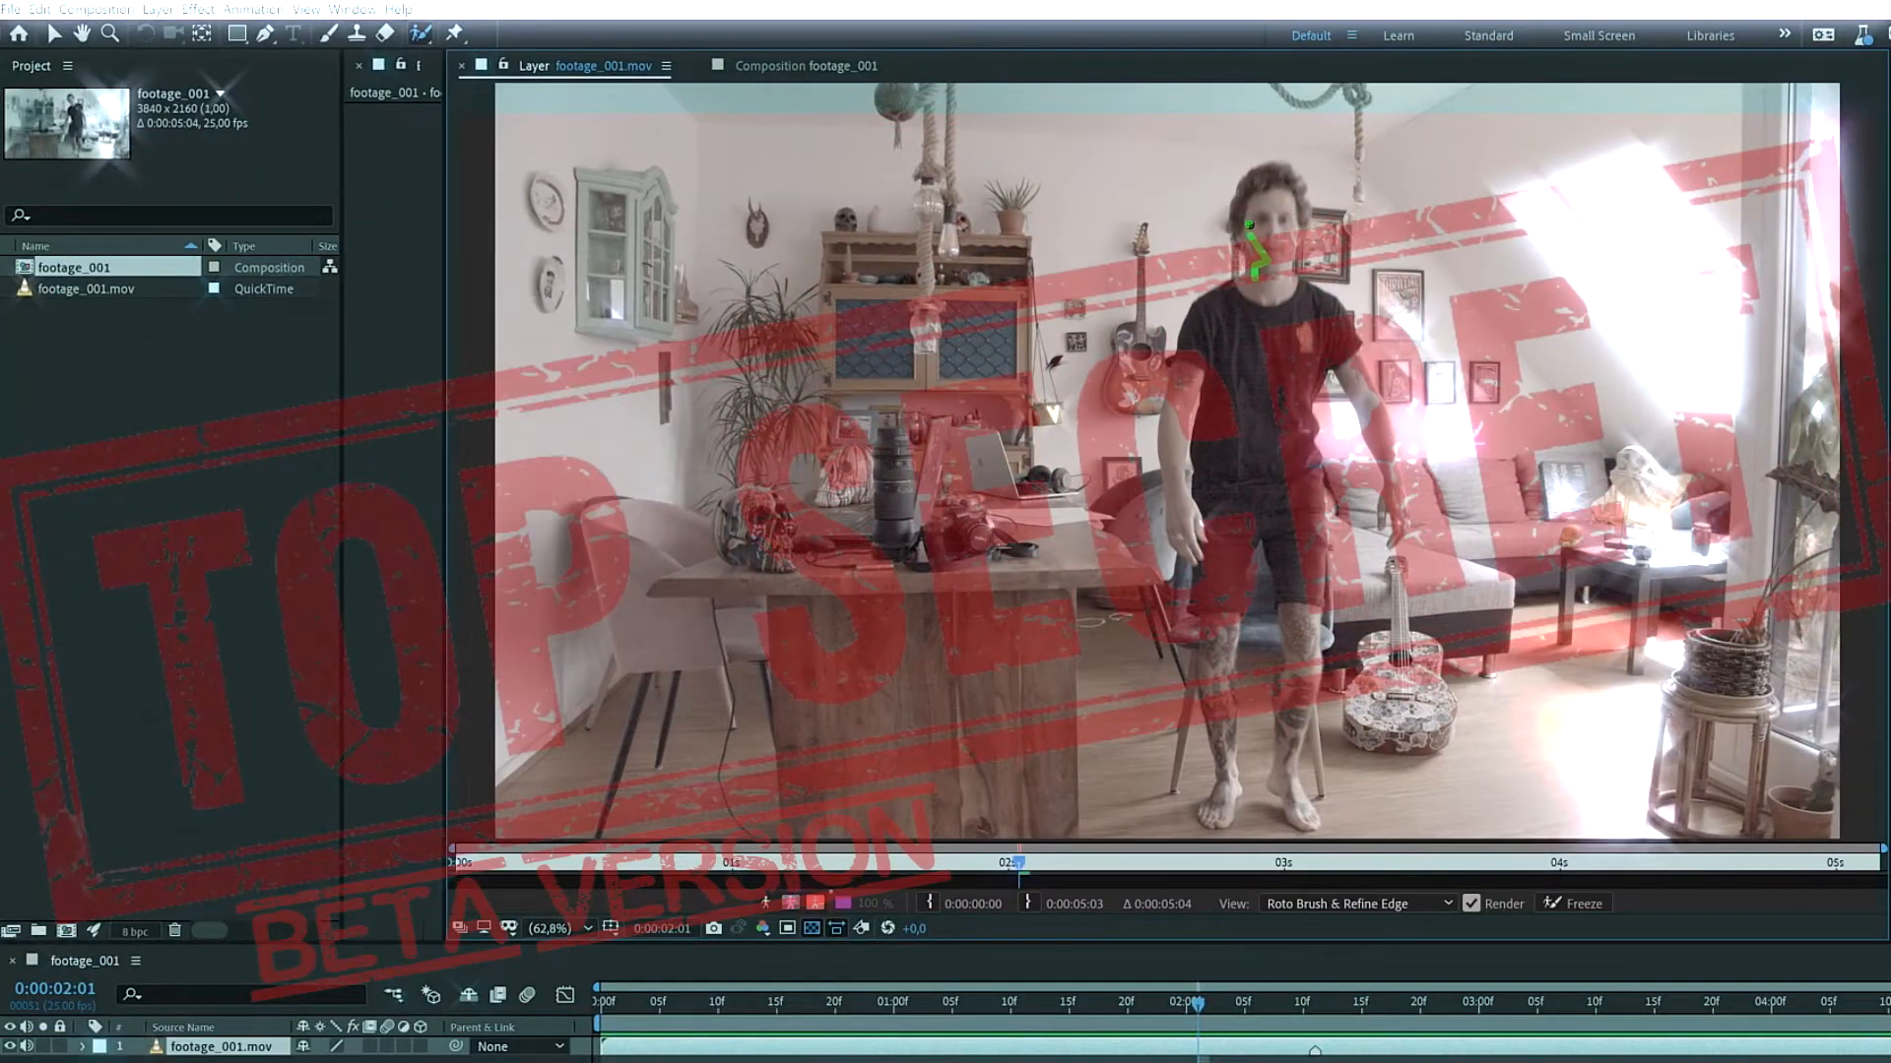
Paint Roto Brush foreground strokes over the person's head and body at 0:00:02:01 and switch the matte display
drag(1248, 224, 1287, 185)
mouse_move(1295, 293)
mouse_down()
mouse_move(1384, 460)
mouse_move(1294, 464)
mouse_move(1297, 796)
mouse_move(1294, 702)
mouse_move(1224, 678)
mouse_move(1226, 788)
mouse_move(1207, 561)
mouse_move(1241, 312)
mouse_move(1211, 310)
mouse_move(1171, 428)
mouse_move(1188, 547)
mouse_up()
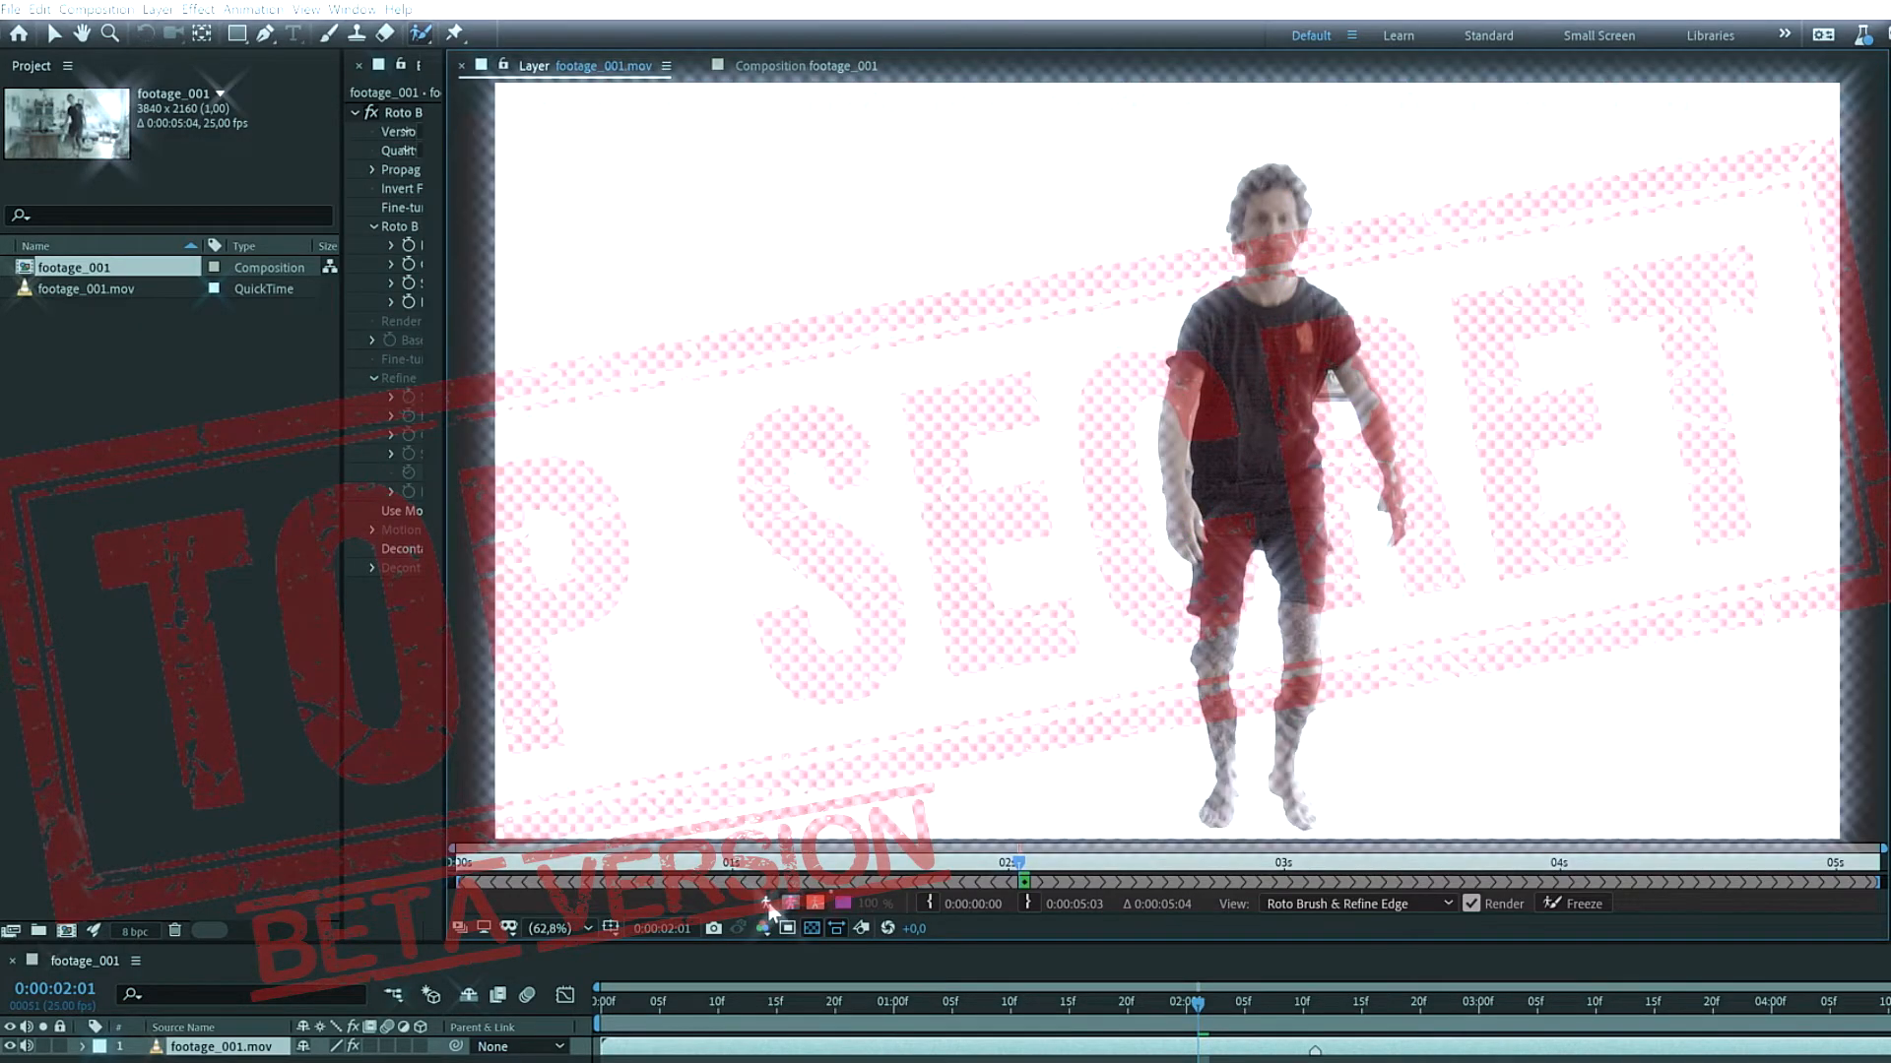
click(767, 903)
click(767, 903)
Propagate the Roto Brush selection frame by frame from 0:00:02:01 to 0:00:02:14, checking the person's cutout
key(Page_Down)
key(Page_Down)
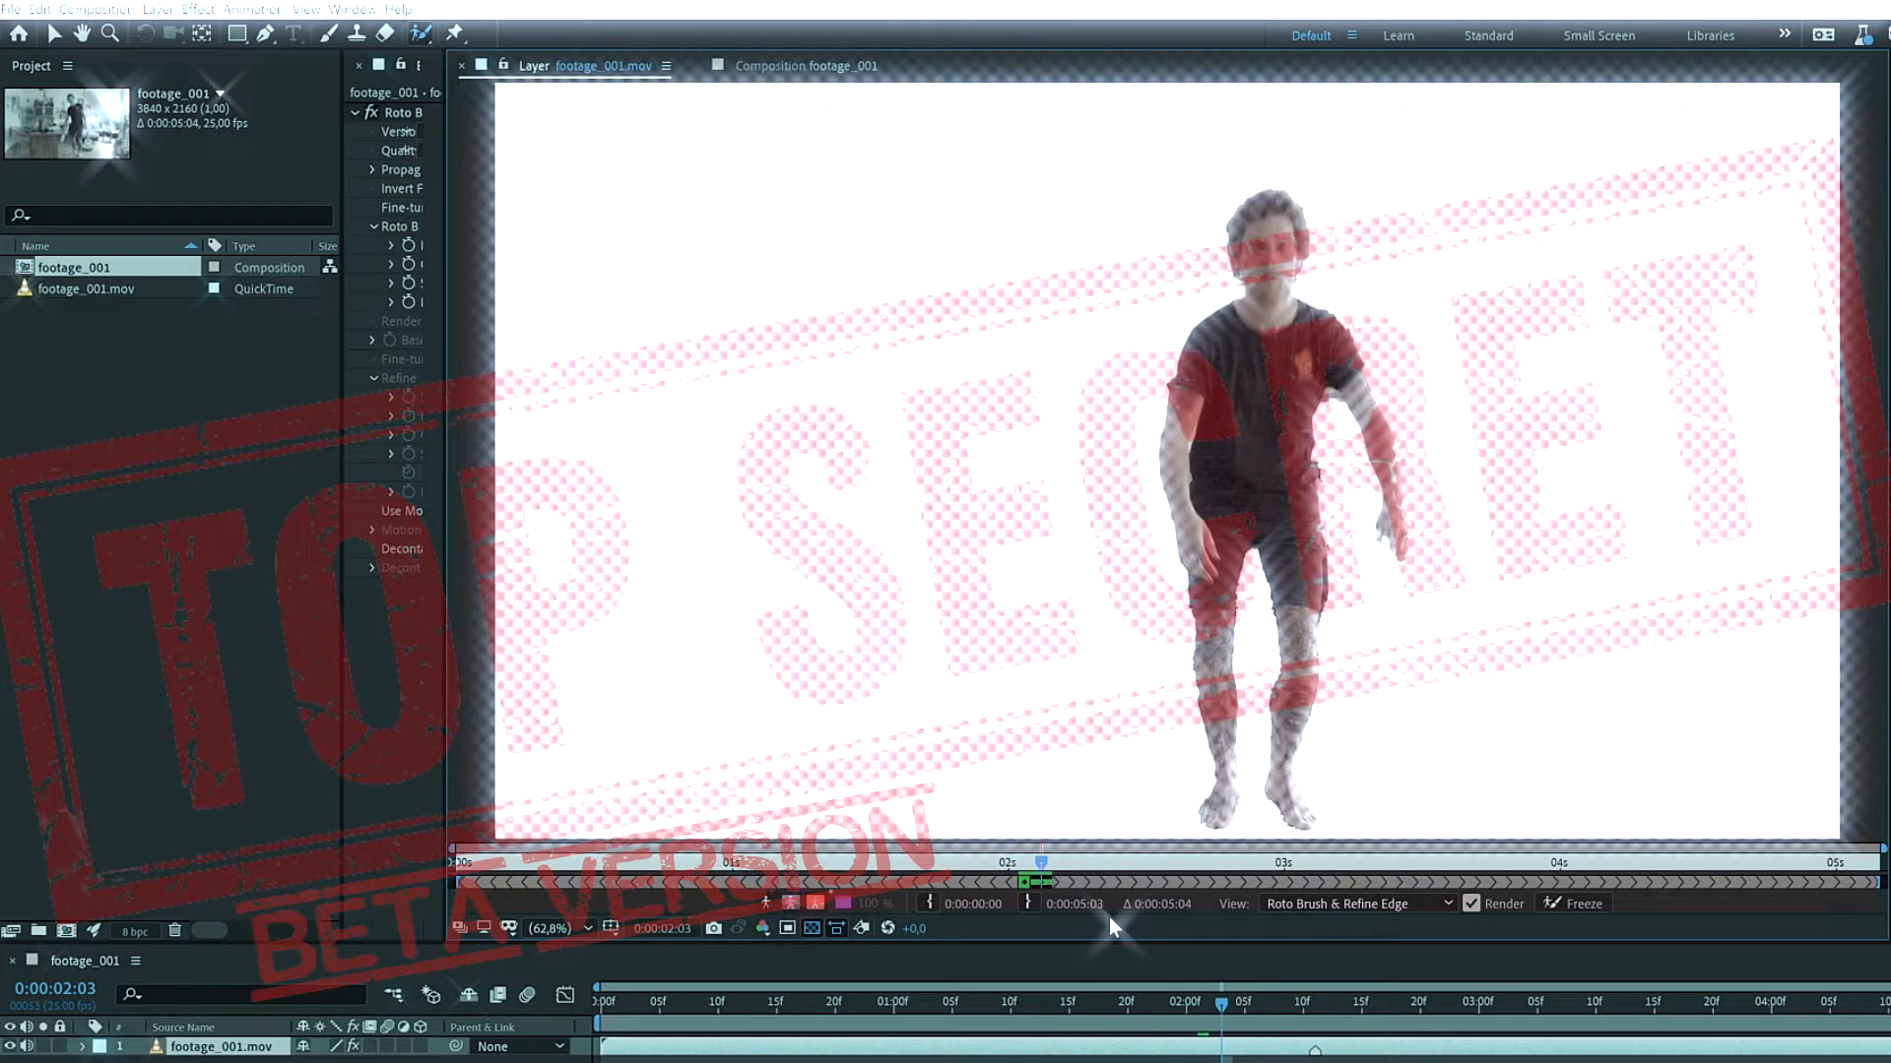
key(Page_Down)
key(Page_Down)
key(Page_Down)
key(Page_Down)
key(Page_Down)
key(Page_Down)
key(Page_Down)
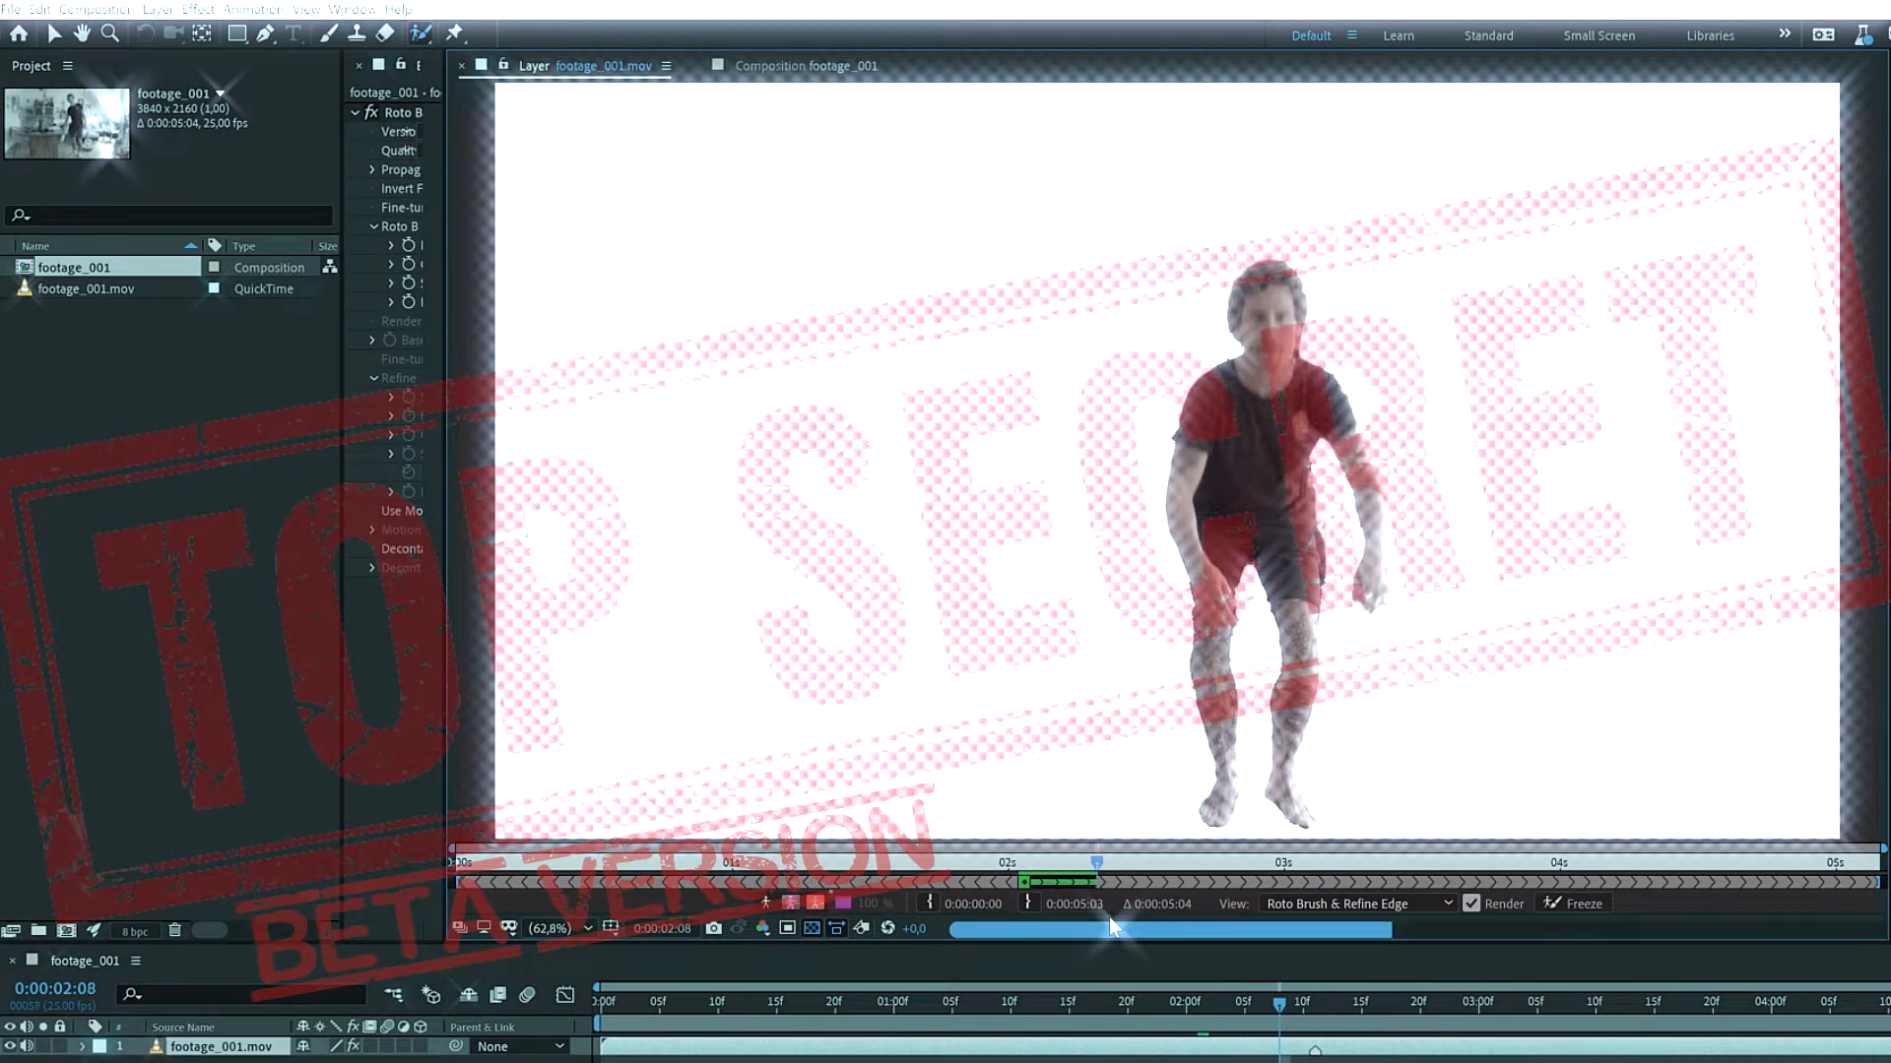
key(Page_Down)
key(Page_Down)
key(Page_Down)
key(Page_Down)
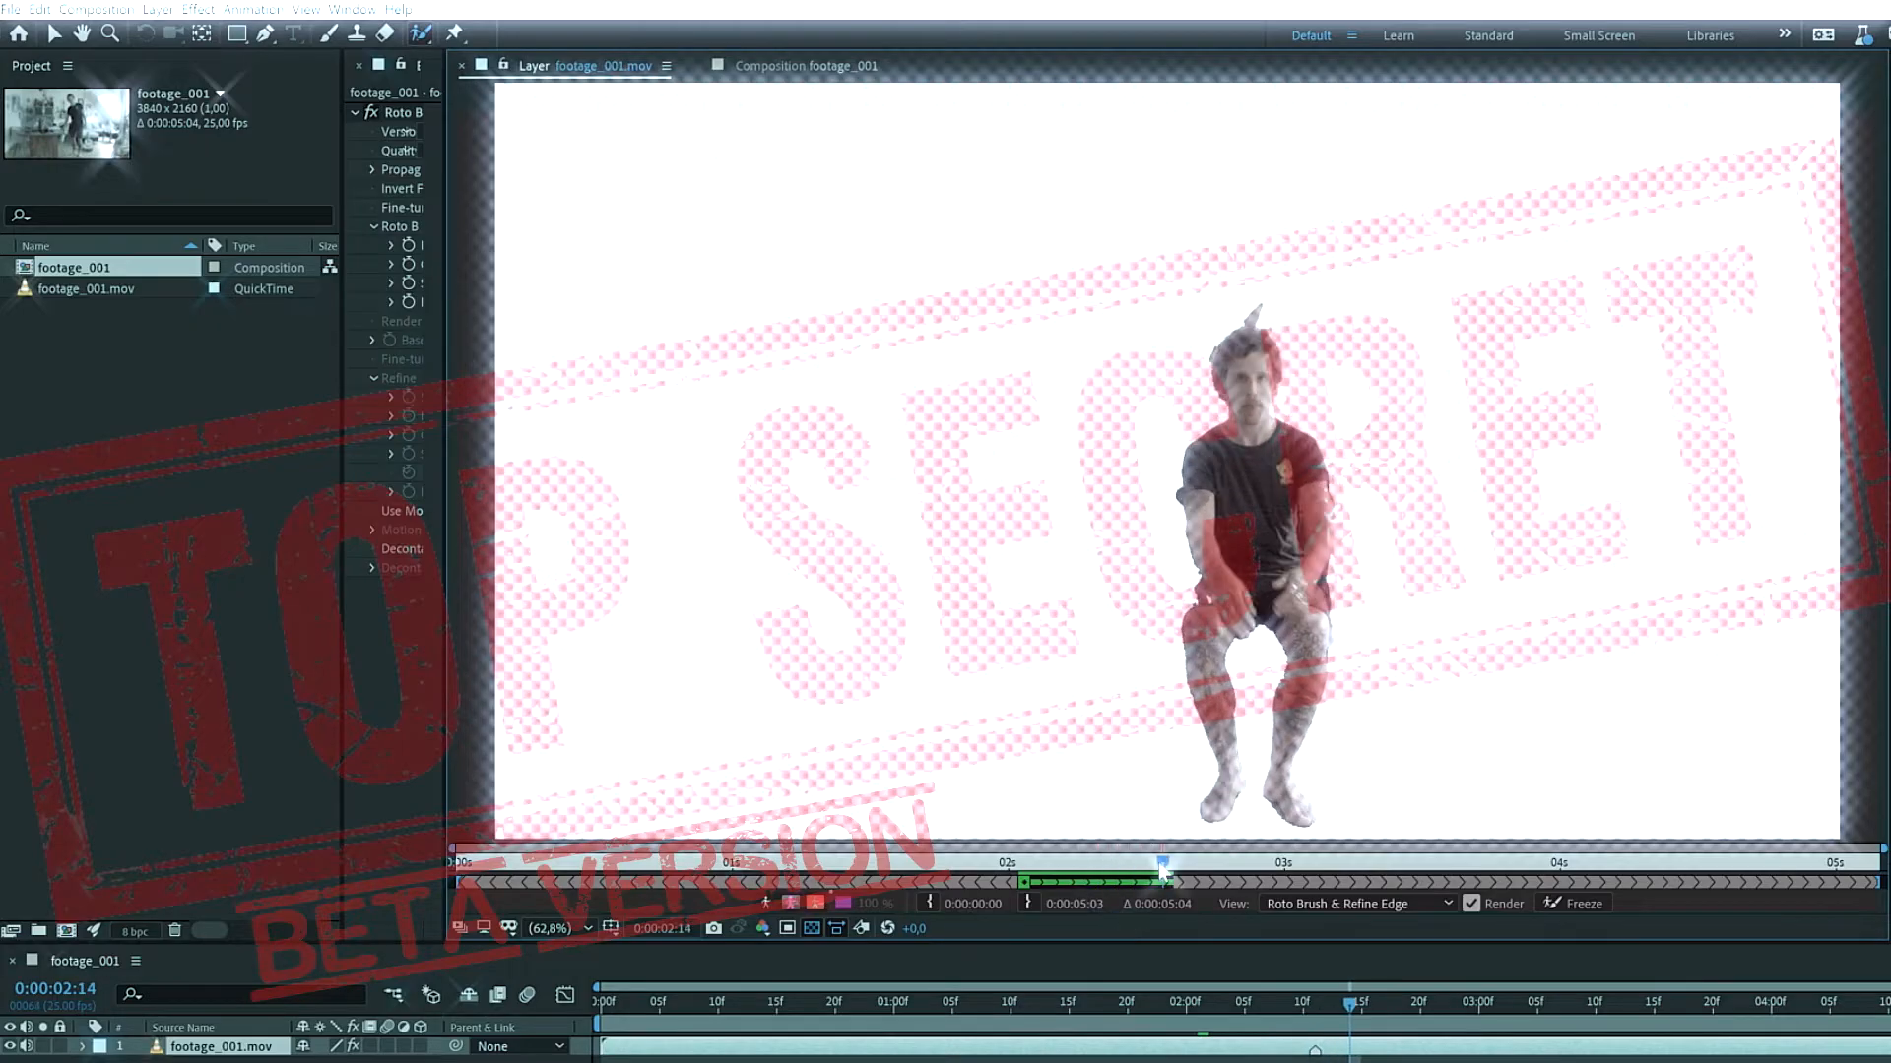
mouse_move(1131, 869)
mouse_down()
mouse_move(1030, 872)
mouse_move(1157, 881)
mouse_up()
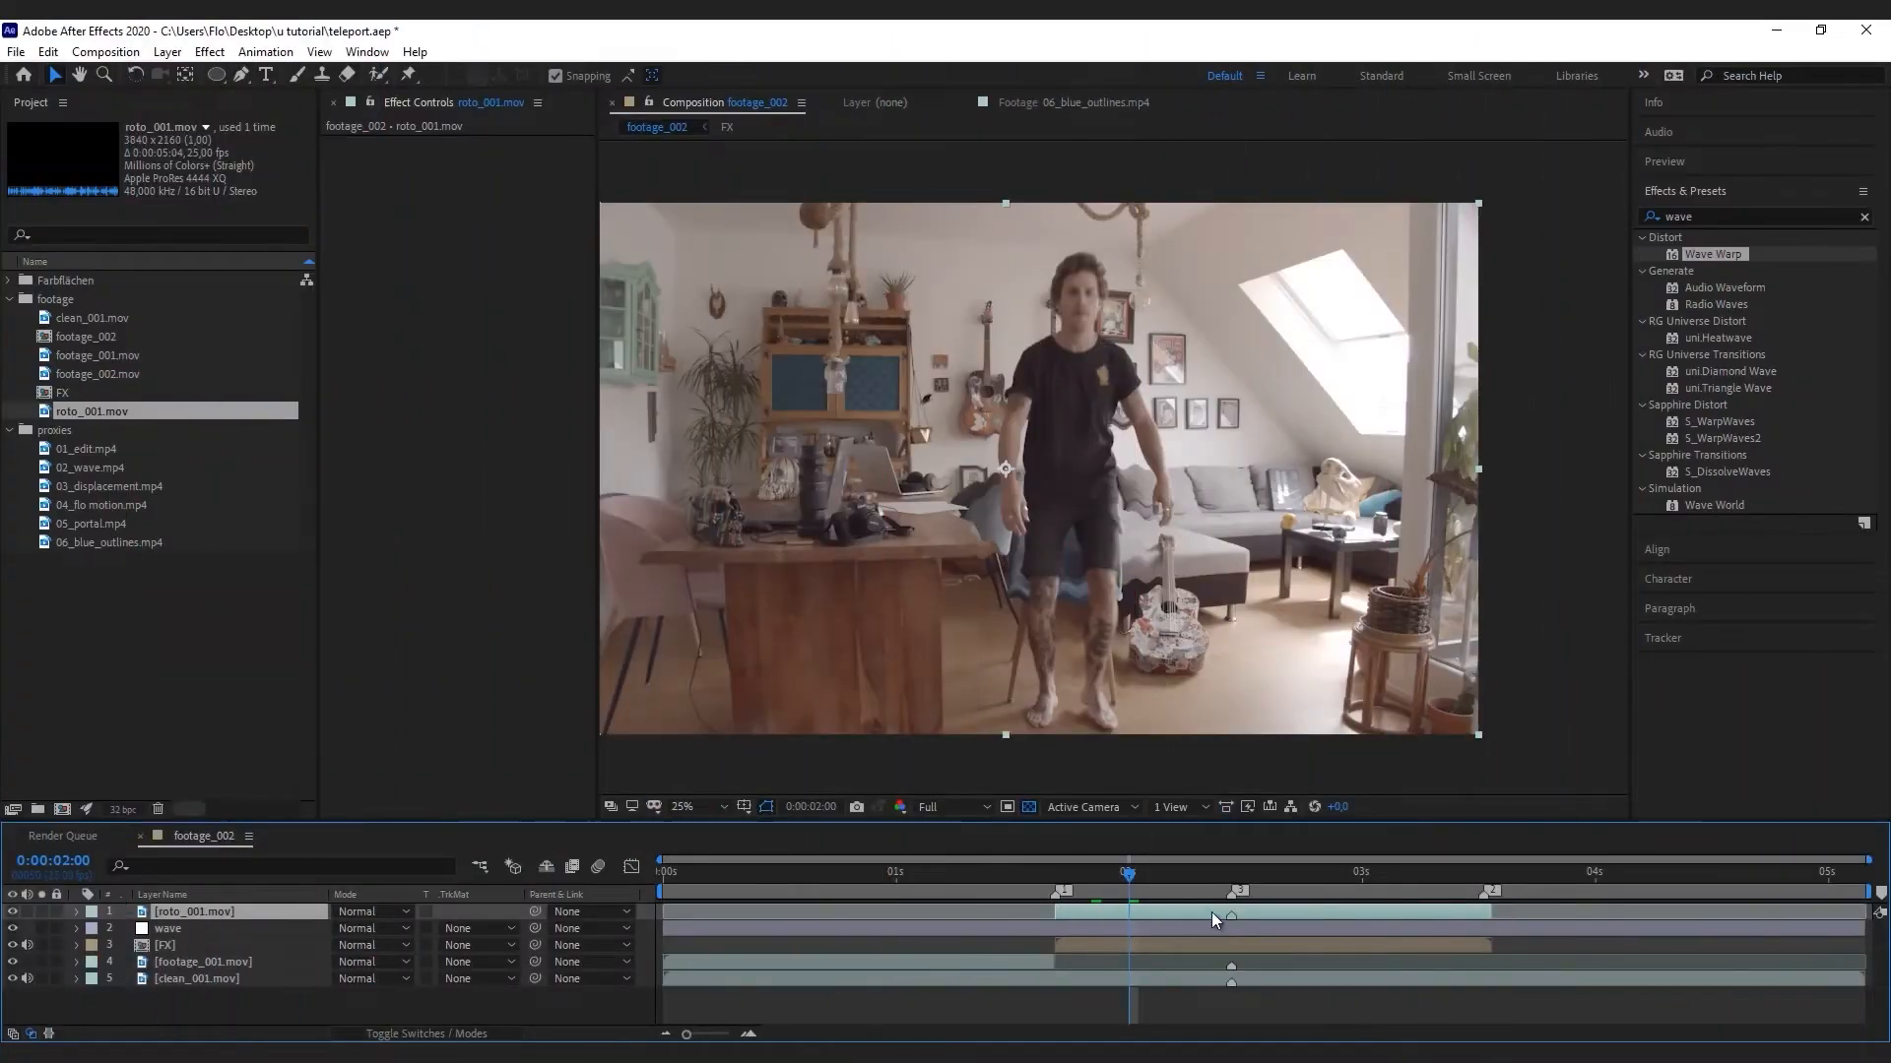
Preview footage_002 with the roto_001.mov layer on top, compare it with that layer hidden, and select the 03_displacement.mp4 reference
click(1015, 878)
key(space)
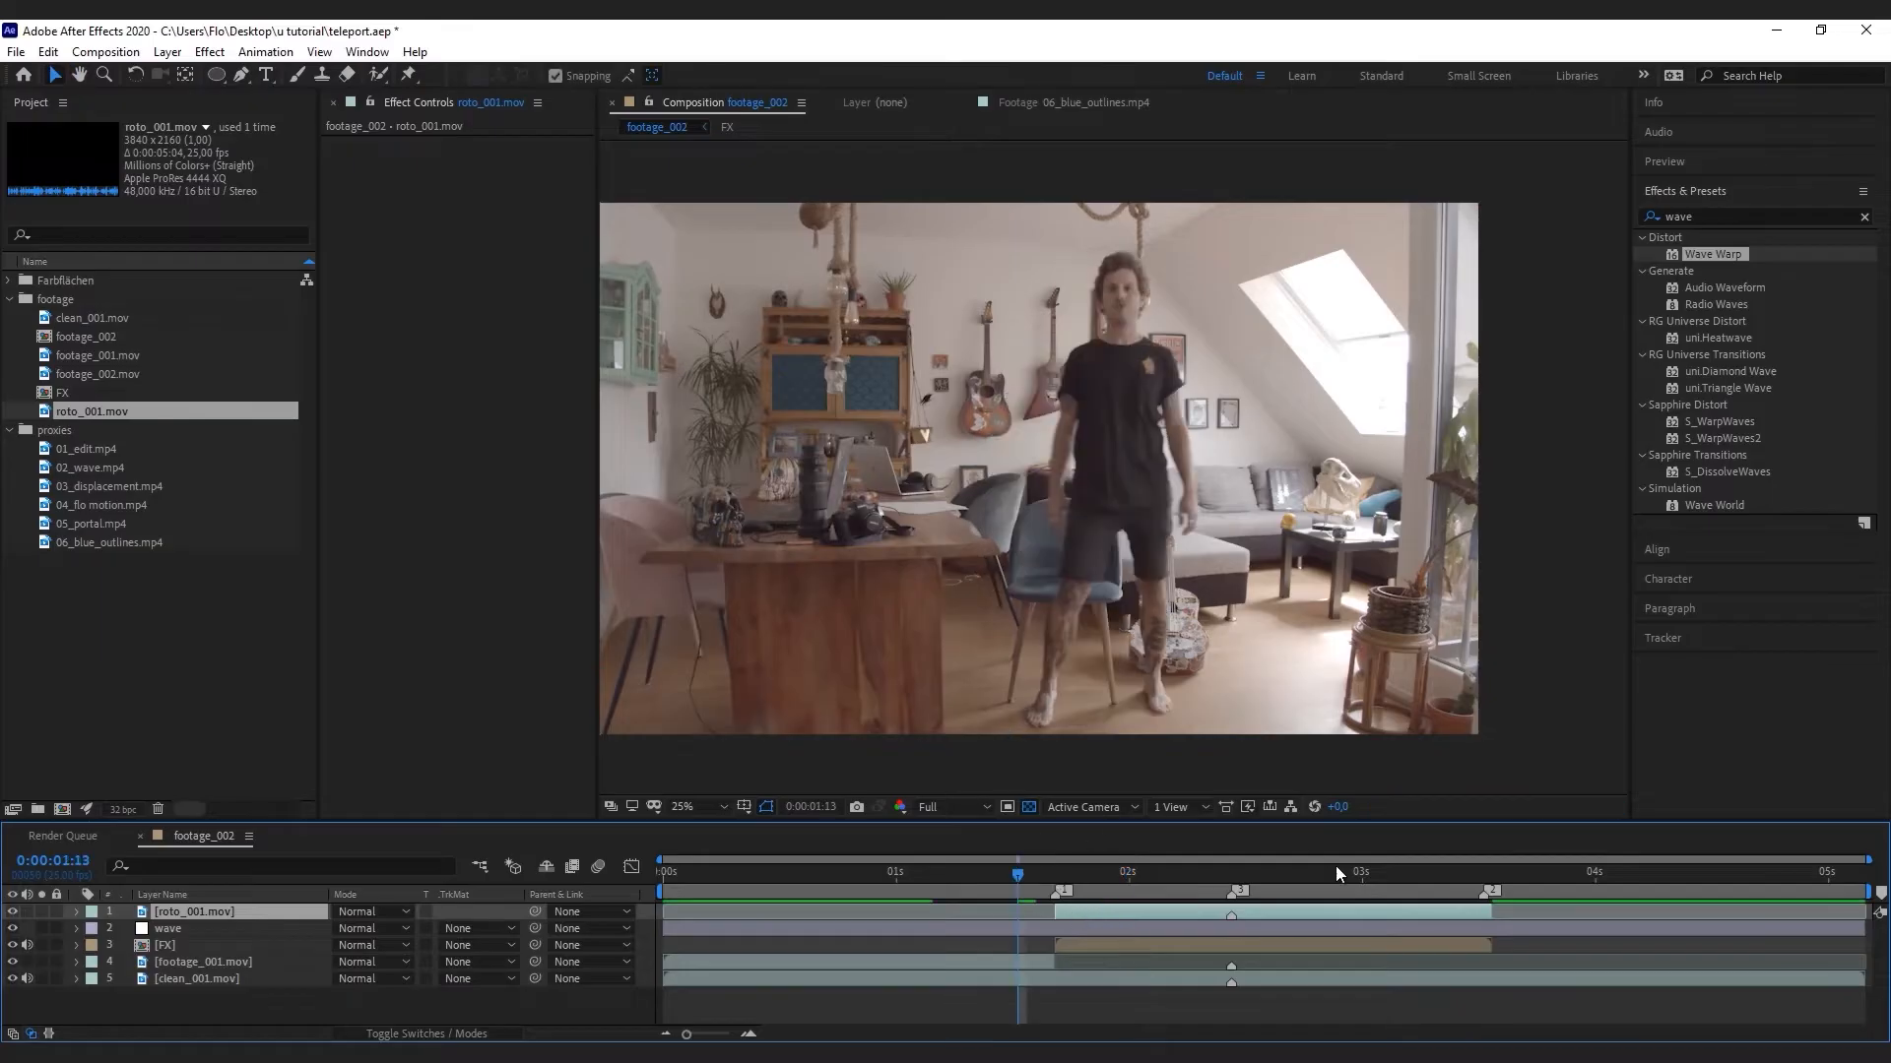
key(space)
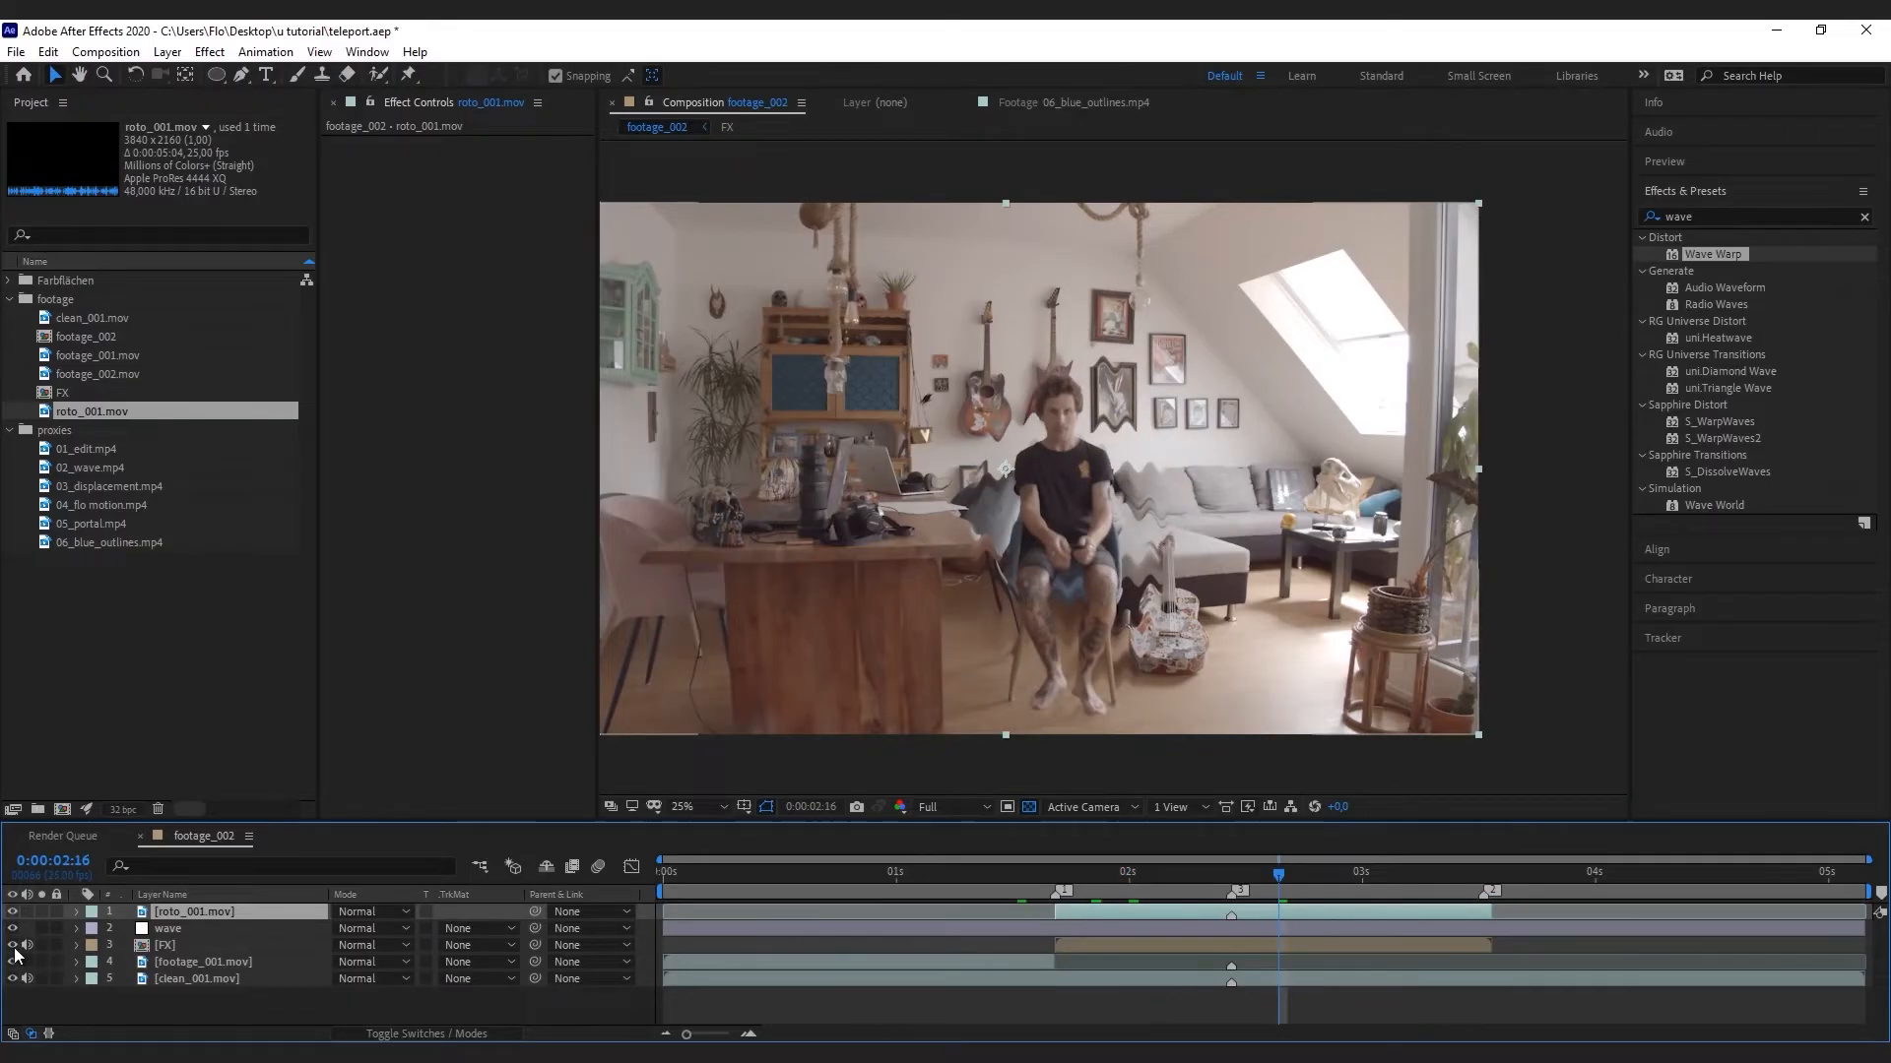
click(13, 912)
click(13, 911)
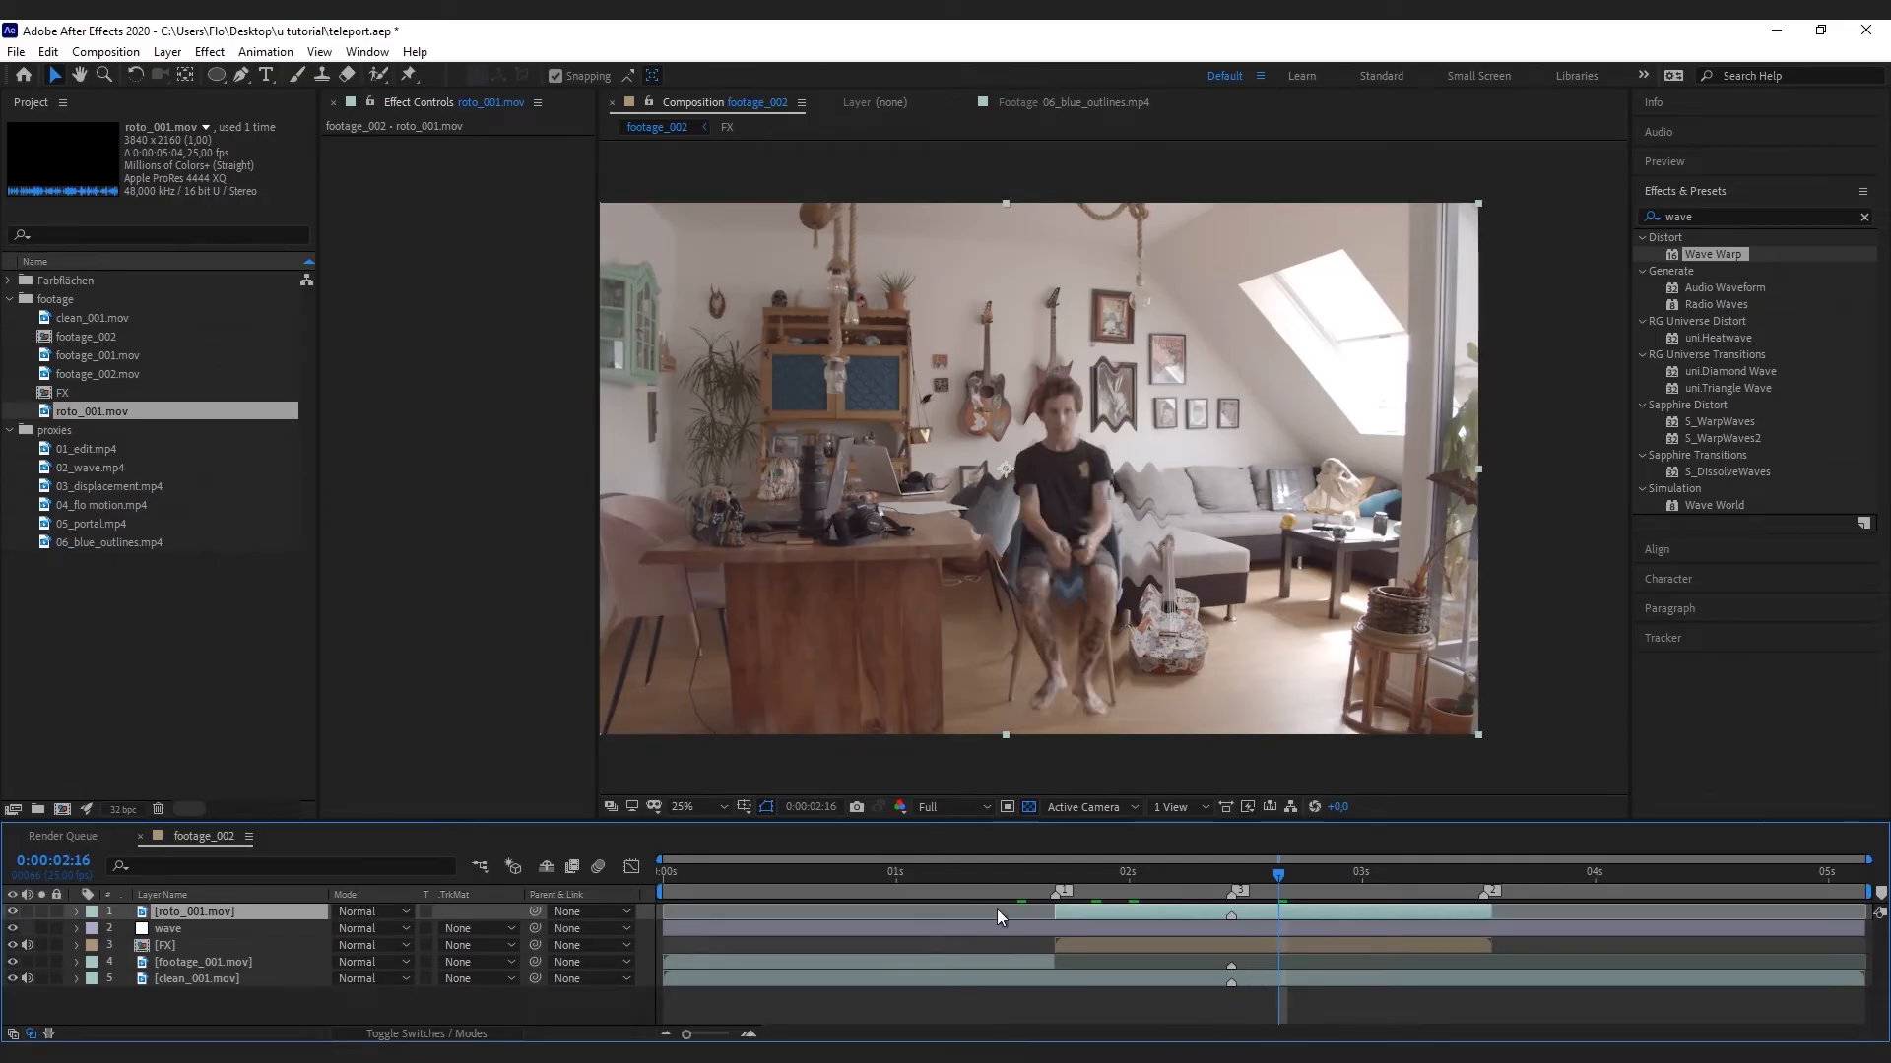
click(989, 874)
key(space)
key(space)
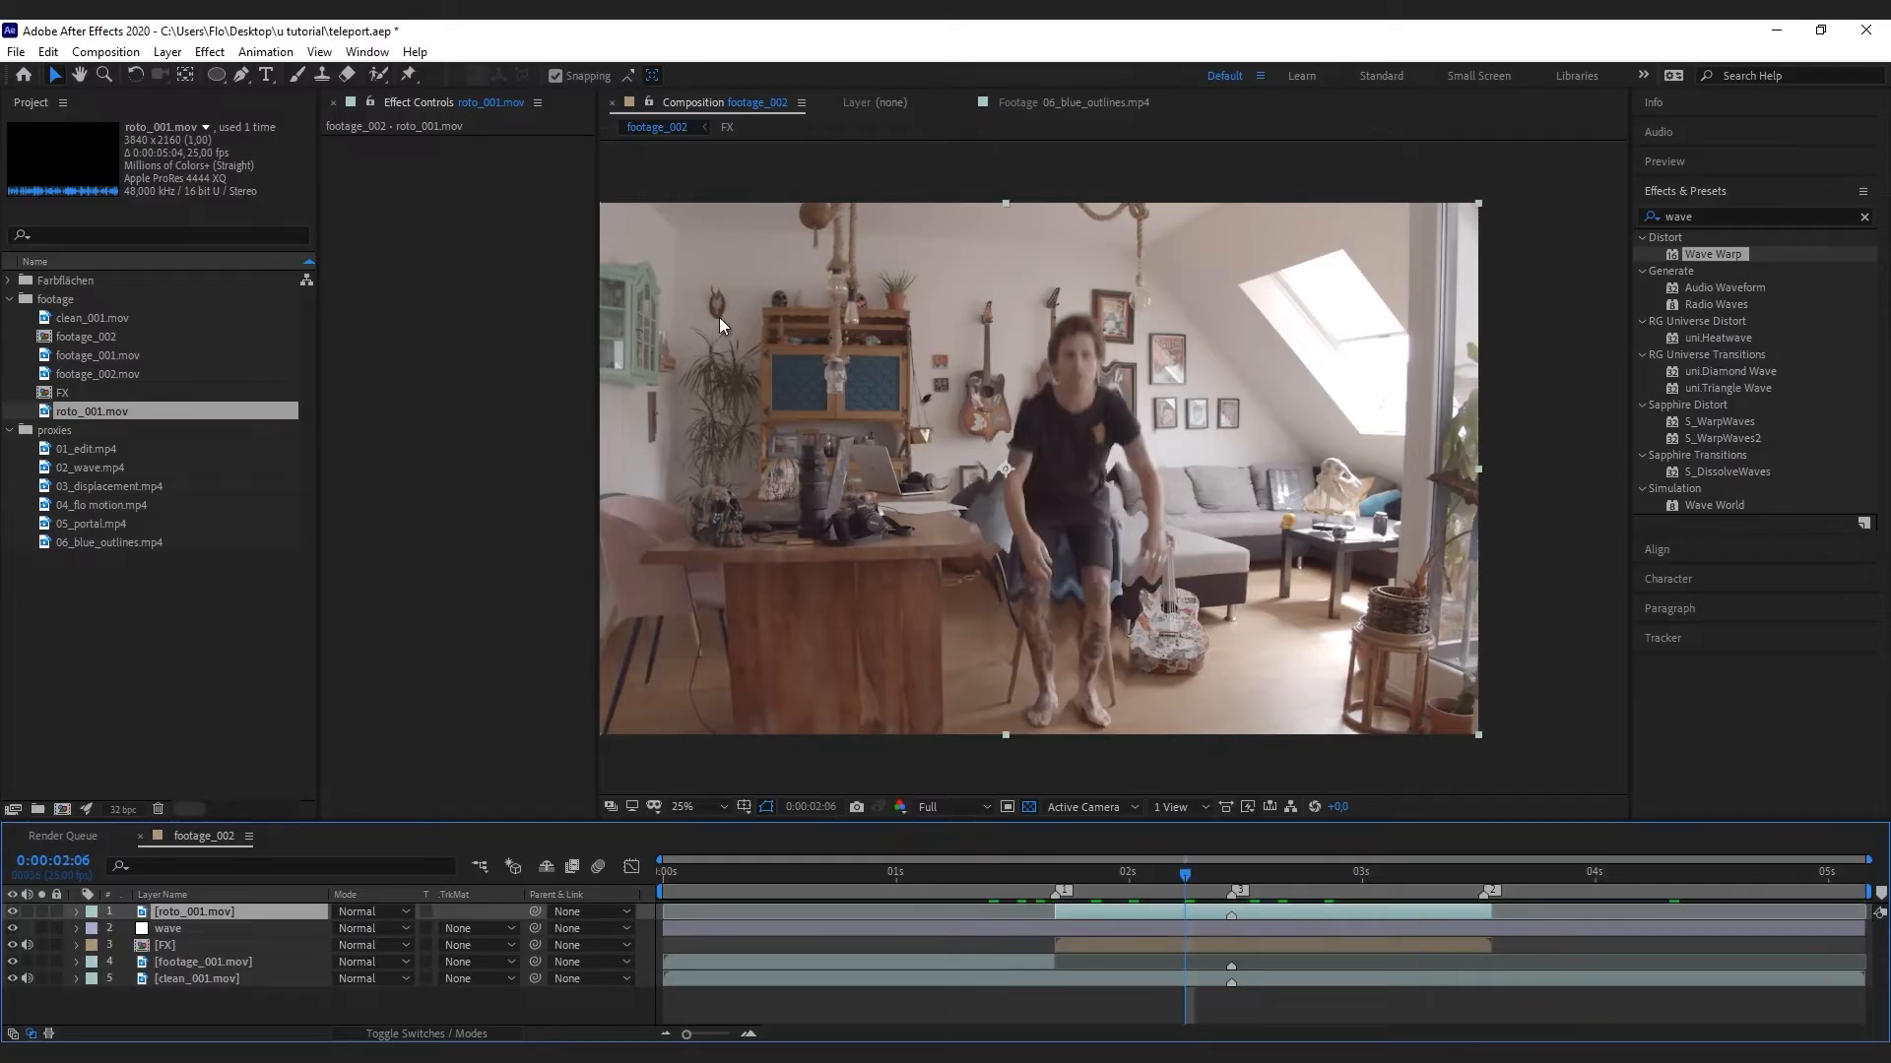
click(83, 487)
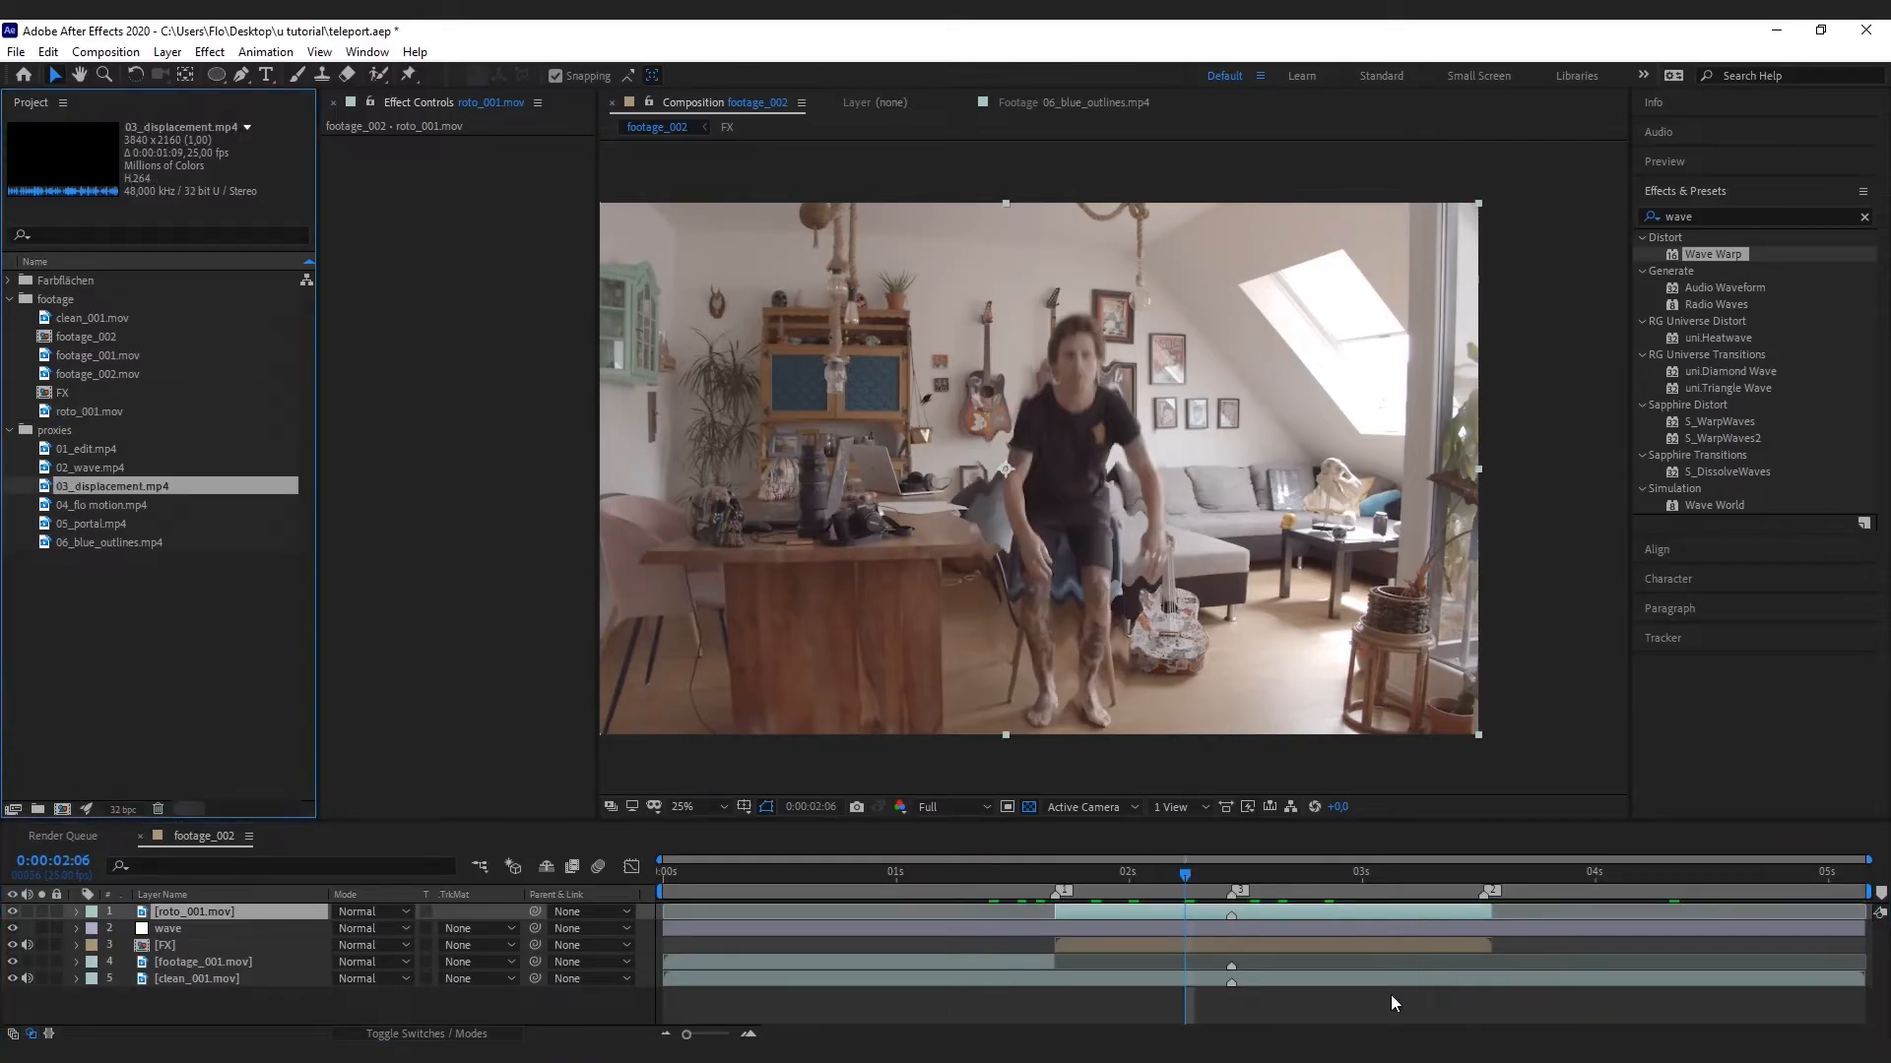
Add an adjustment layer above roto_001.mov and name it DMFX
click(1132, 913)
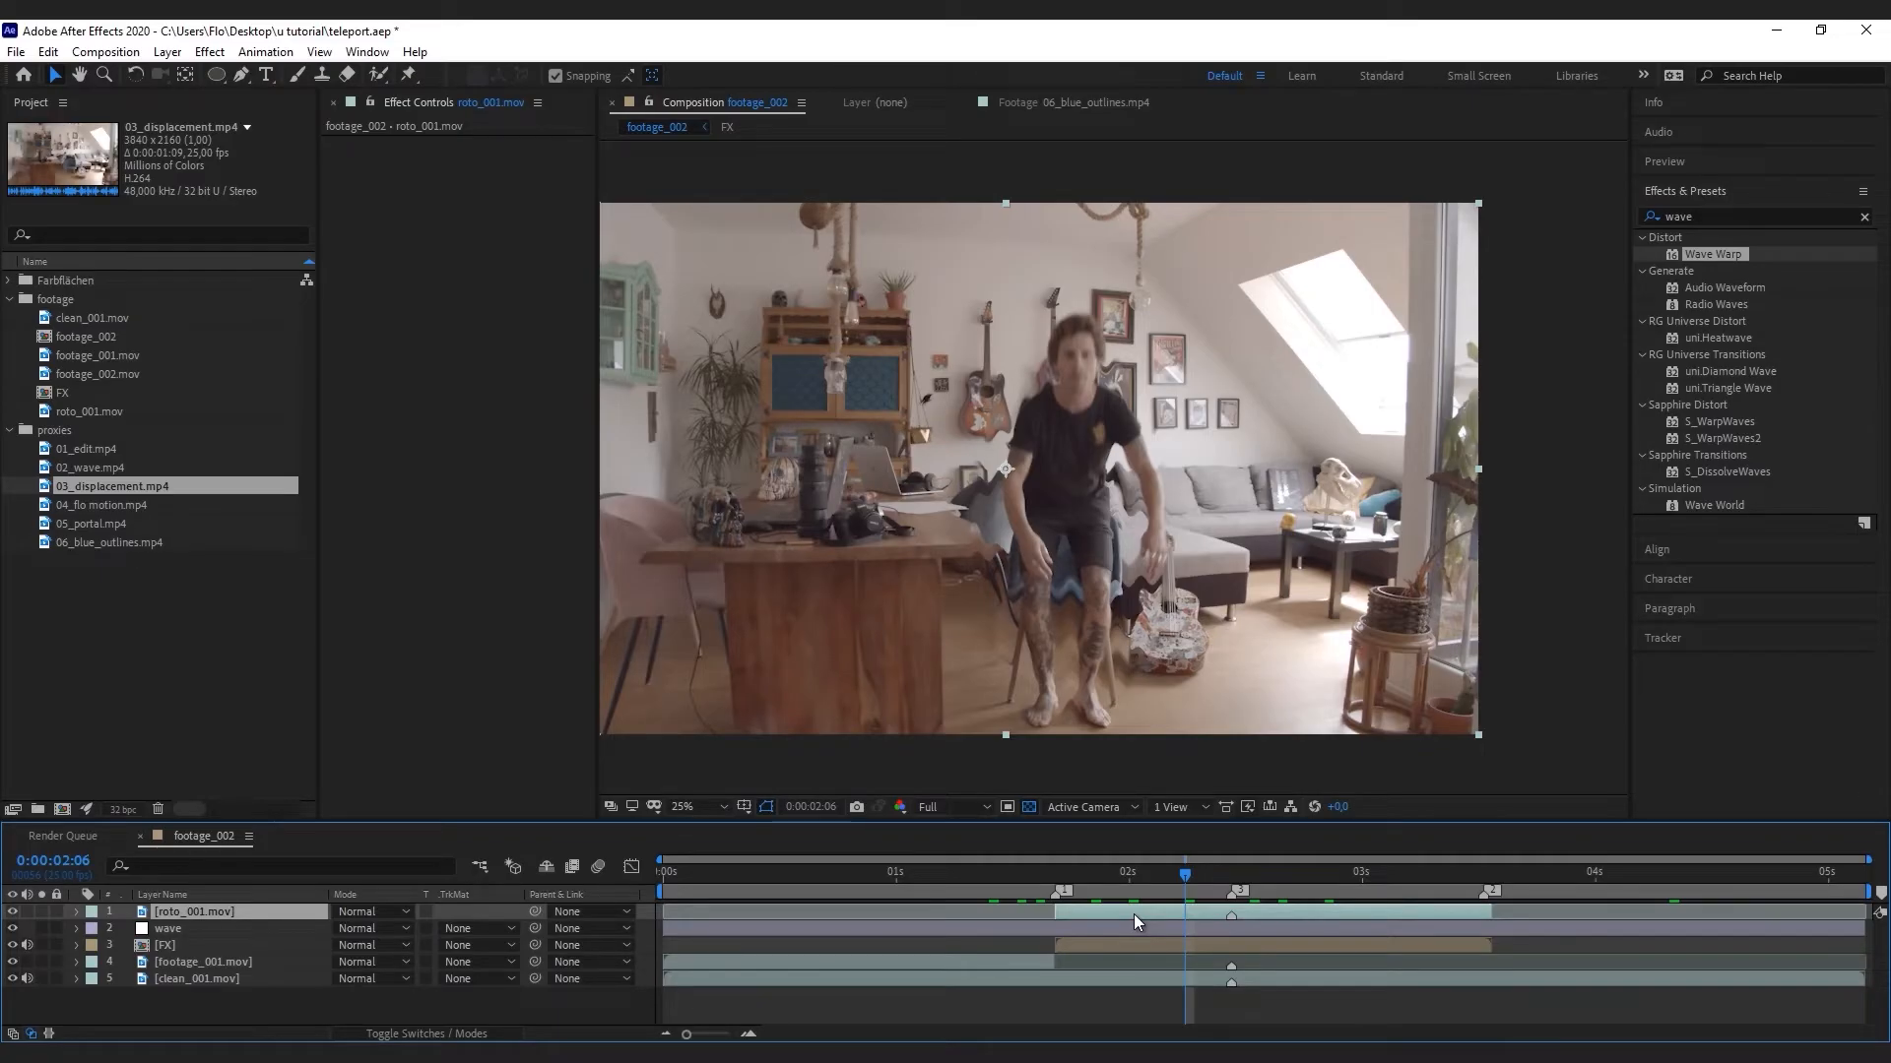
key(ctrl+alt+y)
key(Return)
text(DMFX)
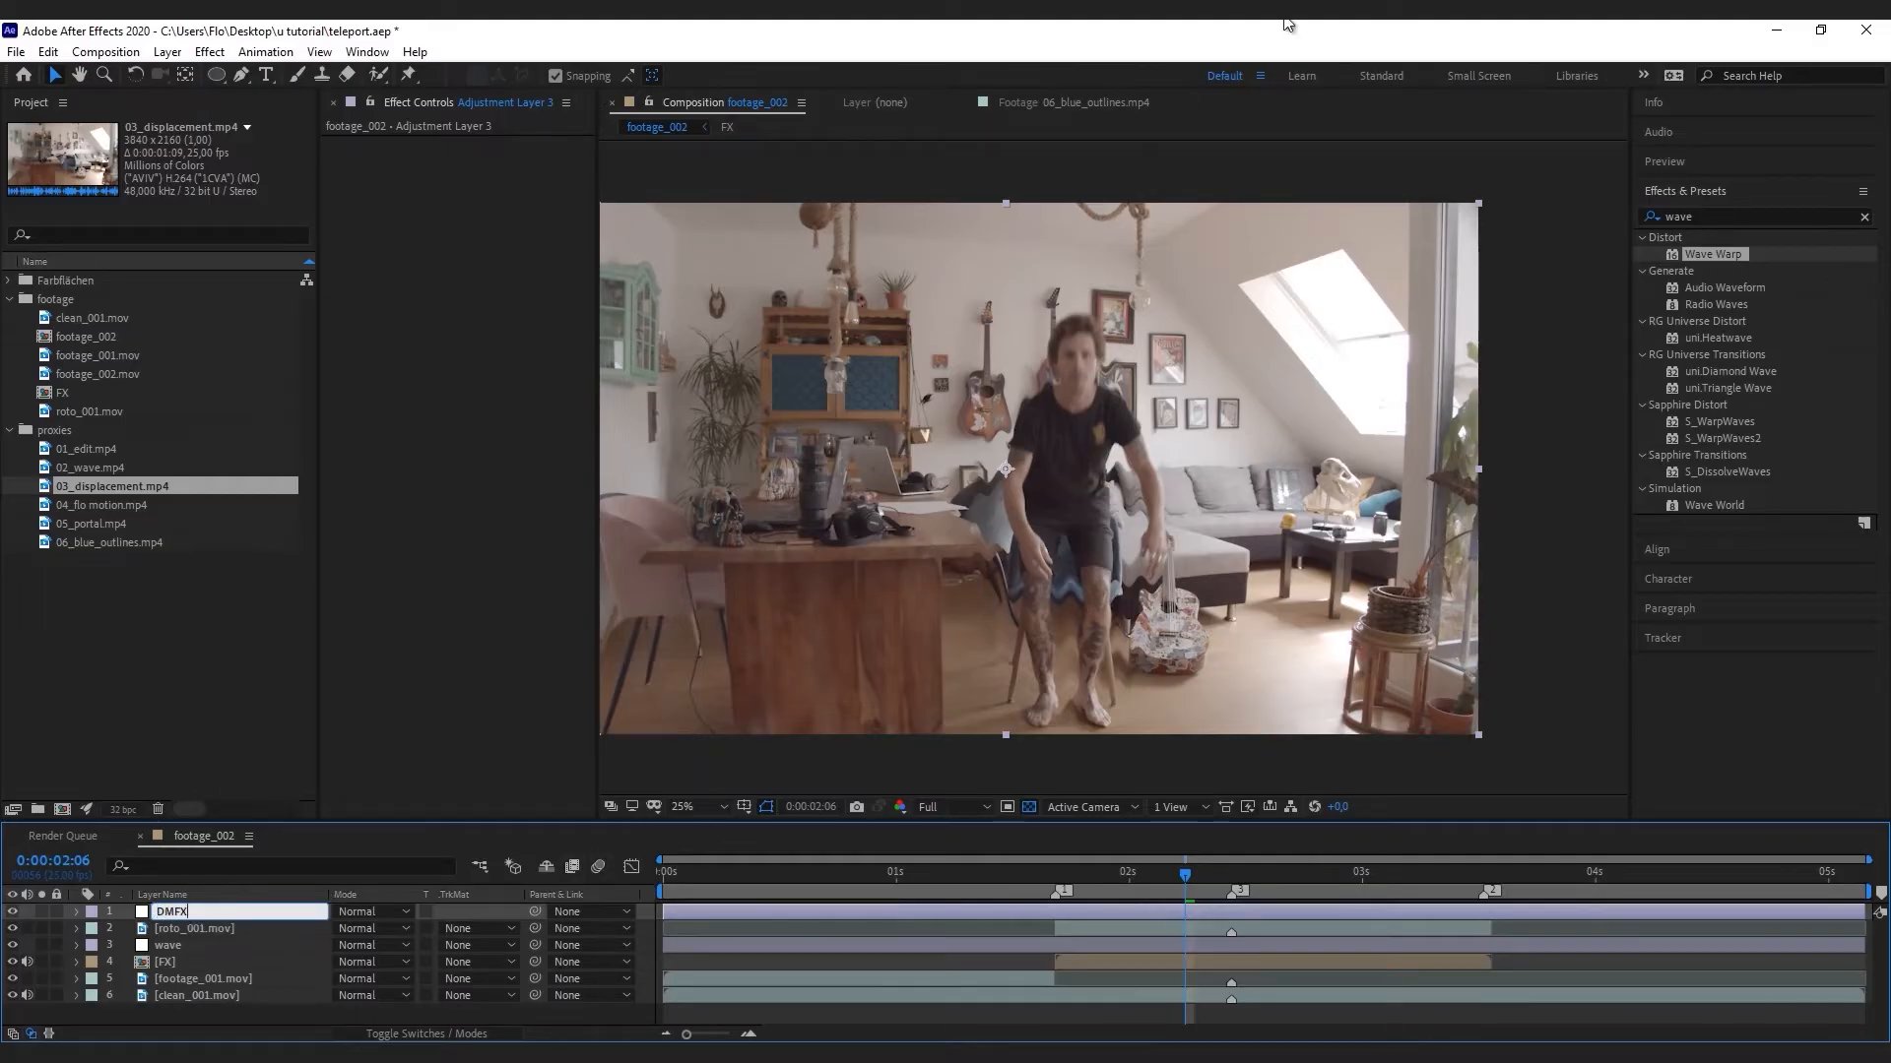
Search the effects for "displ" and apply Displacement Map to the DMFX layer
click(1711, 222)
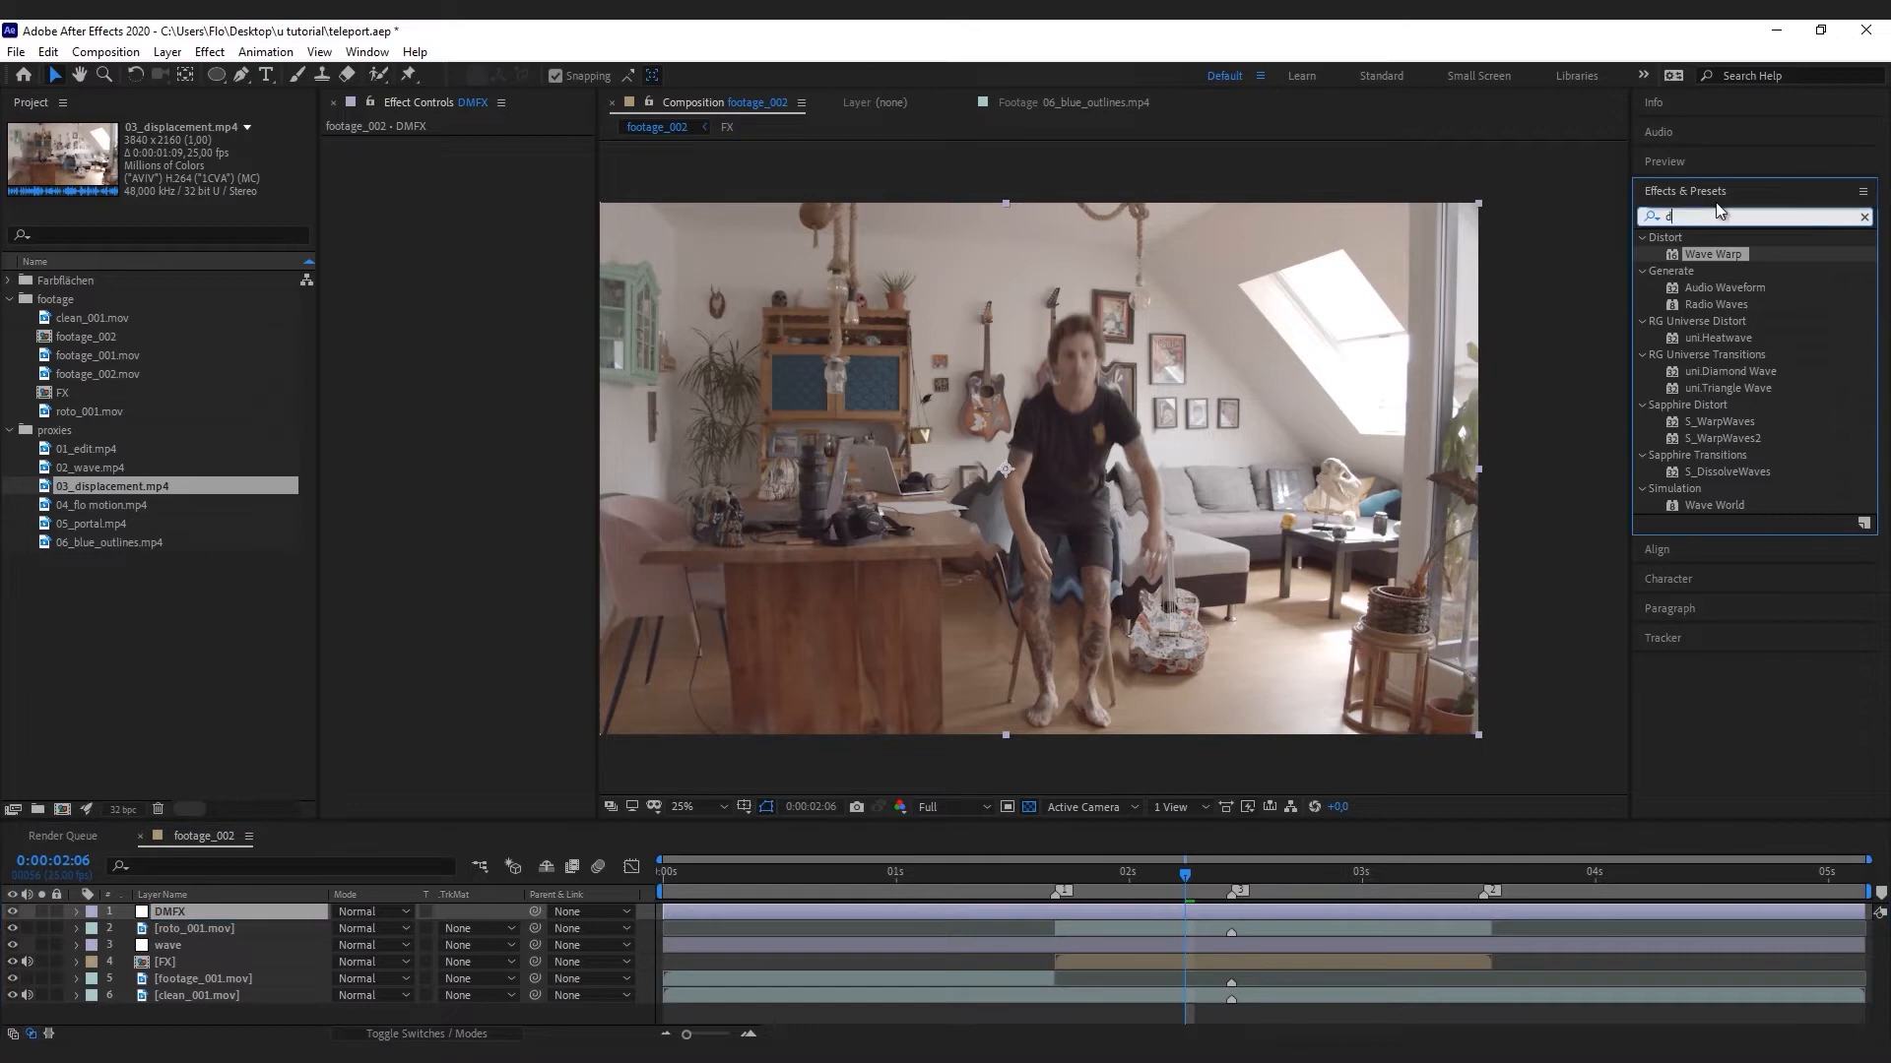
text(displ)
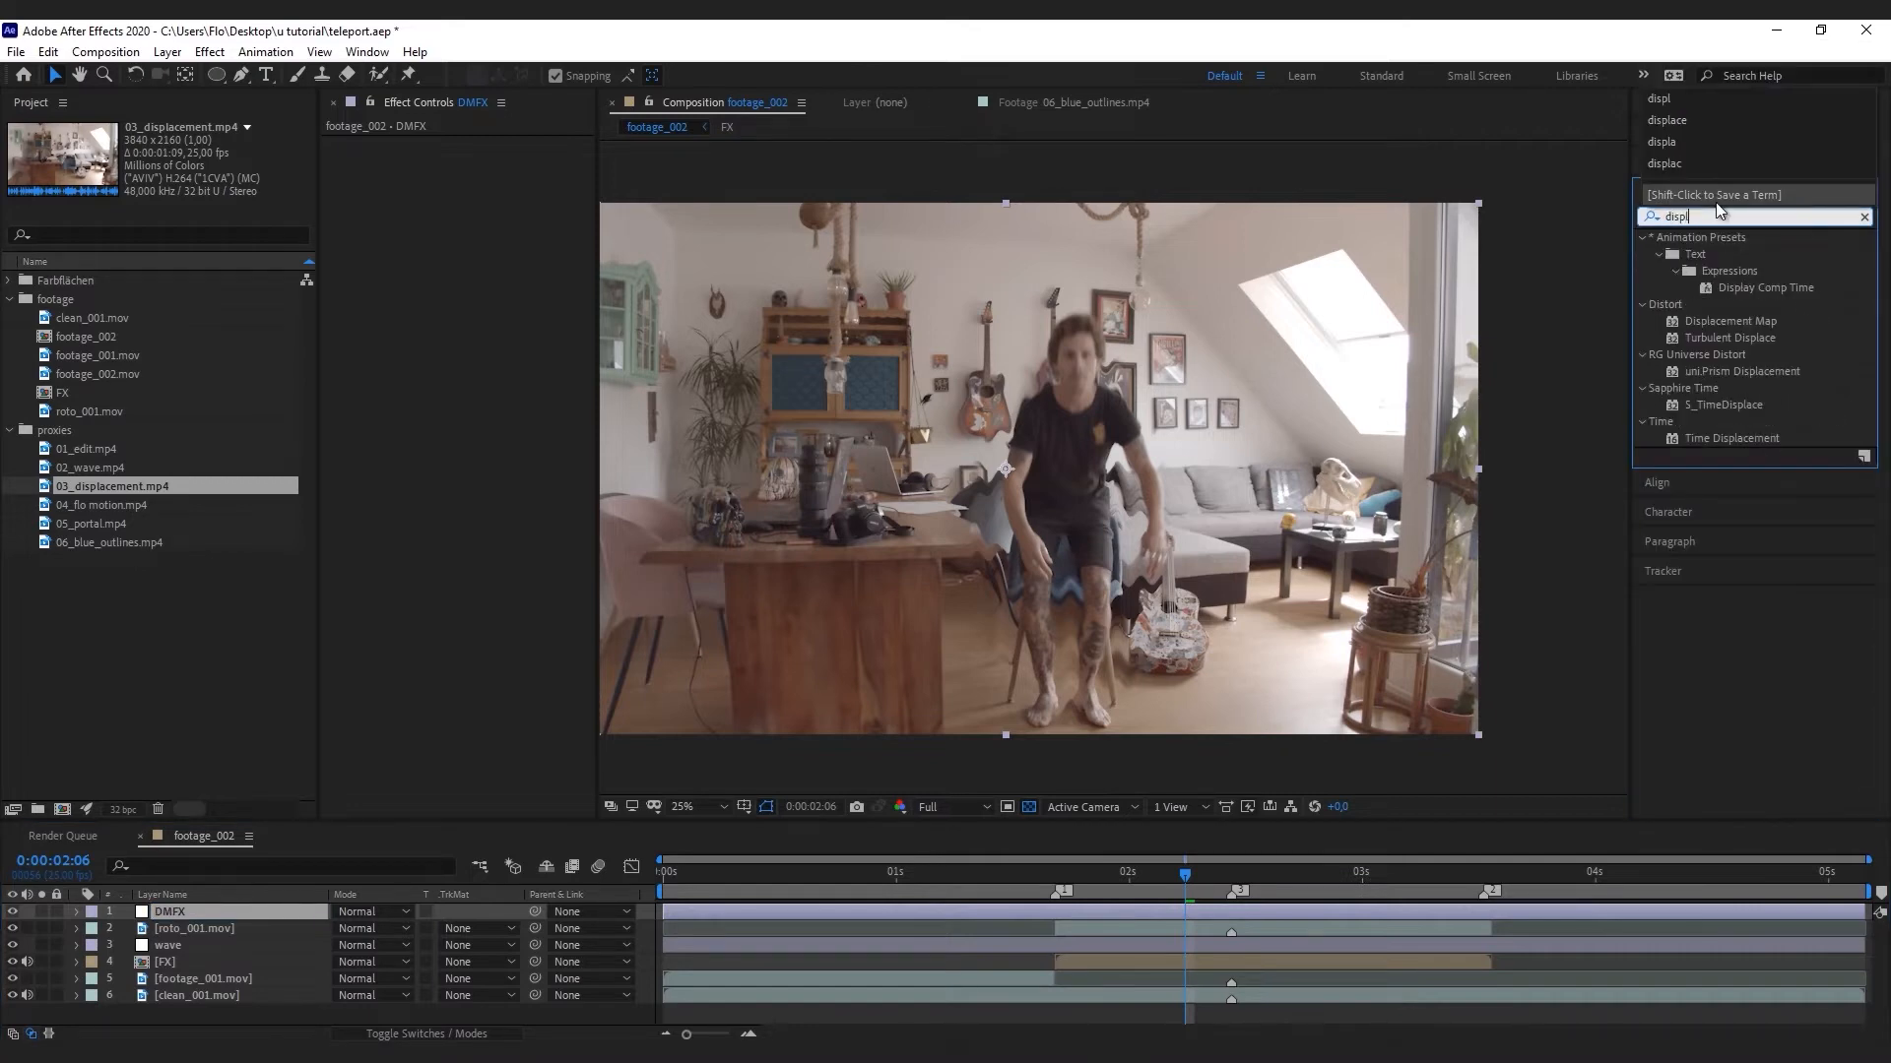
drag(1733, 319, 199, 910)
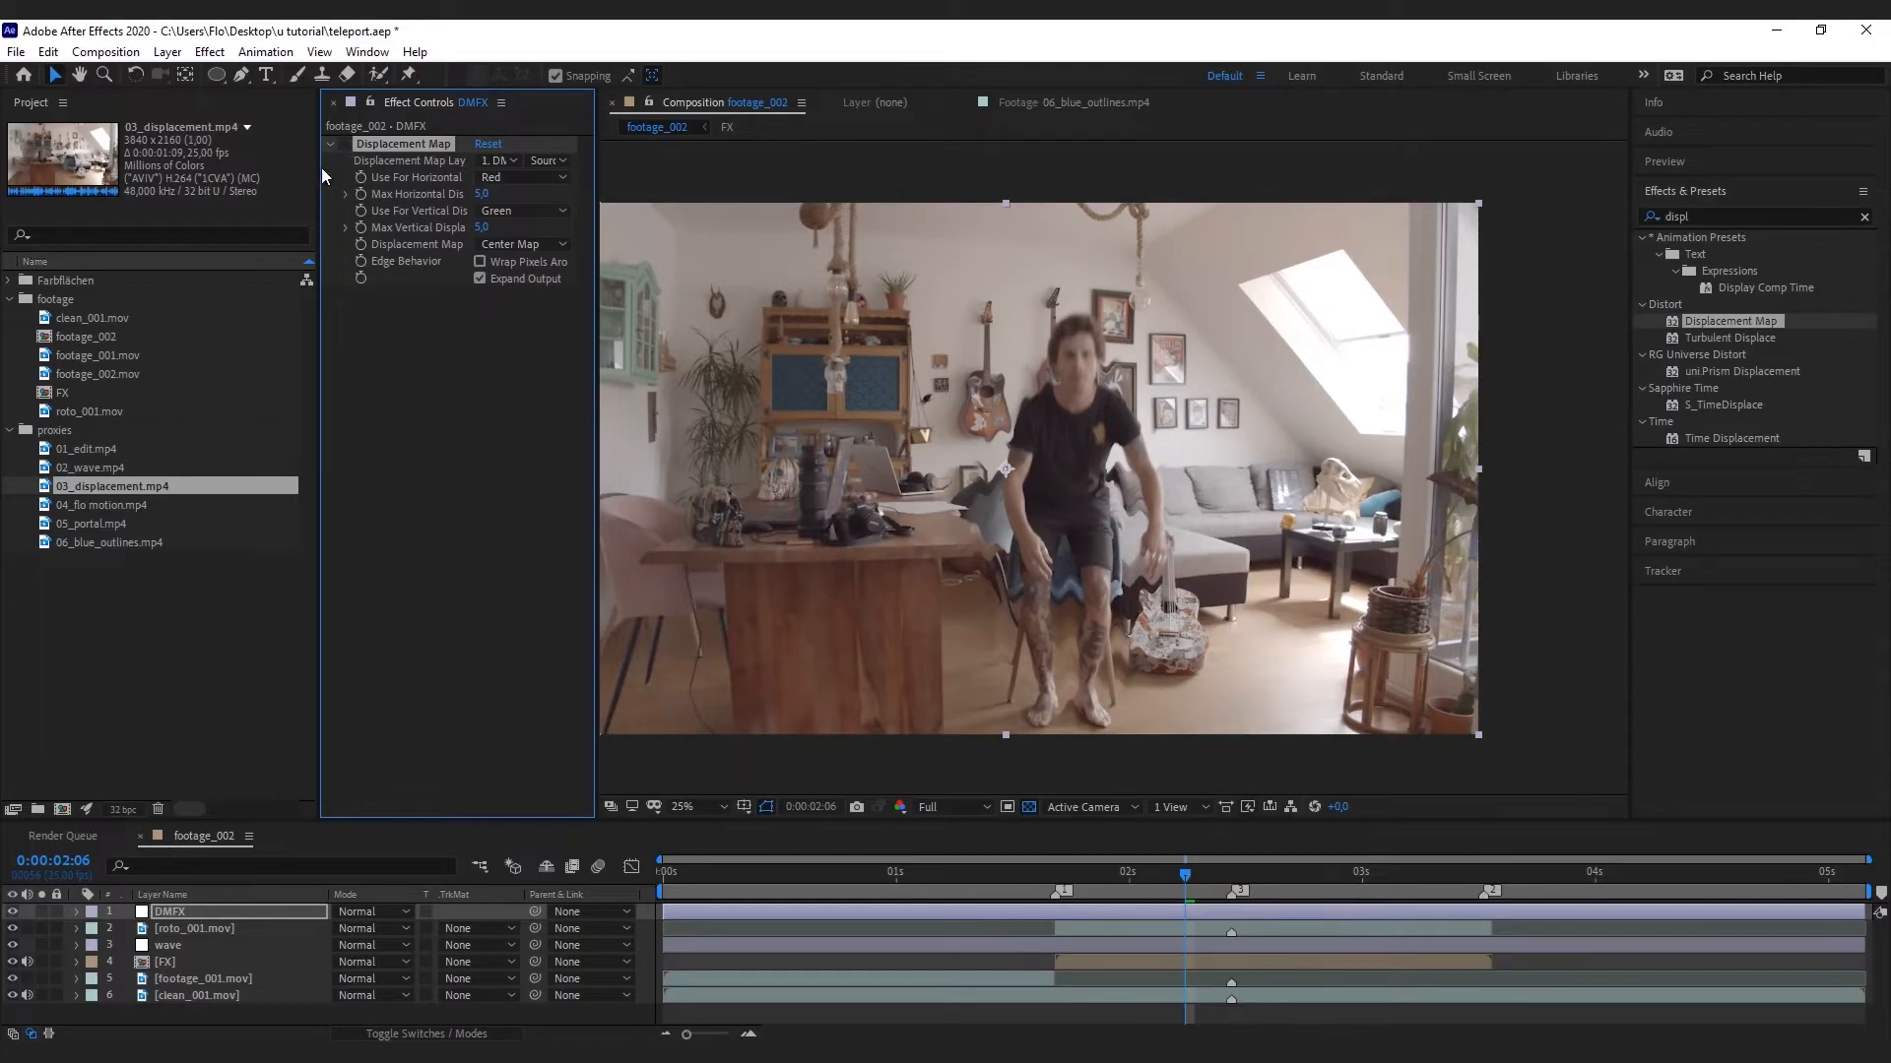
Widen the effect settings and set both horizontal and vertical displacement of the Displacement Map to use Luminance
drag(317, 179, 250, 179)
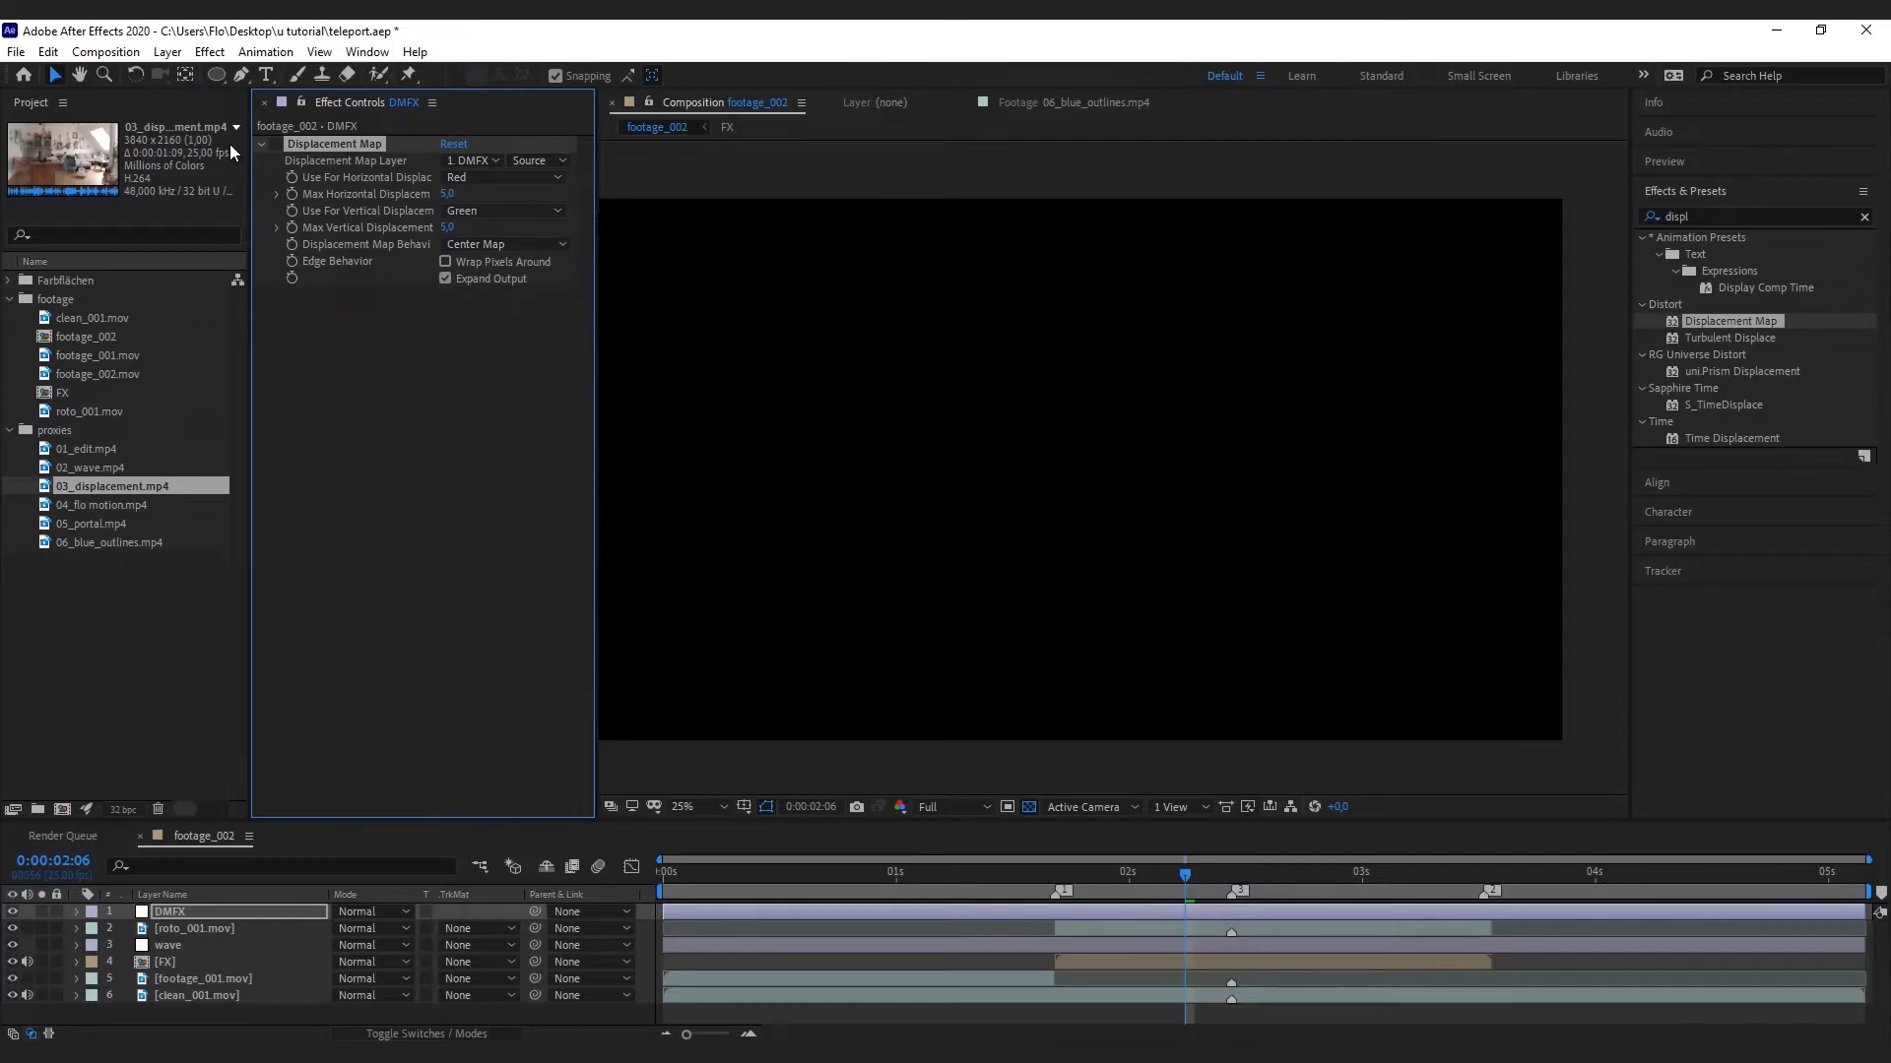
click(502, 177)
click(511, 294)
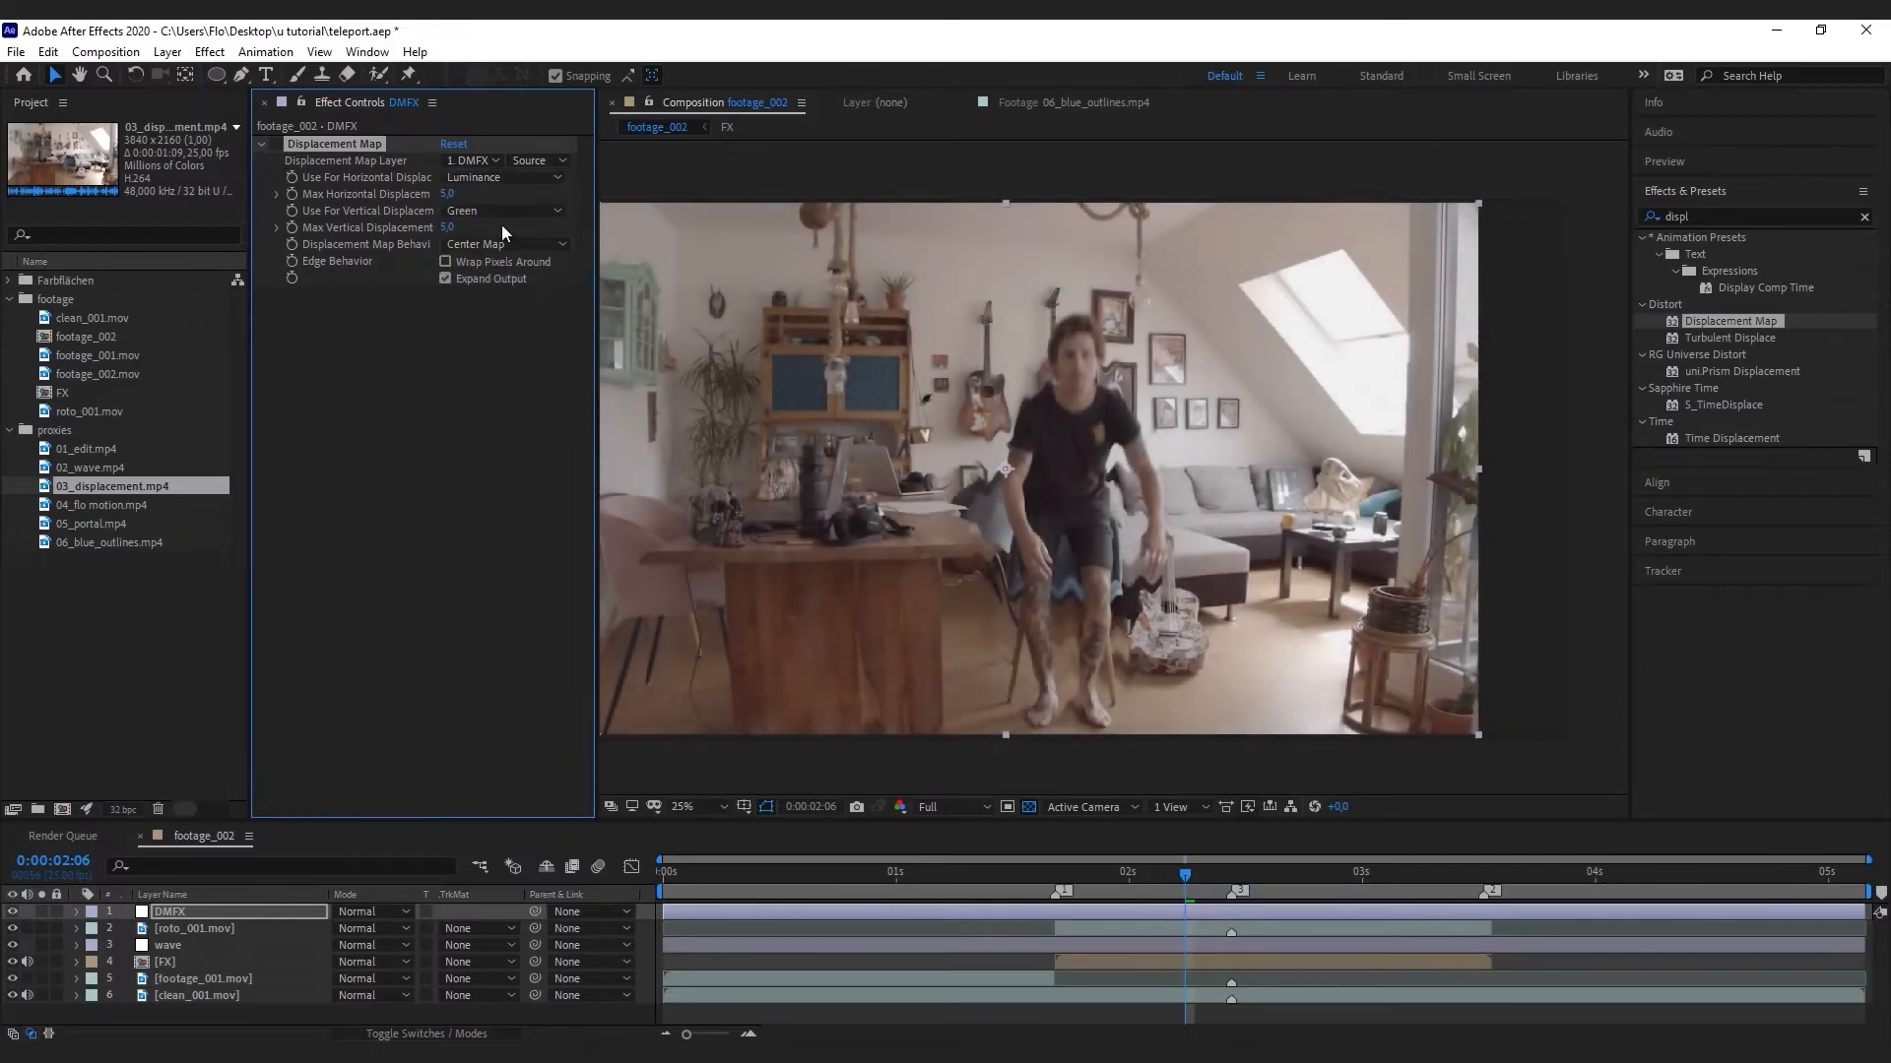
click(502, 211)
click(504, 321)
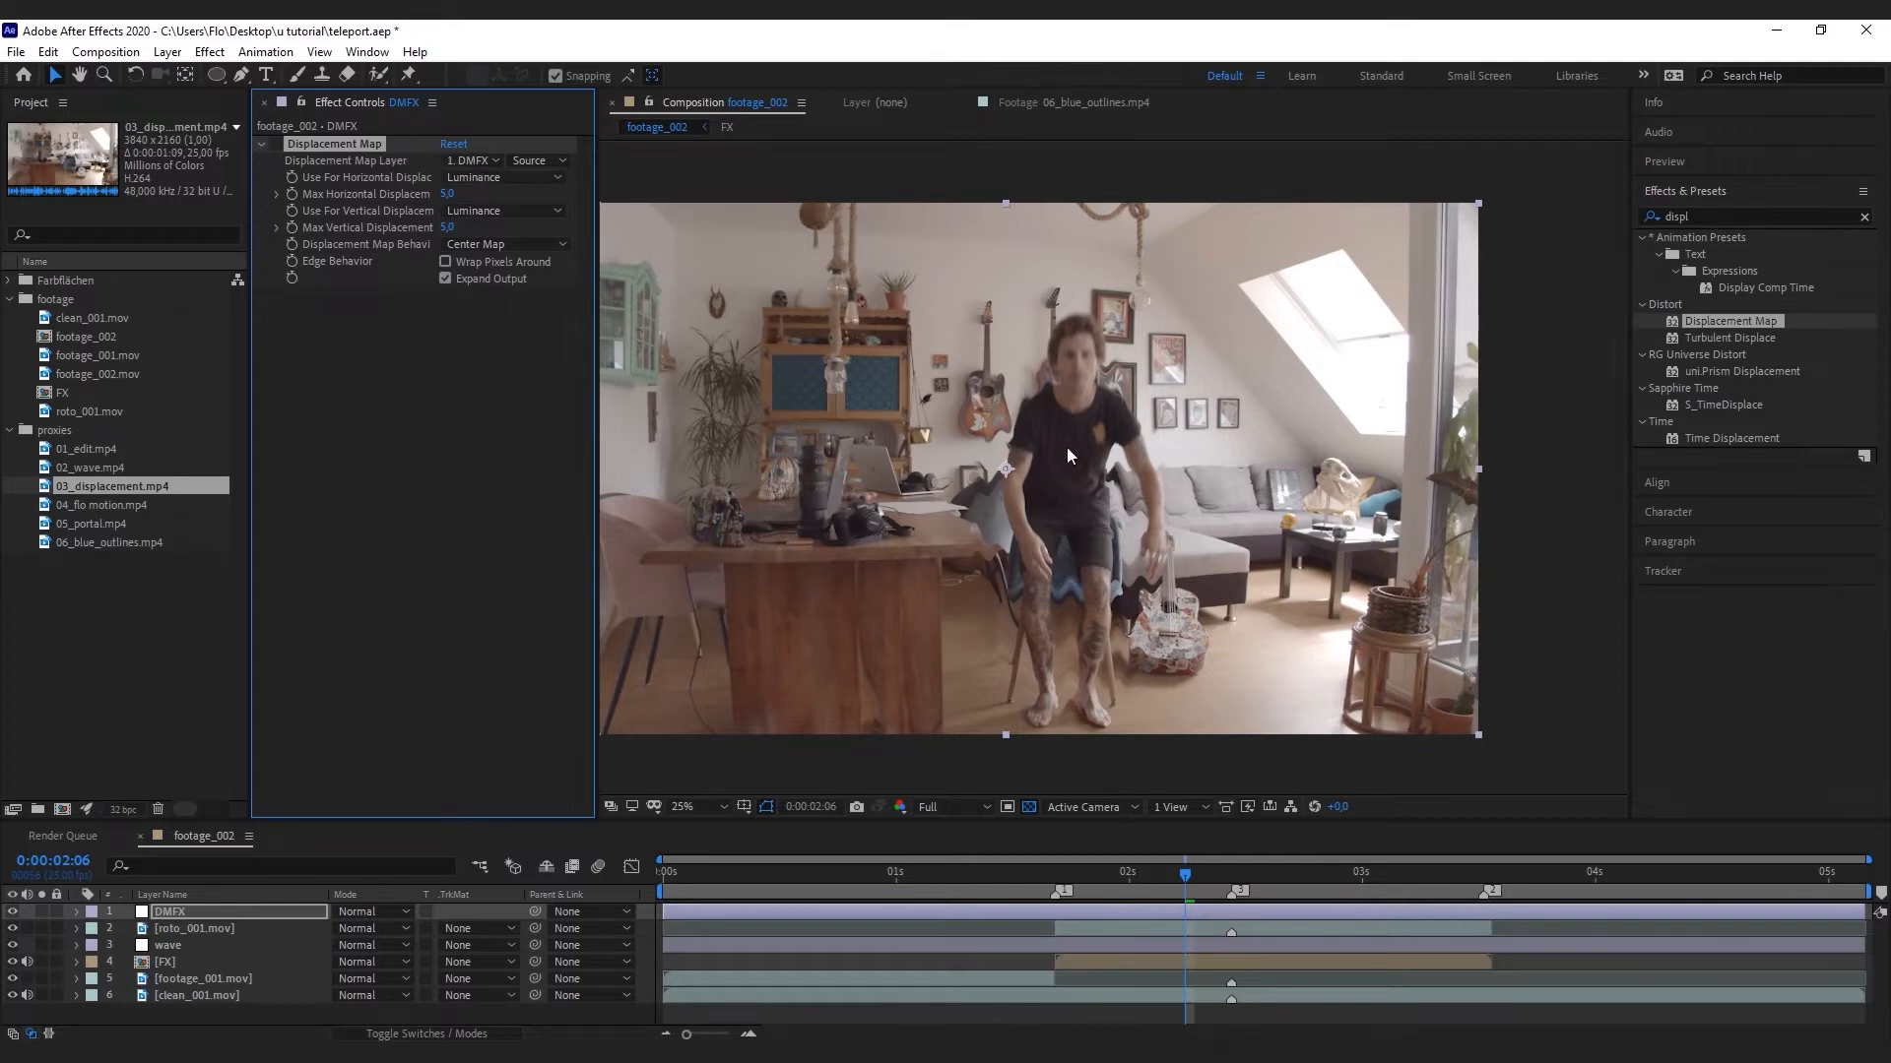
Apply the Tint effect to the roto_001.mov layer and solo that layer
click(194, 928)
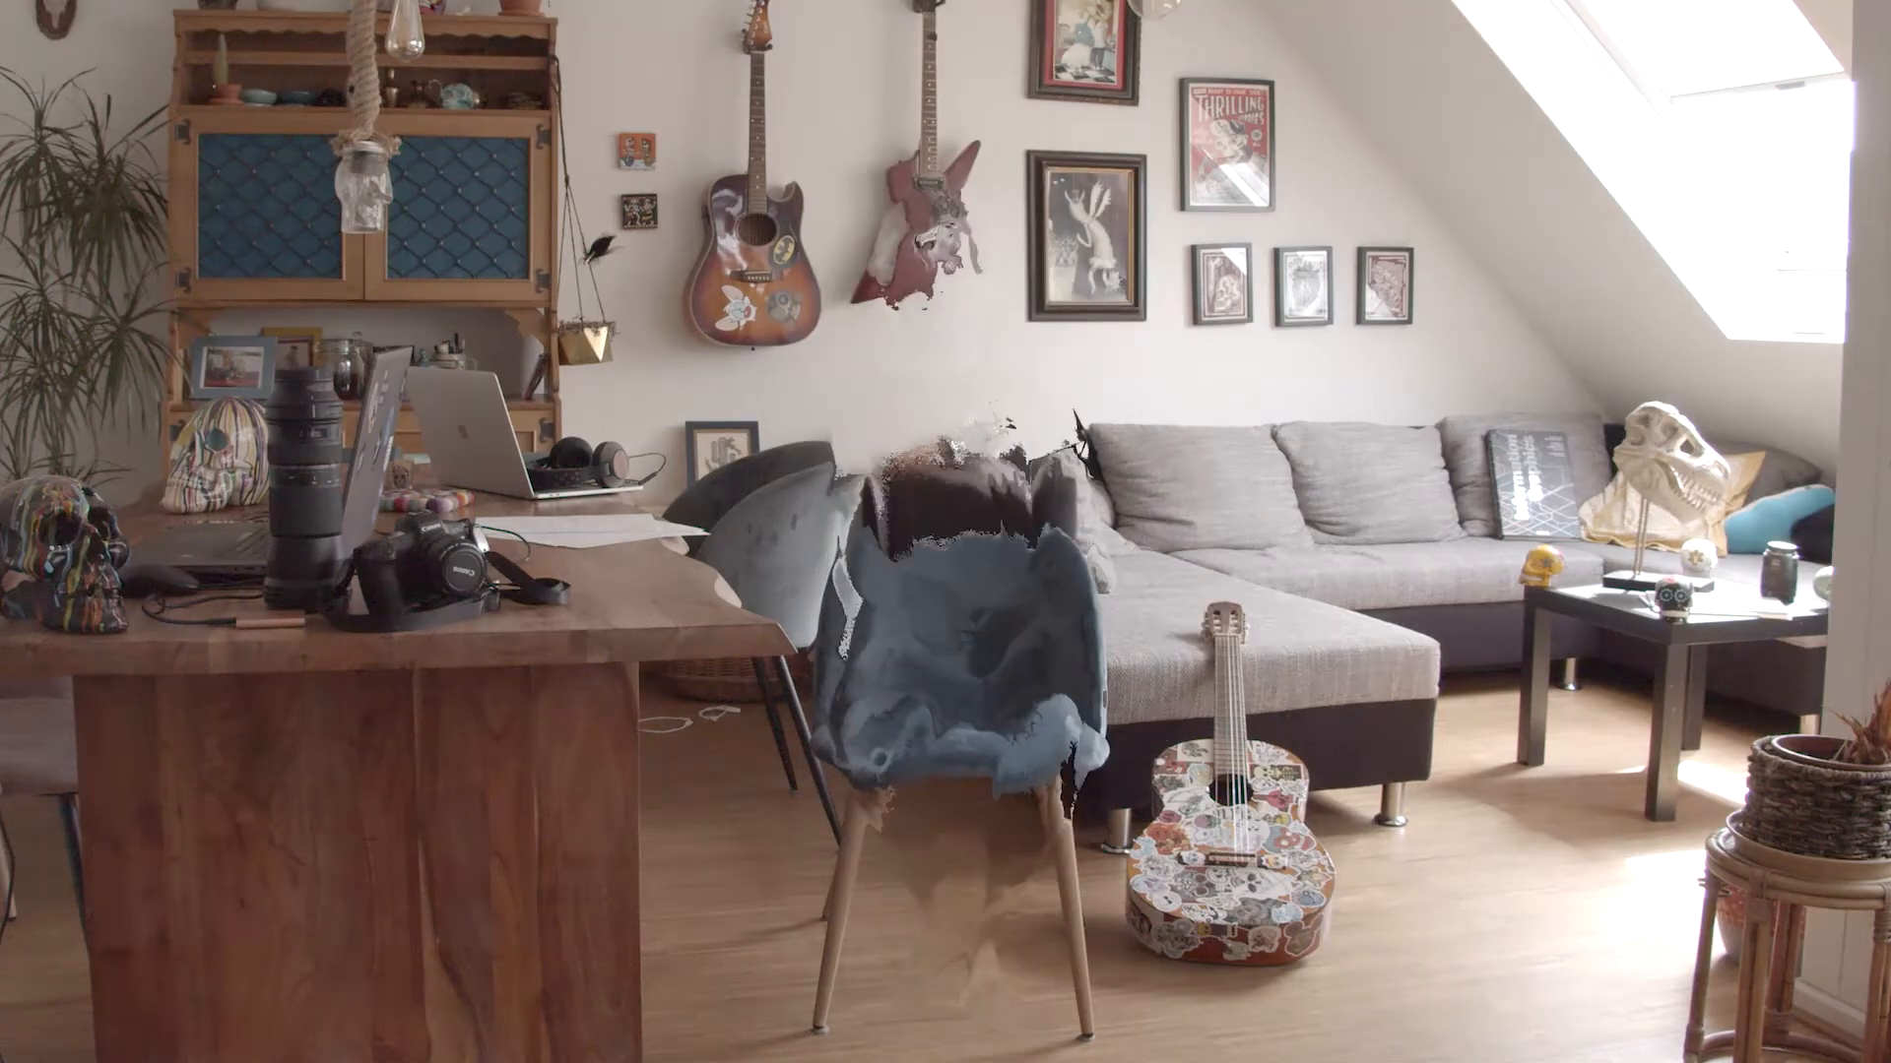
click(1720, 215)
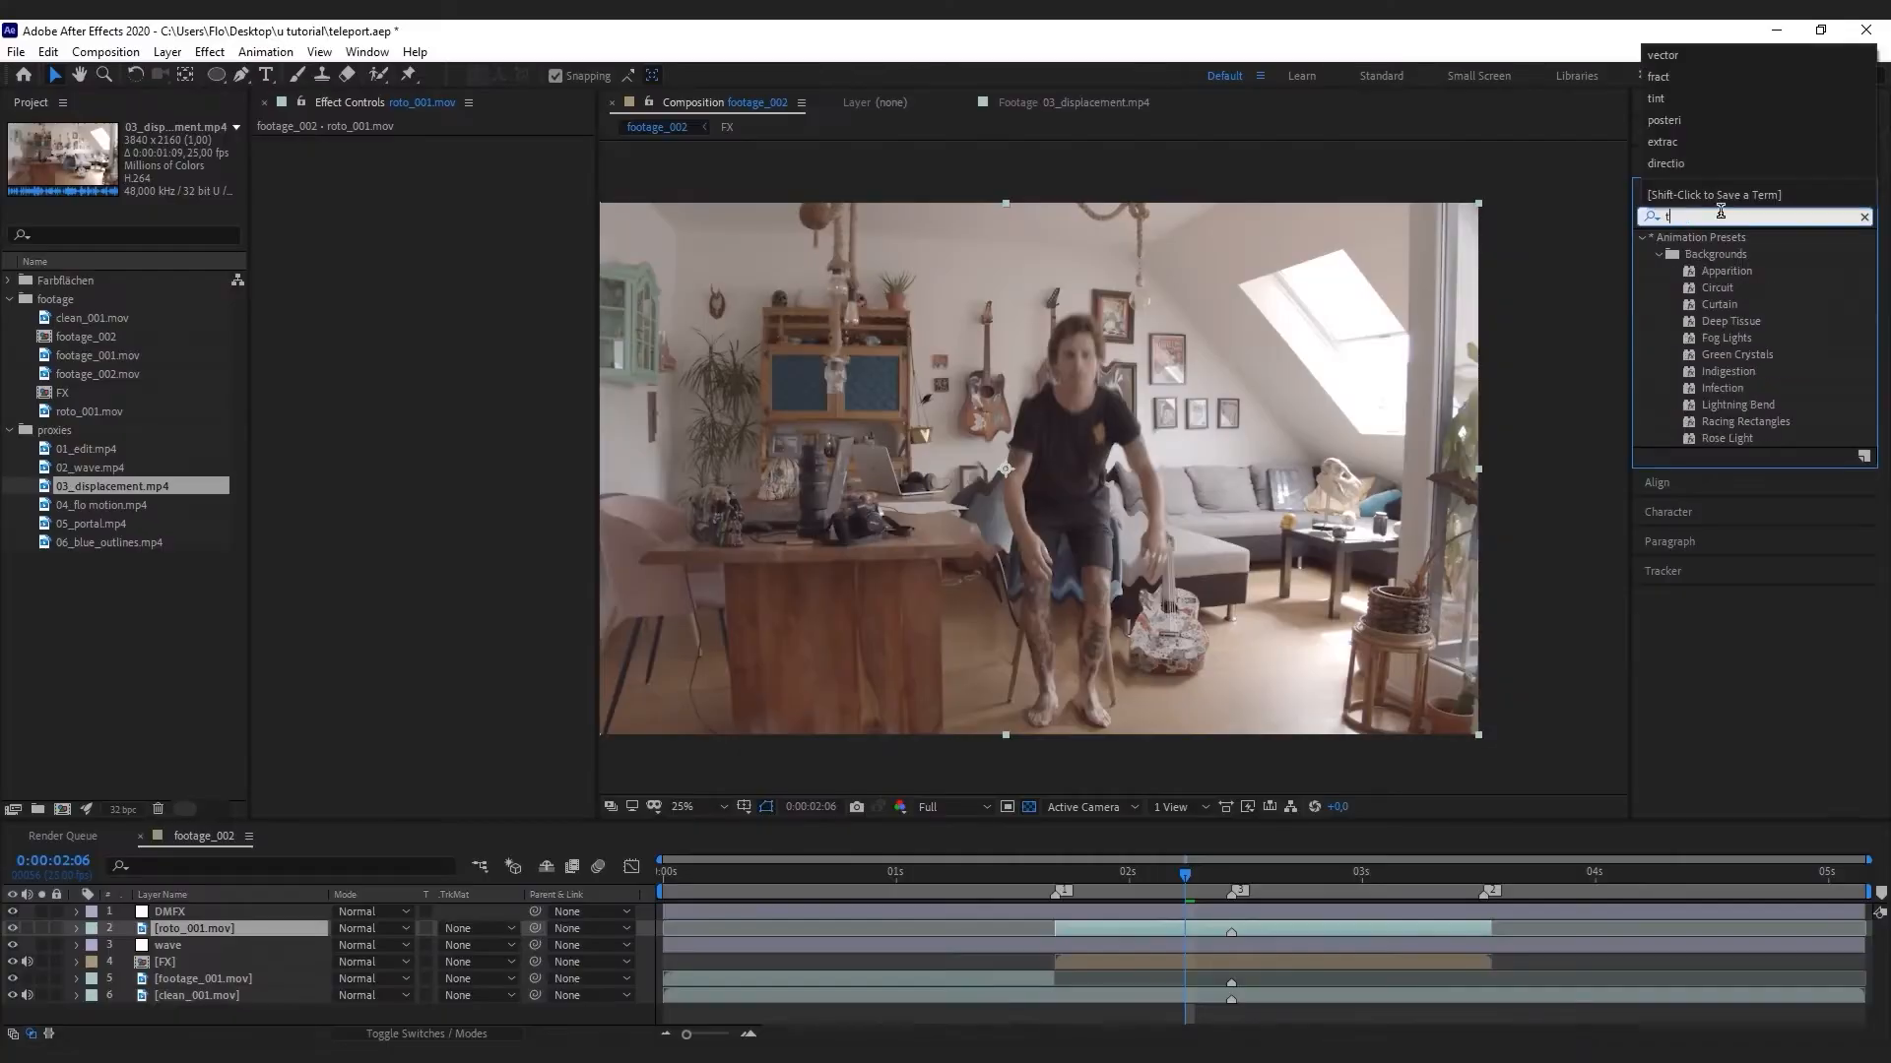
text(tint)
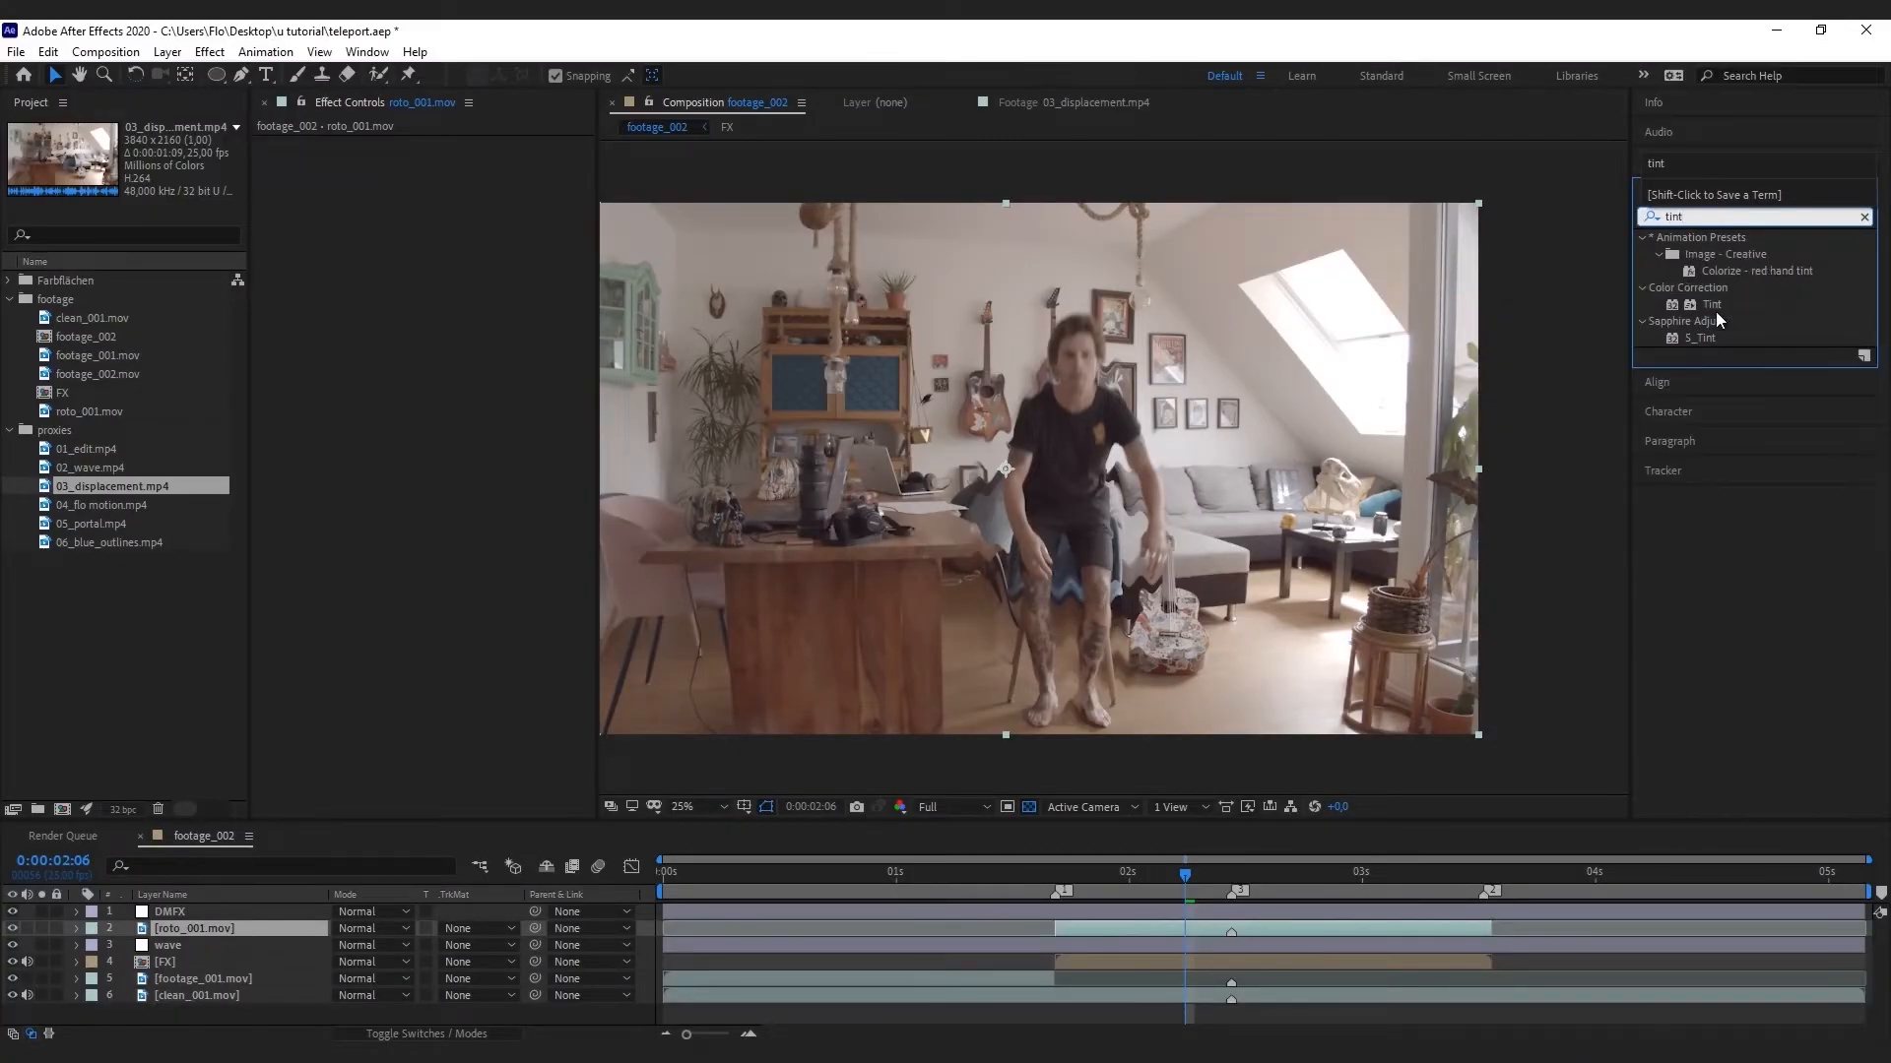
drag(1715, 312, 208, 942)
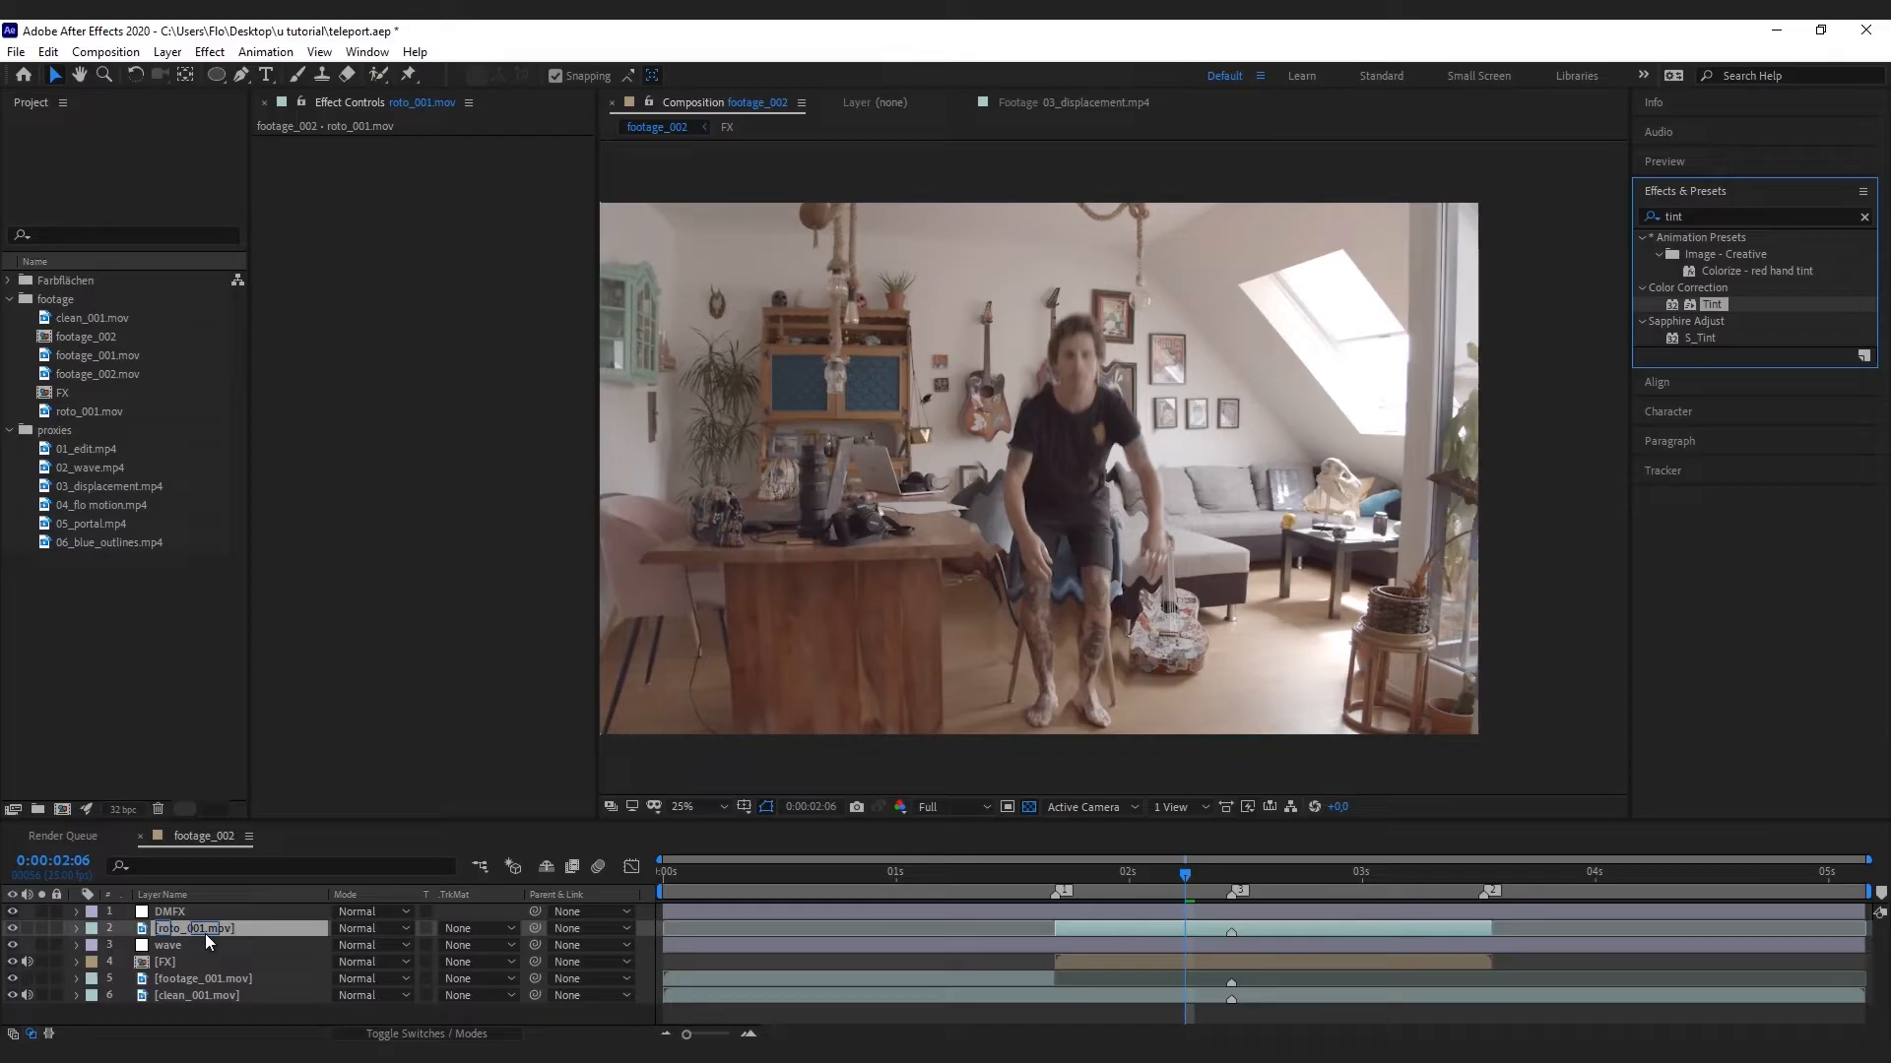
click(41, 929)
Apply Levels to roto_001.mov and raise its contrast with Input Black 0.1294 and Input White 0.6667
click(1715, 216)
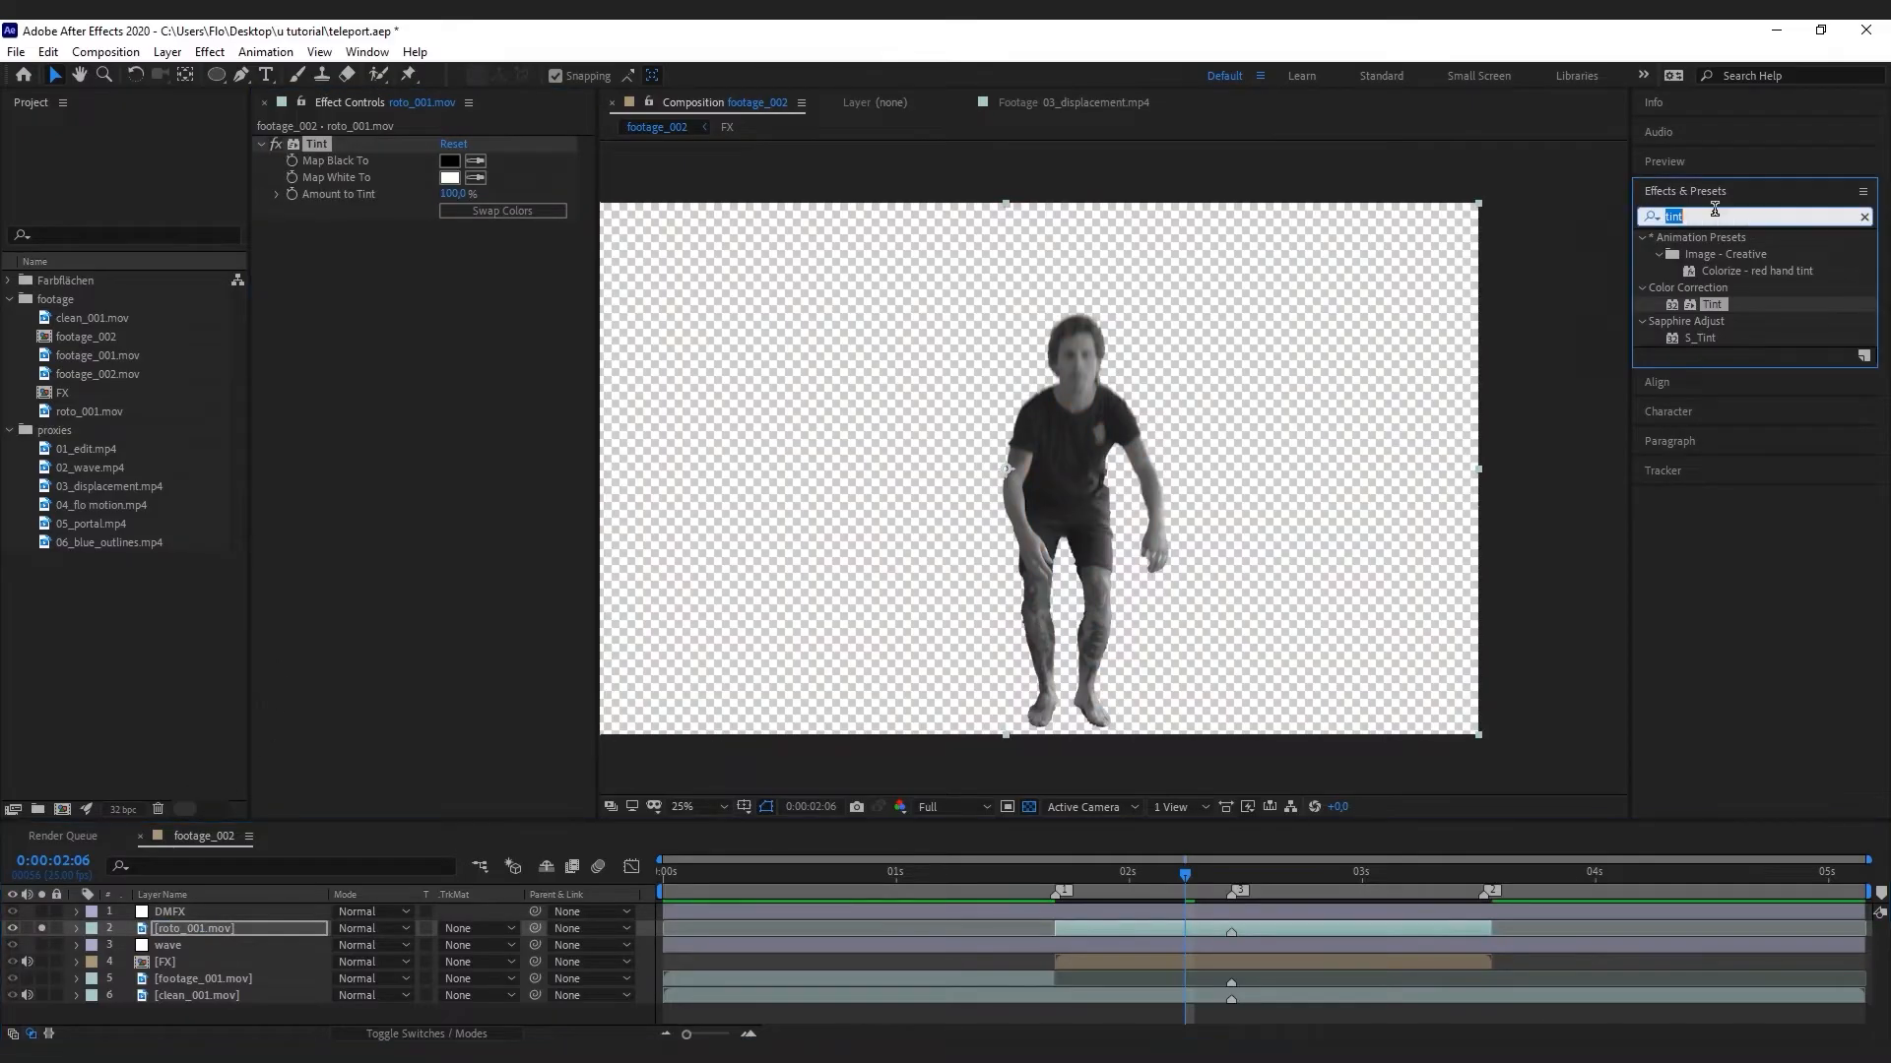
text(level)
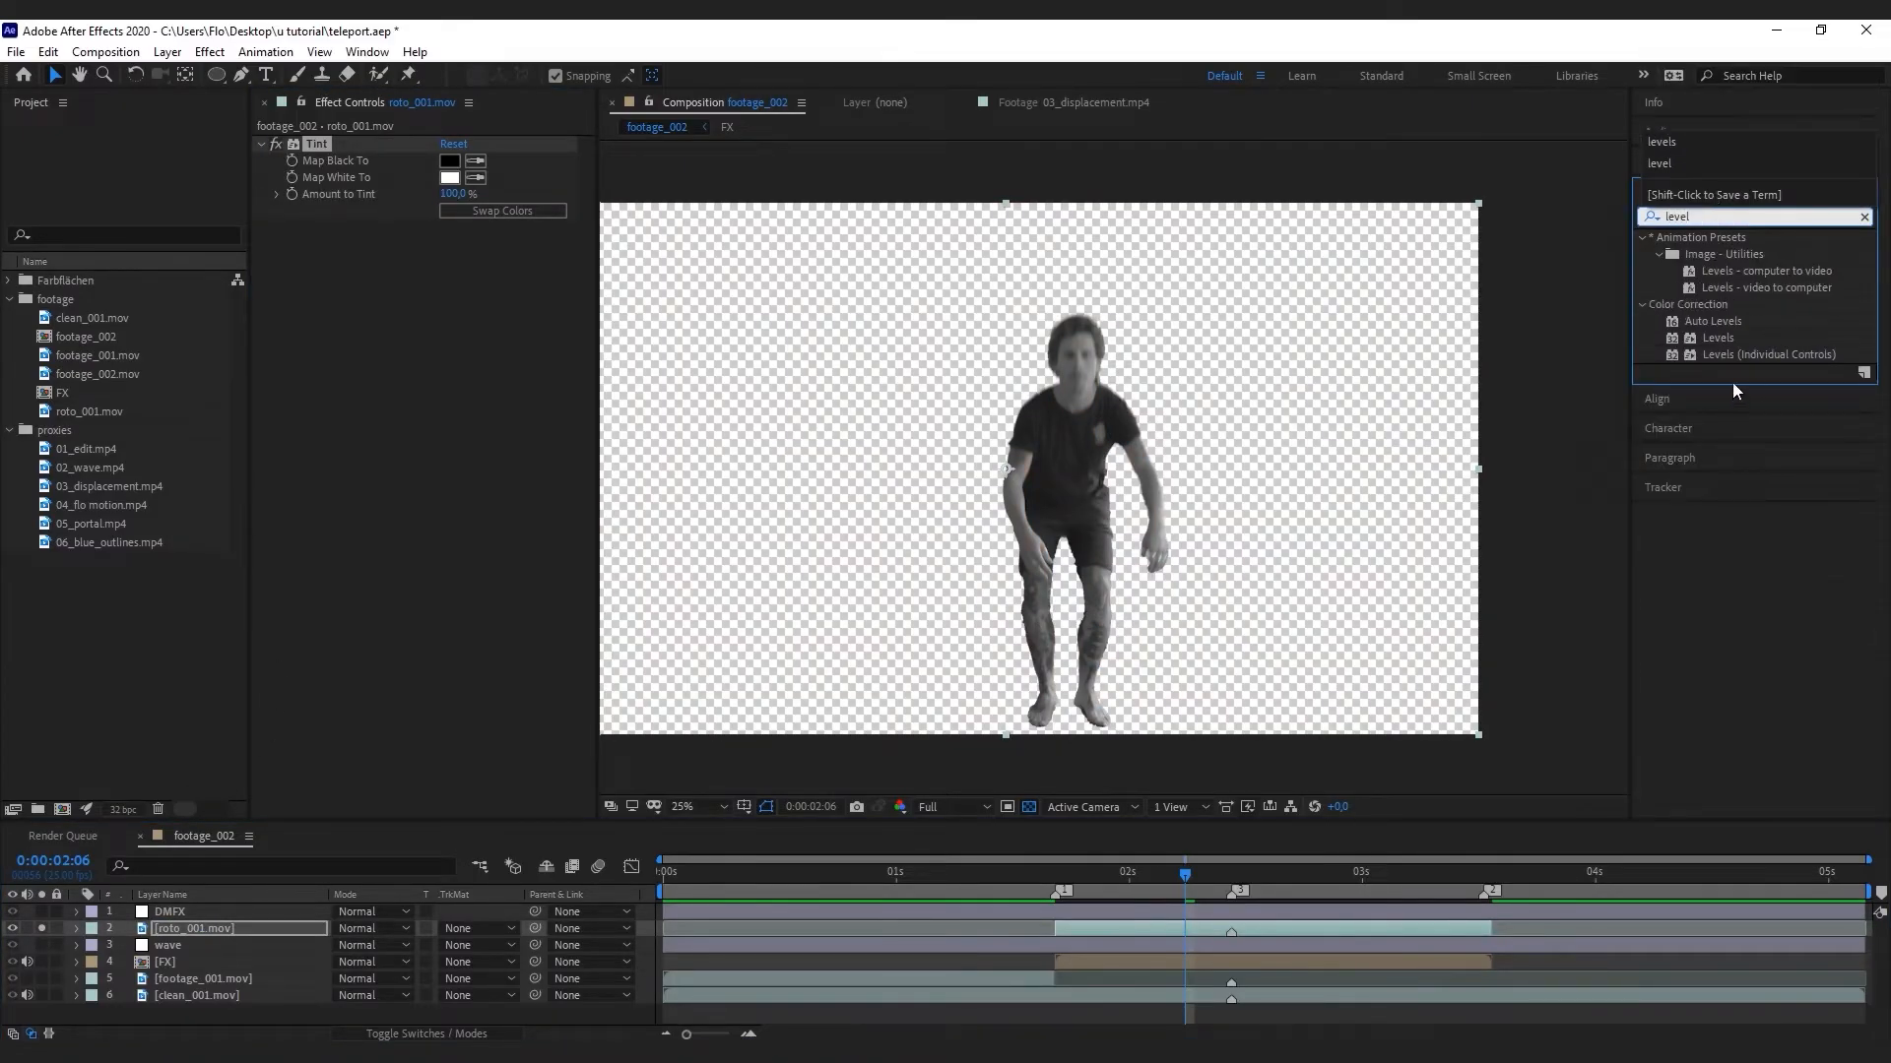
drag(1733, 345, 423, 317)
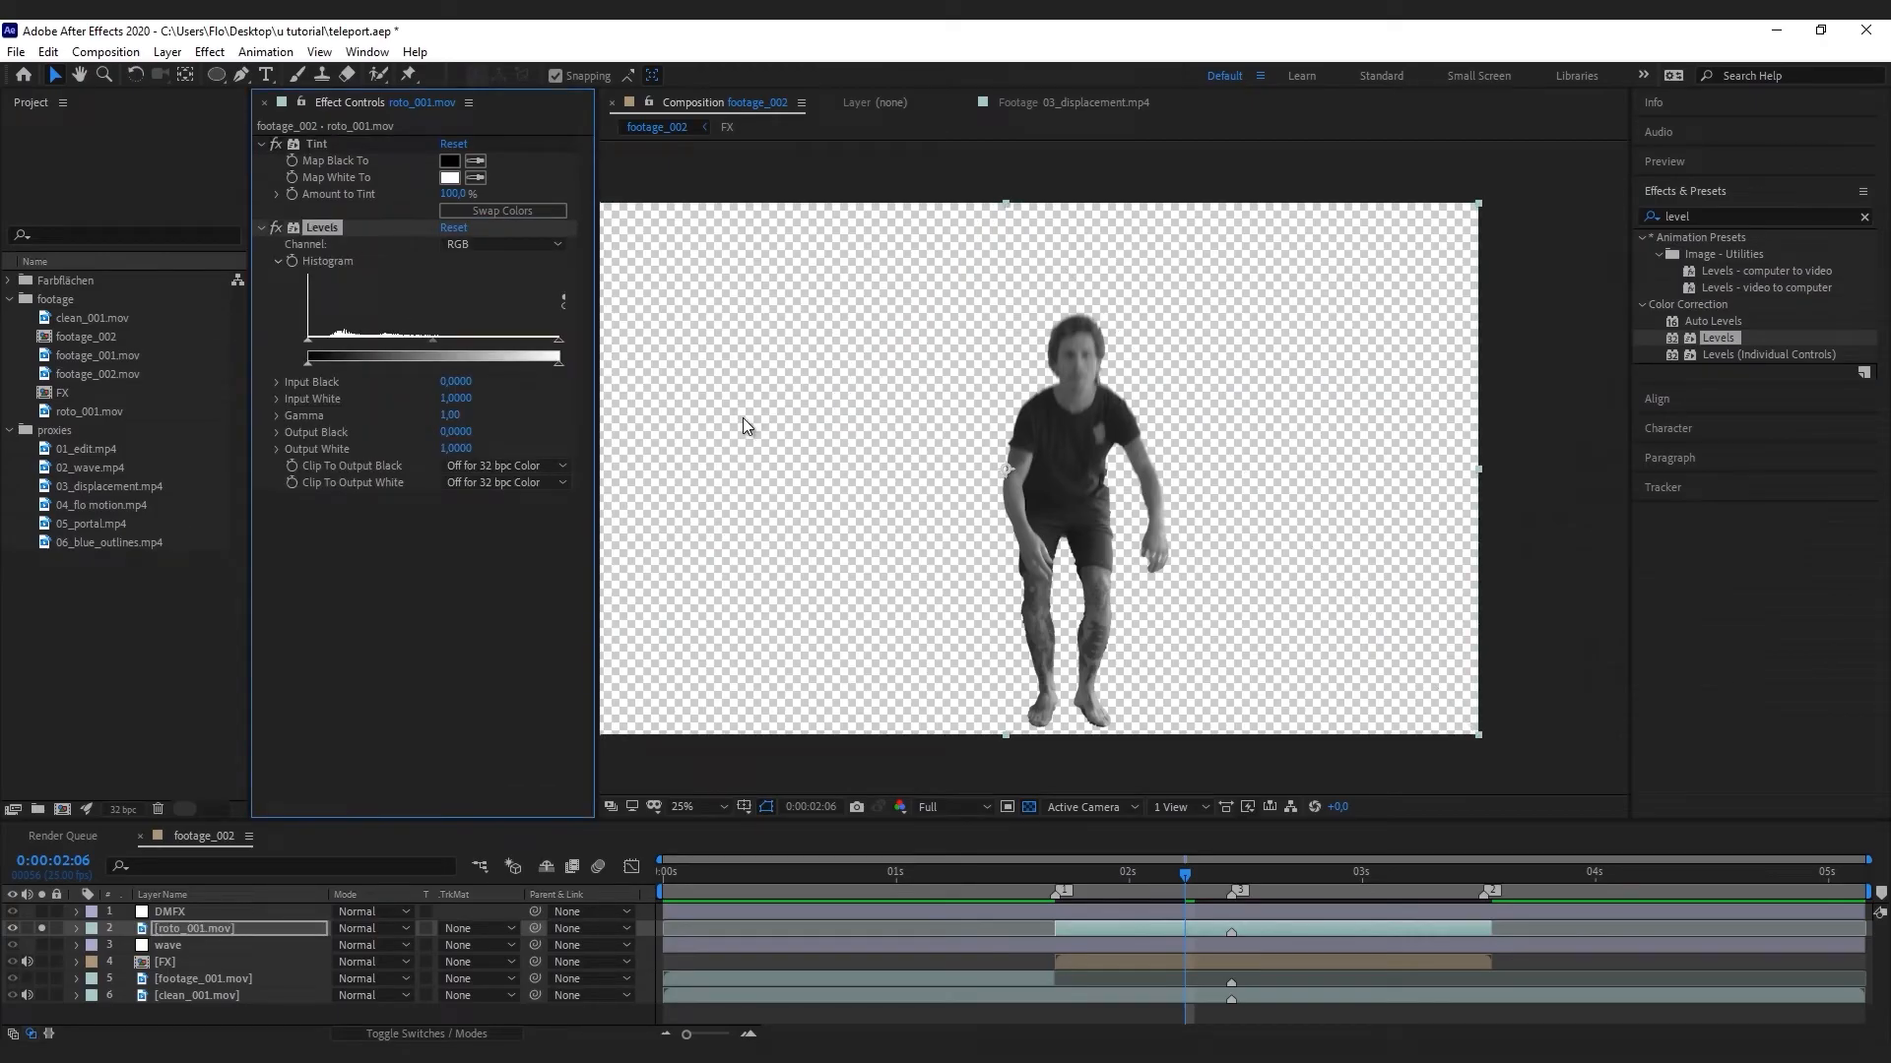
drag(554, 349, 476, 343)
drag(311, 342, 337, 350)
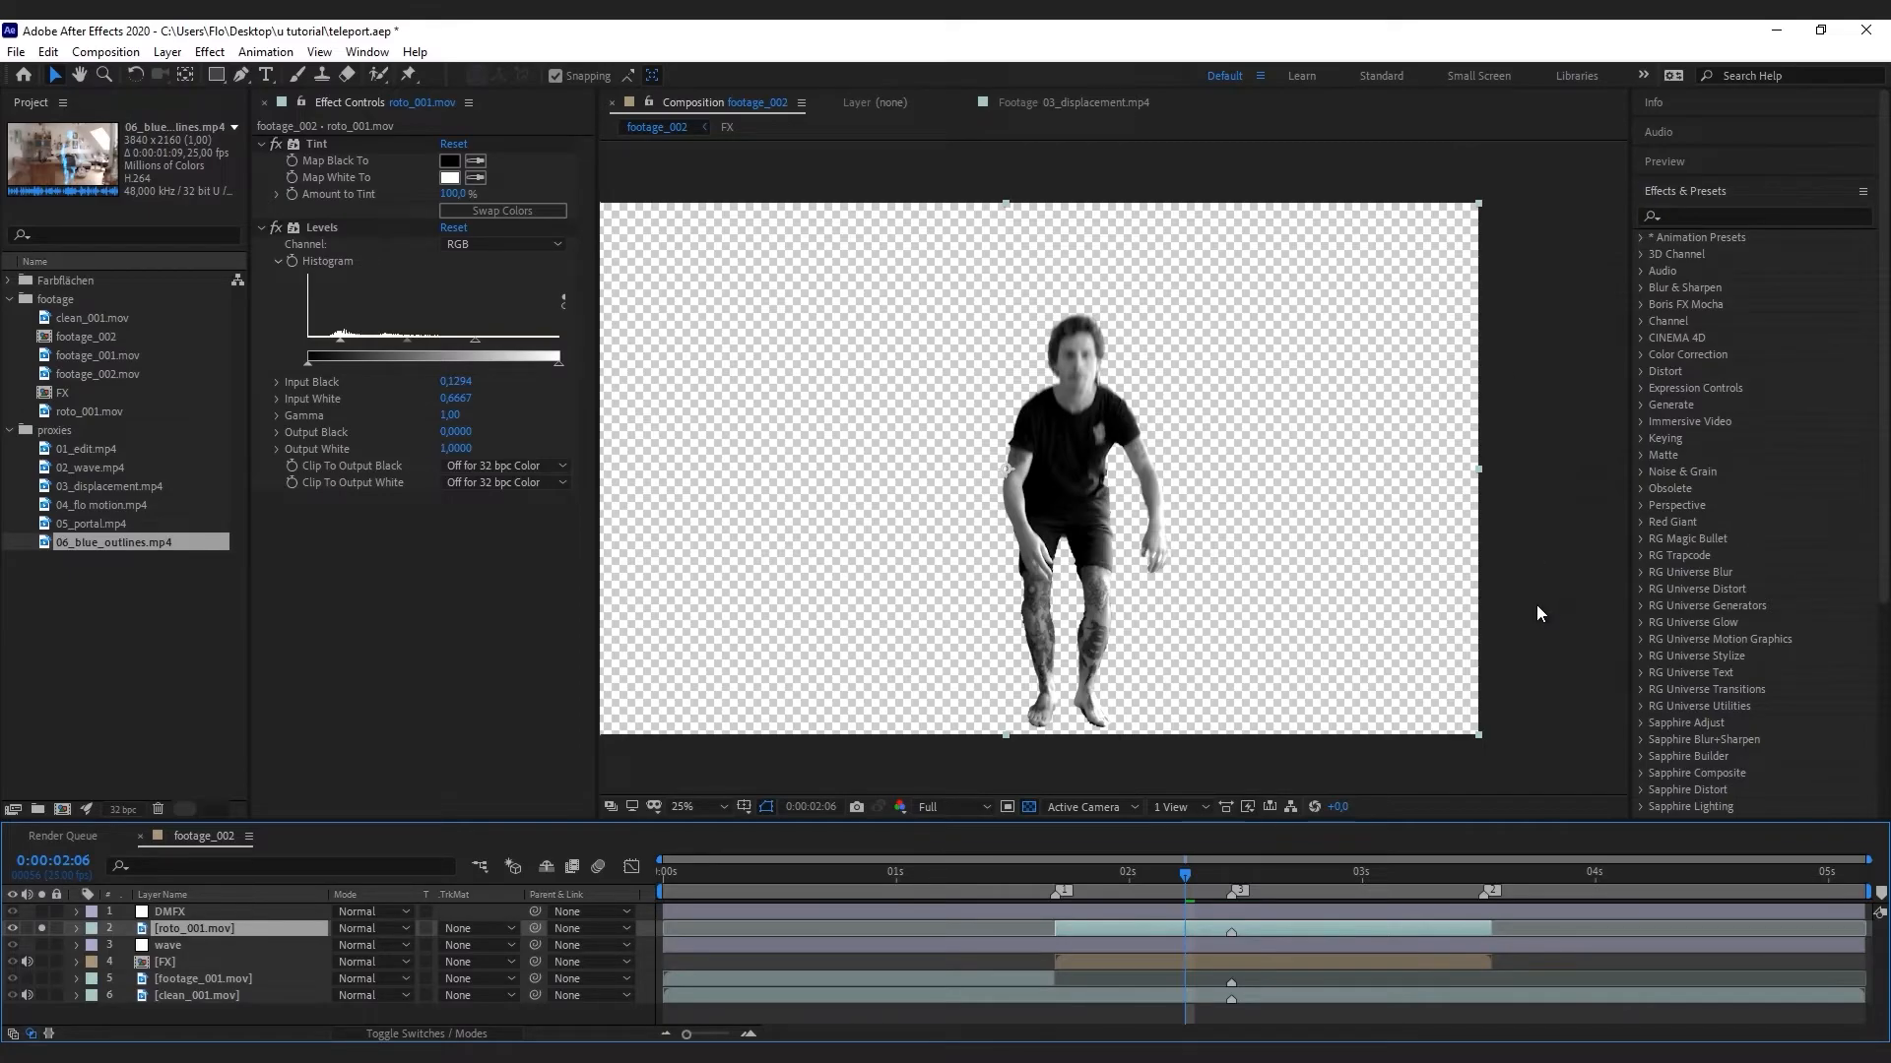
Create a mid-grey solid with red, green and blue at 0.5 and place it soloed beneath roto_001.mov
key(ctrl+y)
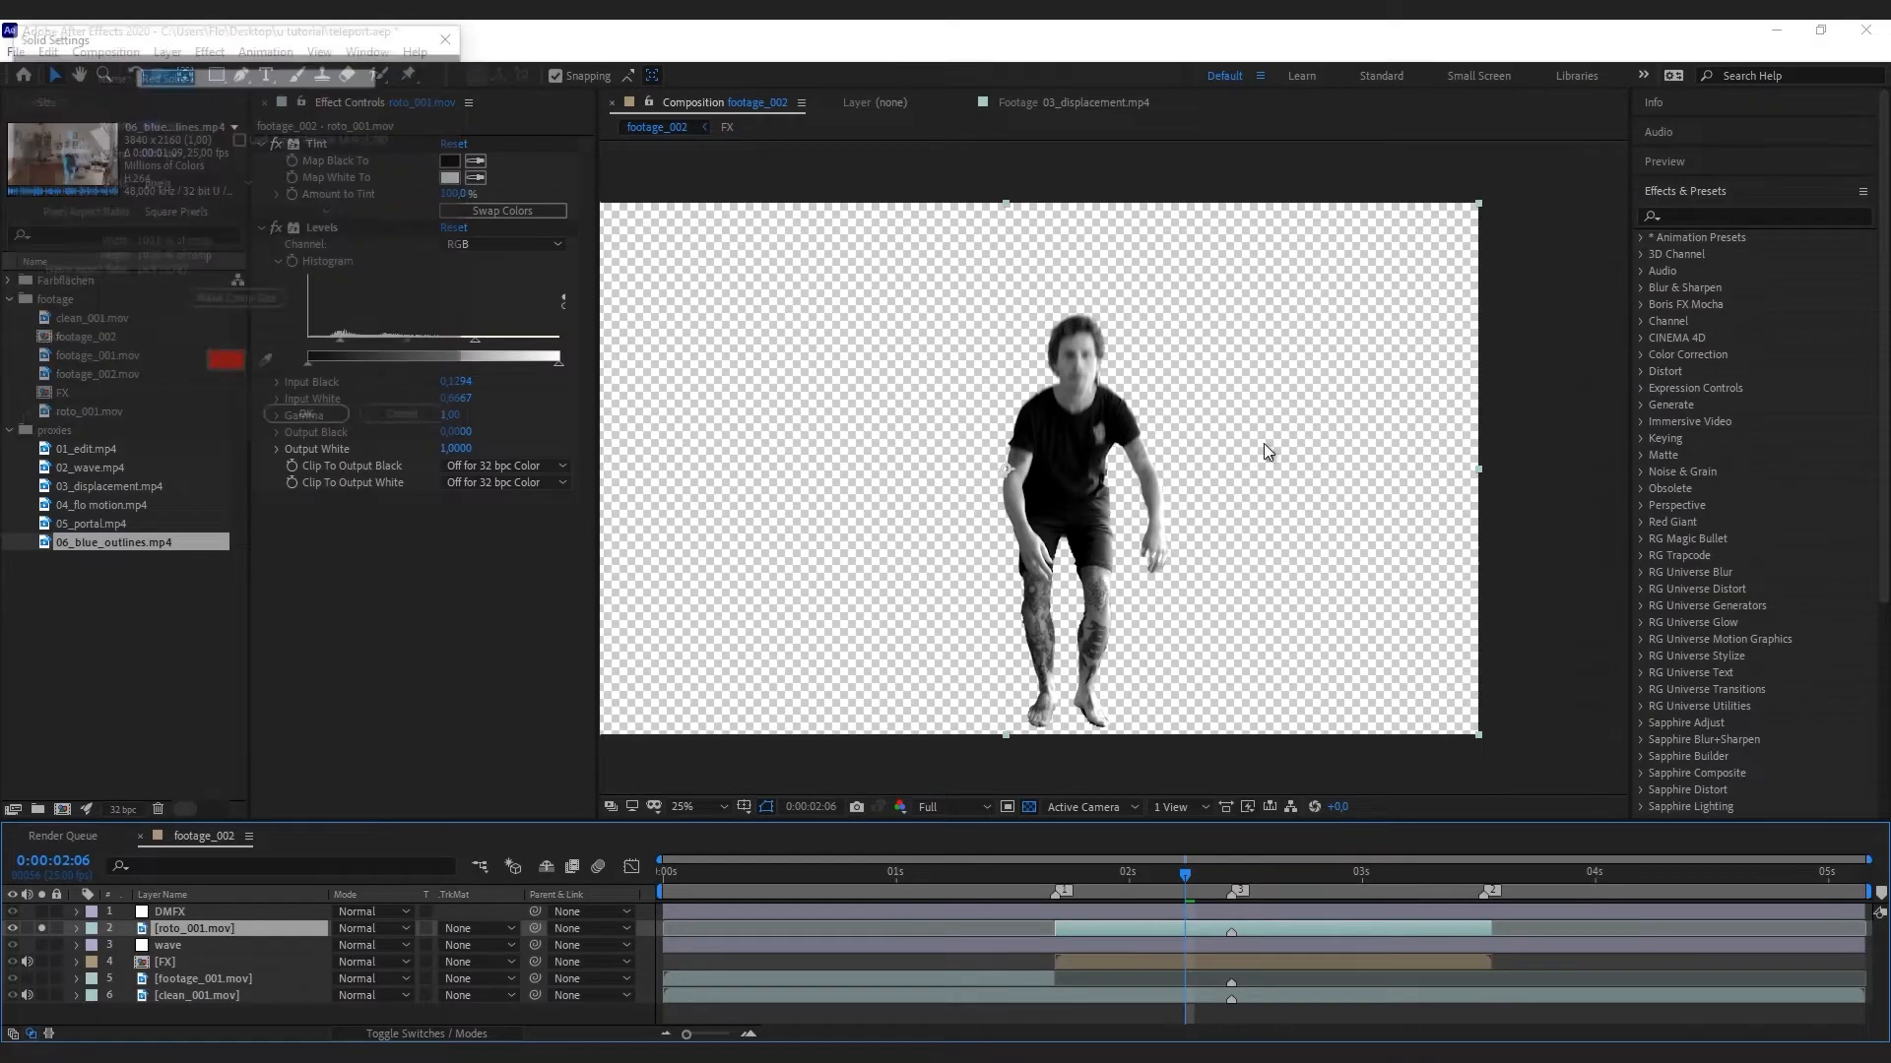
click(225, 364)
drag(440, 665, 394, 664)
click(452, 666)
text(.5)
key(Tab)
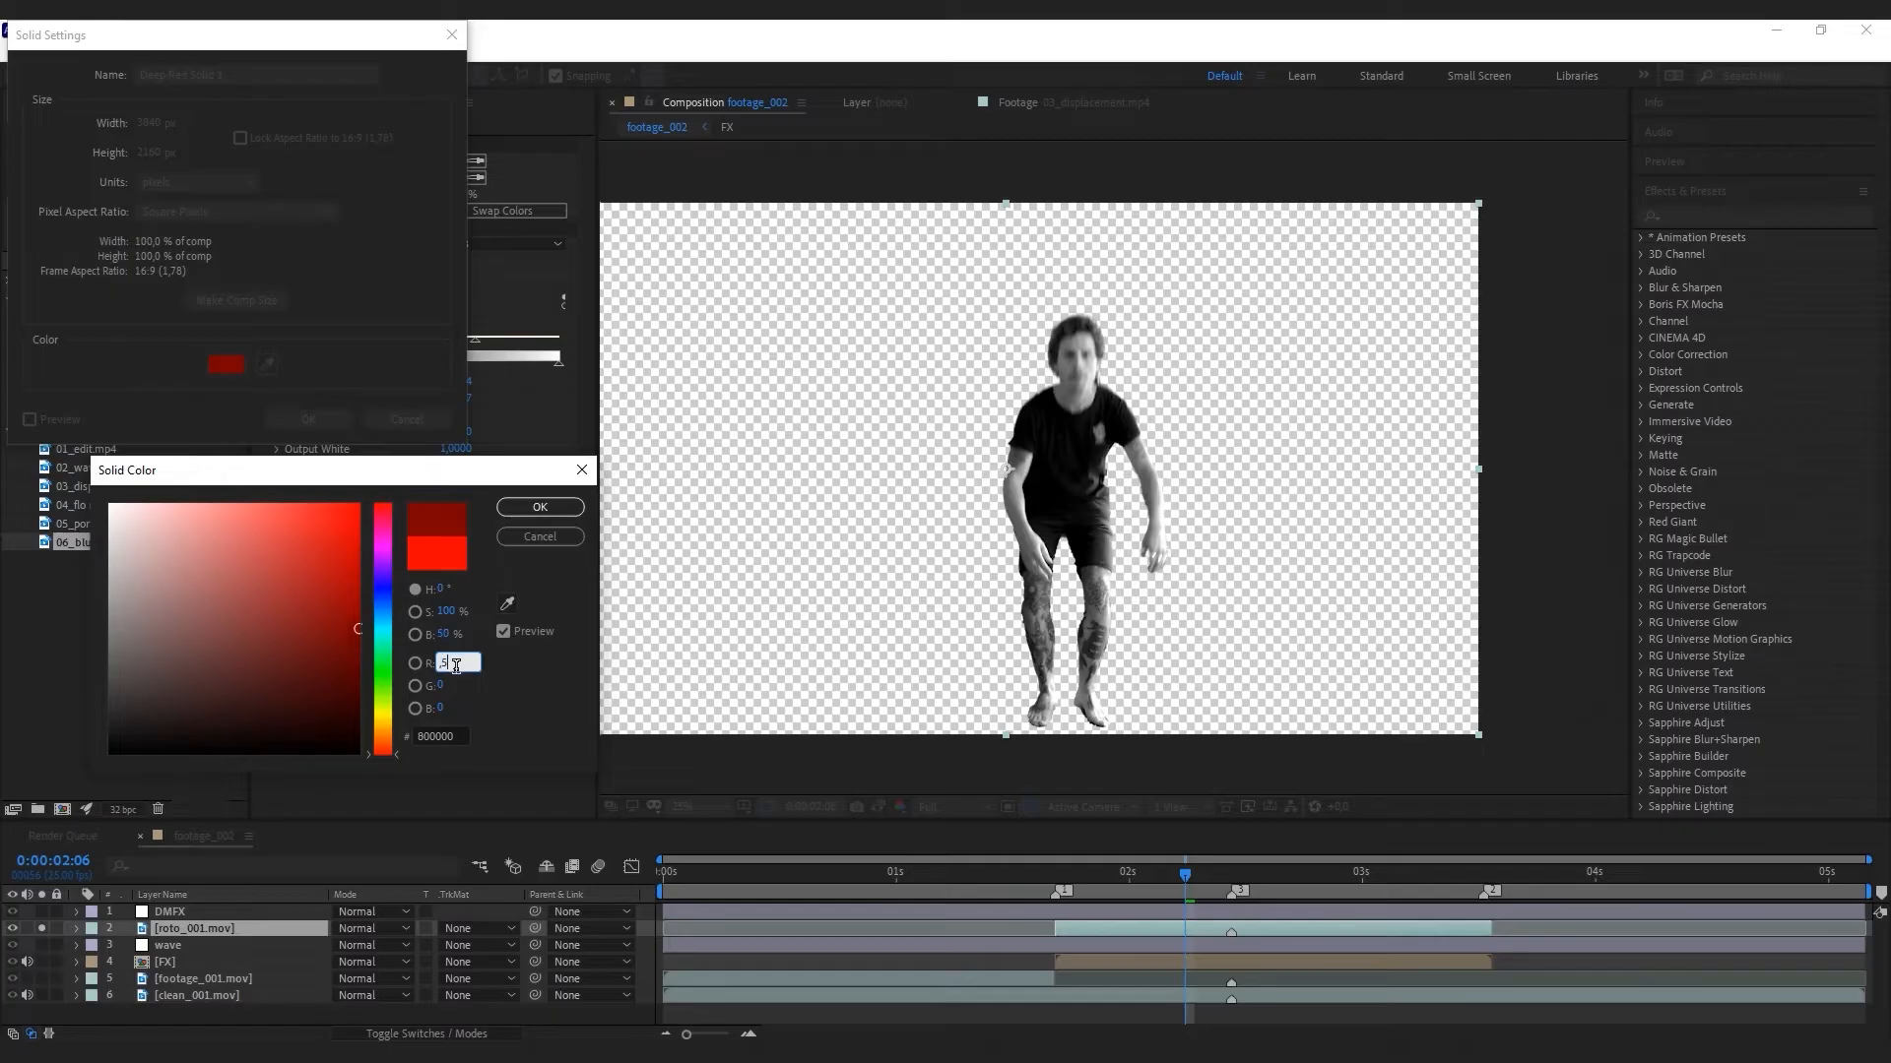
text(.5)
key(Tab)
text(.5)
key(Tab)
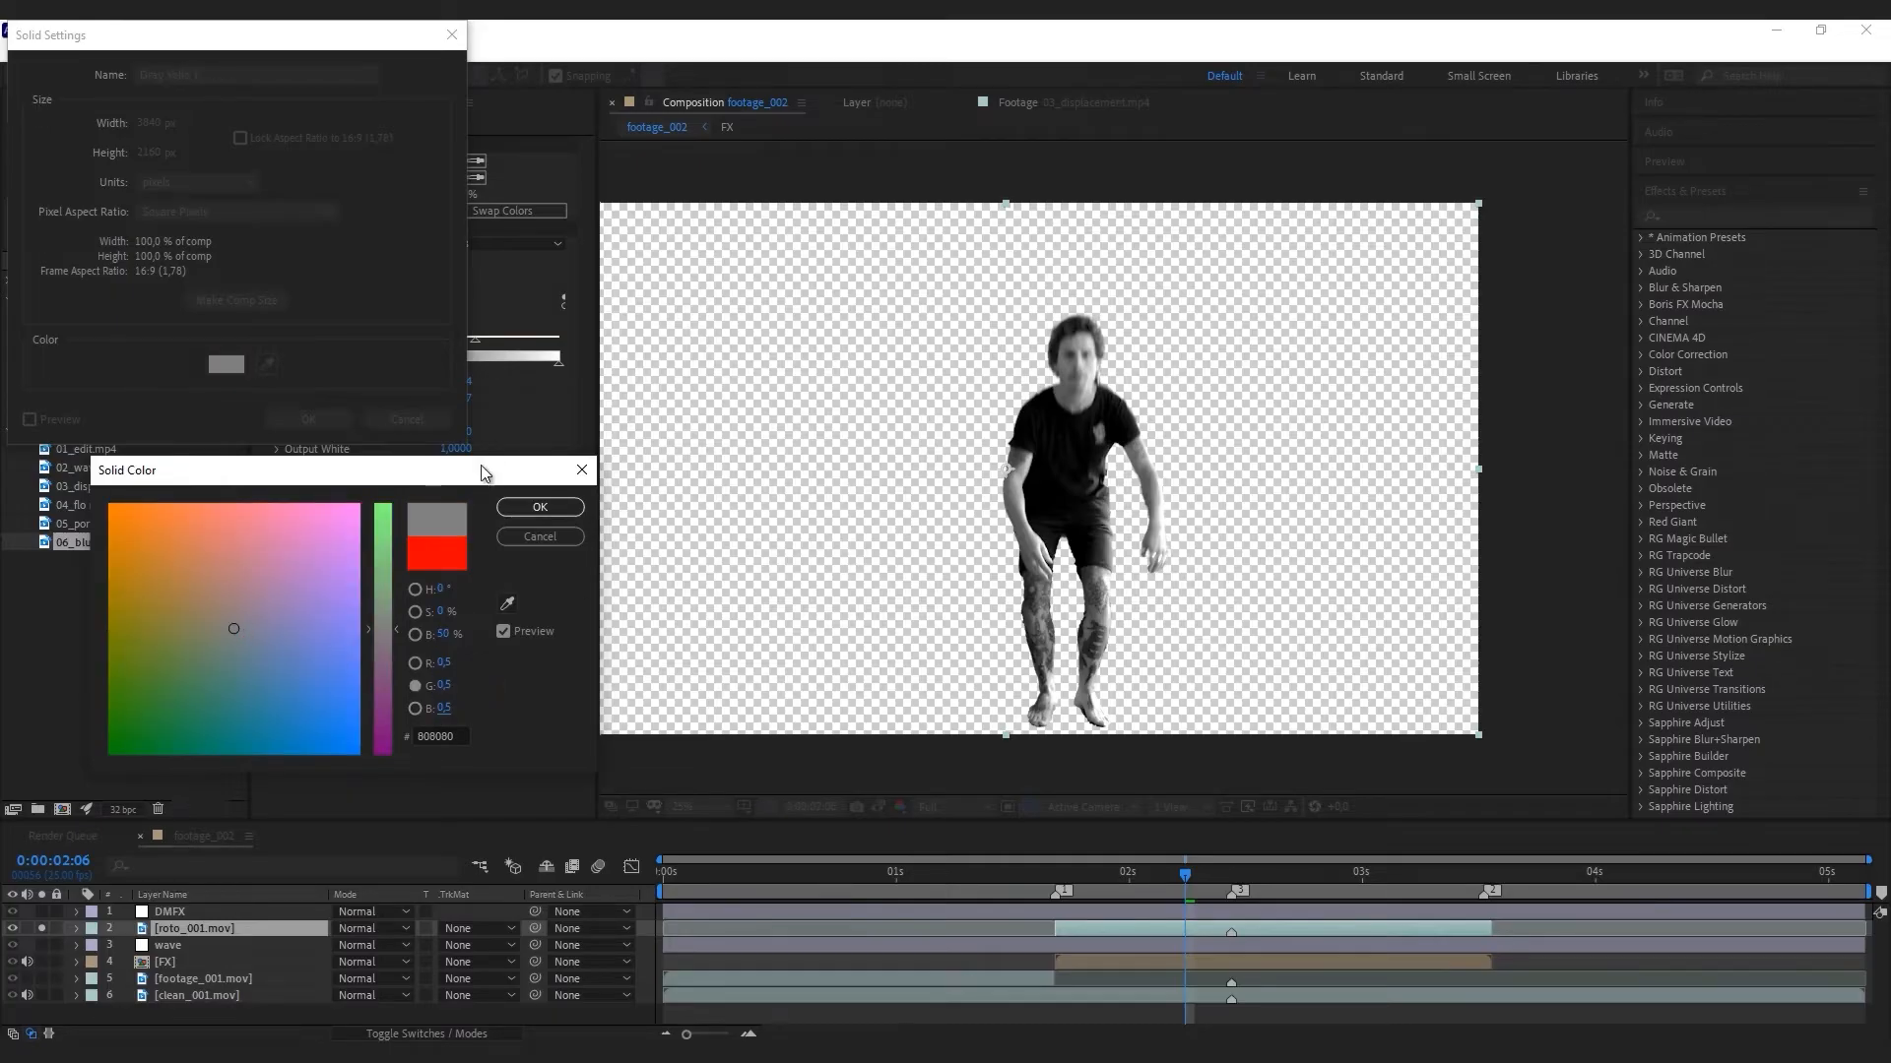
click(540, 507)
key(Return)
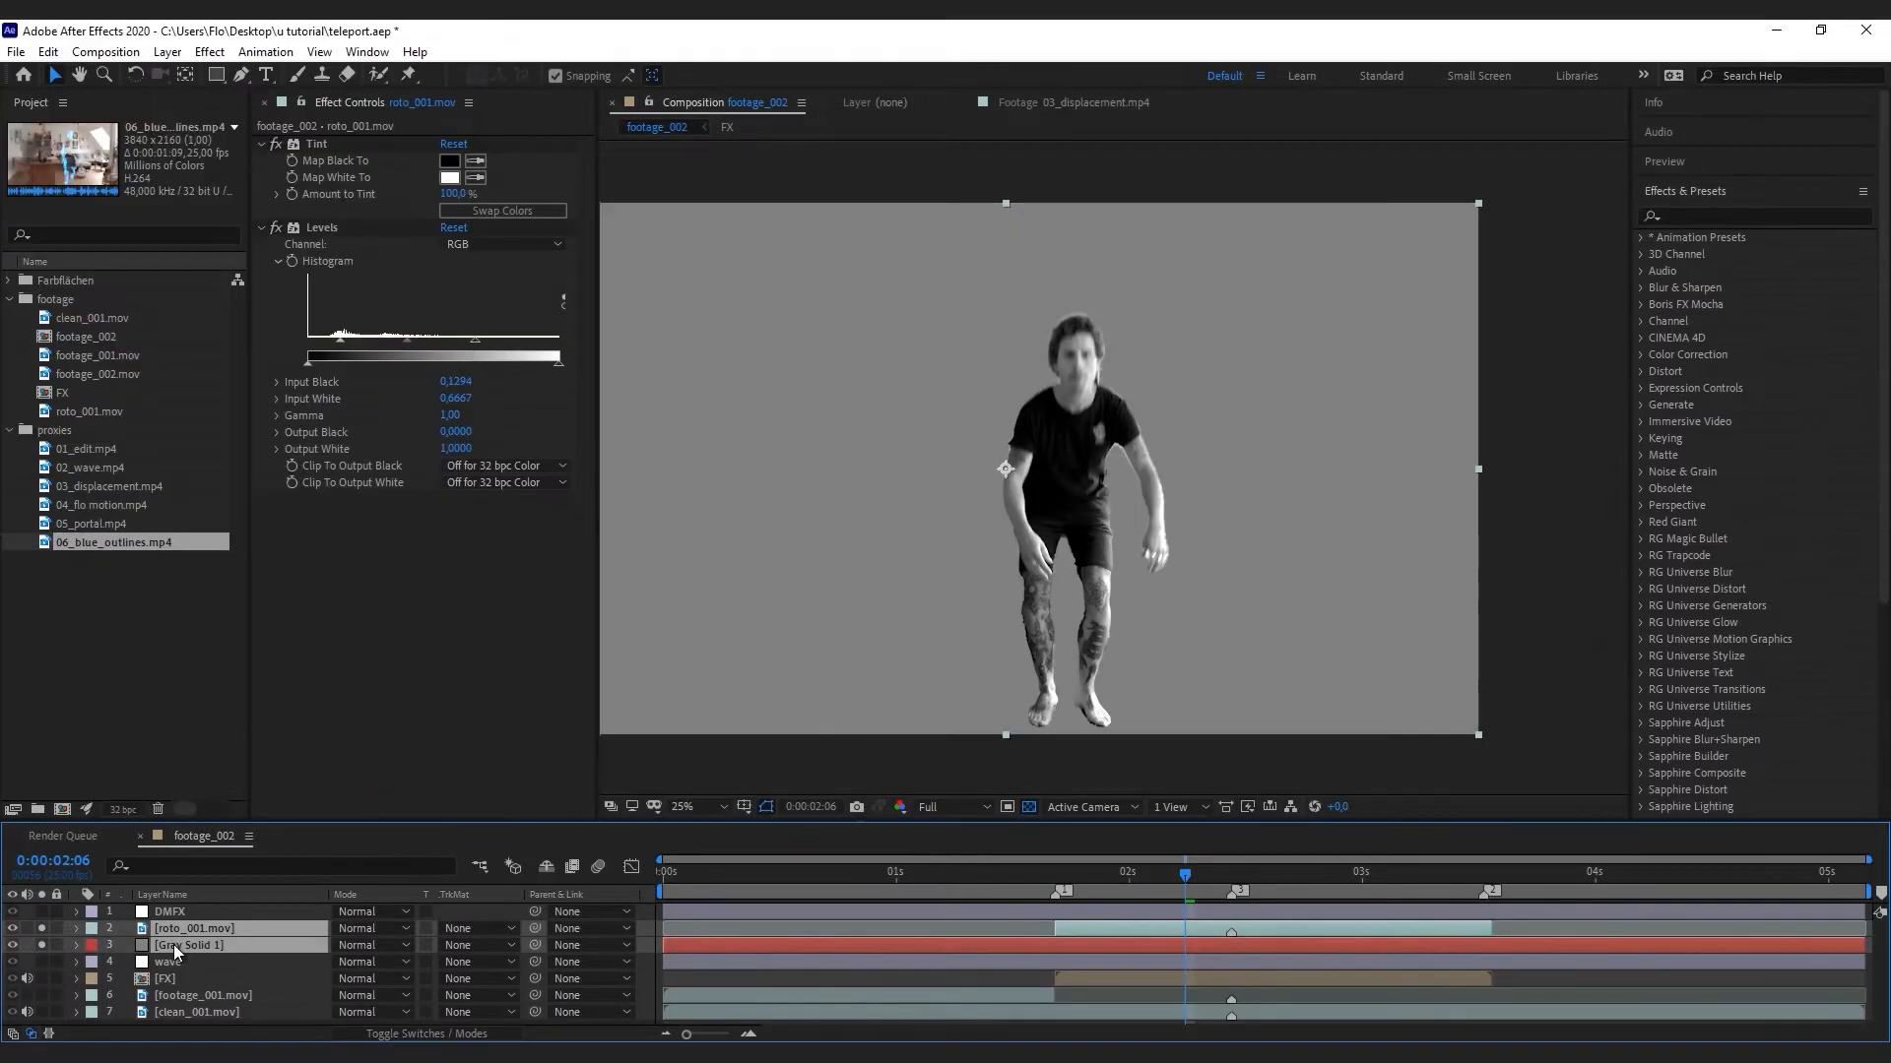
Pre-compose the roto_001.mov layer and the grey solid together as DM
key(ctrl+shift+c)
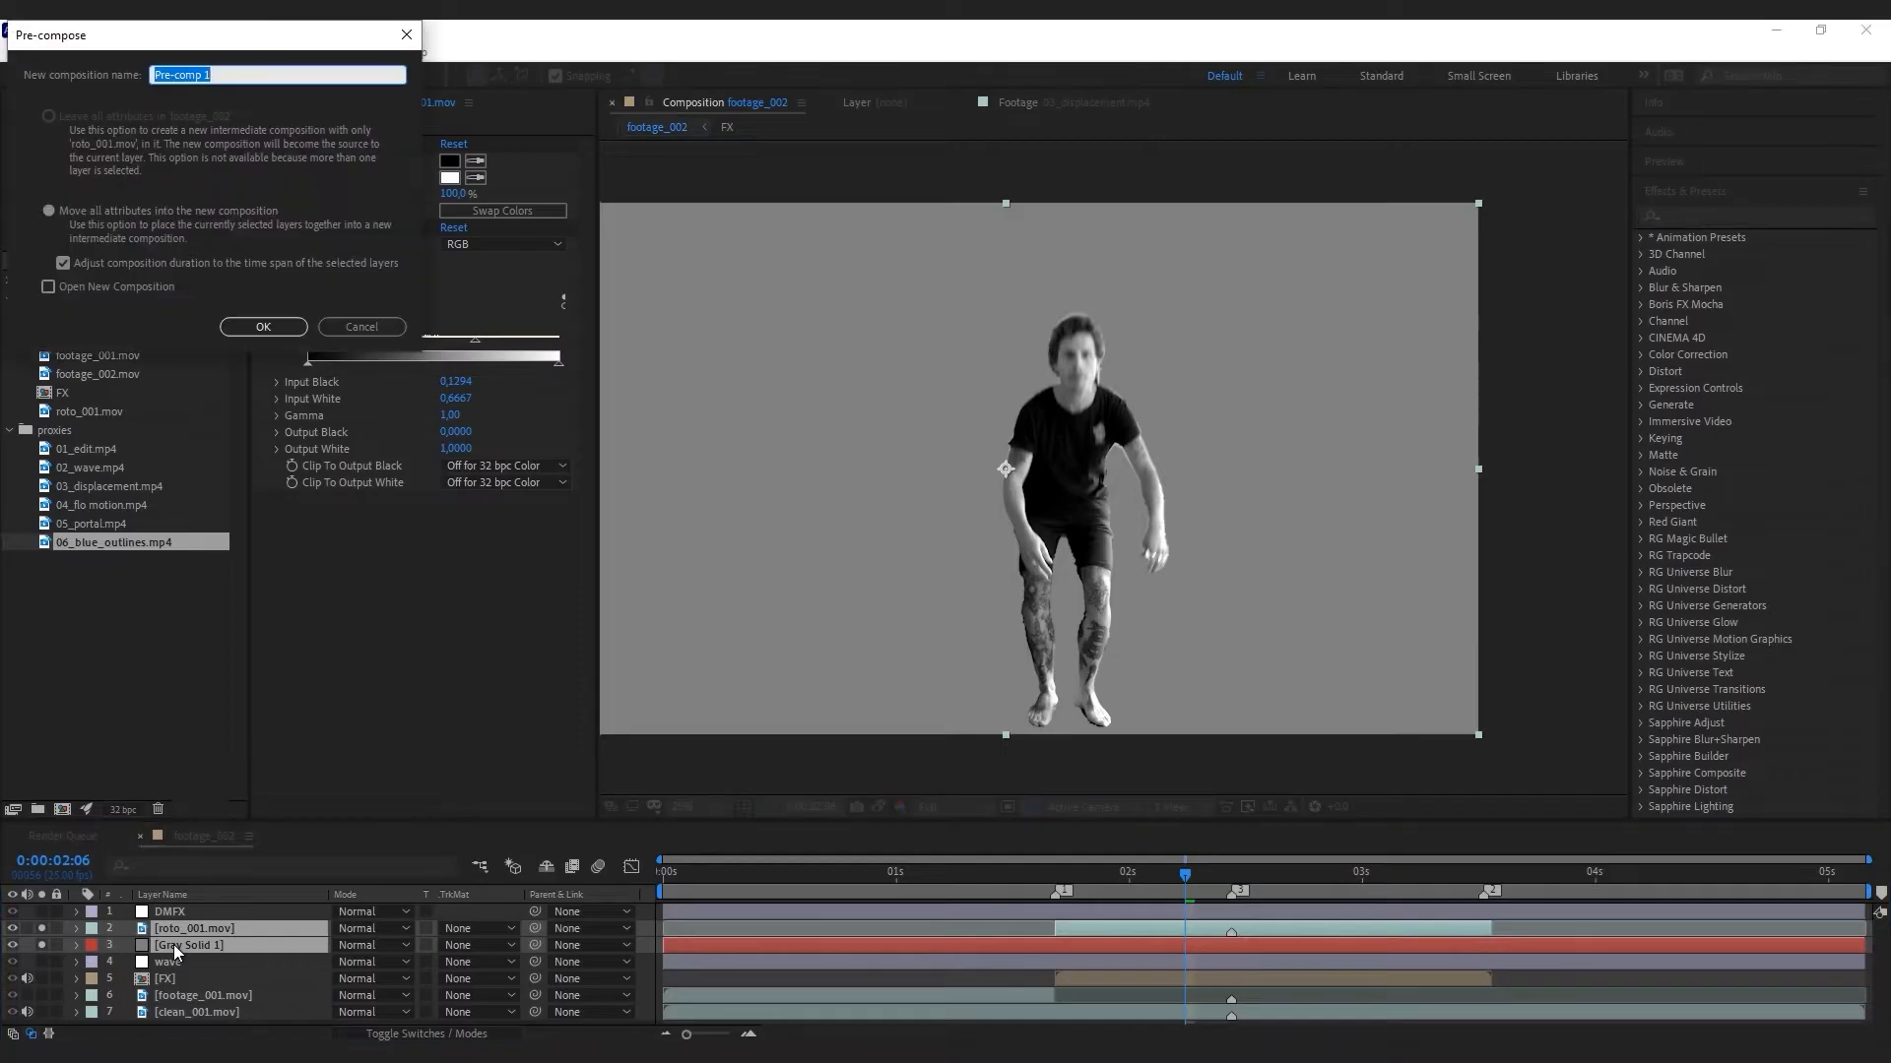
text(DM)
key(Return)
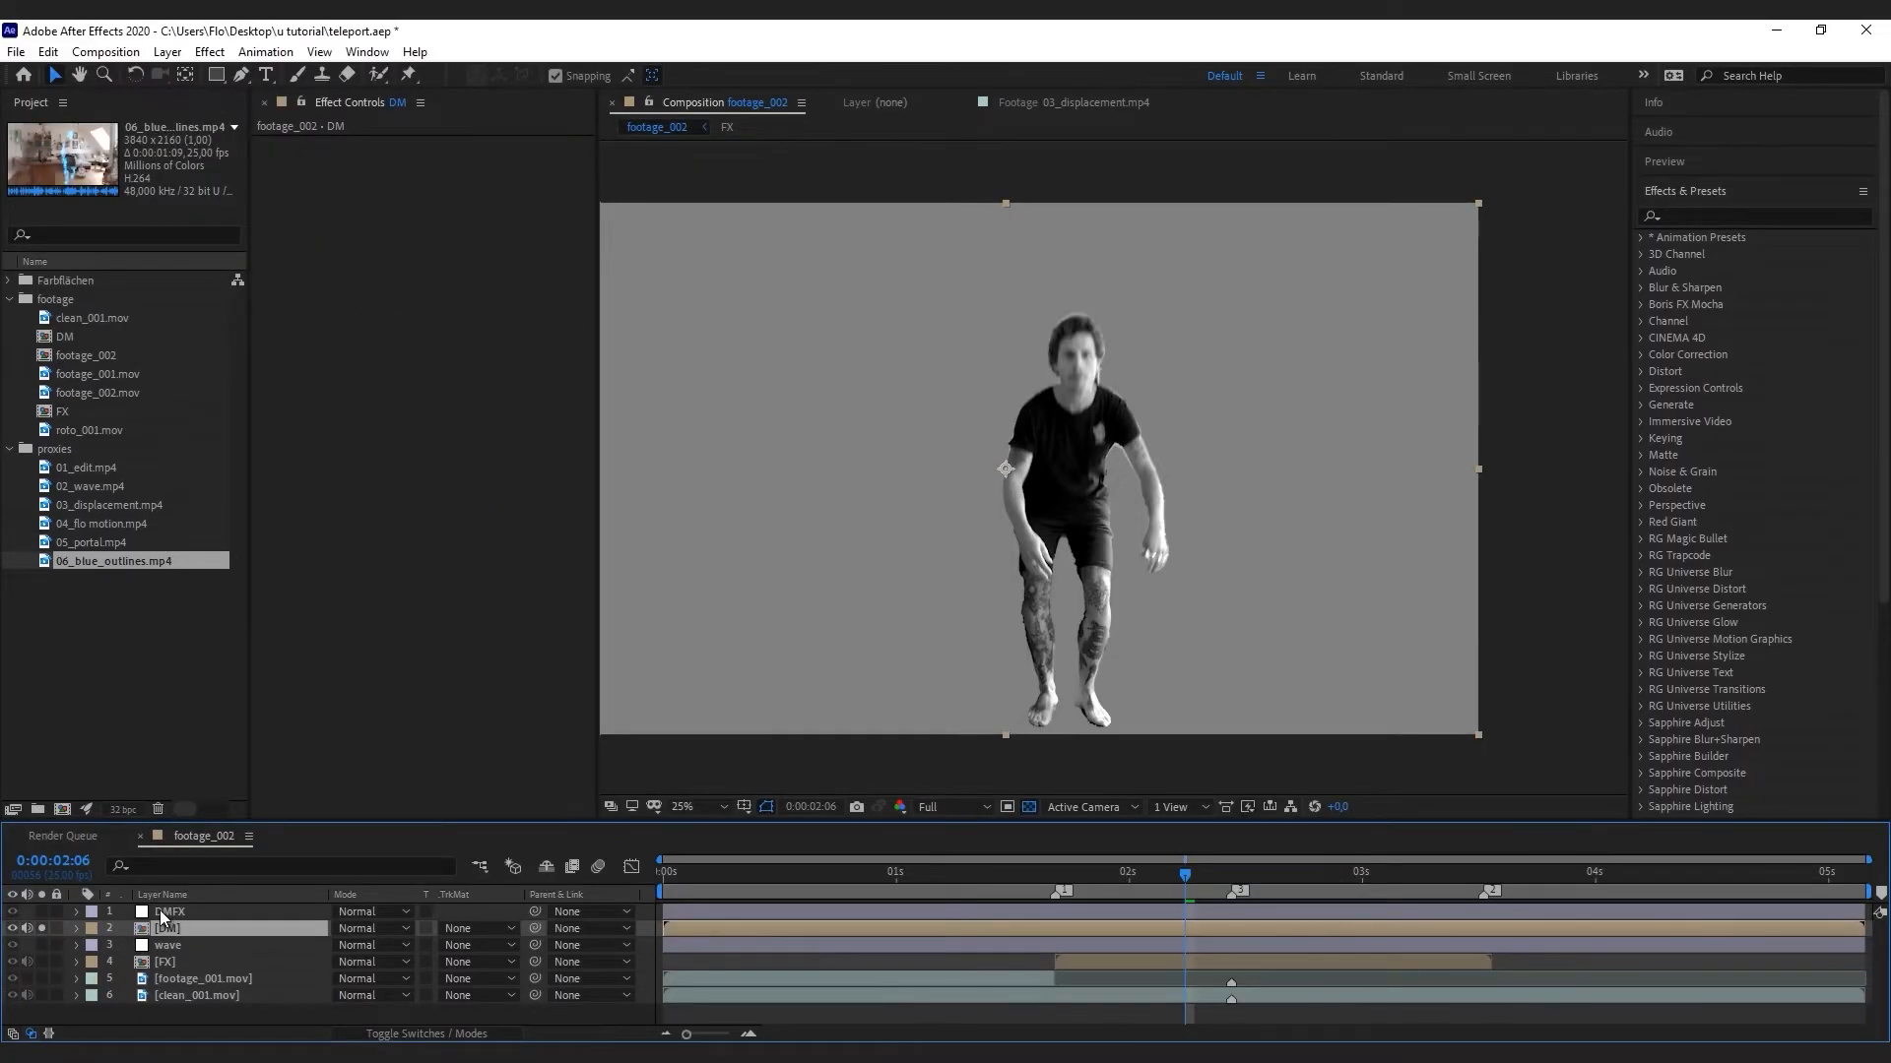
Unsolo, mute and hide the DM pre-comp, and move it to the end of the layer stack
click(40, 927)
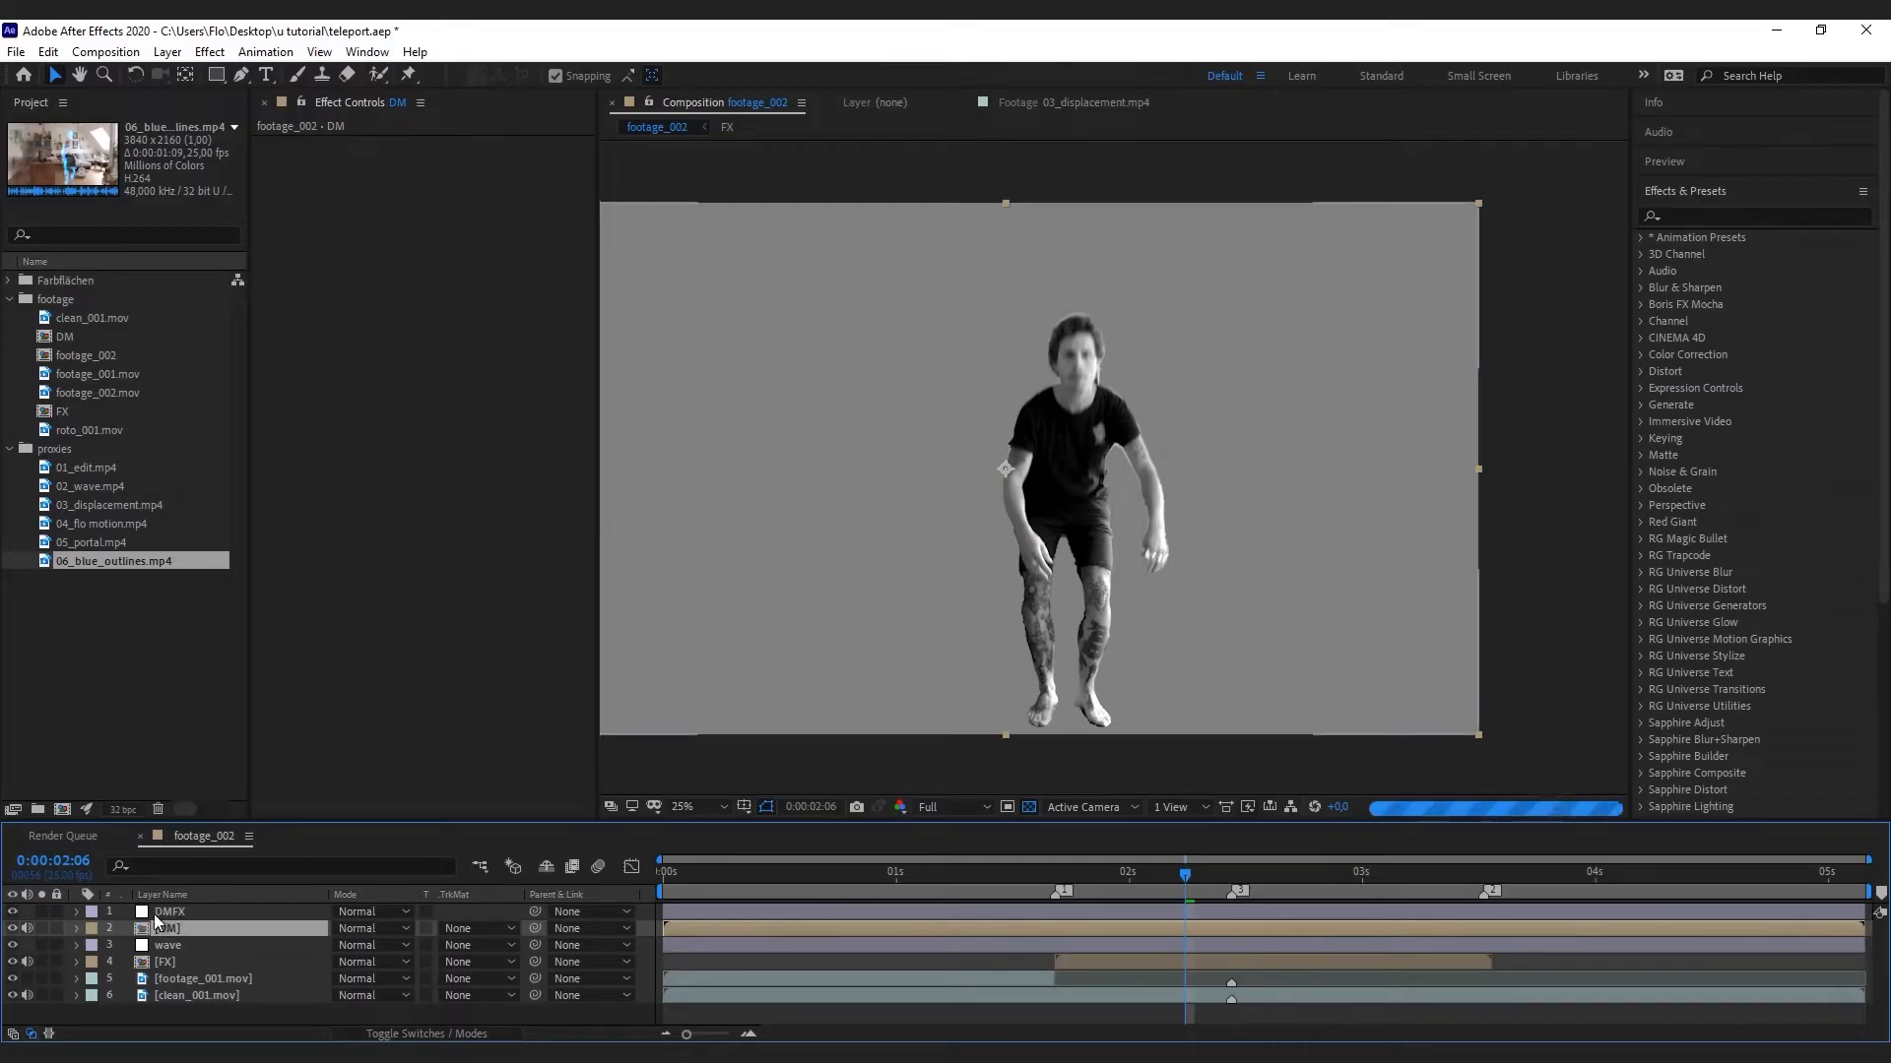
click(27, 928)
click(11, 929)
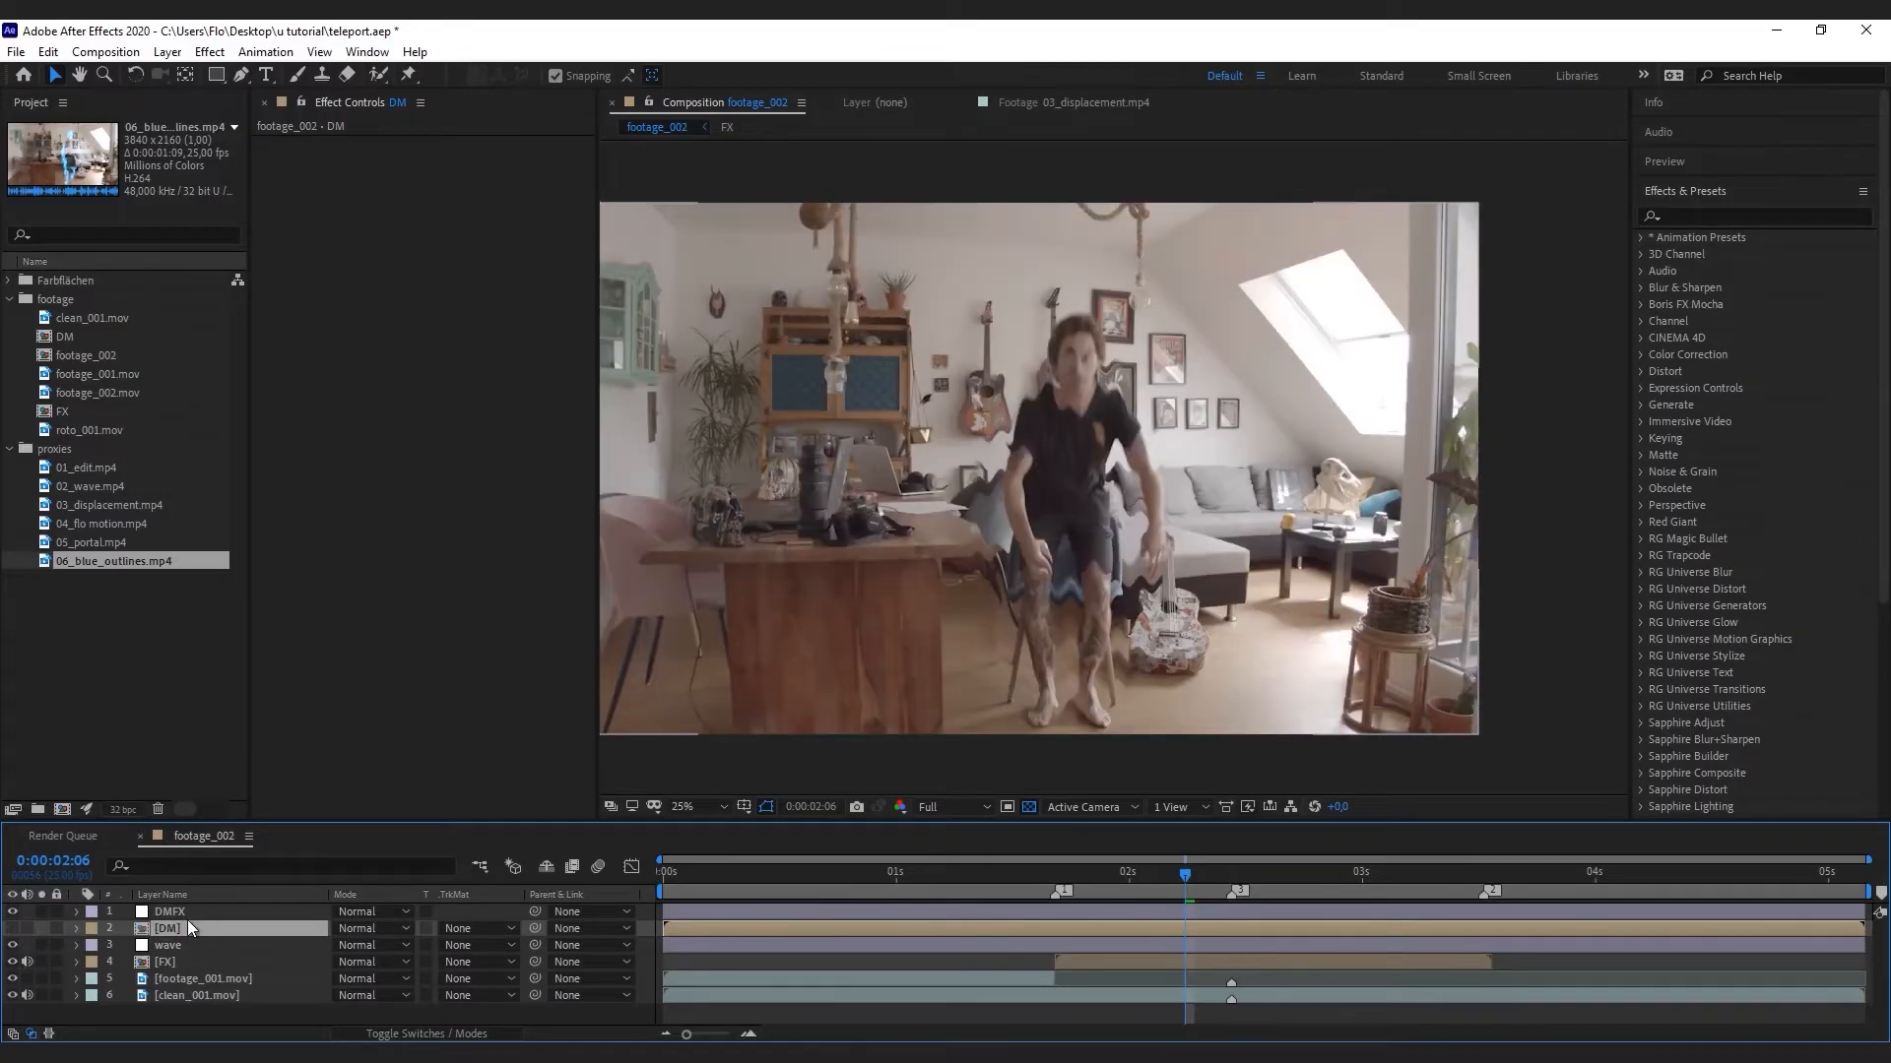
drag(187, 926, 203, 1012)
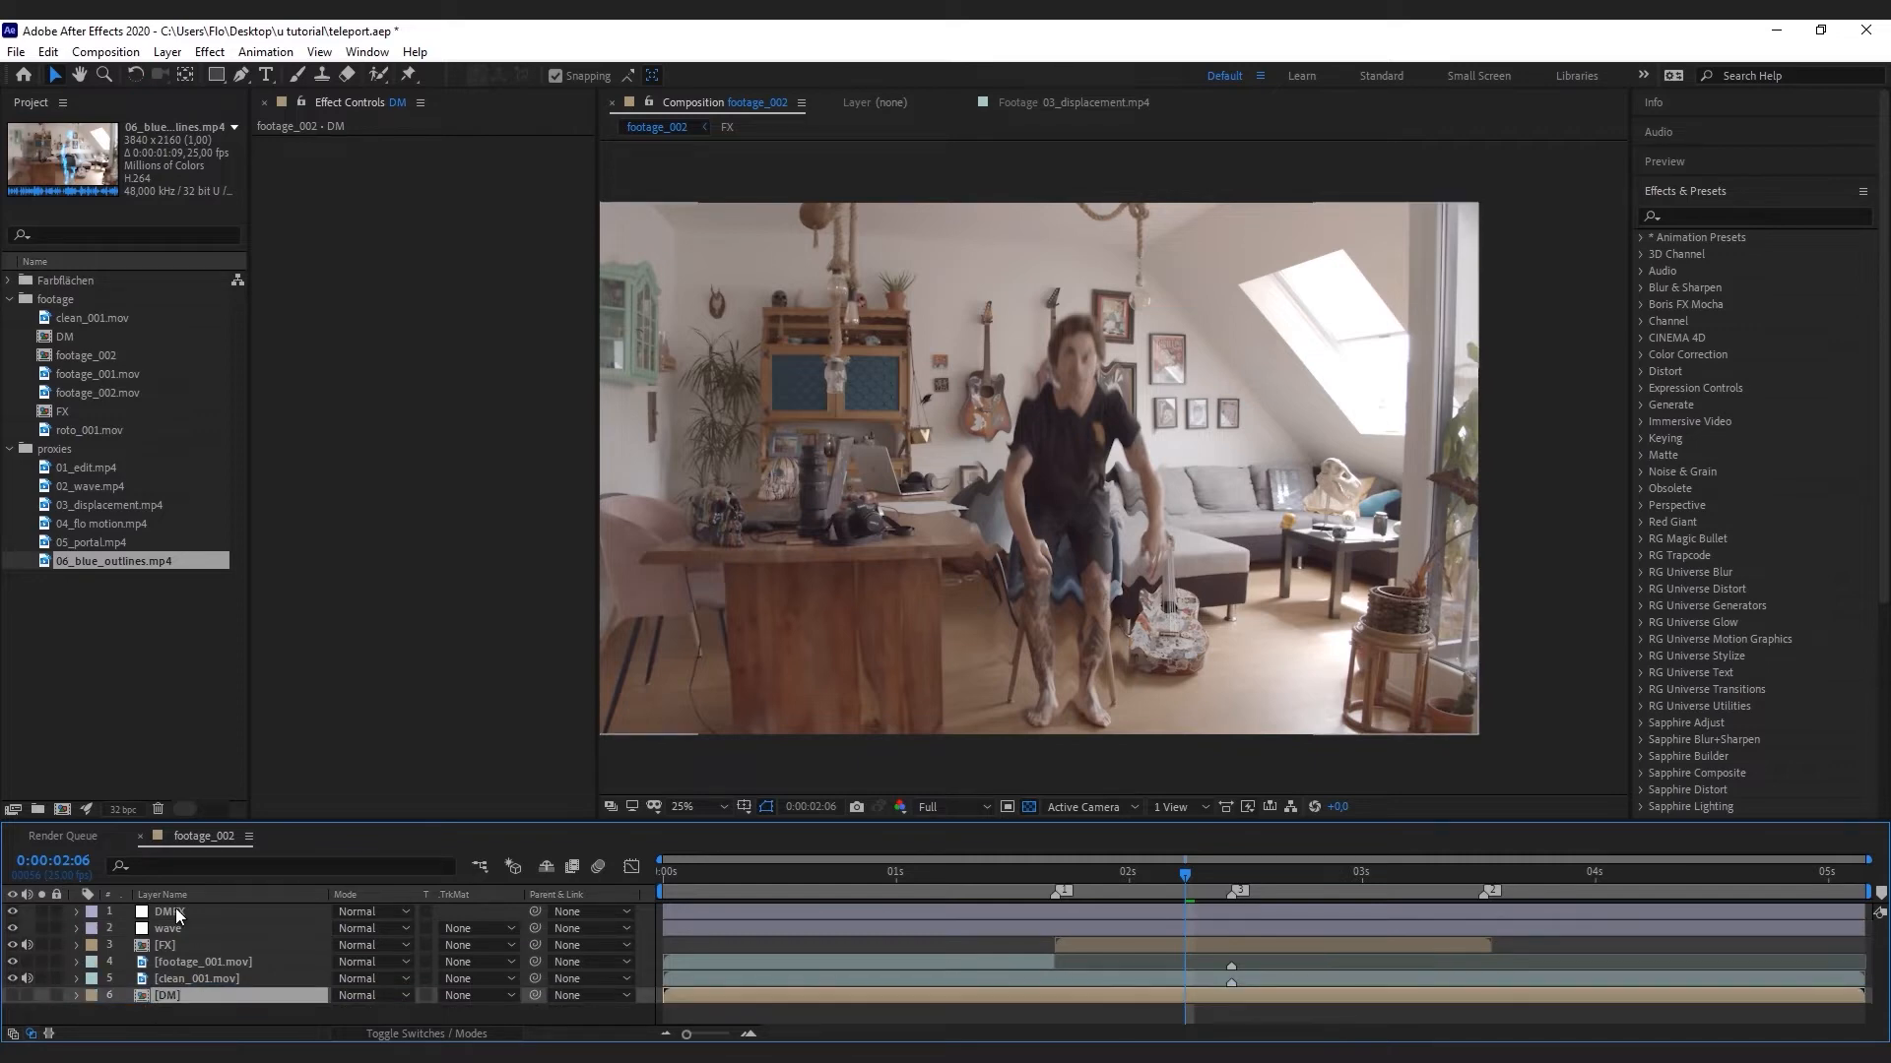
Hide the wave and FX layers and select the DMFX adjustment layer
click(6, 932)
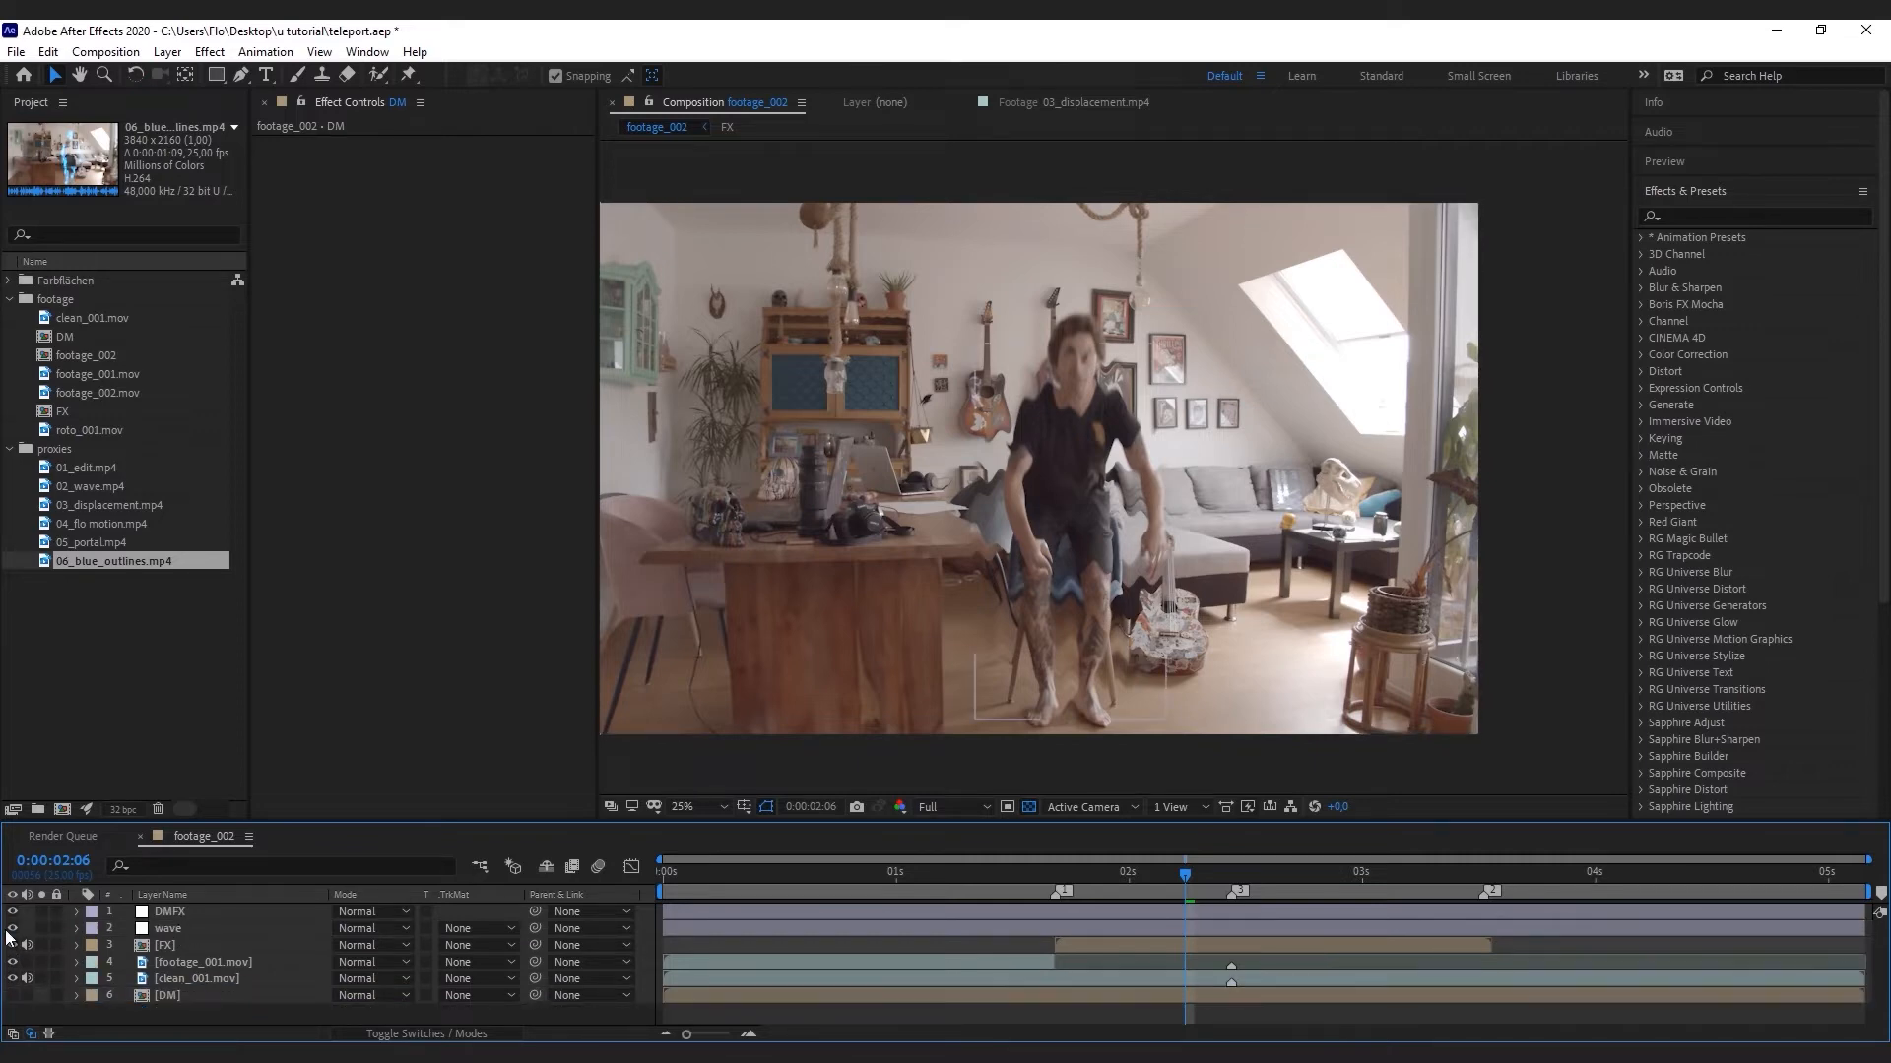
click(12, 930)
click(171, 914)
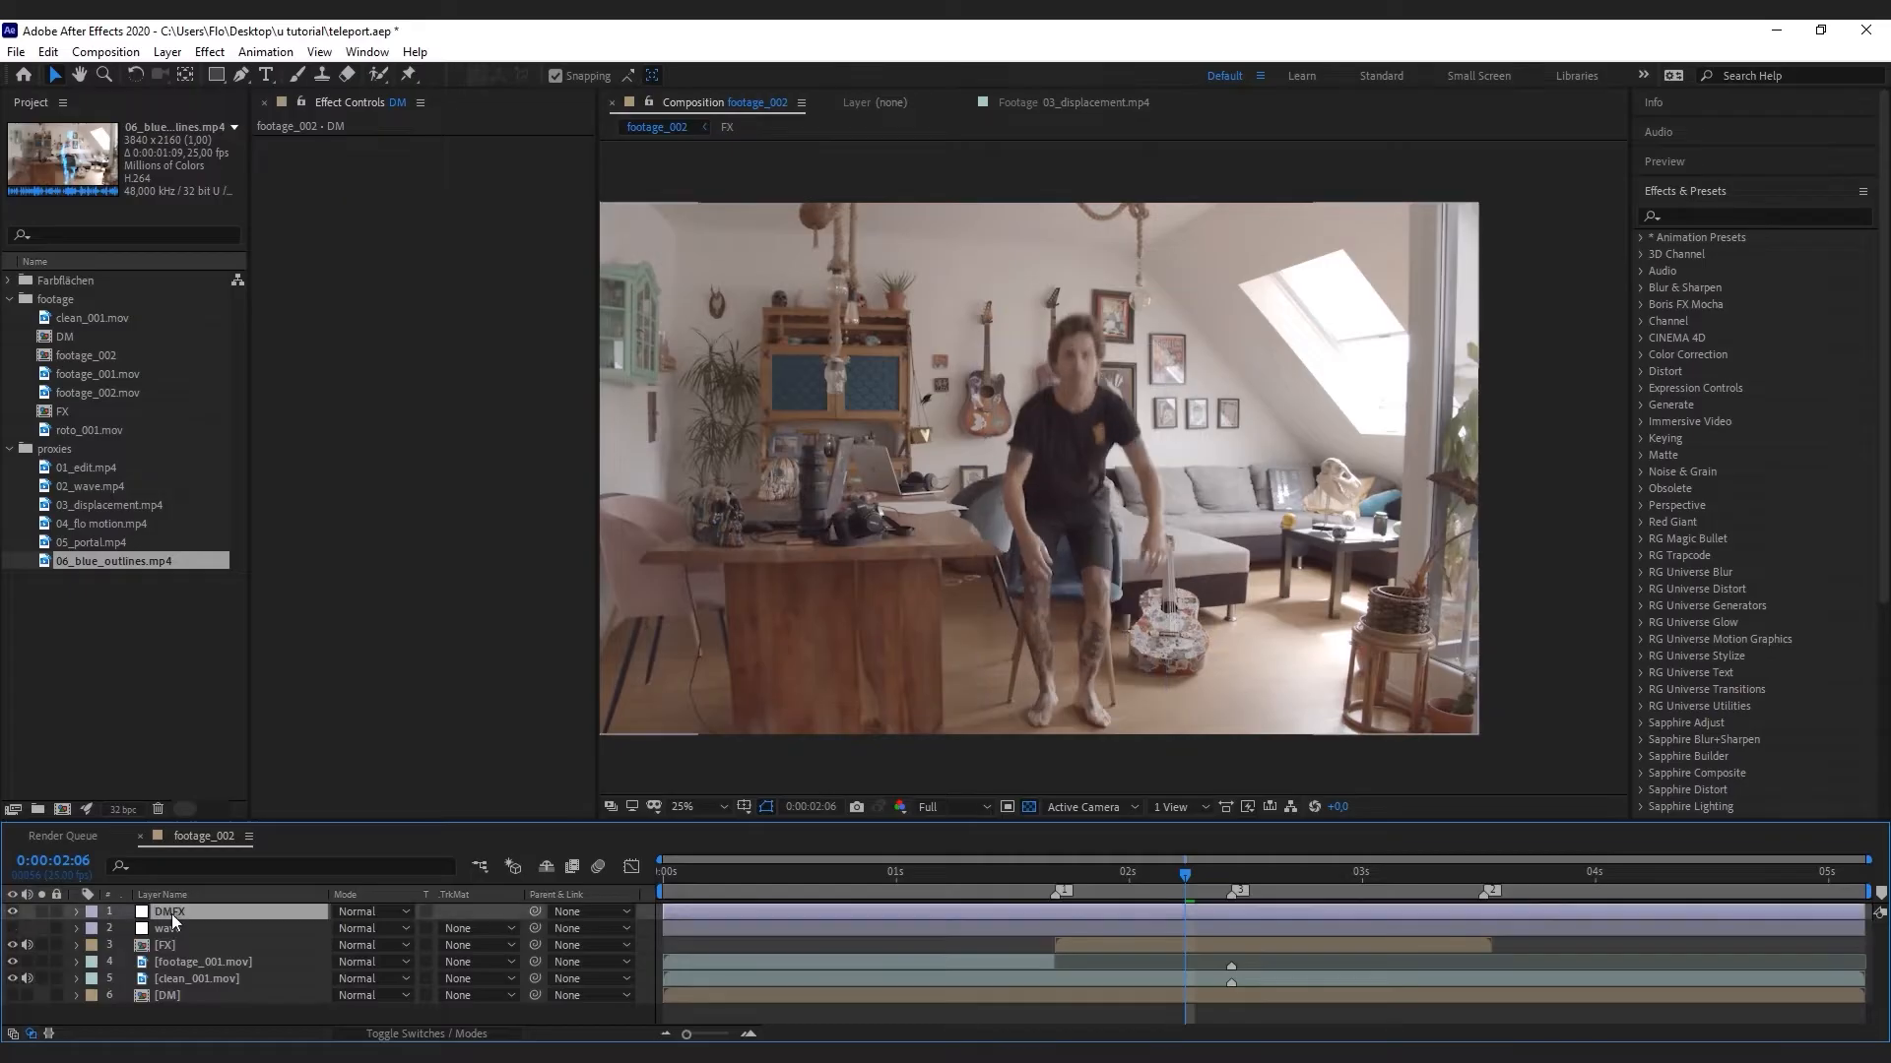
click(12, 945)
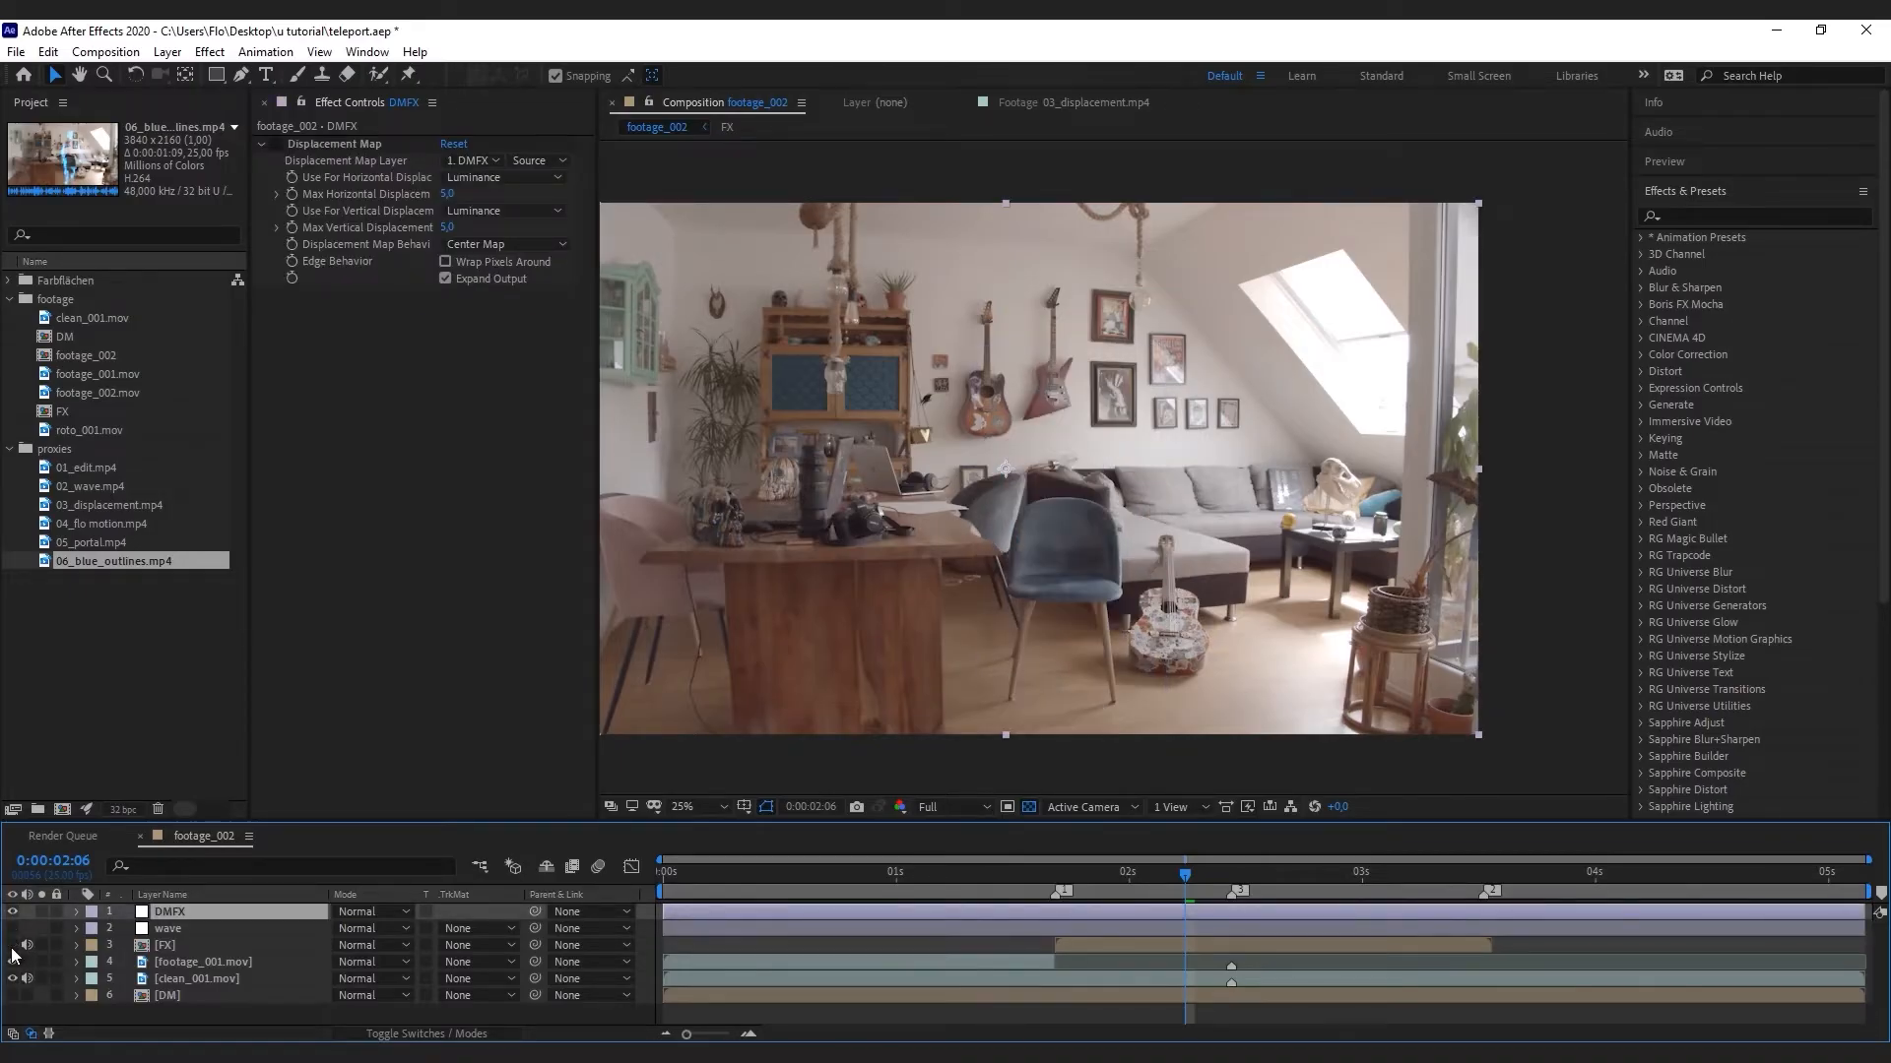
Enable the Displacement Map with DM as map layer, max horizontal displacement 20 and max vertical displacement 41
click(273, 142)
click(469, 162)
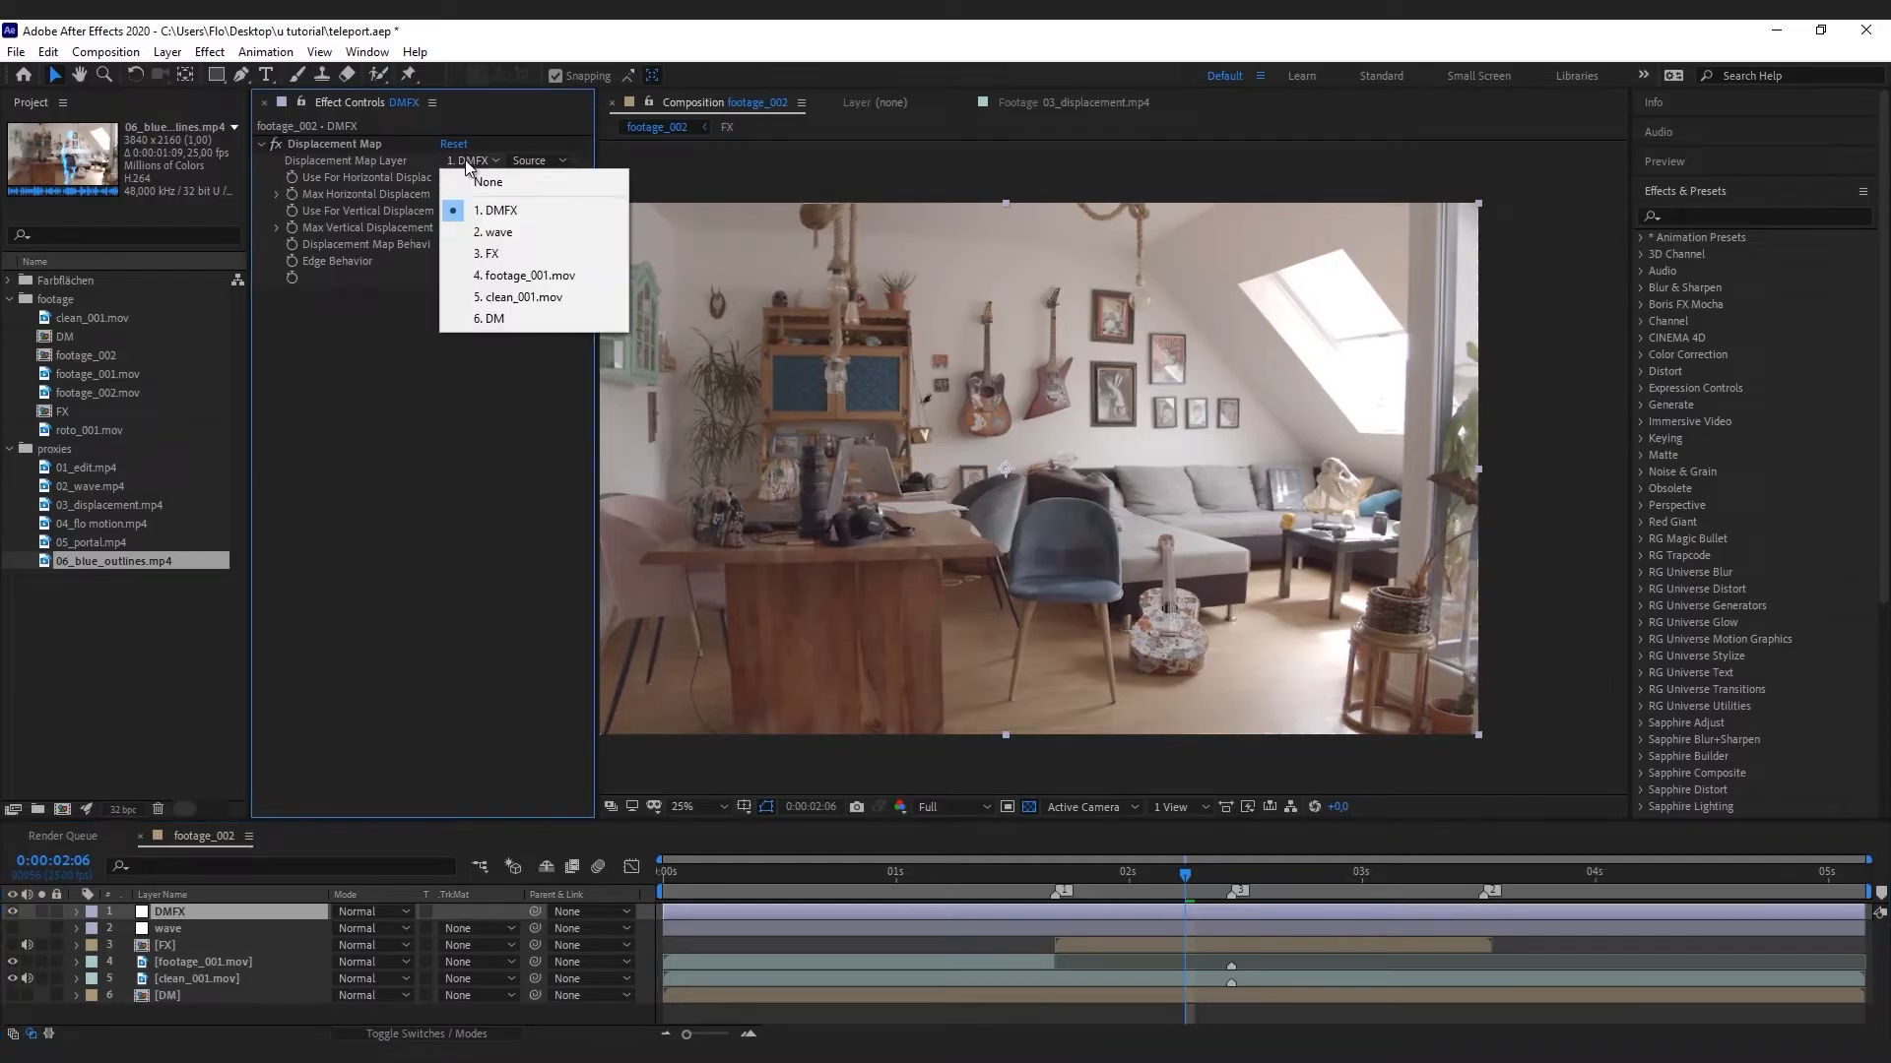
click(506, 319)
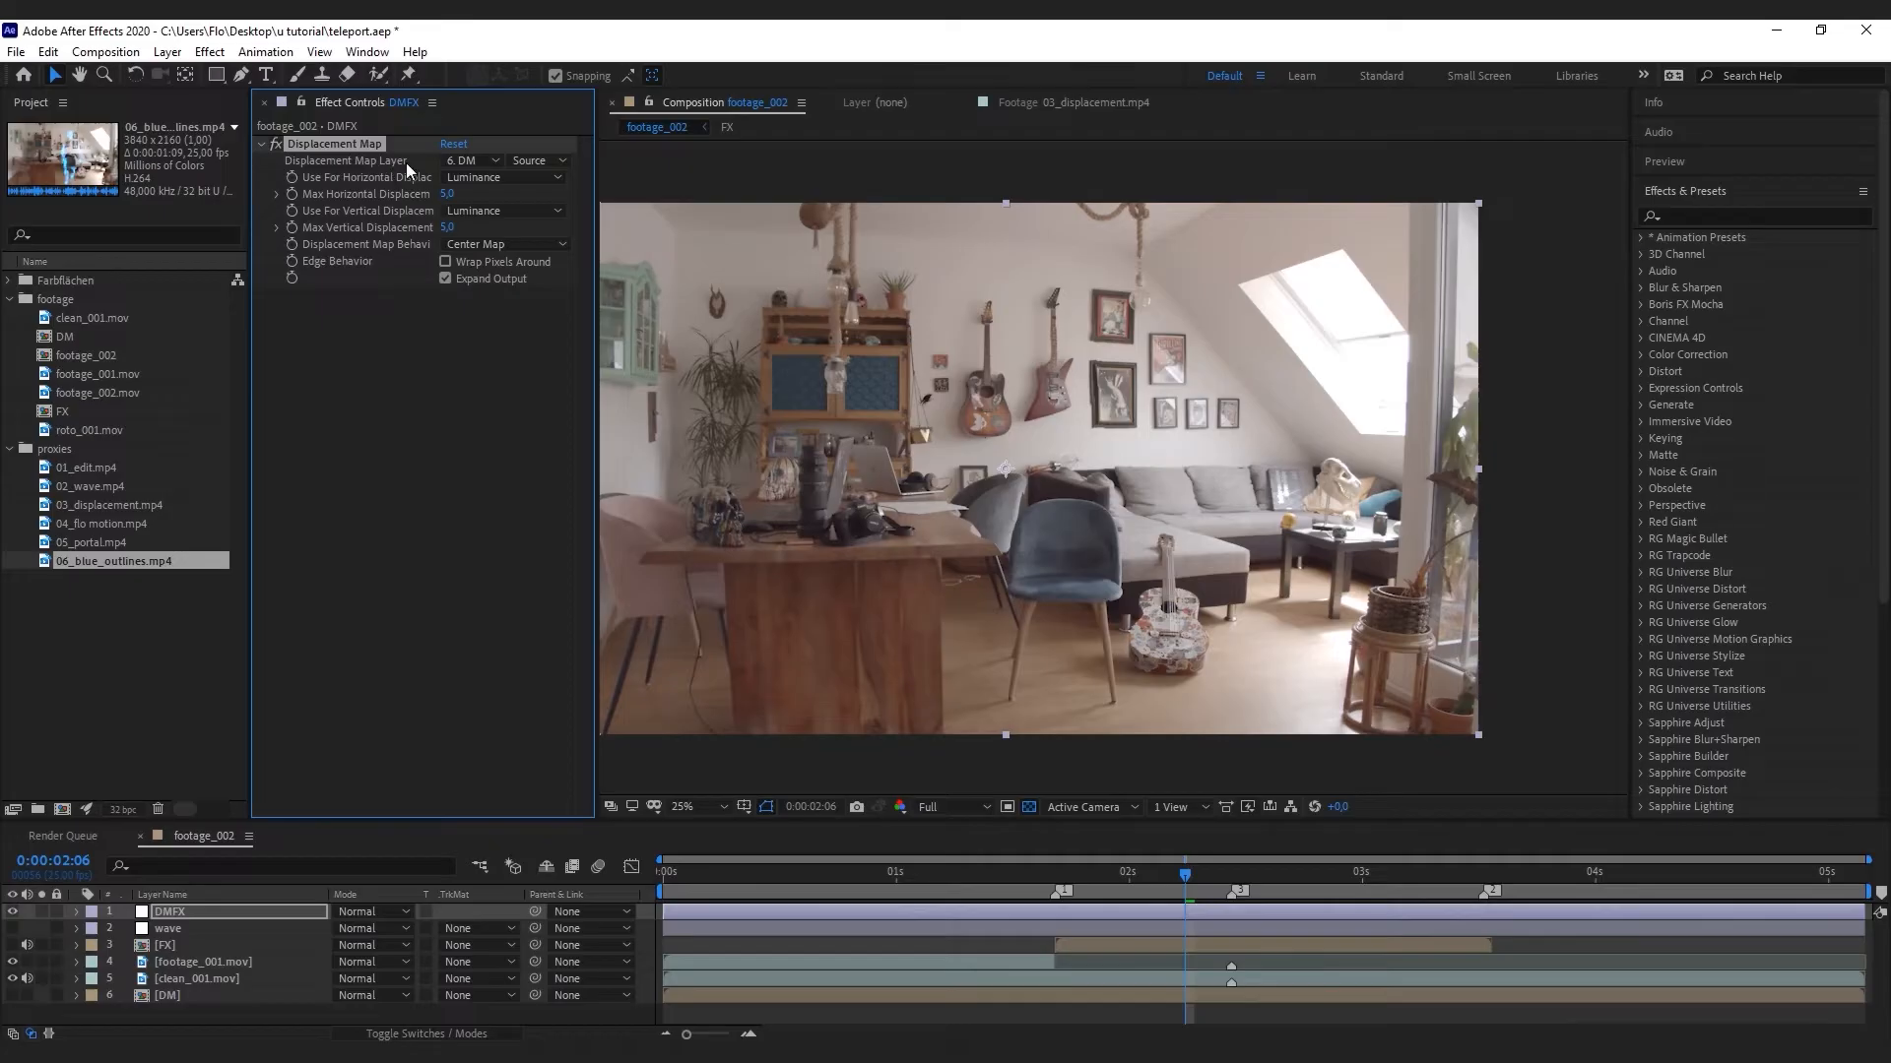
drag(451, 195, 465, 193)
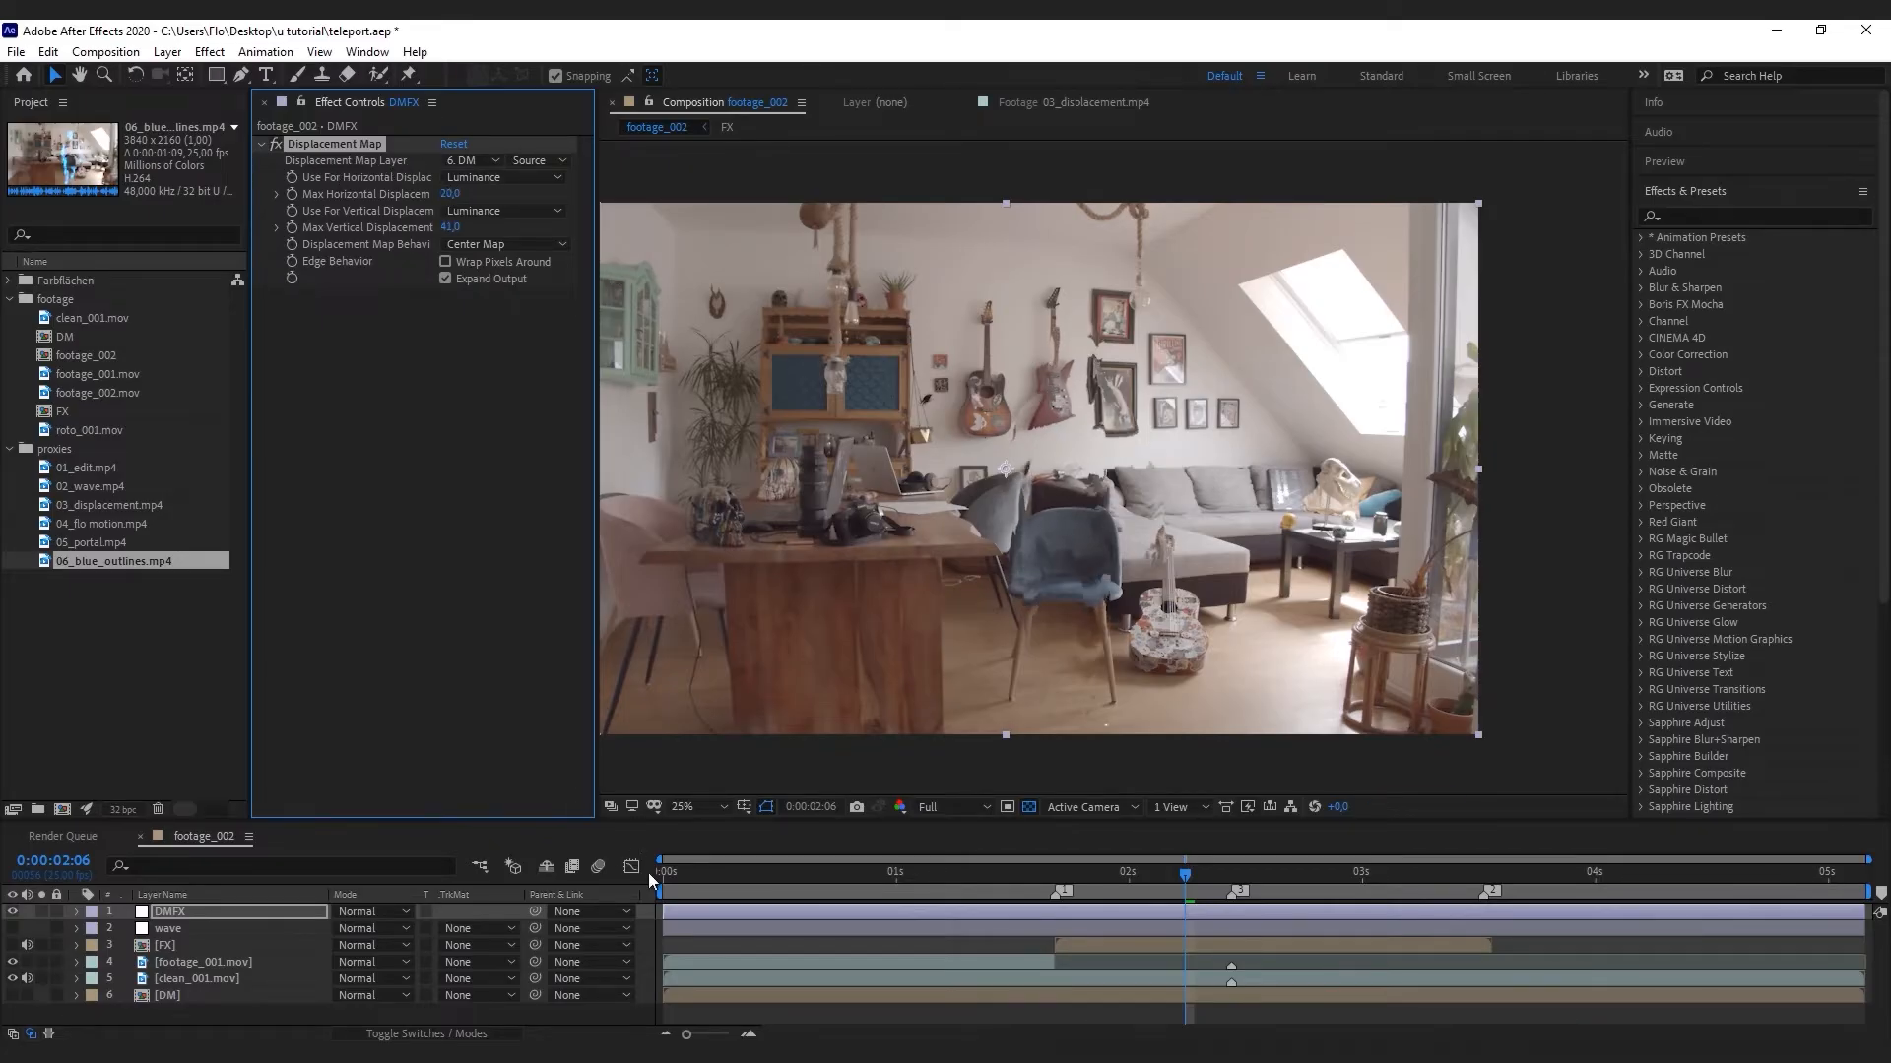
Preview the displacement from the start, make the wave and FX layers visible again, and select DMFX
click(662, 872)
key(space)
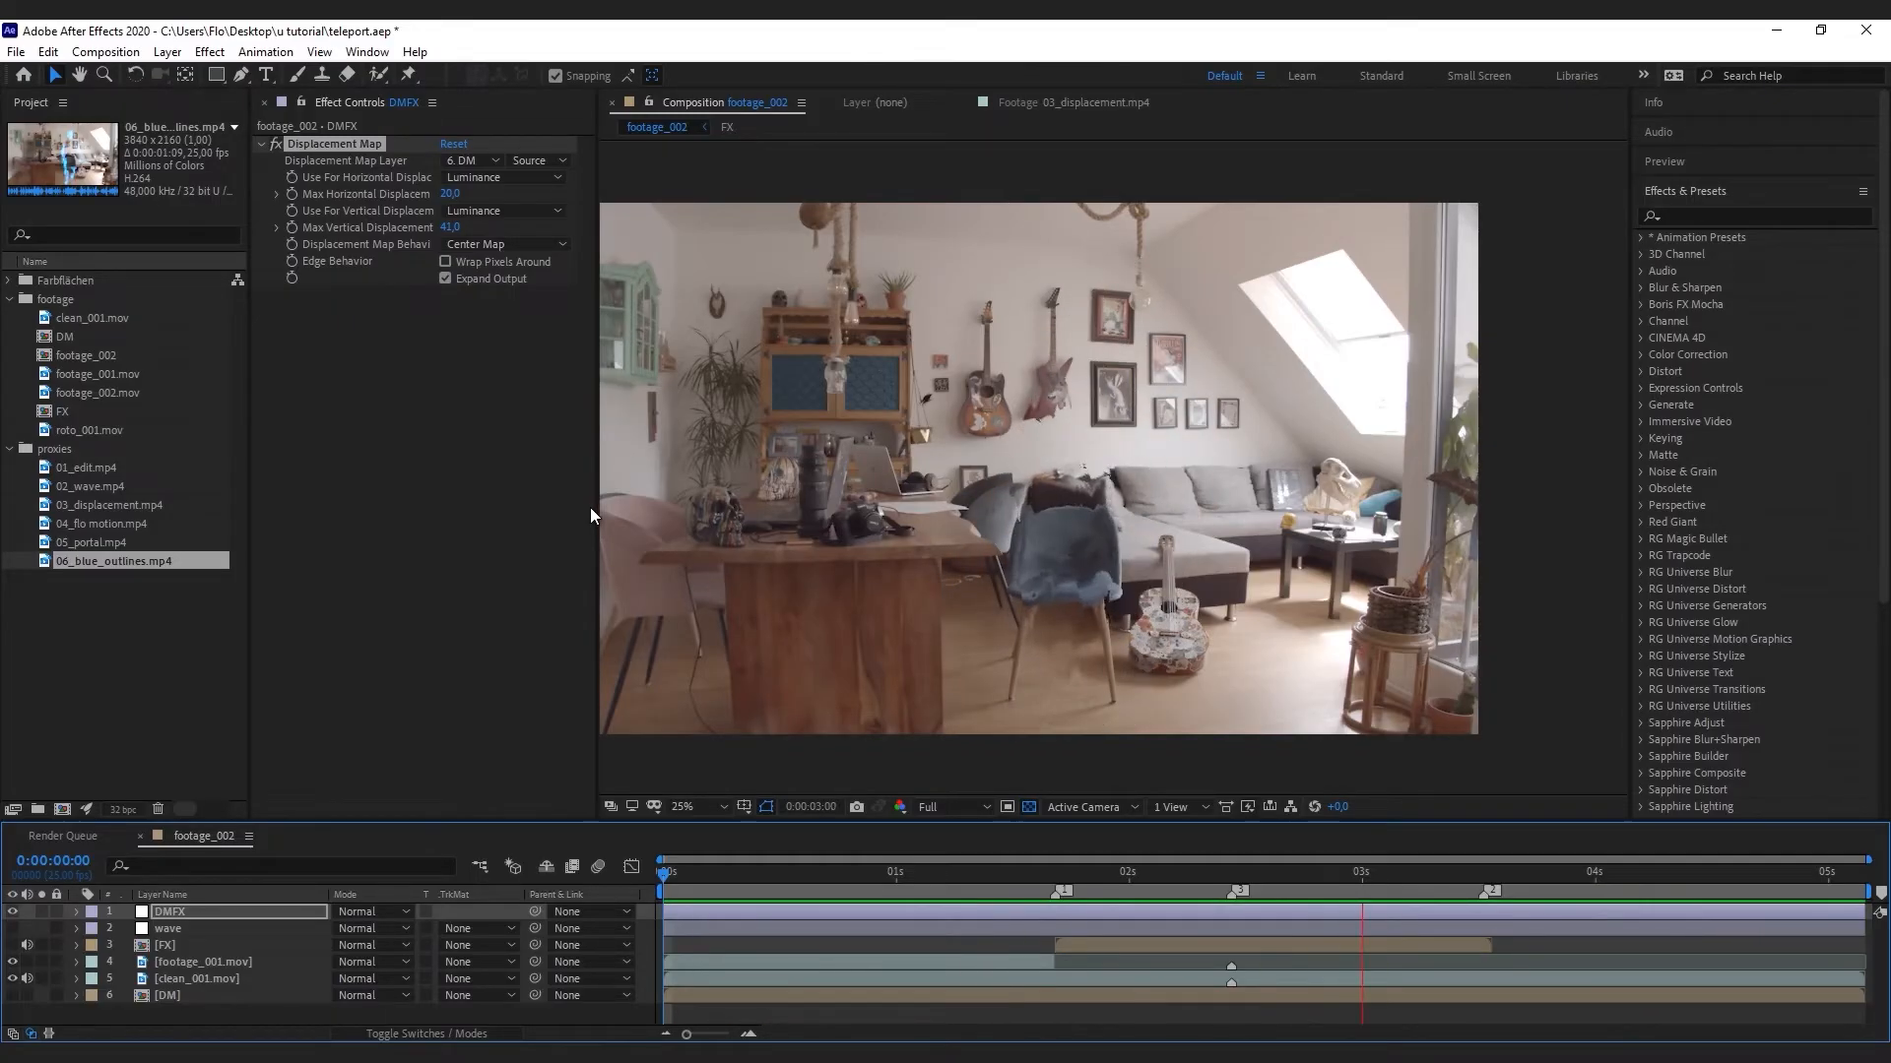
click(173, 945)
click(1053, 912)
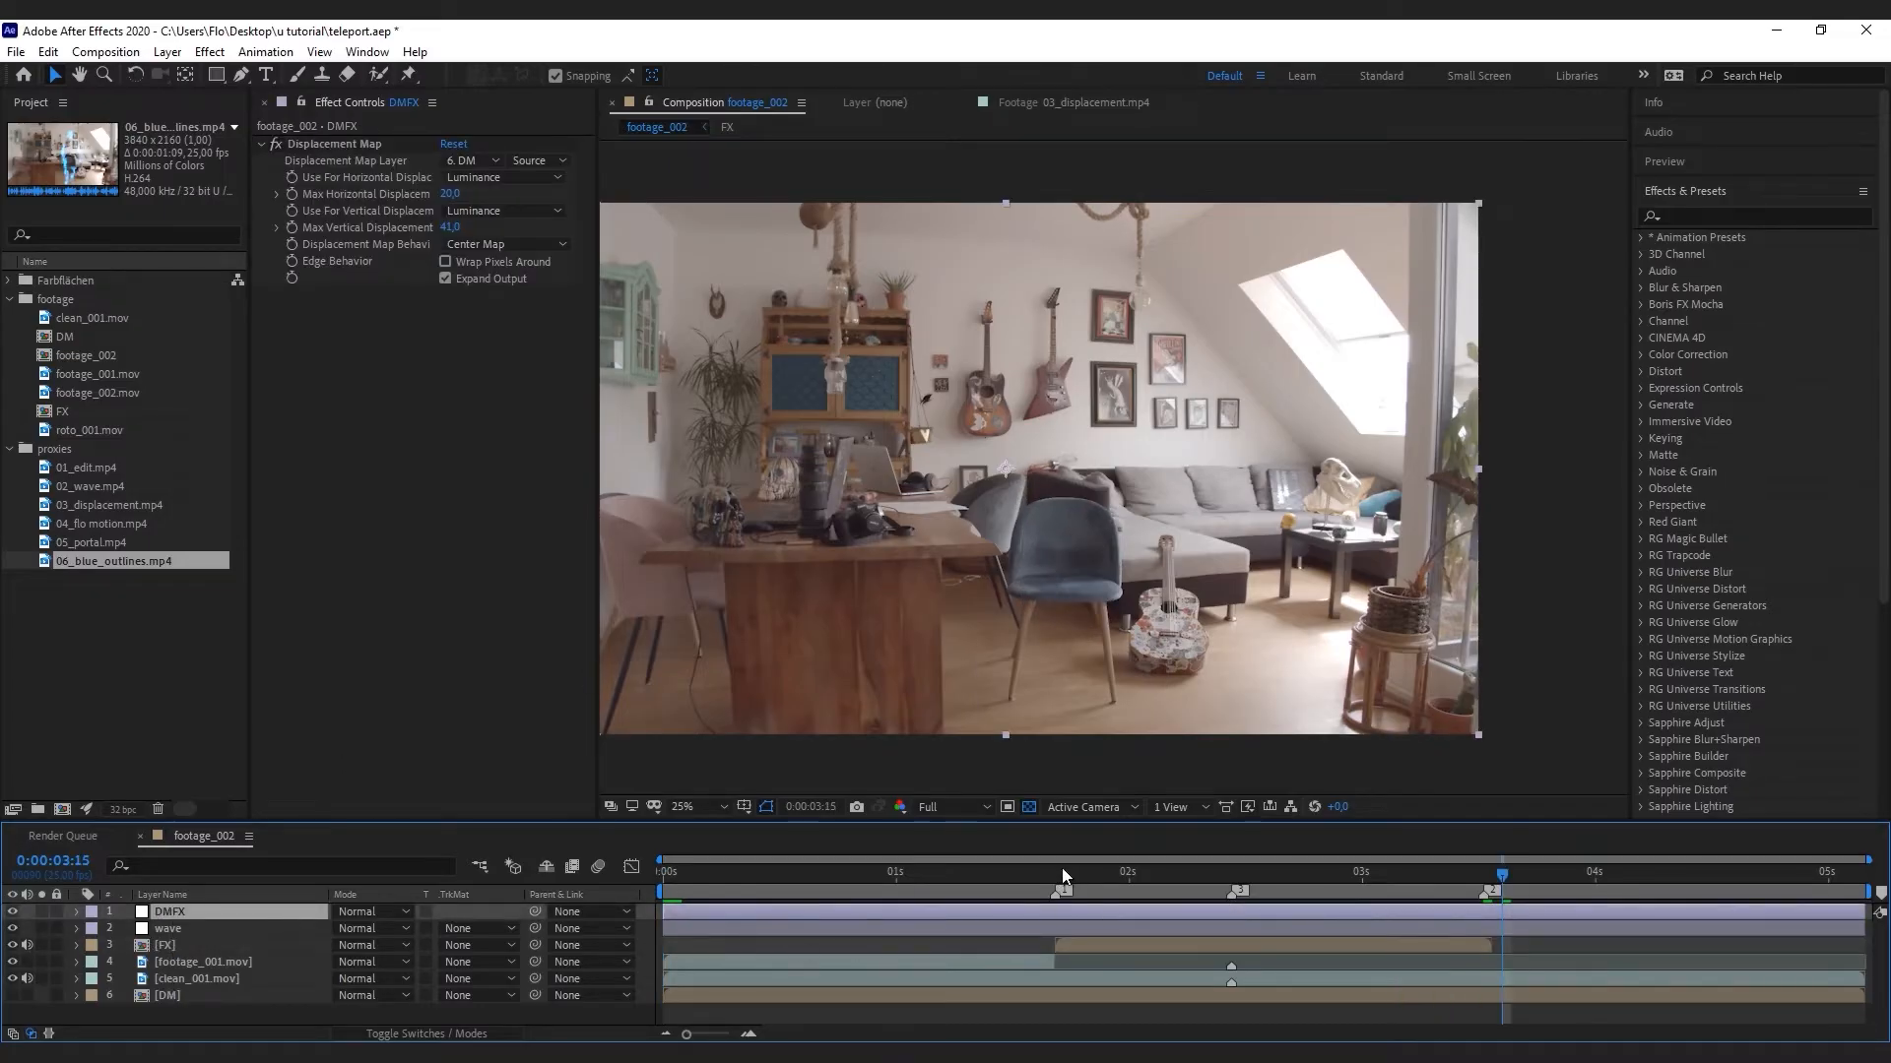
Keyframe the max horizontal and vertical displacement at the first marker and move both keyframes to the second marker
click(1059, 873)
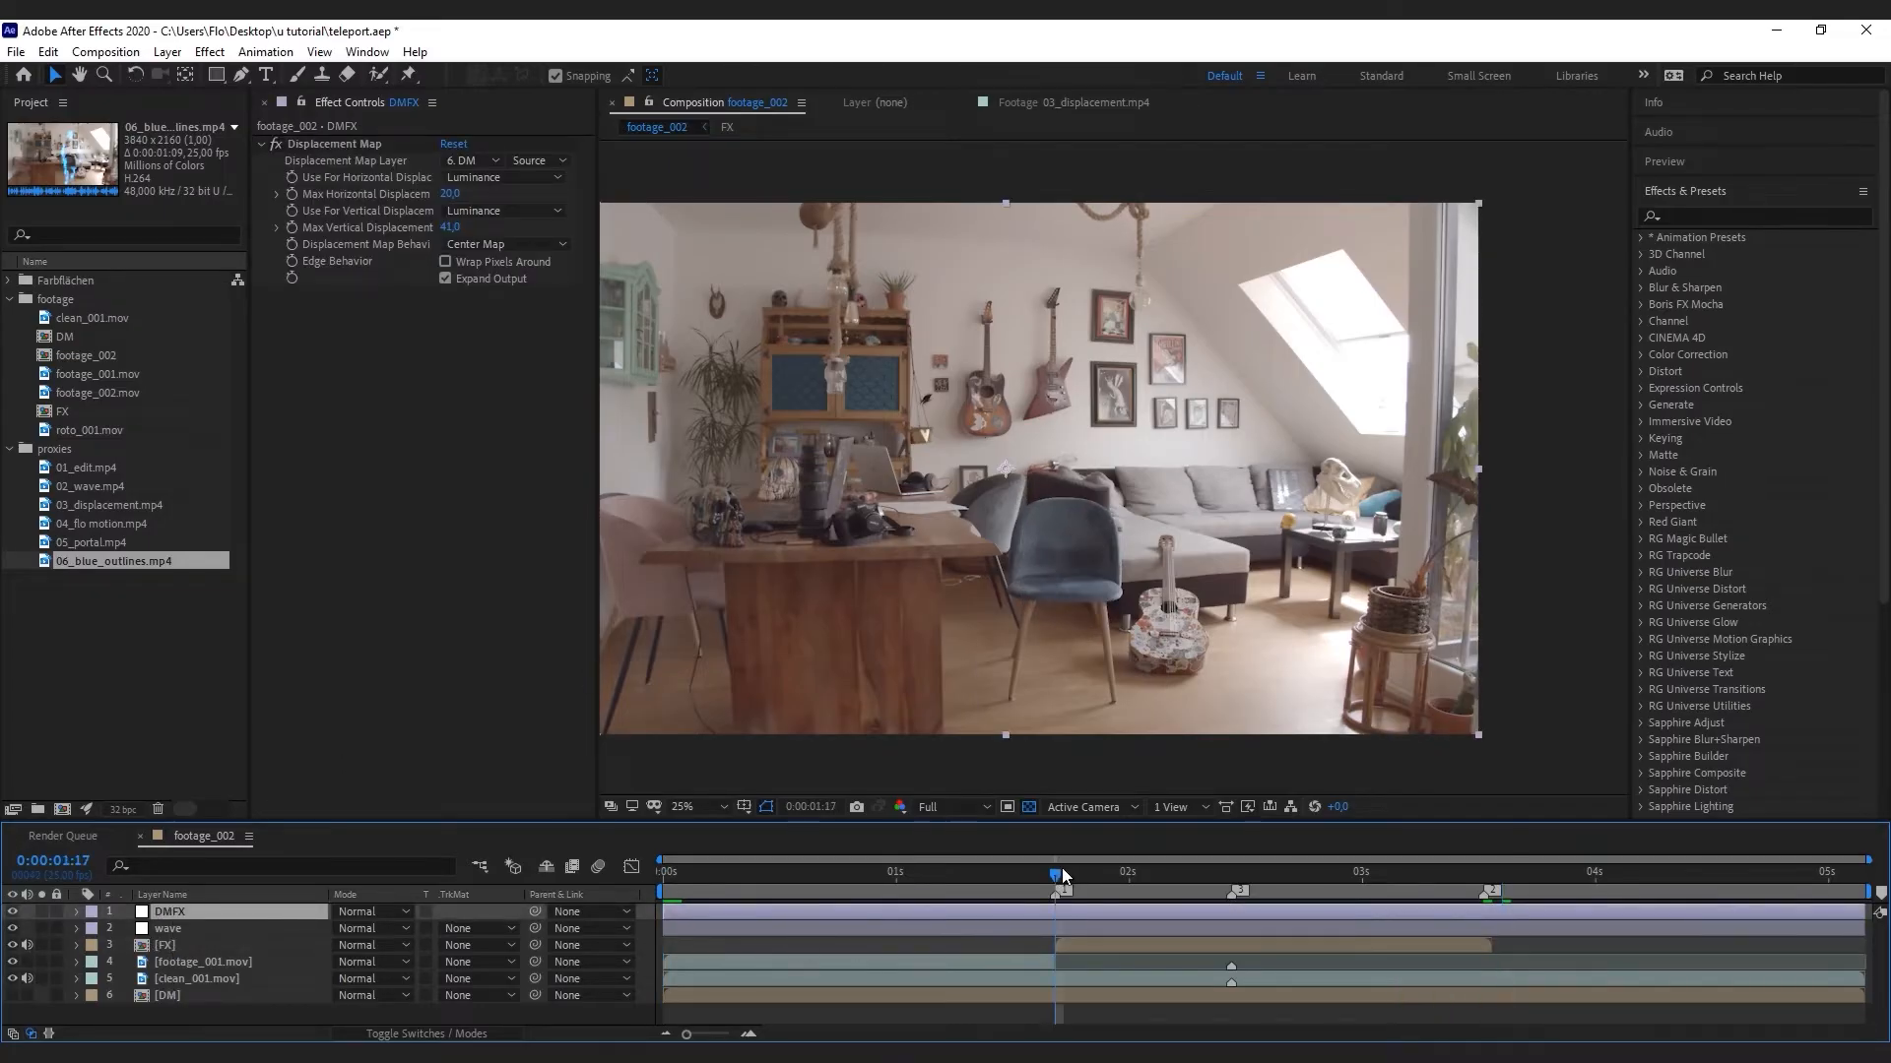
click(292, 194)
click(292, 226)
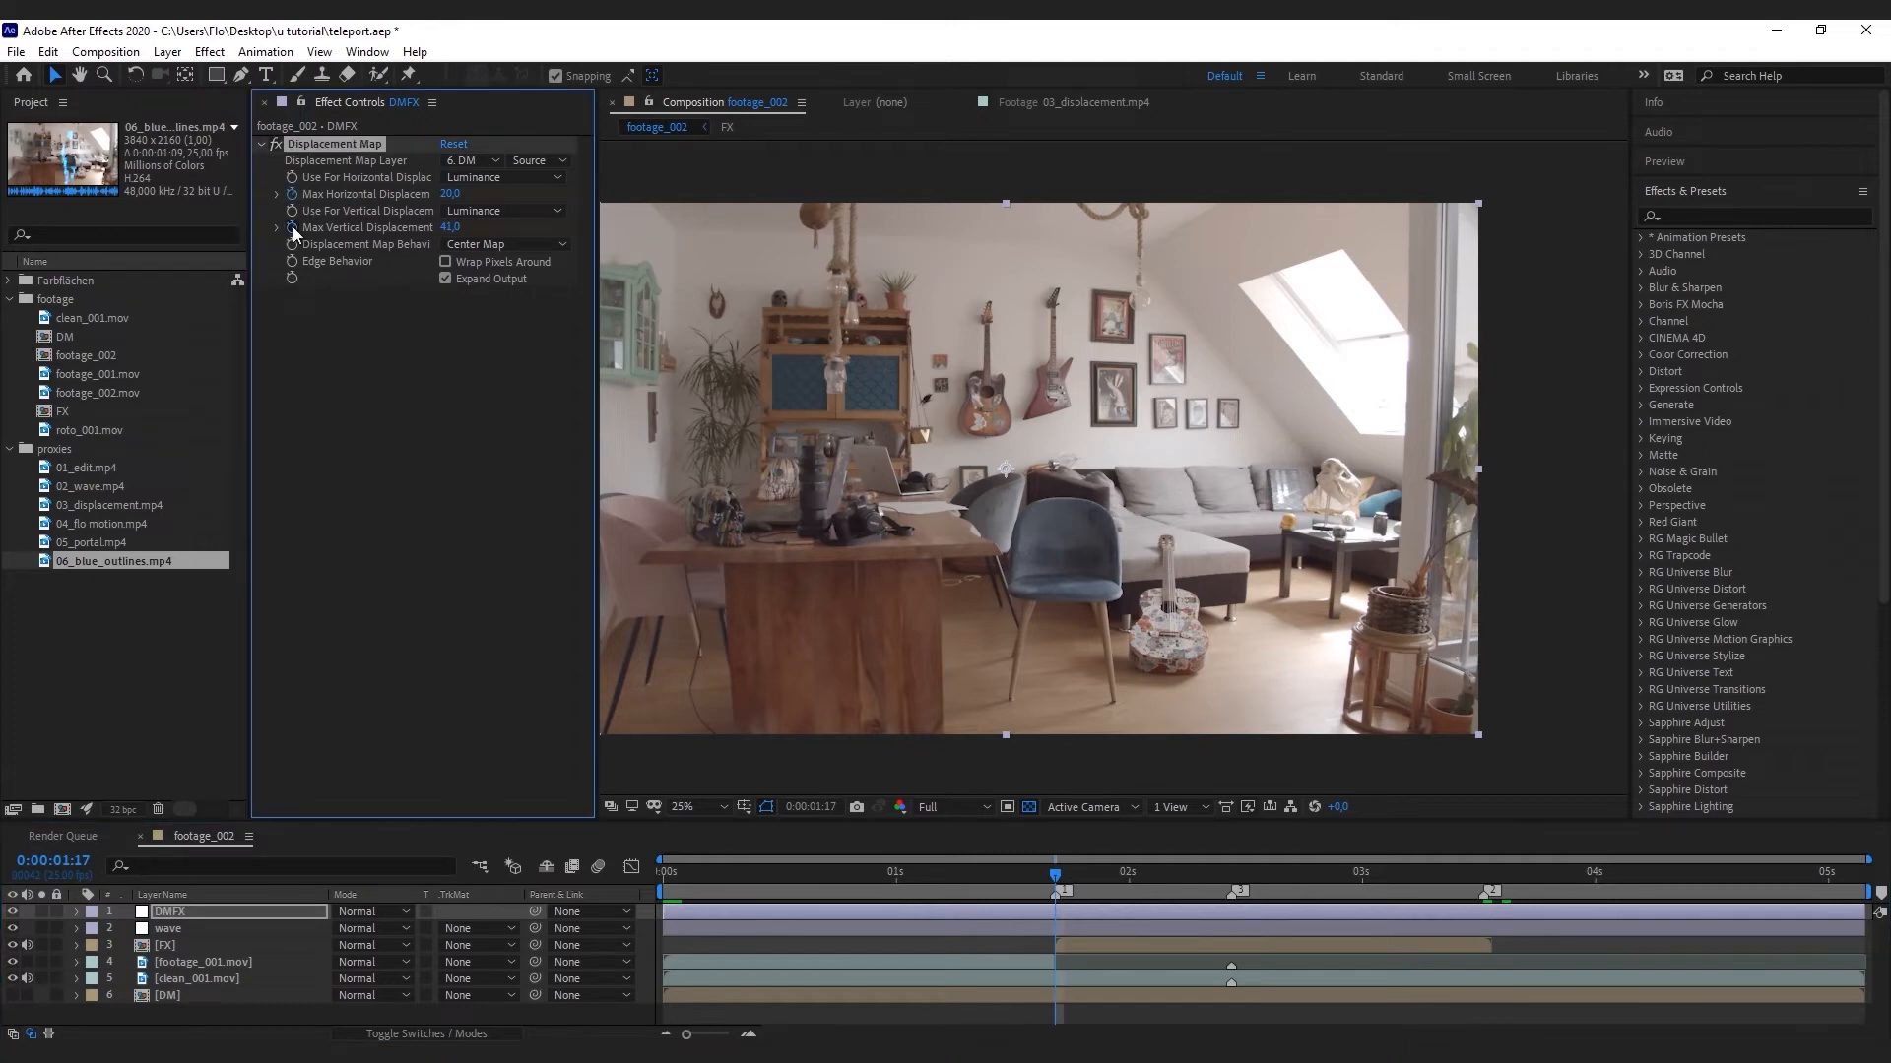
key(u)
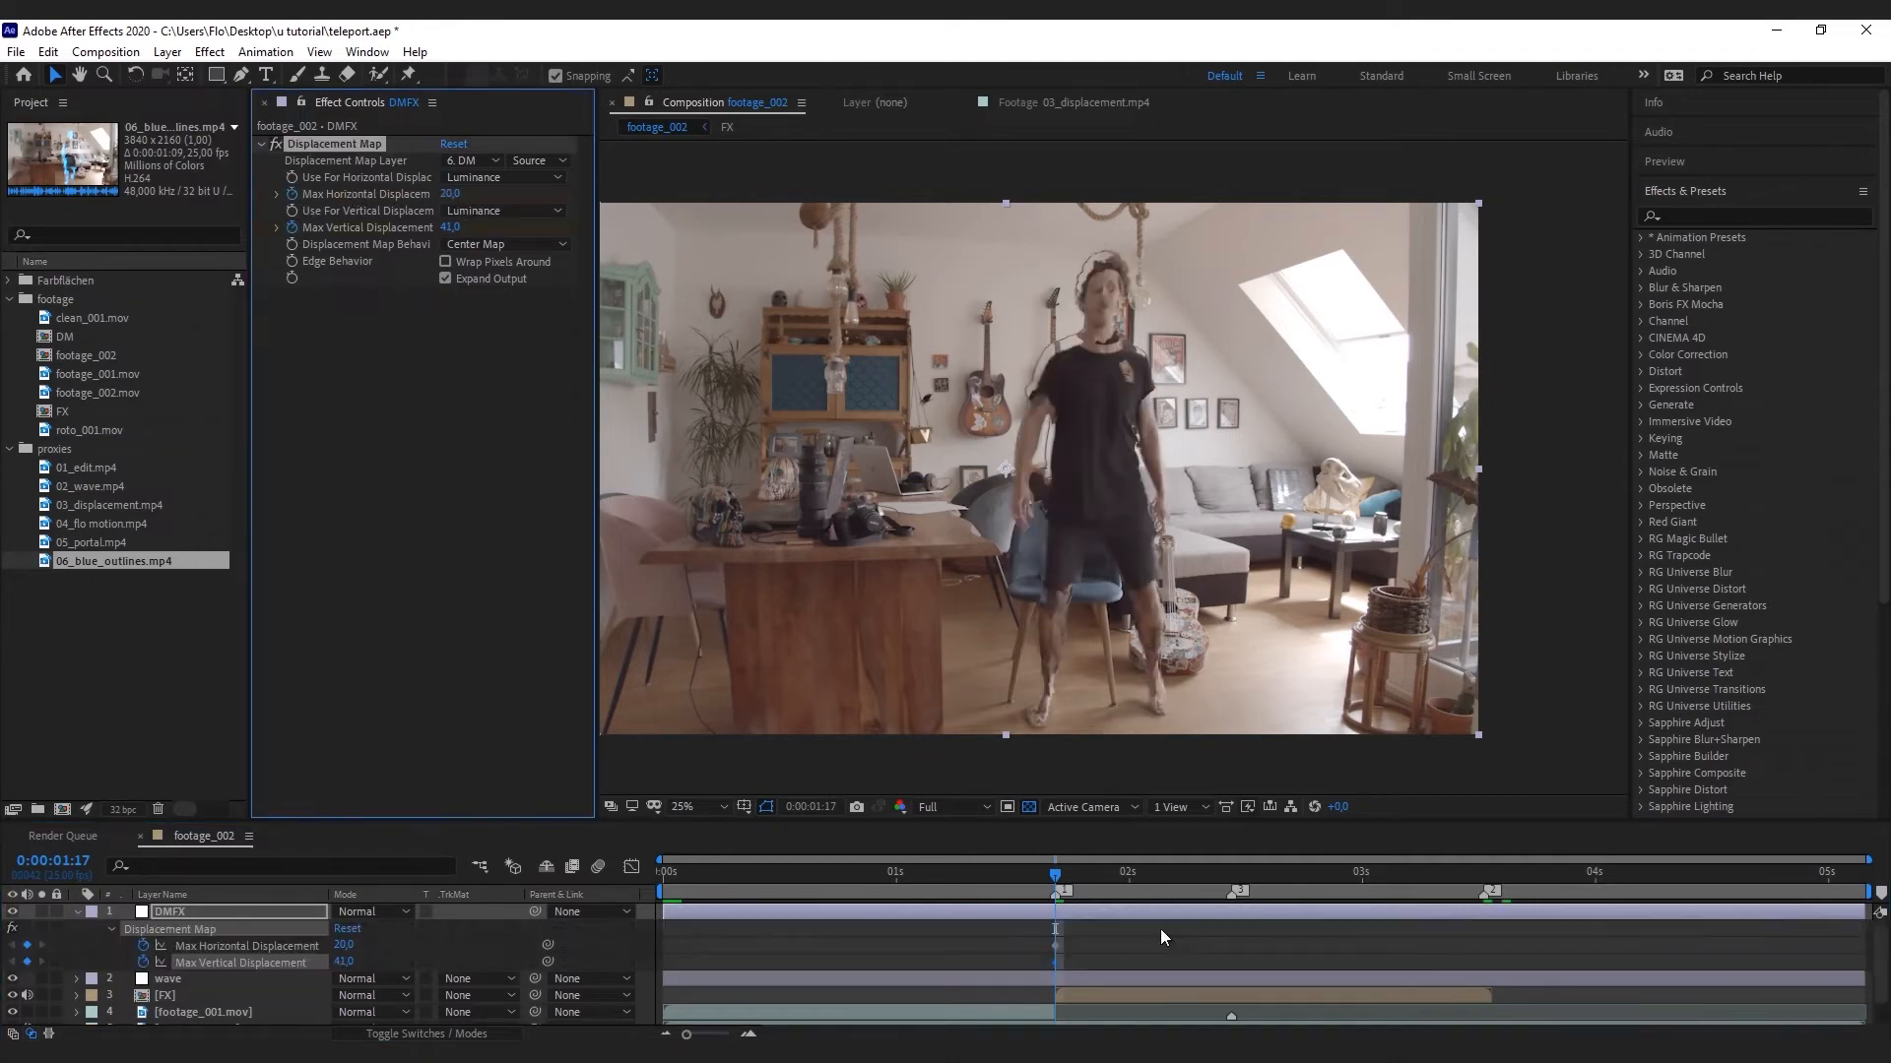
drag(1045, 942, 1131, 960)
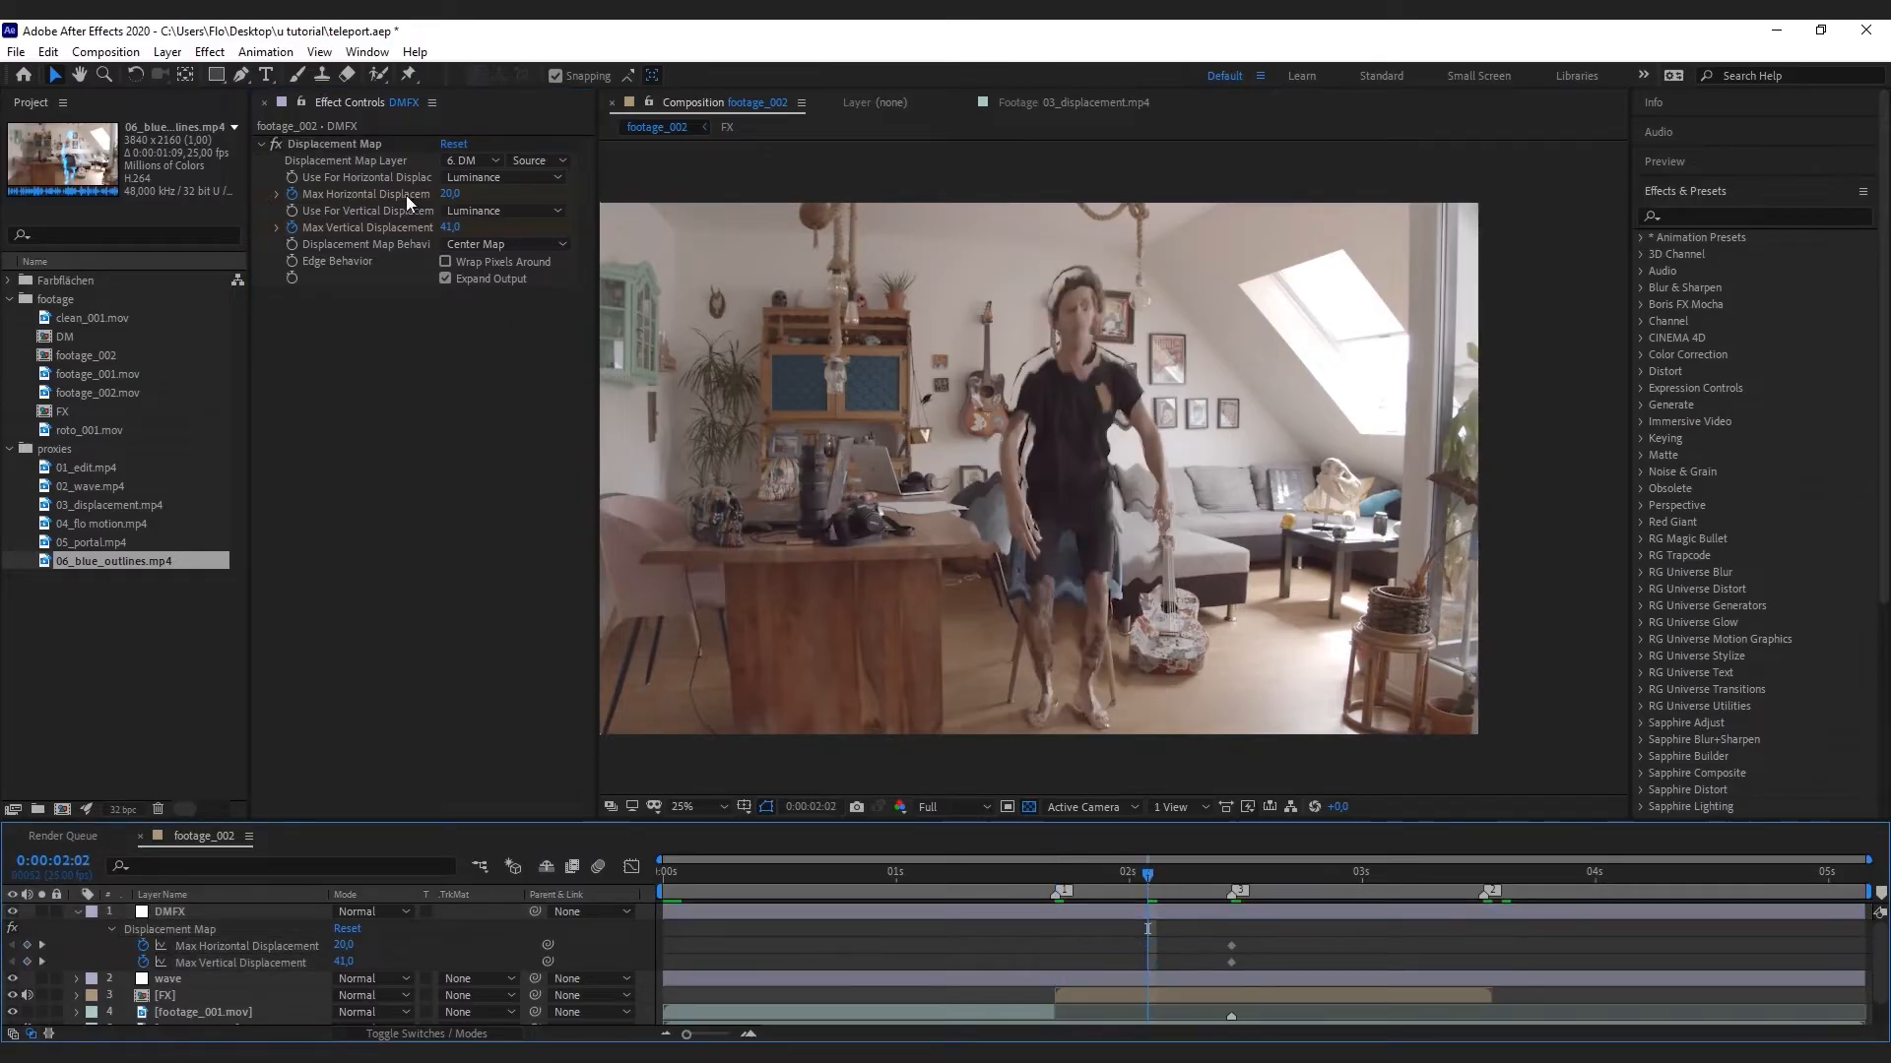
Set keyframes of 0 for both max horizontal and max vertical displacement at 0:00:02:02
click(448, 194)
text(0)
key(Tab)
text(0)
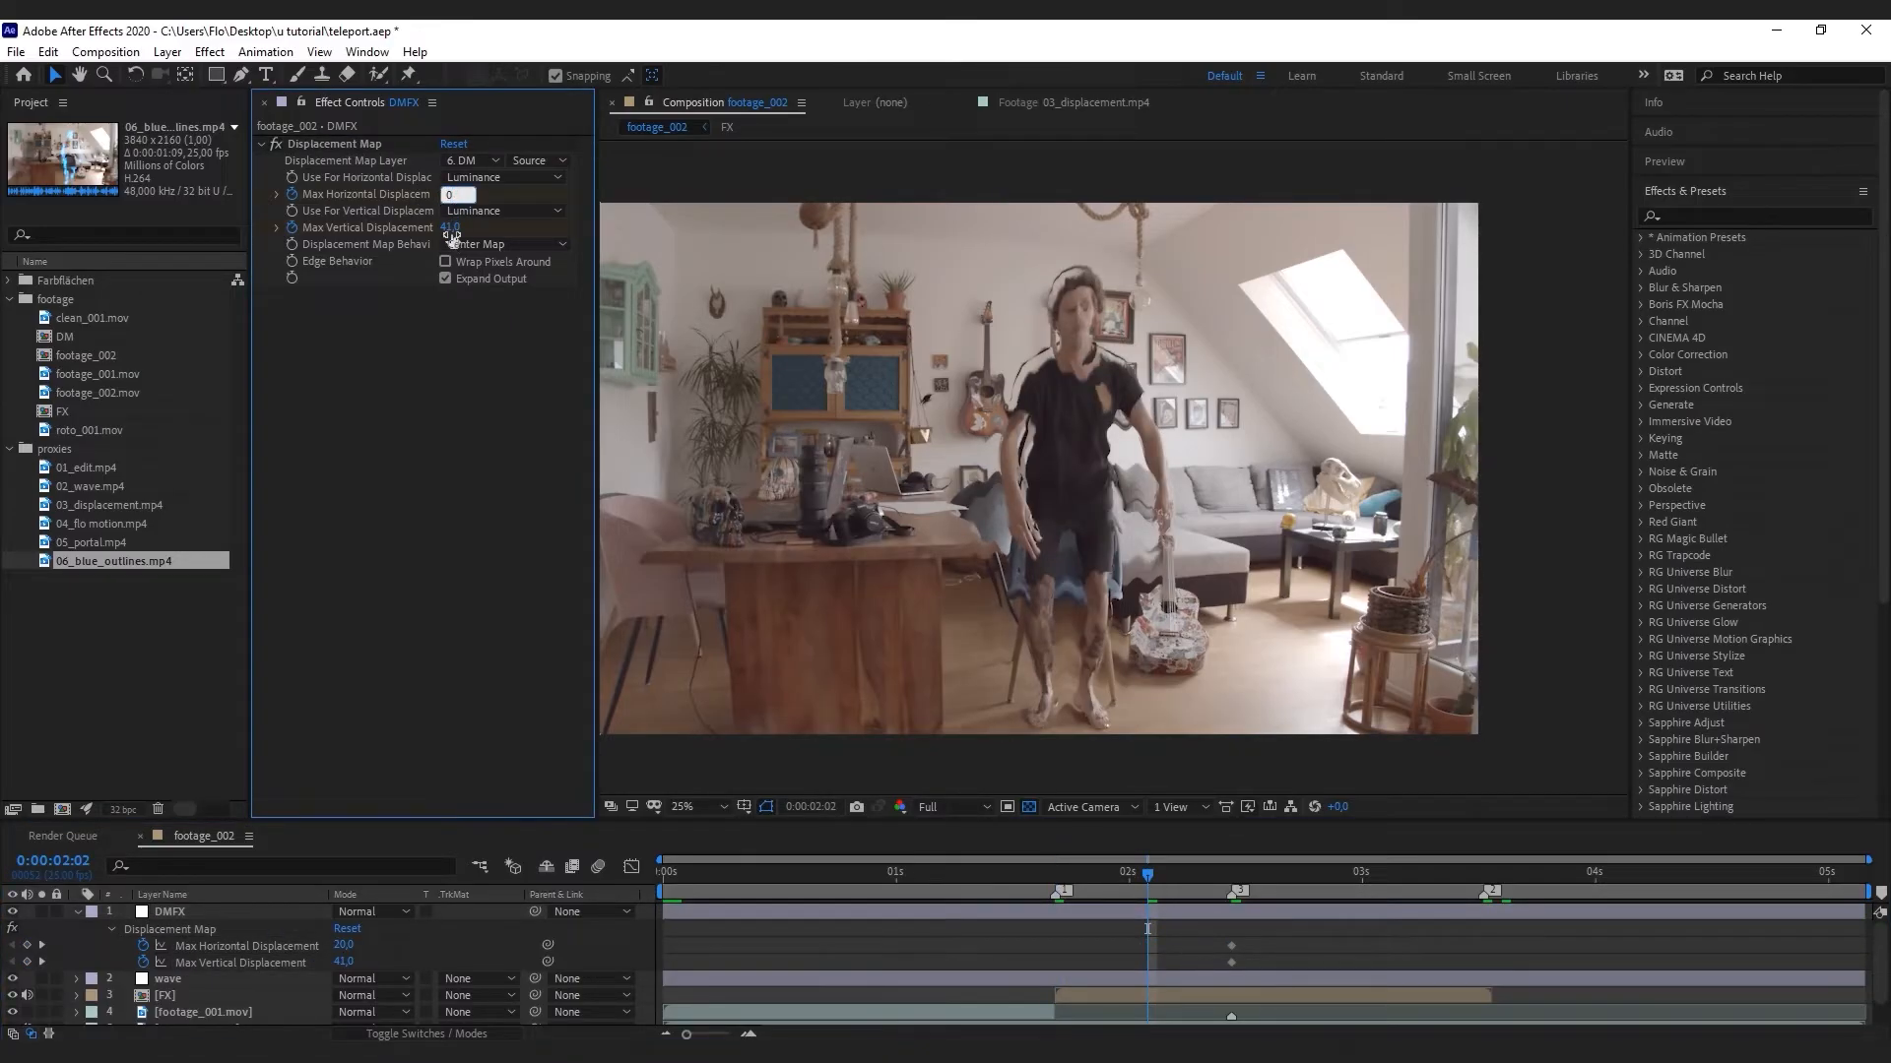
Copy the pair of zero displacement keyframes and place the copies at the third marker
click(1167, 955)
drag(1151, 953, 1146, 952)
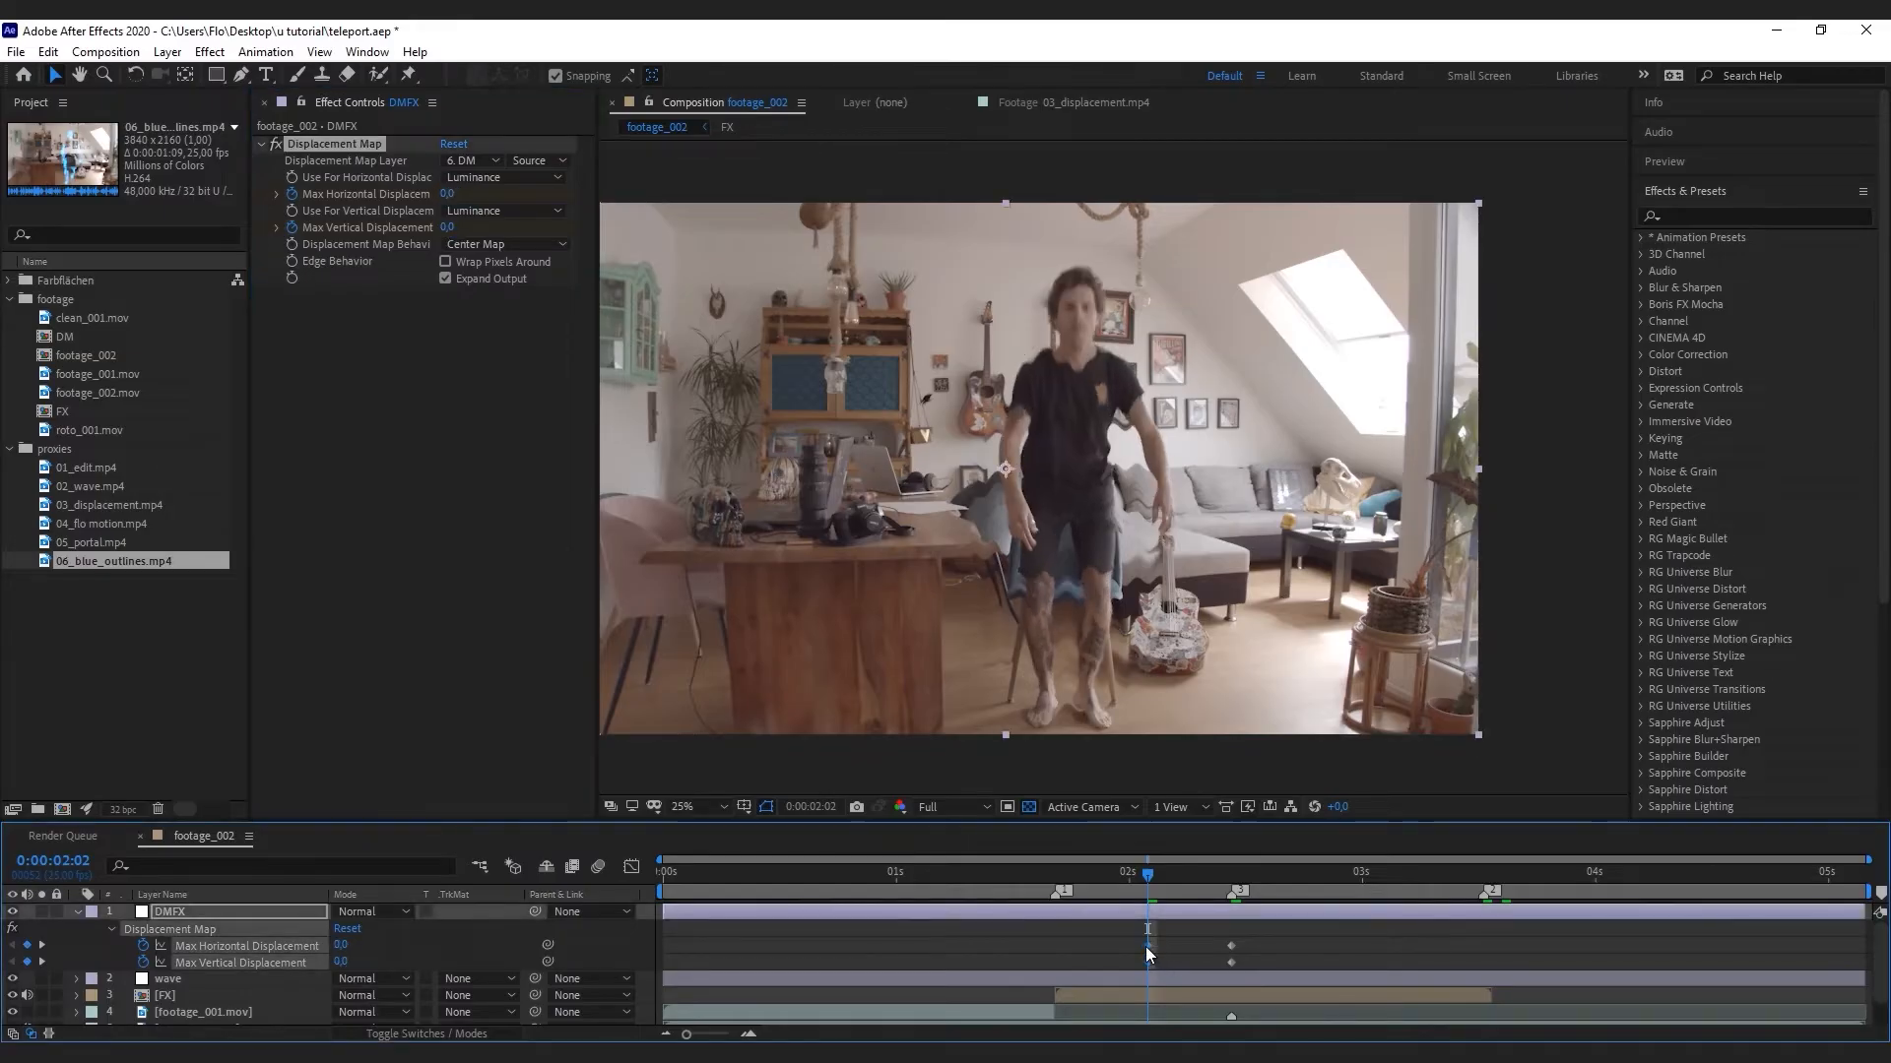
click(1321, 877)
key(ctrl+v)
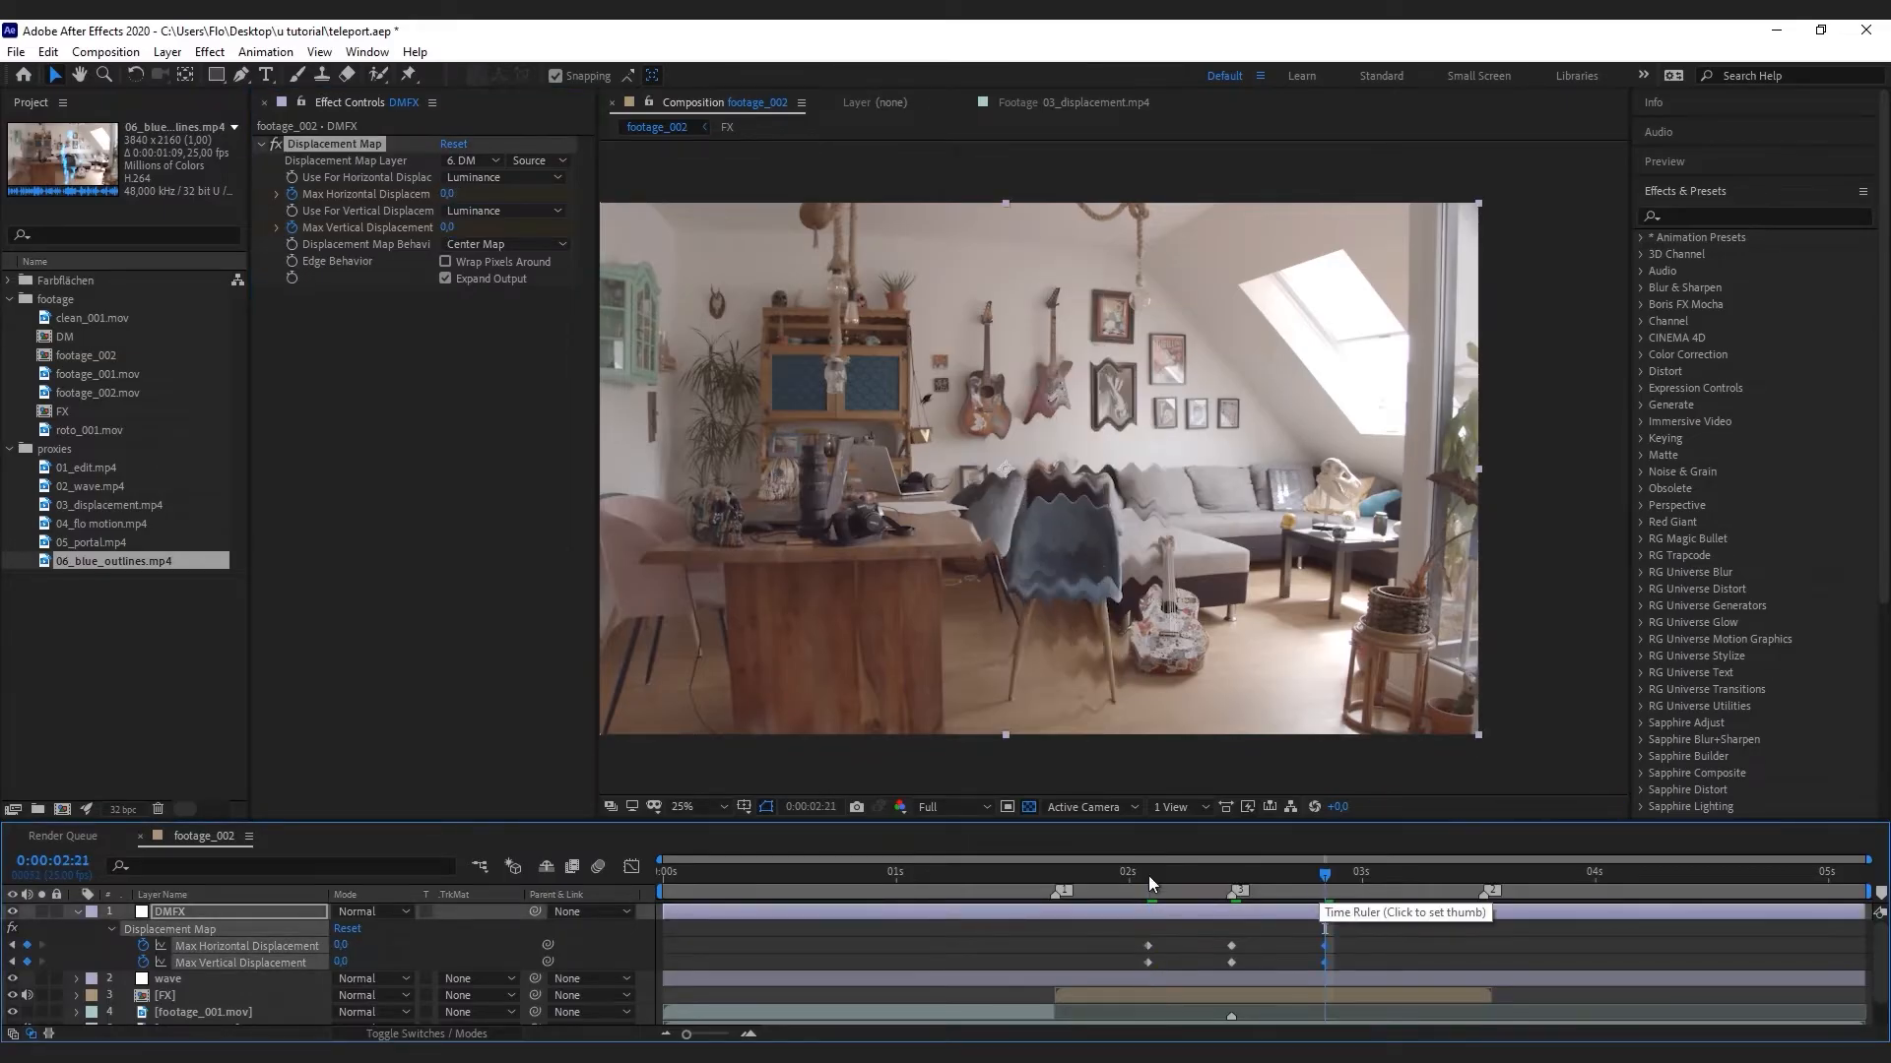
click(1148, 876)
drag(1300, 925, 1485, 955)
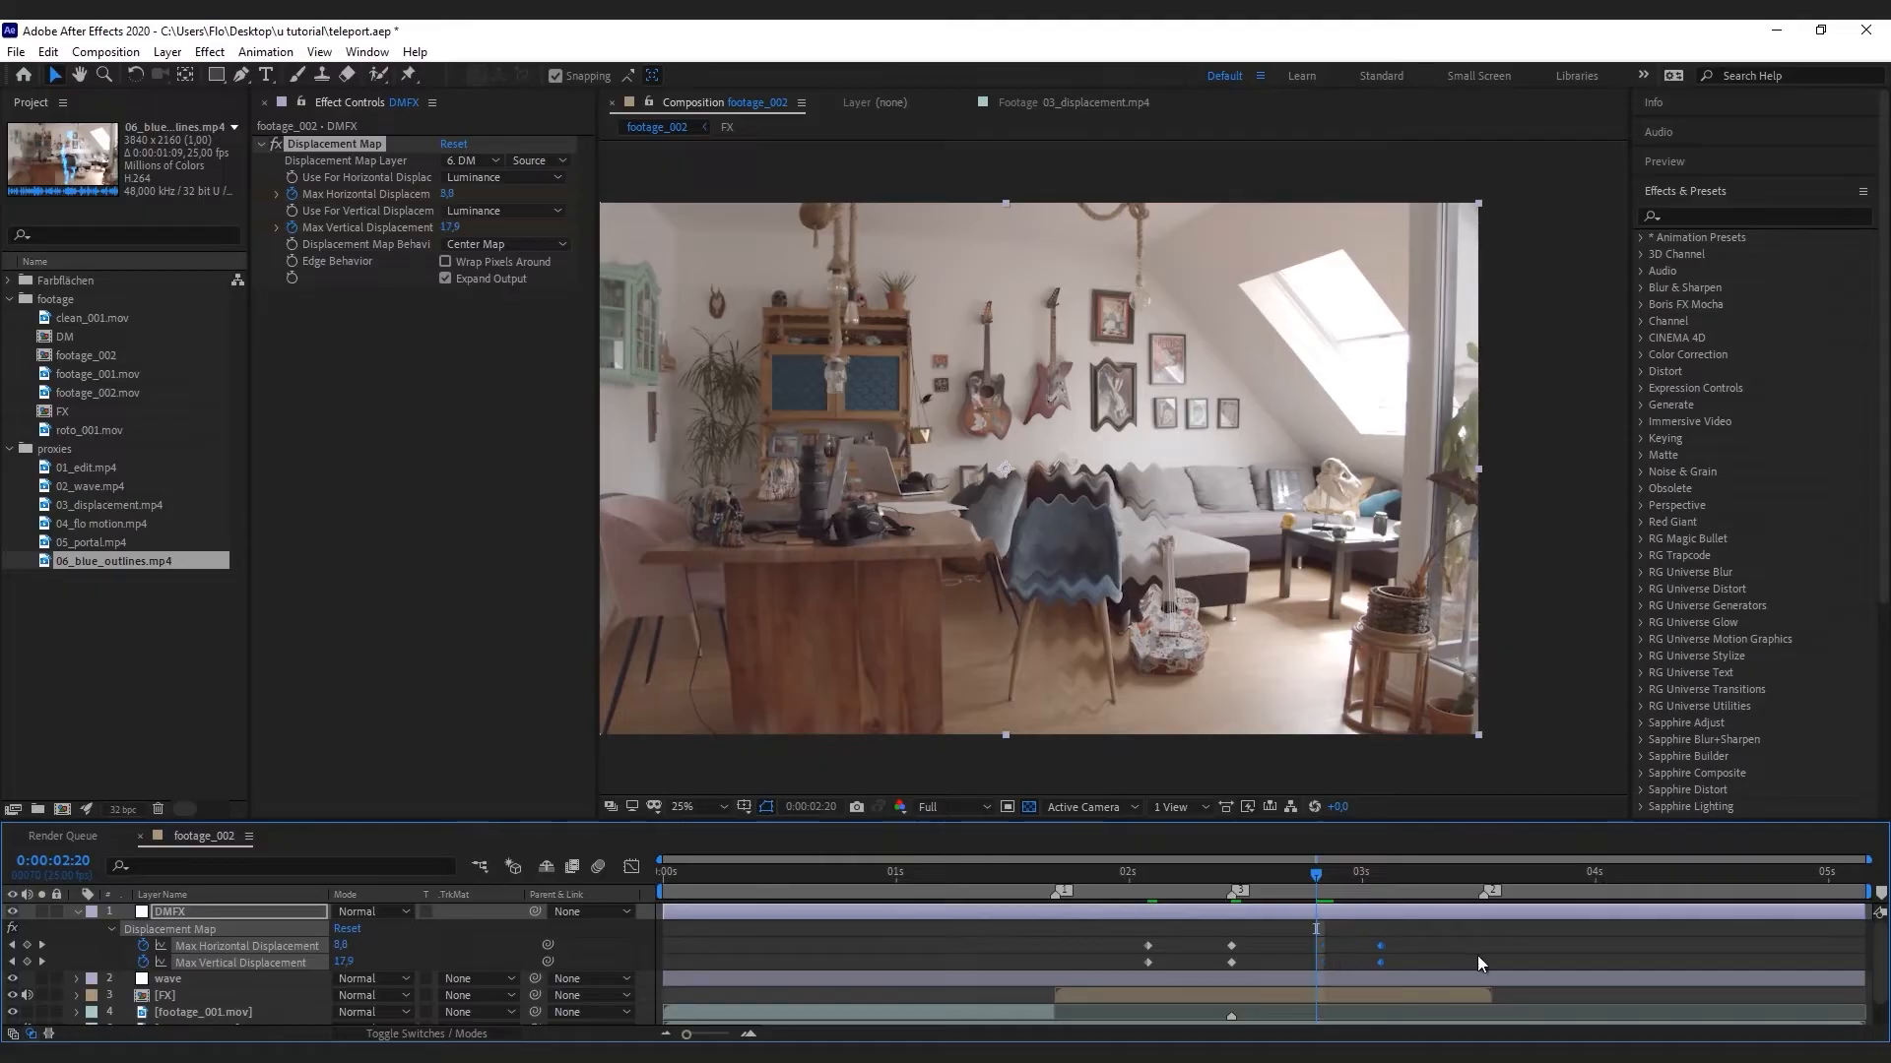
Preview the animated displacement from the start and reveal the wave layer's Wave Height keyframes
click(662, 876)
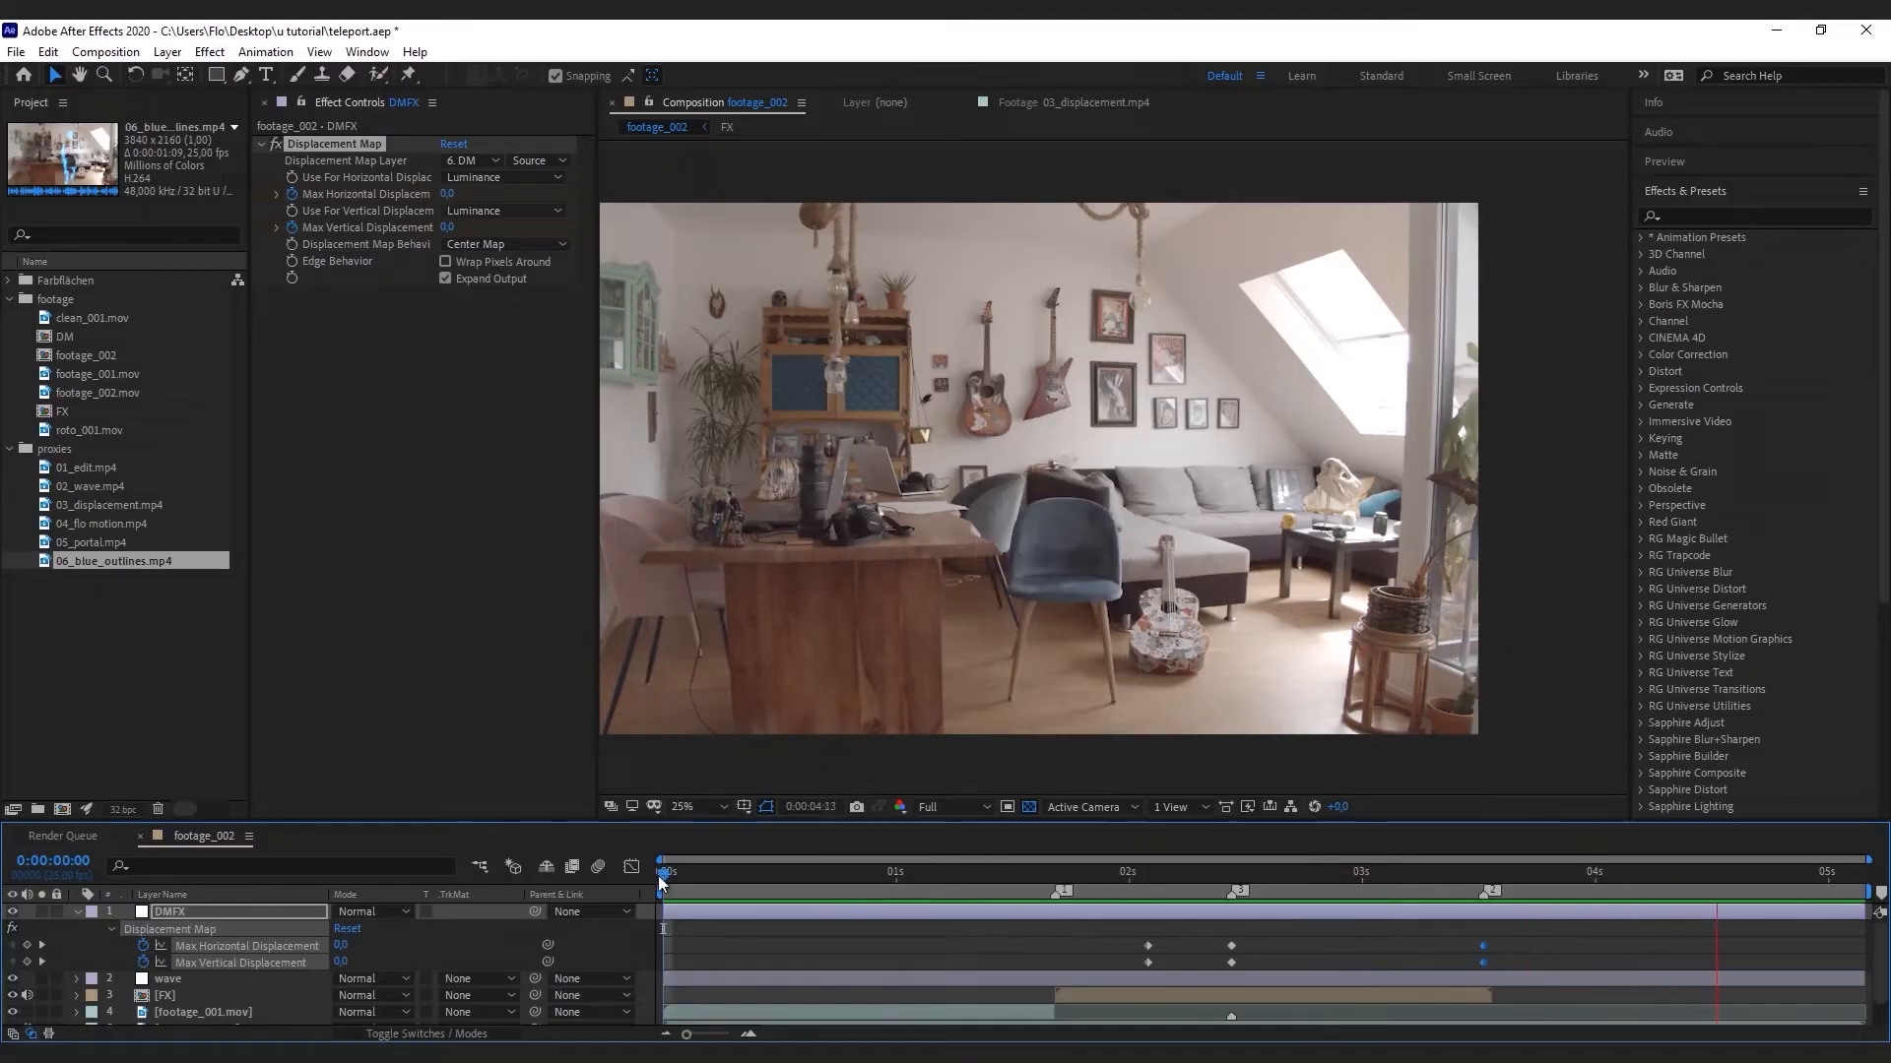
key(space)
click(185, 985)
key(u)
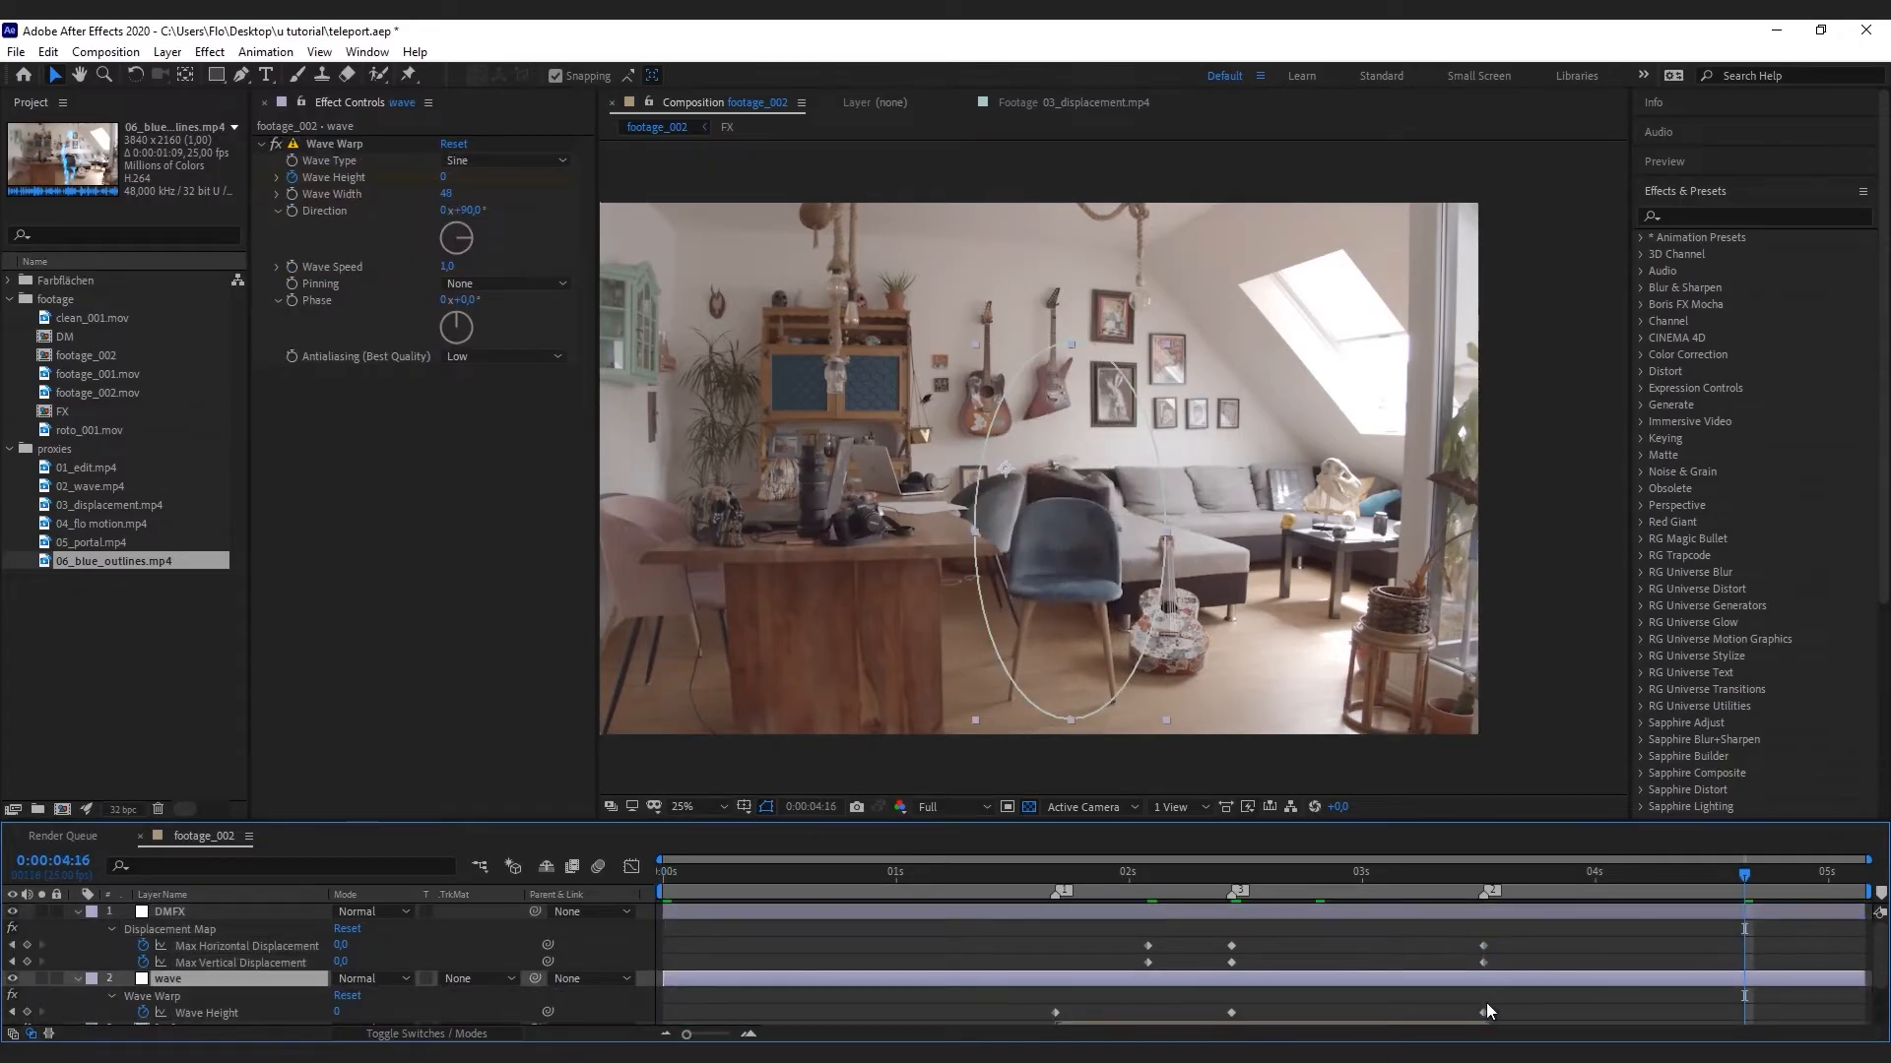
Move the wave layer's first and last Wave Height keyframes closer to the middle keyframe, and collapse the wave and DMFX layers
drag(1485, 1018, 1361, 1007)
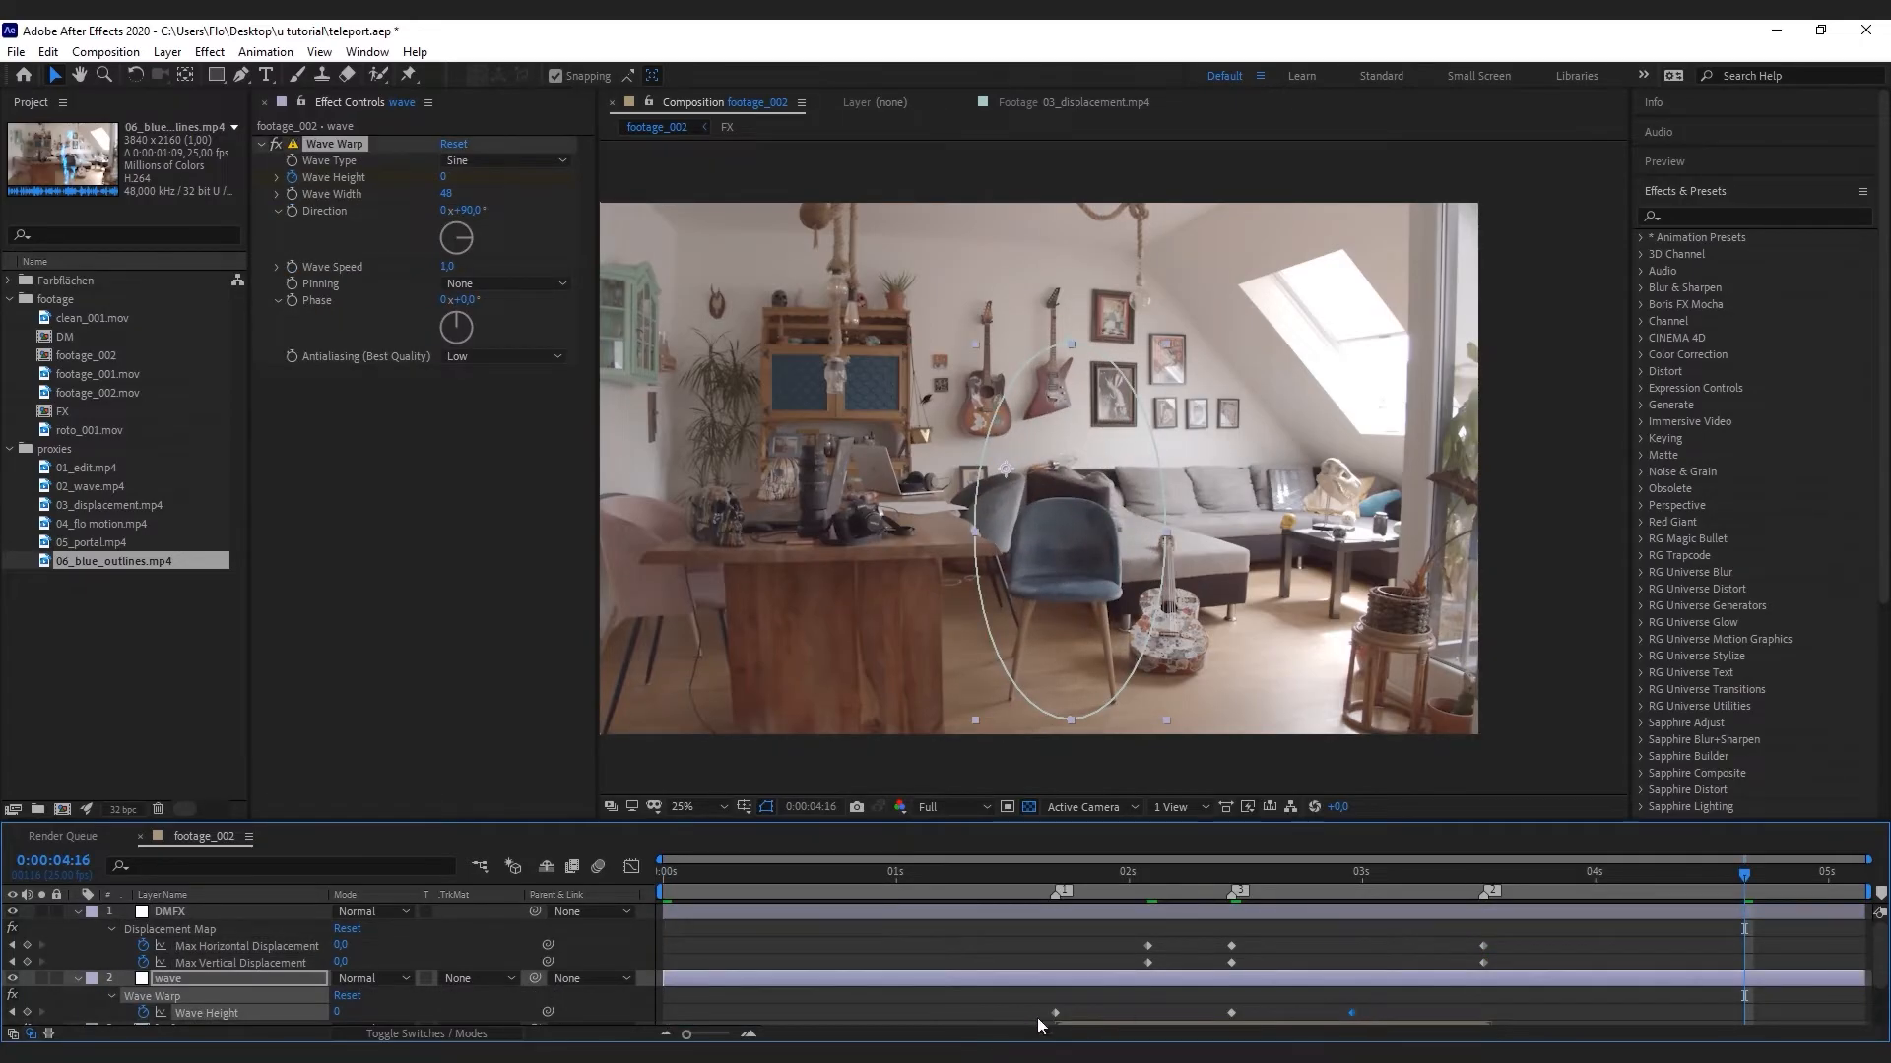
drag(1052, 1014, 1139, 1014)
click(77, 979)
click(79, 911)
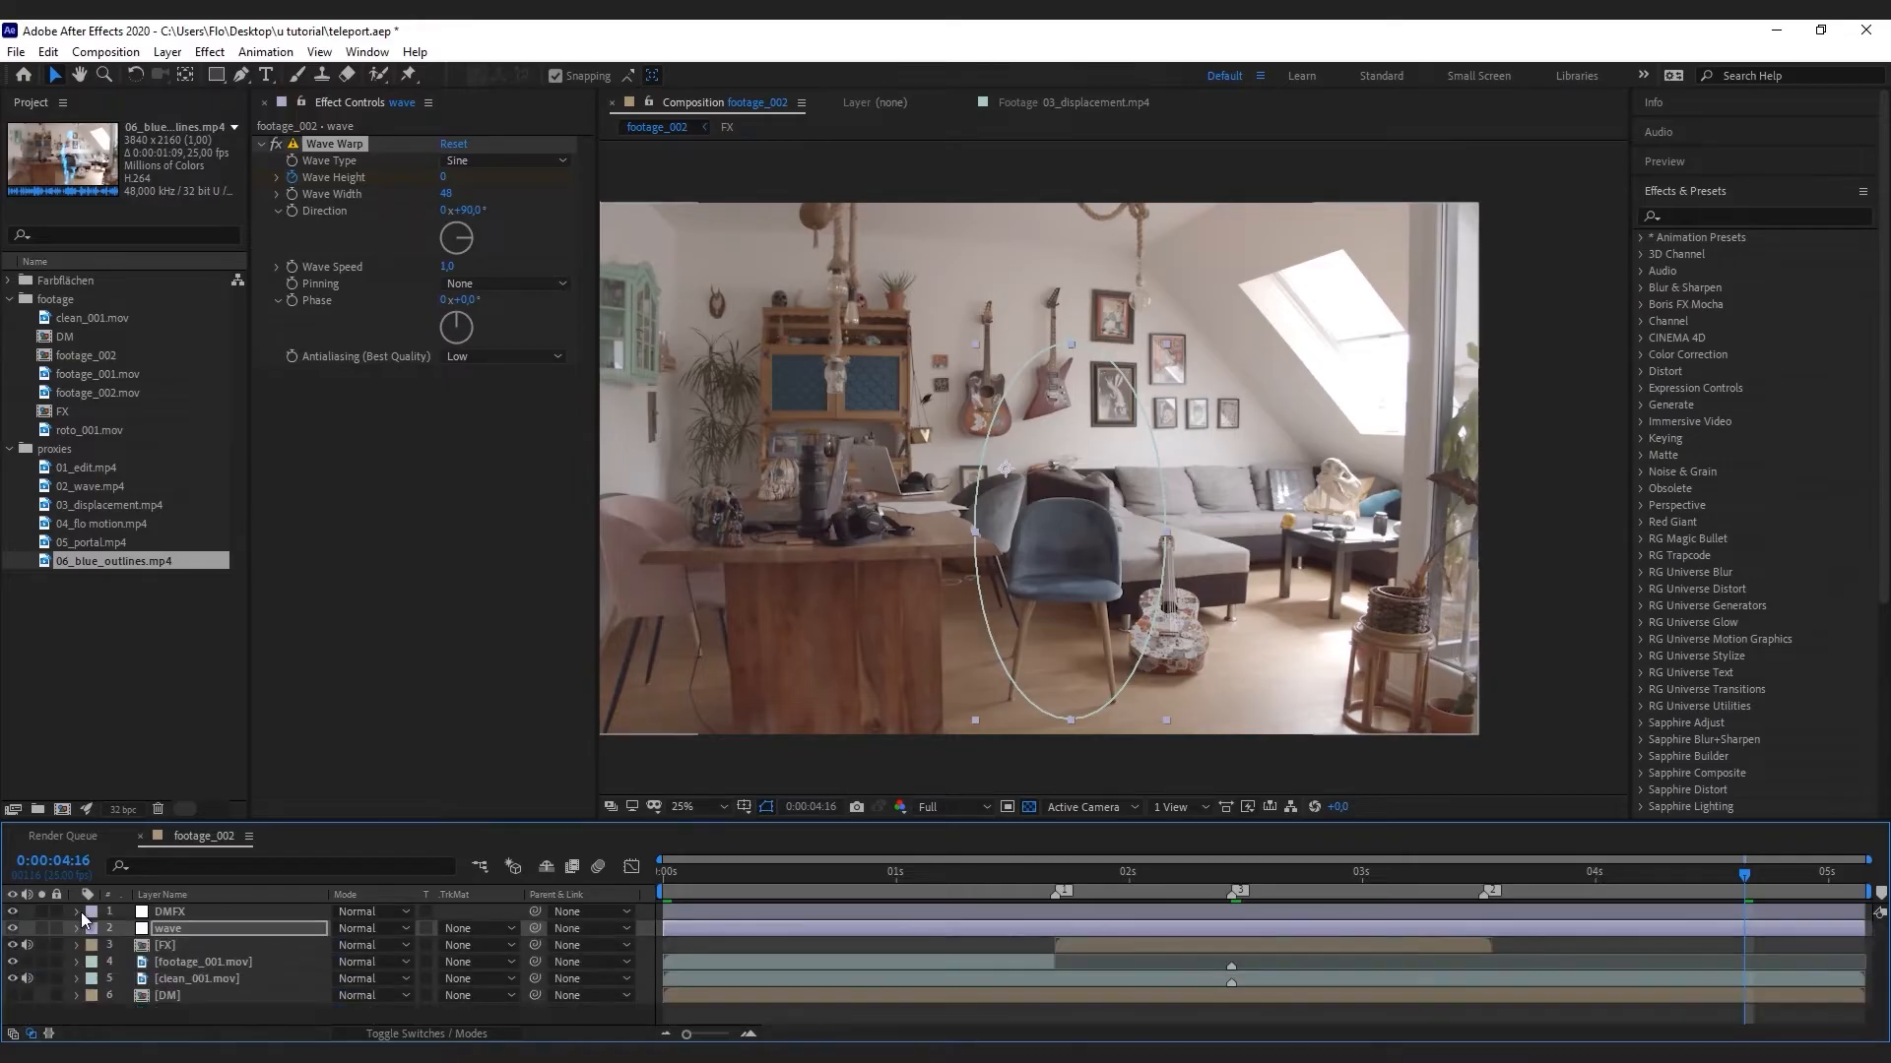
Add a new adjustment layer at the top of the layer stack and name it flo motion
click(148, 519)
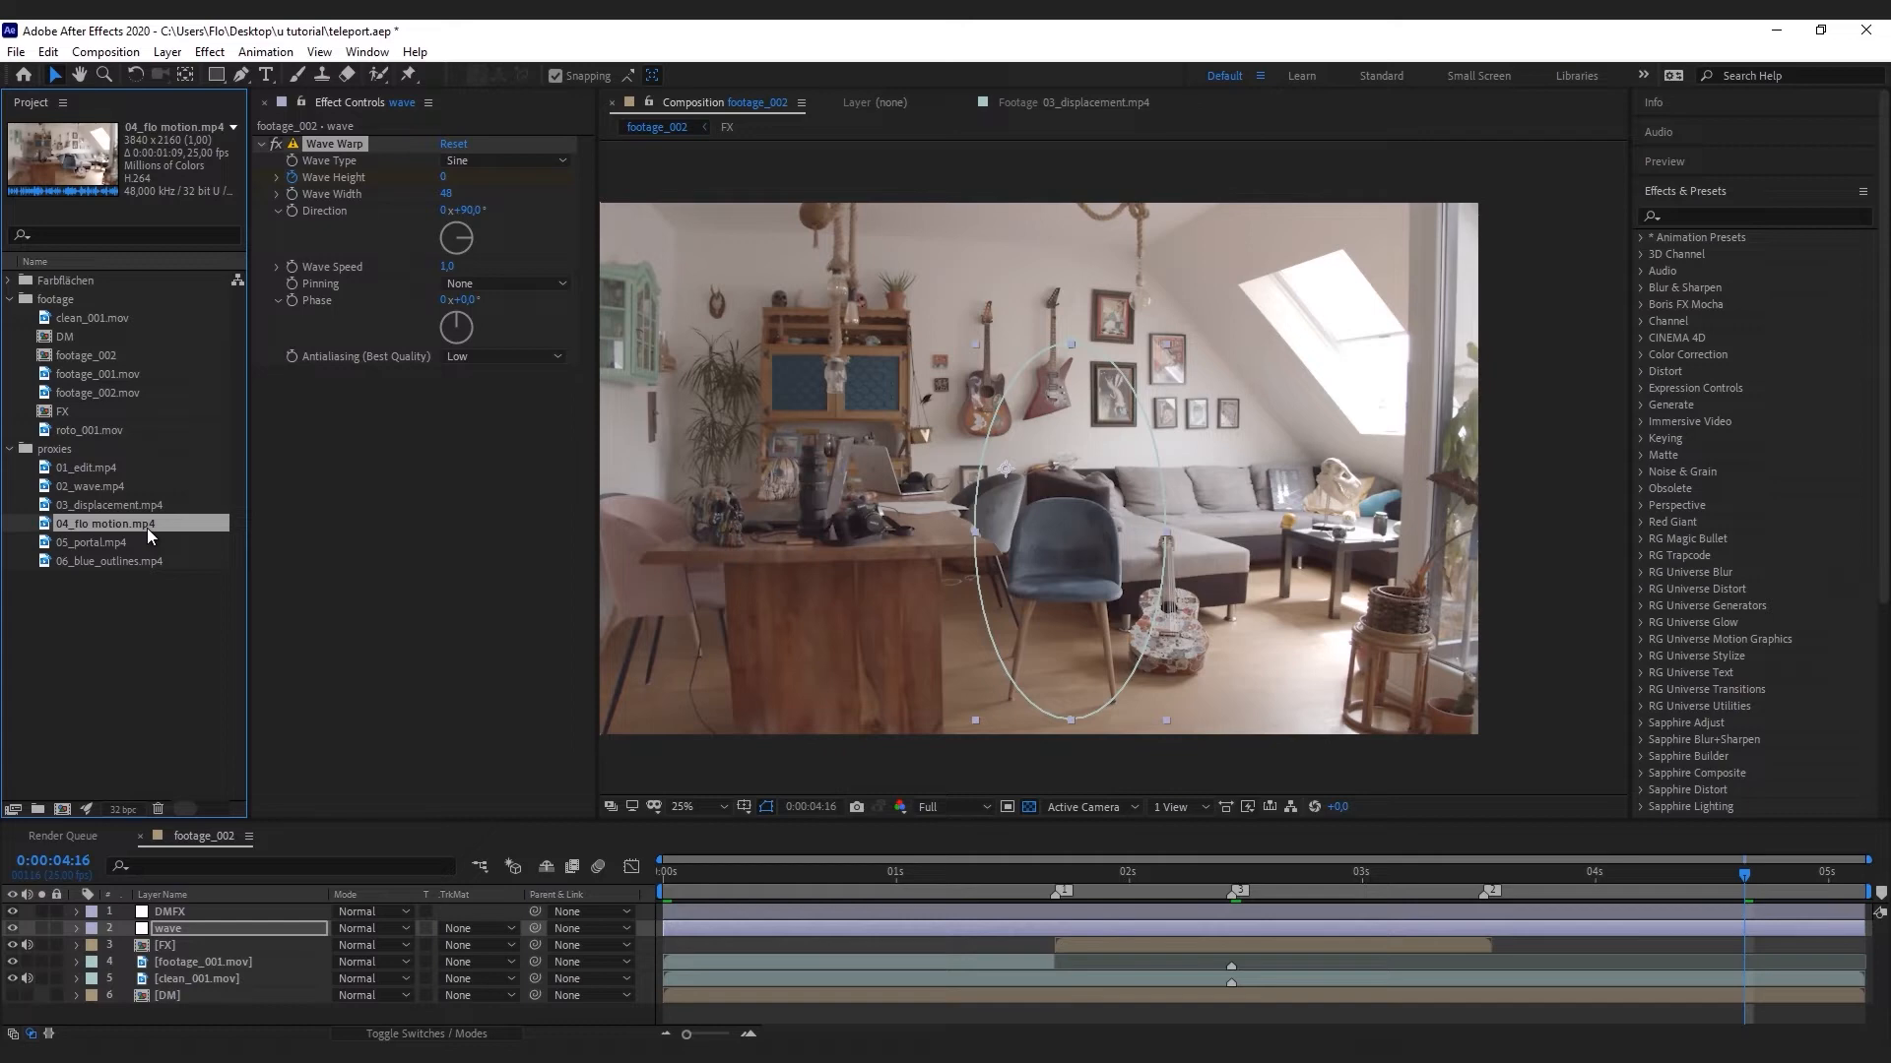
click(189, 928)
key(ctrl+alt+y)
drag(190, 912, 189, 906)
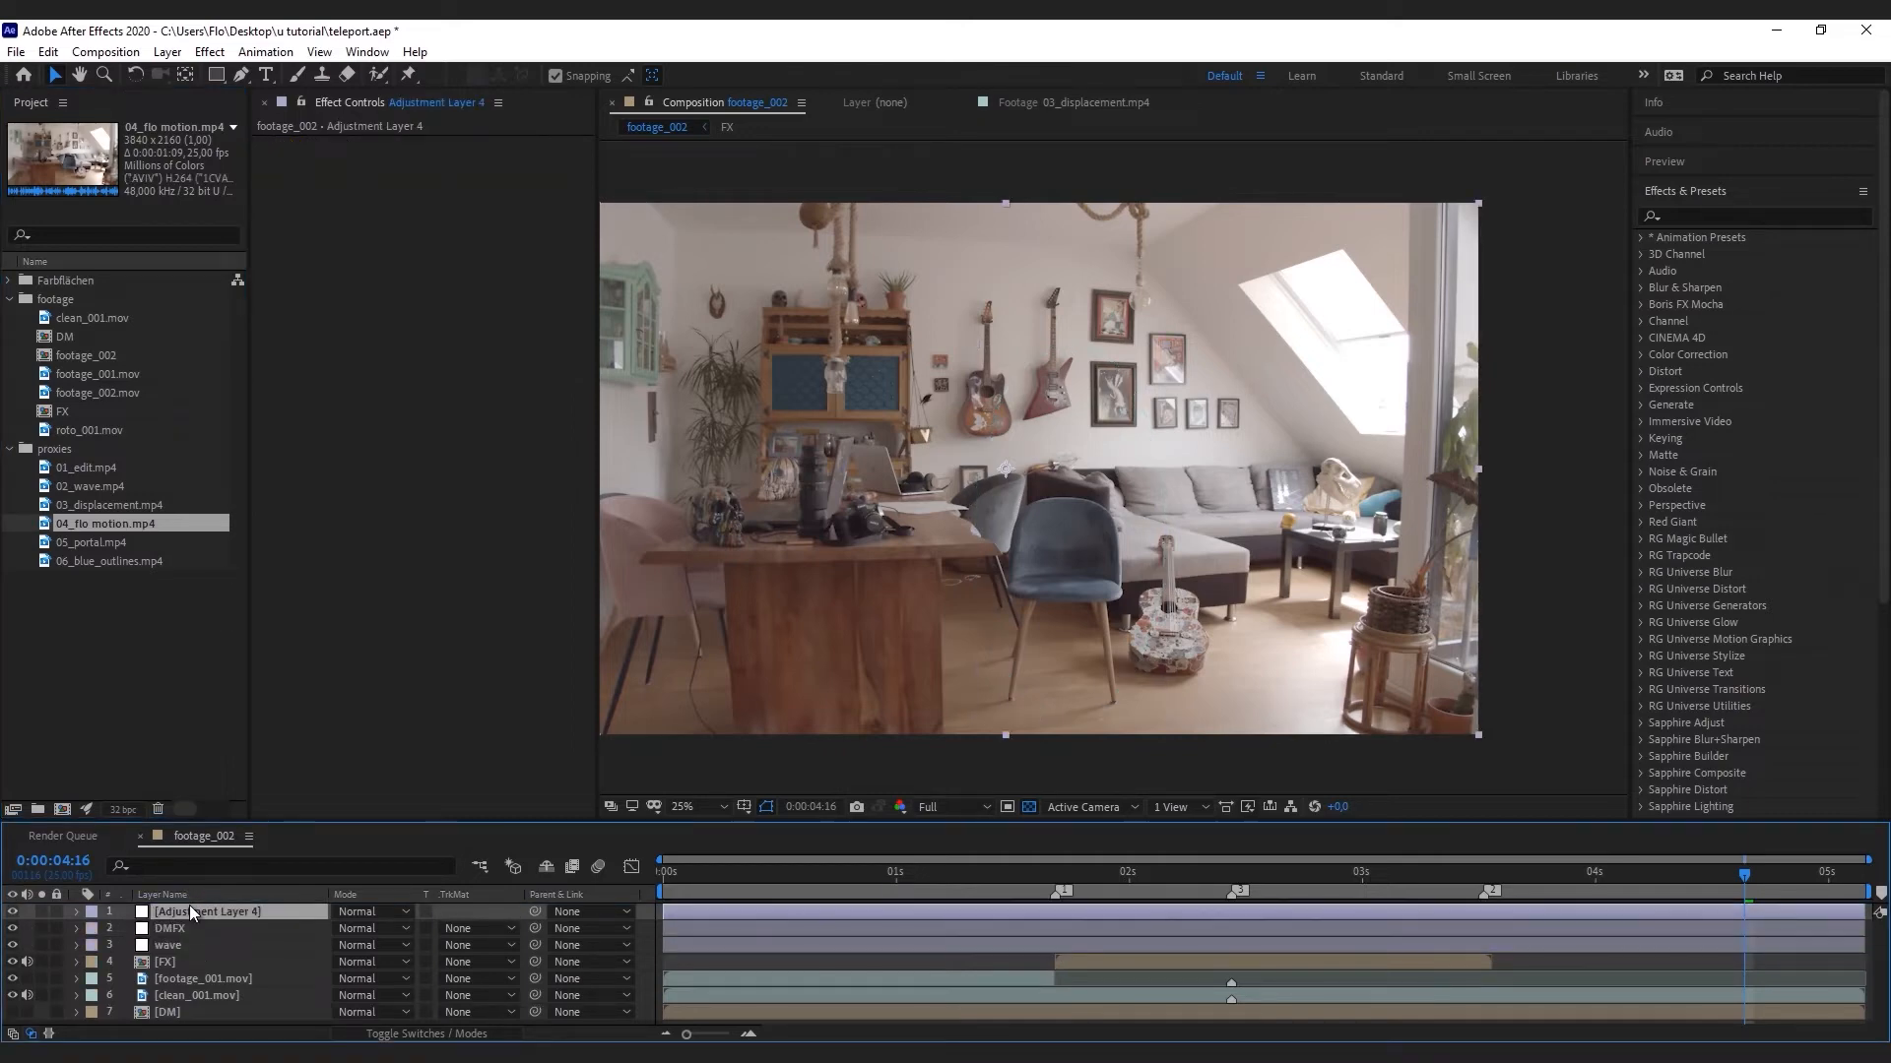
key(Return)
text(flo motion)
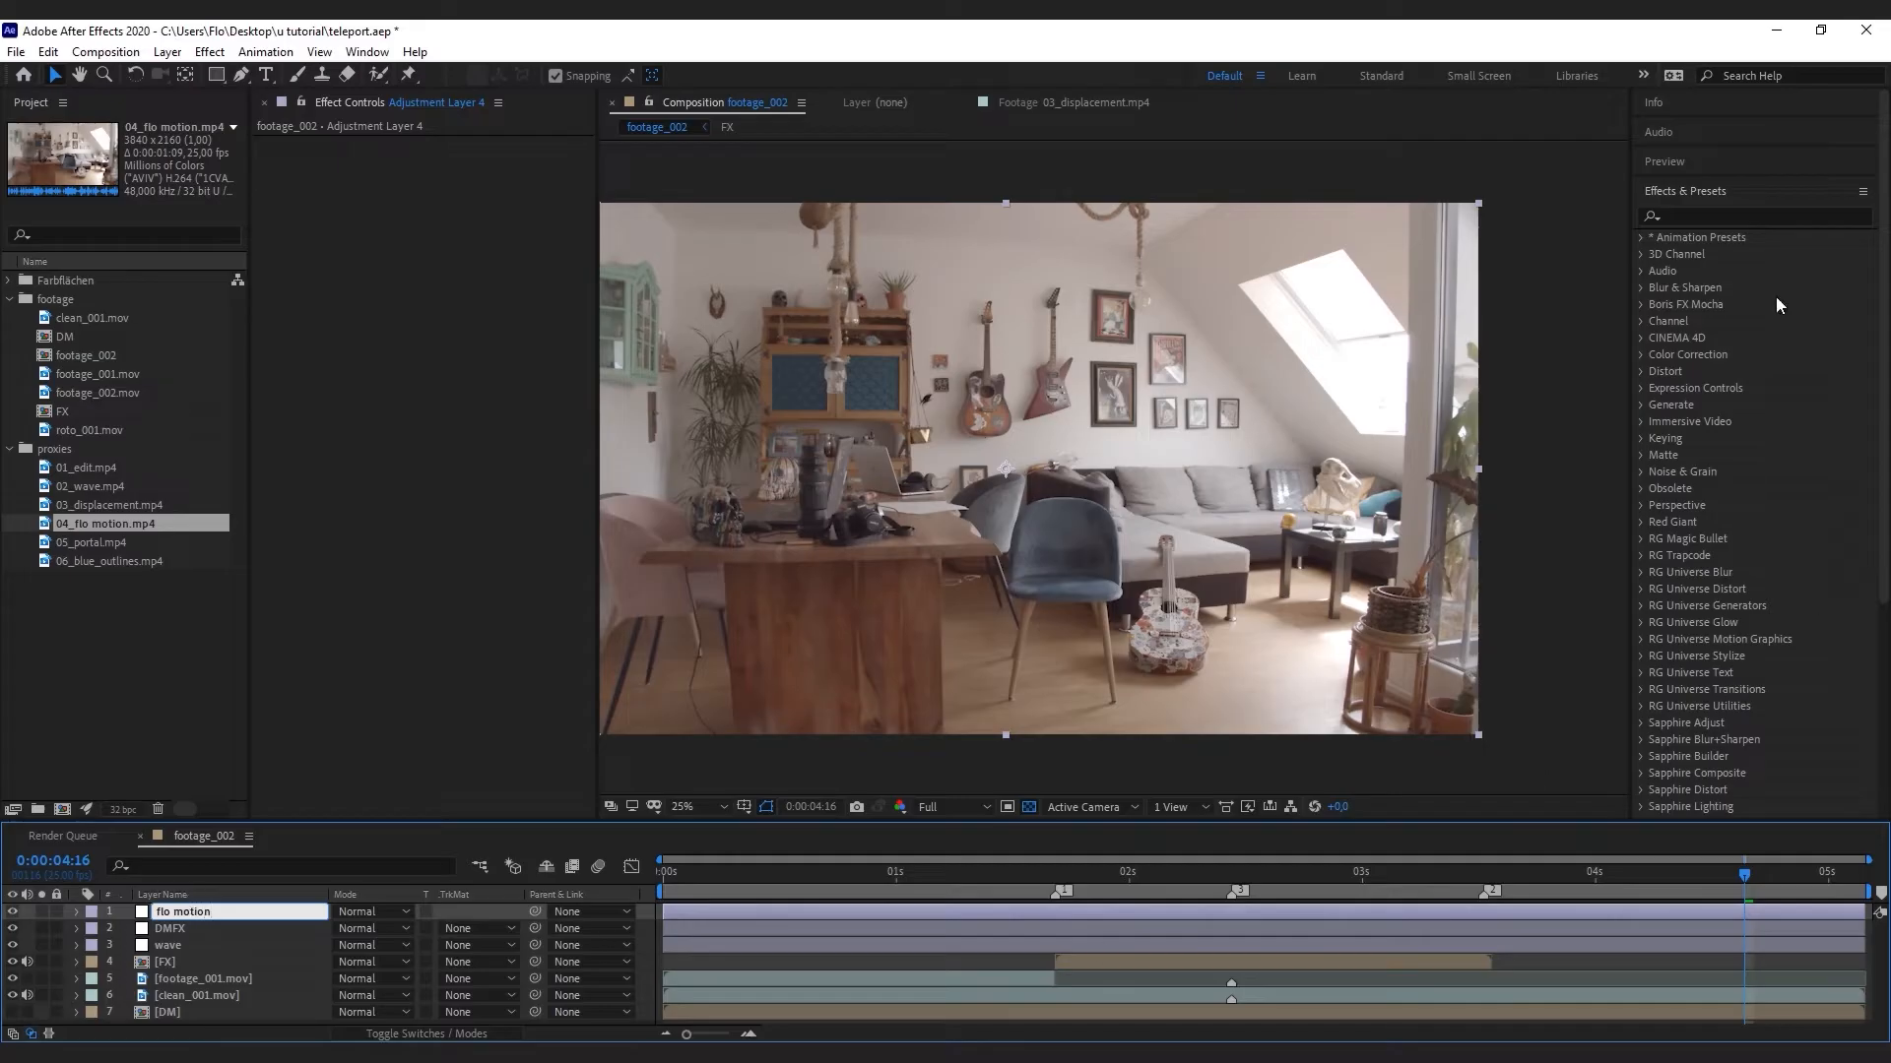
Find the CC Flo Motion effect and apply it to the flo motion layer
click(1765, 205)
text(flo)
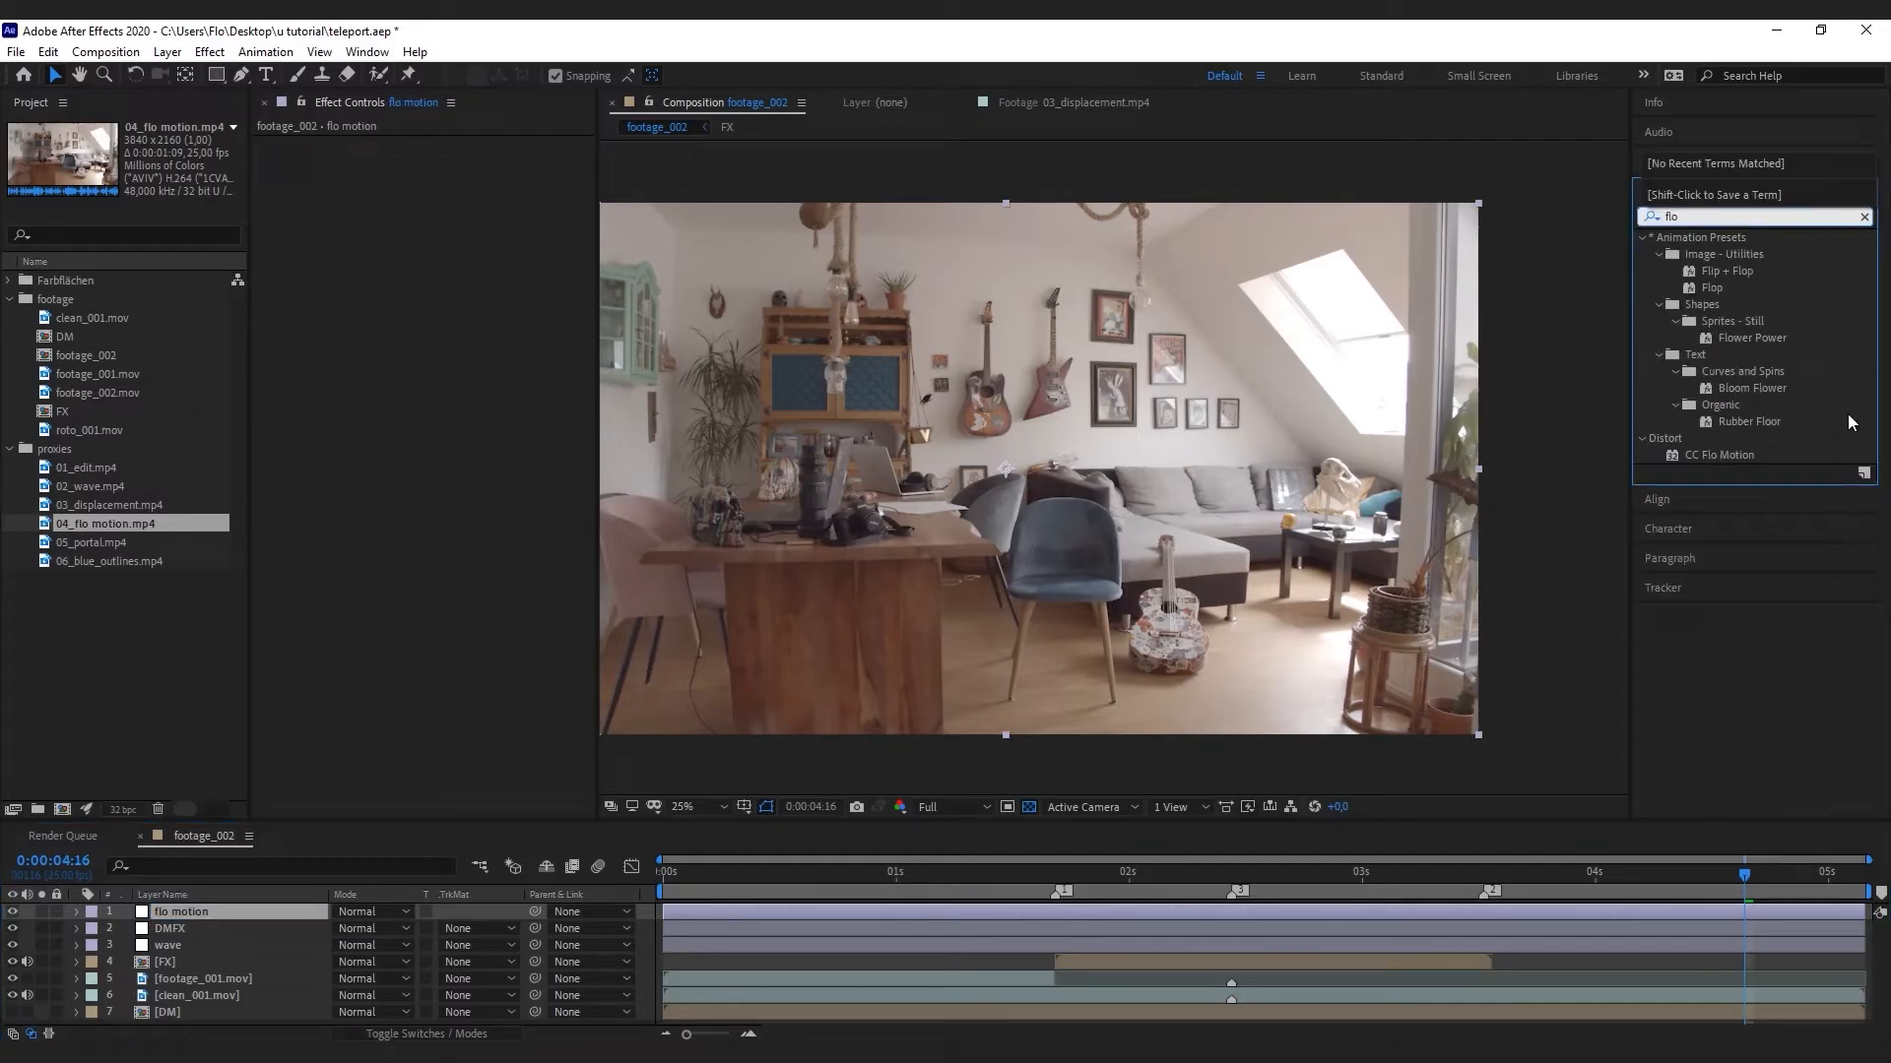
click(1725, 459)
double_click(1725, 459)
At the second marker, place CC Flo Motion's Knot 1 on the middle of the distorted person, at about 2156, 1312
click(1231, 872)
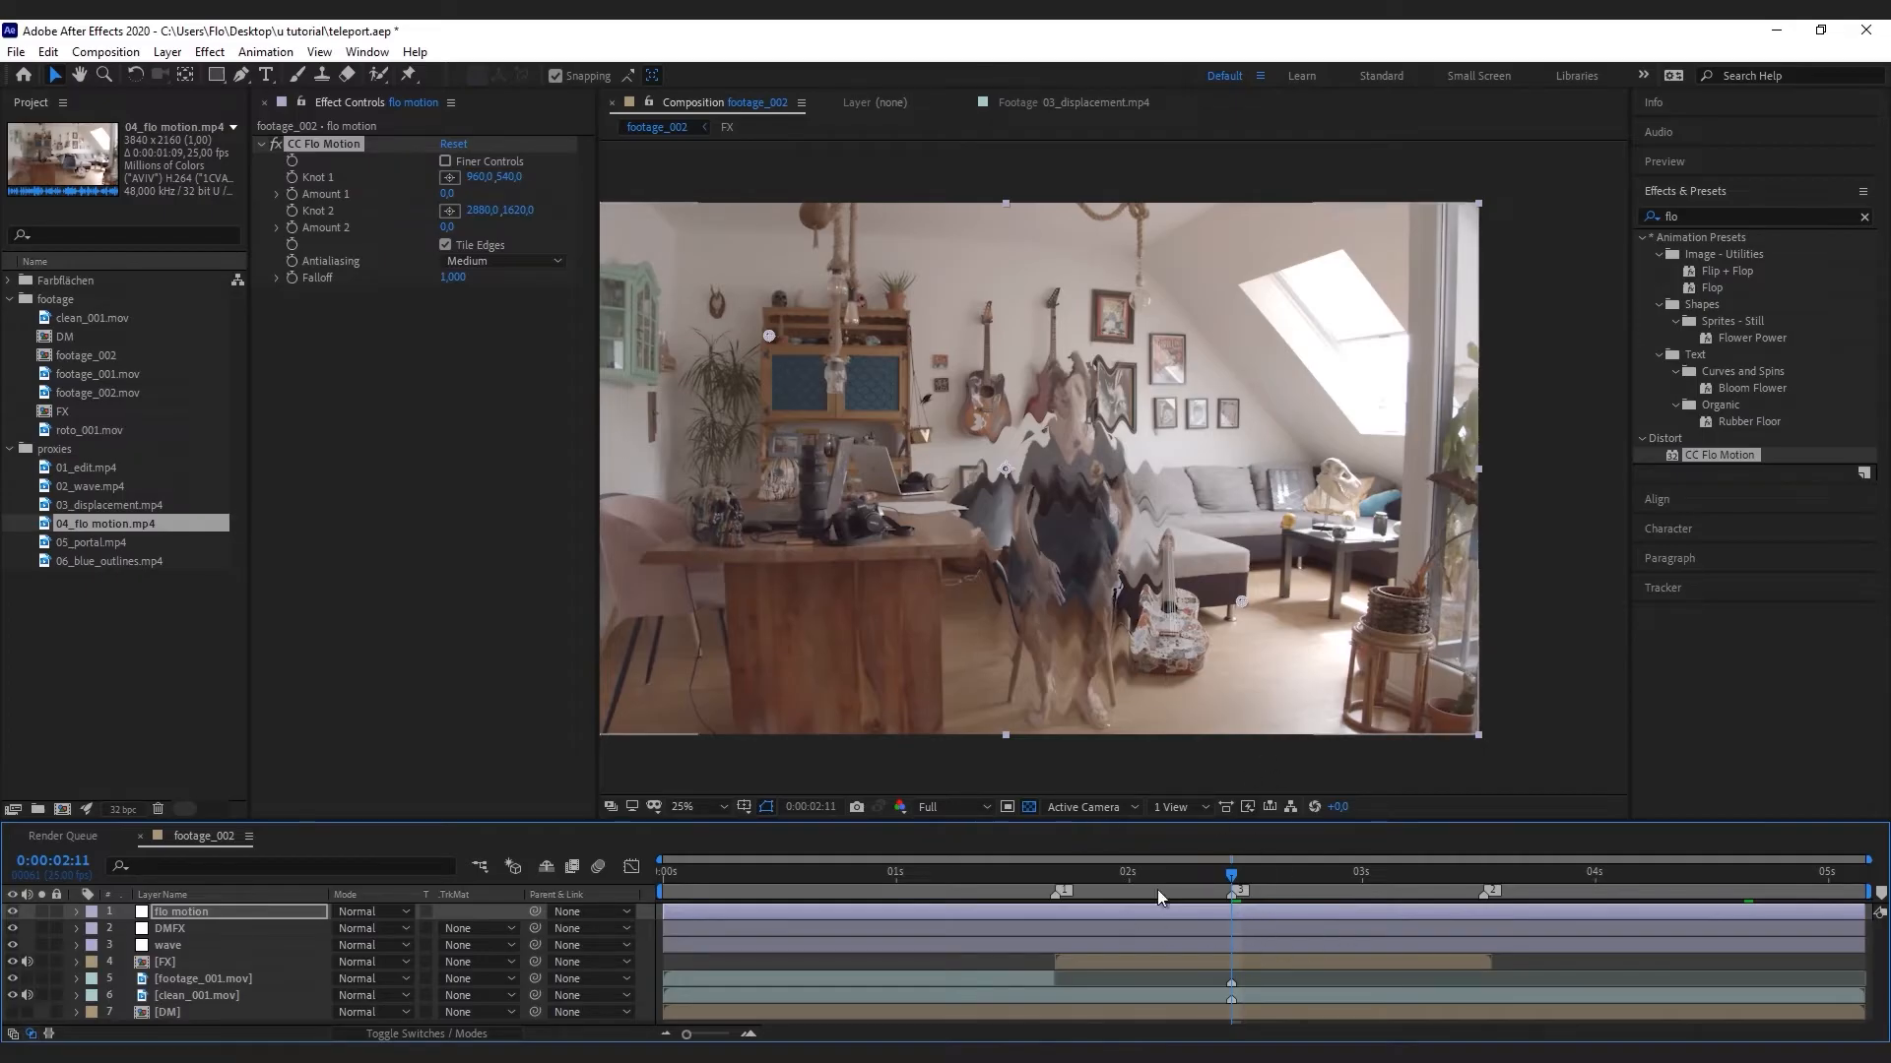
click(323, 144)
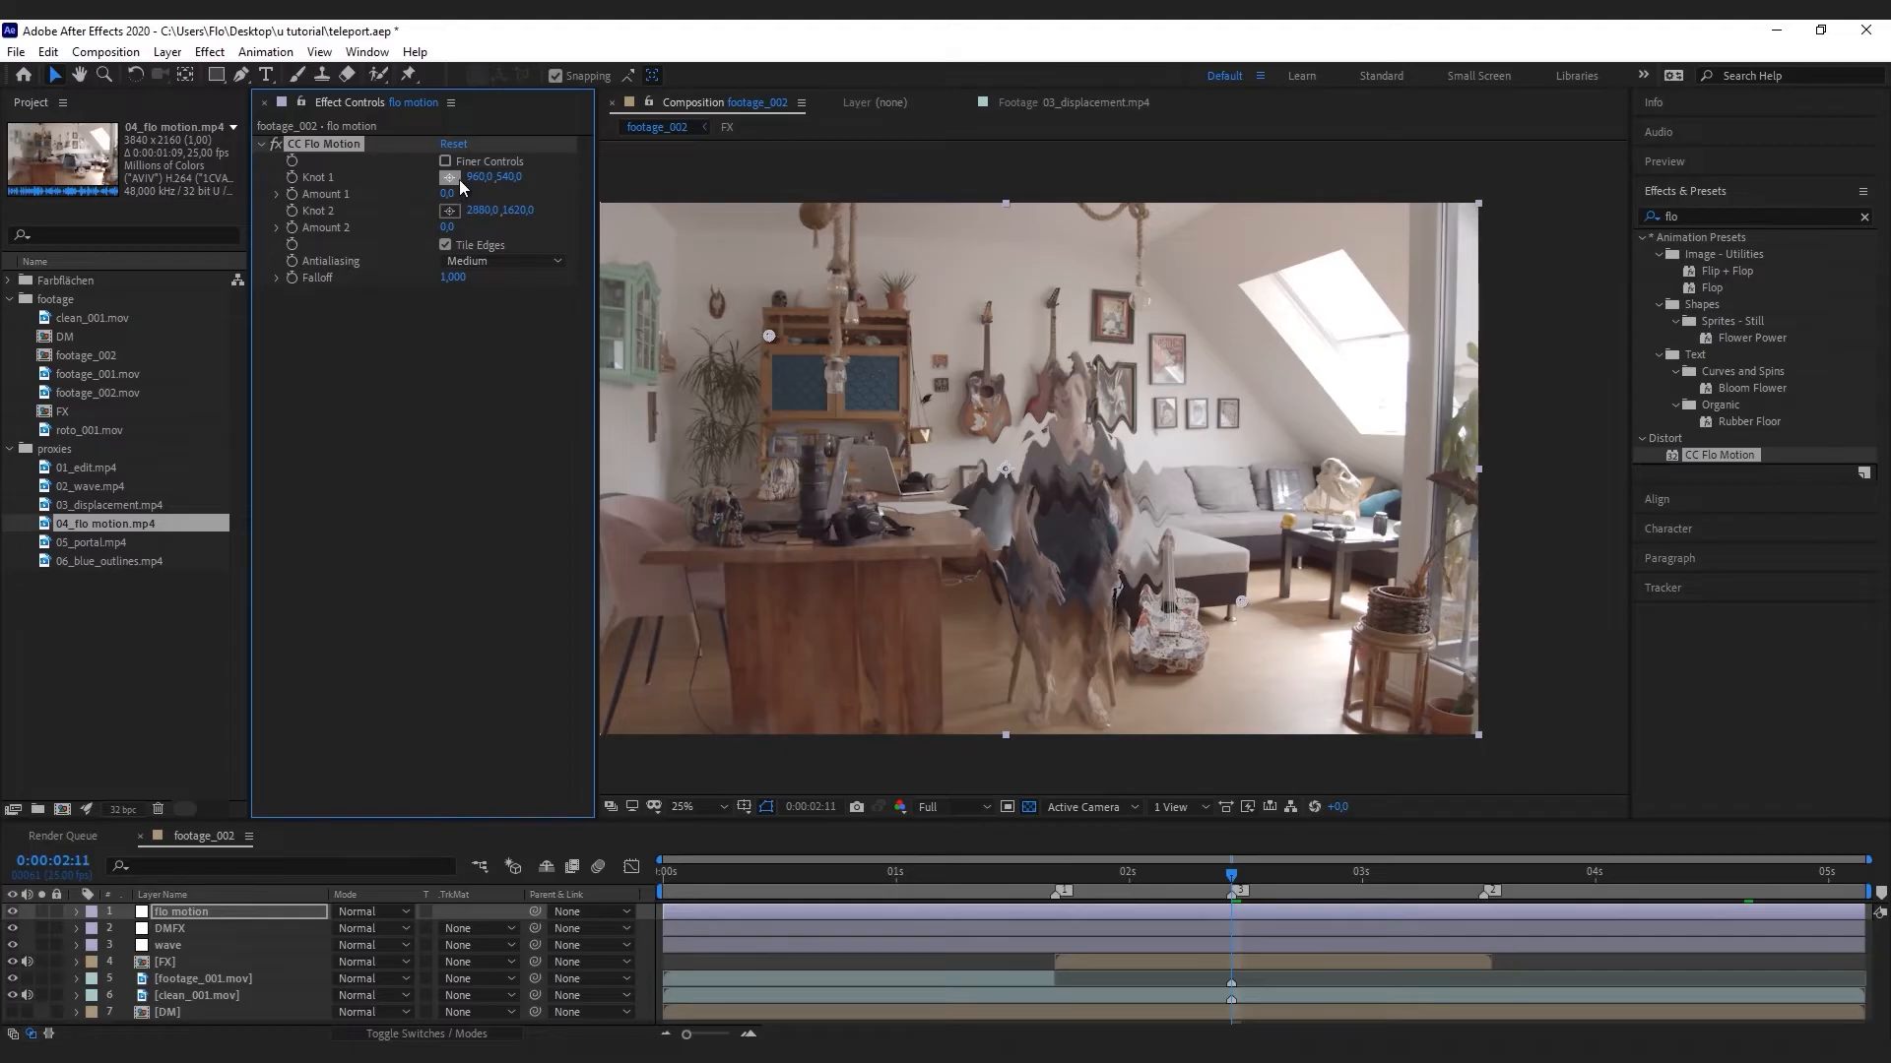
click(457, 178)
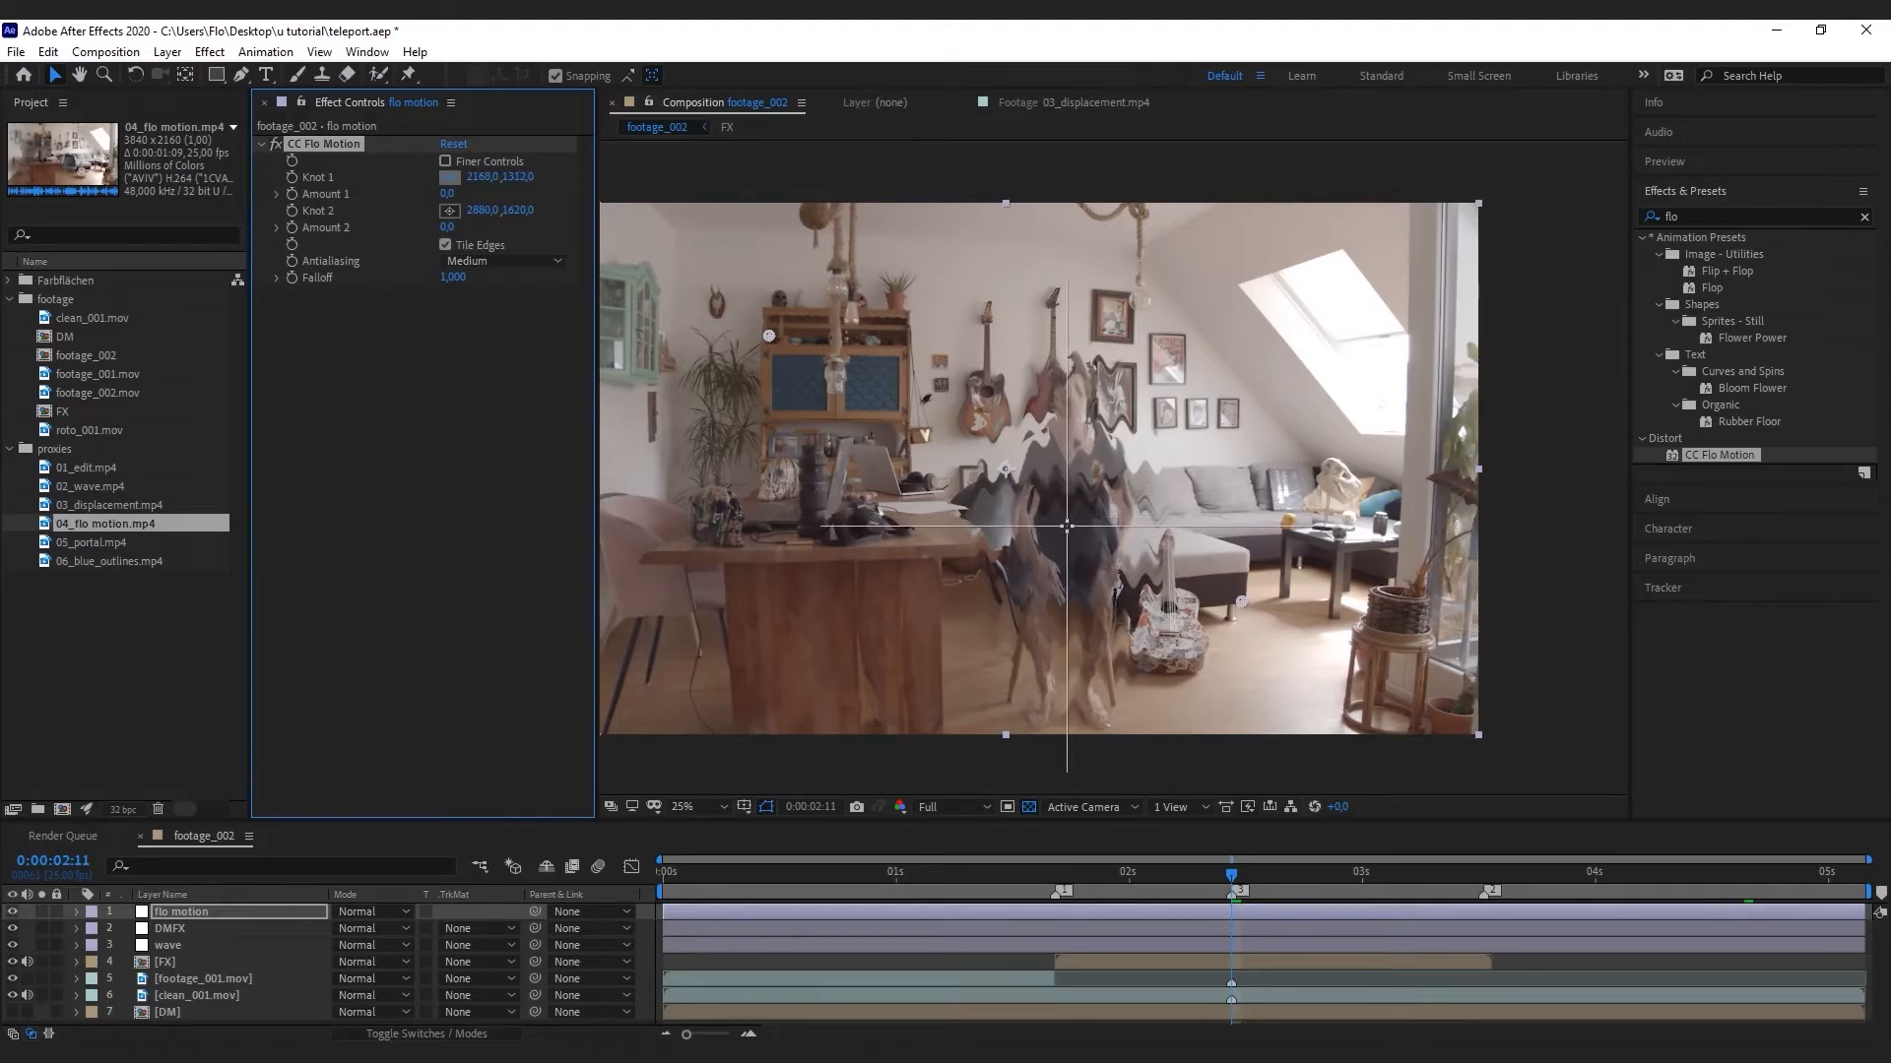
click(1065, 526)
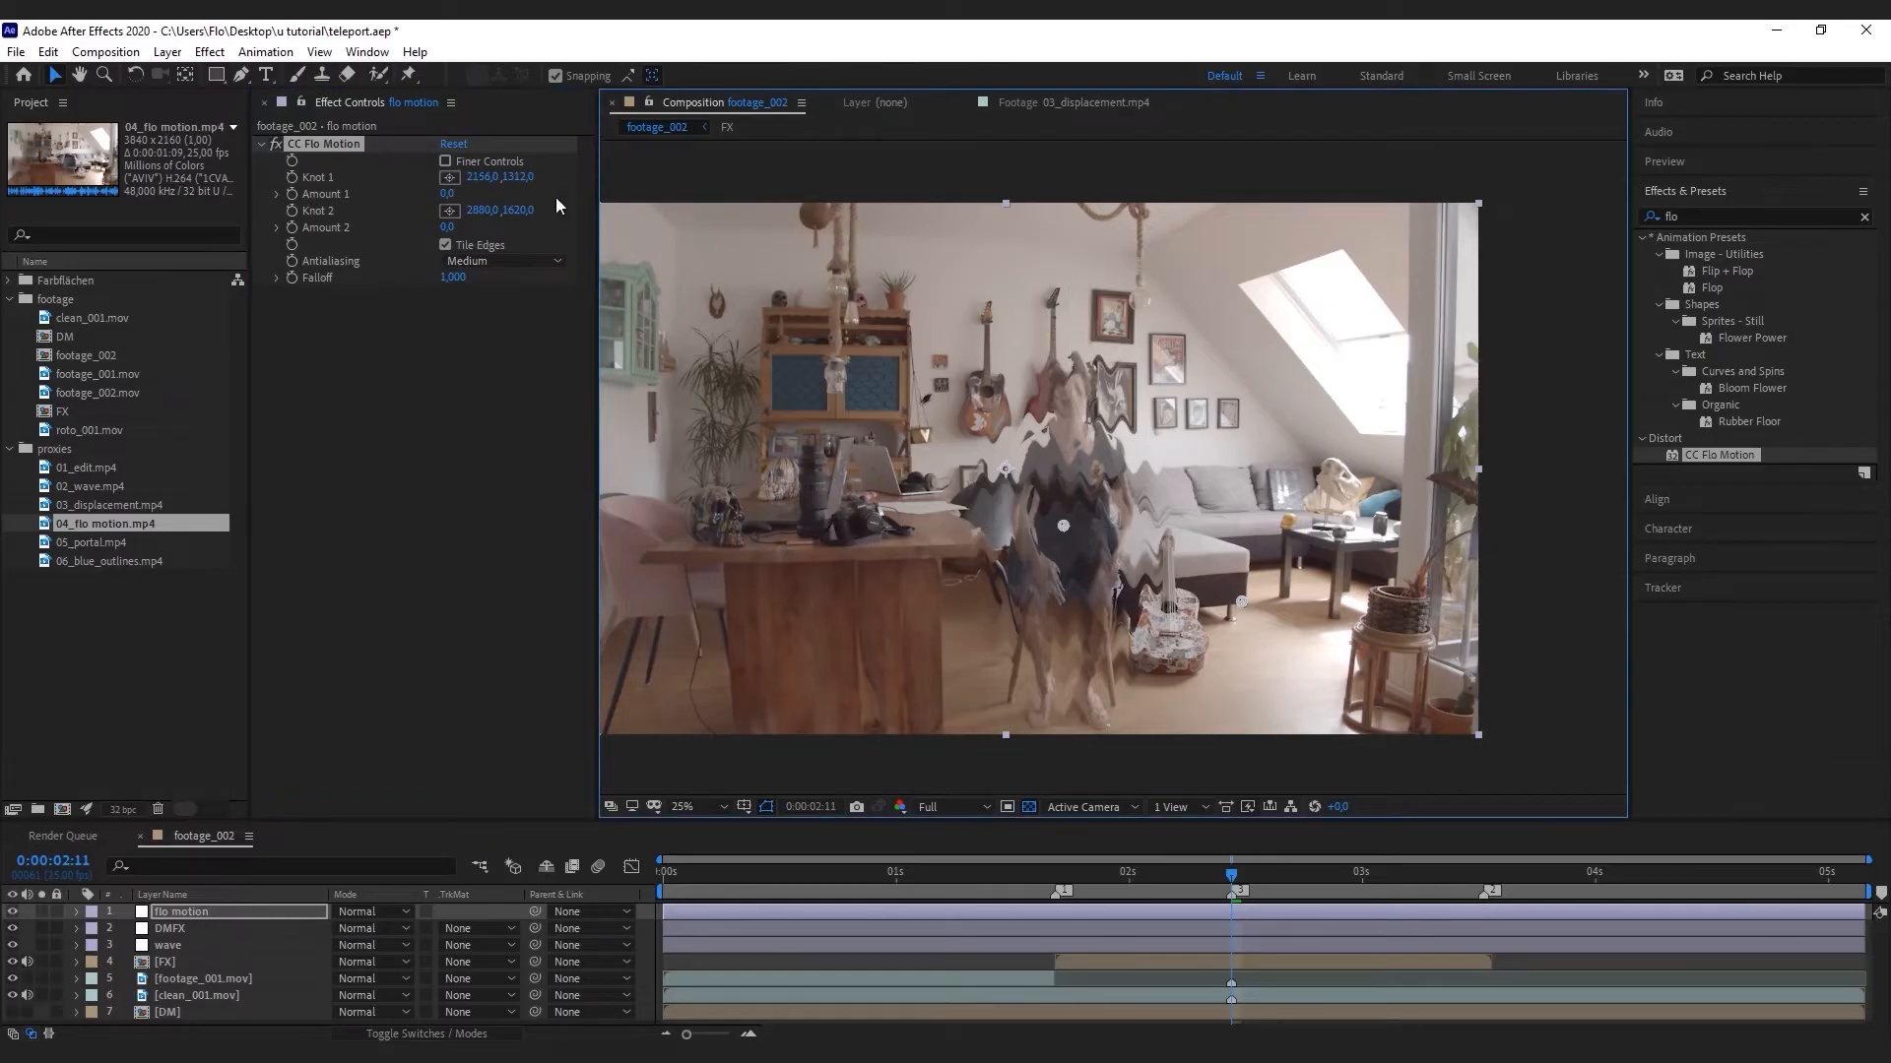
Enable Finer Controls in CC Flo Motion and set Amount 1 to about 98 and Falloff to about 1.33
drag(445, 193, 474, 192)
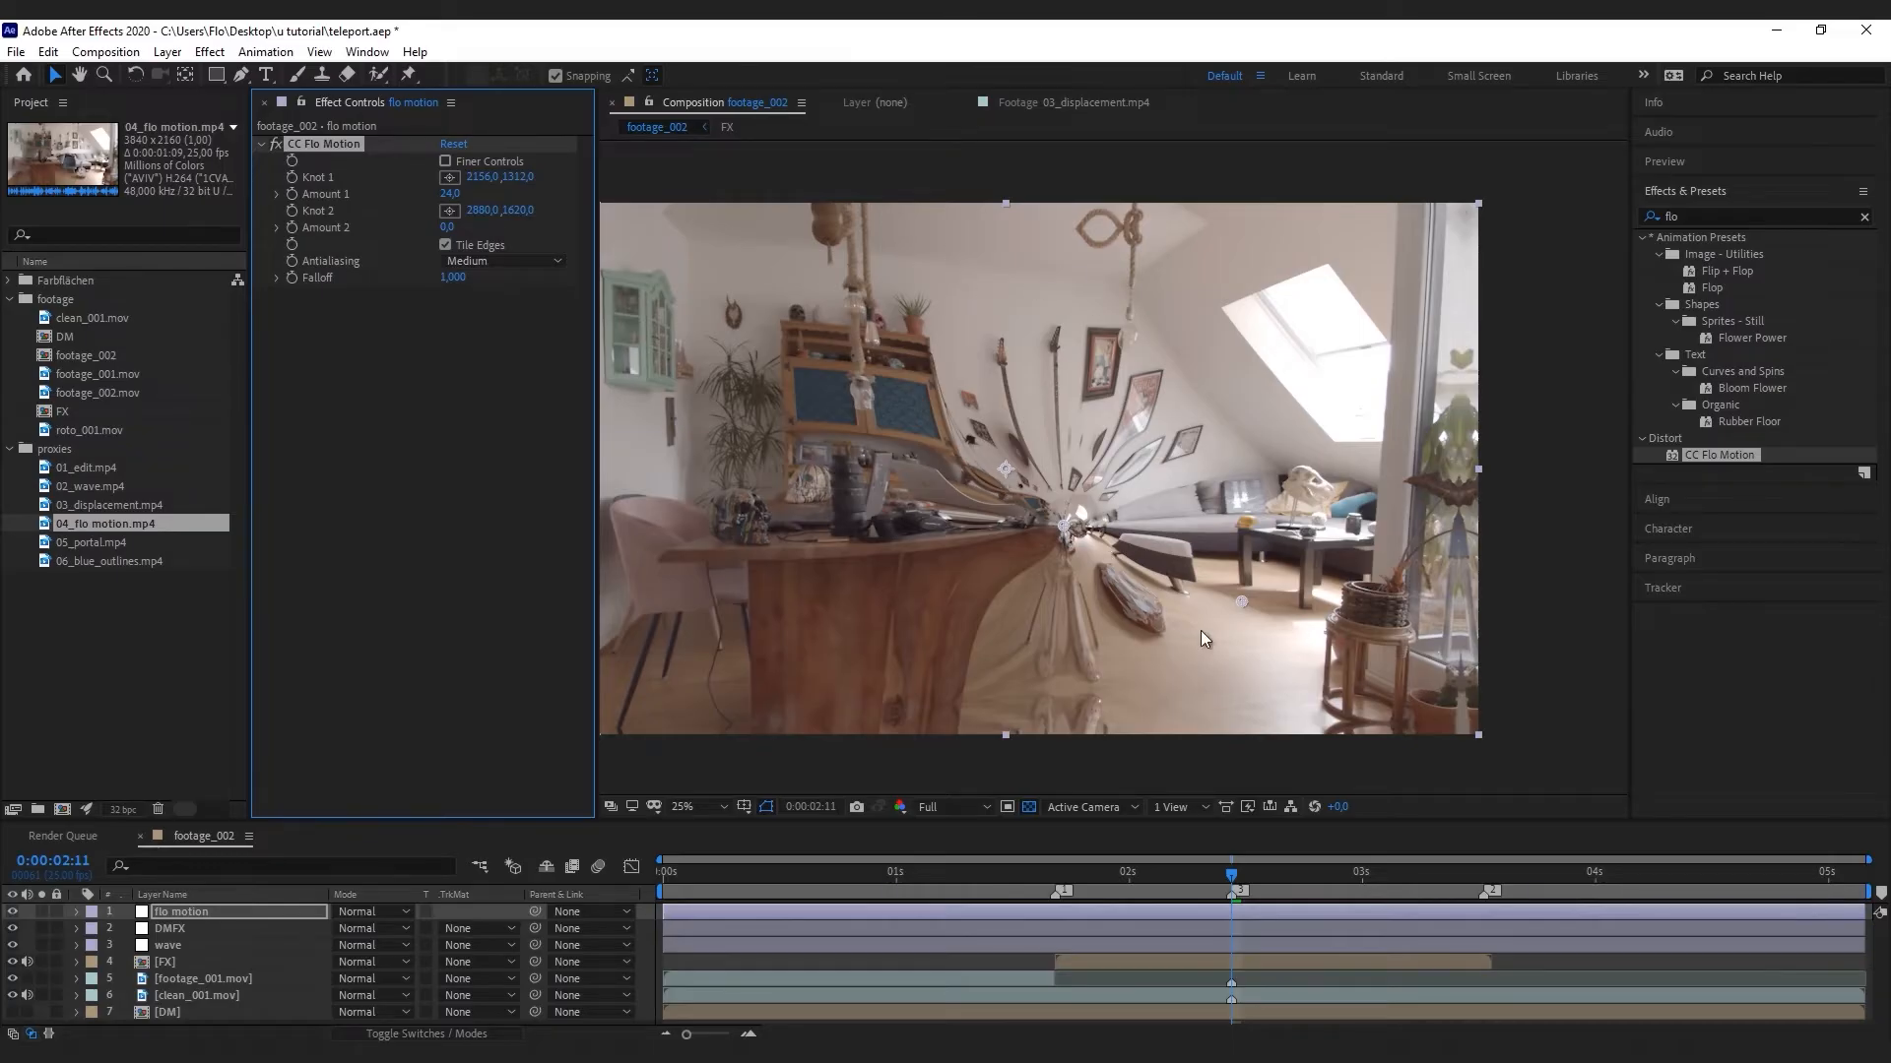
click(445, 160)
drag(456, 200, 507, 300)
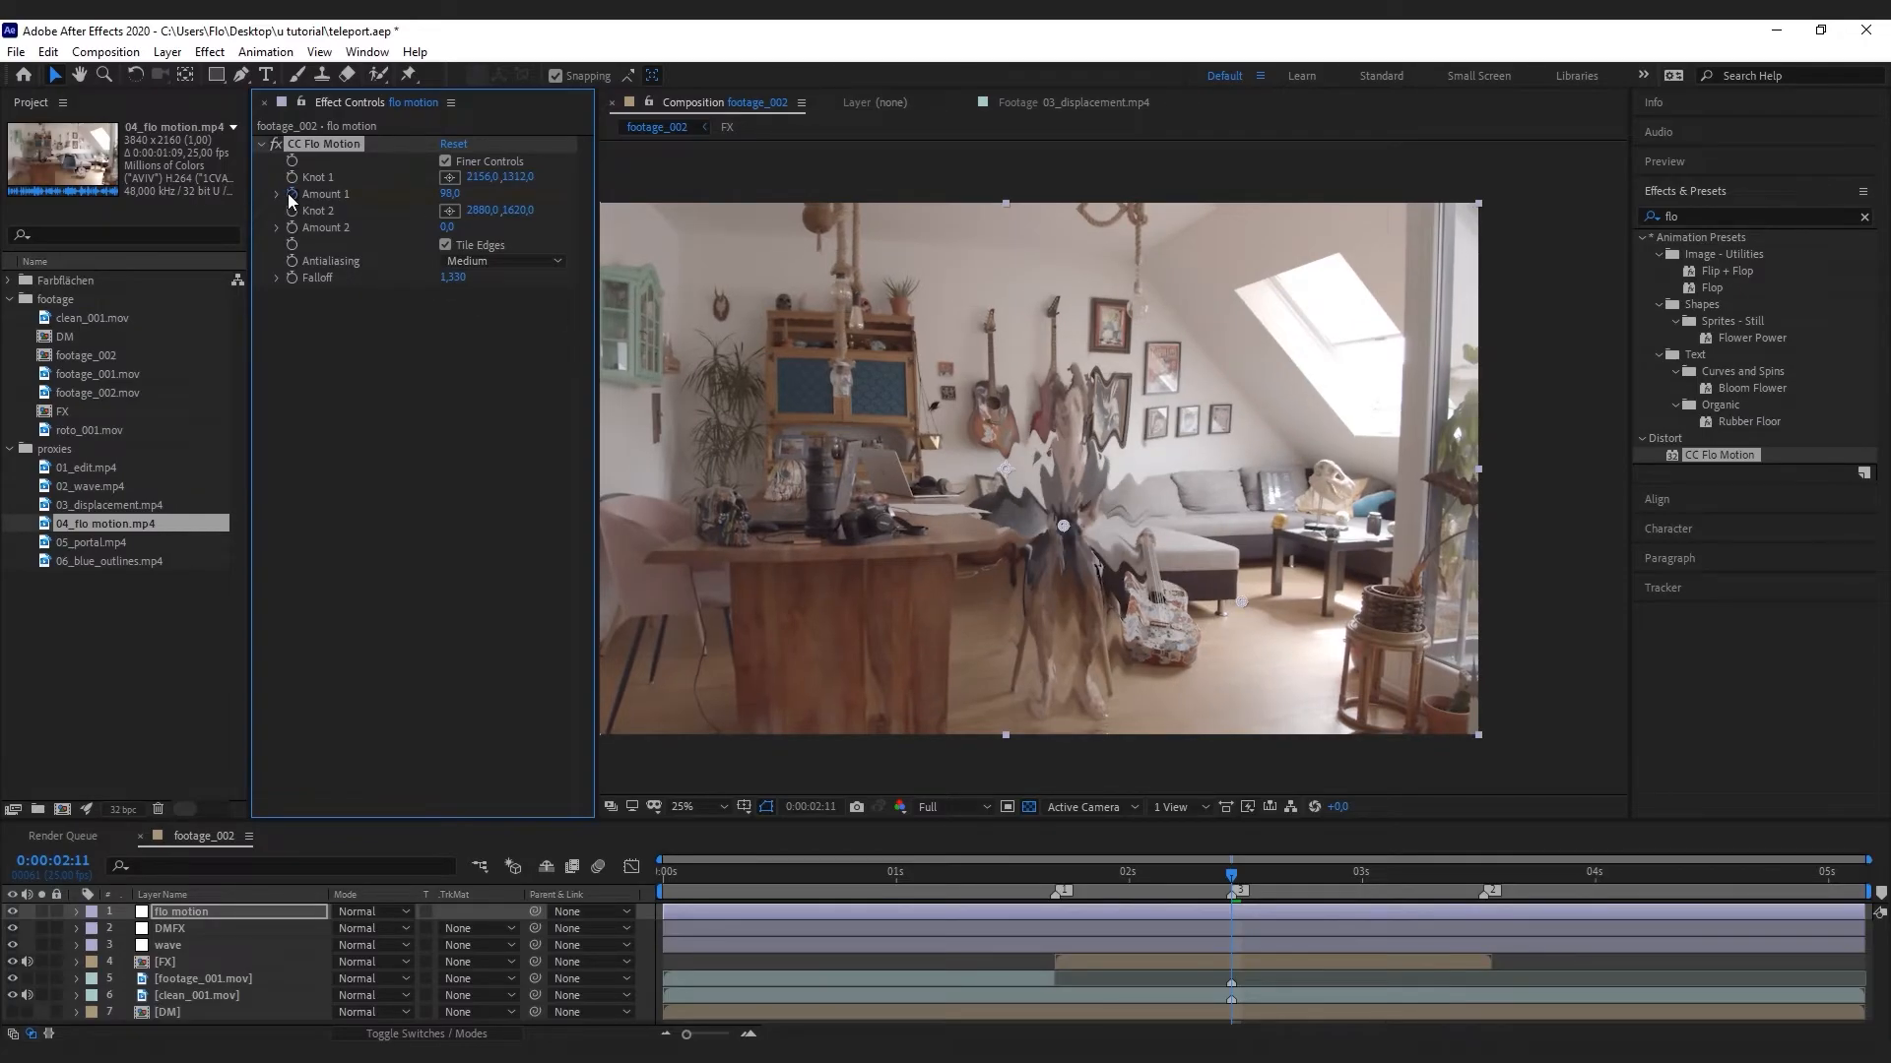
Keyframe Amount 1 at the second marker, and add Amount 1 keyframes of 0 at the first and third markers
click(291, 194)
key(u)
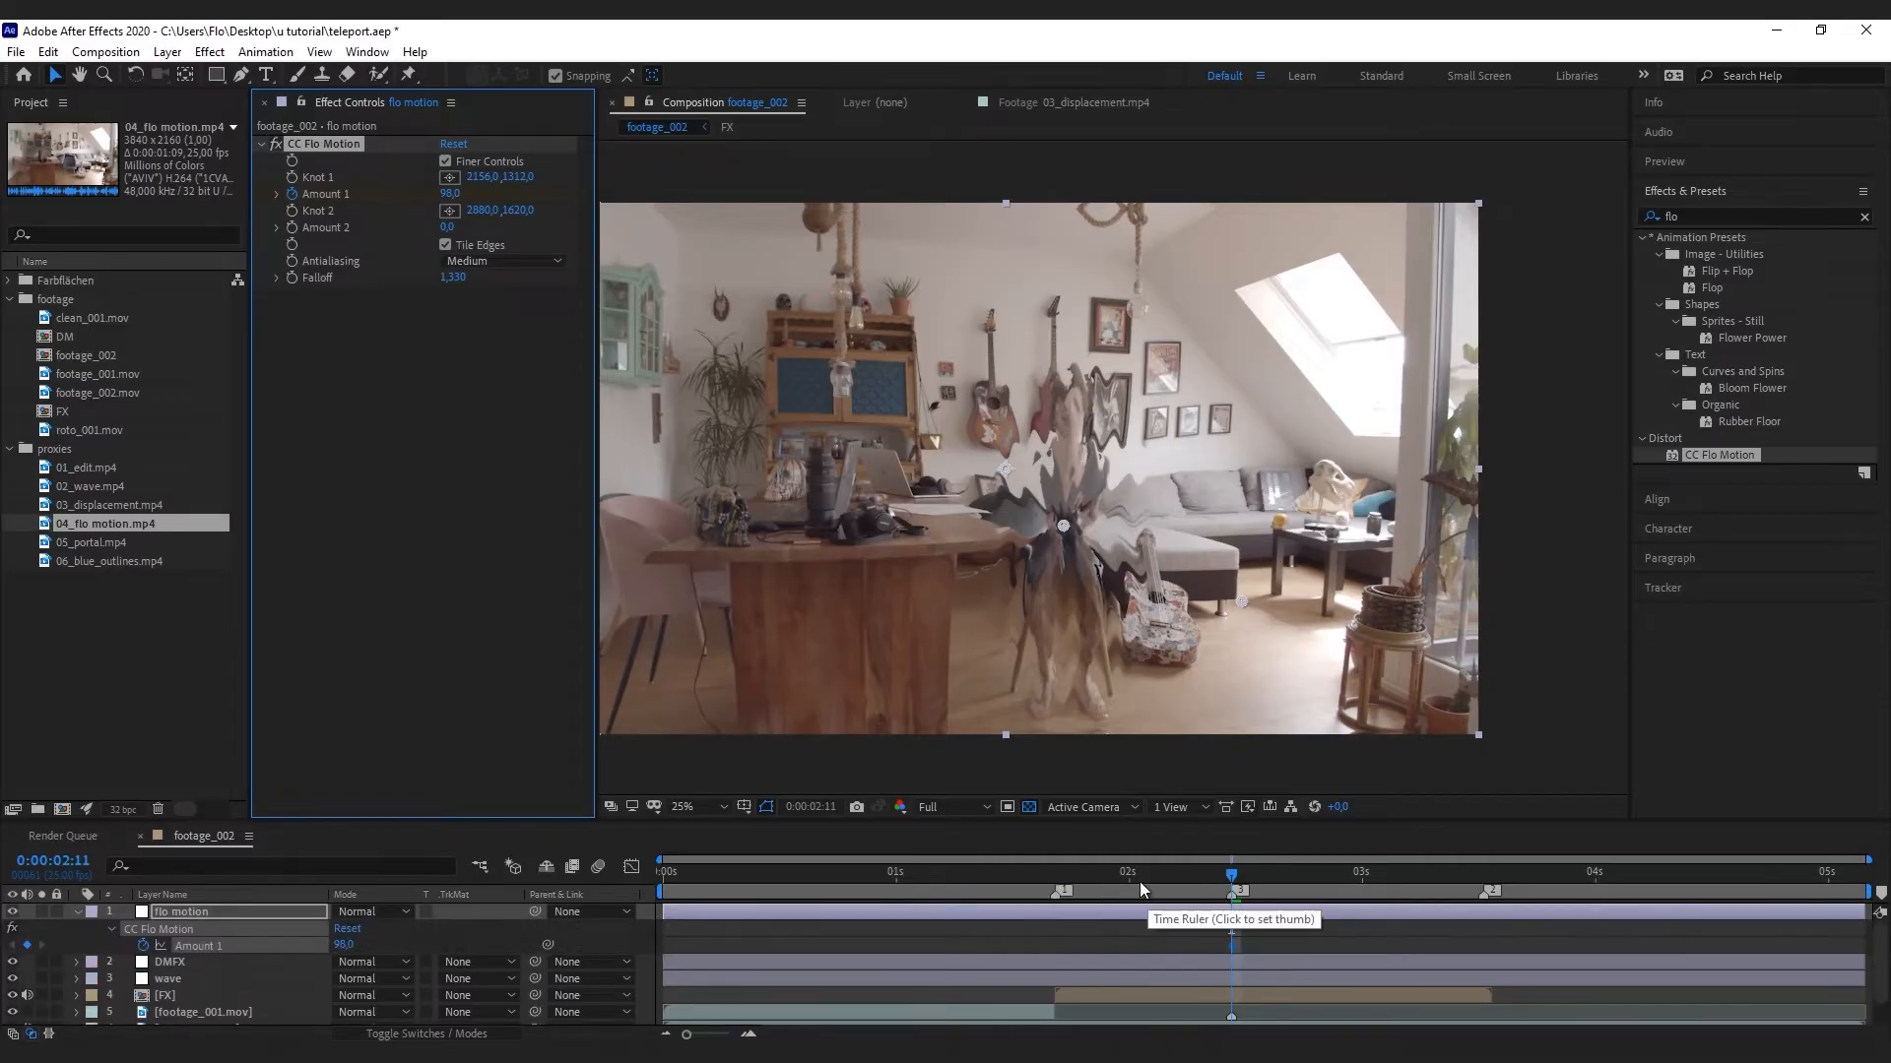
click(1052, 877)
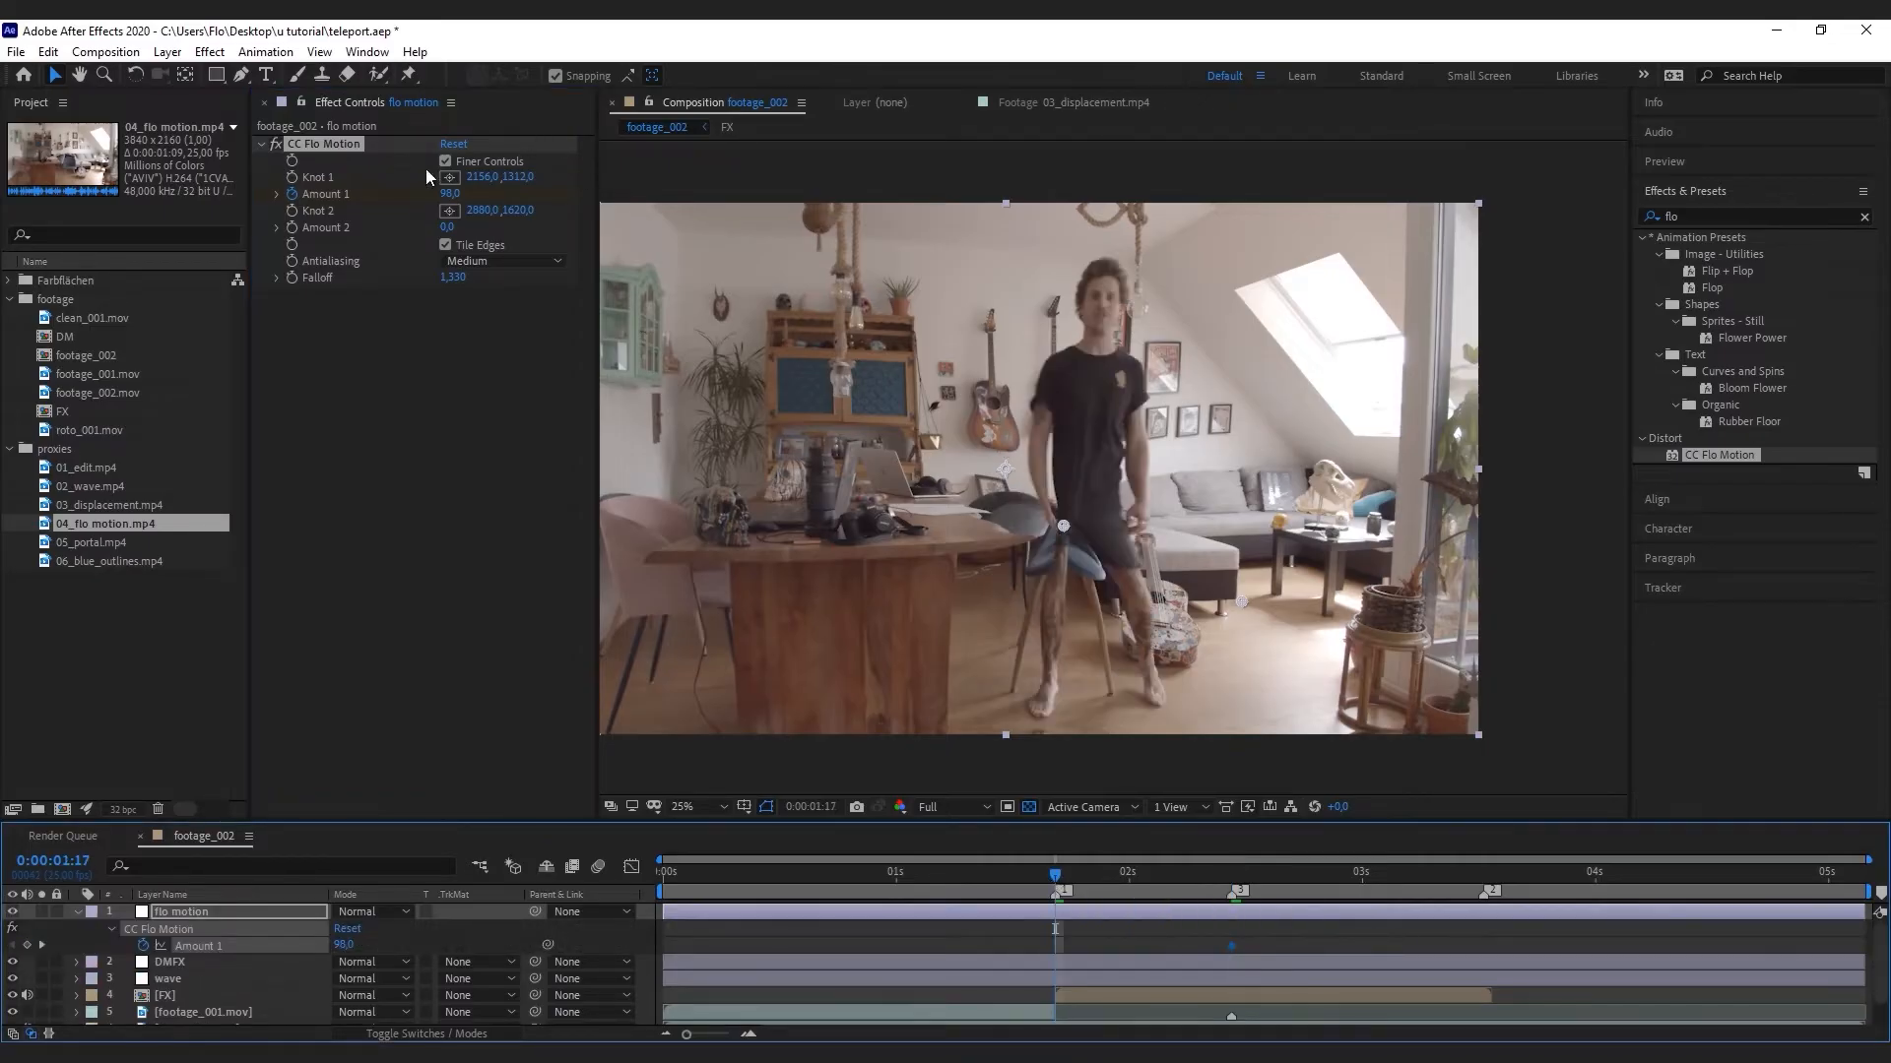
click(450, 194)
text(0)
key(Return)
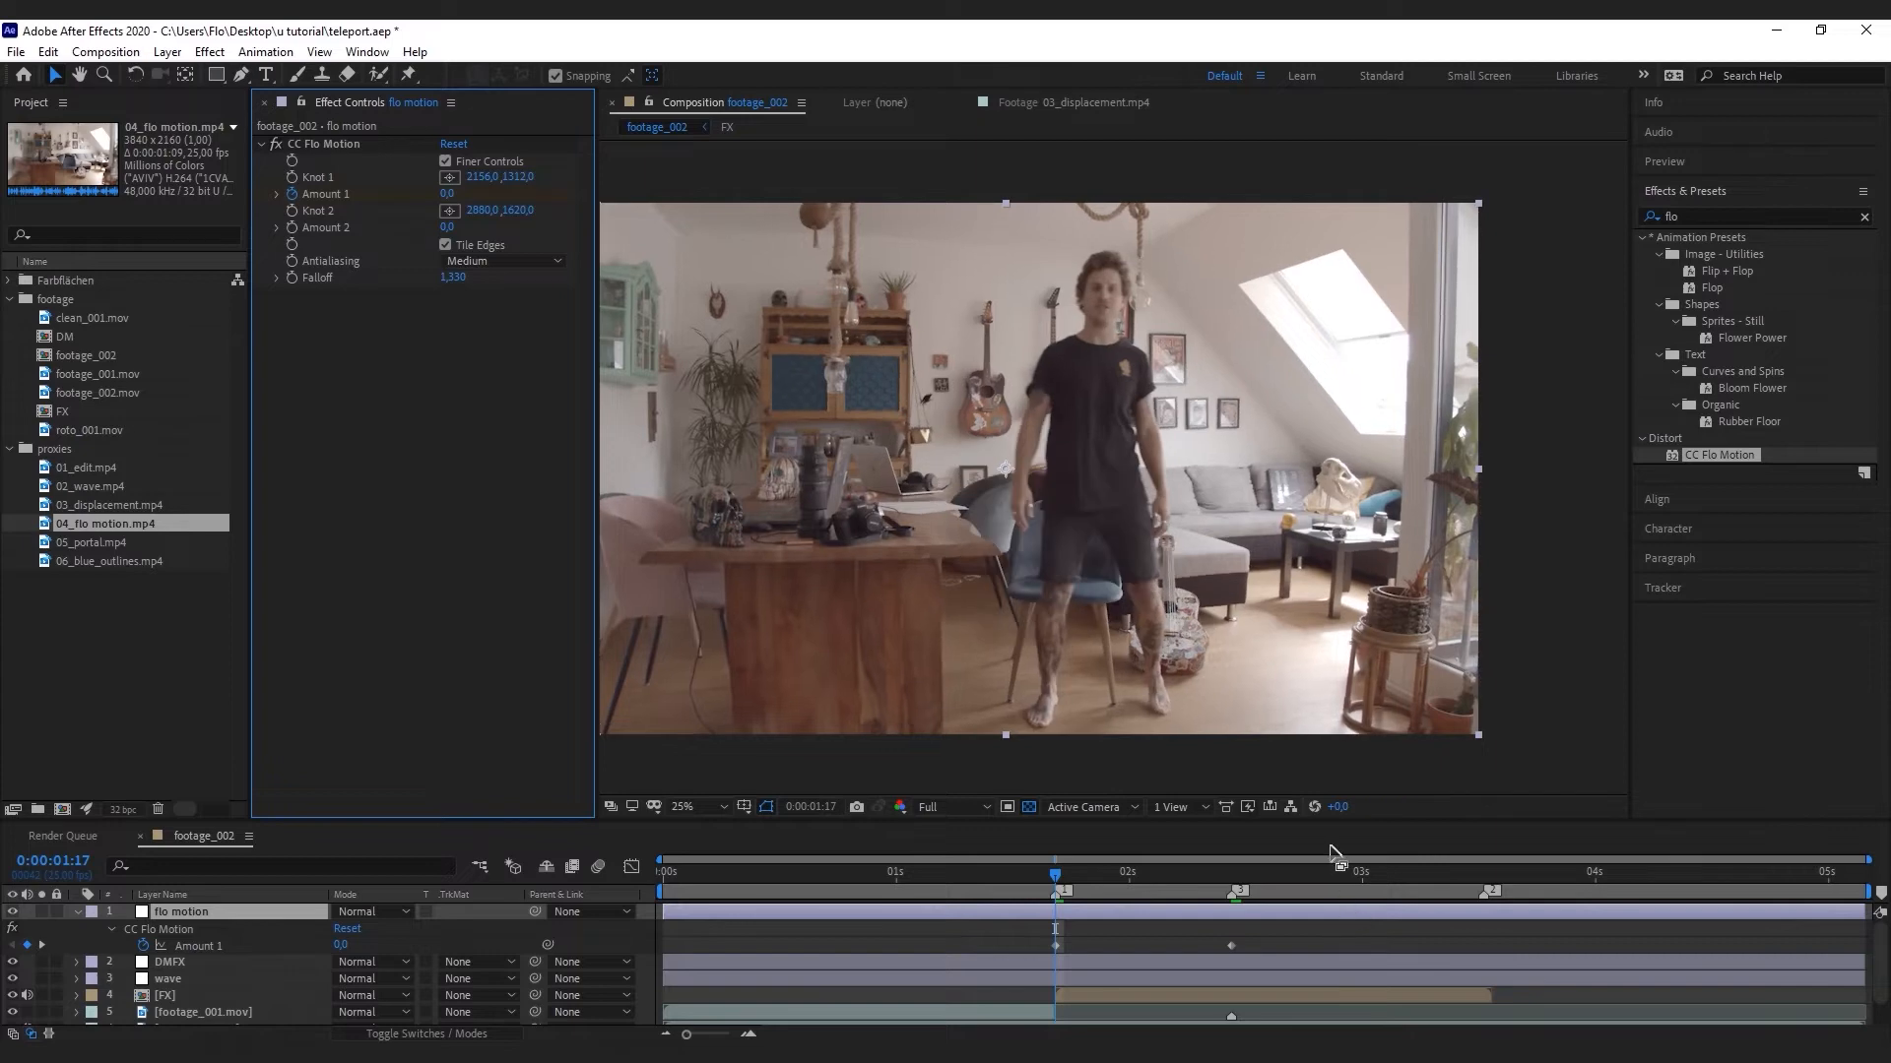
click(1482, 875)
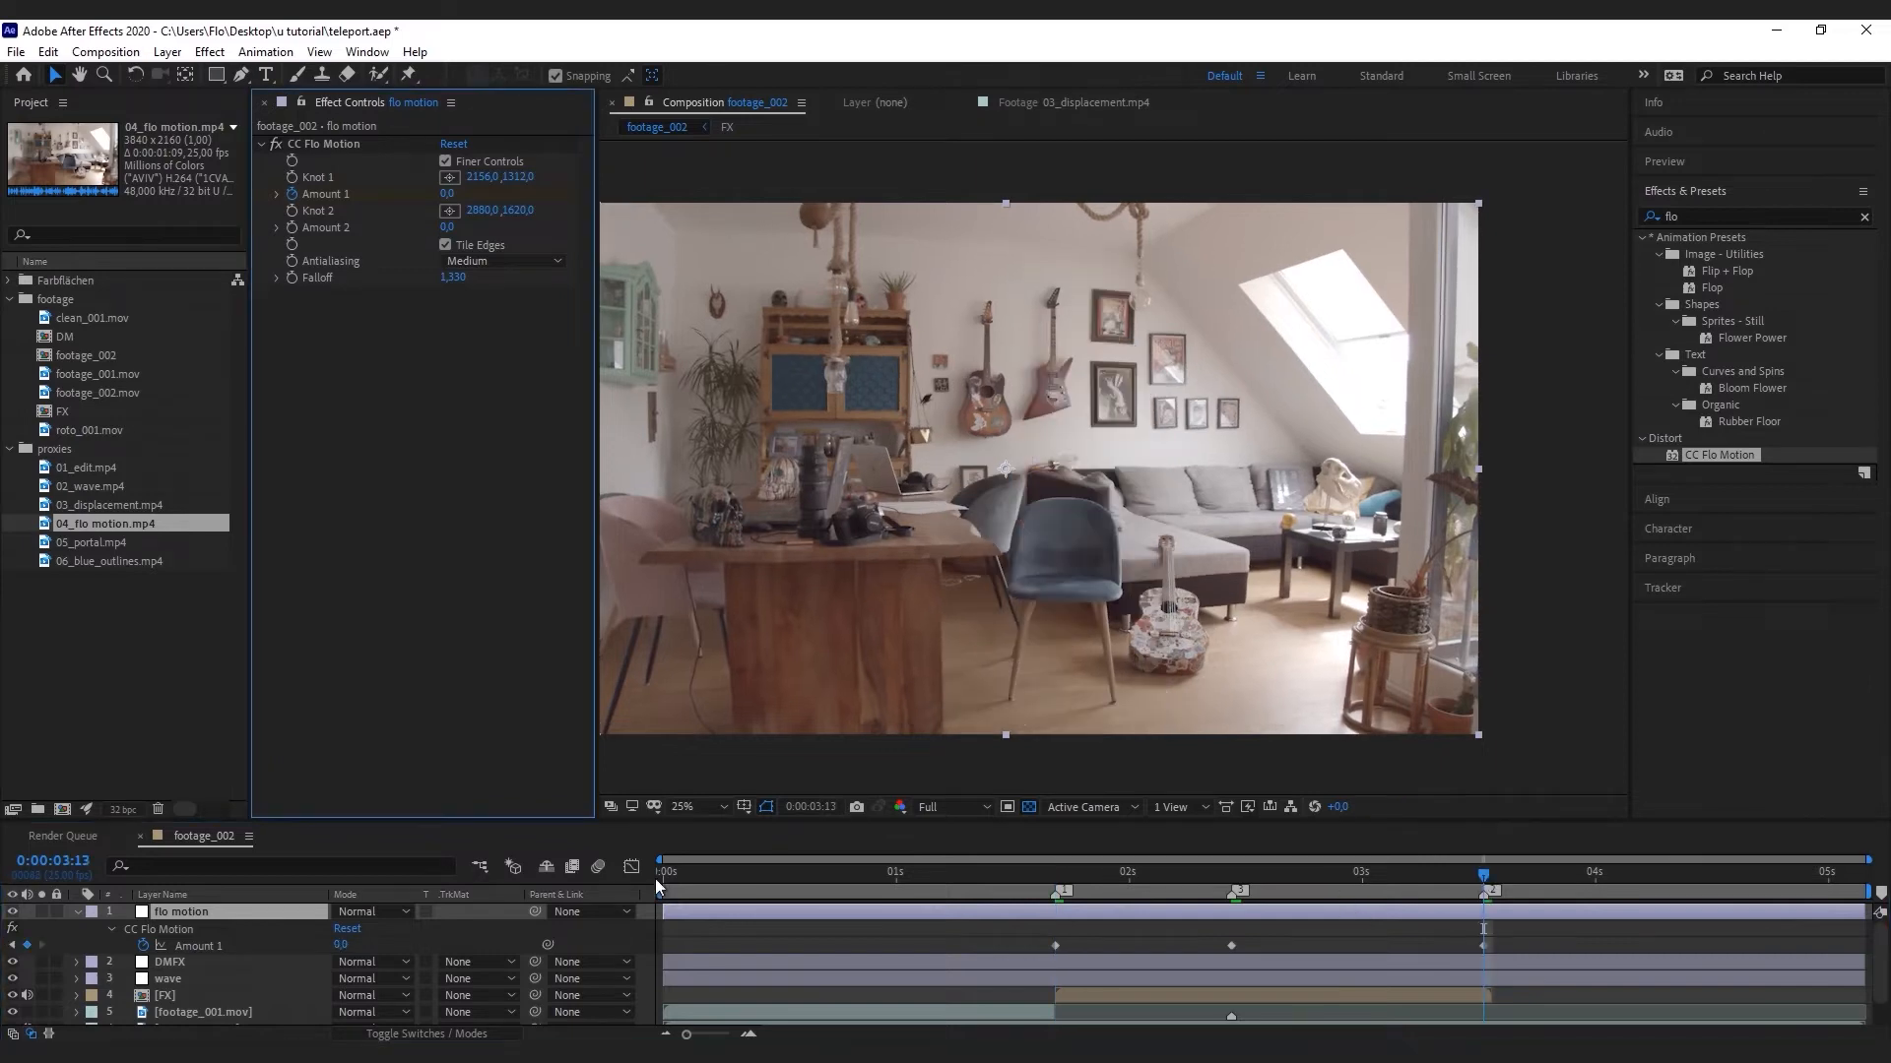
Preview from the start, pull DMFX's last pair of displacement keyframes ahead of the third marker, and collapse the DMFX and FX layers
click(662, 874)
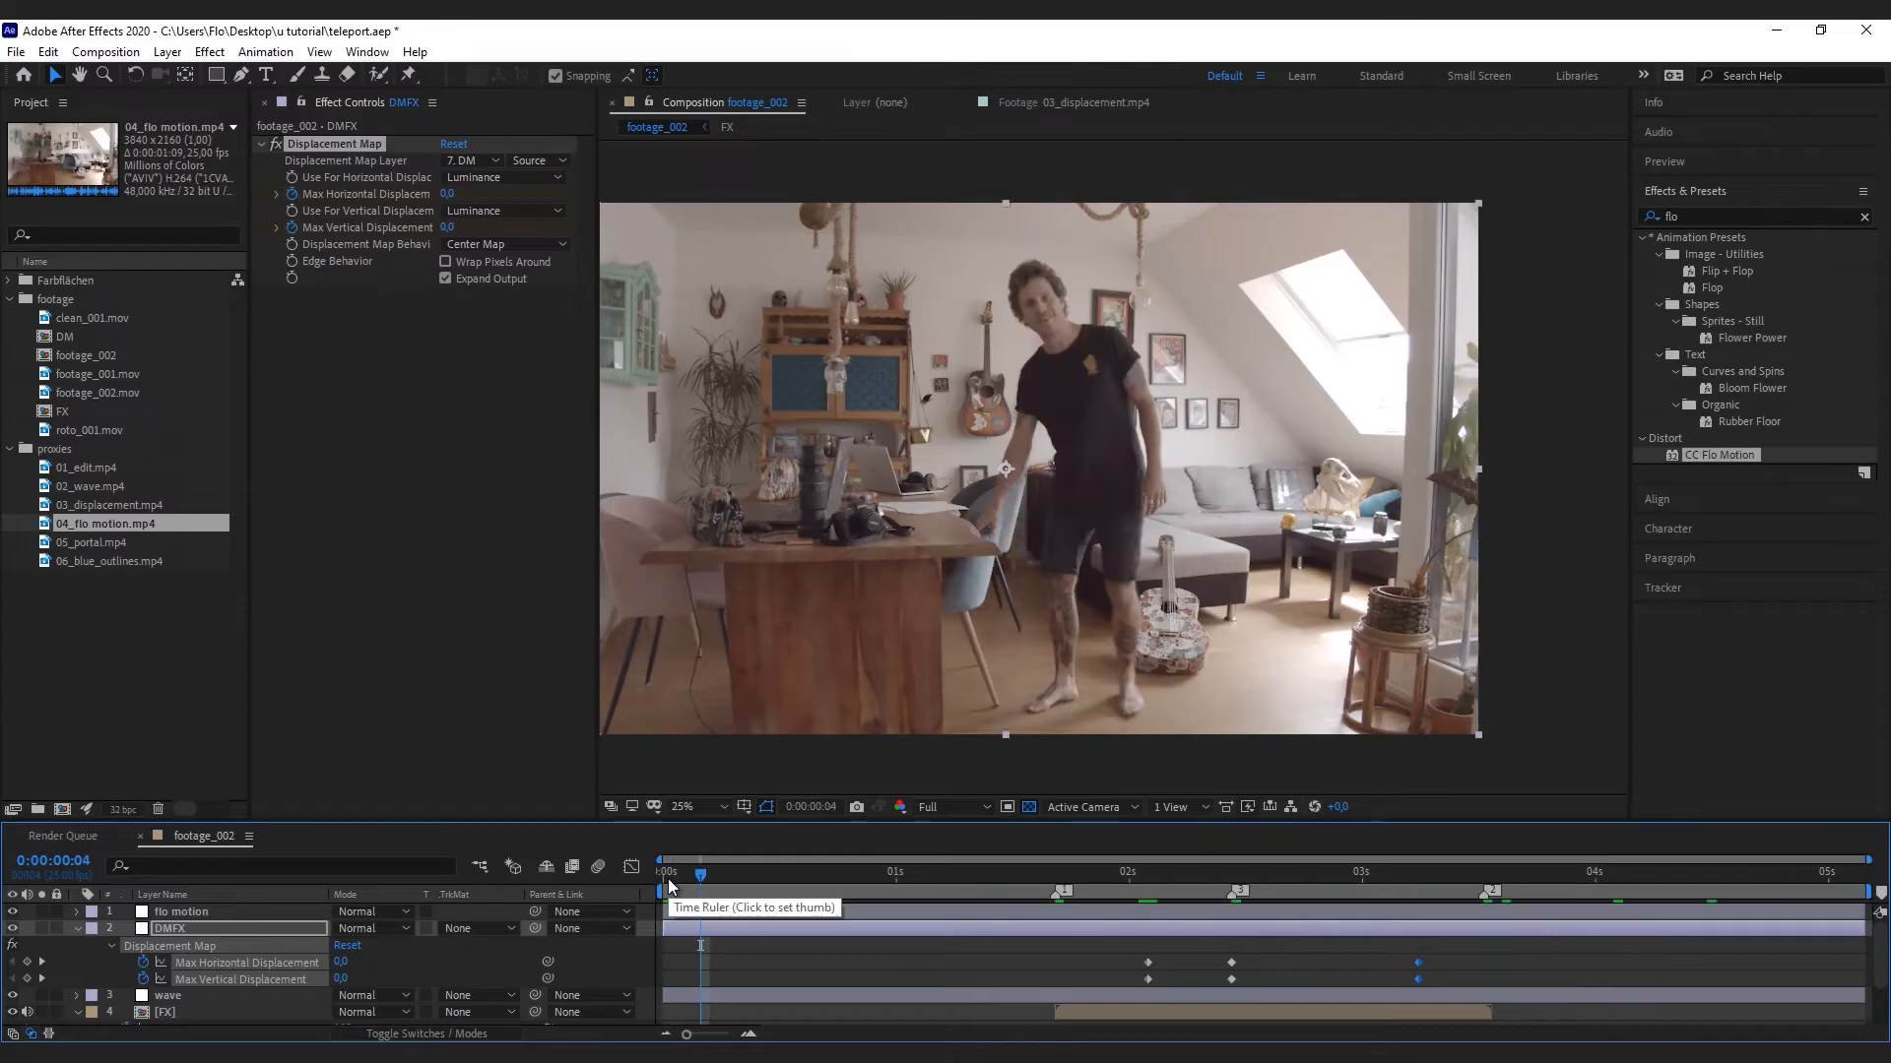
click(664, 877)
click(77, 928)
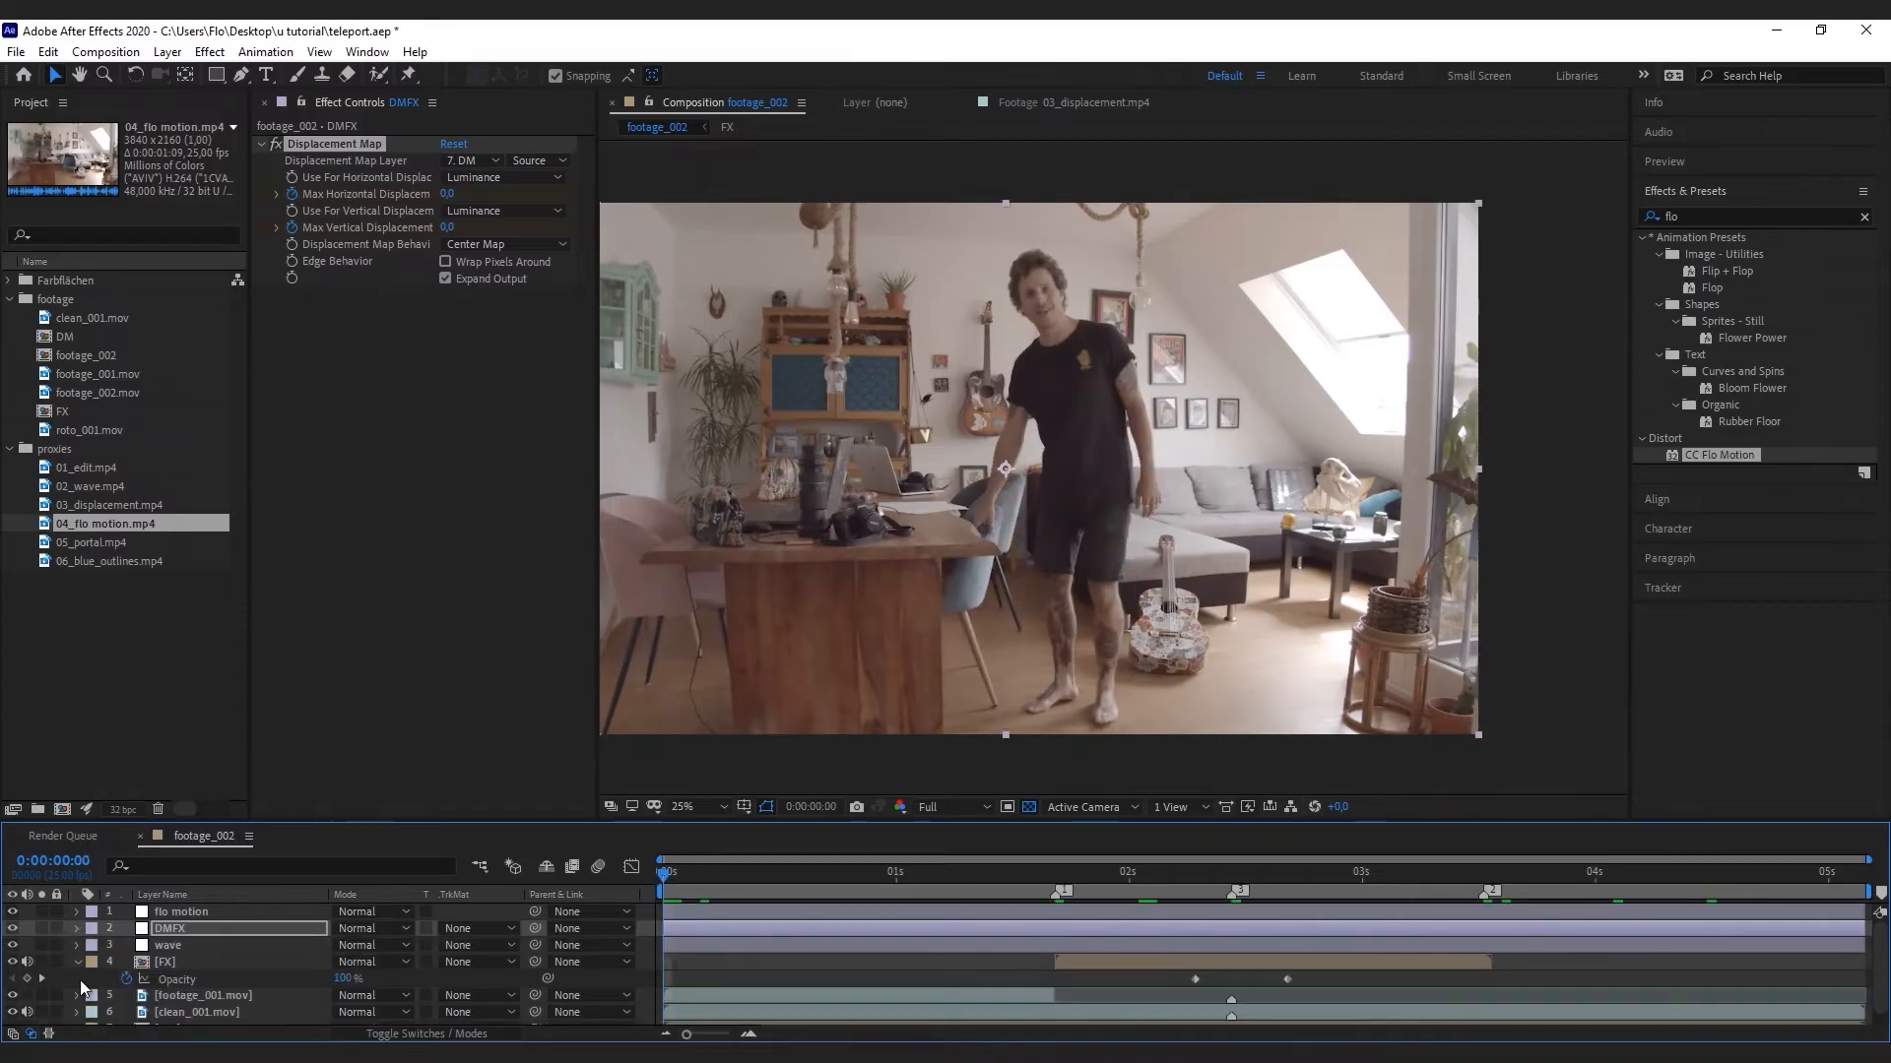
click(76, 962)
Create a composition-sized solid in royal blue for the portal glow
click(103, 543)
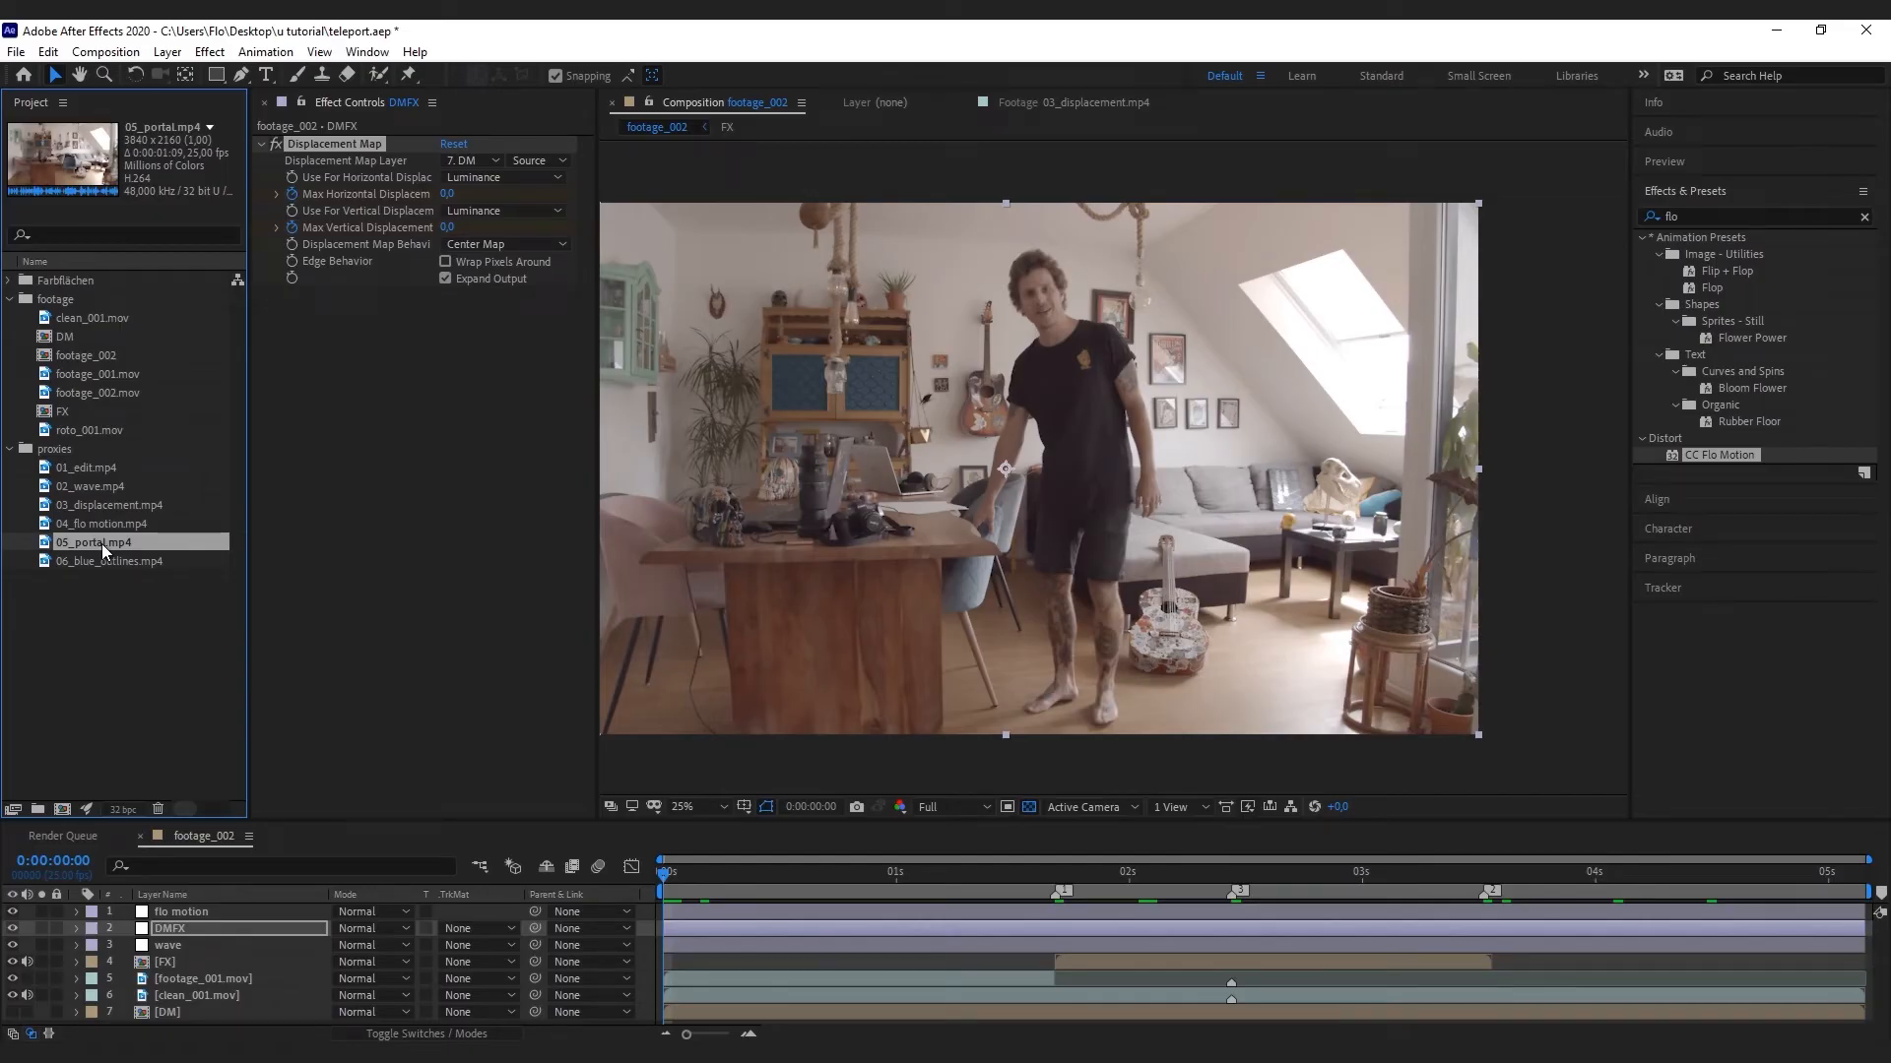
key(ctrl+y)
click(226, 364)
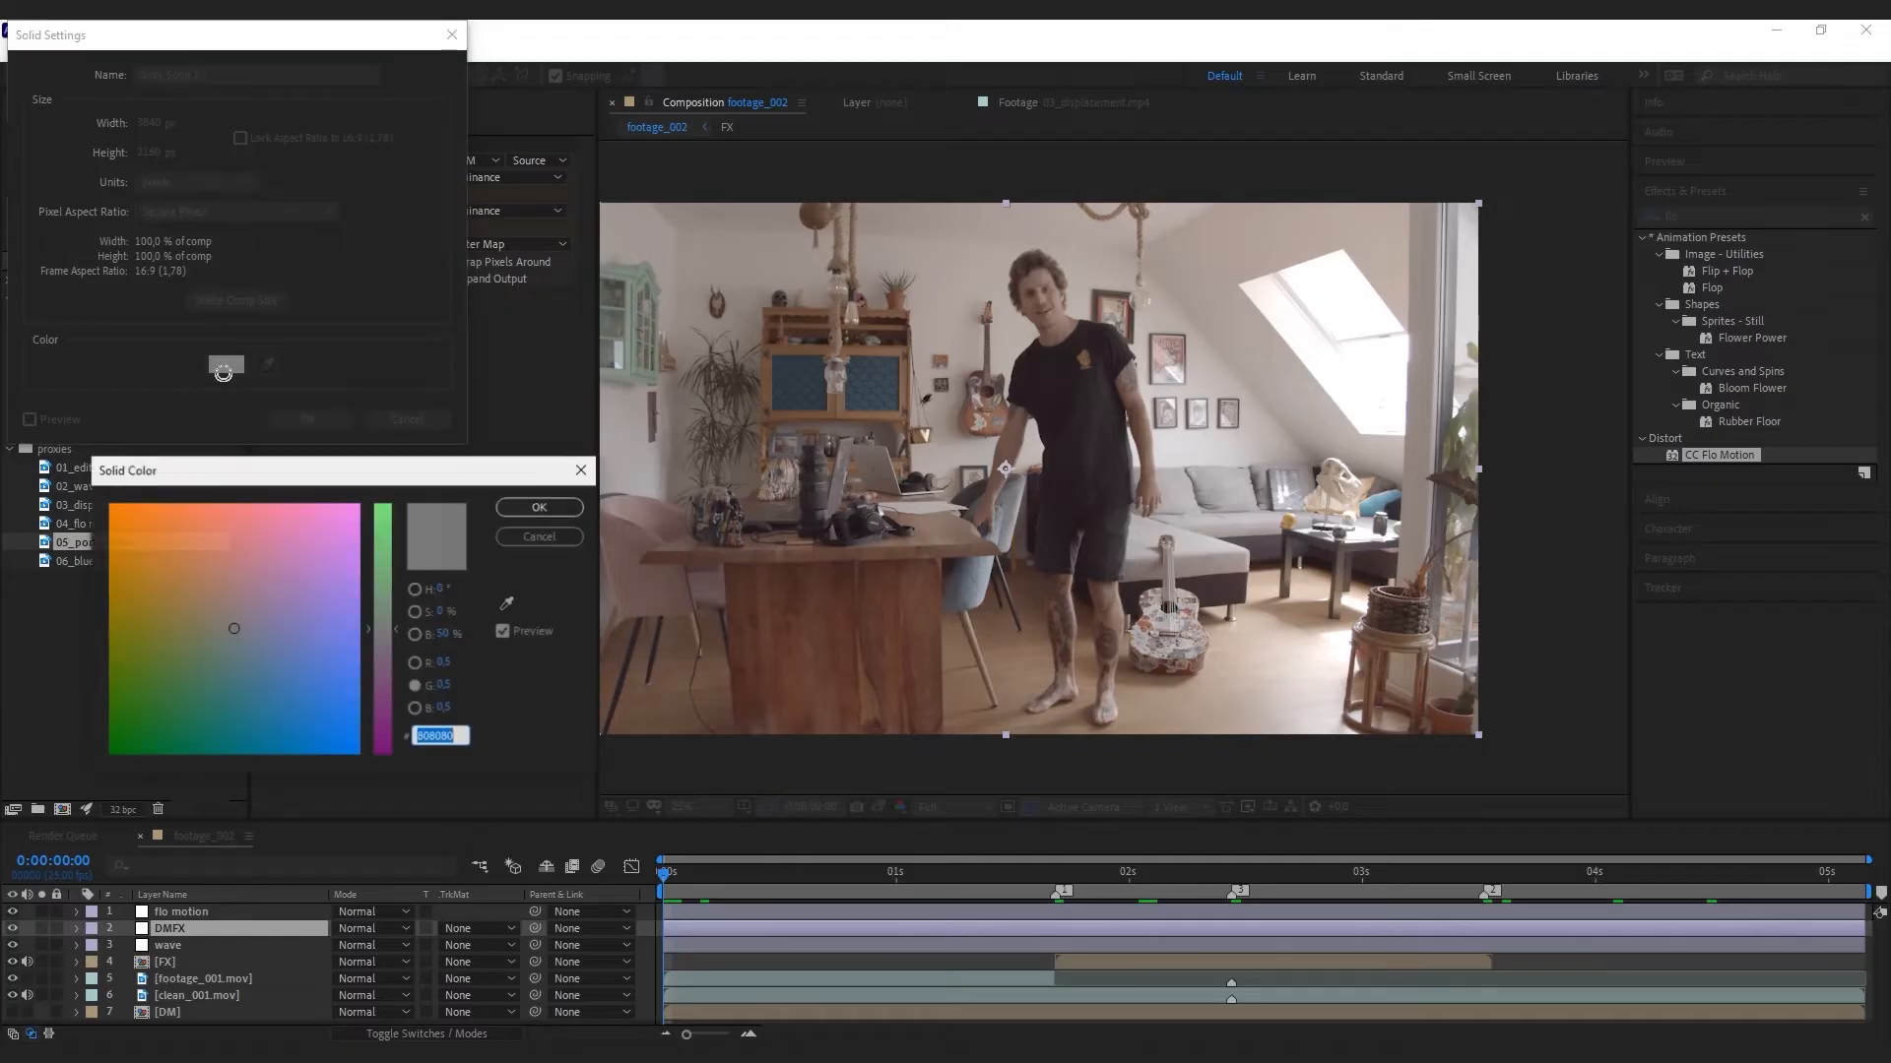
click(390, 627)
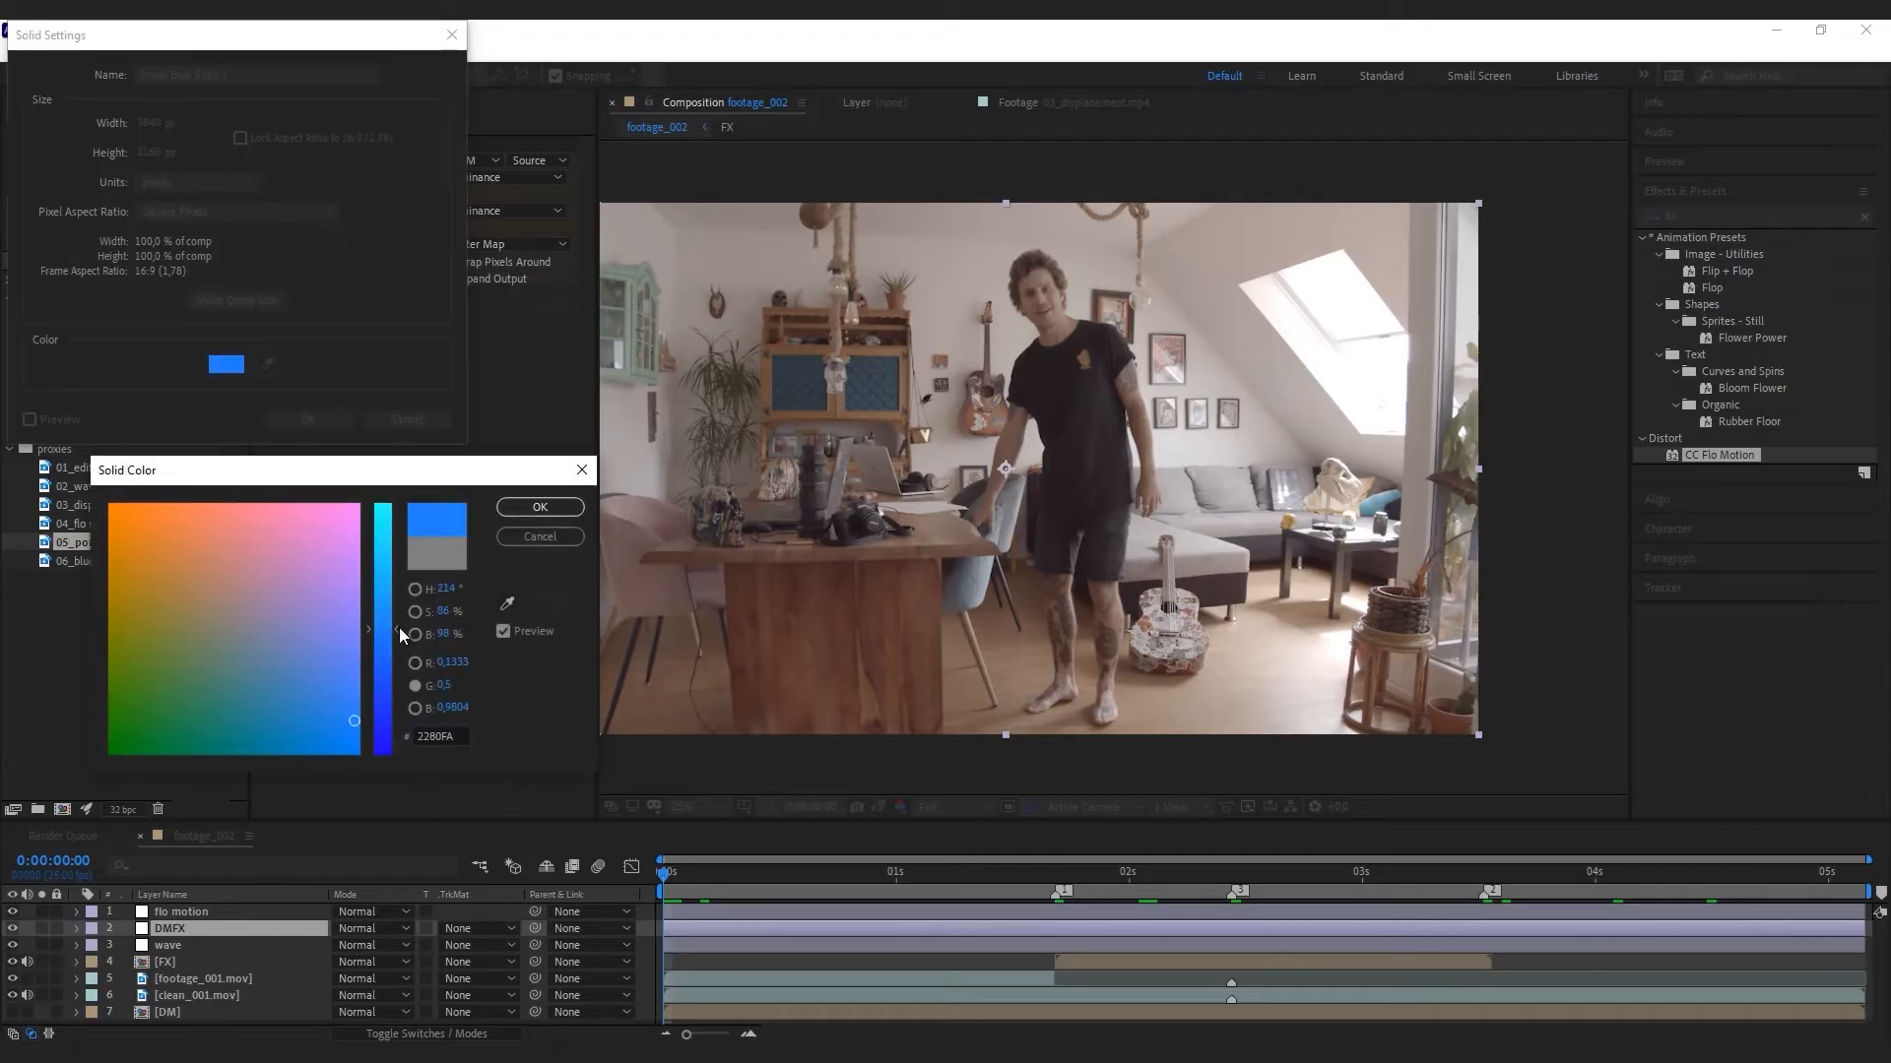
click(540, 506)
key(Return)
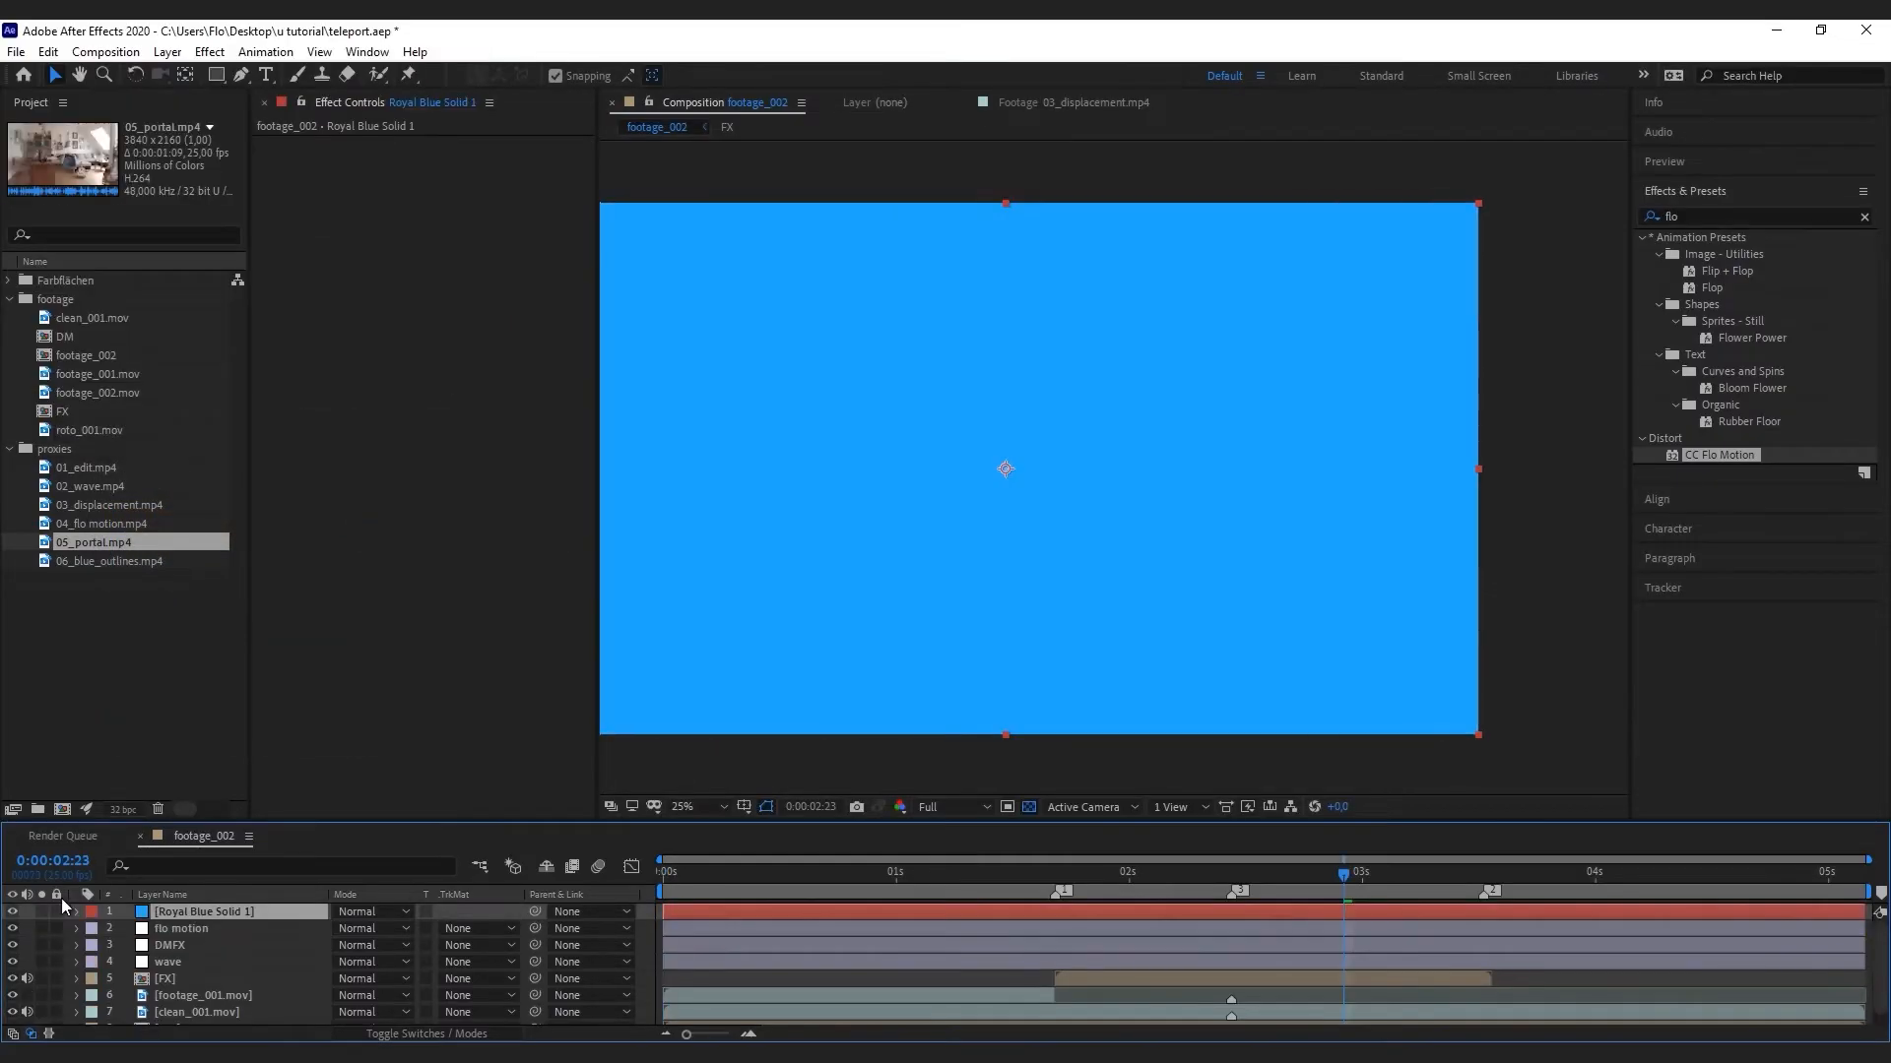
Hide the blue solid, draw a tall elliptical mask on it around the distorted person at the second marker, and show it again
click(12, 912)
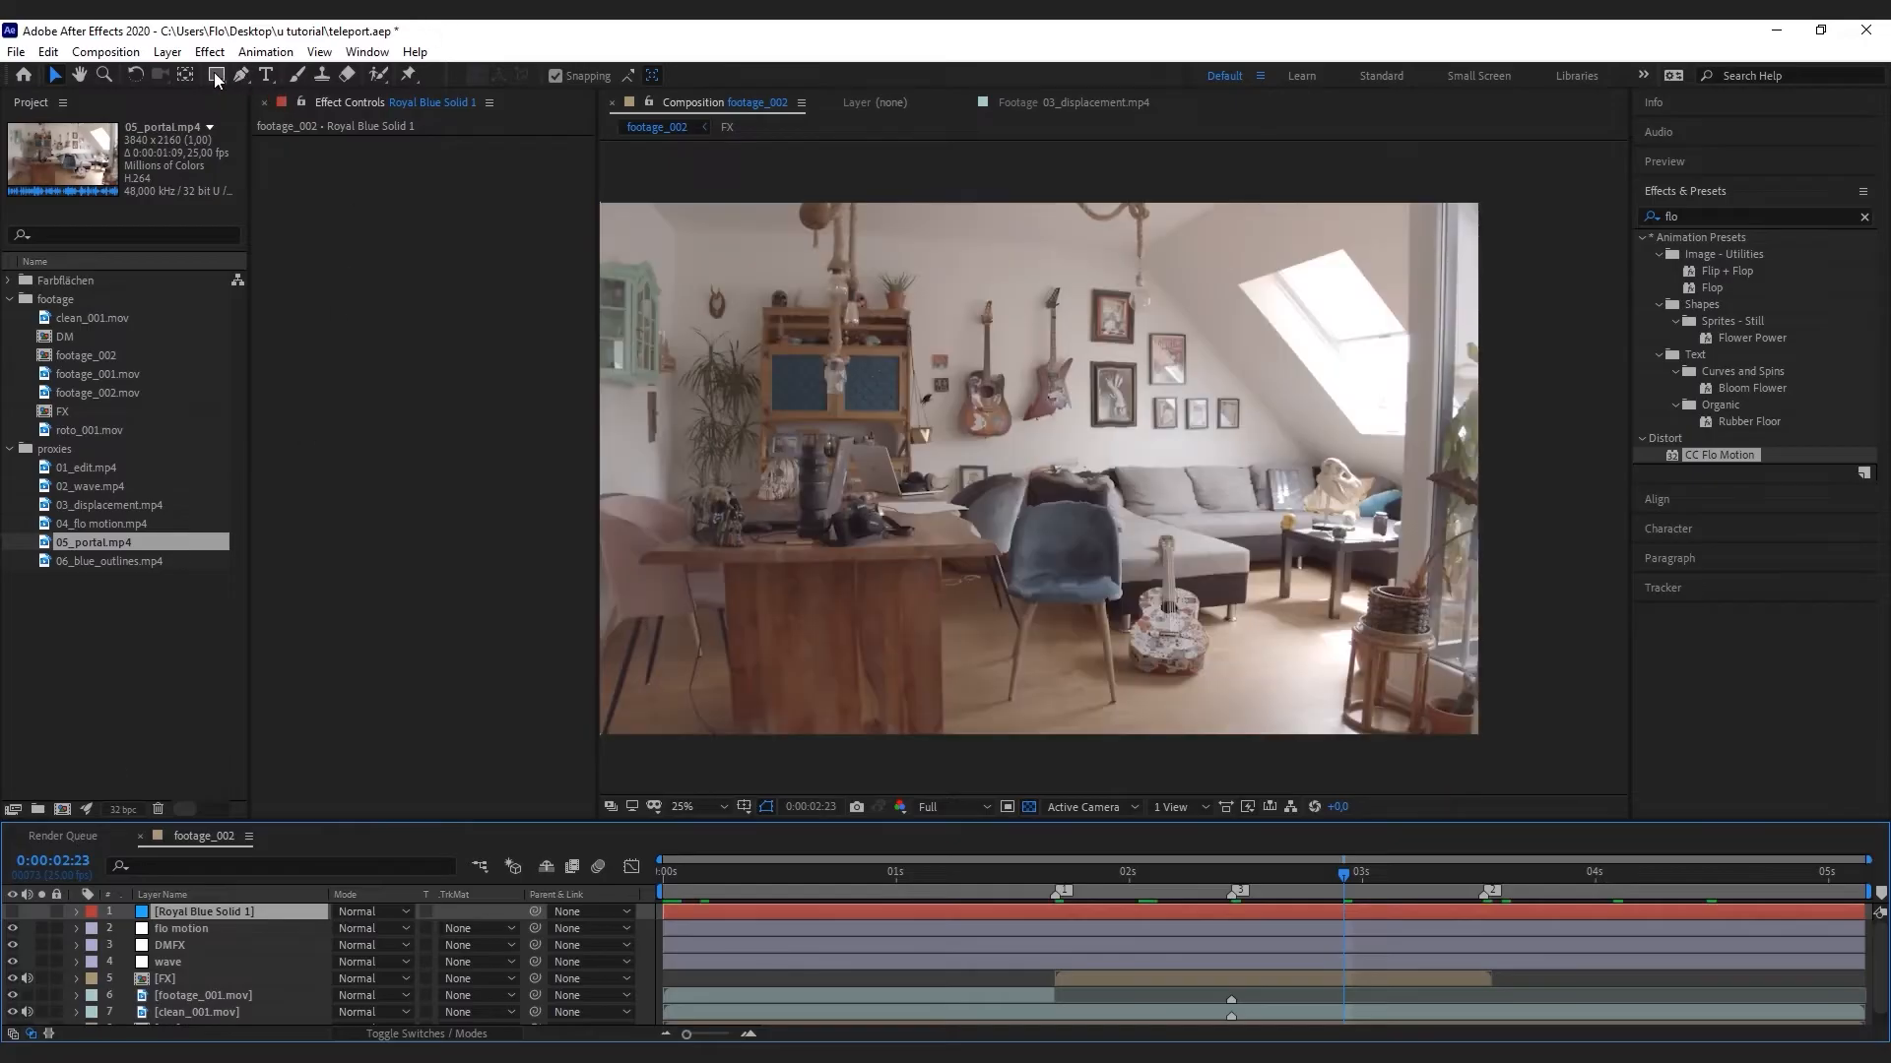
drag(1345, 871, 1229, 872)
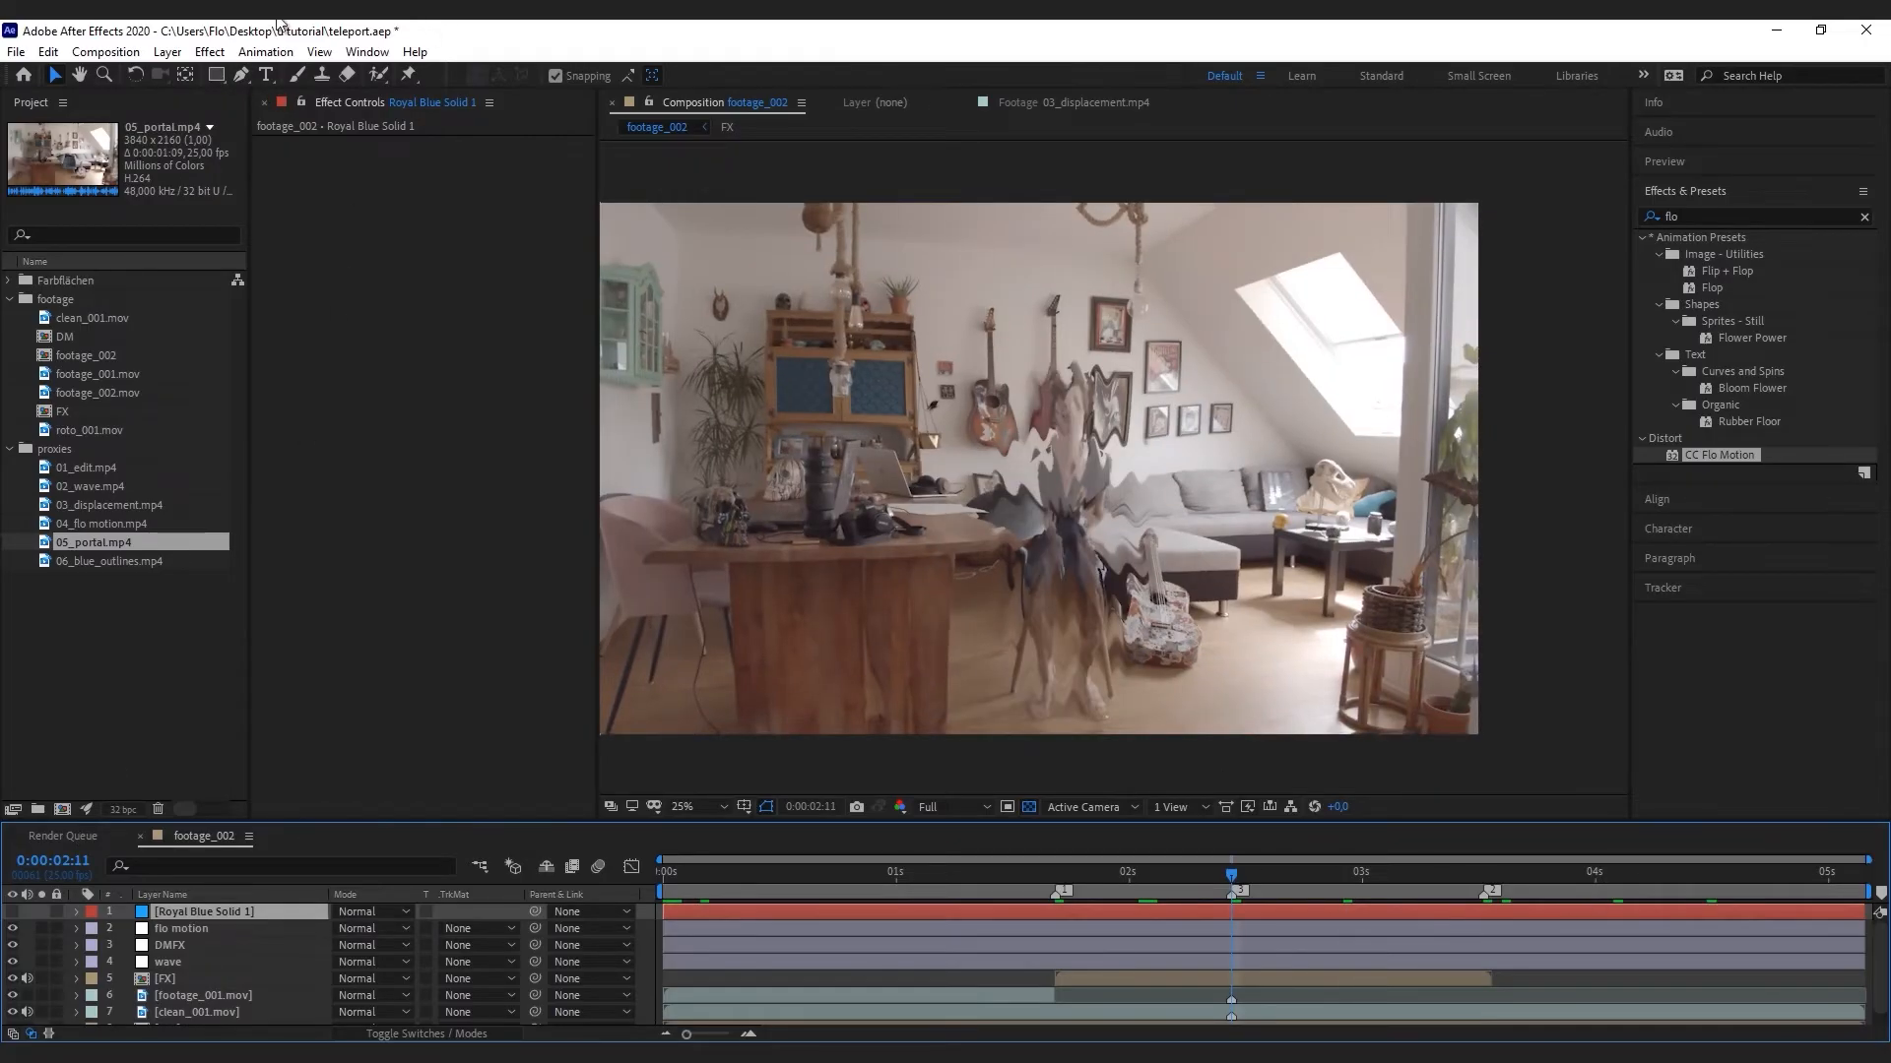
drag(223, 80, 262, 106)
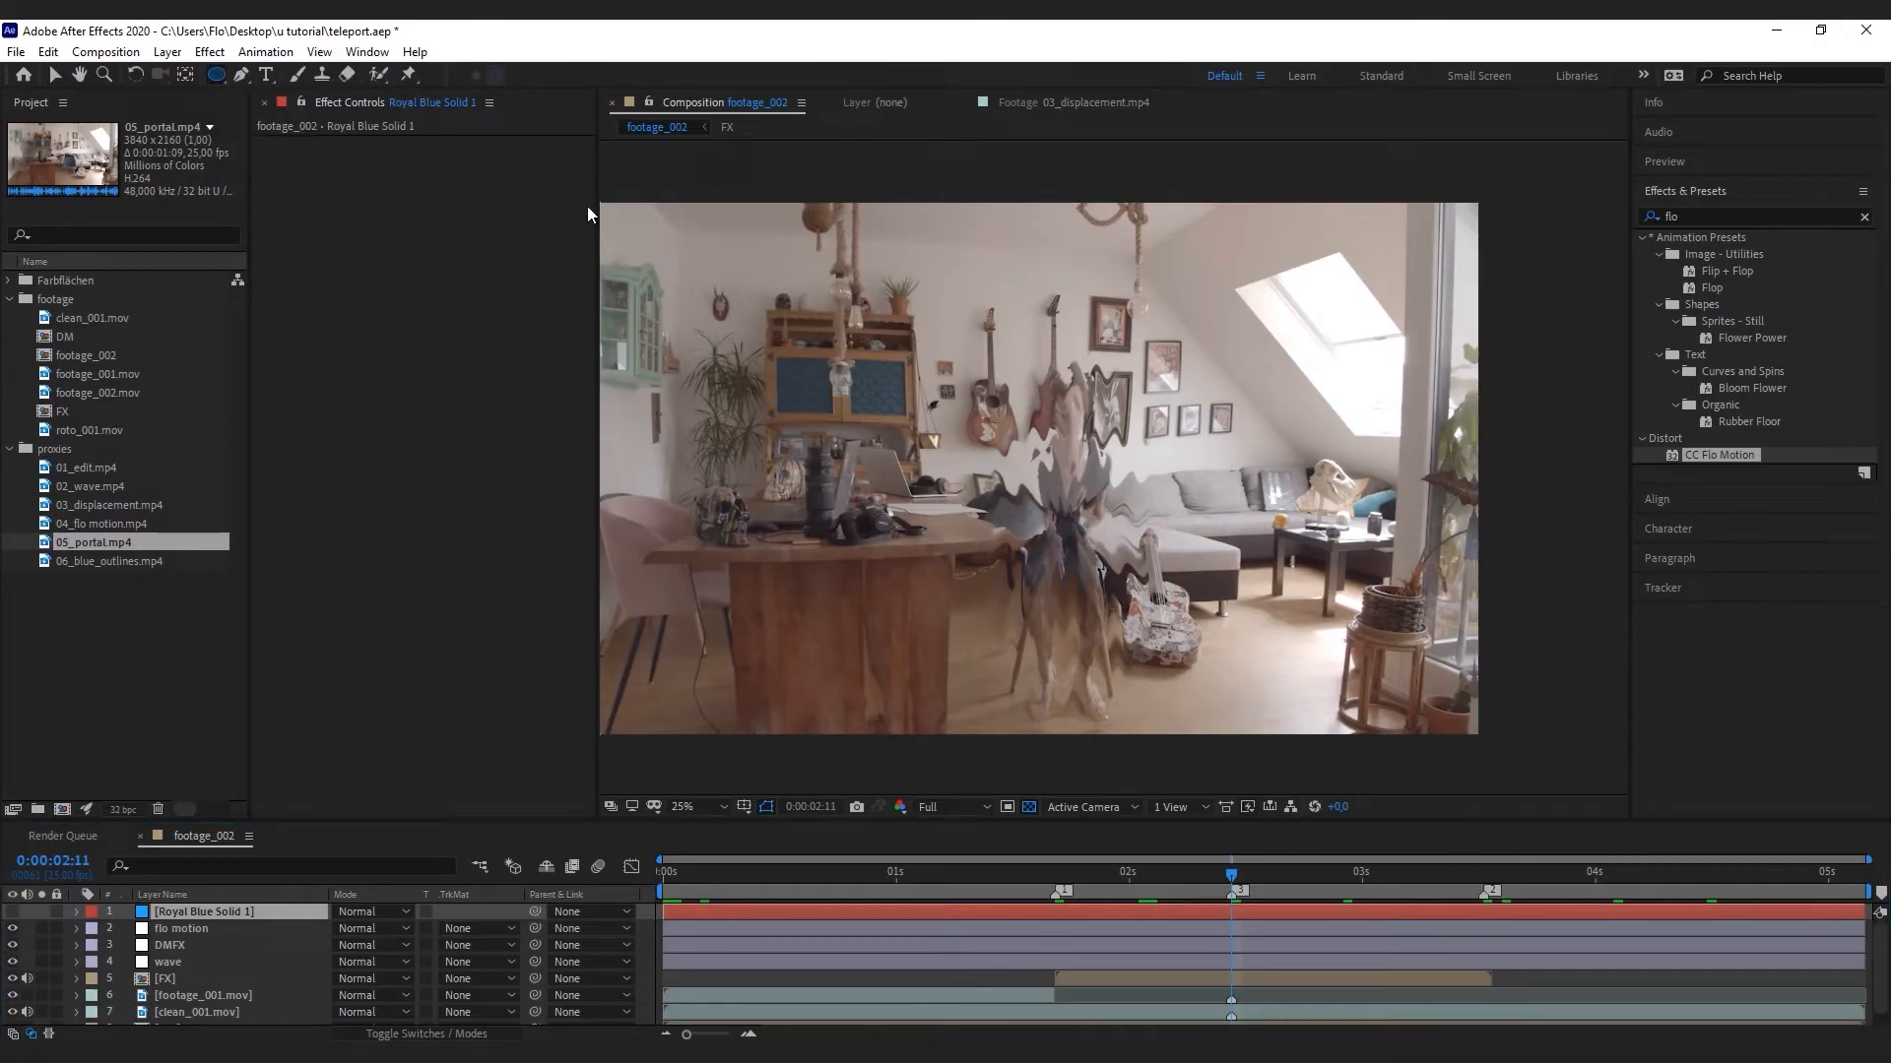
mouse_move(995, 334)
mouse_down()
mouse_move(1098, 492)
mouse_move(1136, 737)
mouse_up()
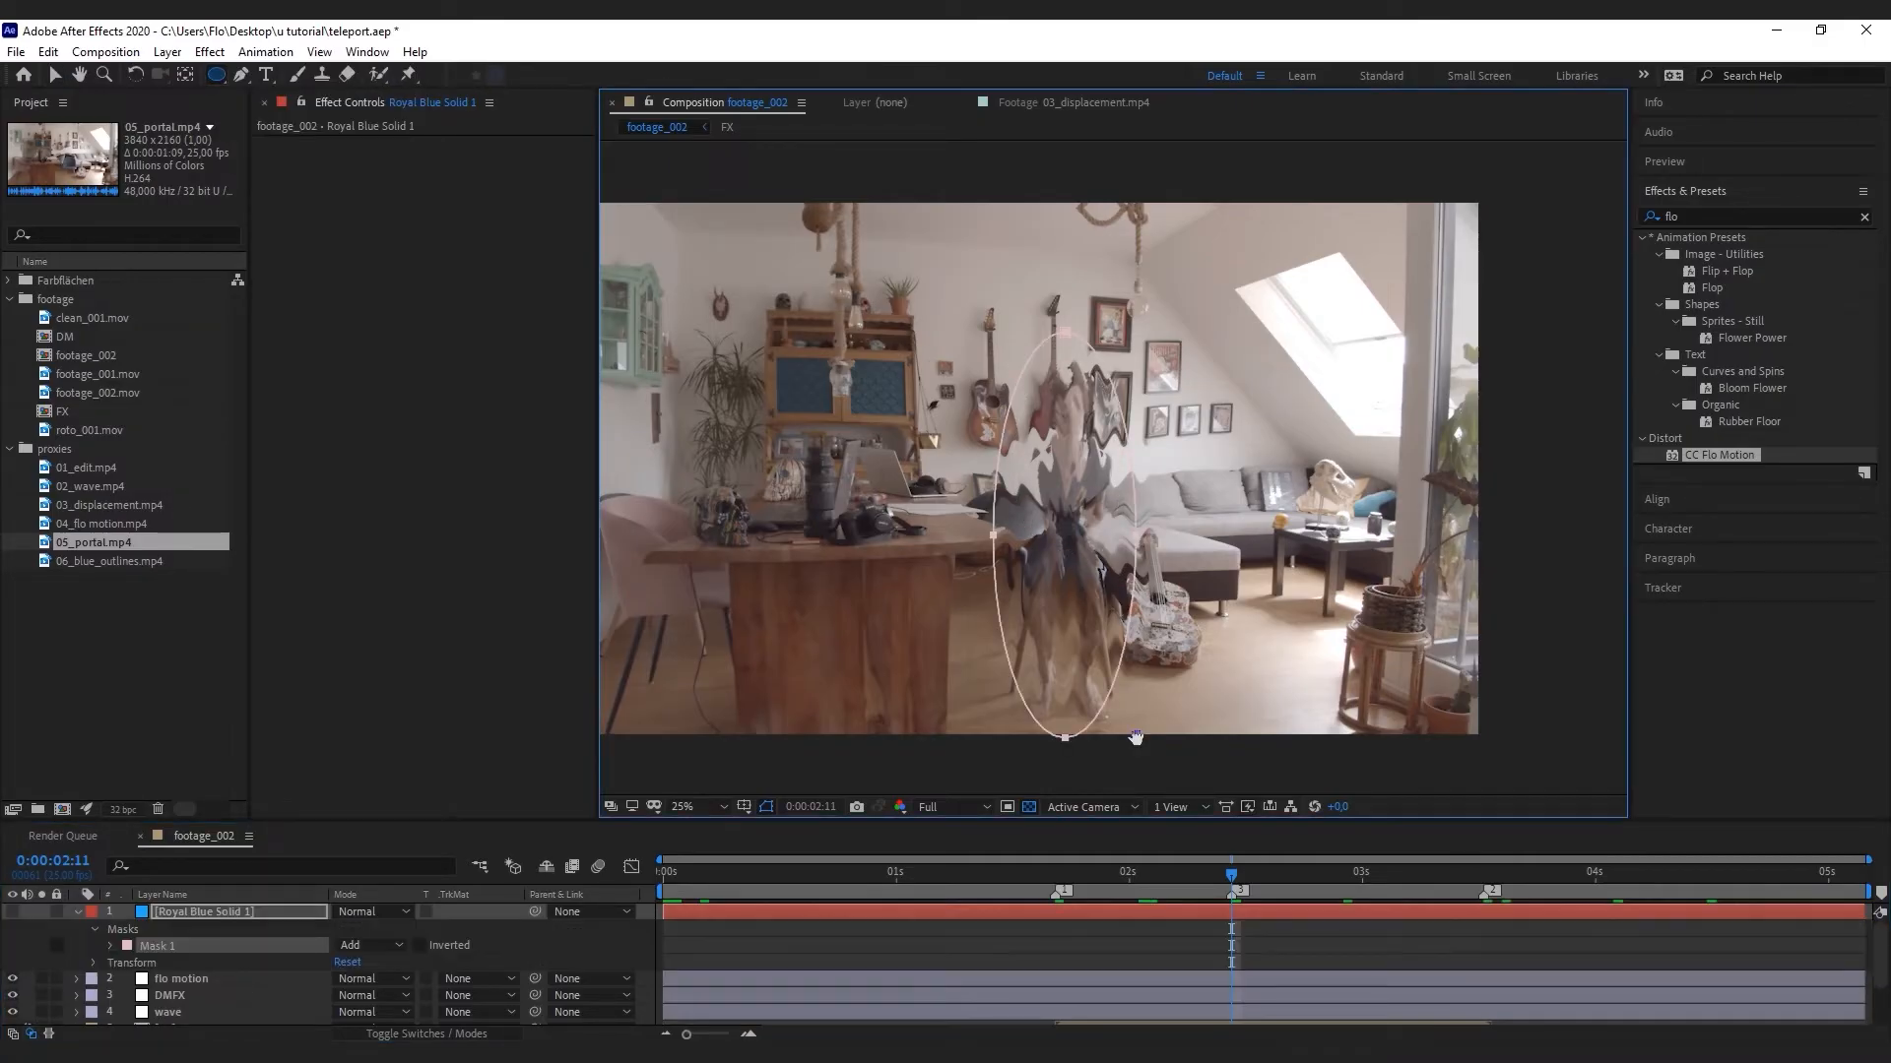
click(13, 914)
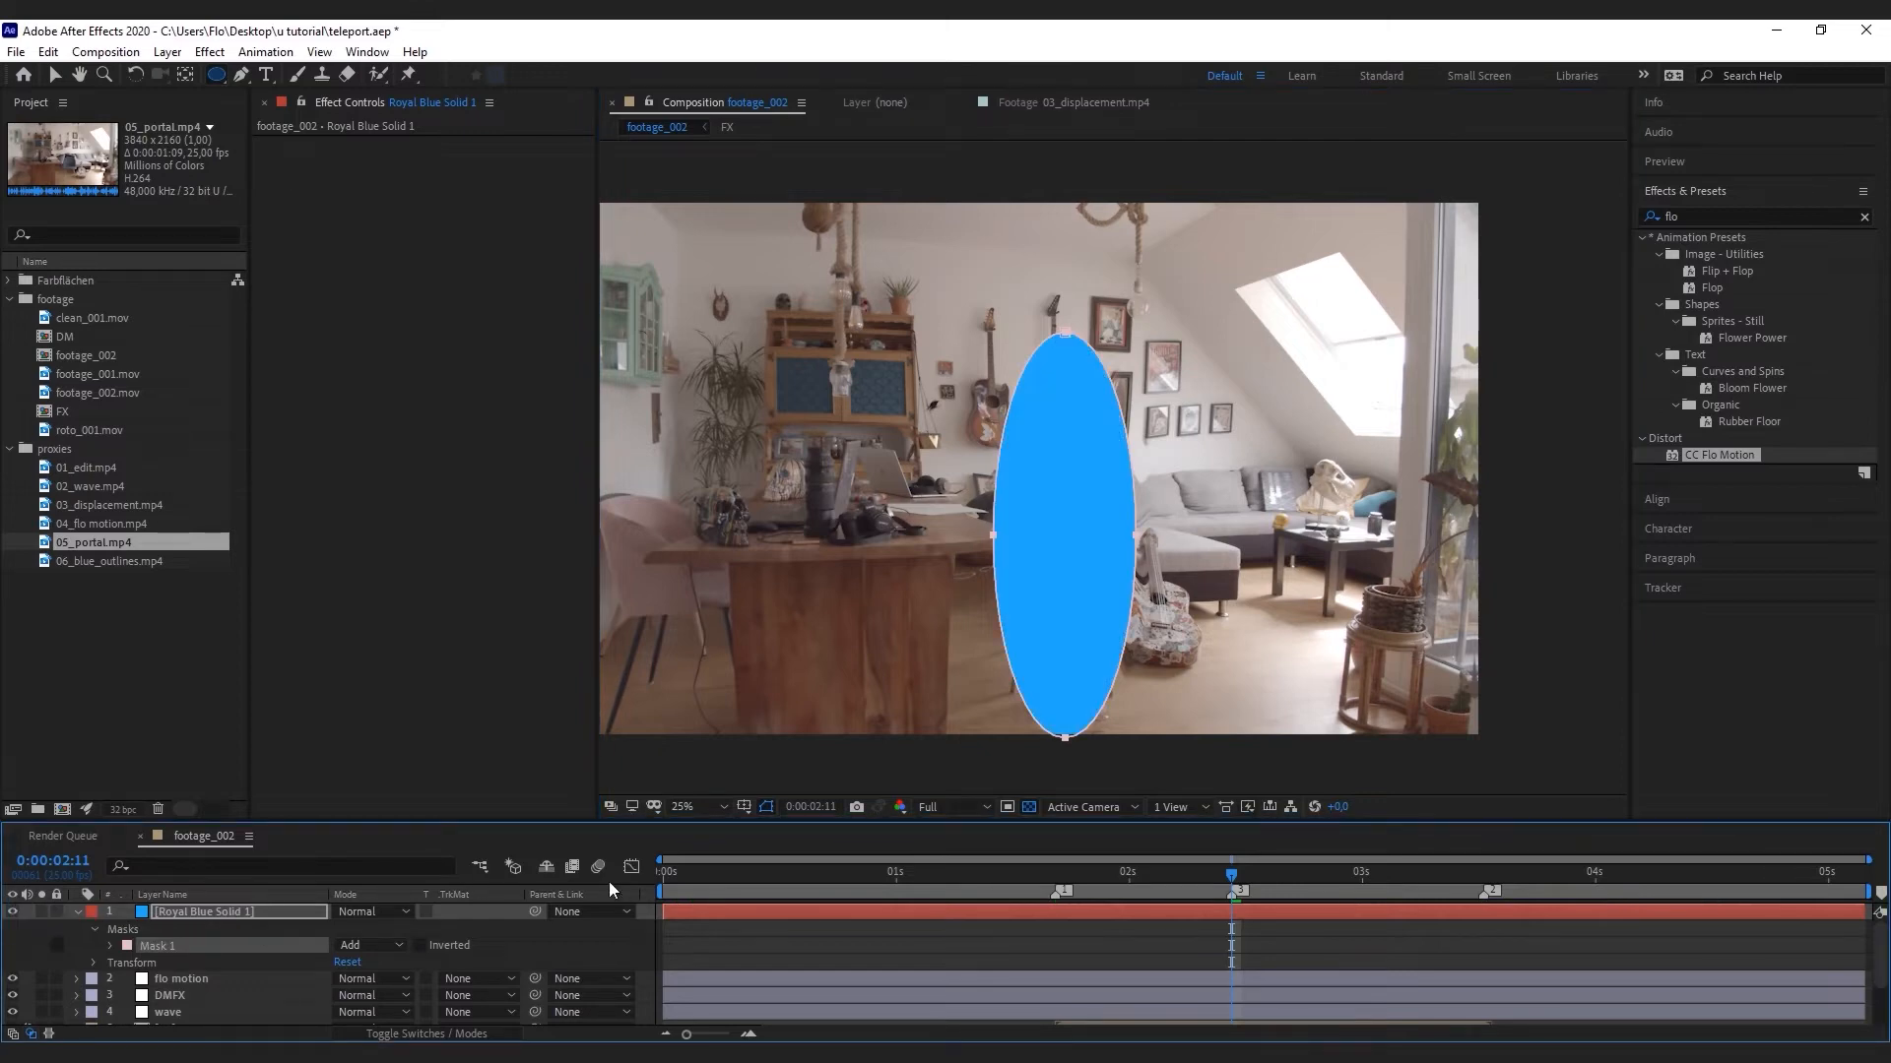
Set the blue solid's blending mode to Add and its mask feather to 305 pixels
click(386, 913)
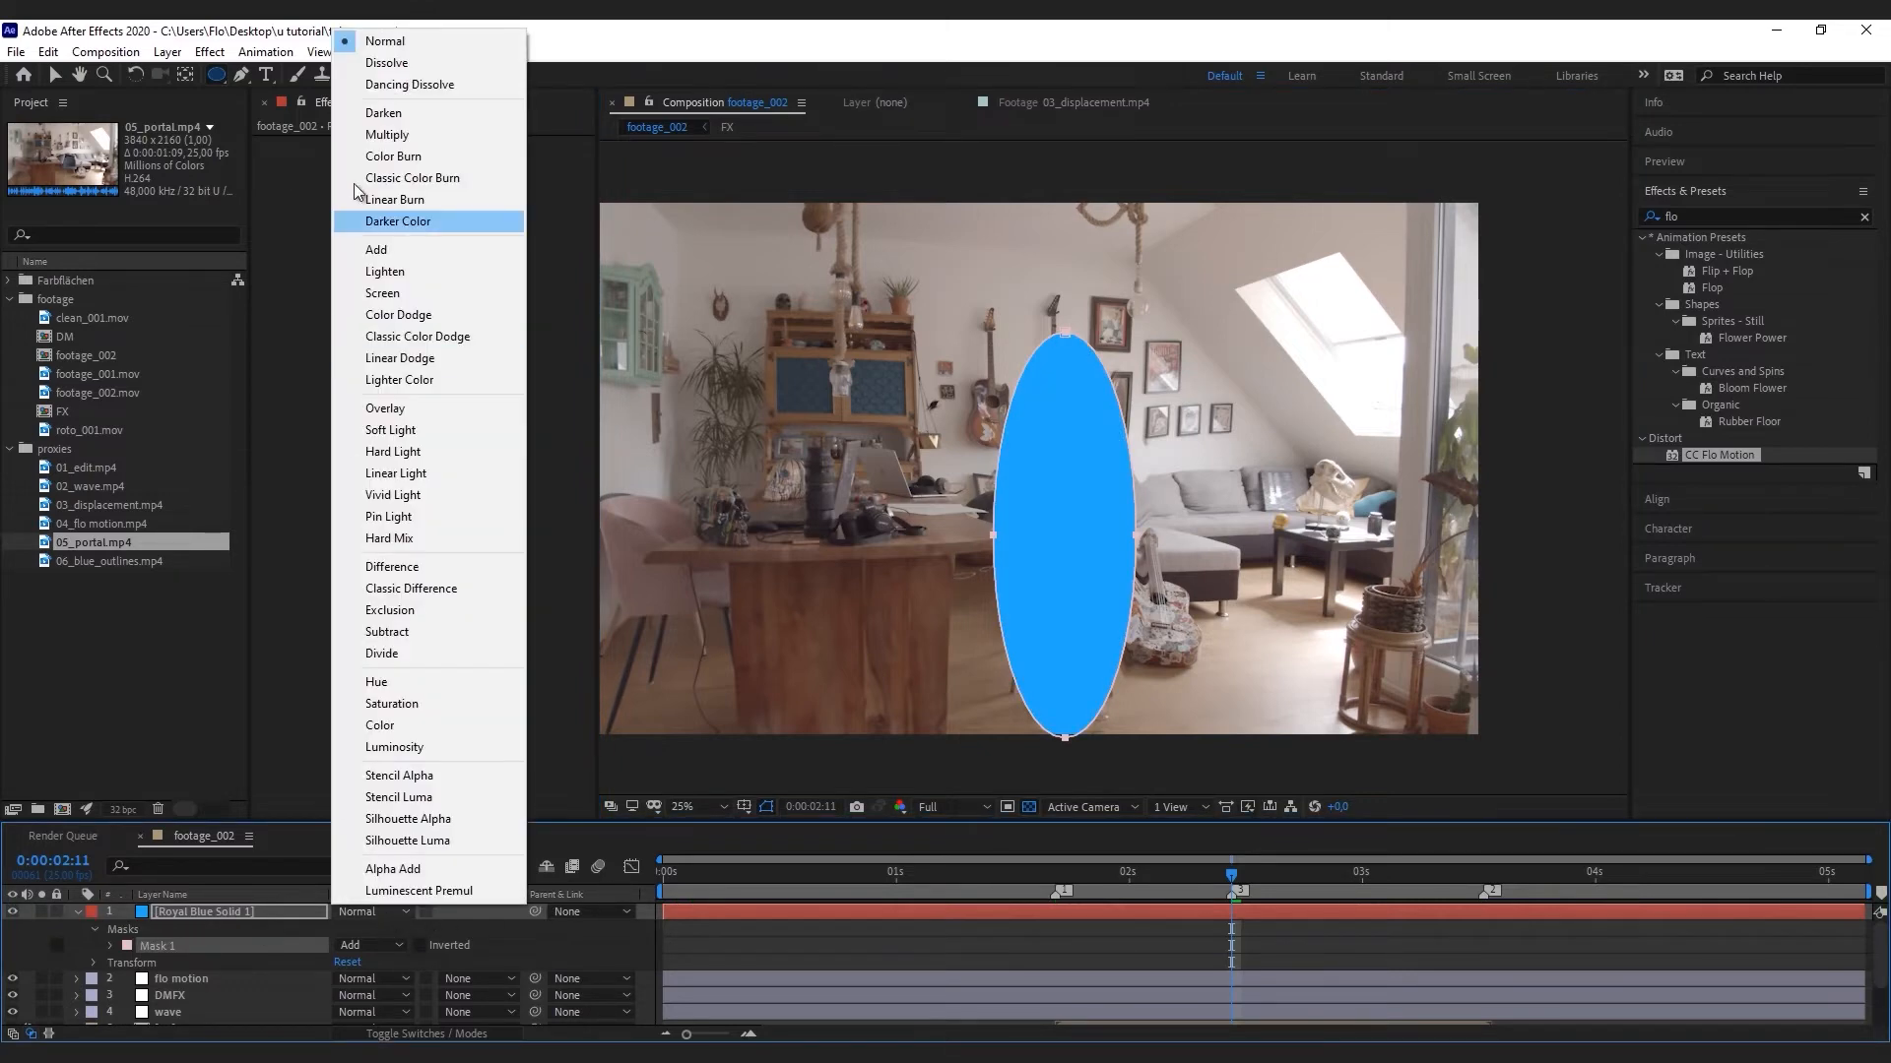
click(379, 224)
key(f)
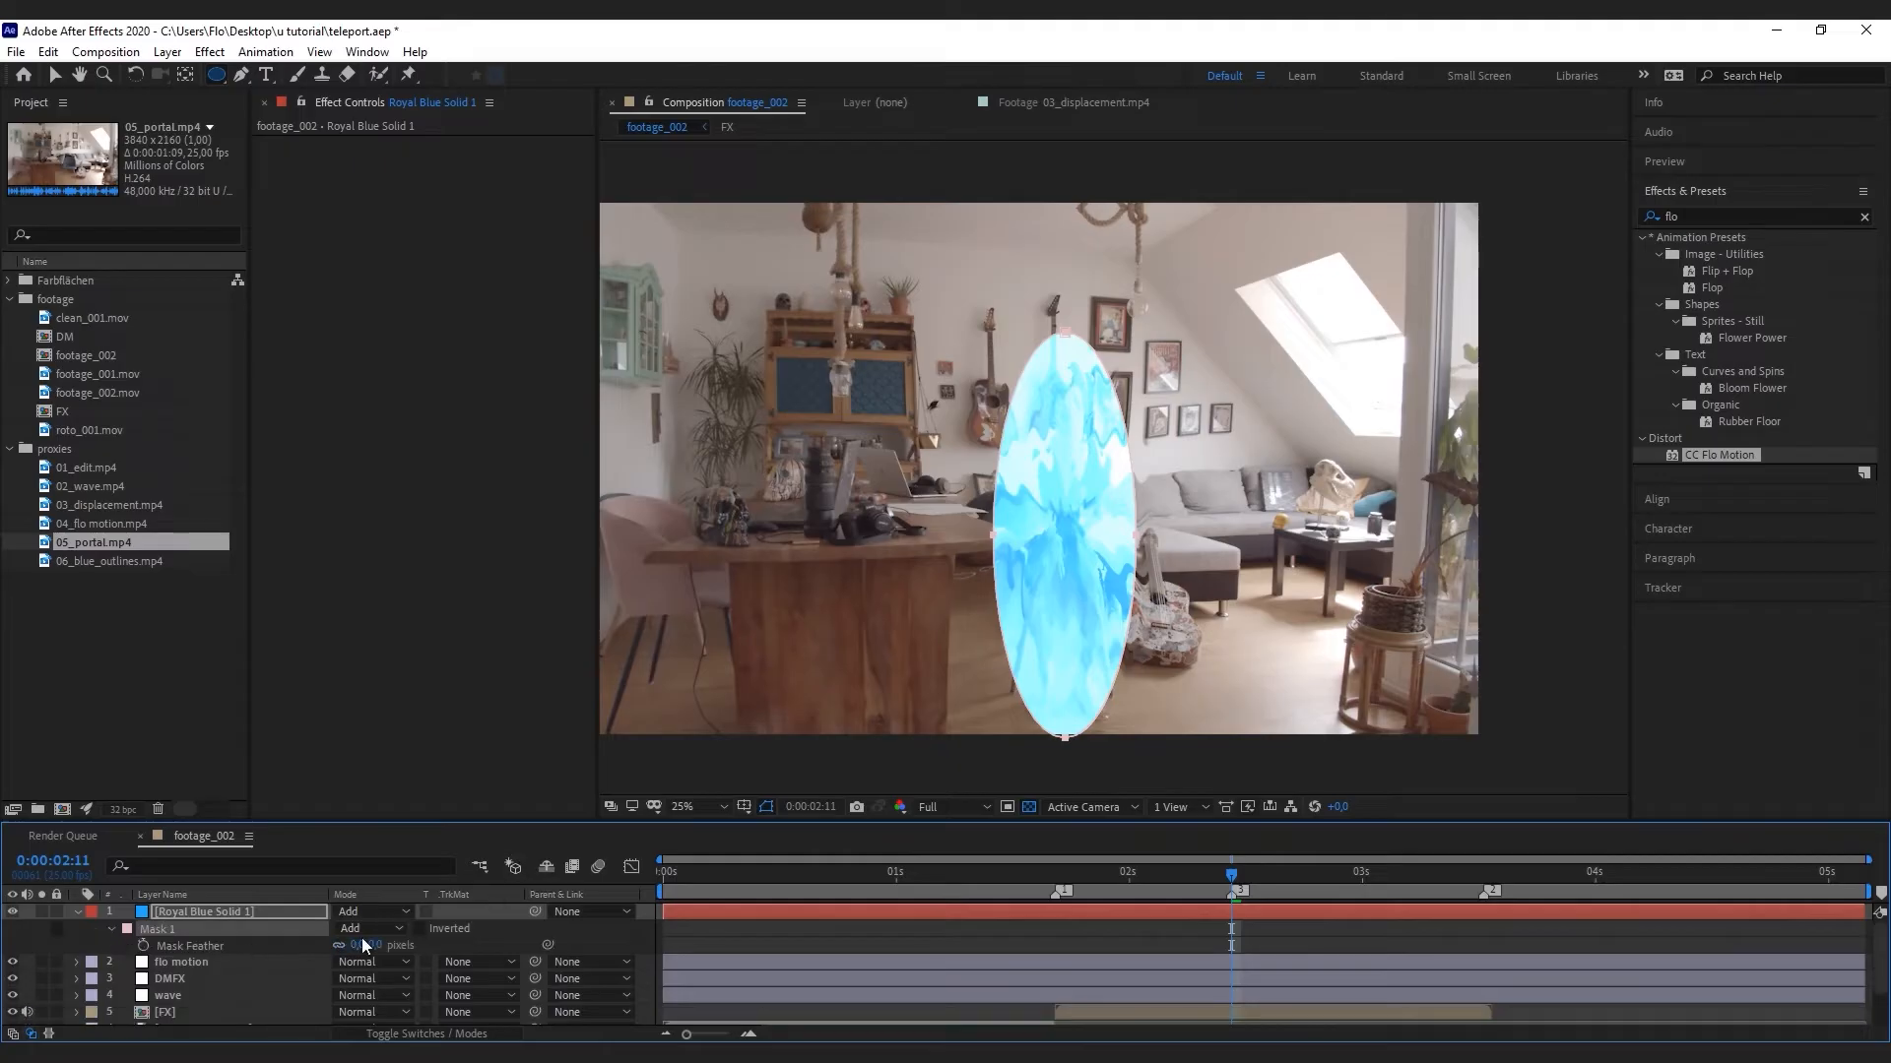
drag(362, 938, 663, 940)
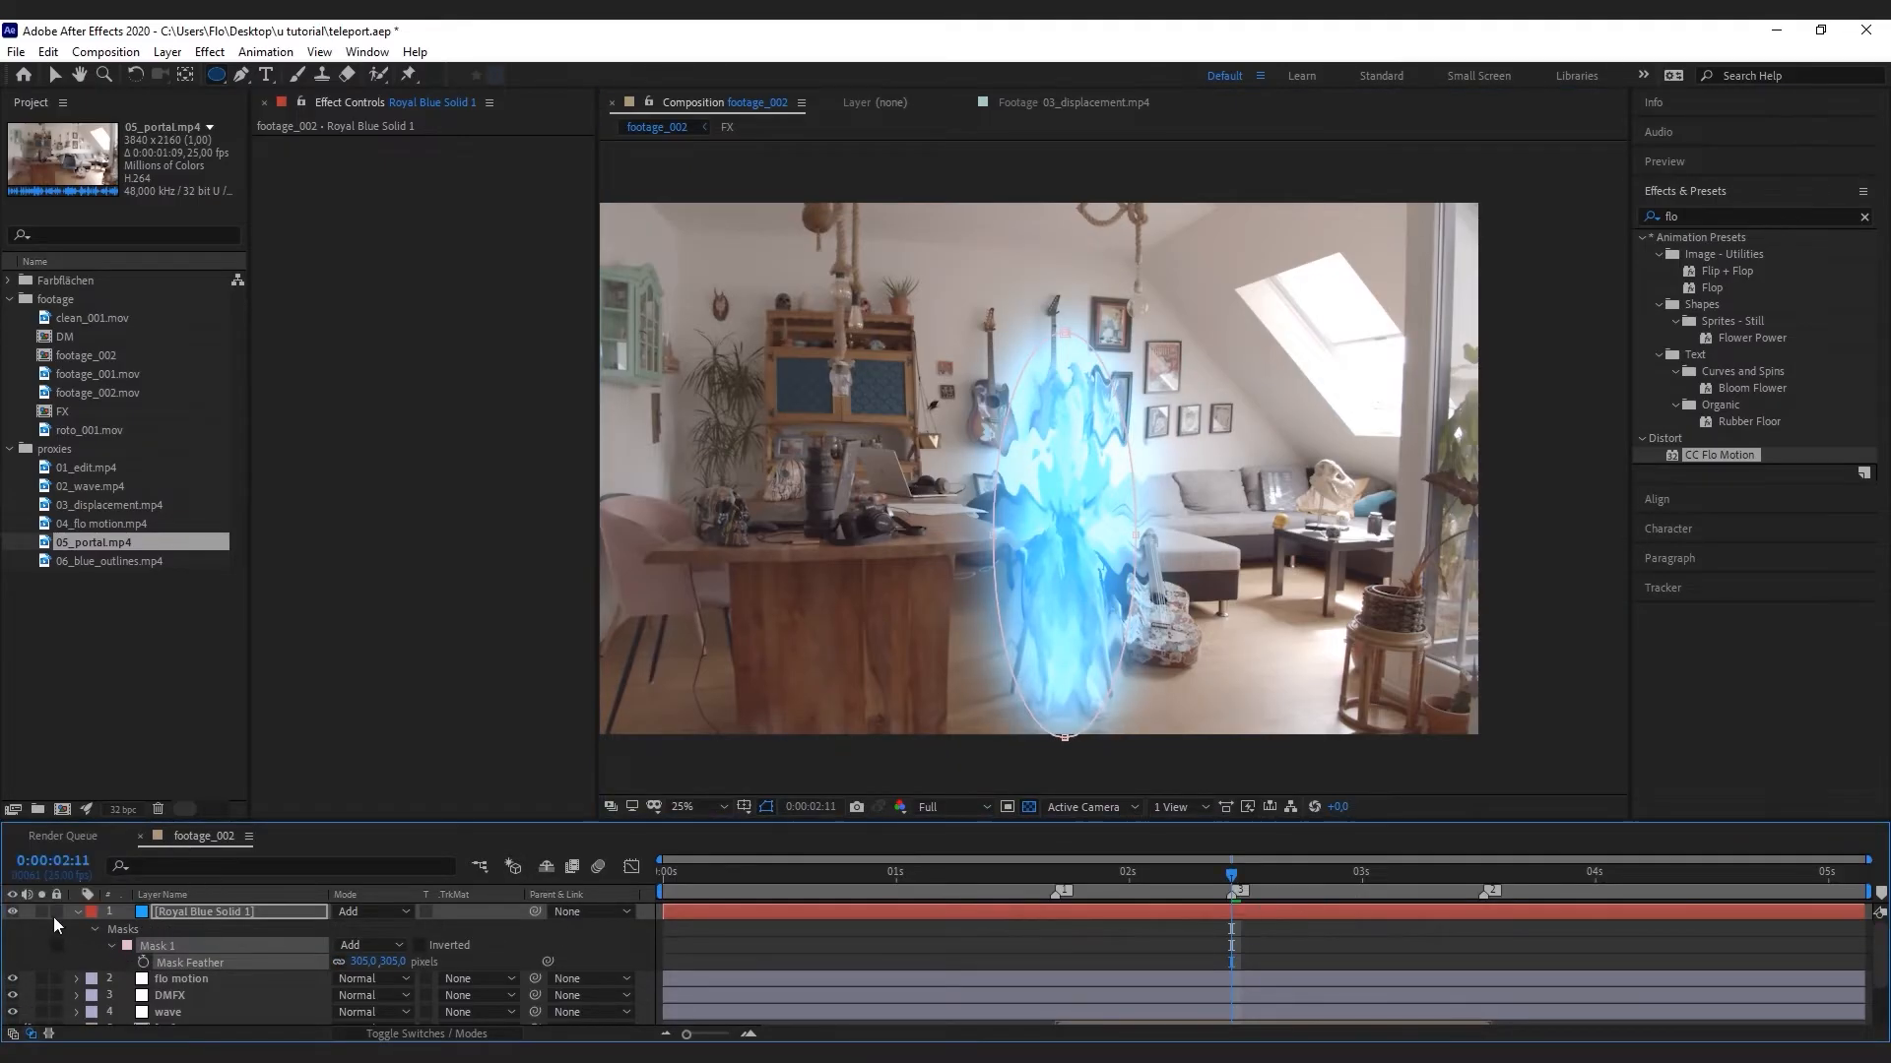
Keyframe the blue solid's Mask Expansion at 0 on the second marker and at about -260 pixels on the first and third markers
click(82, 940)
double_click(111, 945)
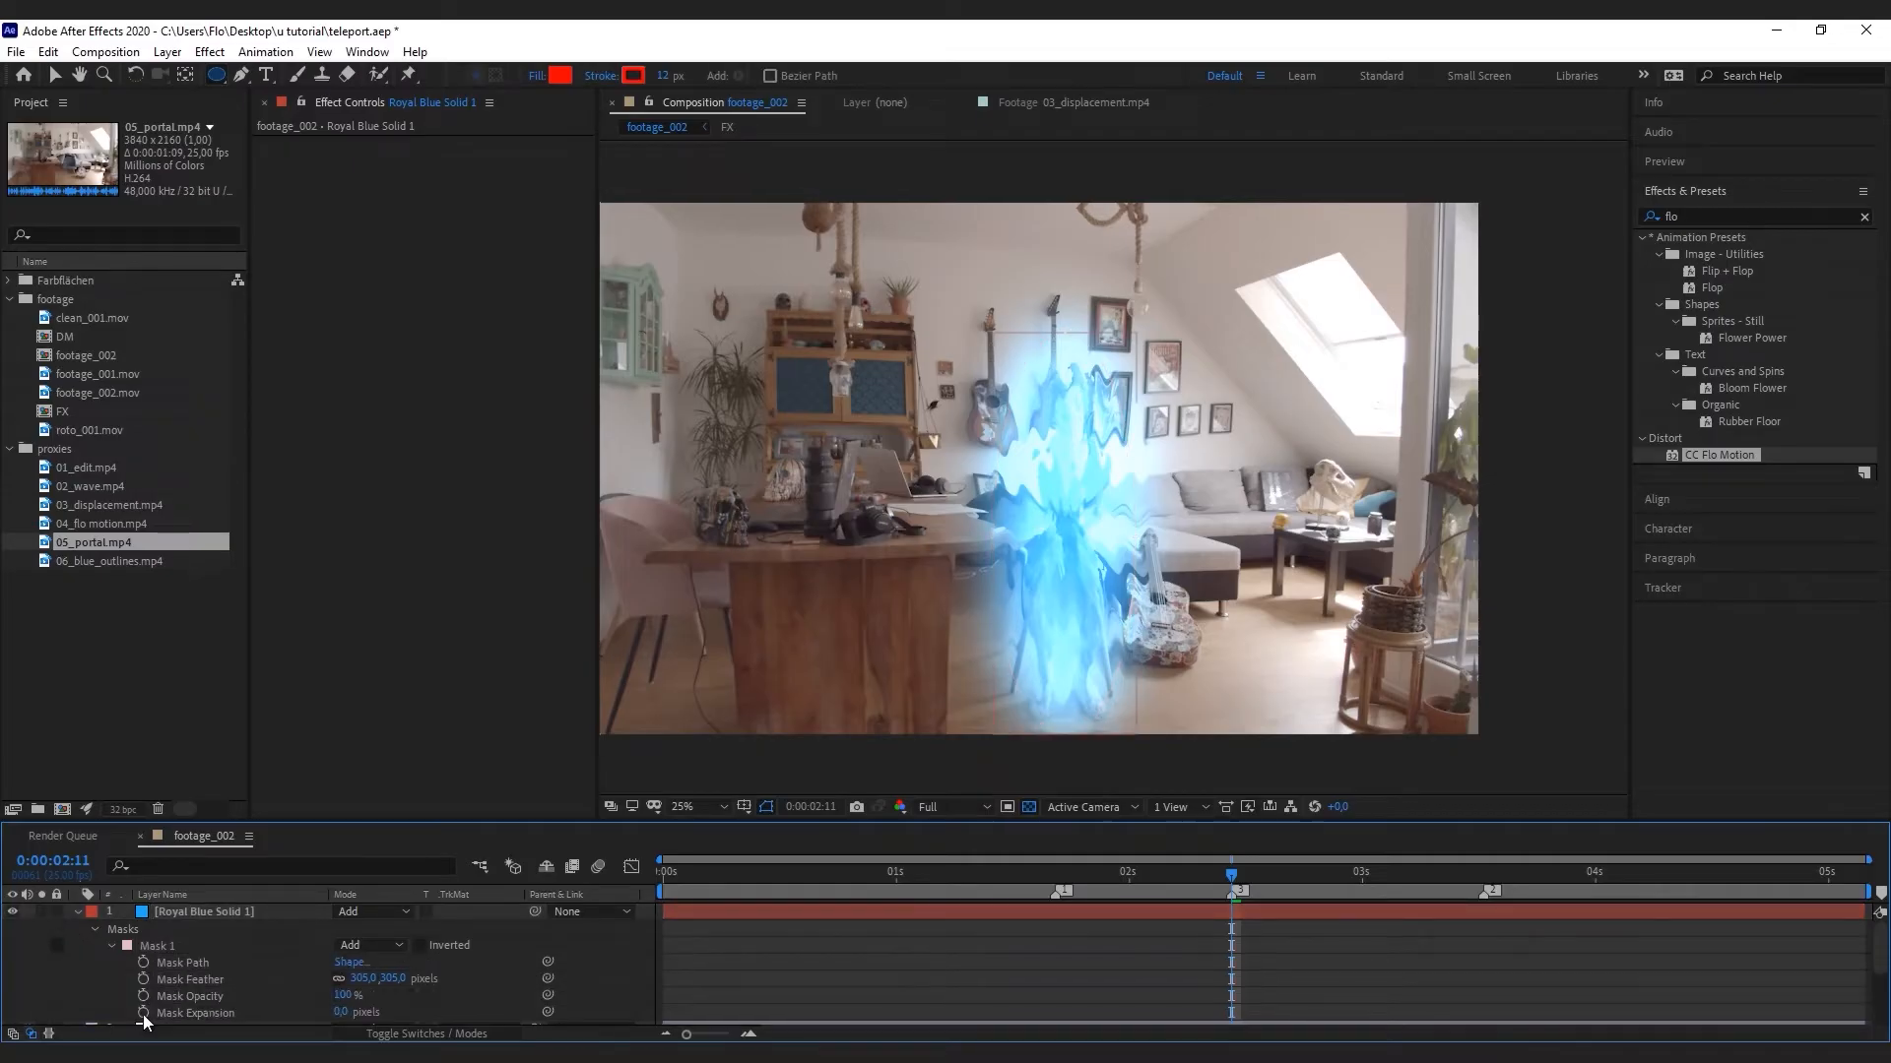
click(144, 1014)
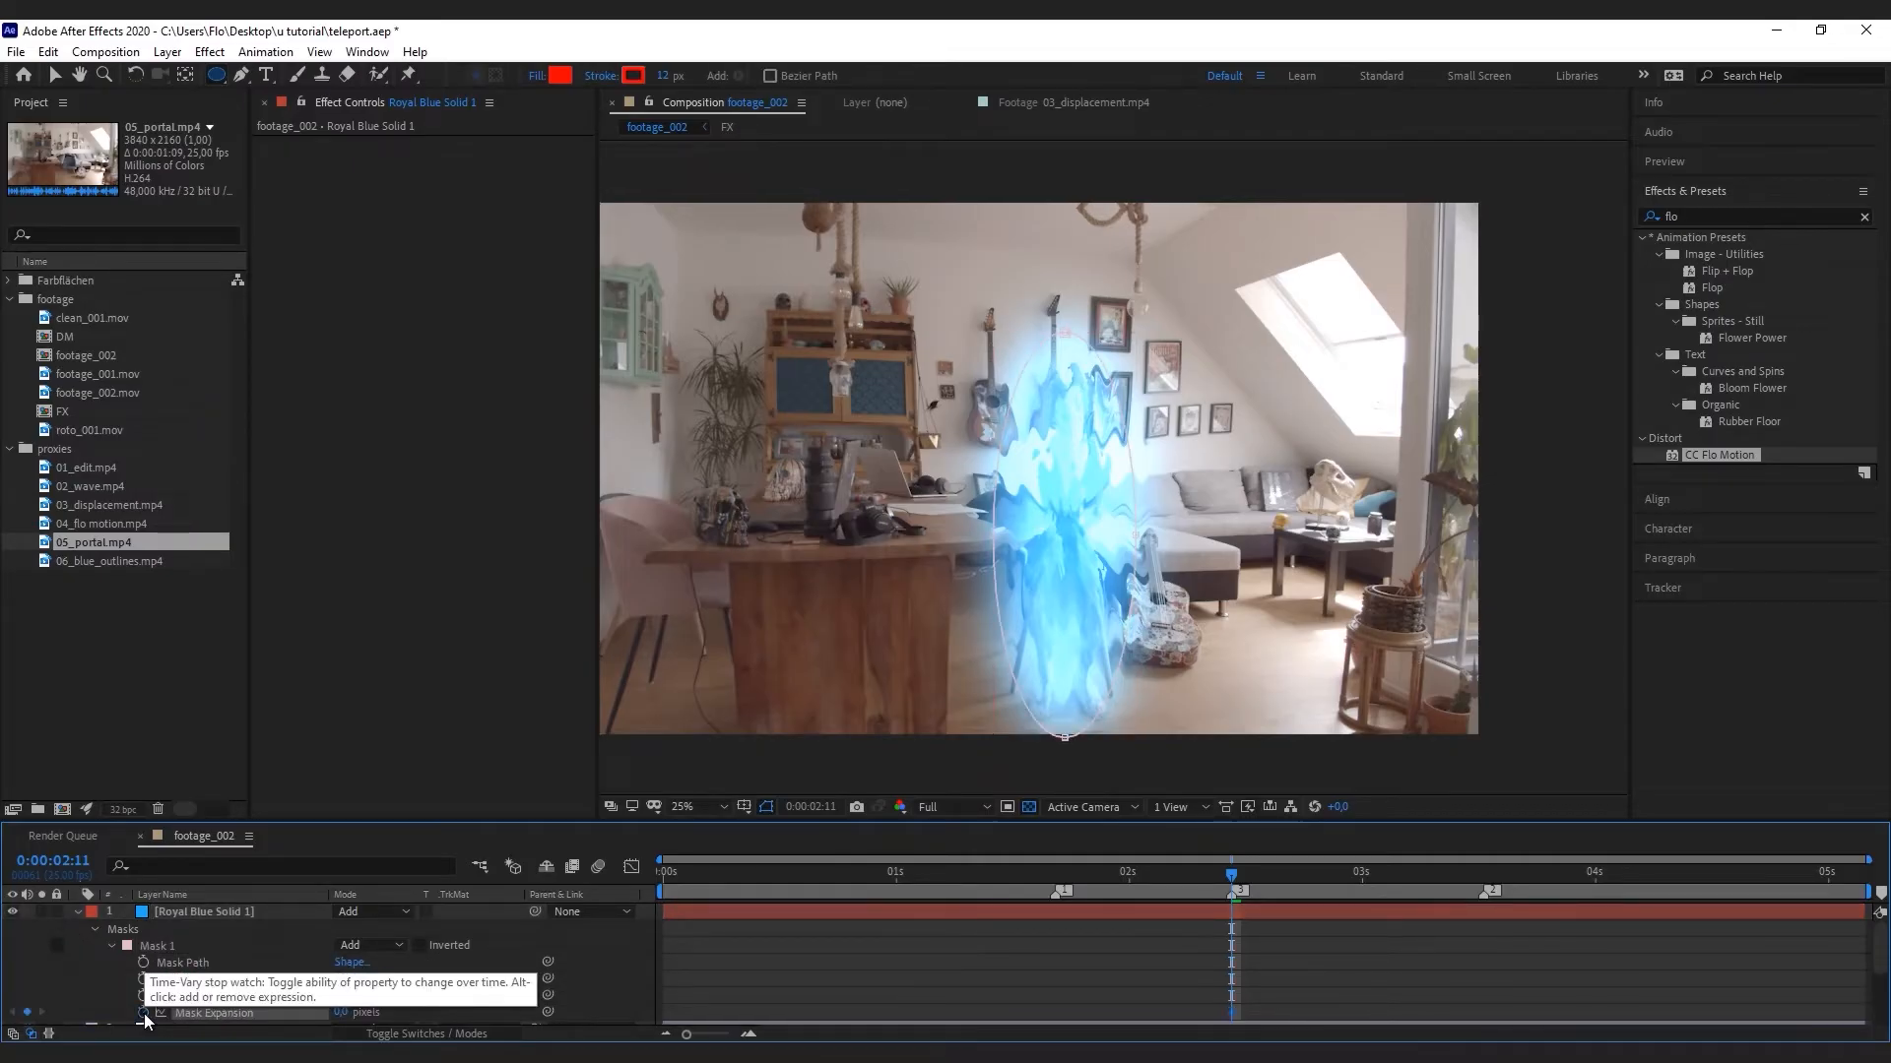
scroll(296, 984, down, 2)
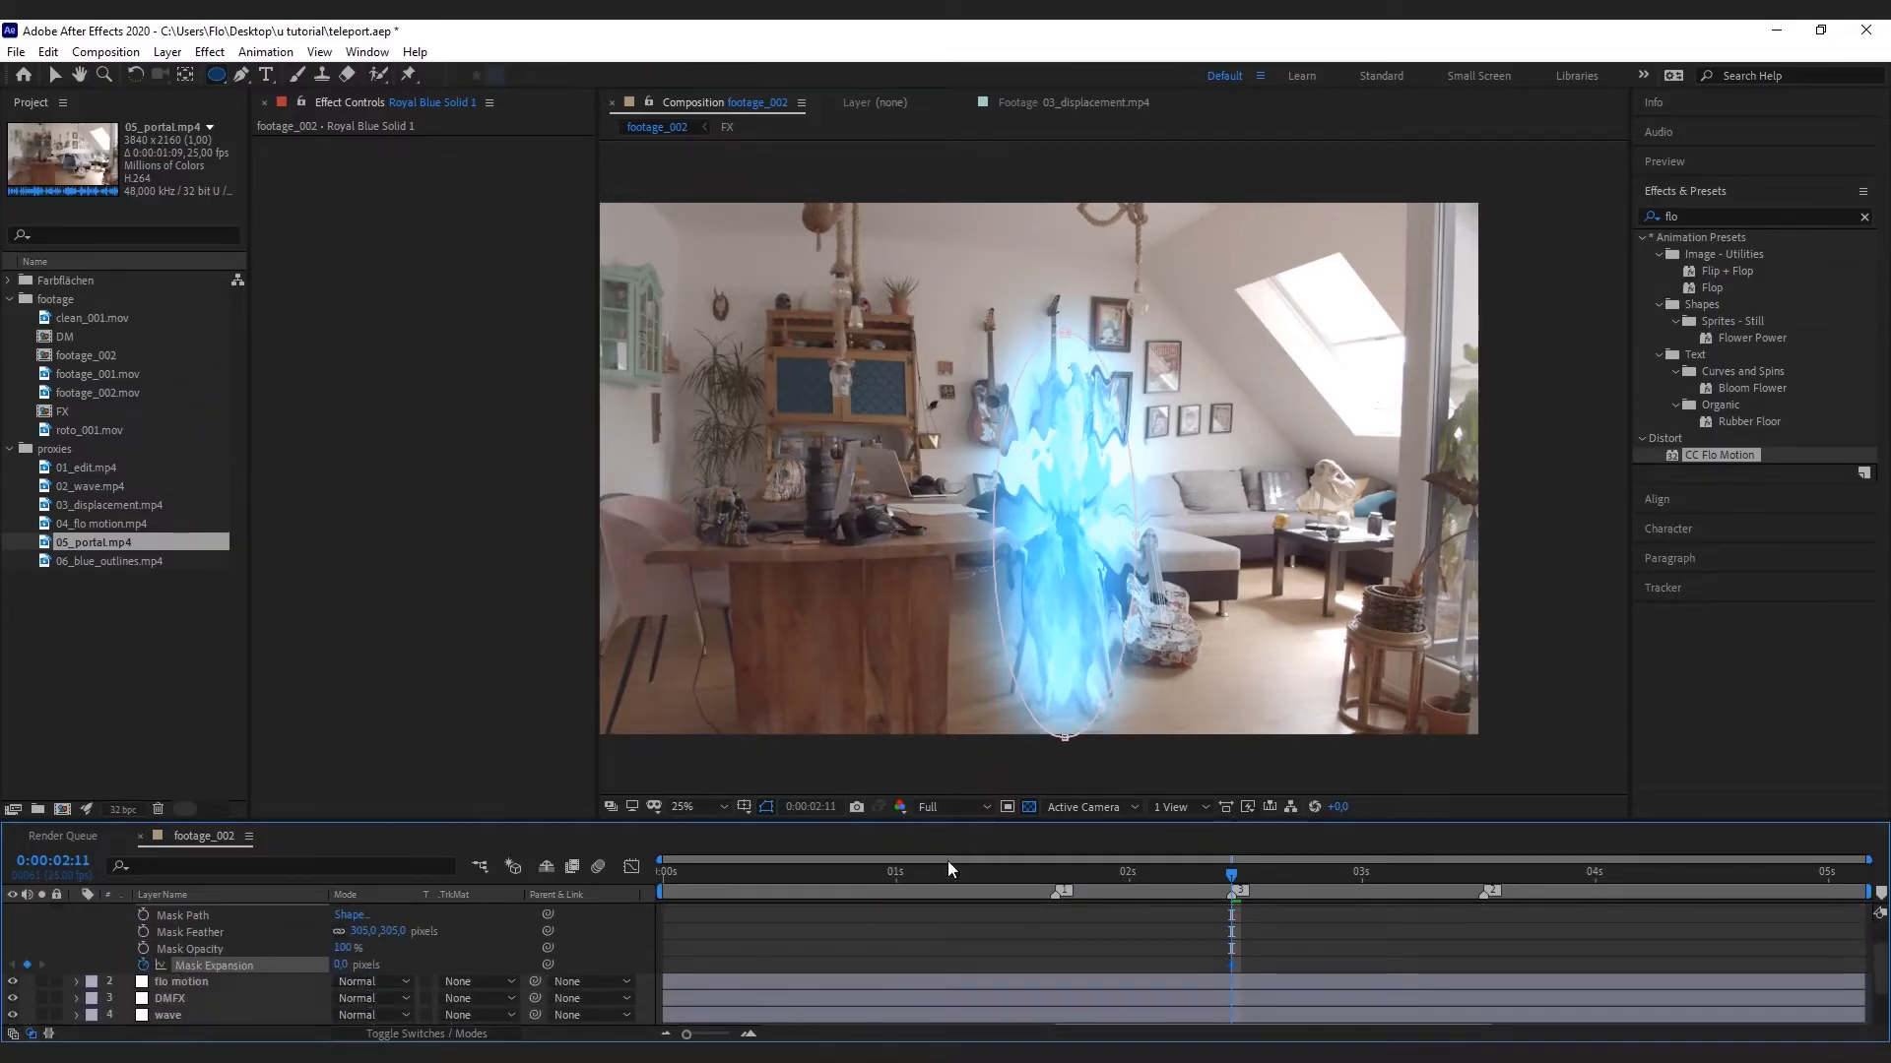
click(1055, 877)
drag(341, 970, 63, 961)
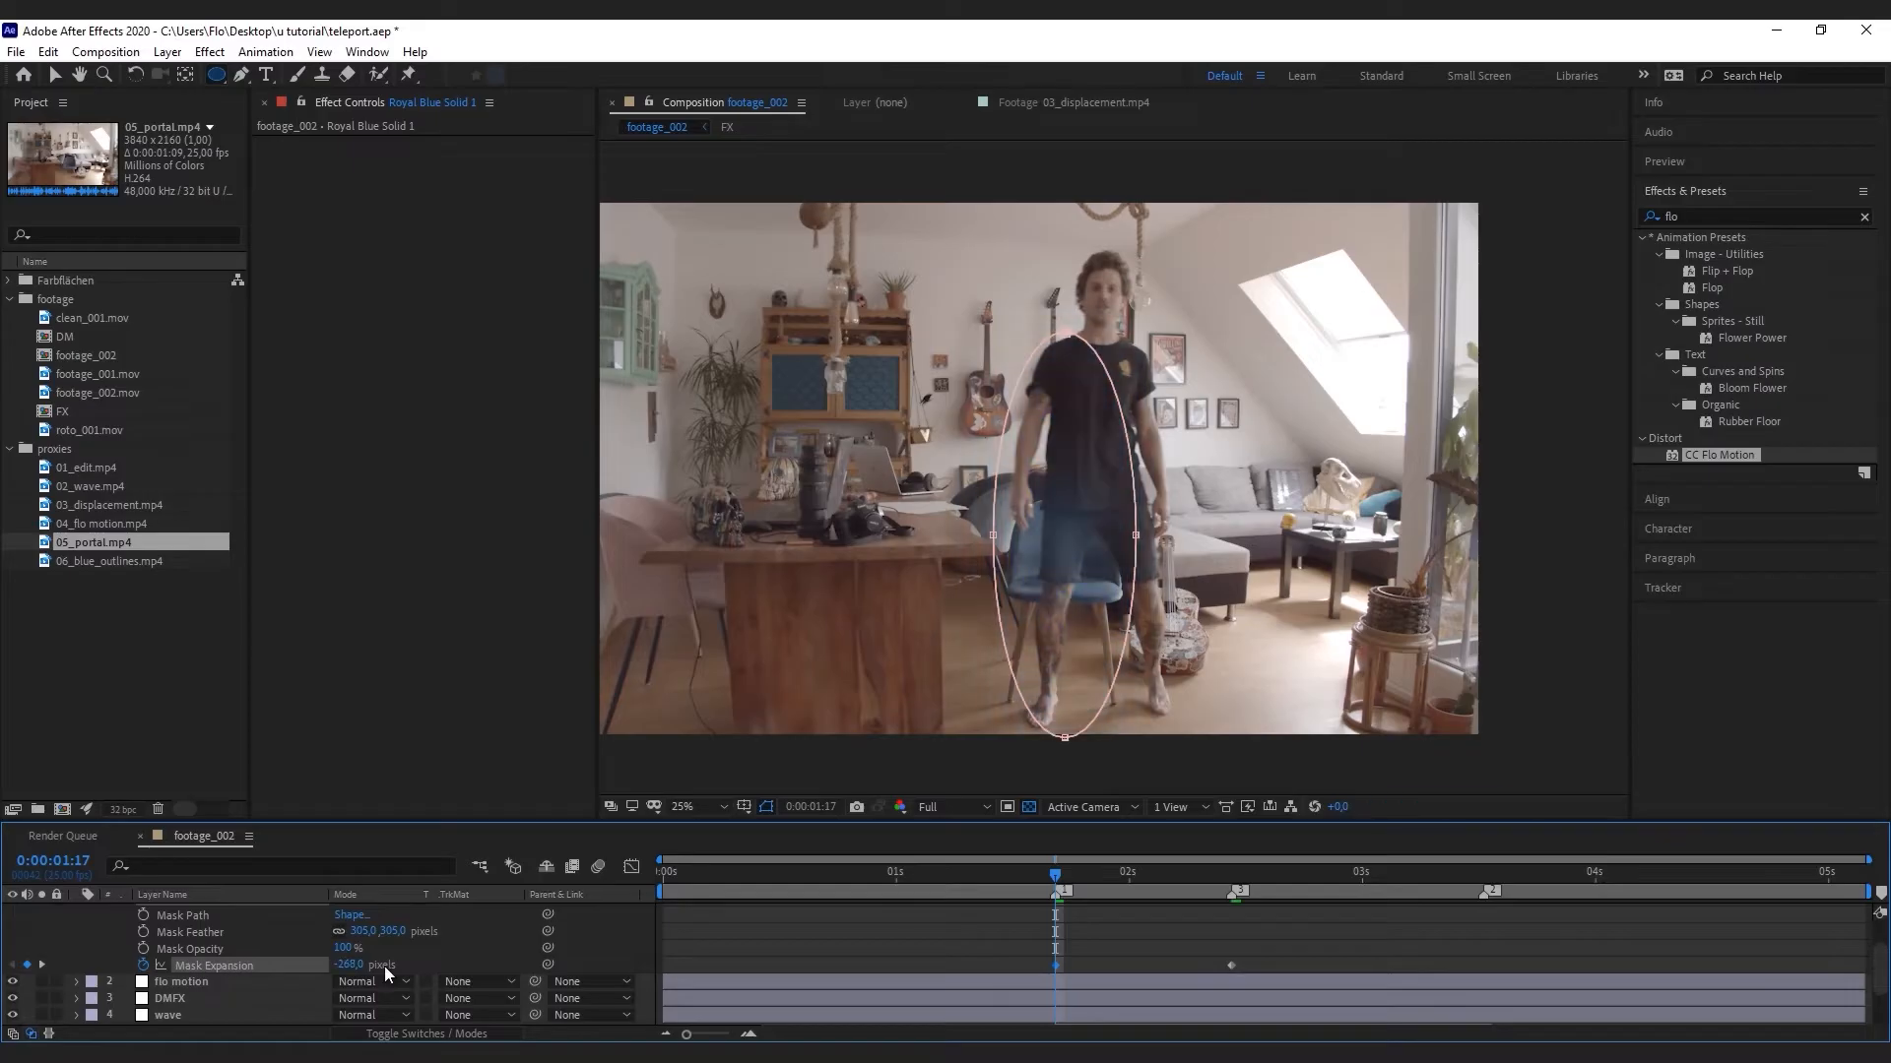
click(1486, 877)
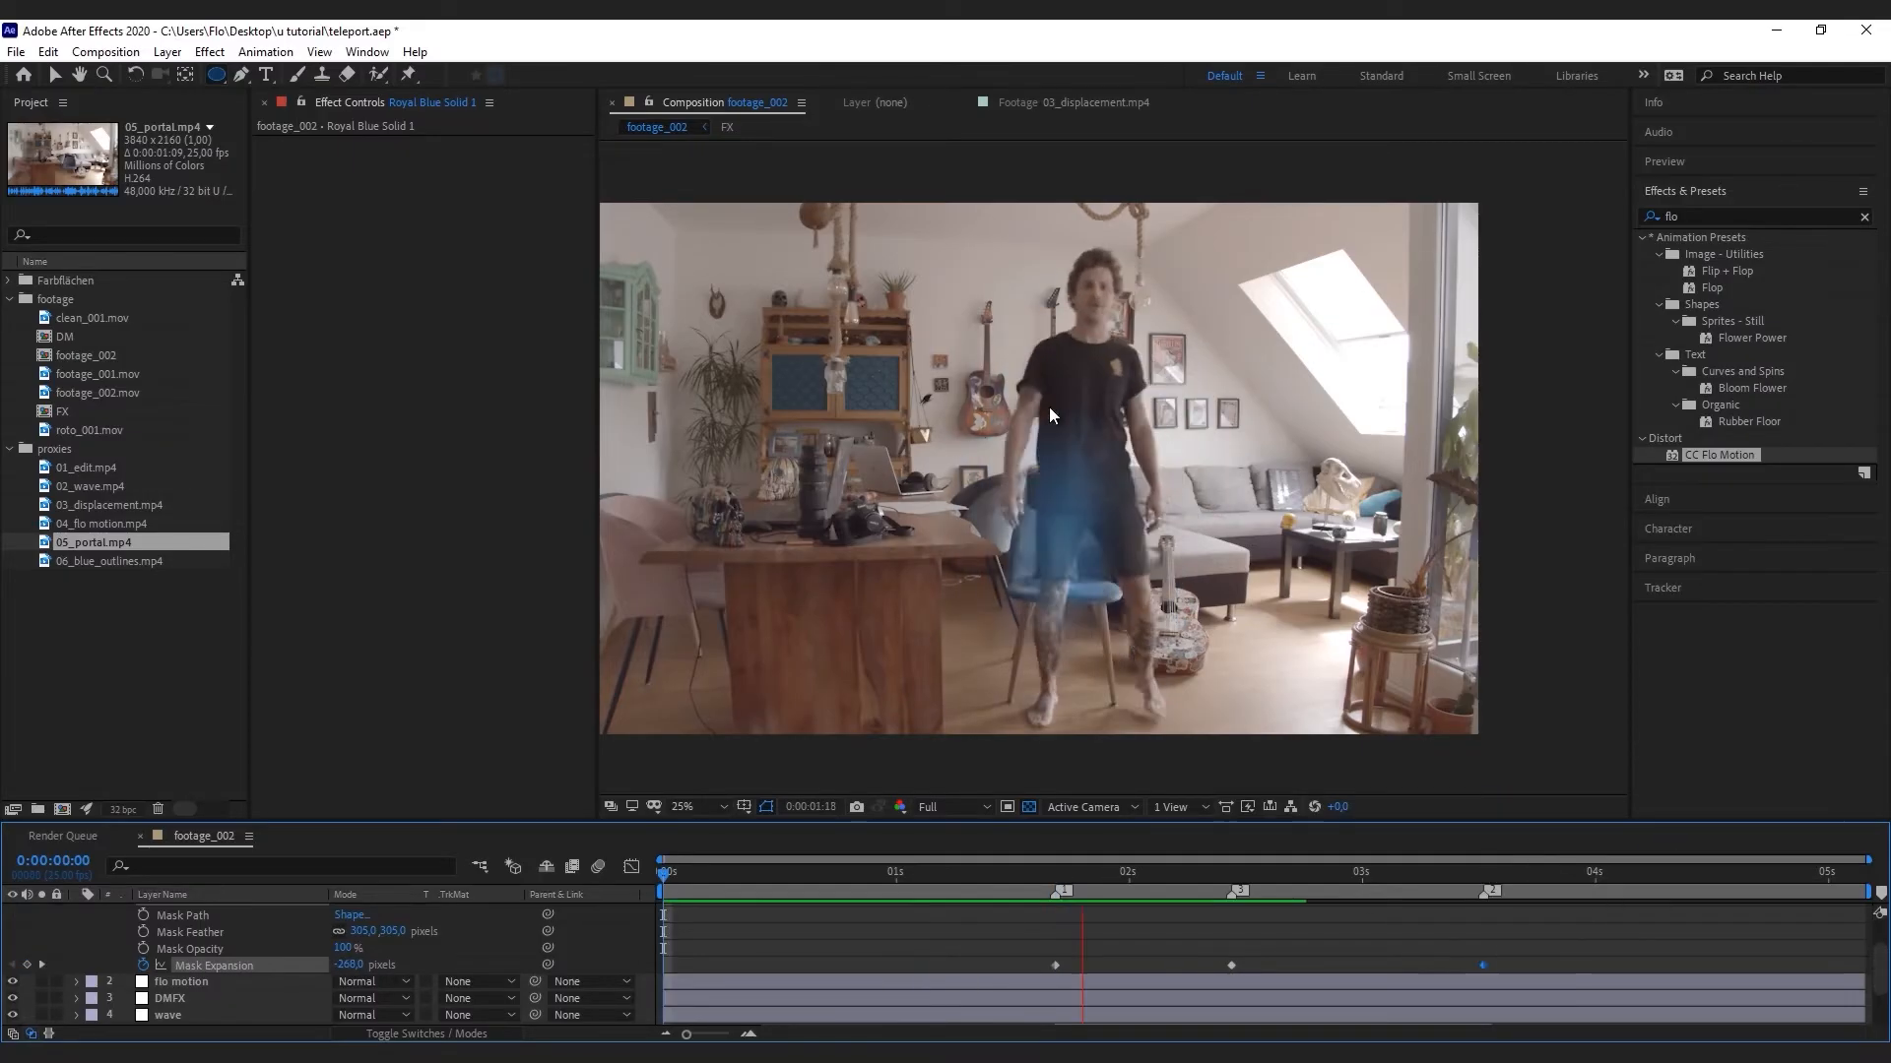
Move the last Mask Expansion keyframe earlier, to just before the three-second mark, and check the glow near the second marker
scroll(1396, 995, up, 2)
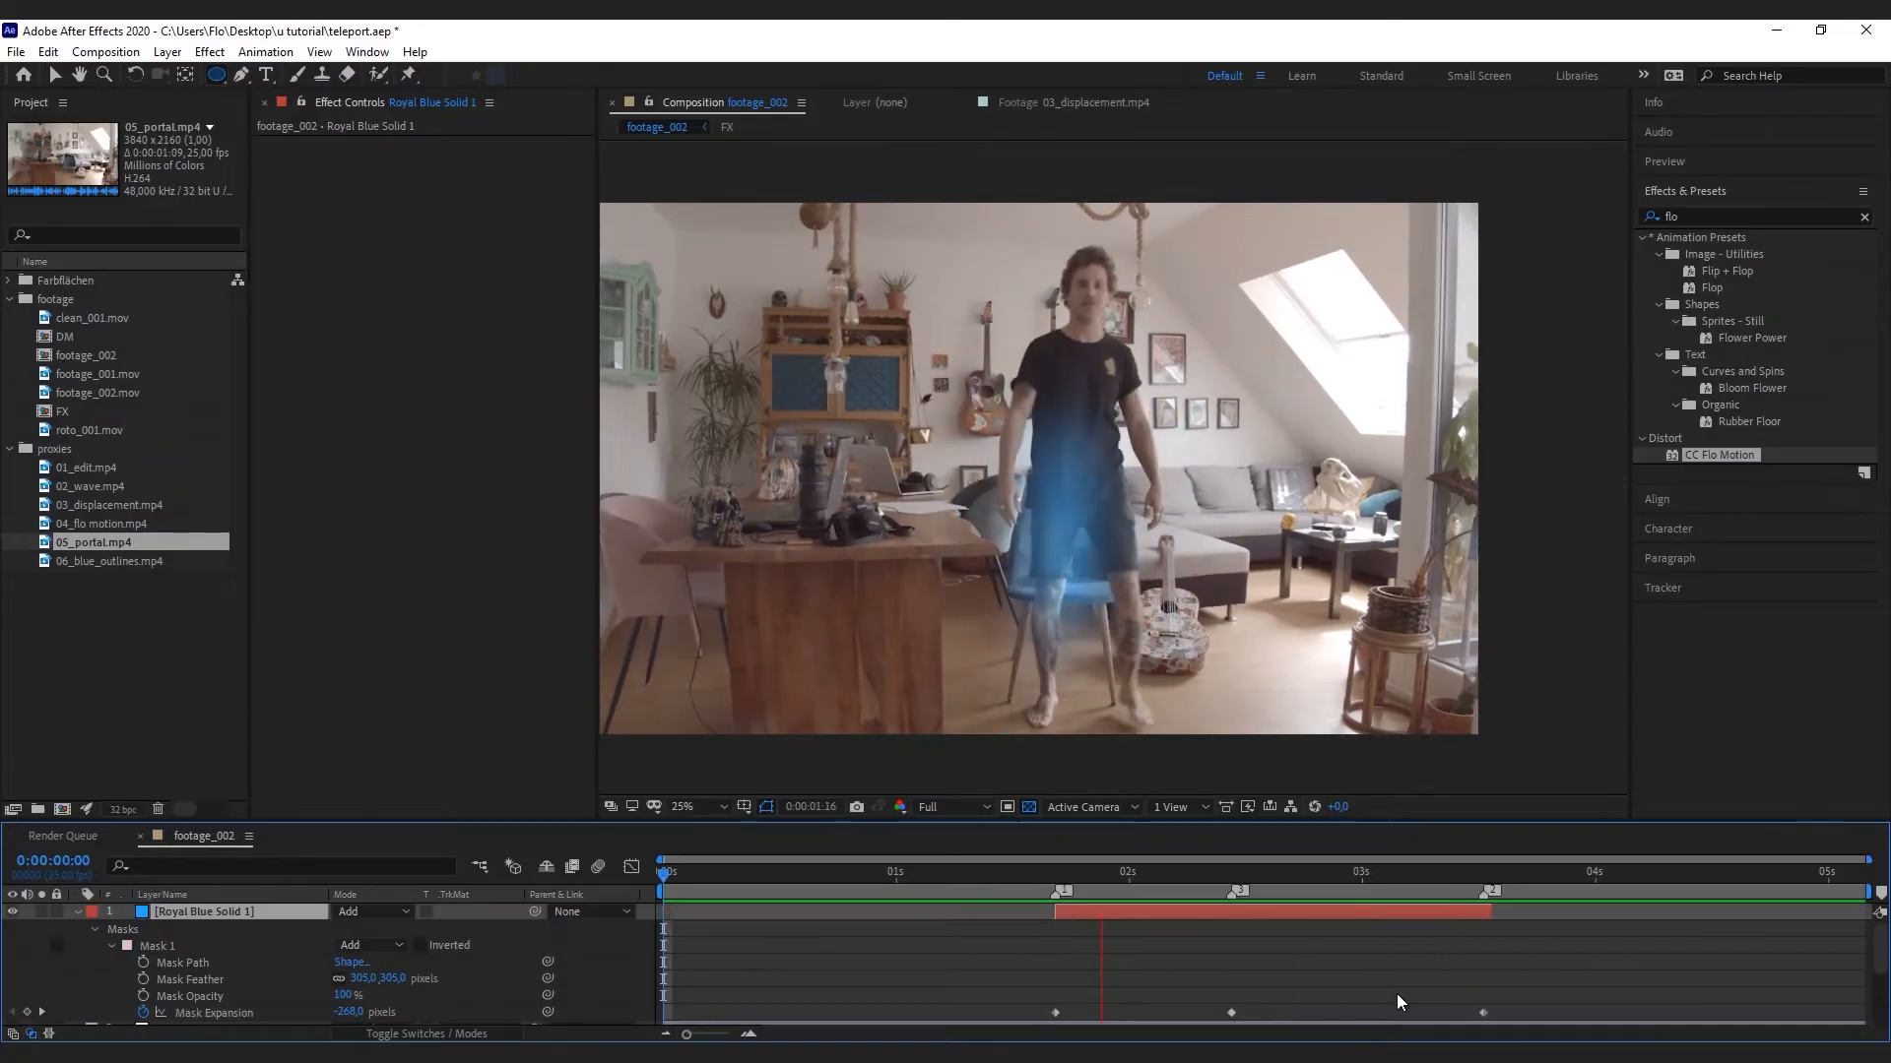
drag(1483, 1013, 1332, 1012)
drag(665, 884, 1249, 912)
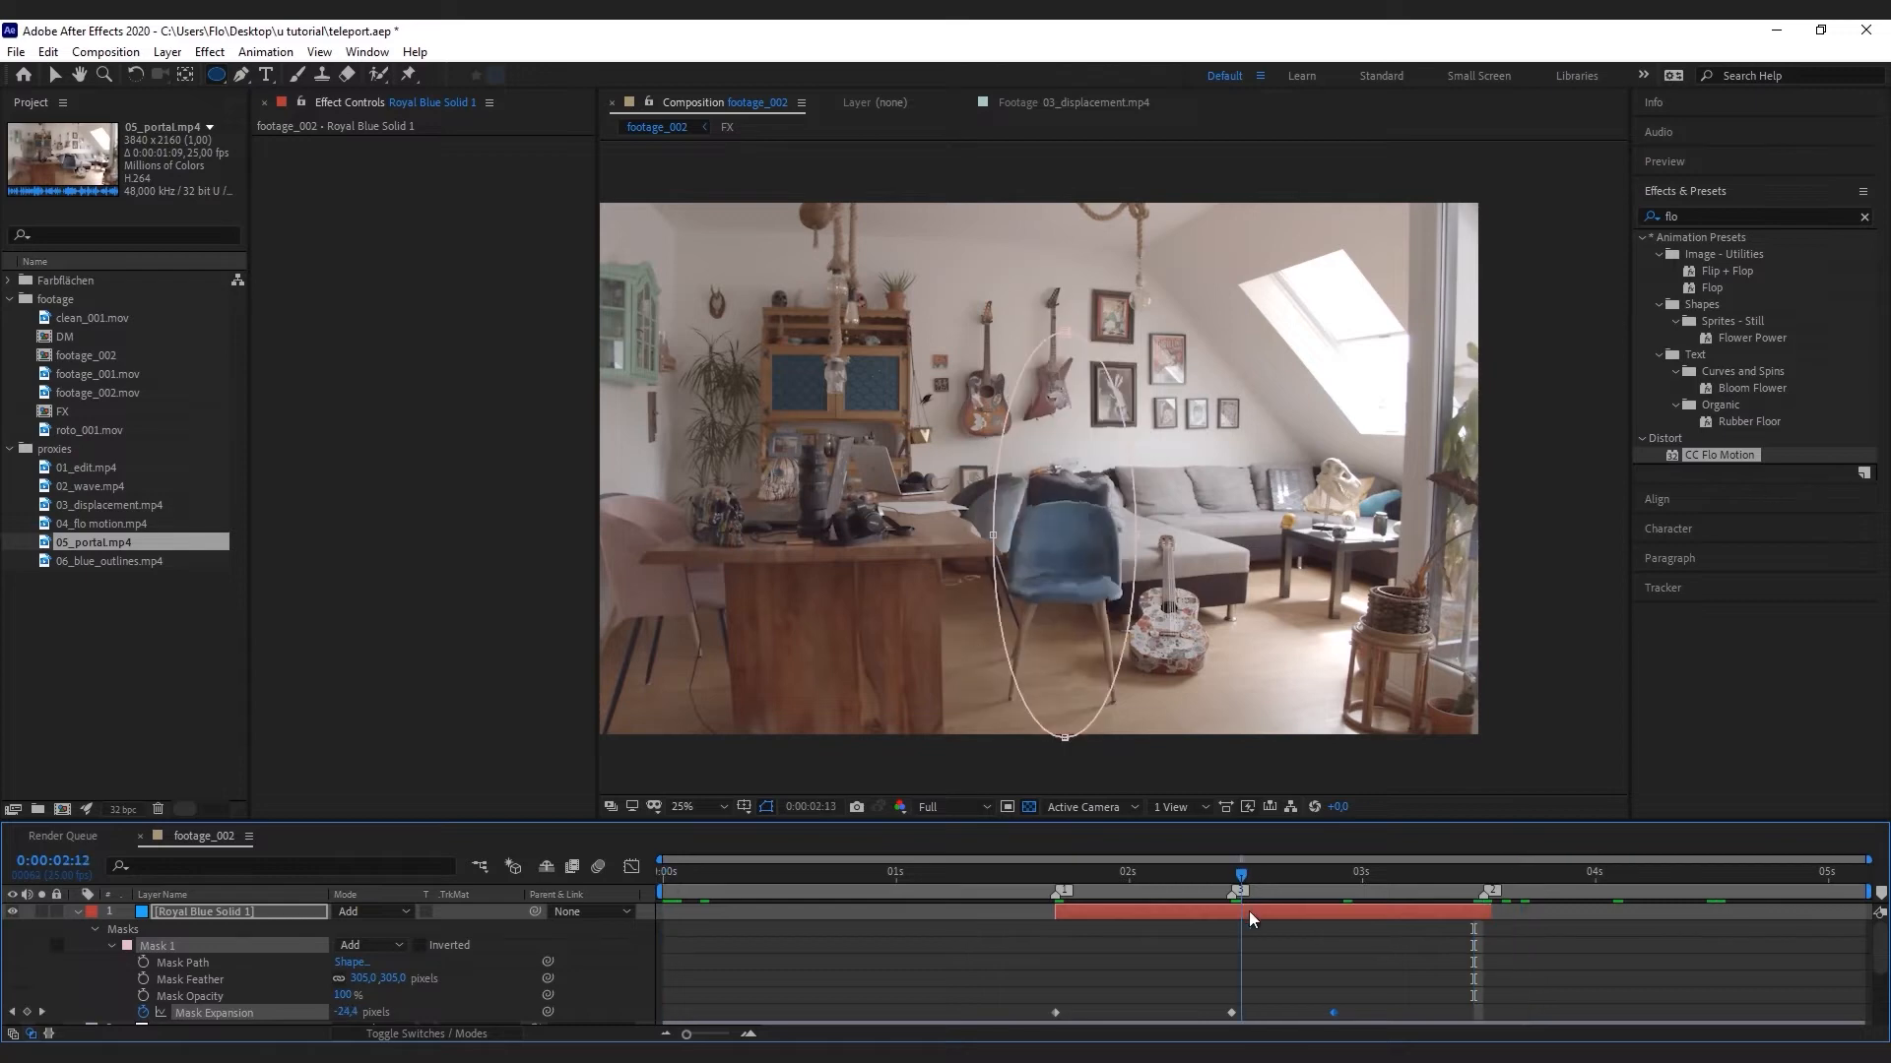
Rename the royal blue solid layer as portal
click(197, 912)
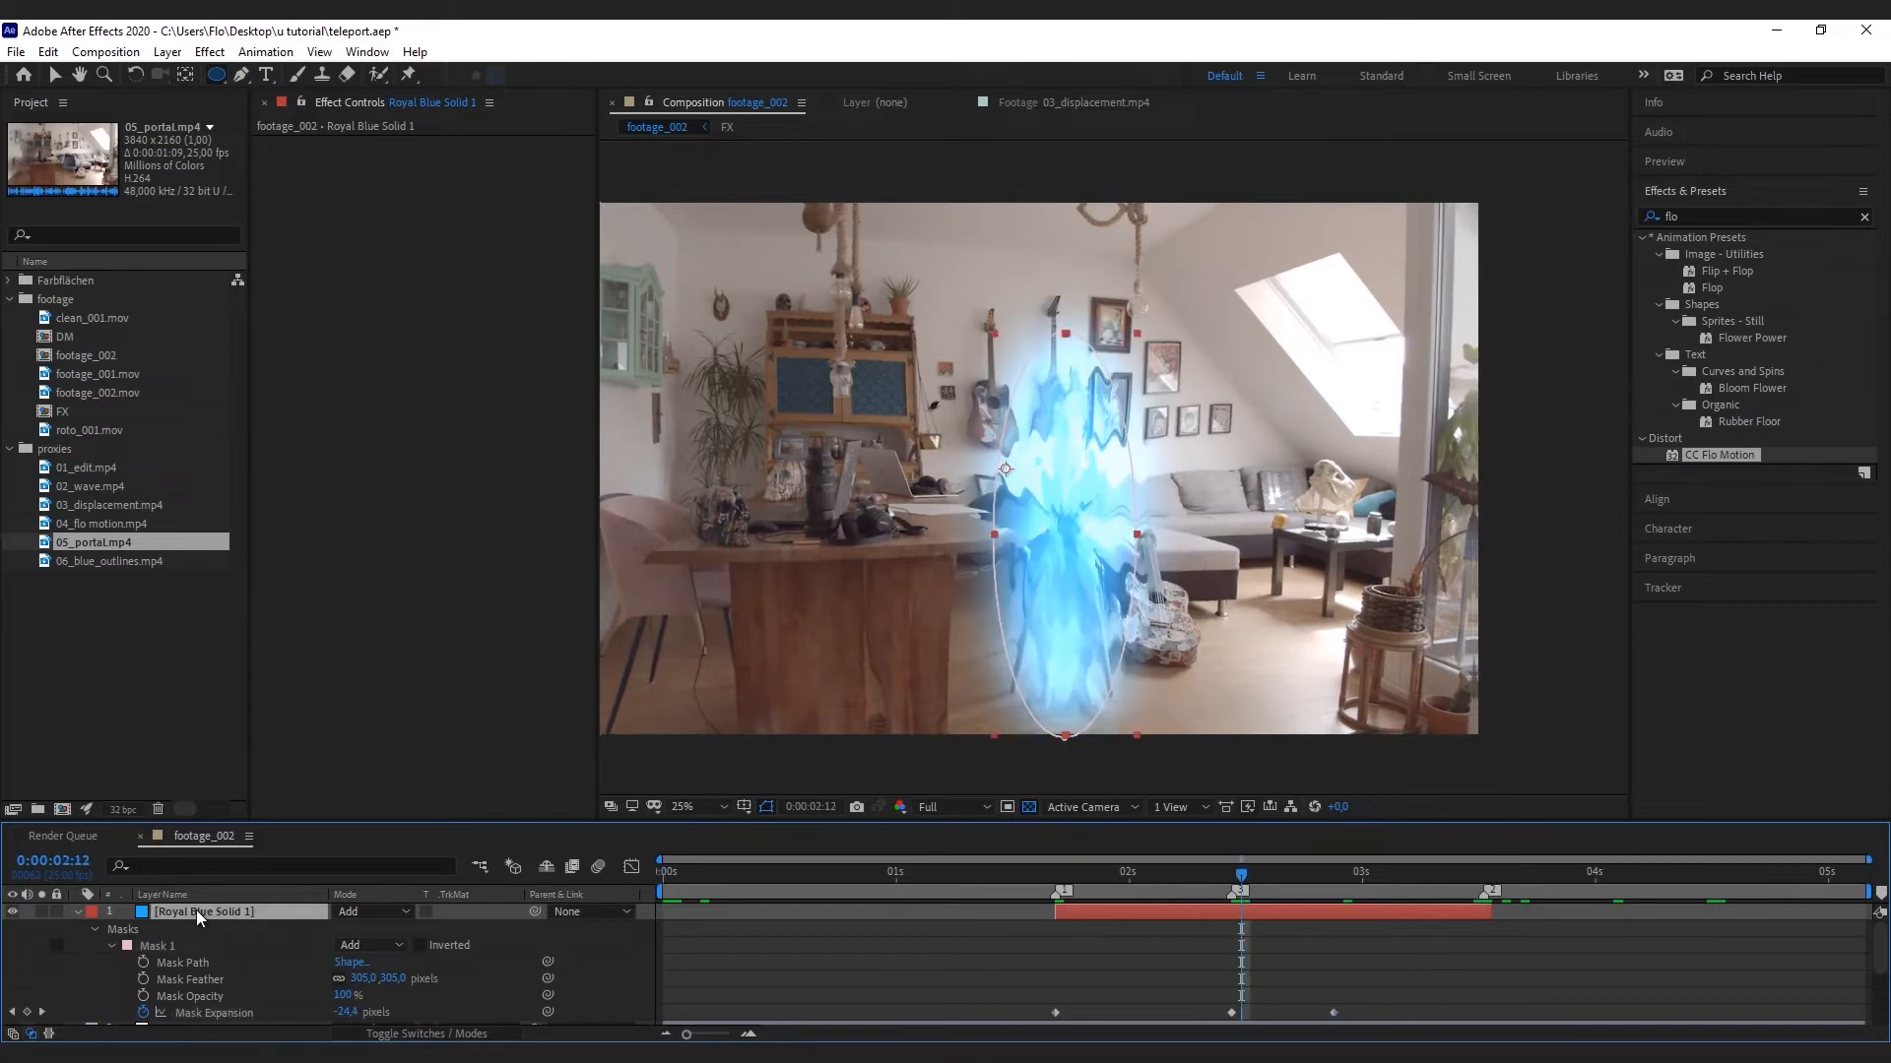
key(Return)
text(portal)
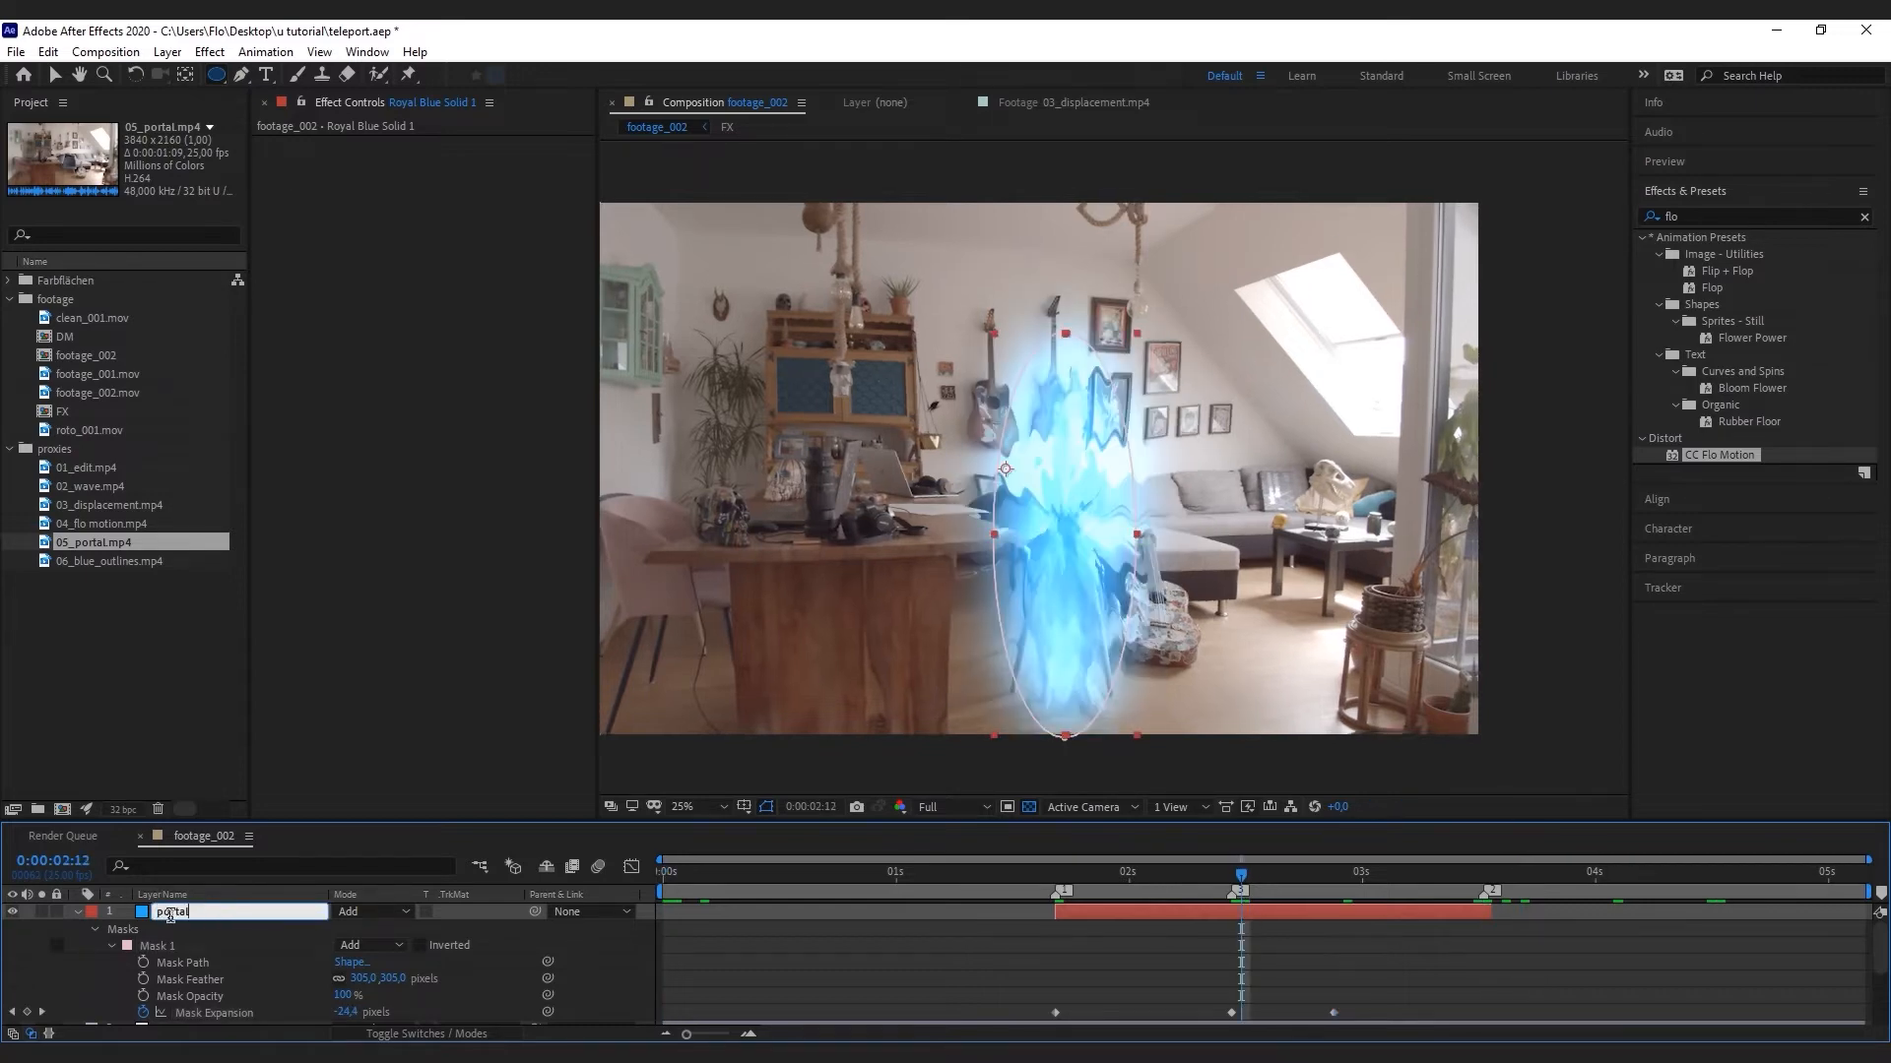
key(Return)
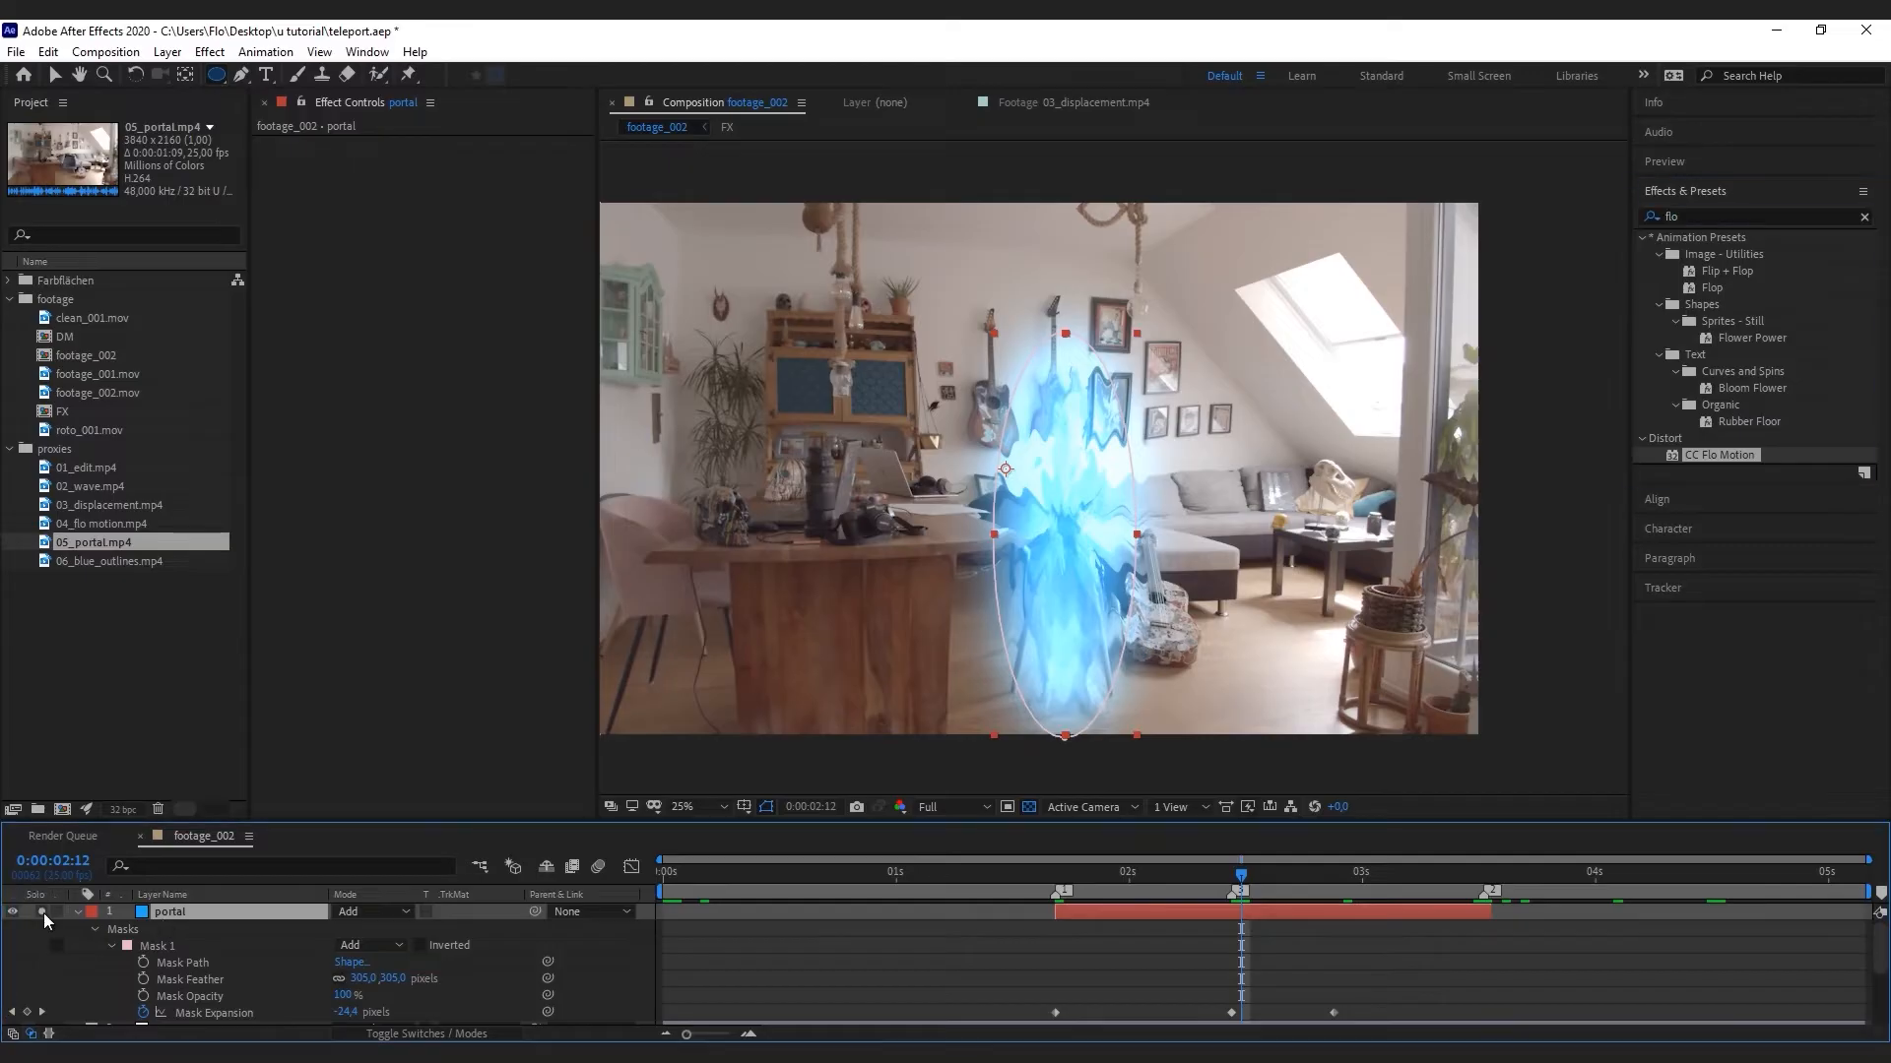
Isolate the portal layer on a plain black background and set its blending mode to Normal
click(43, 912)
click(403, 911)
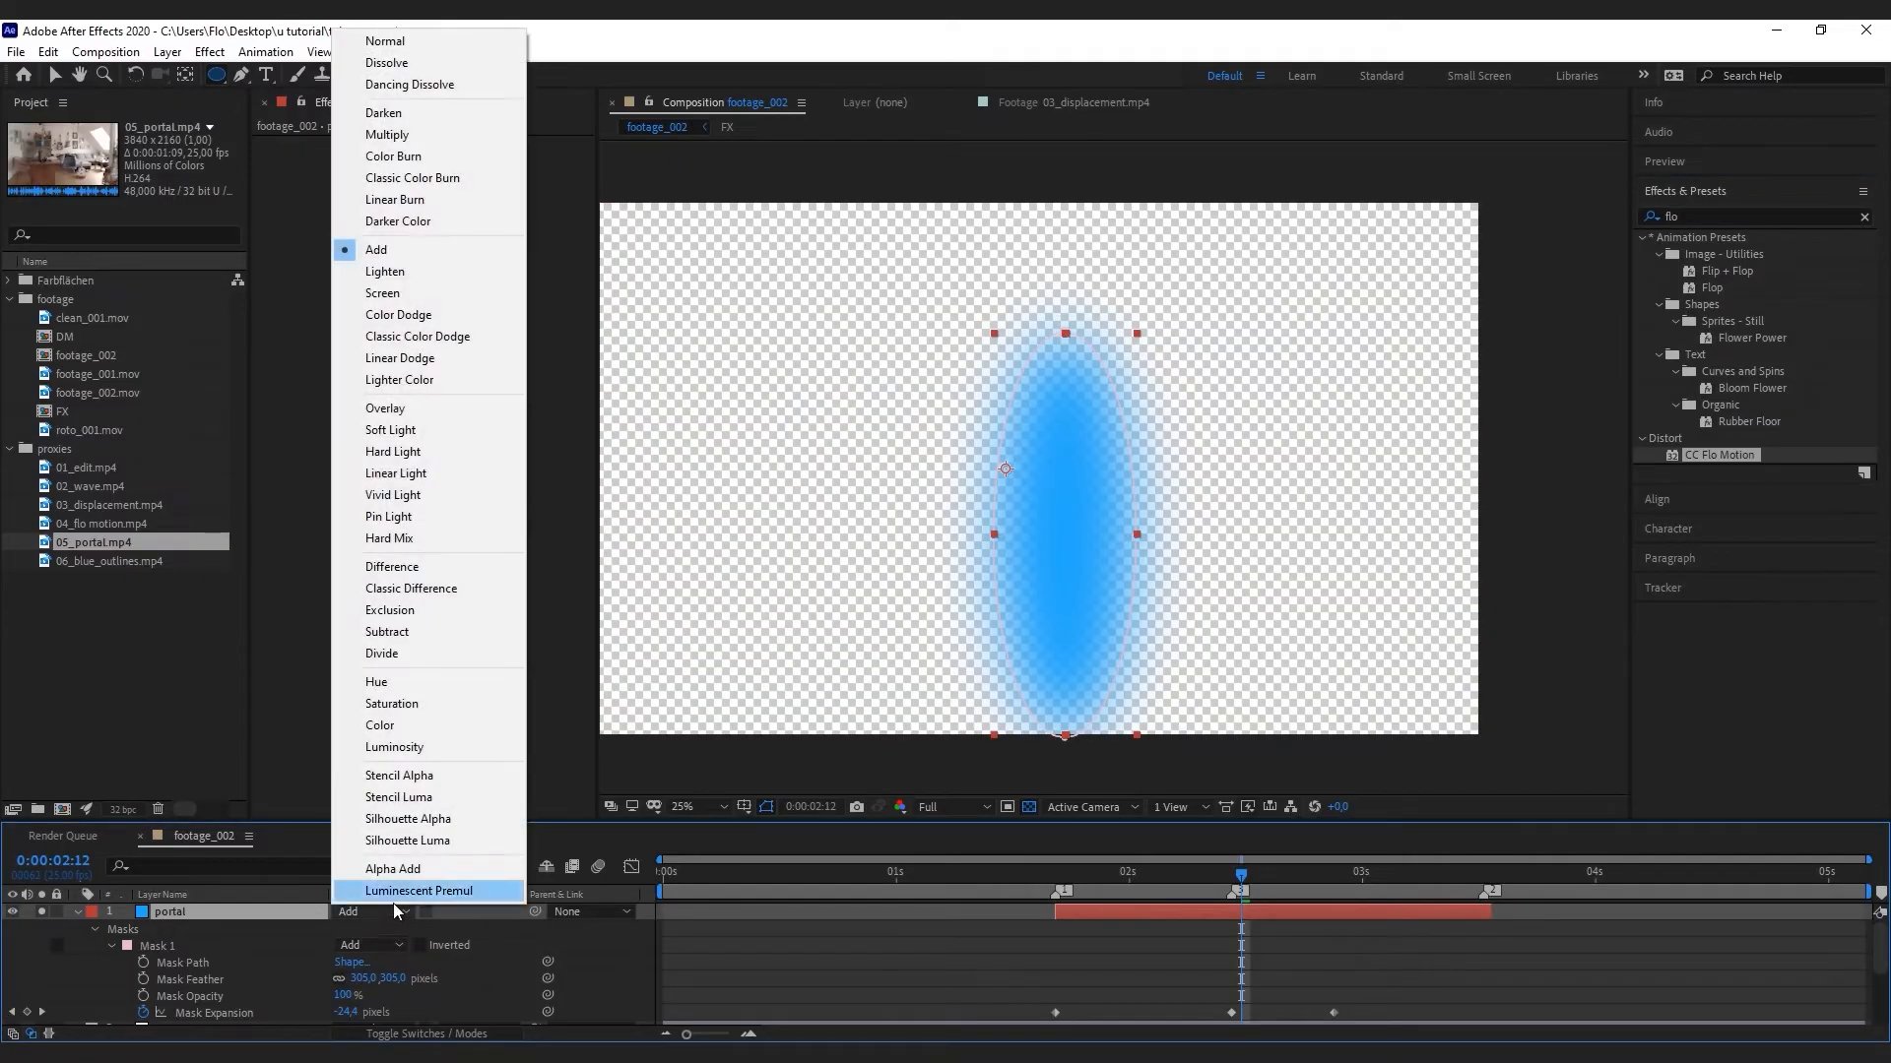
click(451, 45)
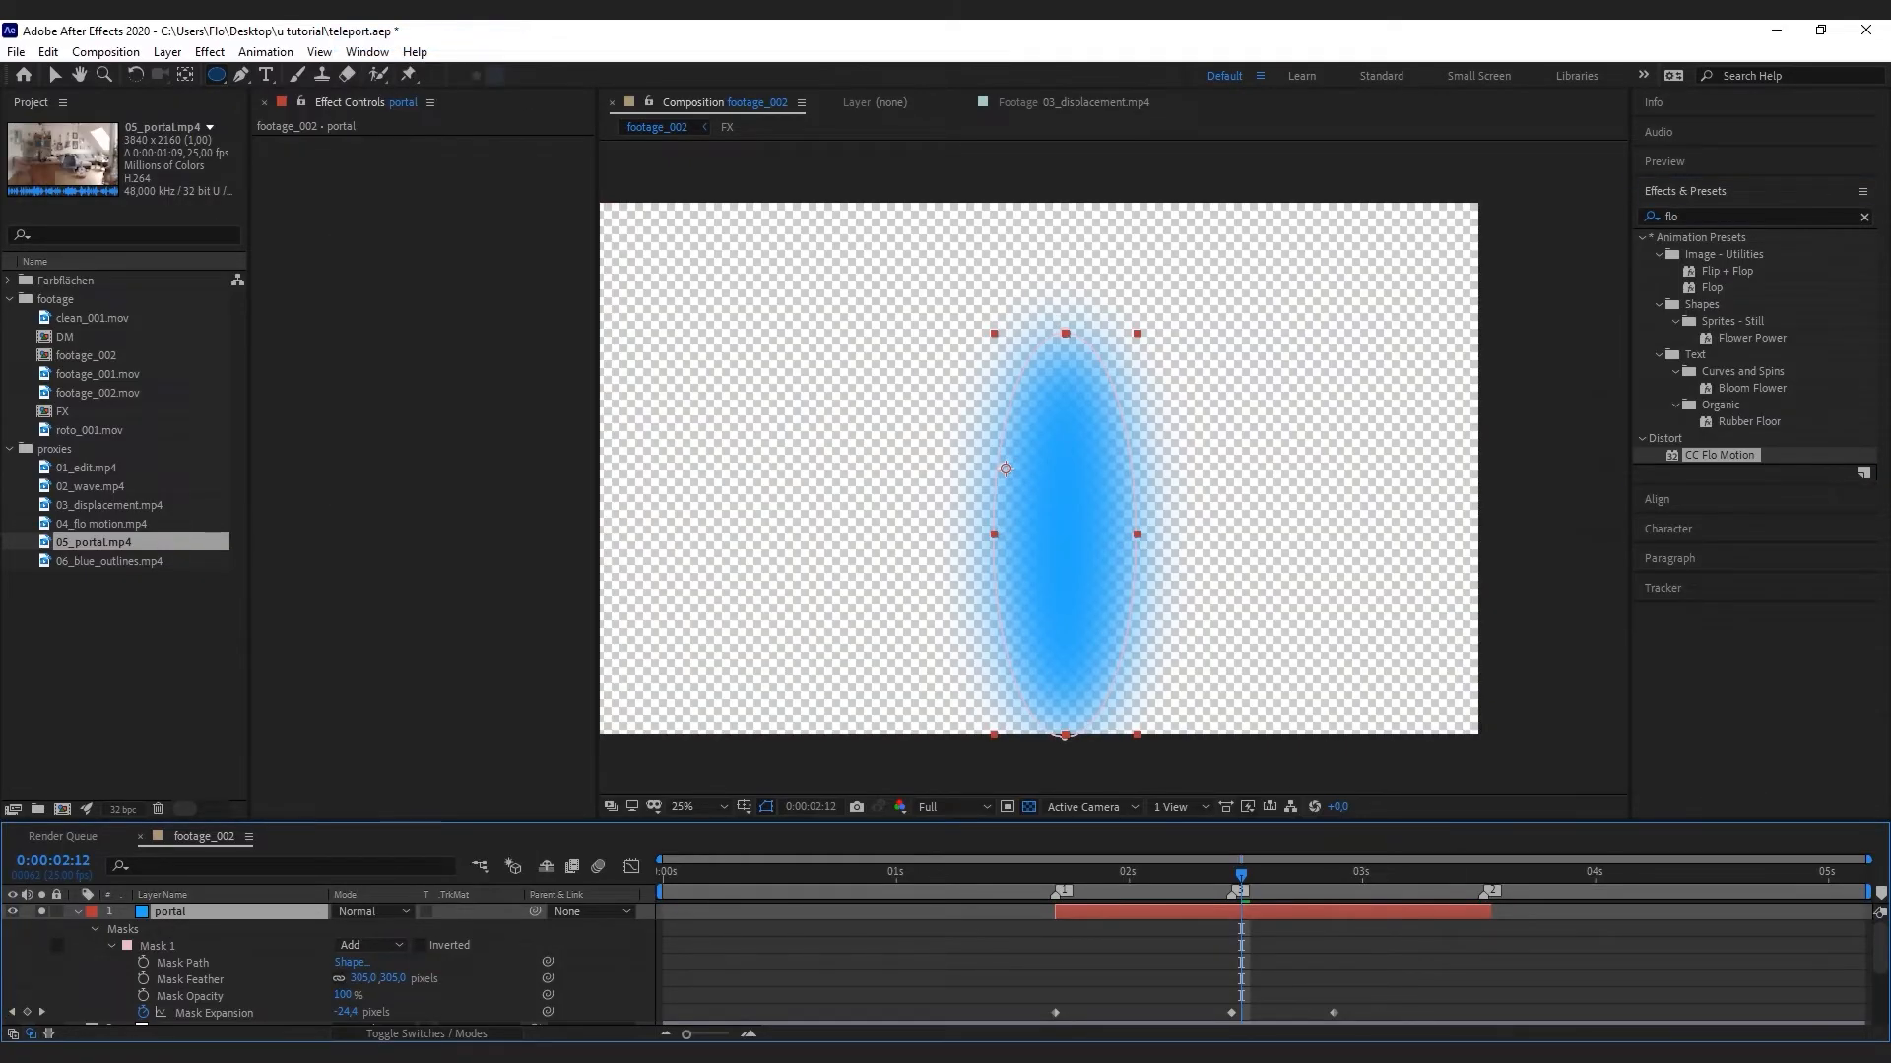
click(1030, 808)
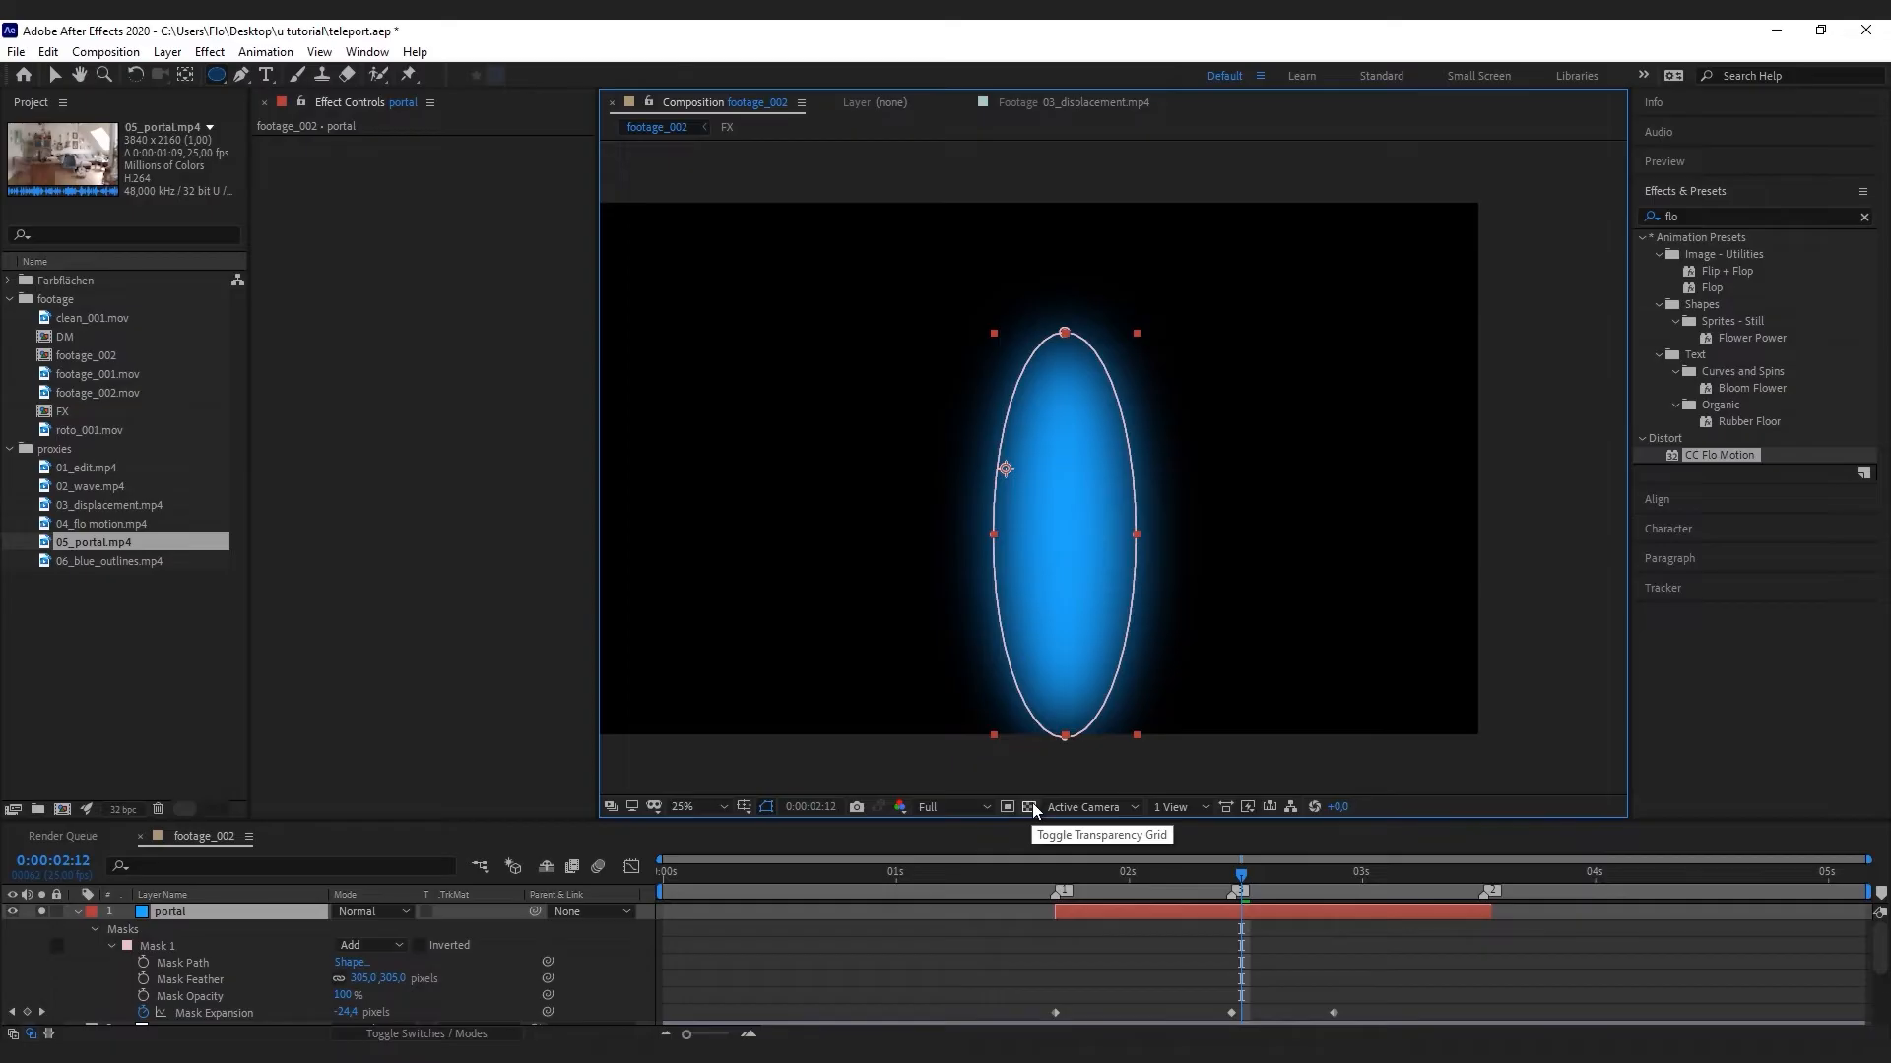
Apply the Fractal Noise effect to the portal layer and set its fractal type to Smeary
double_click(1709, 216)
text(f)
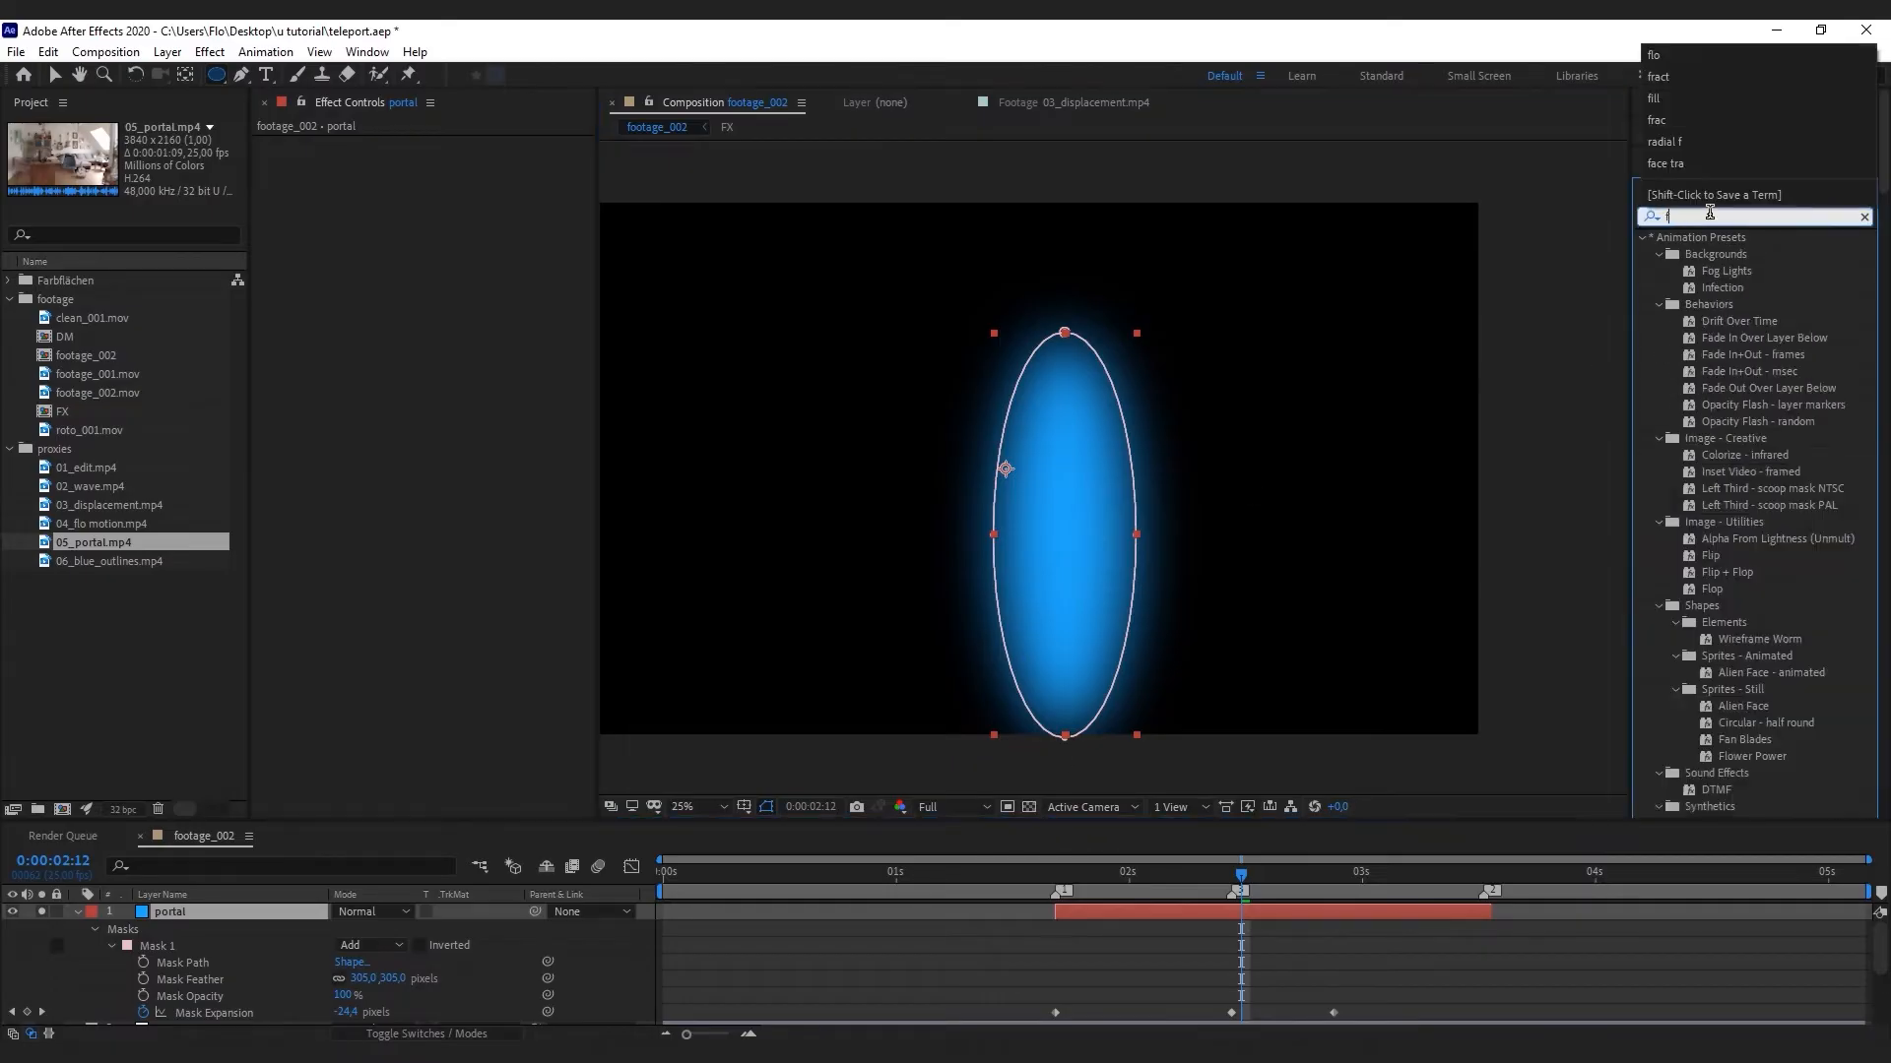
text(ractal)
drag(1734, 321, 516, 157)
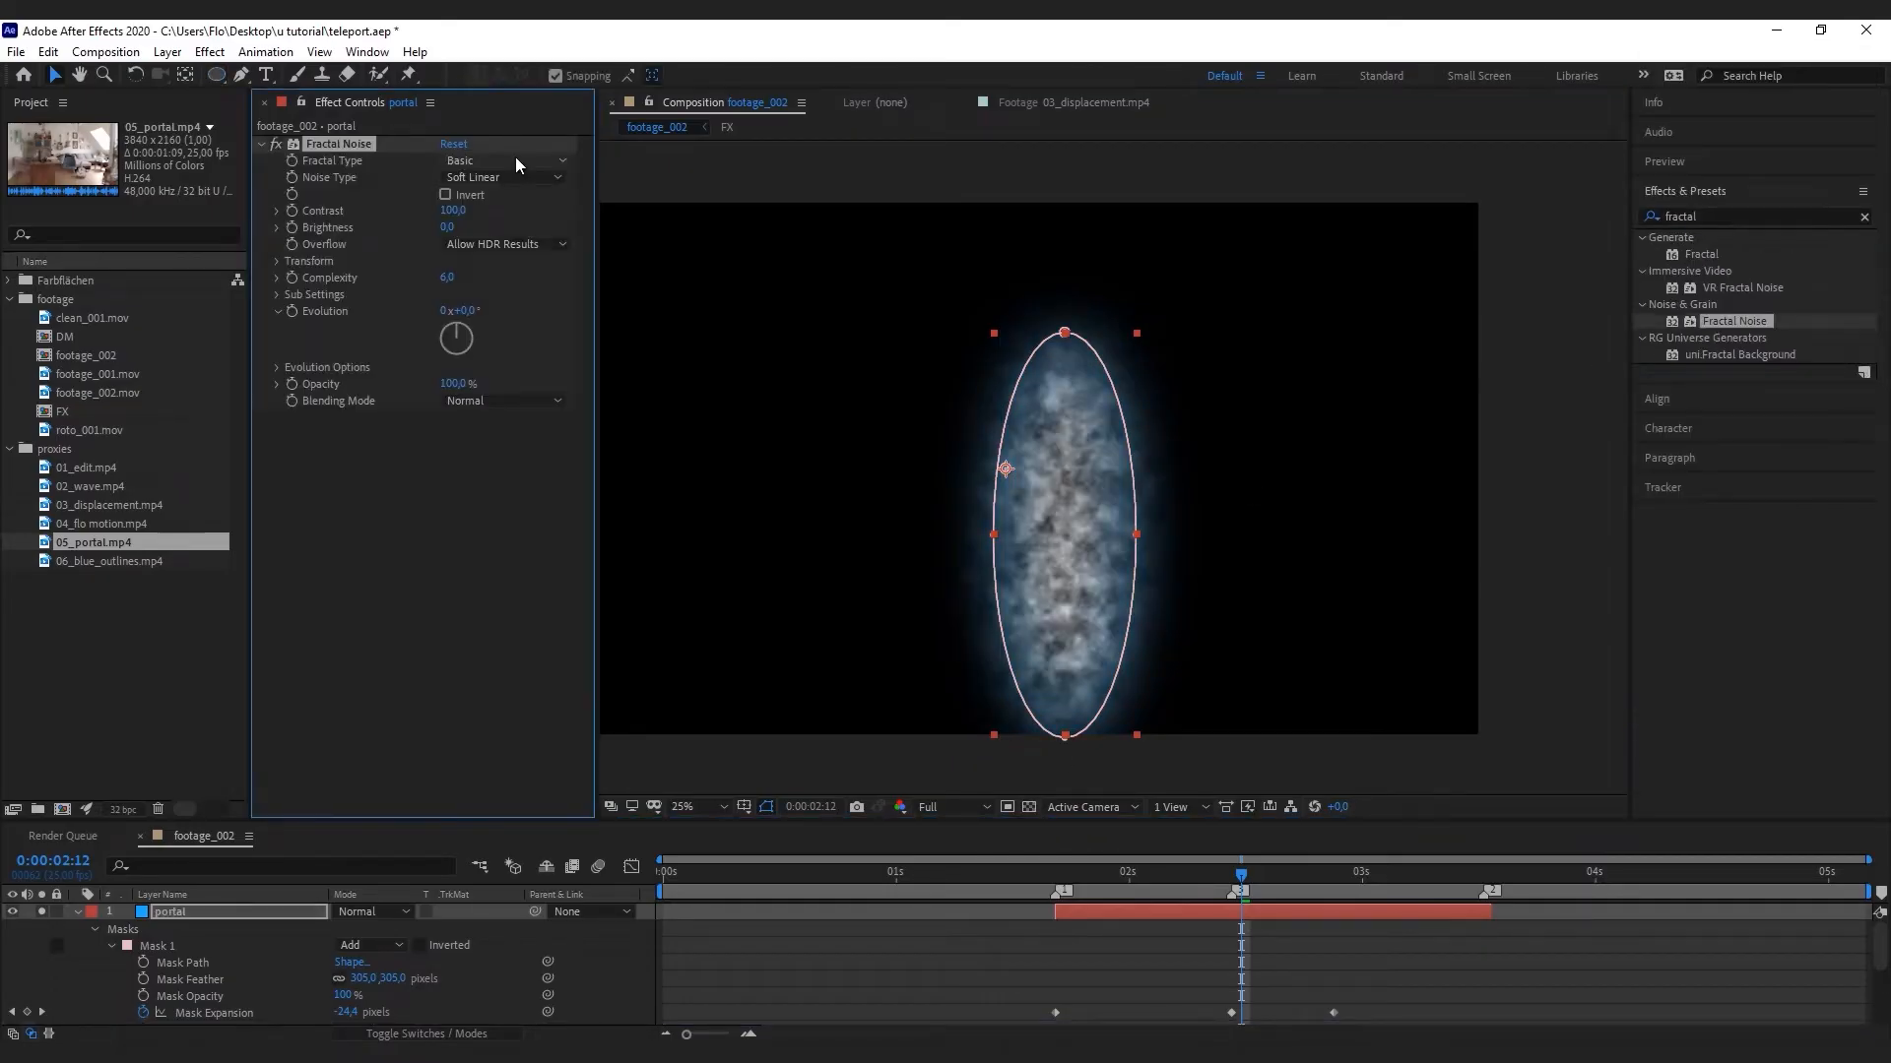
click(516, 158)
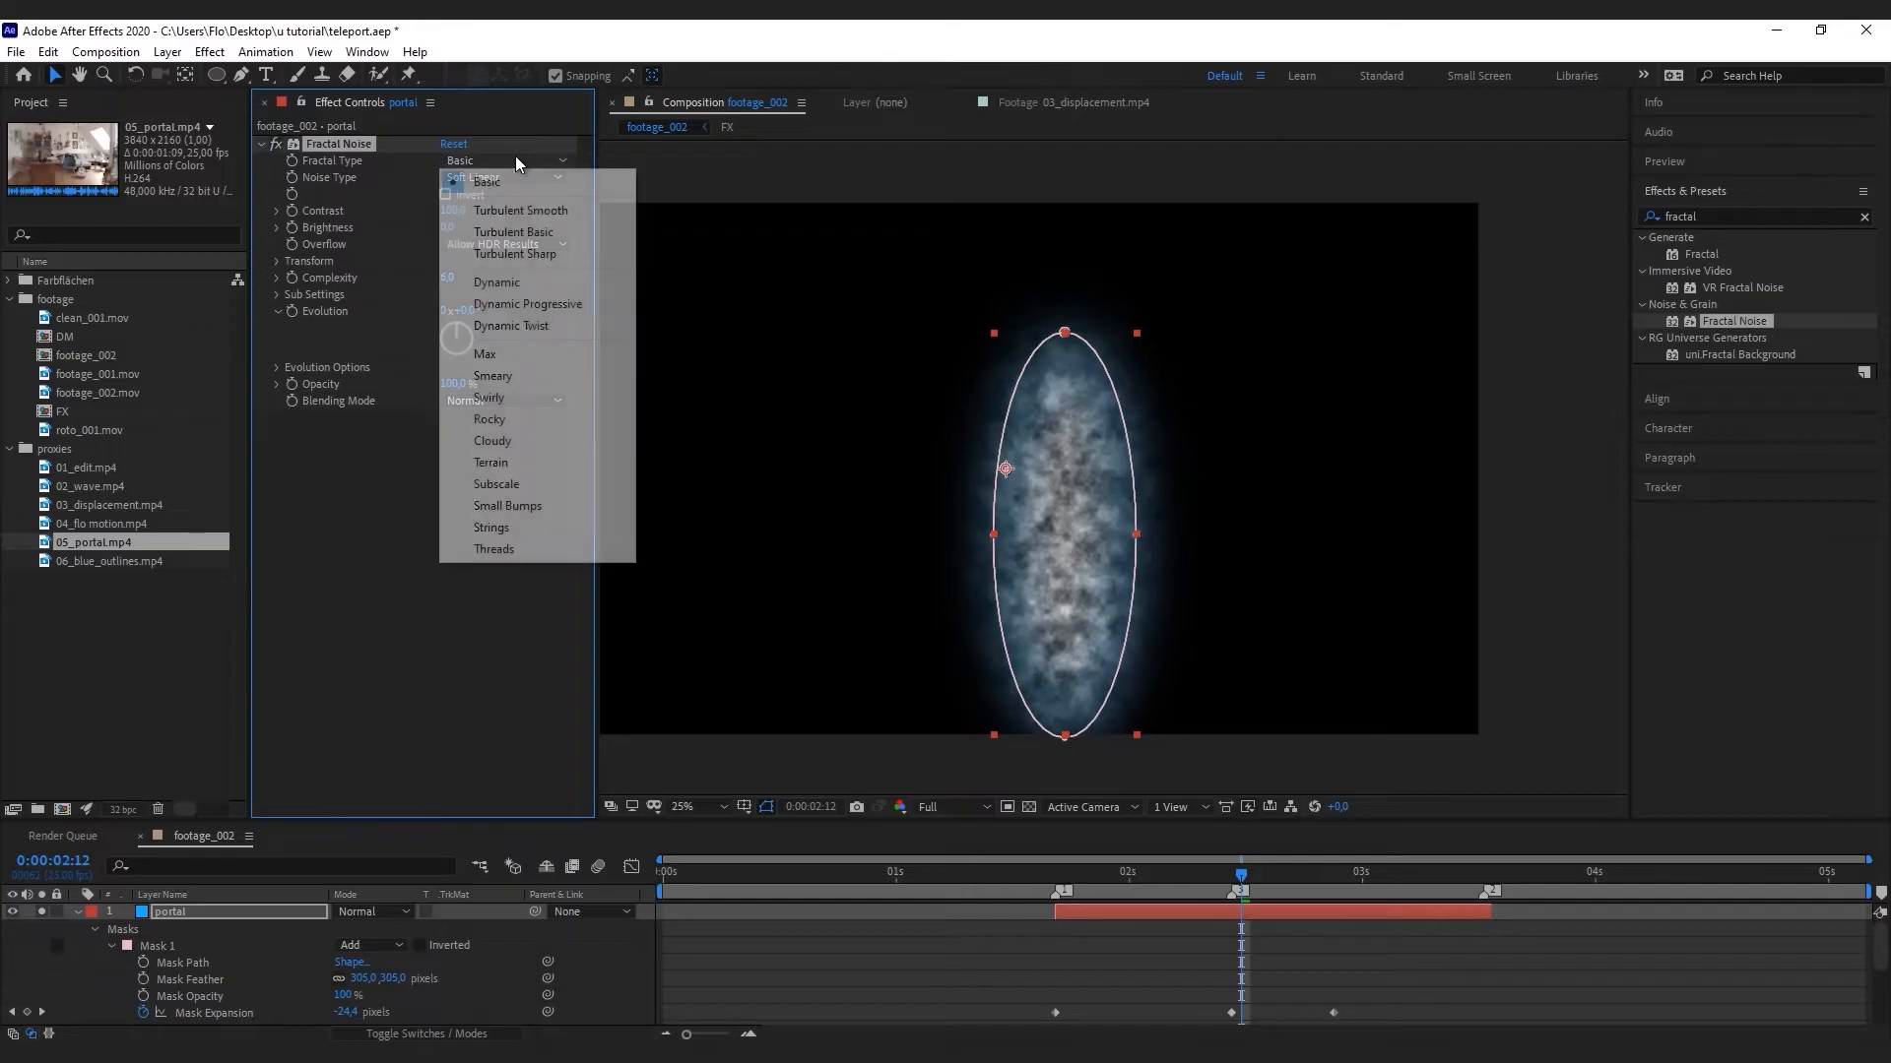
click(510, 389)
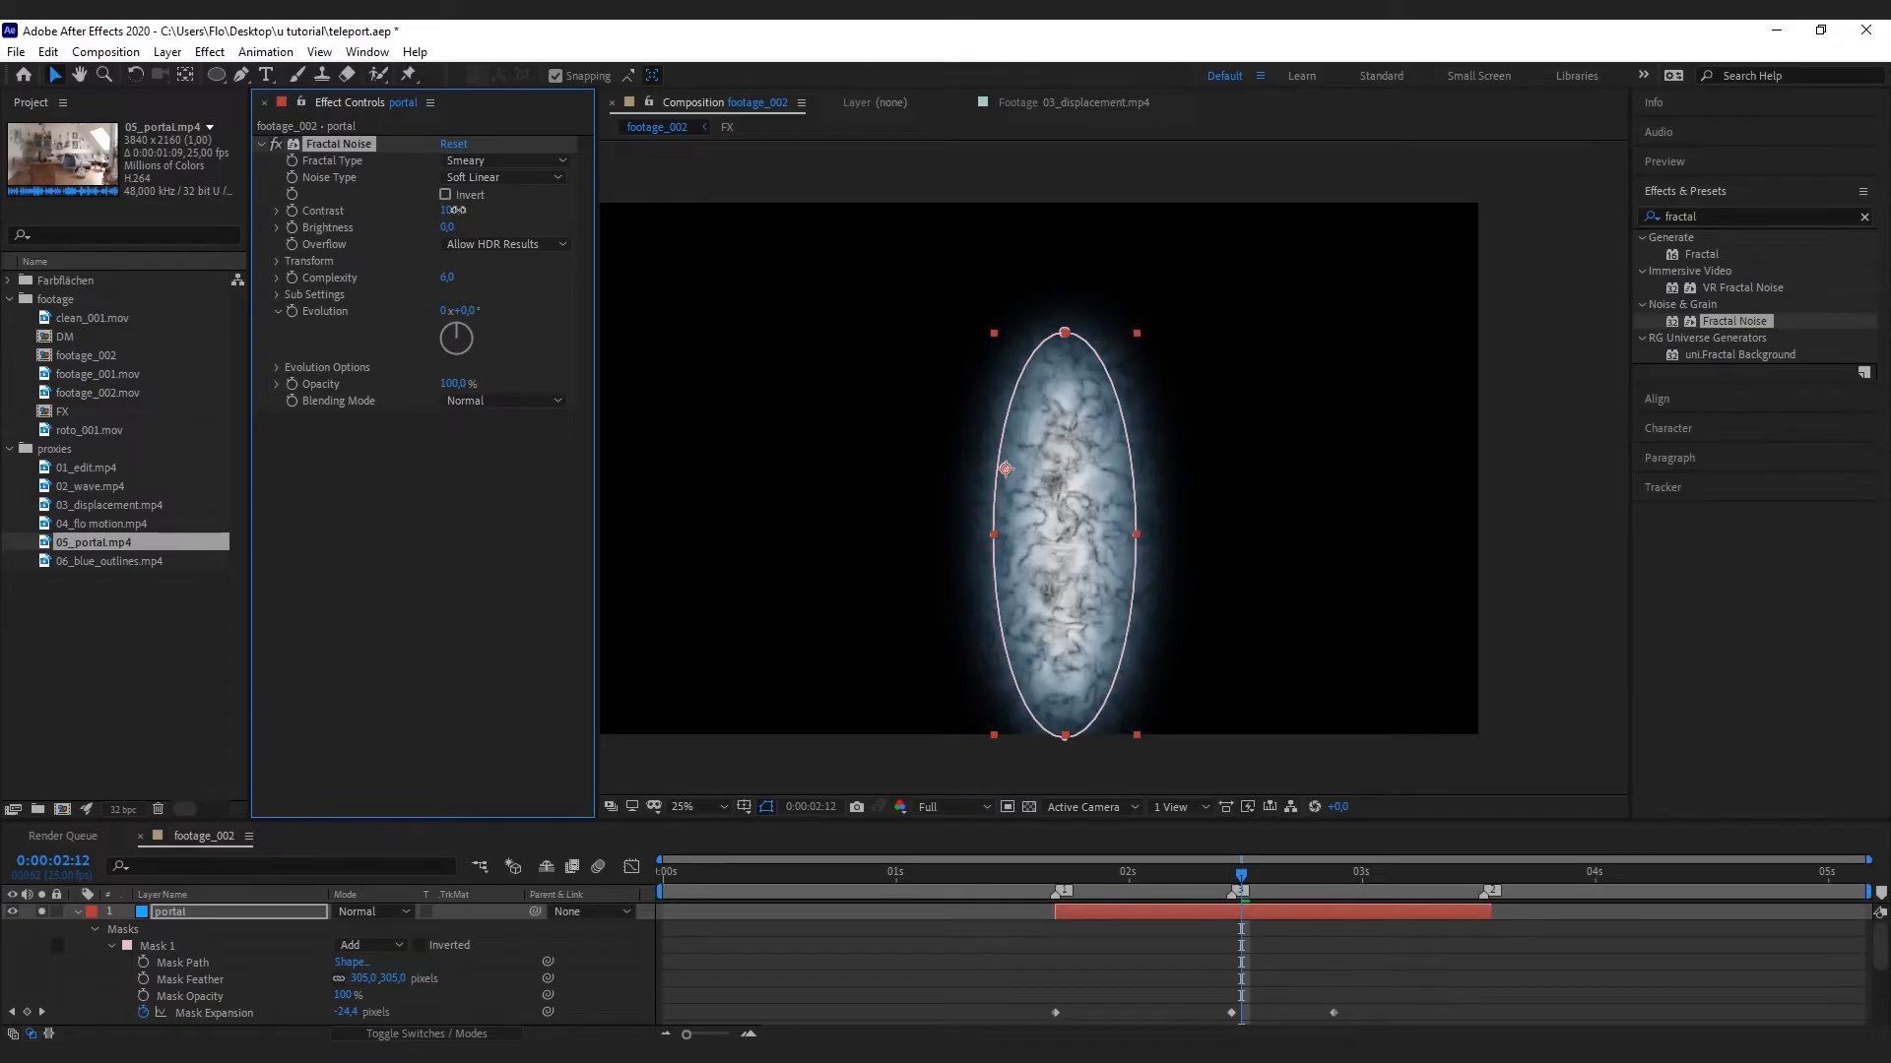
Set the Fractal Noise contrast to 158, its scale height to 180 without uniform scaling, and its blending mode to Lighten
drag(455, 209, 513, 209)
click(277, 261)
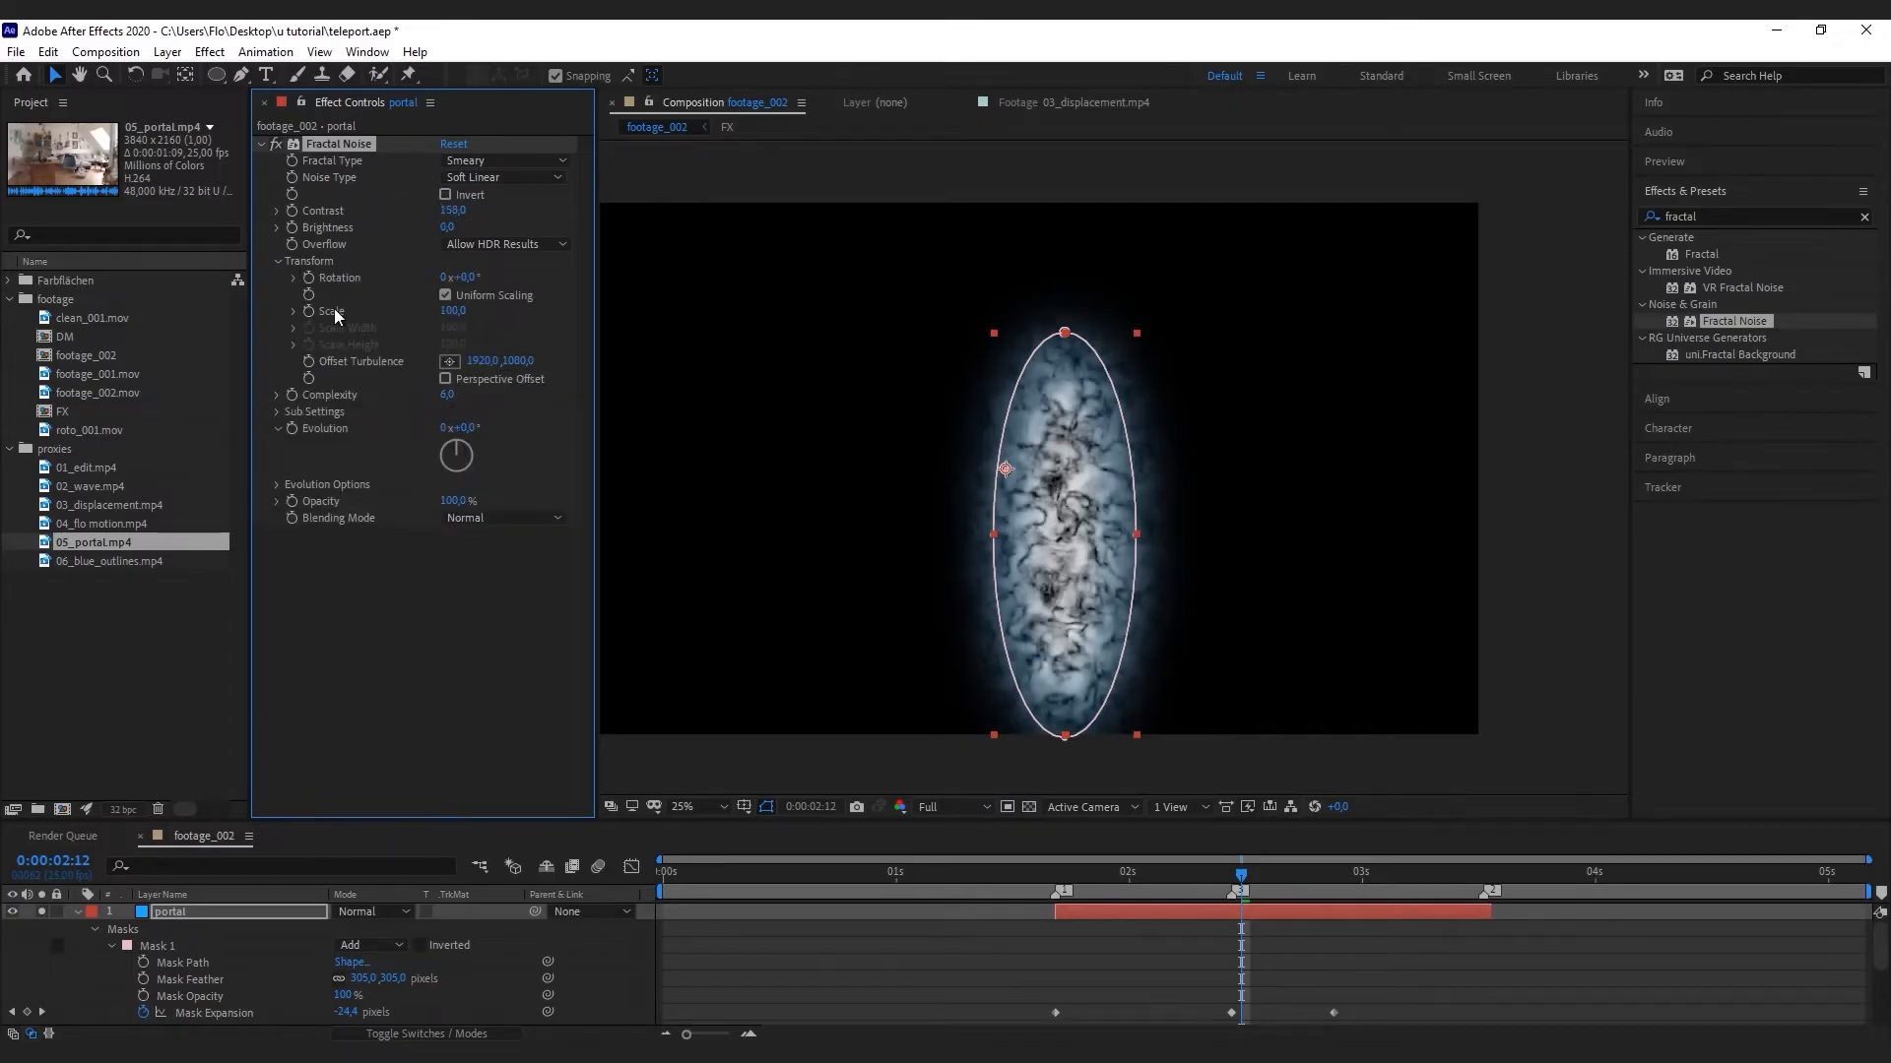
click(445, 296)
drag(454, 374, 533, 375)
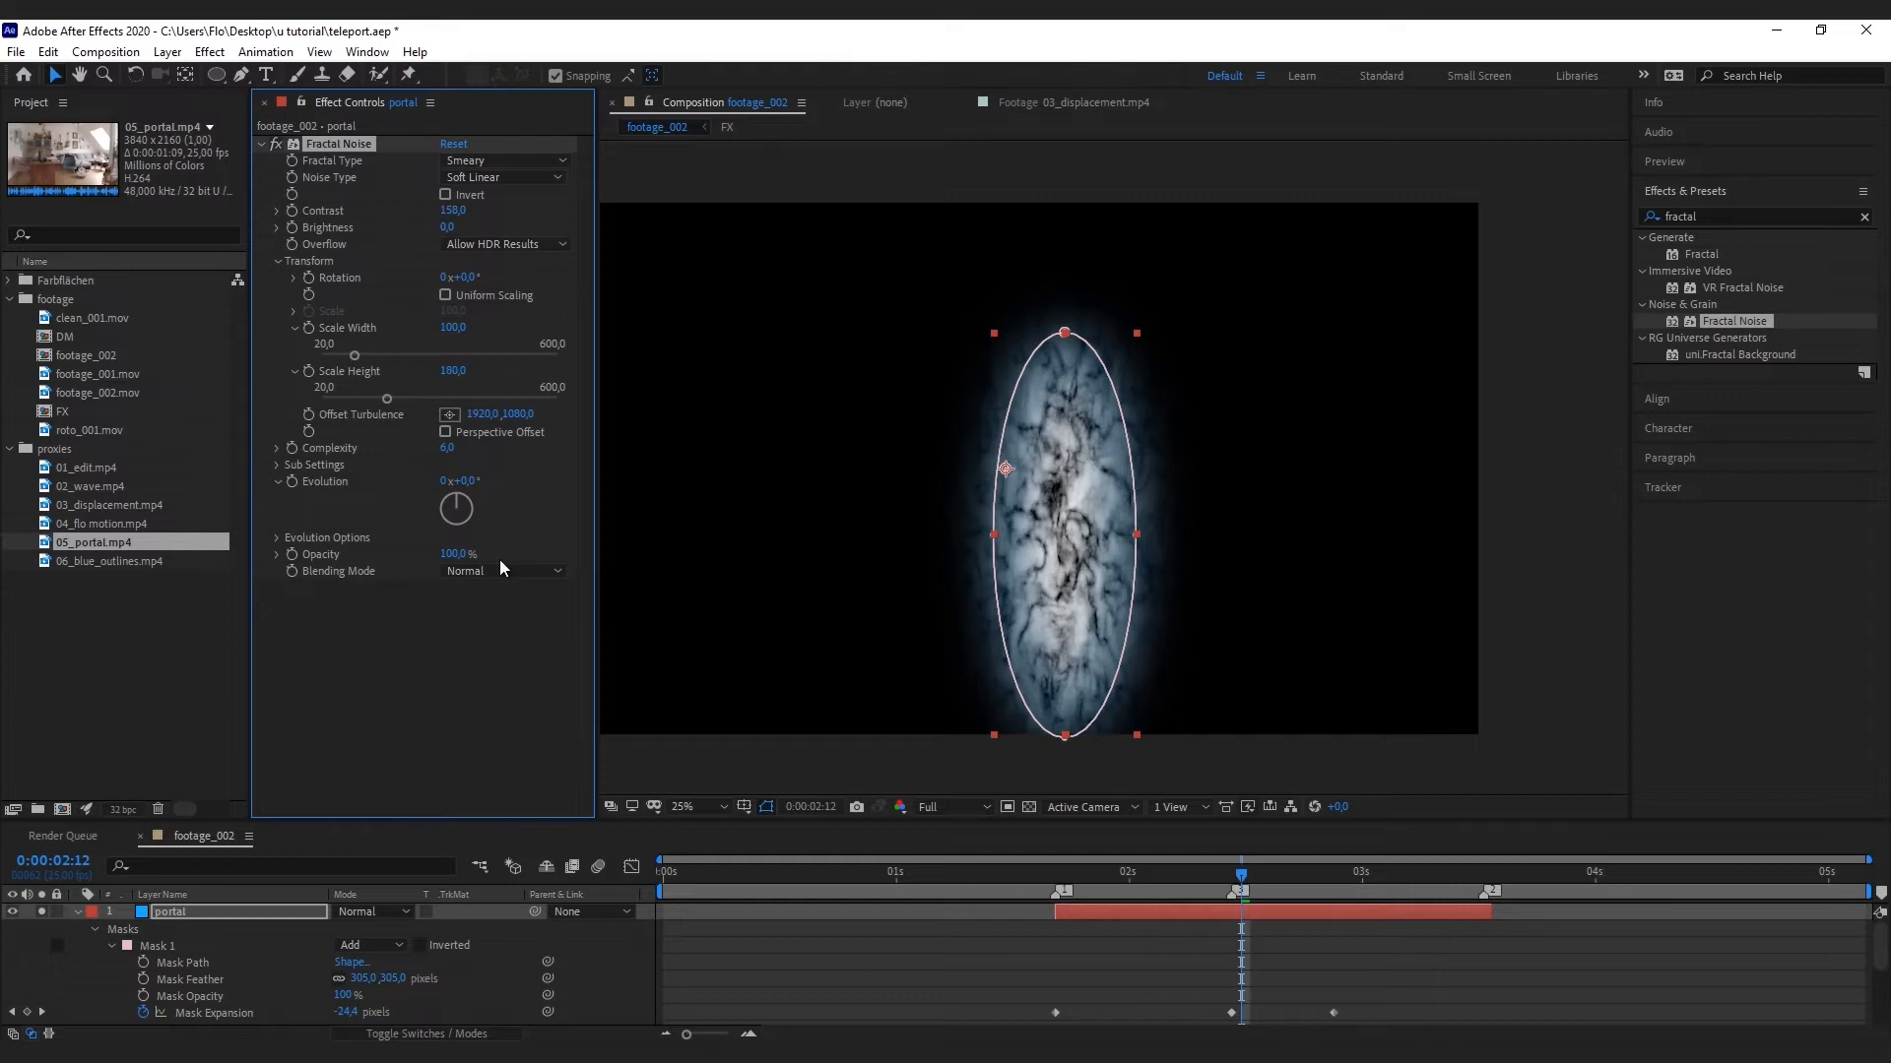
click(500, 571)
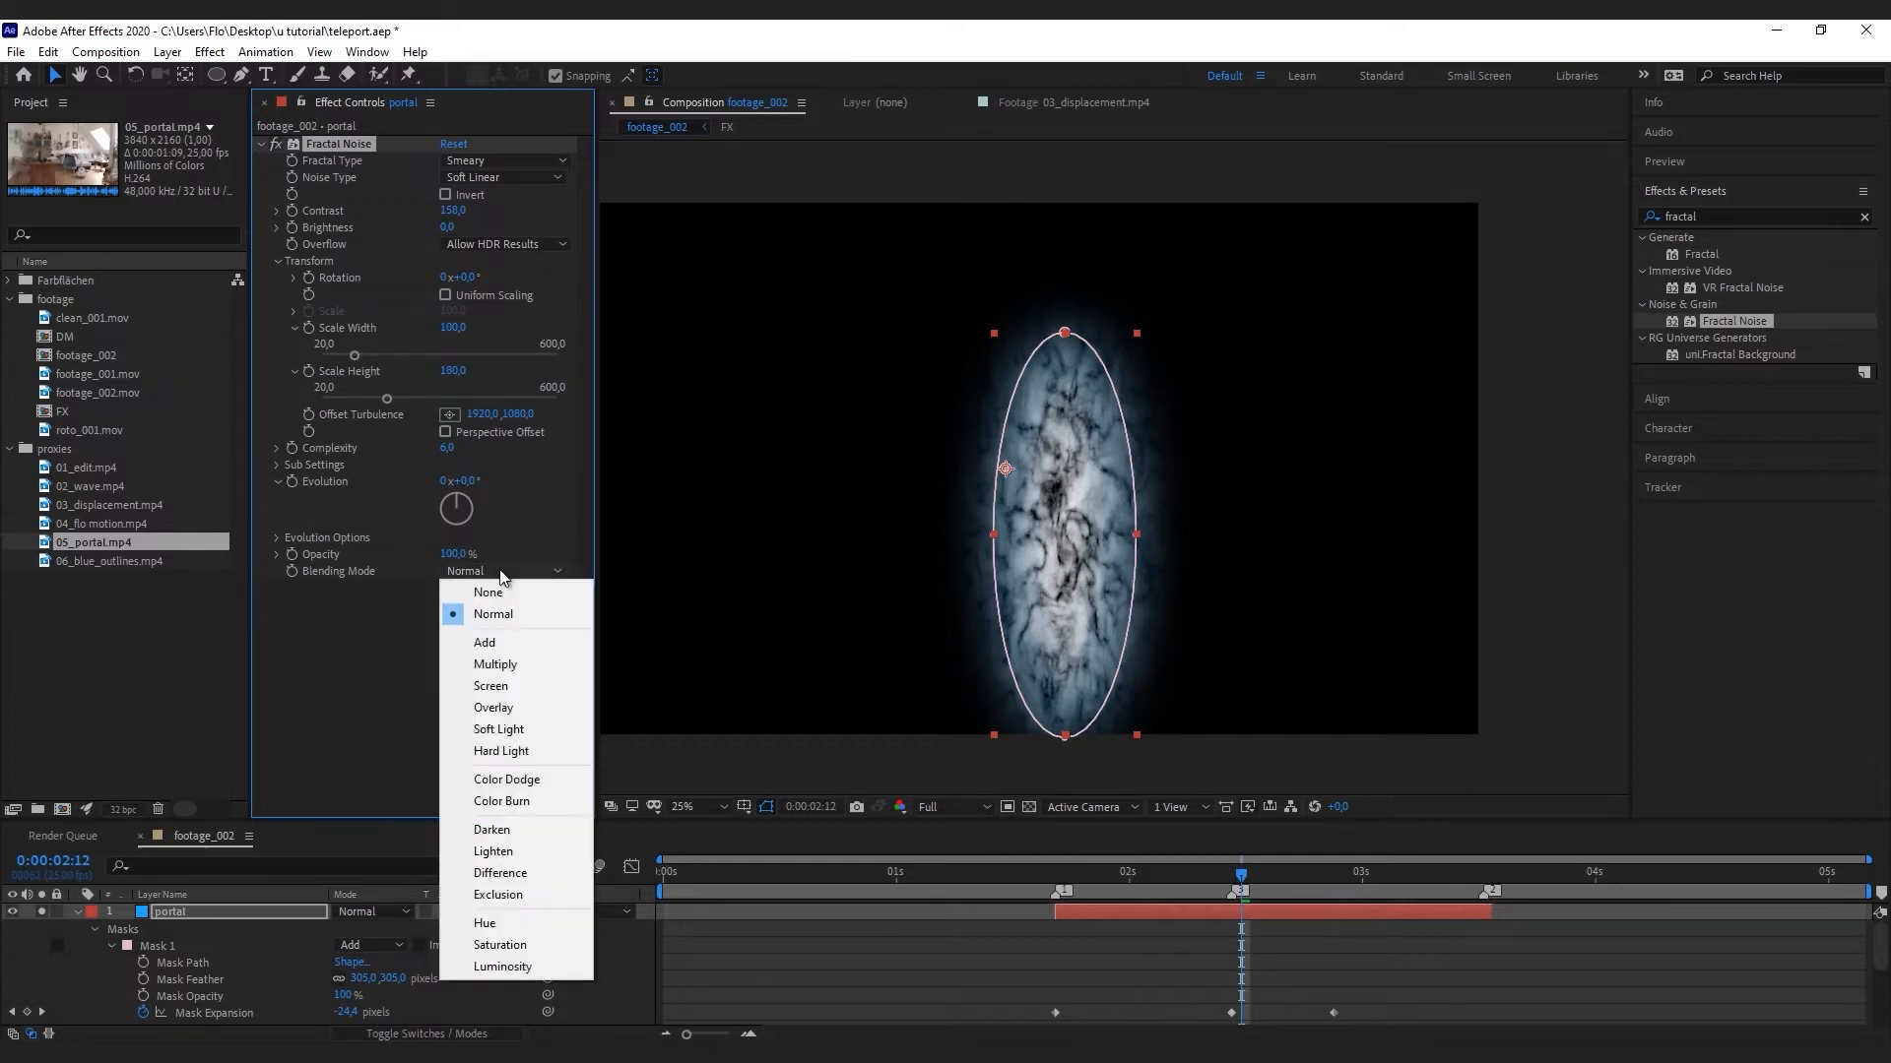
click(505, 853)
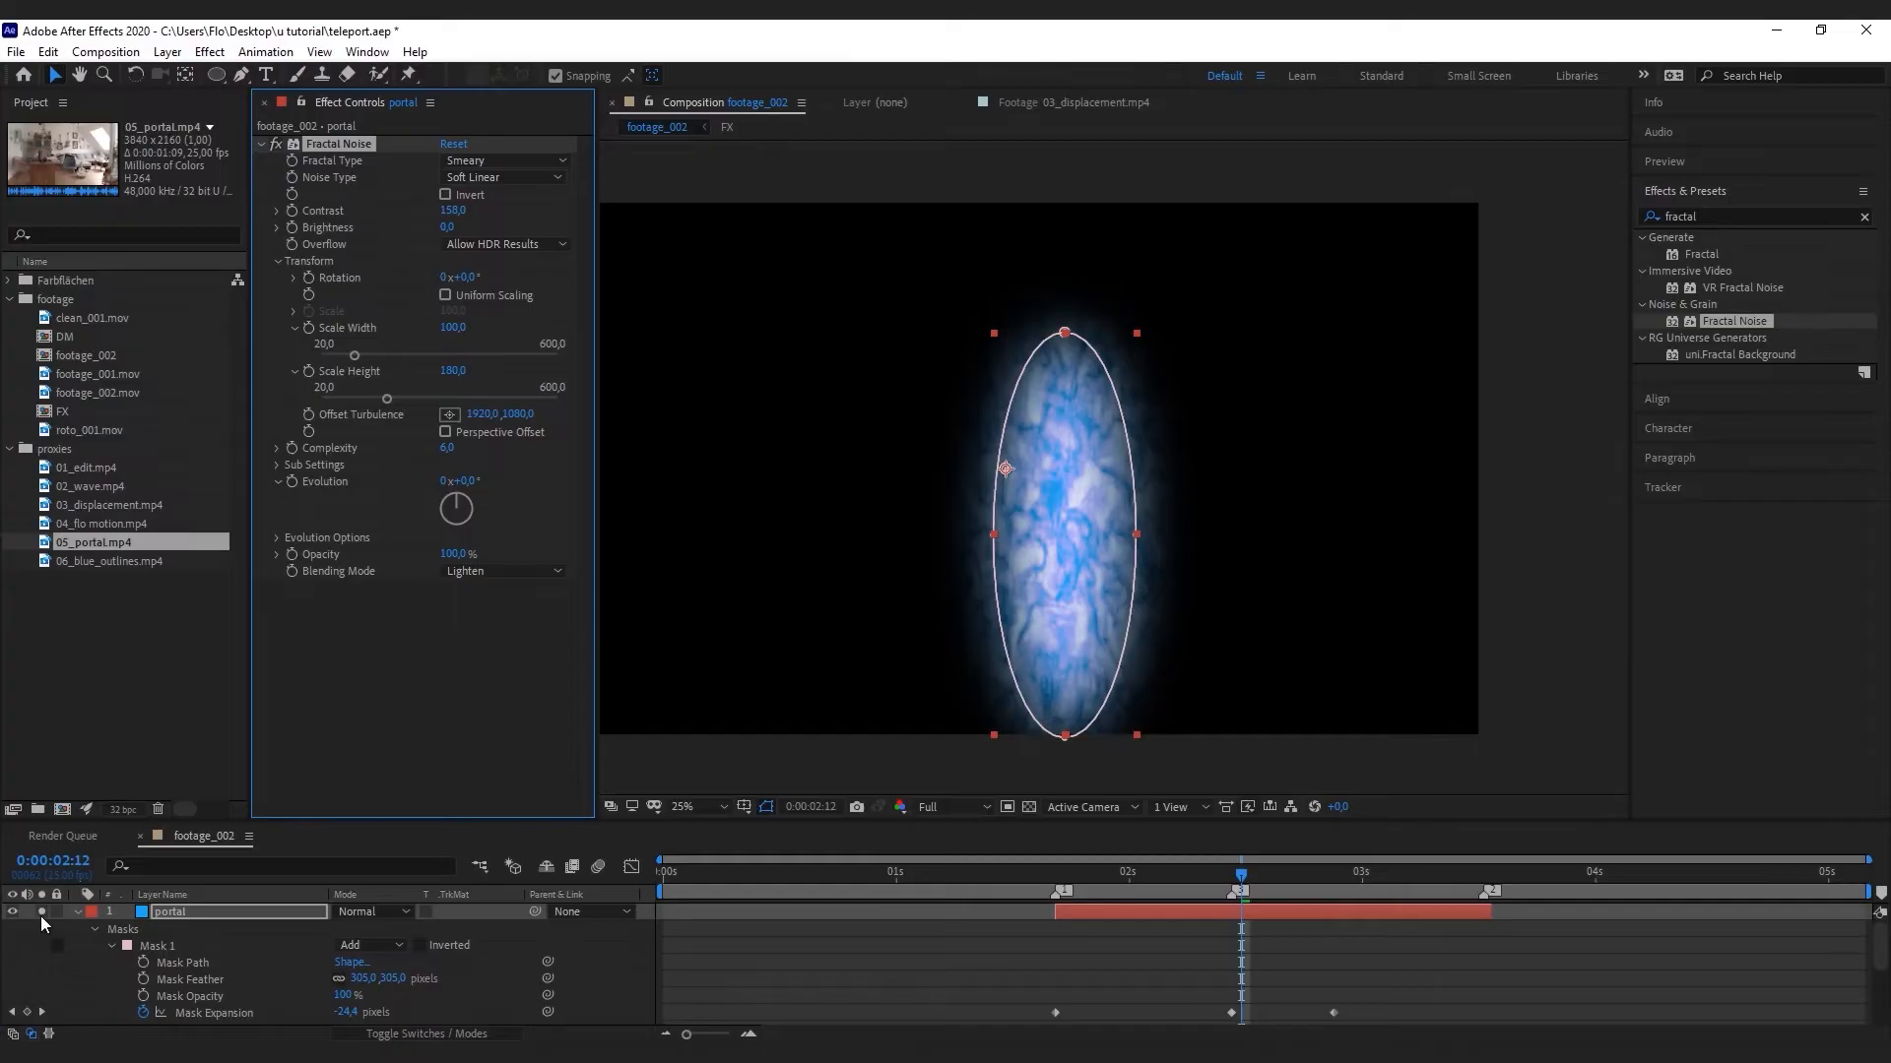
Set the portal layer's blending mode back to Add, compare the shot with and without it, and solo the layer again
click(39, 917)
click(380, 910)
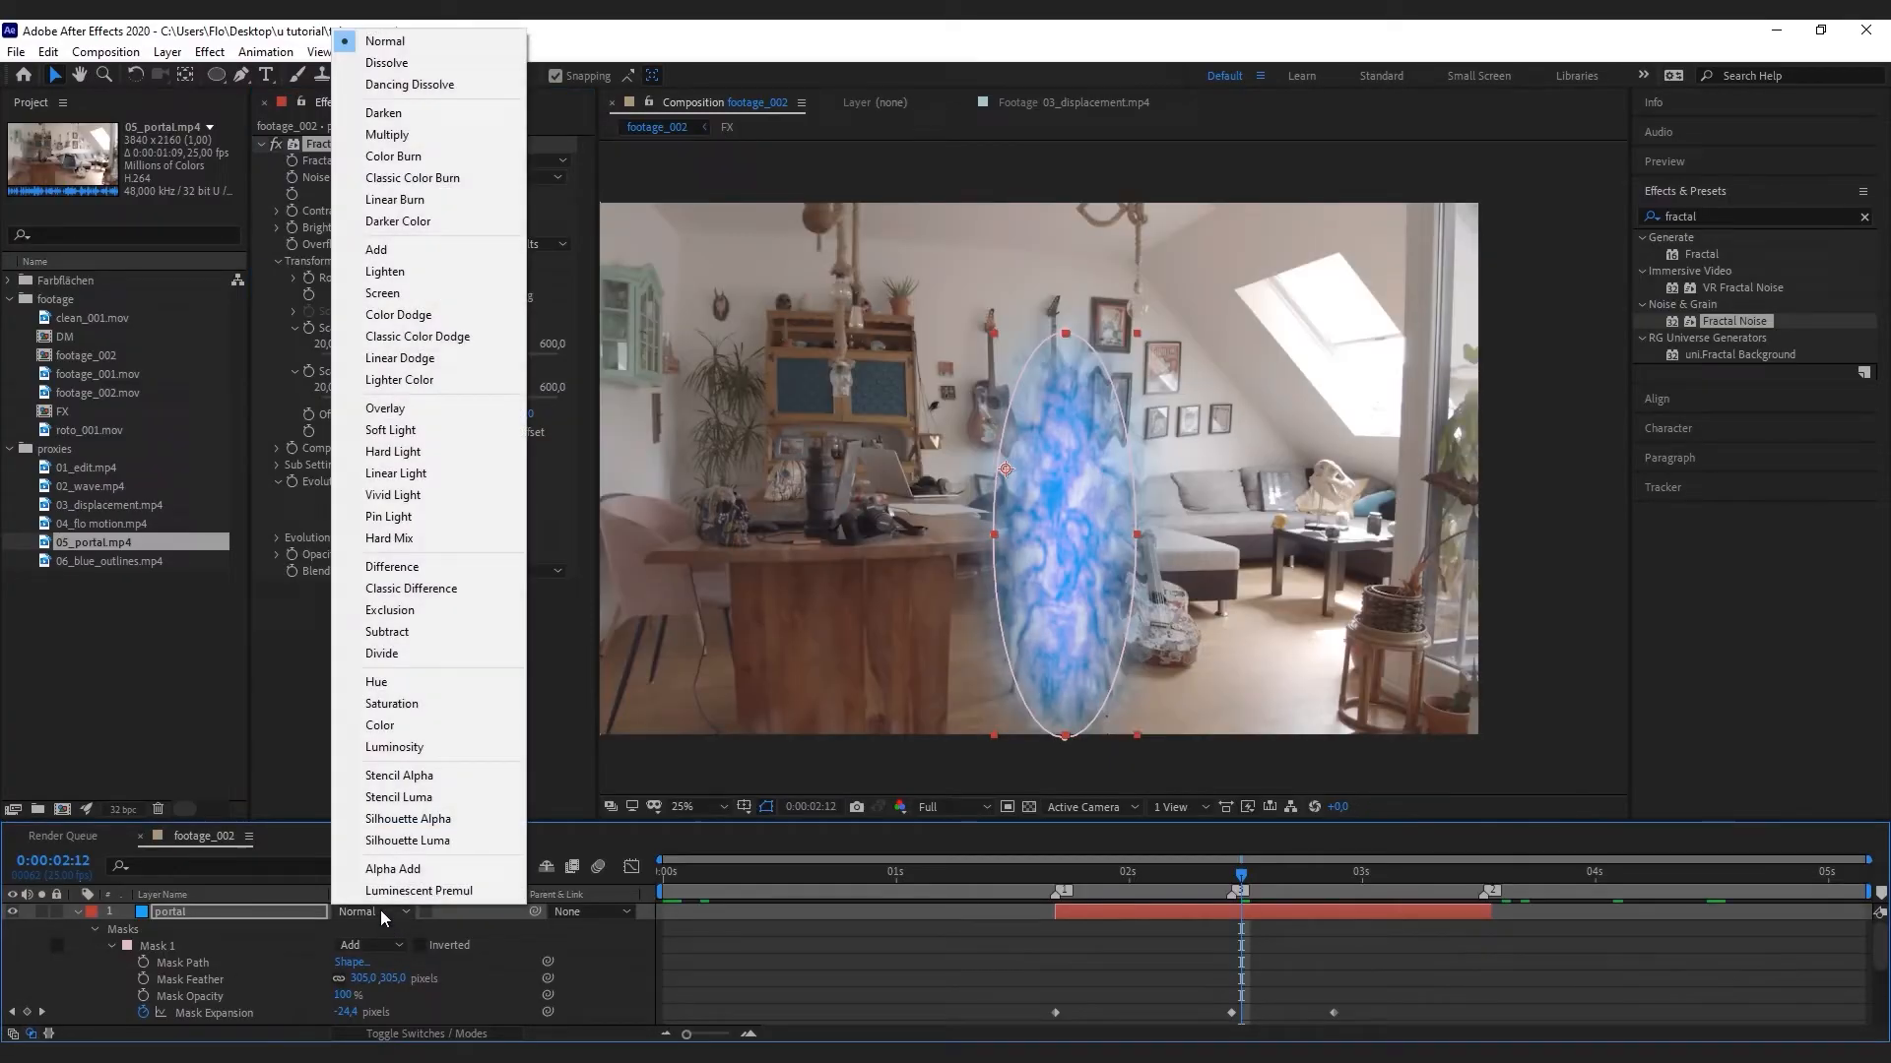
click(391, 243)
click(12, 911)
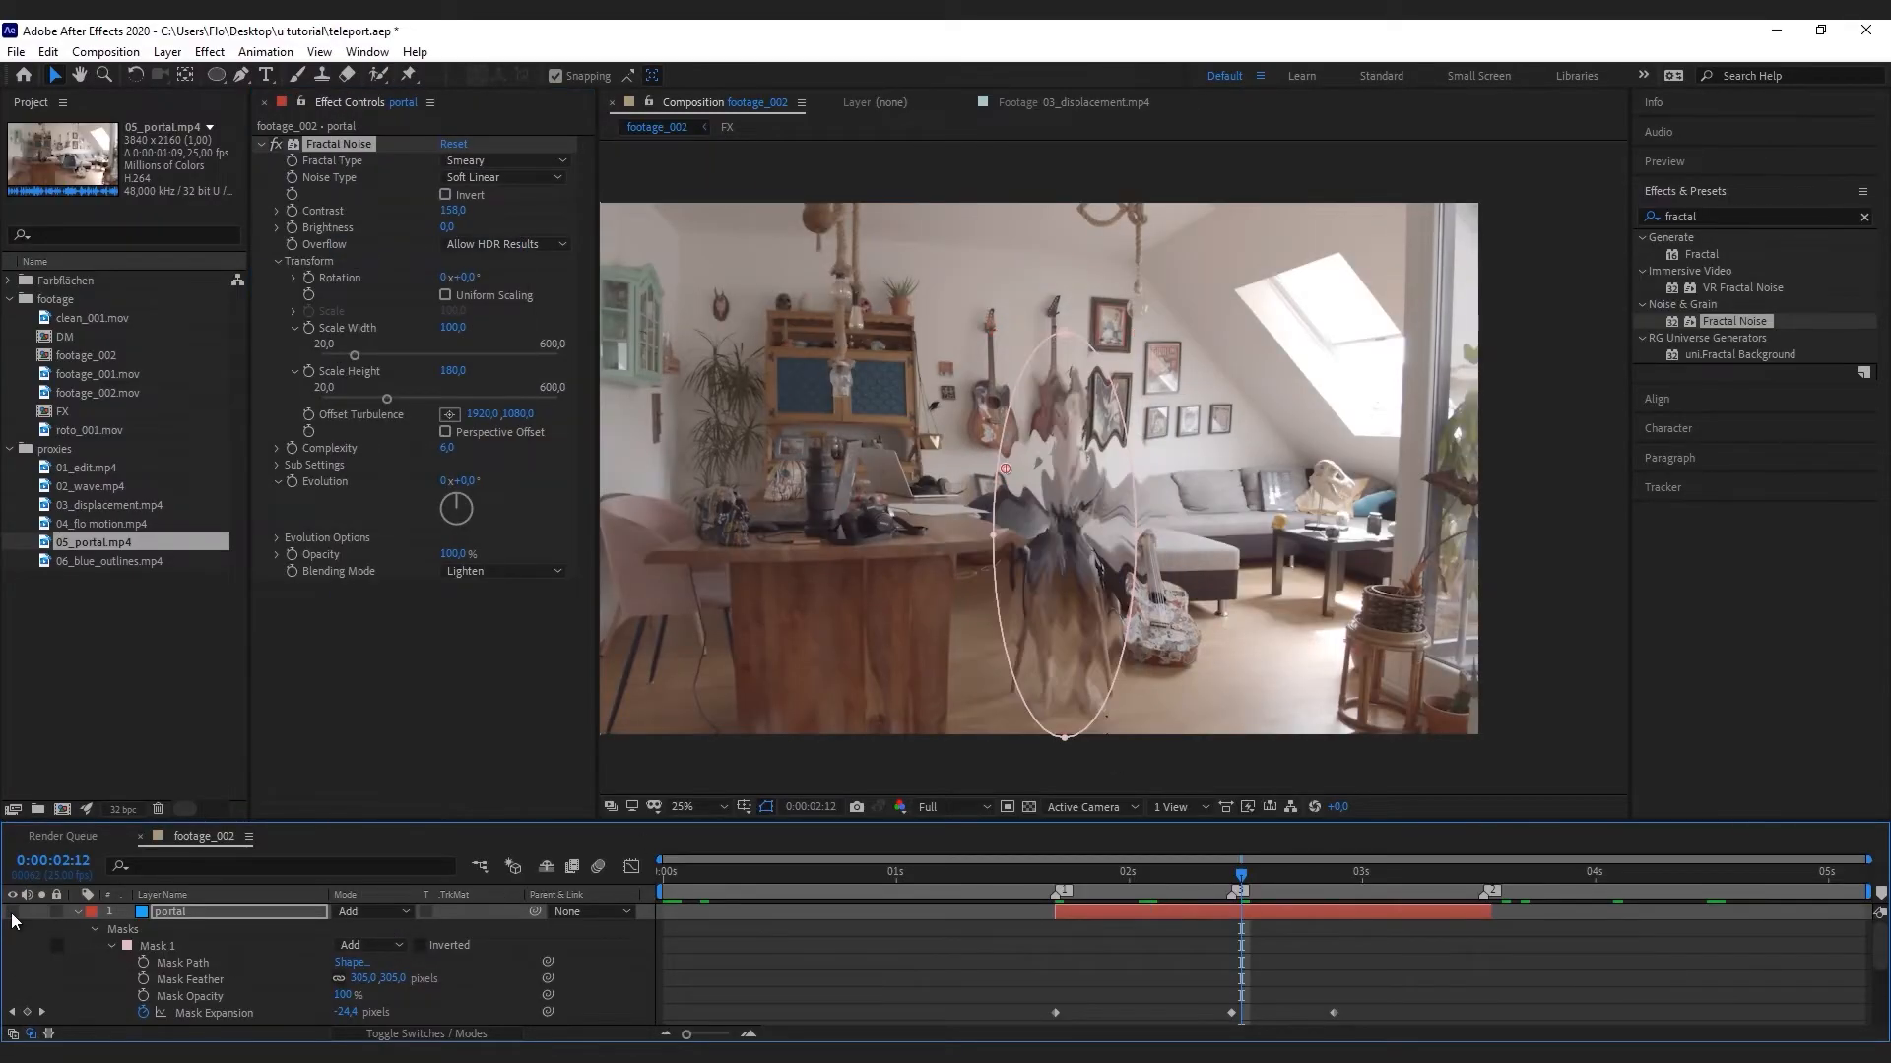
click(12, 912)
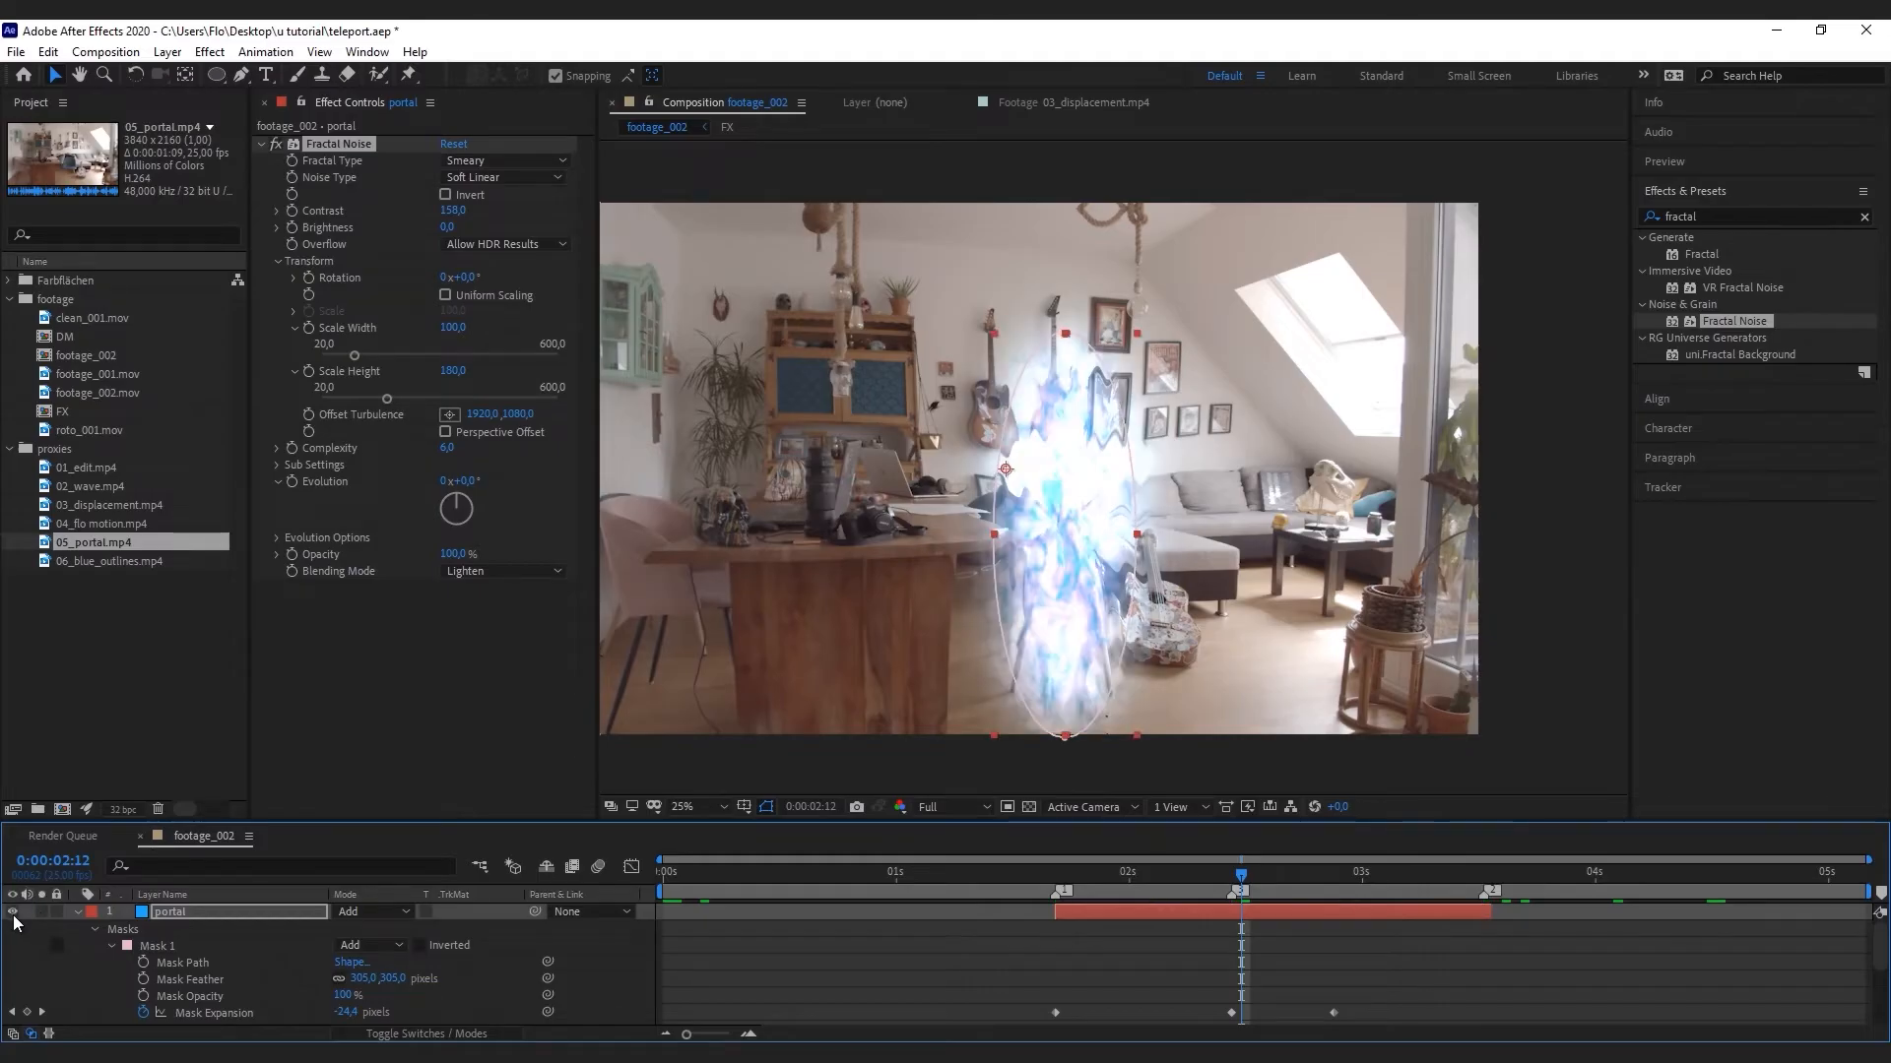
click(40, 912)
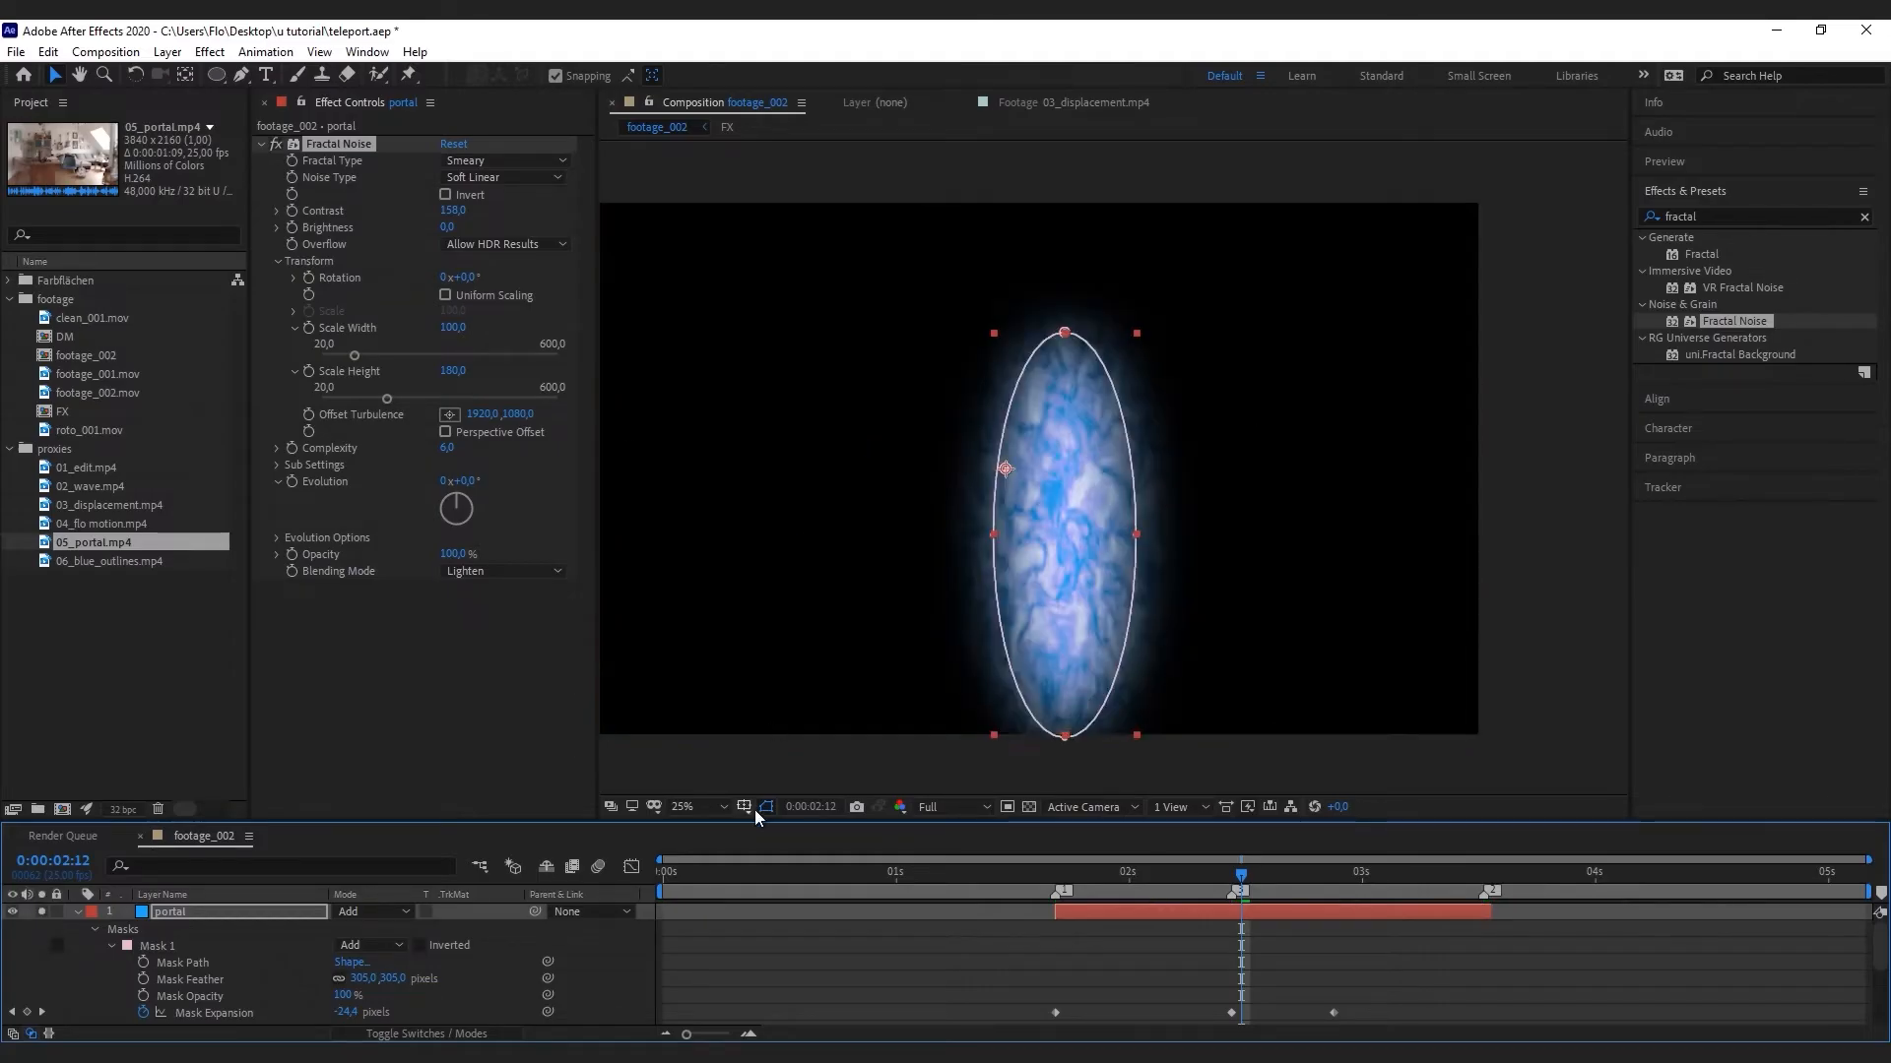
Preview the soloed portal's animation and shift the Fractal Noise Evolution to 18° to test how the noise moves
key(space)
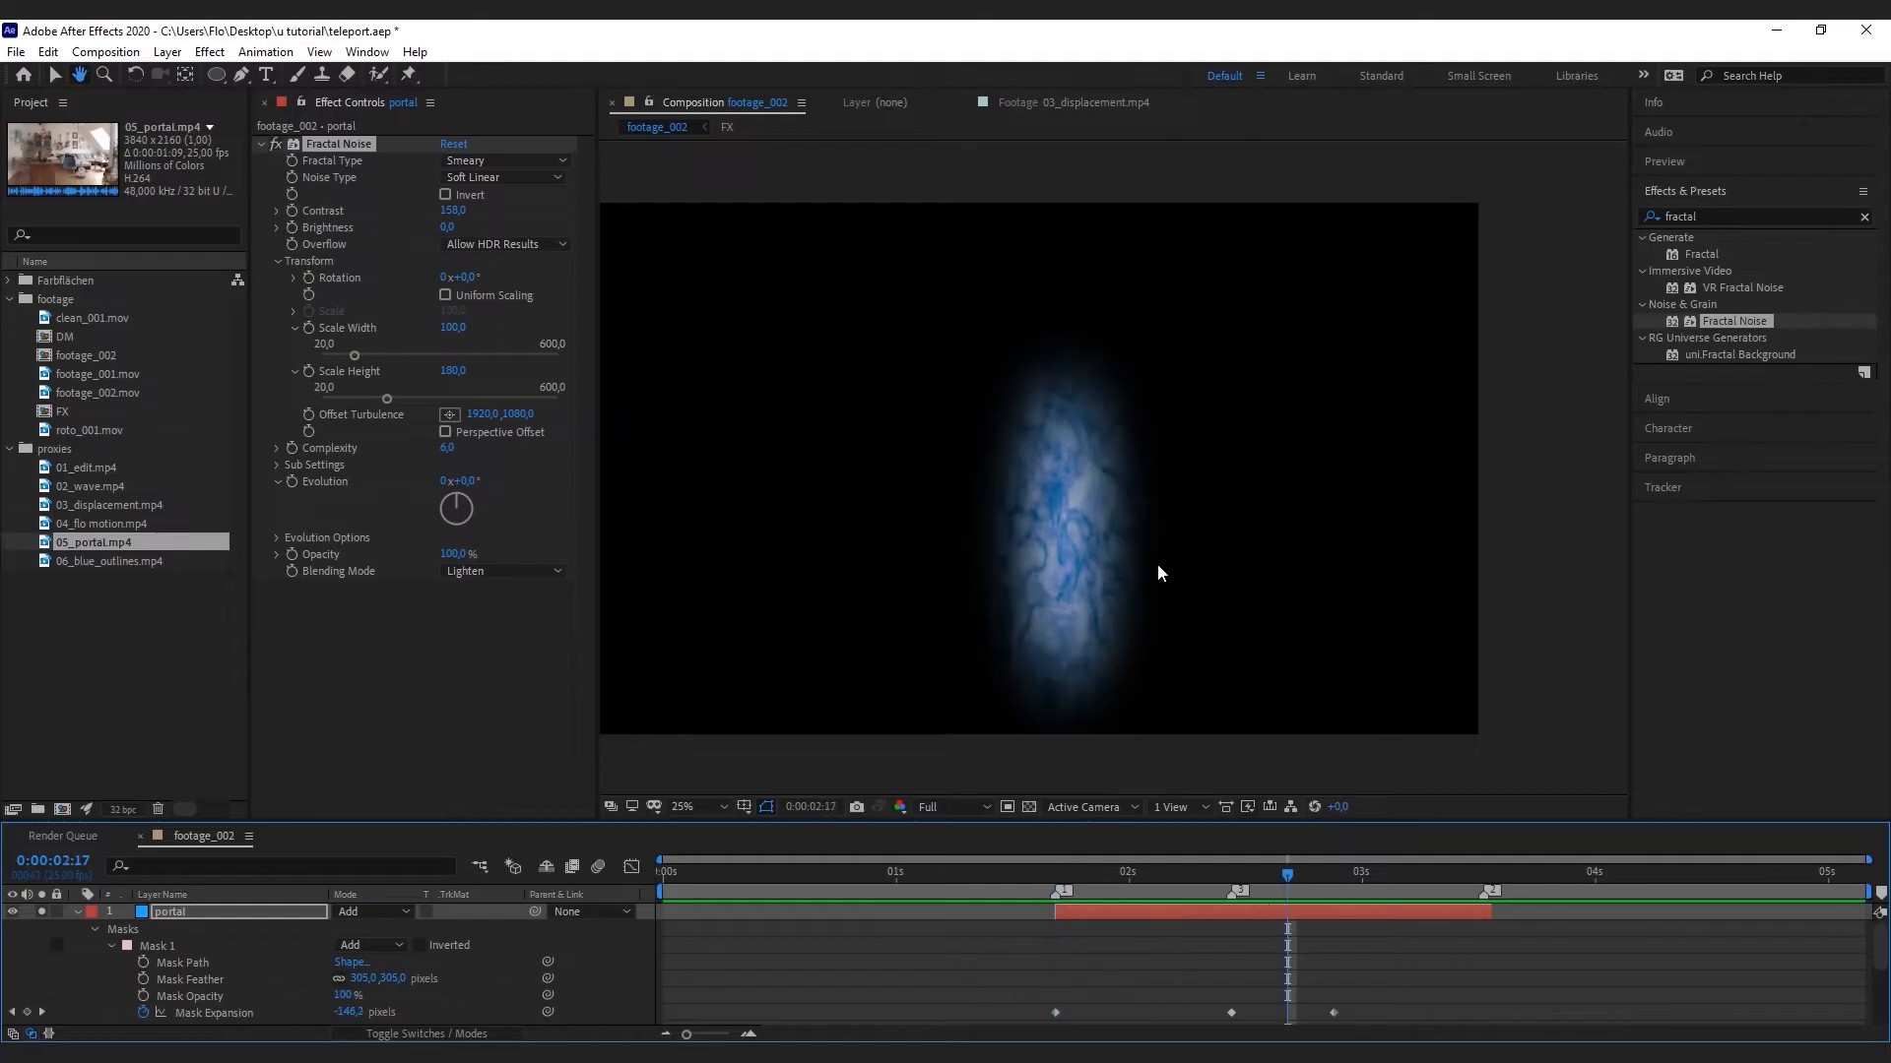
key(space)
drag(1232, 872, 1195, 886)
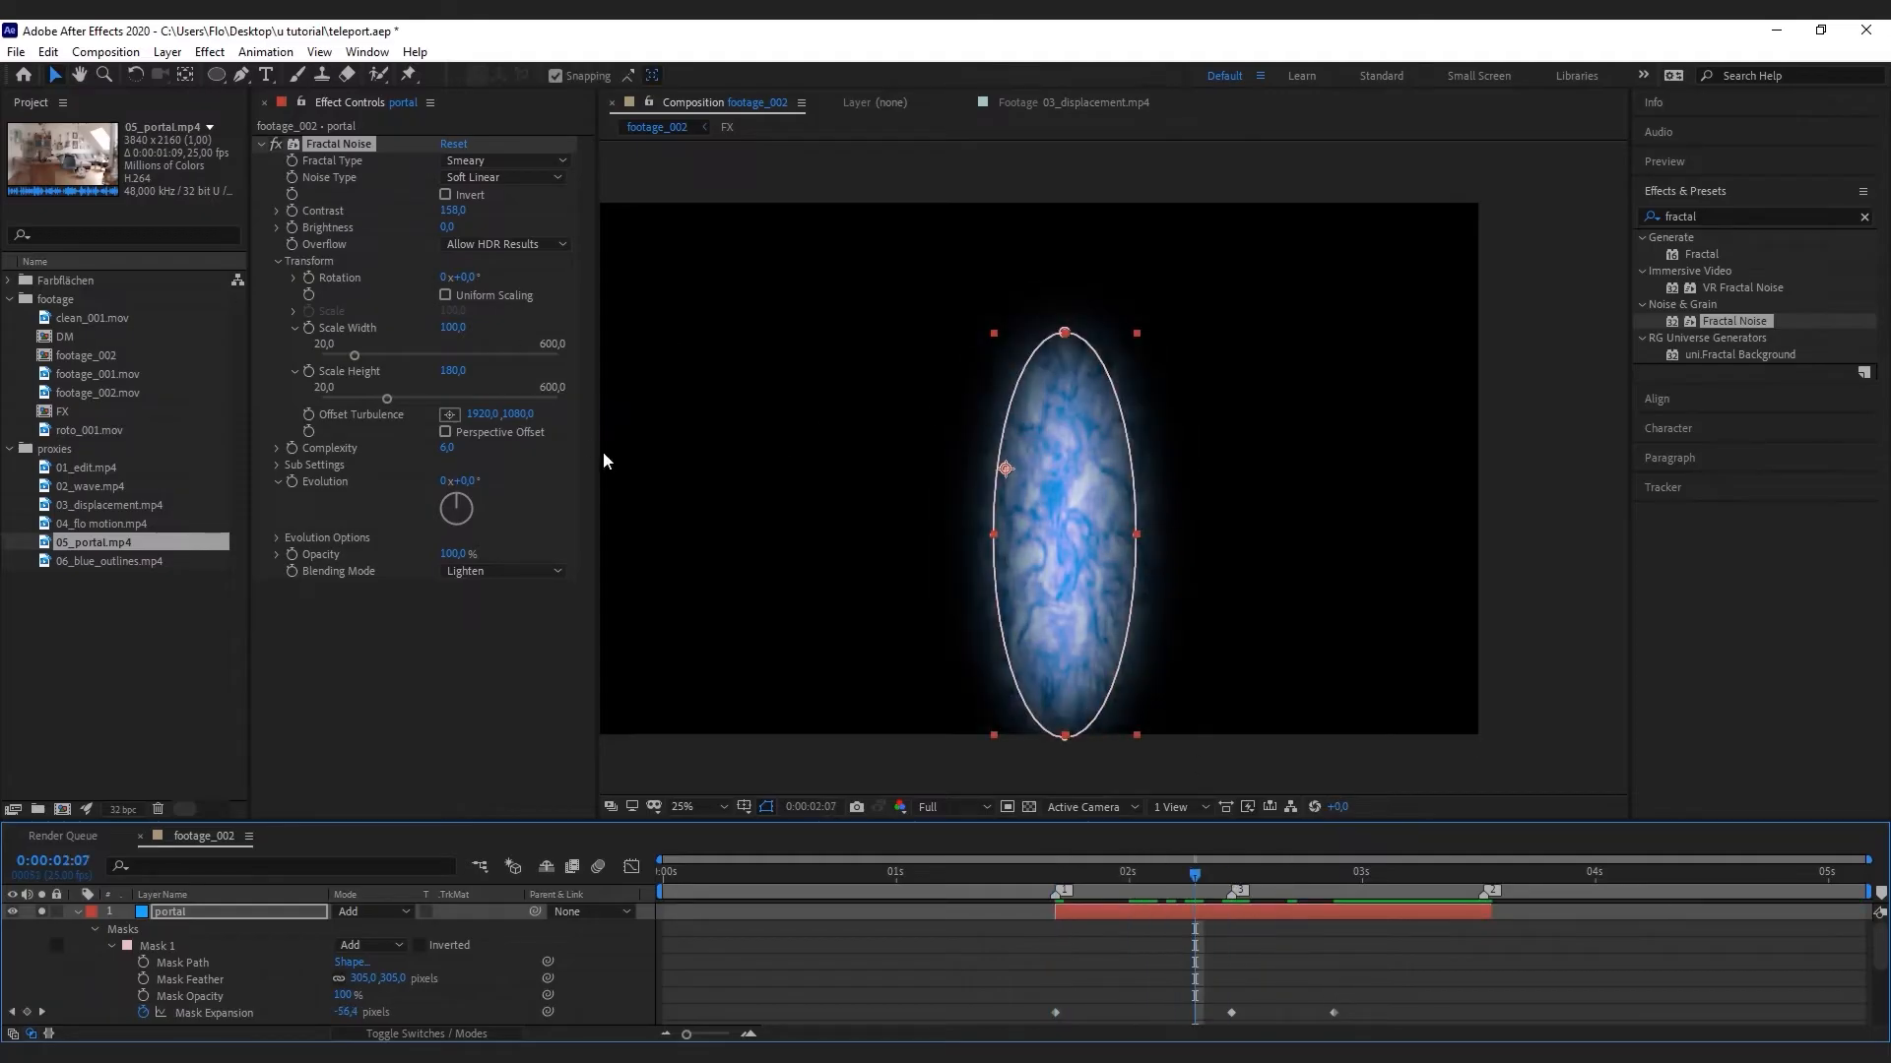
drag(463, 481, 517, 509)
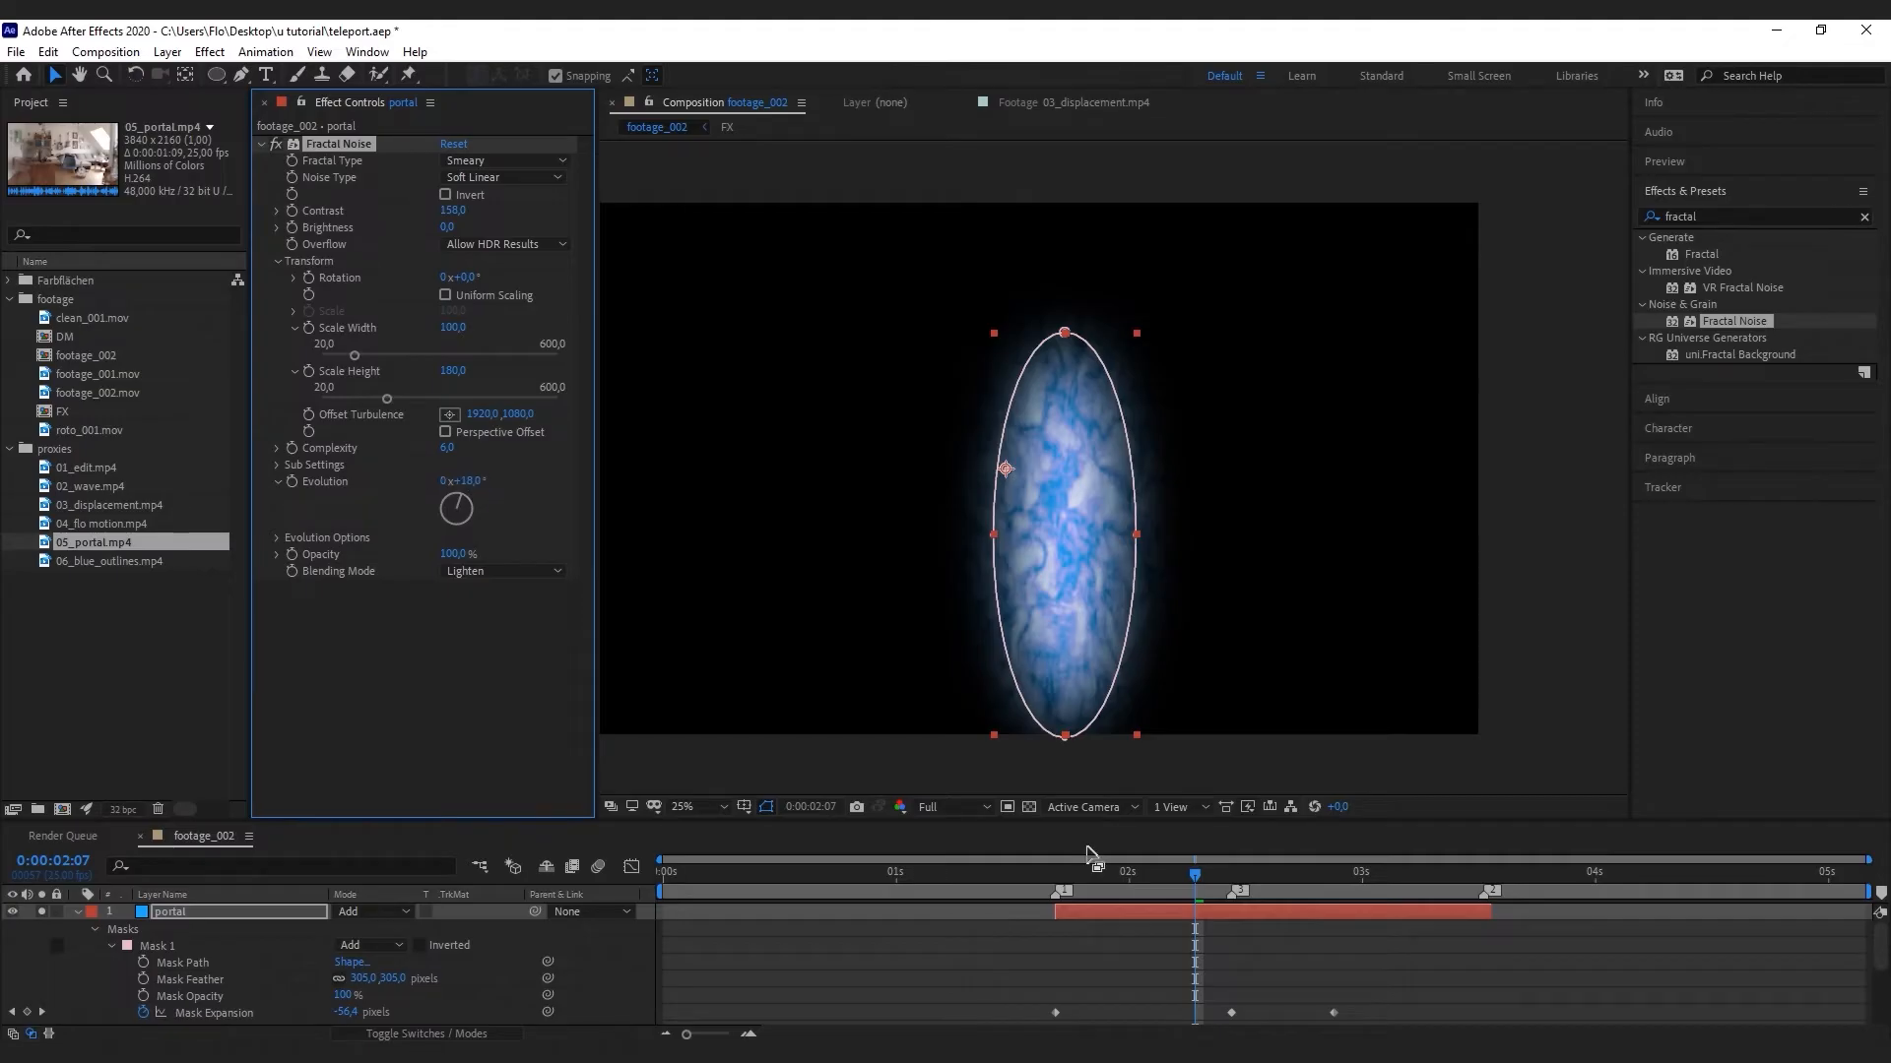
Animate the Fractal Noise Evolution with the expression time*222
alt+click(291, 483)
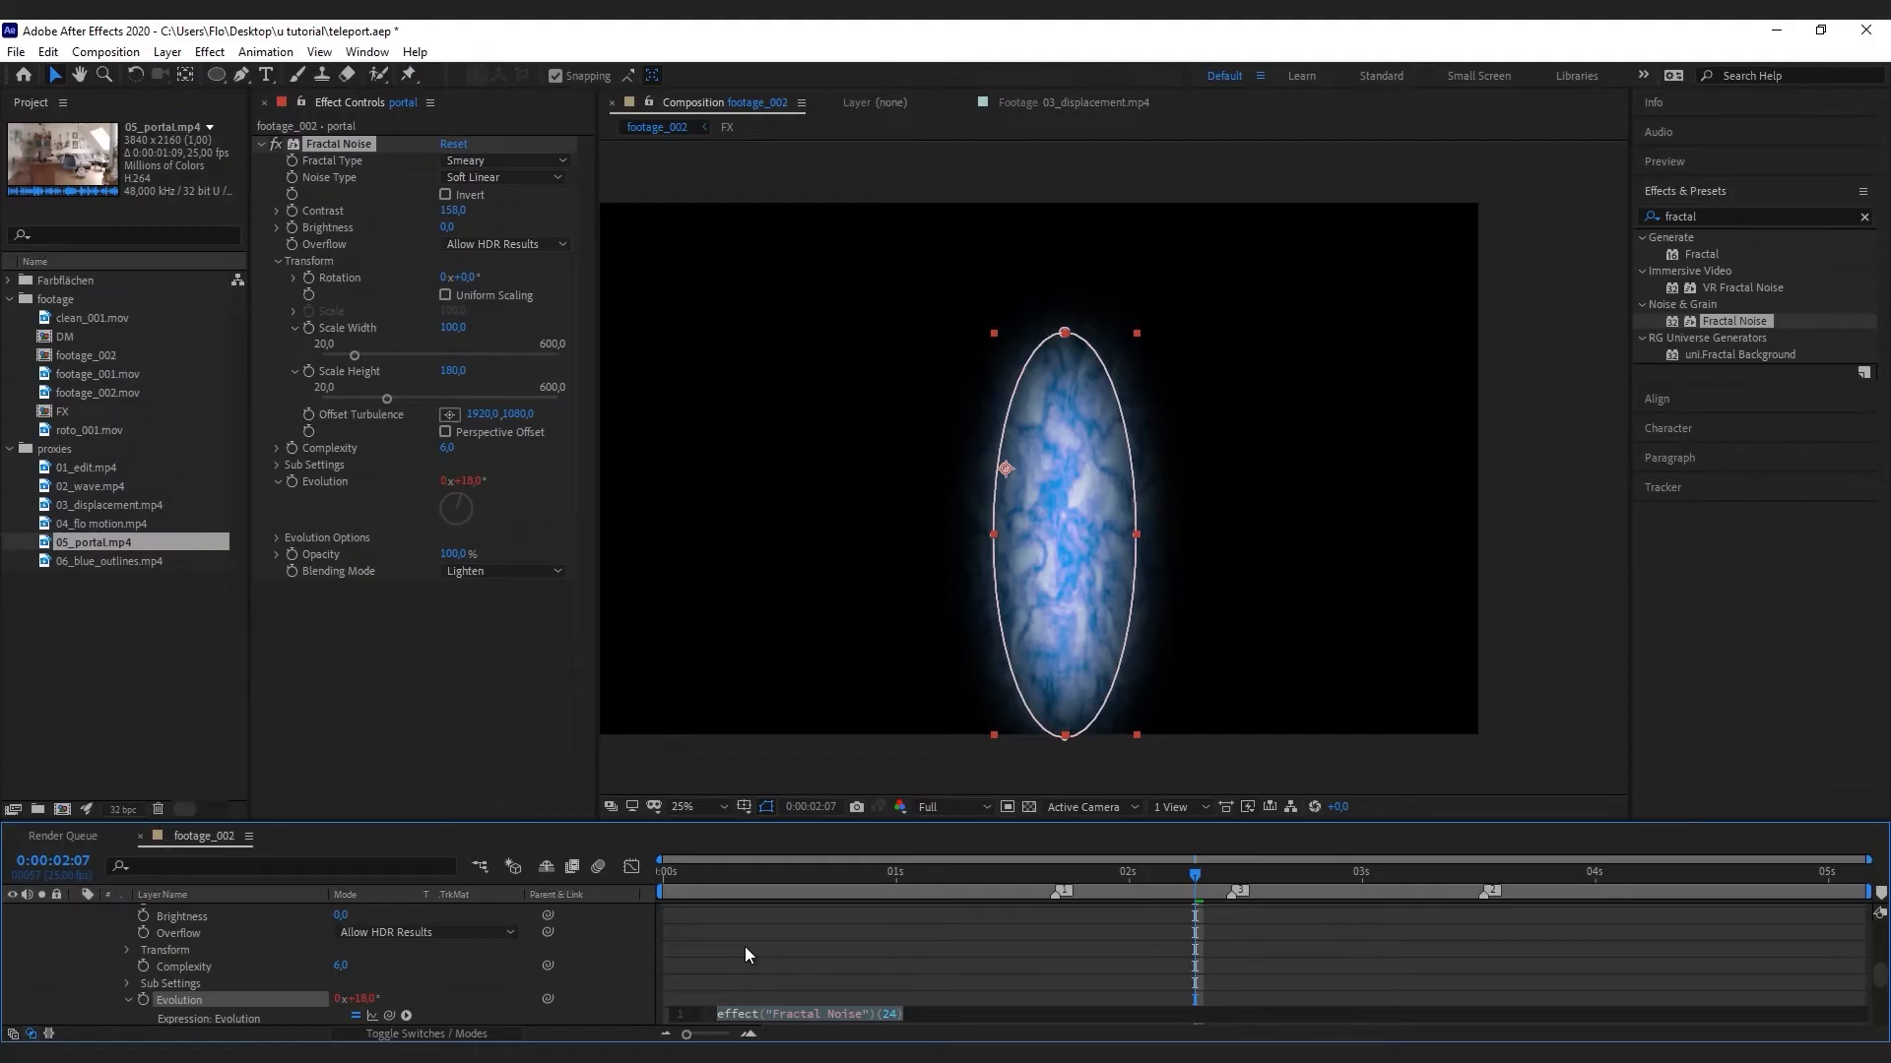
text(time)
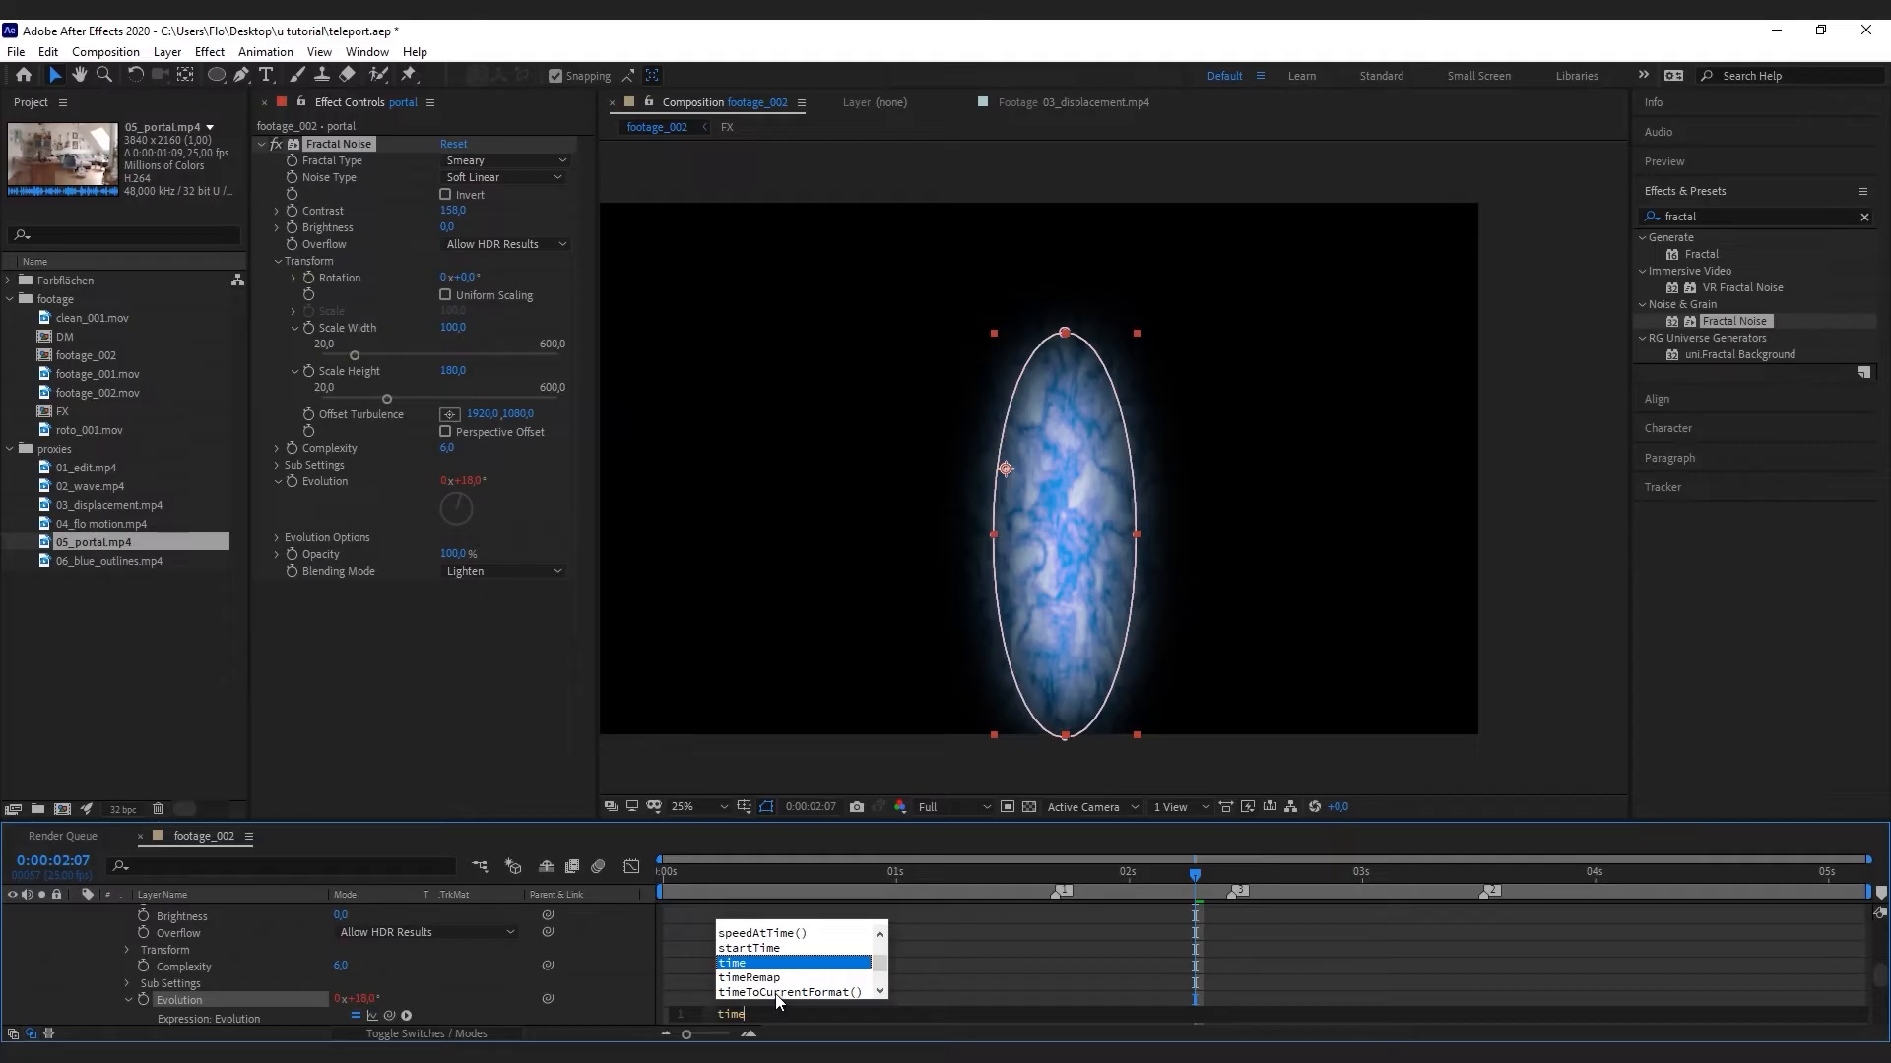
text(*)
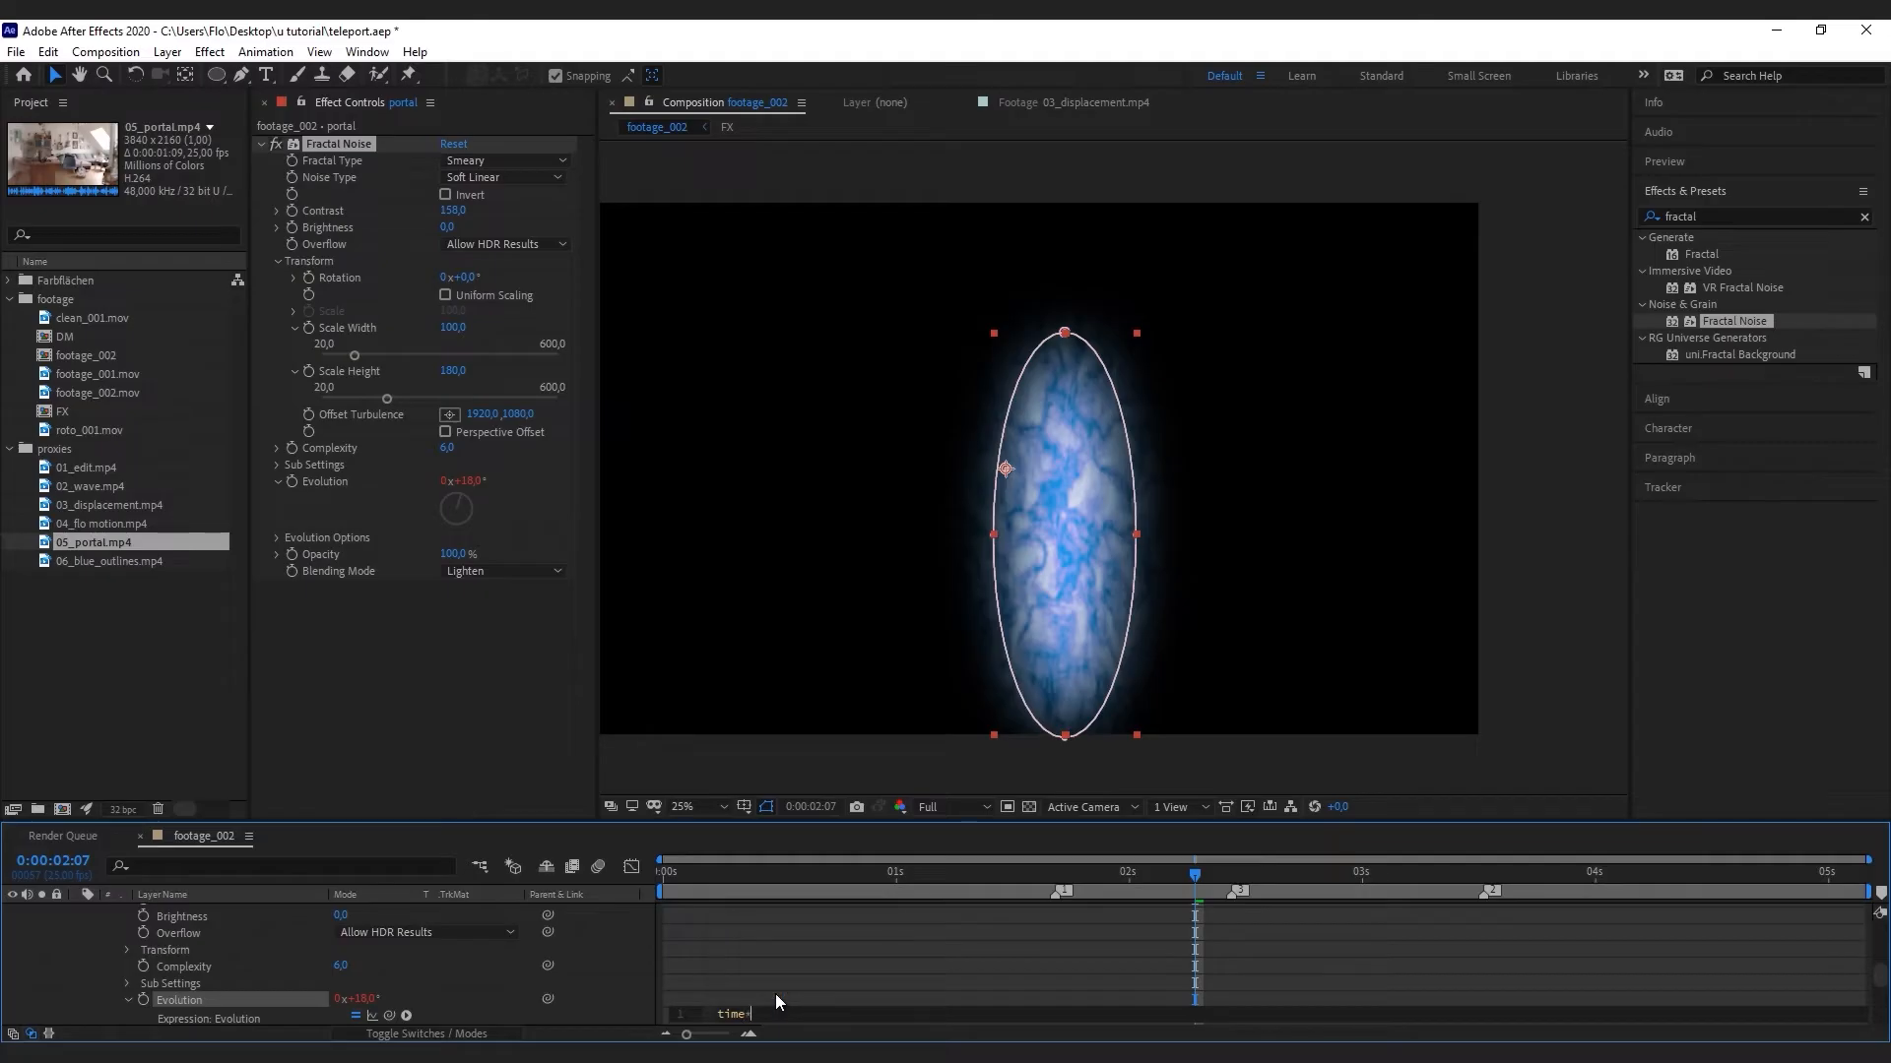
text(222)
click(819, 971)
click(631, 866)
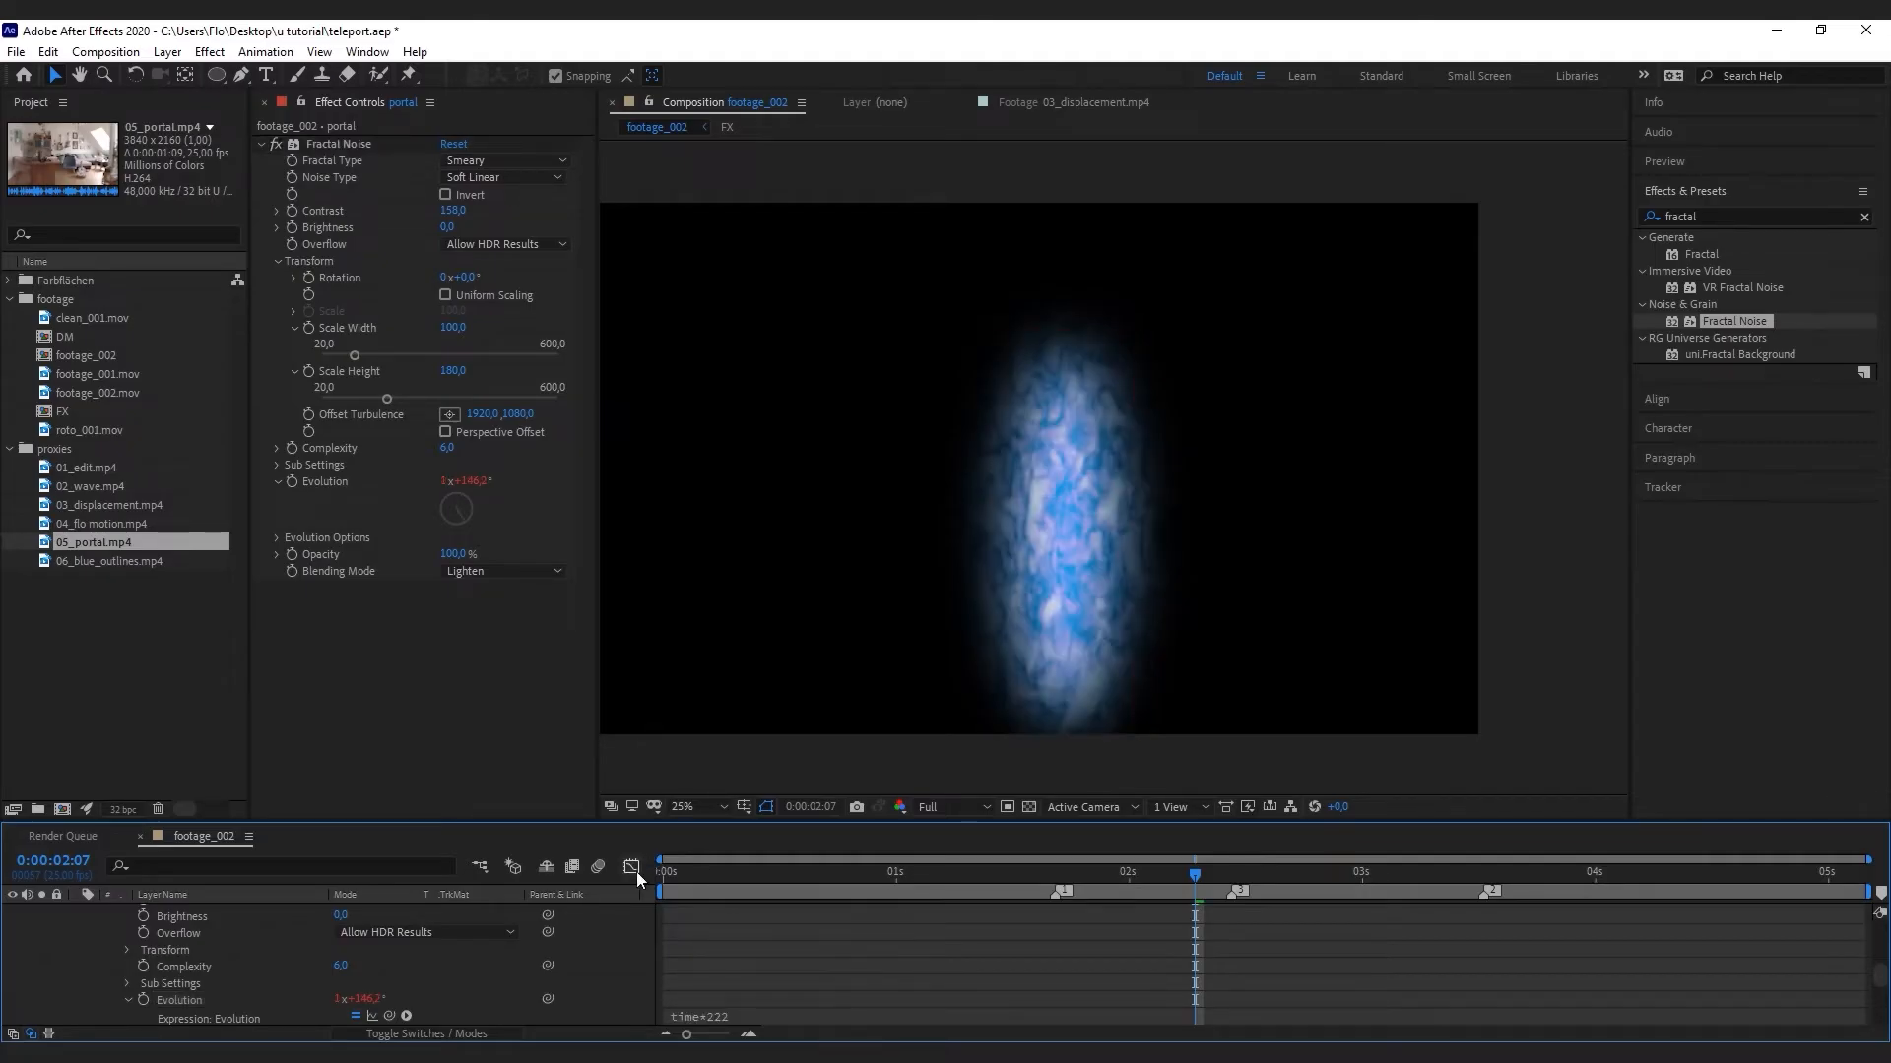
Check the Evolution value at zero and one second and play back the animated portal noise
click(656, 872)
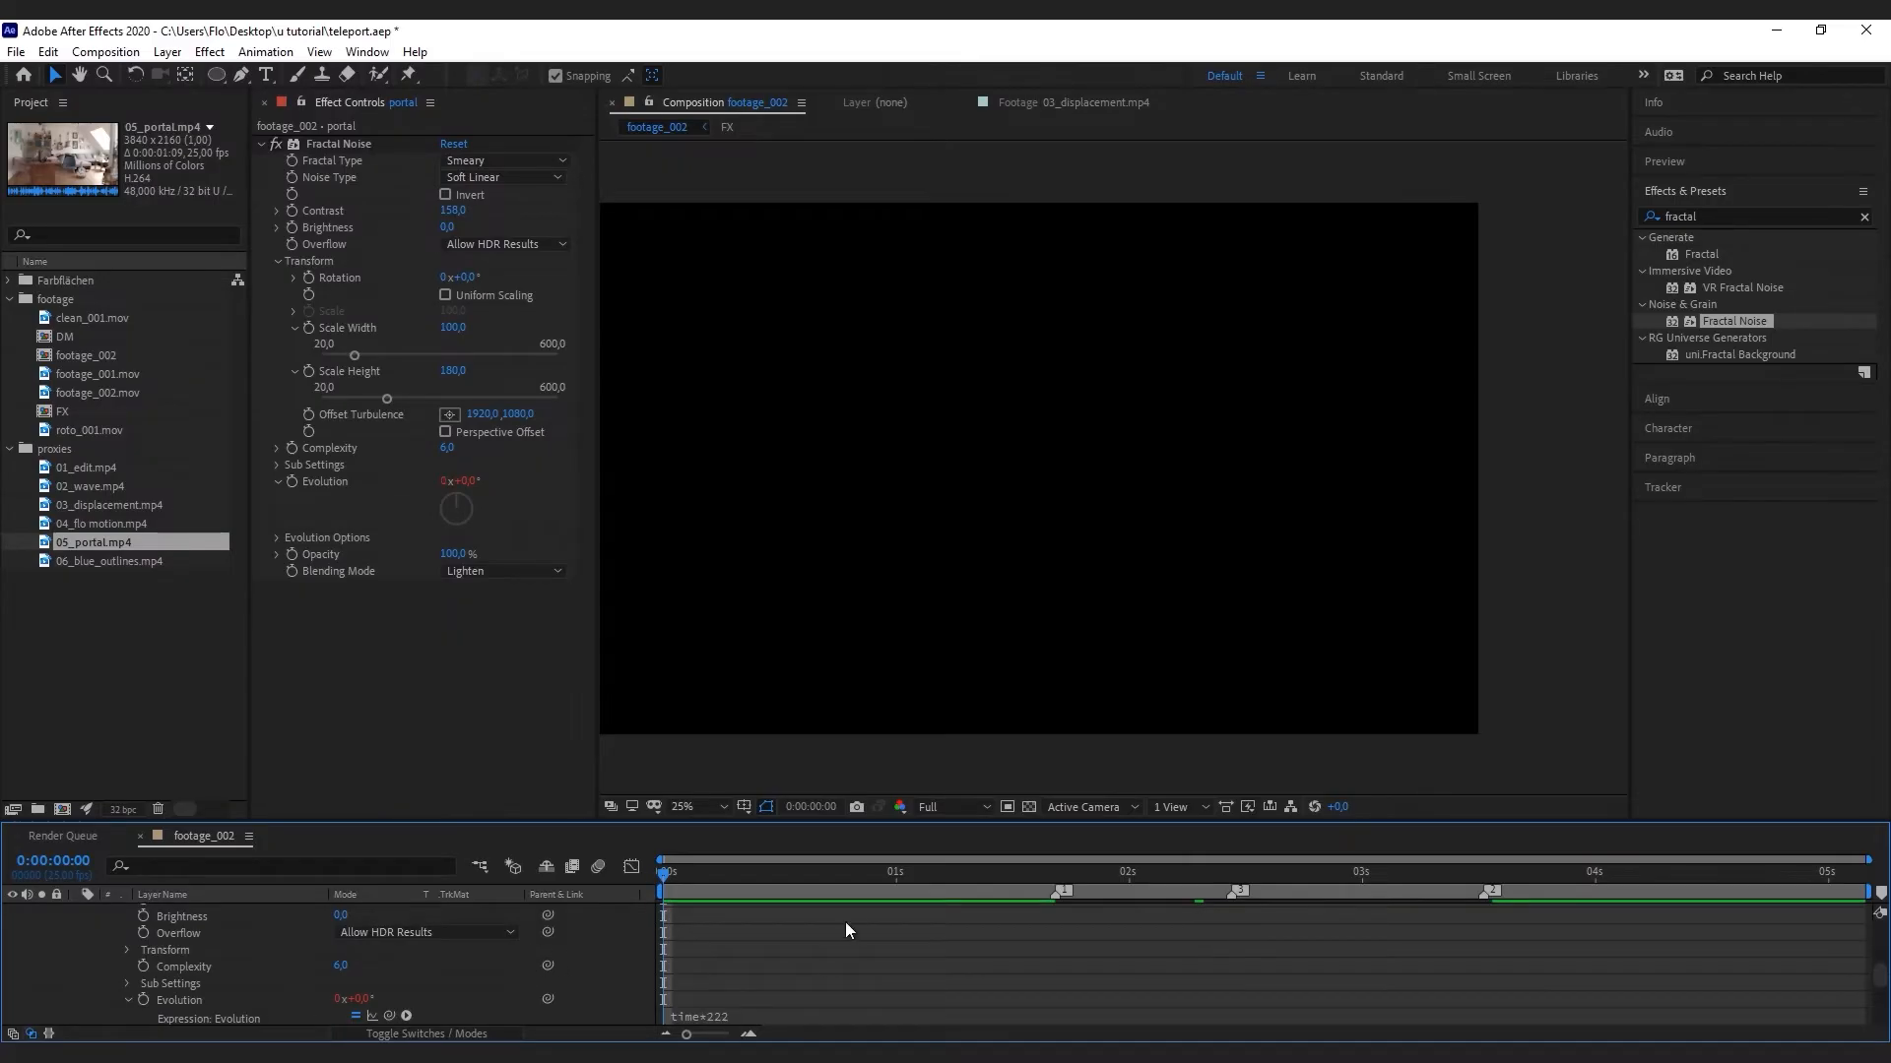
click(896, 874)
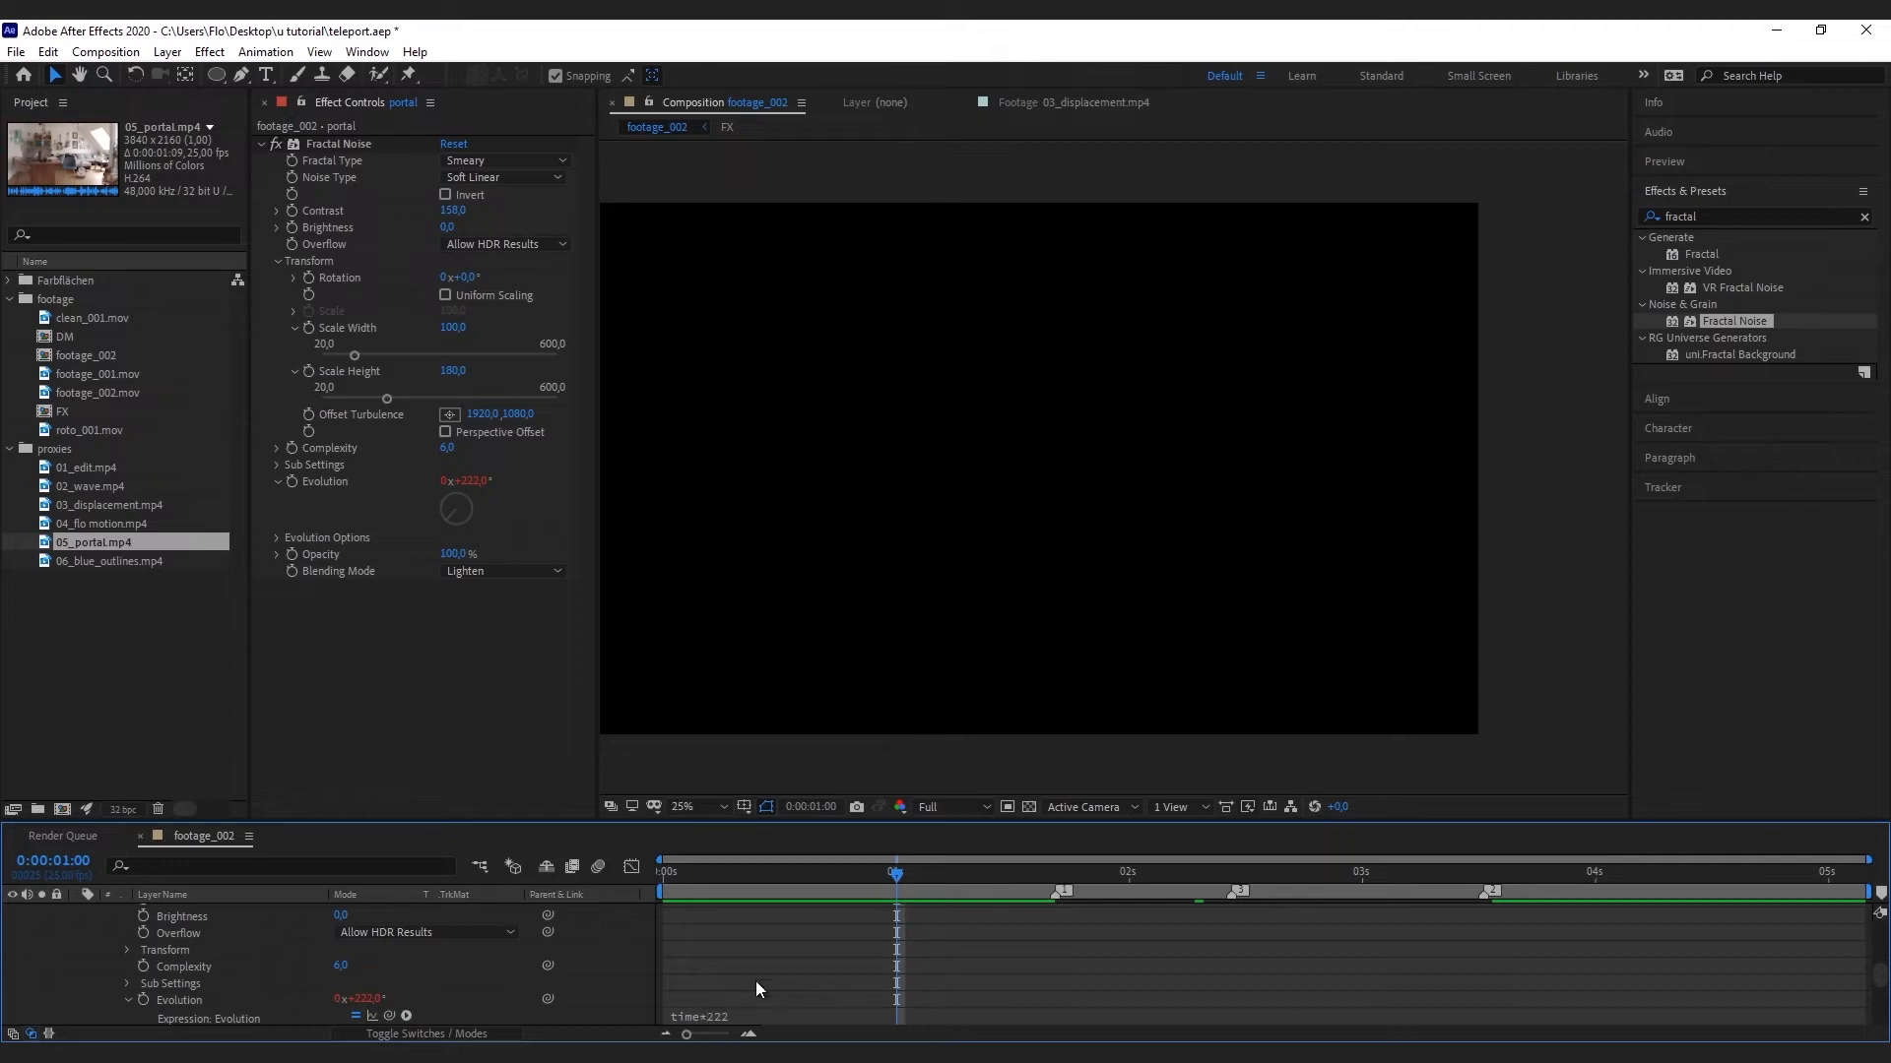
key(space)
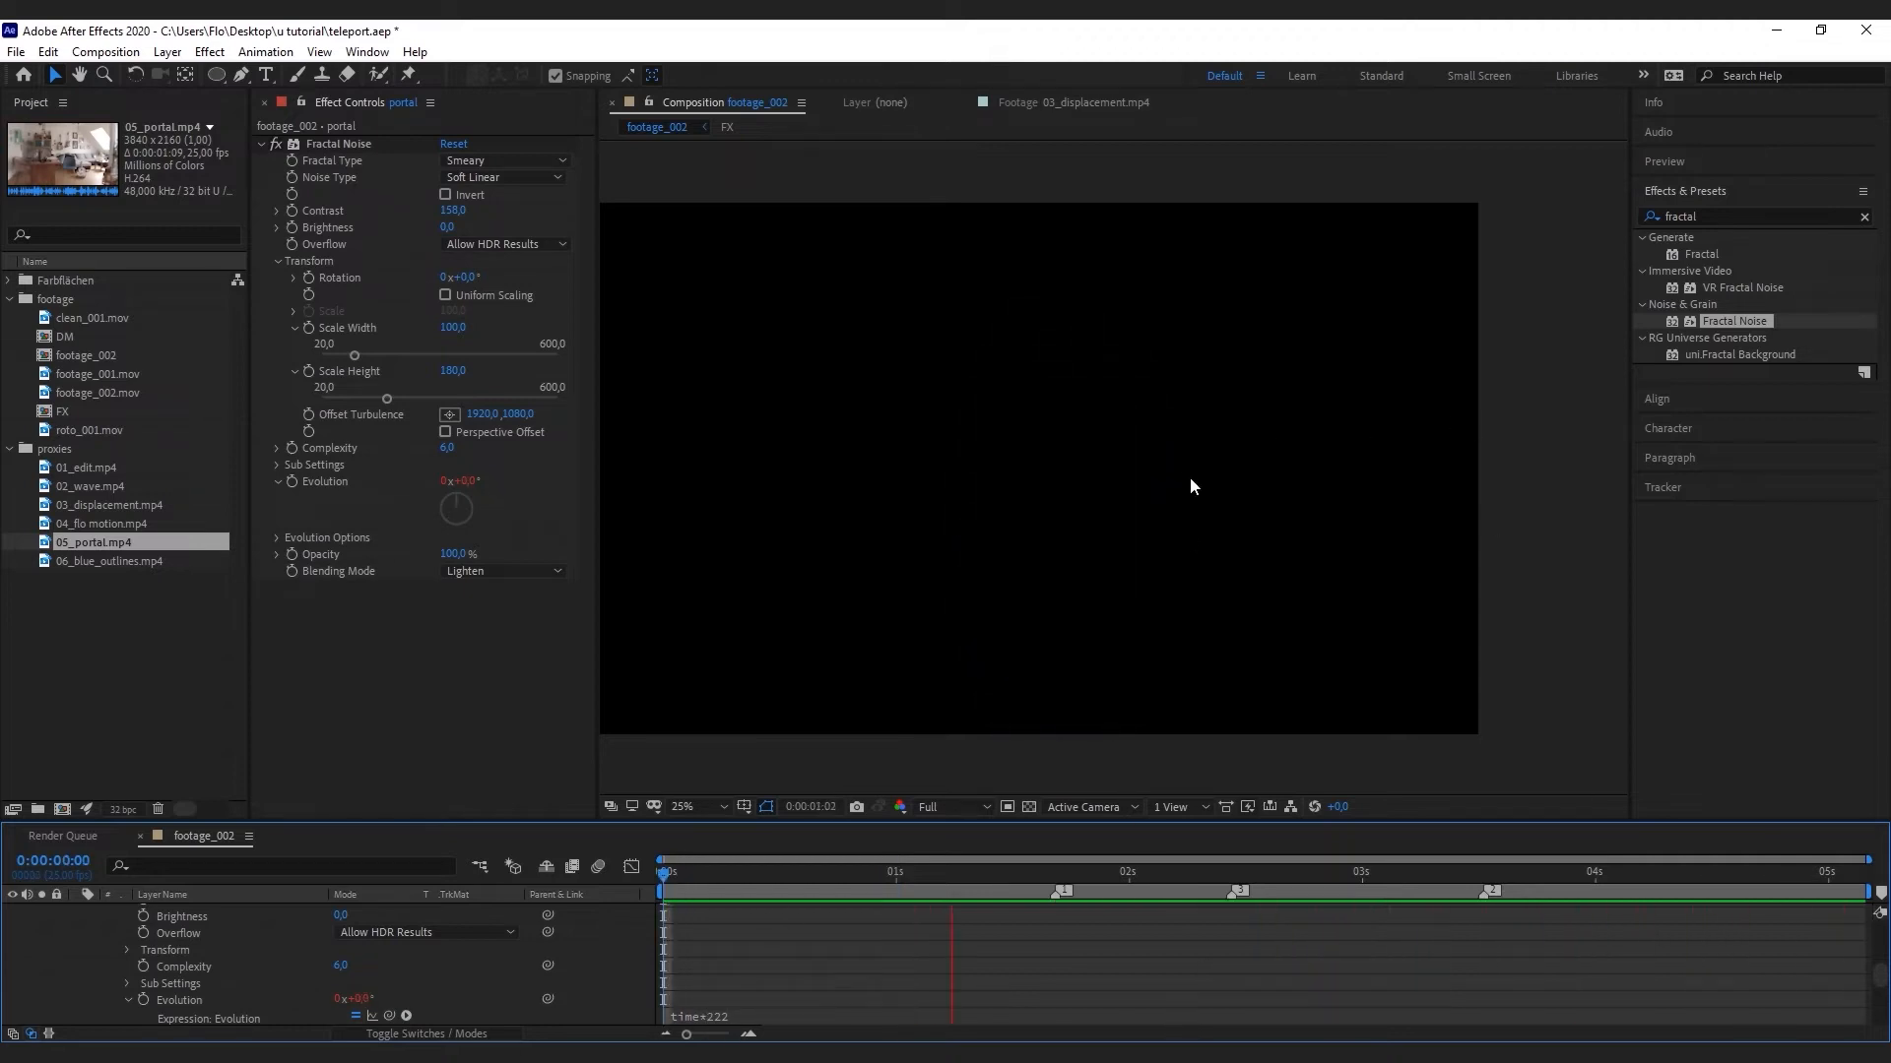
key(space)
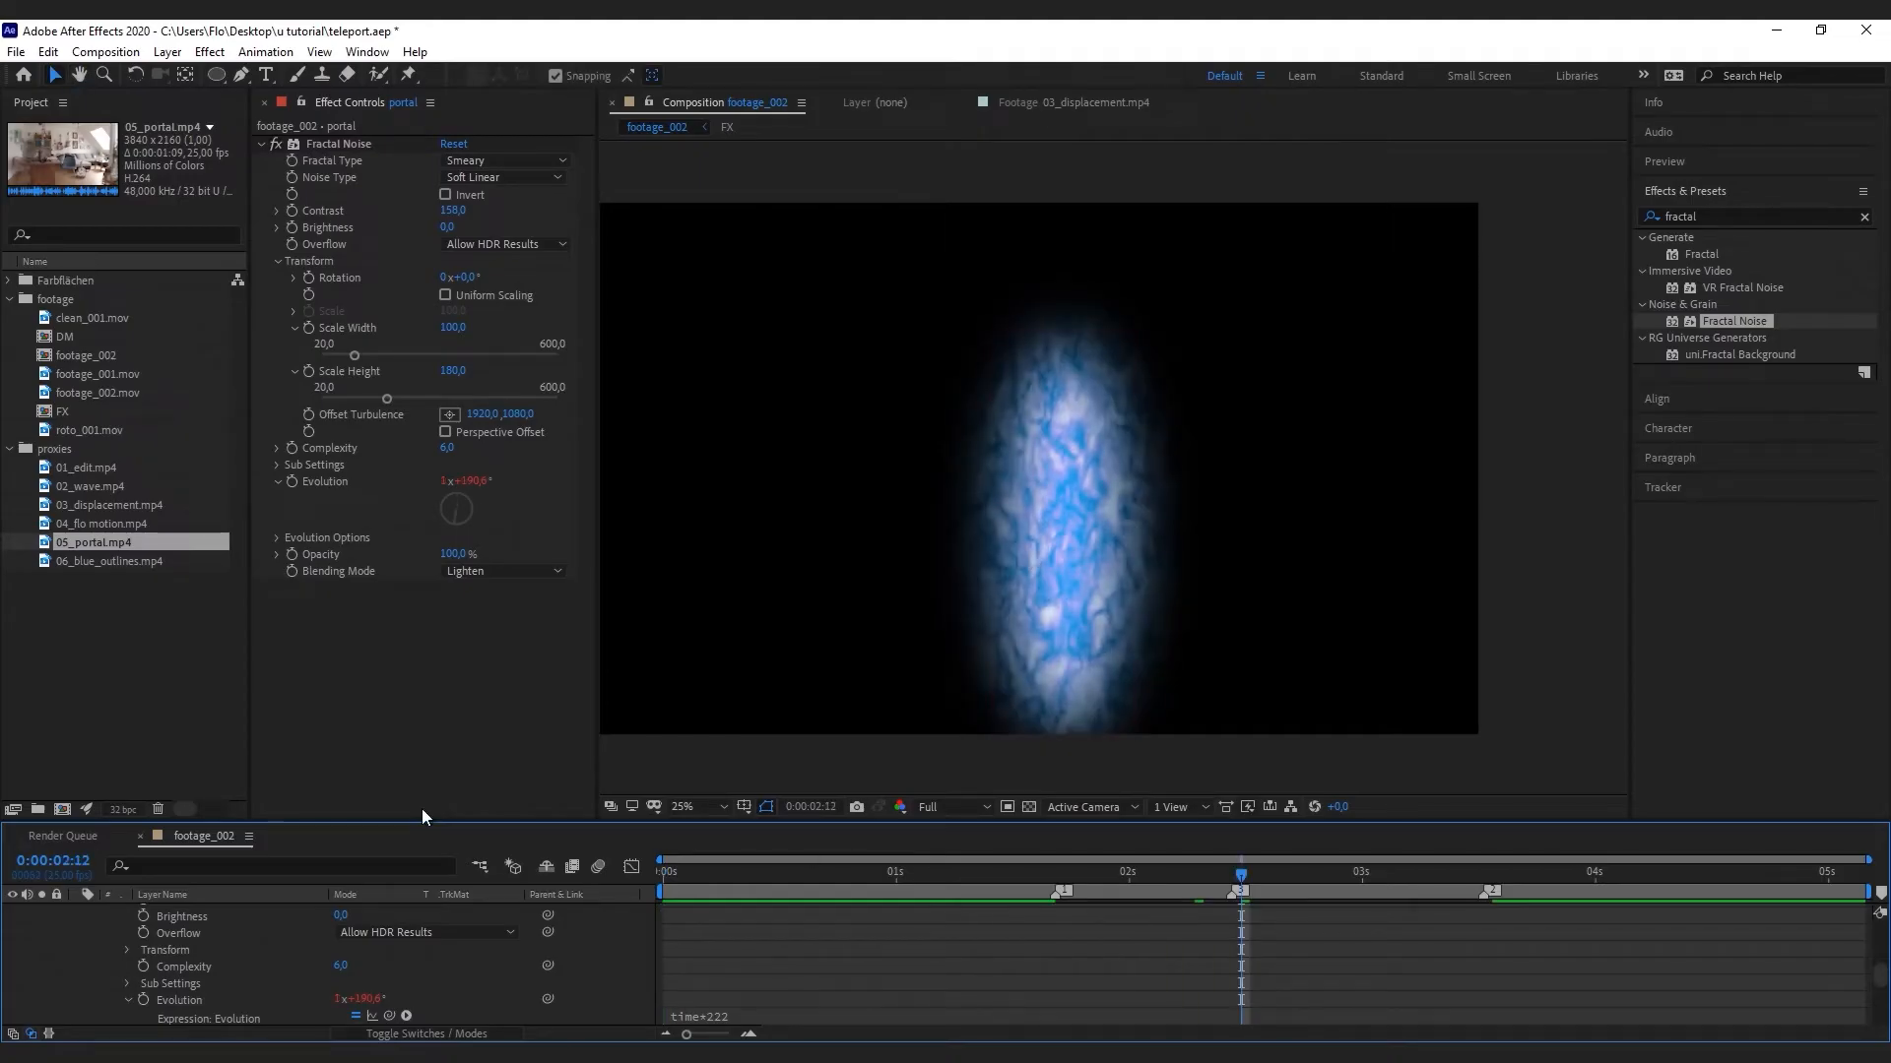
Apply CC Vector Blur to the portal layer below Fractal Noise and set its Amount to 37
click(1735, 216)
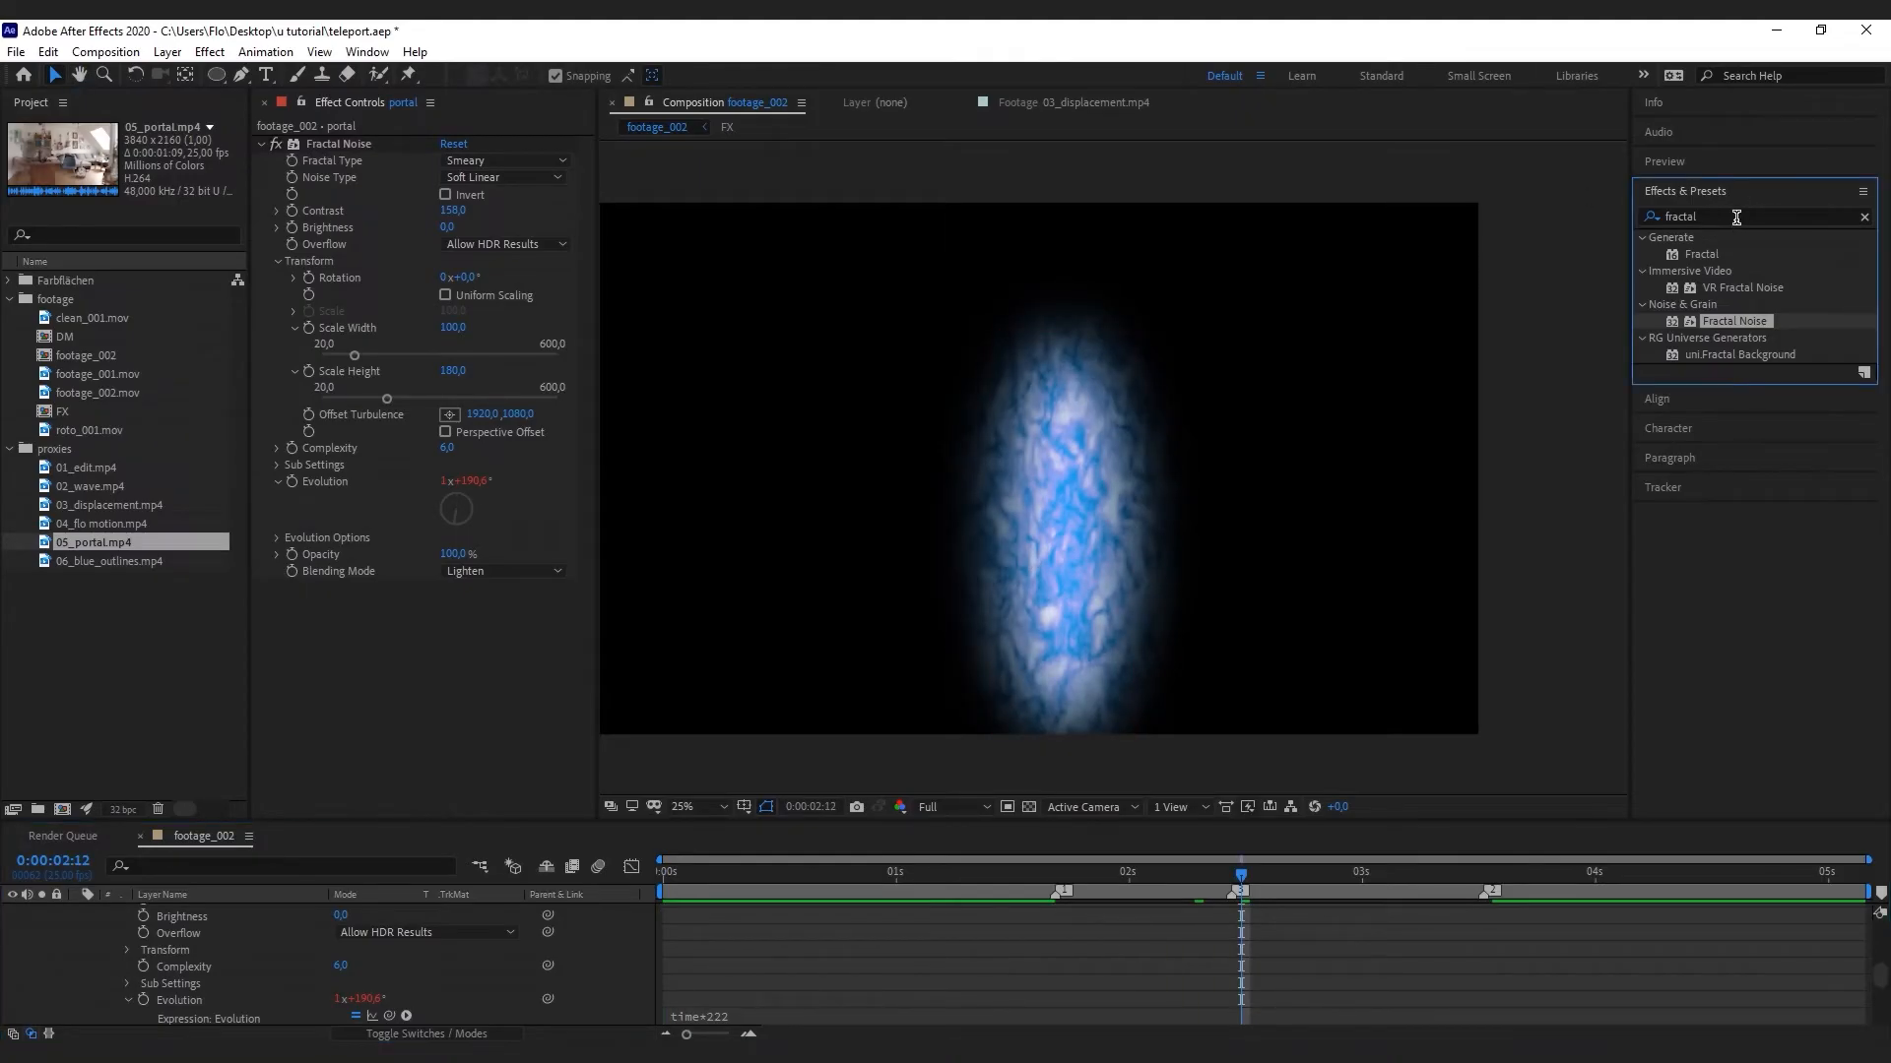
text(vec)
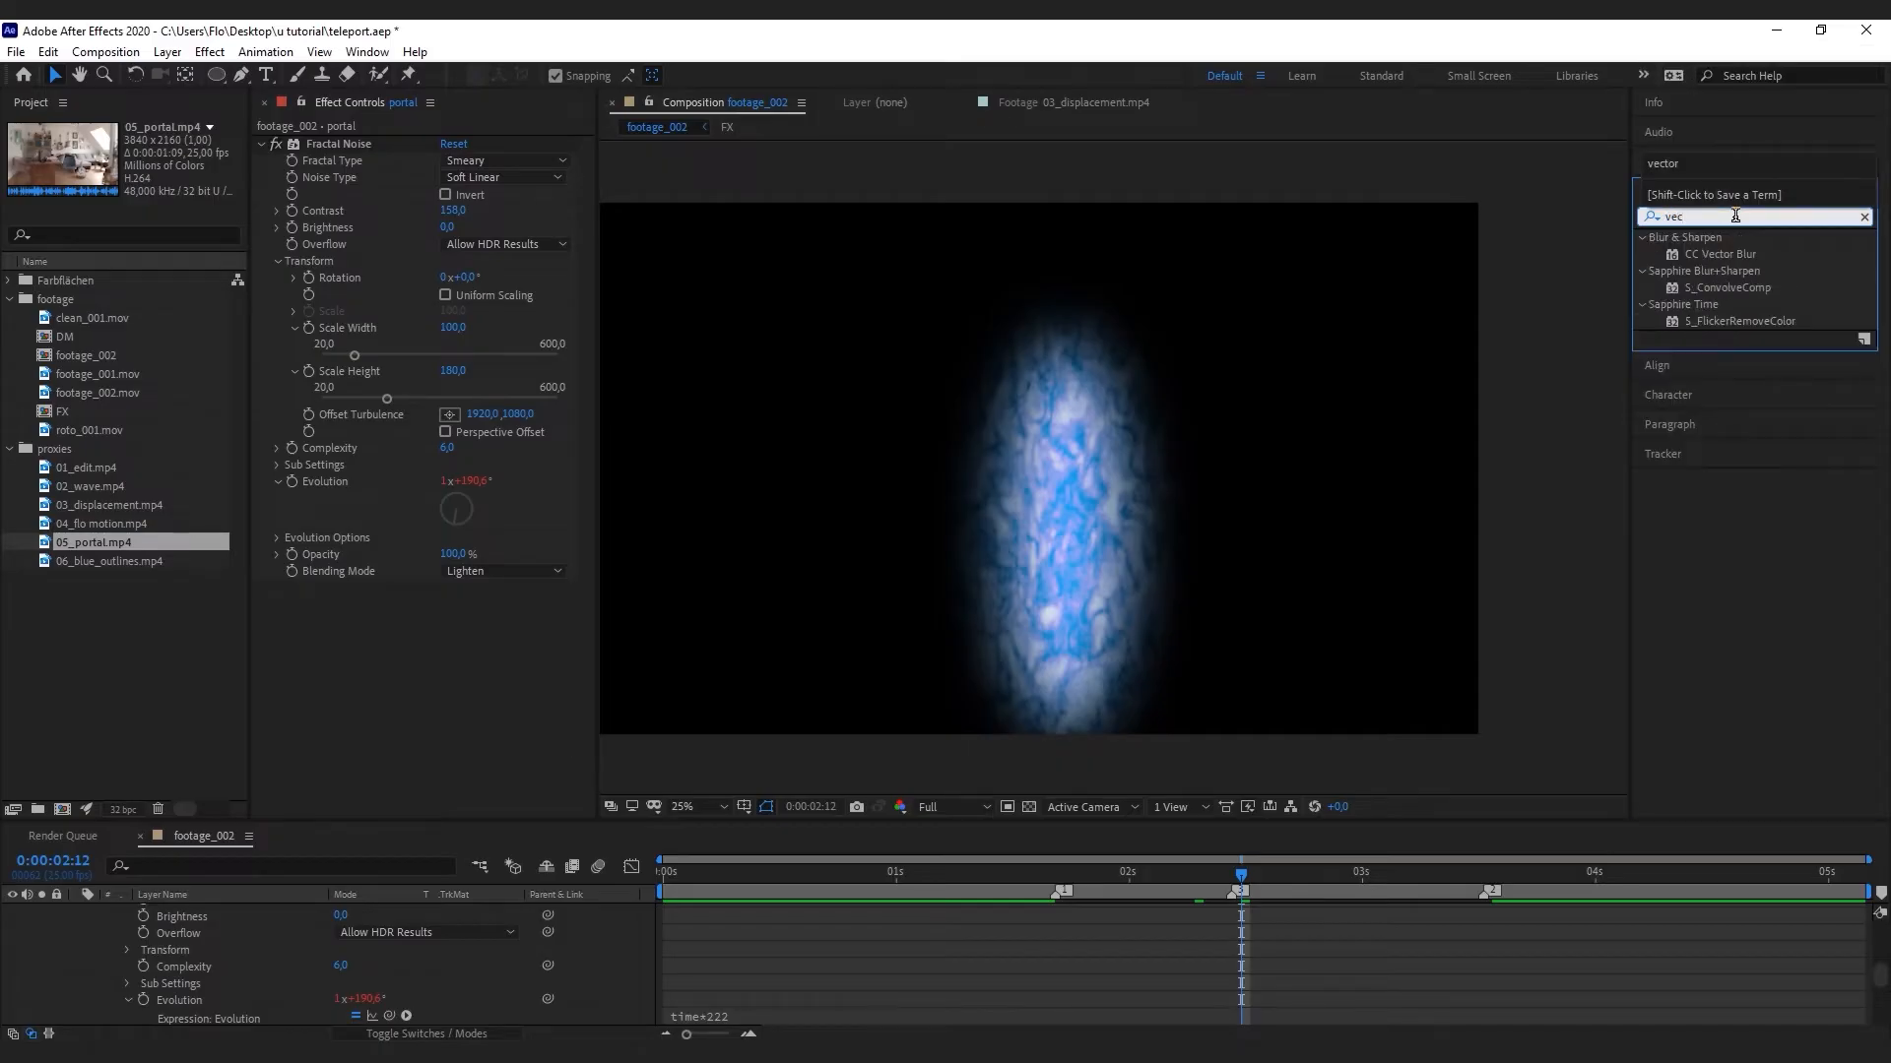
text(tor)
drag(1733, 254, 353, 622)
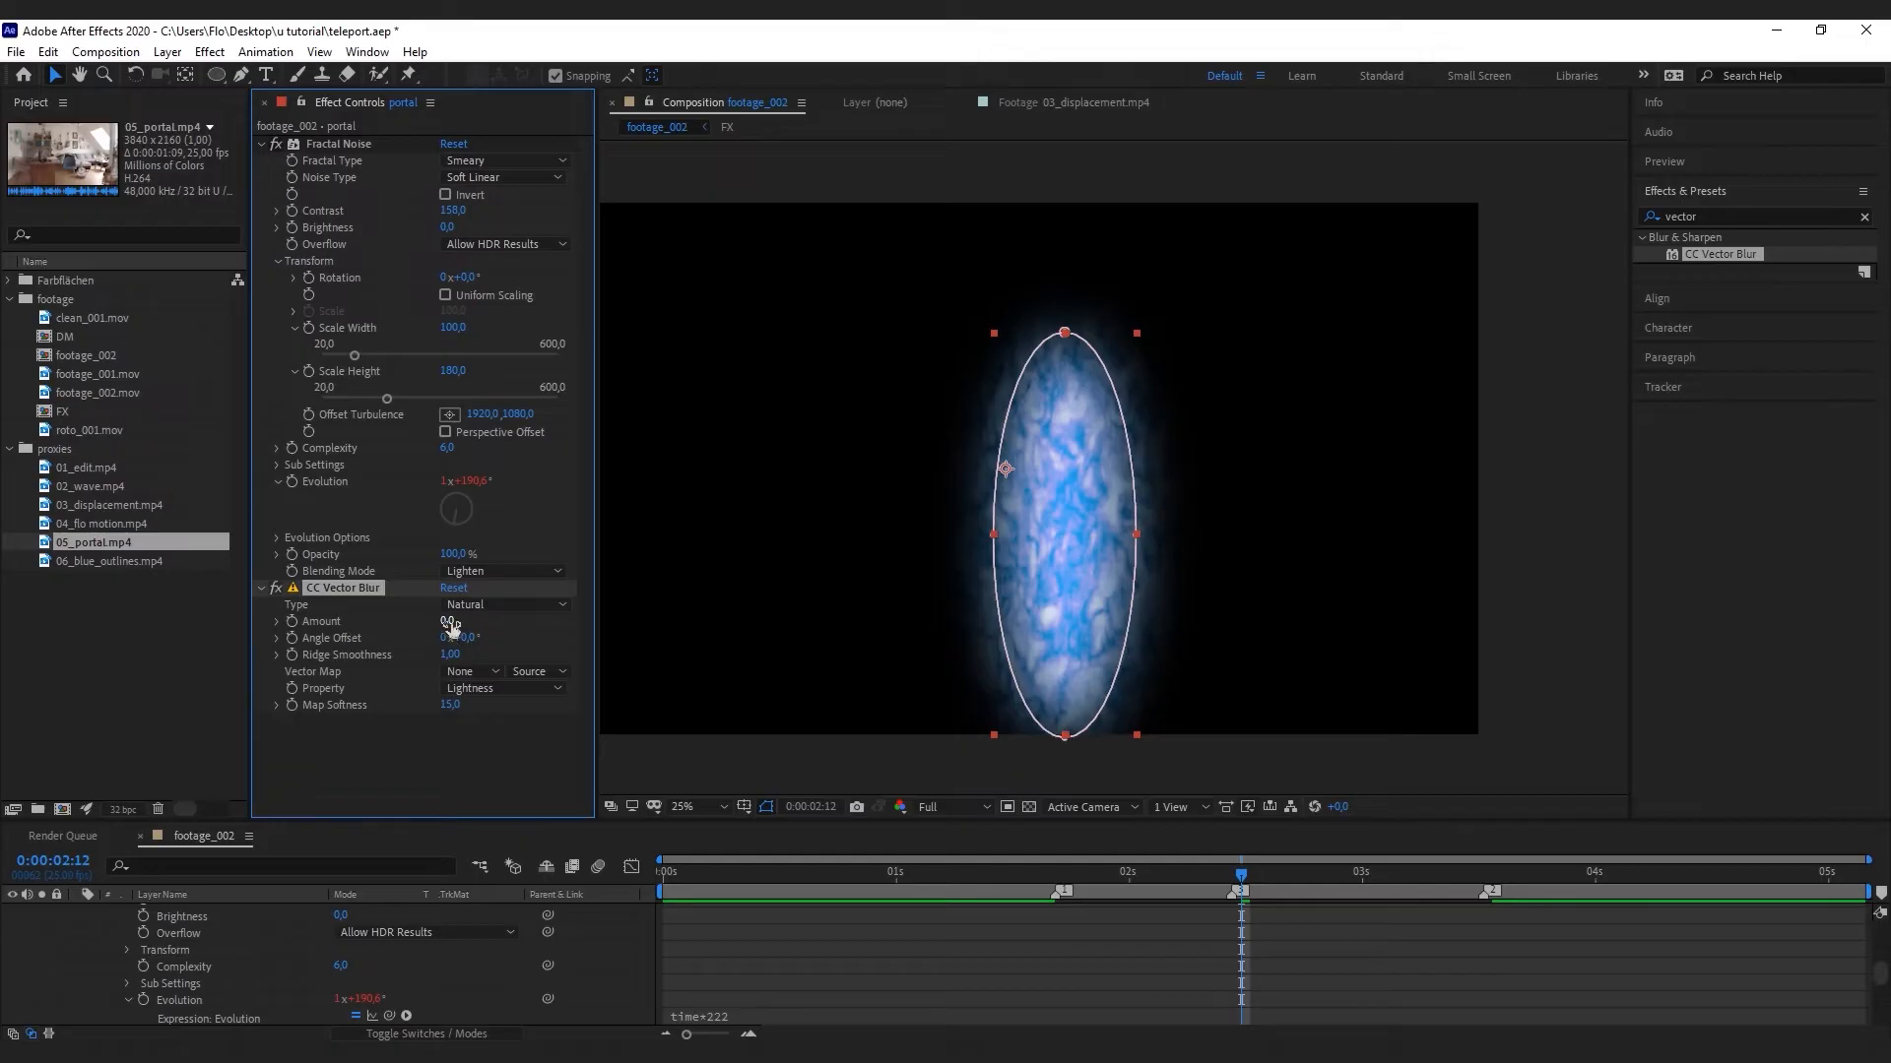
drag(451, 626, 967, 557)
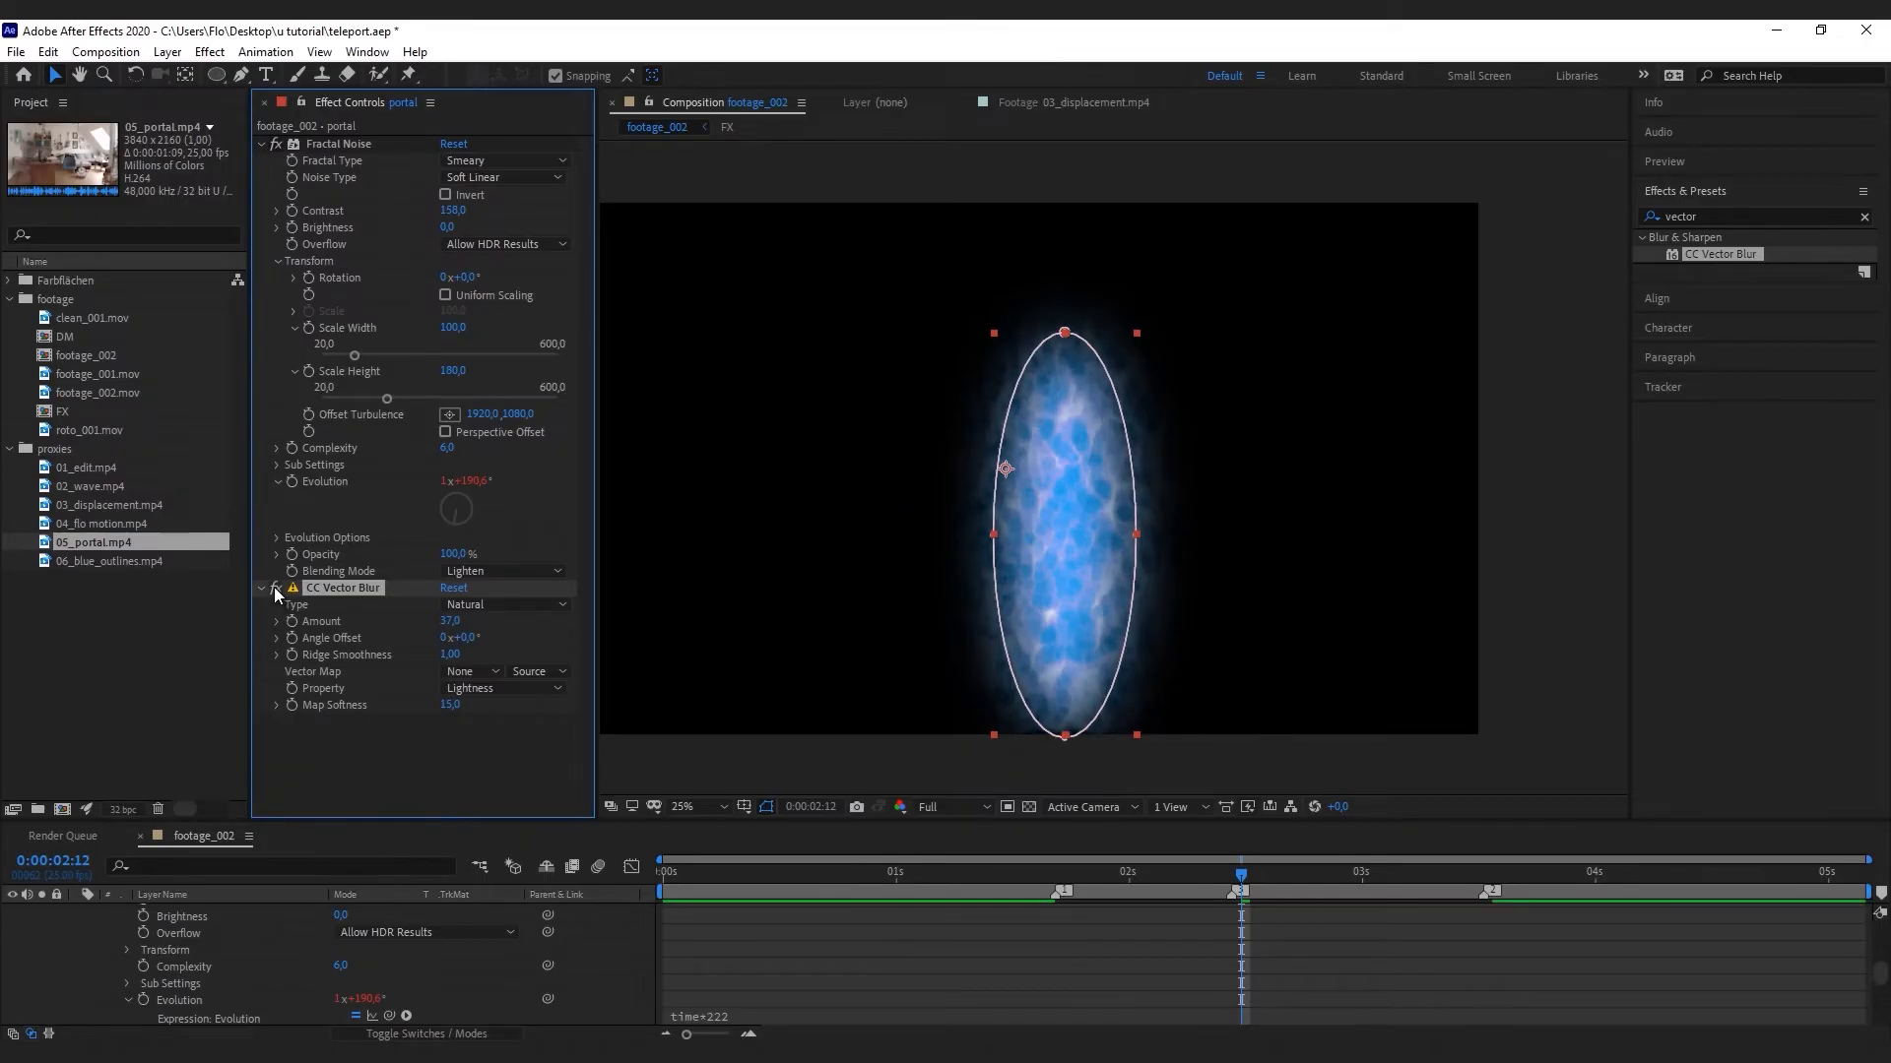
Apply Levels below CC Vector Blur on the portal layer with Input Black 0.2118, Input White 0.8392 and Gamma 0.59, and compare the result
click(1741, 216)
text(level)
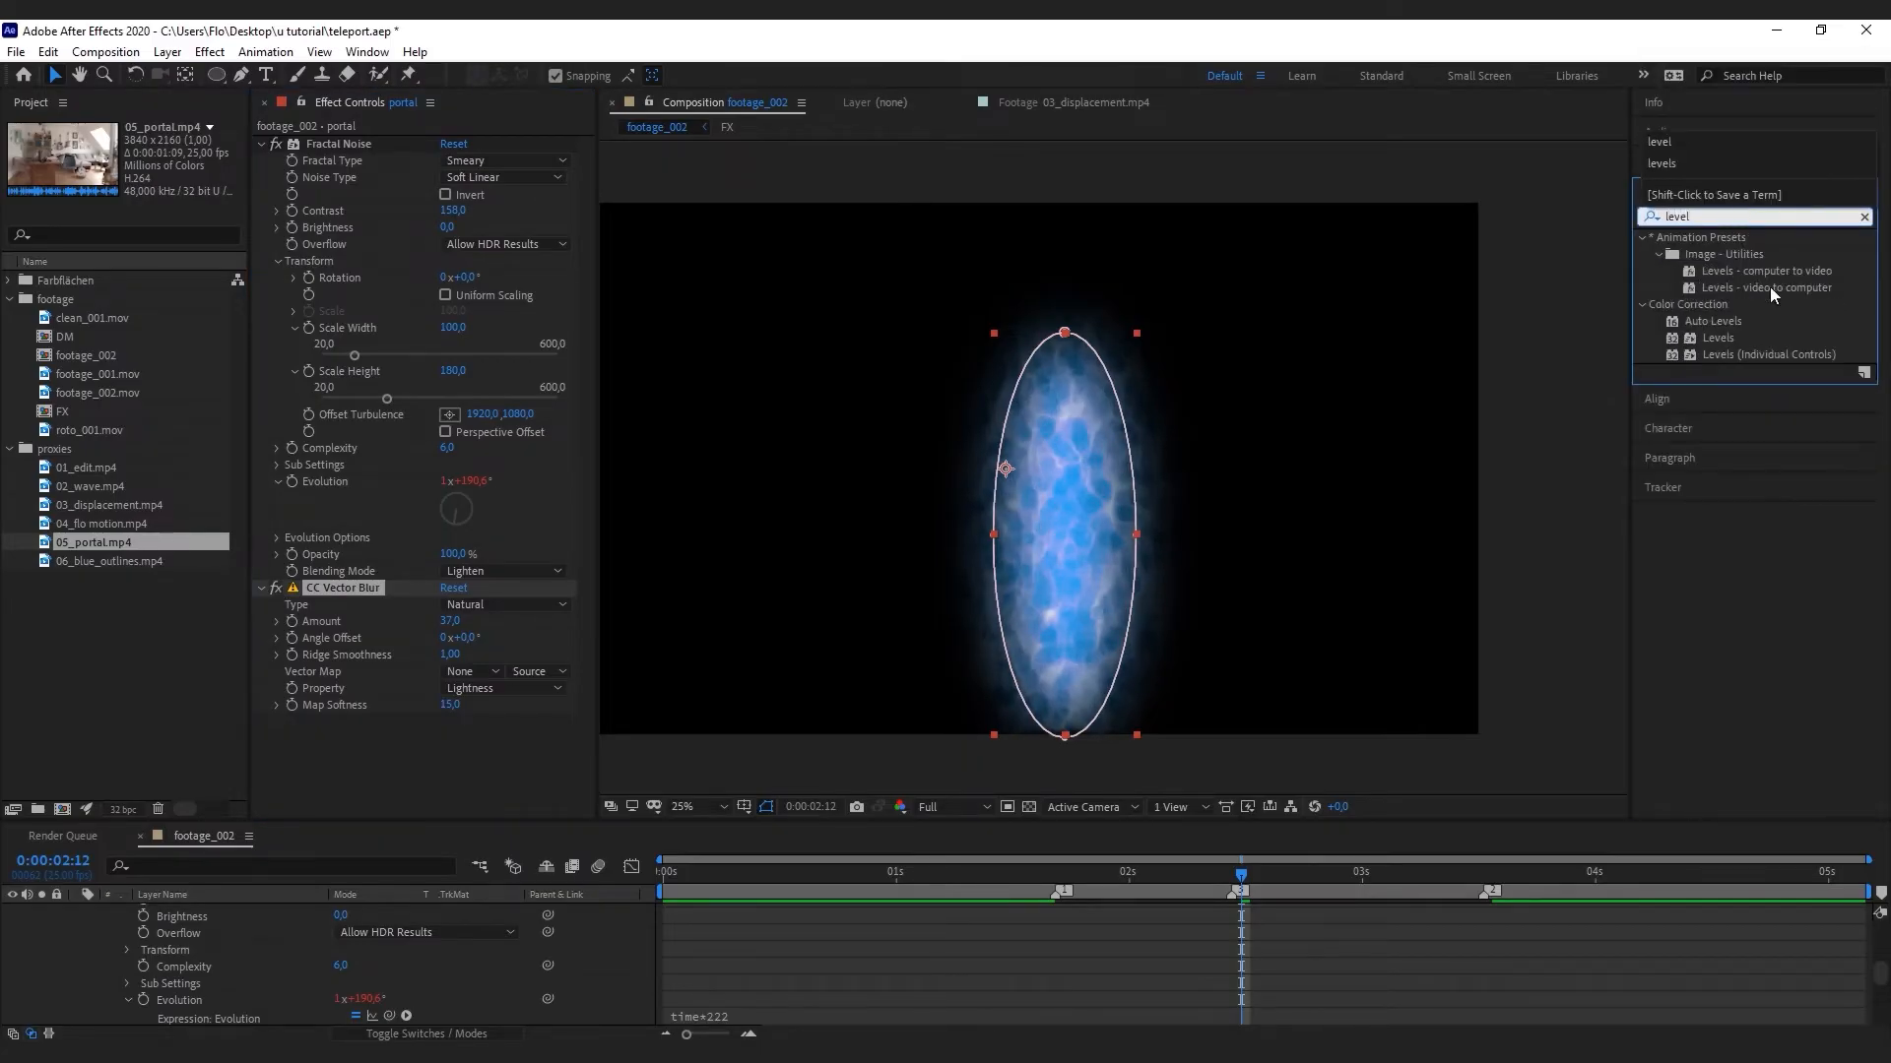
drag(1722, 339, 378, 707)
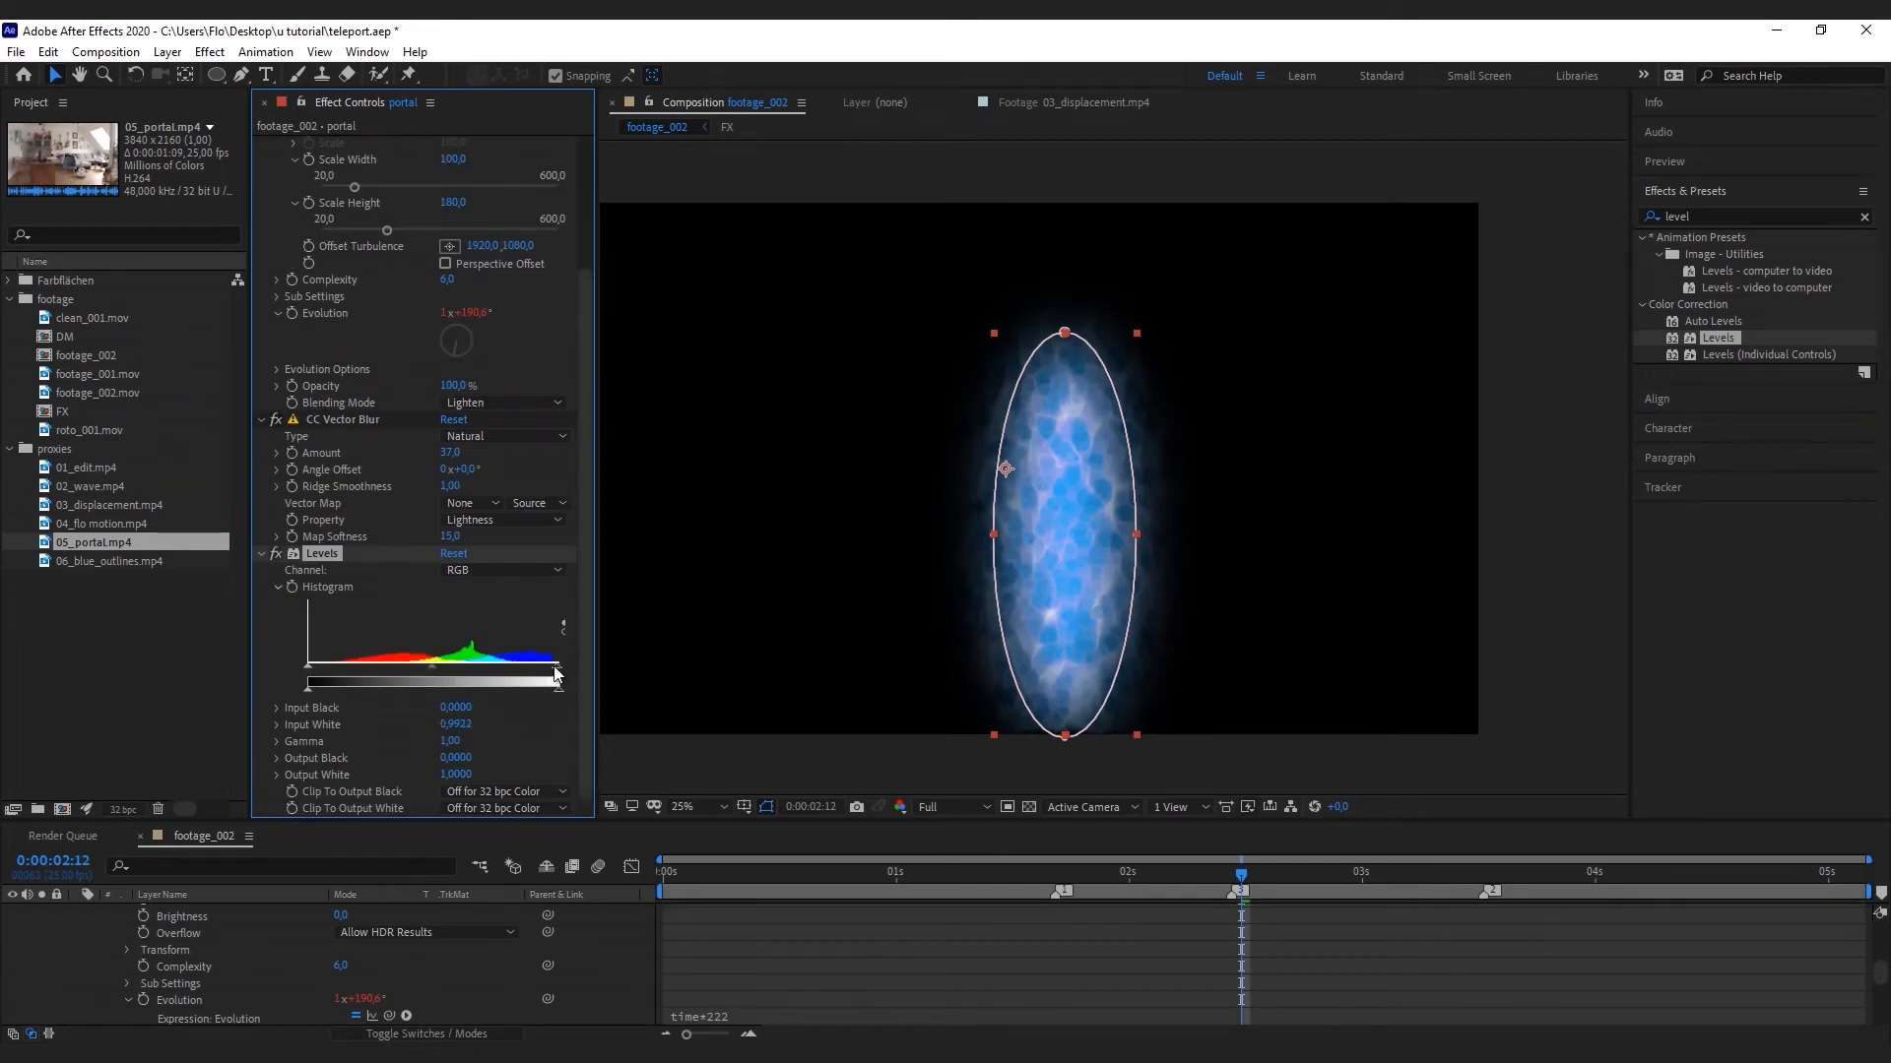
drag(557, 666, 519, 668)
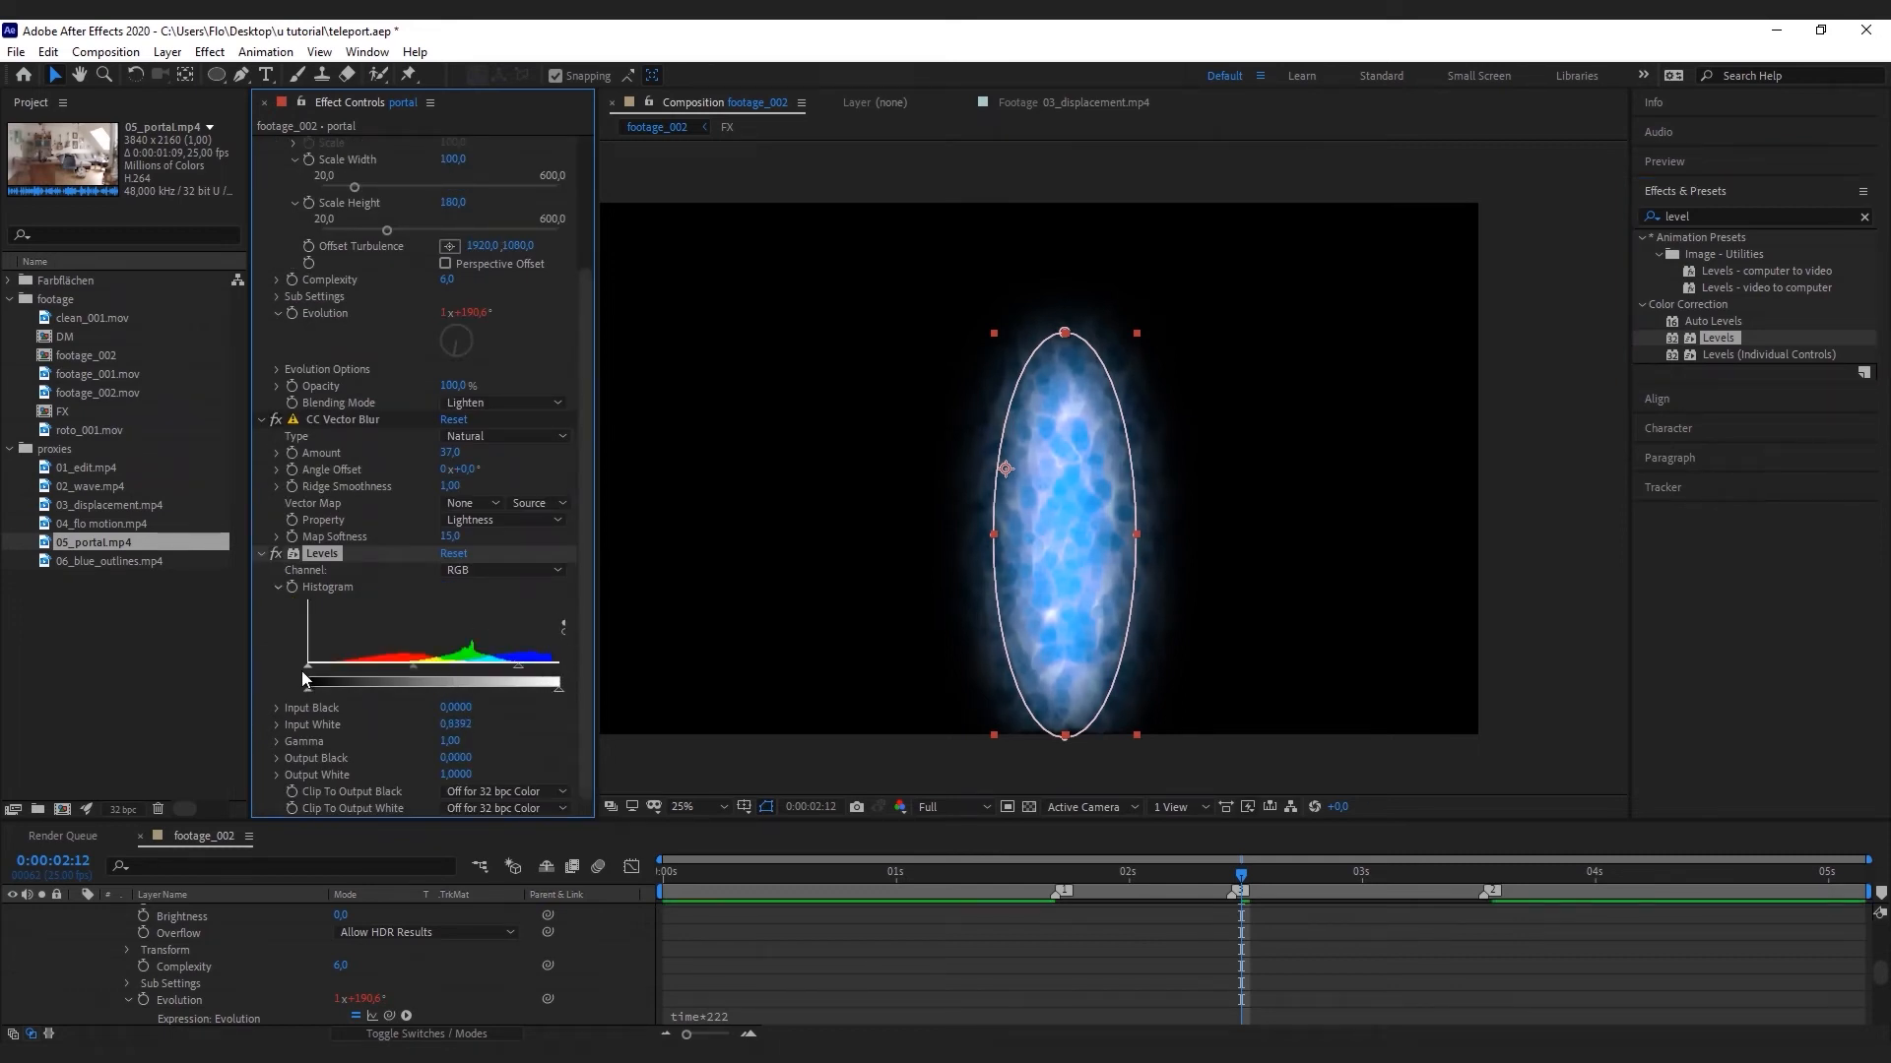
drag(305, 671, 342, 674)
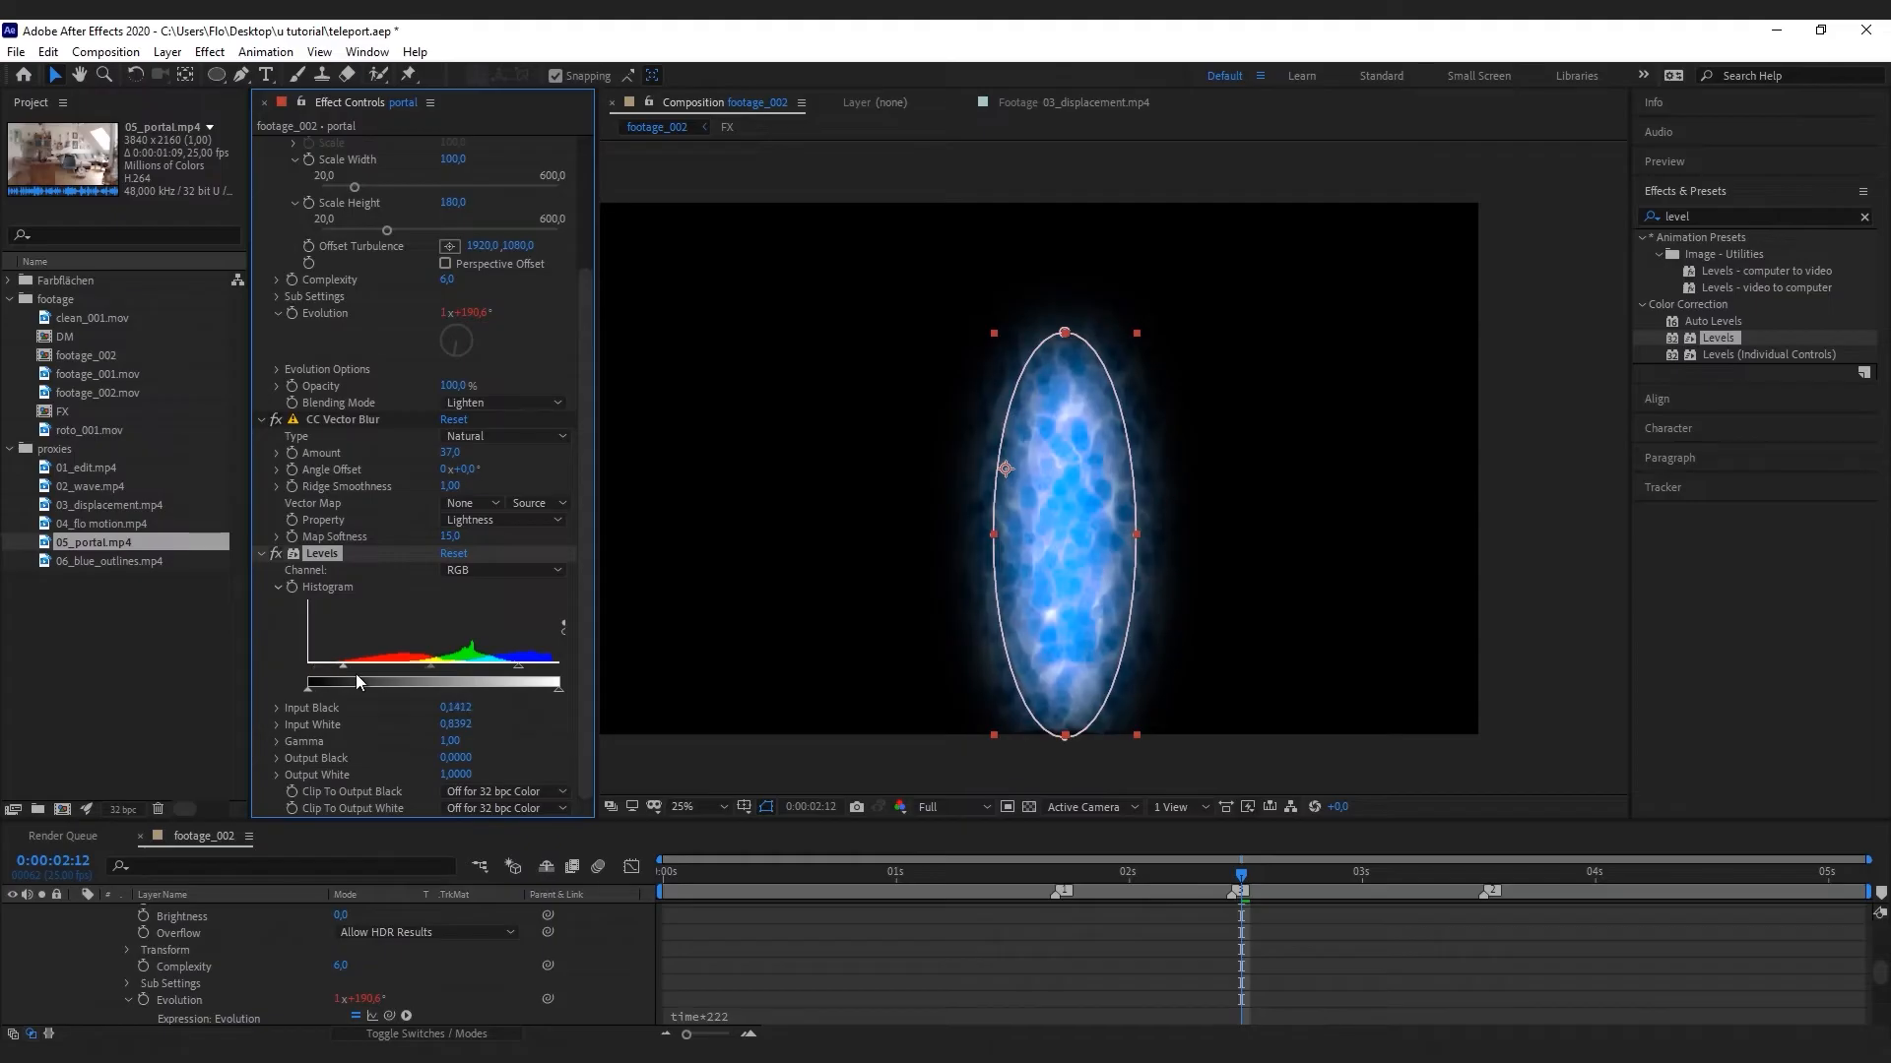
click(276, 558)
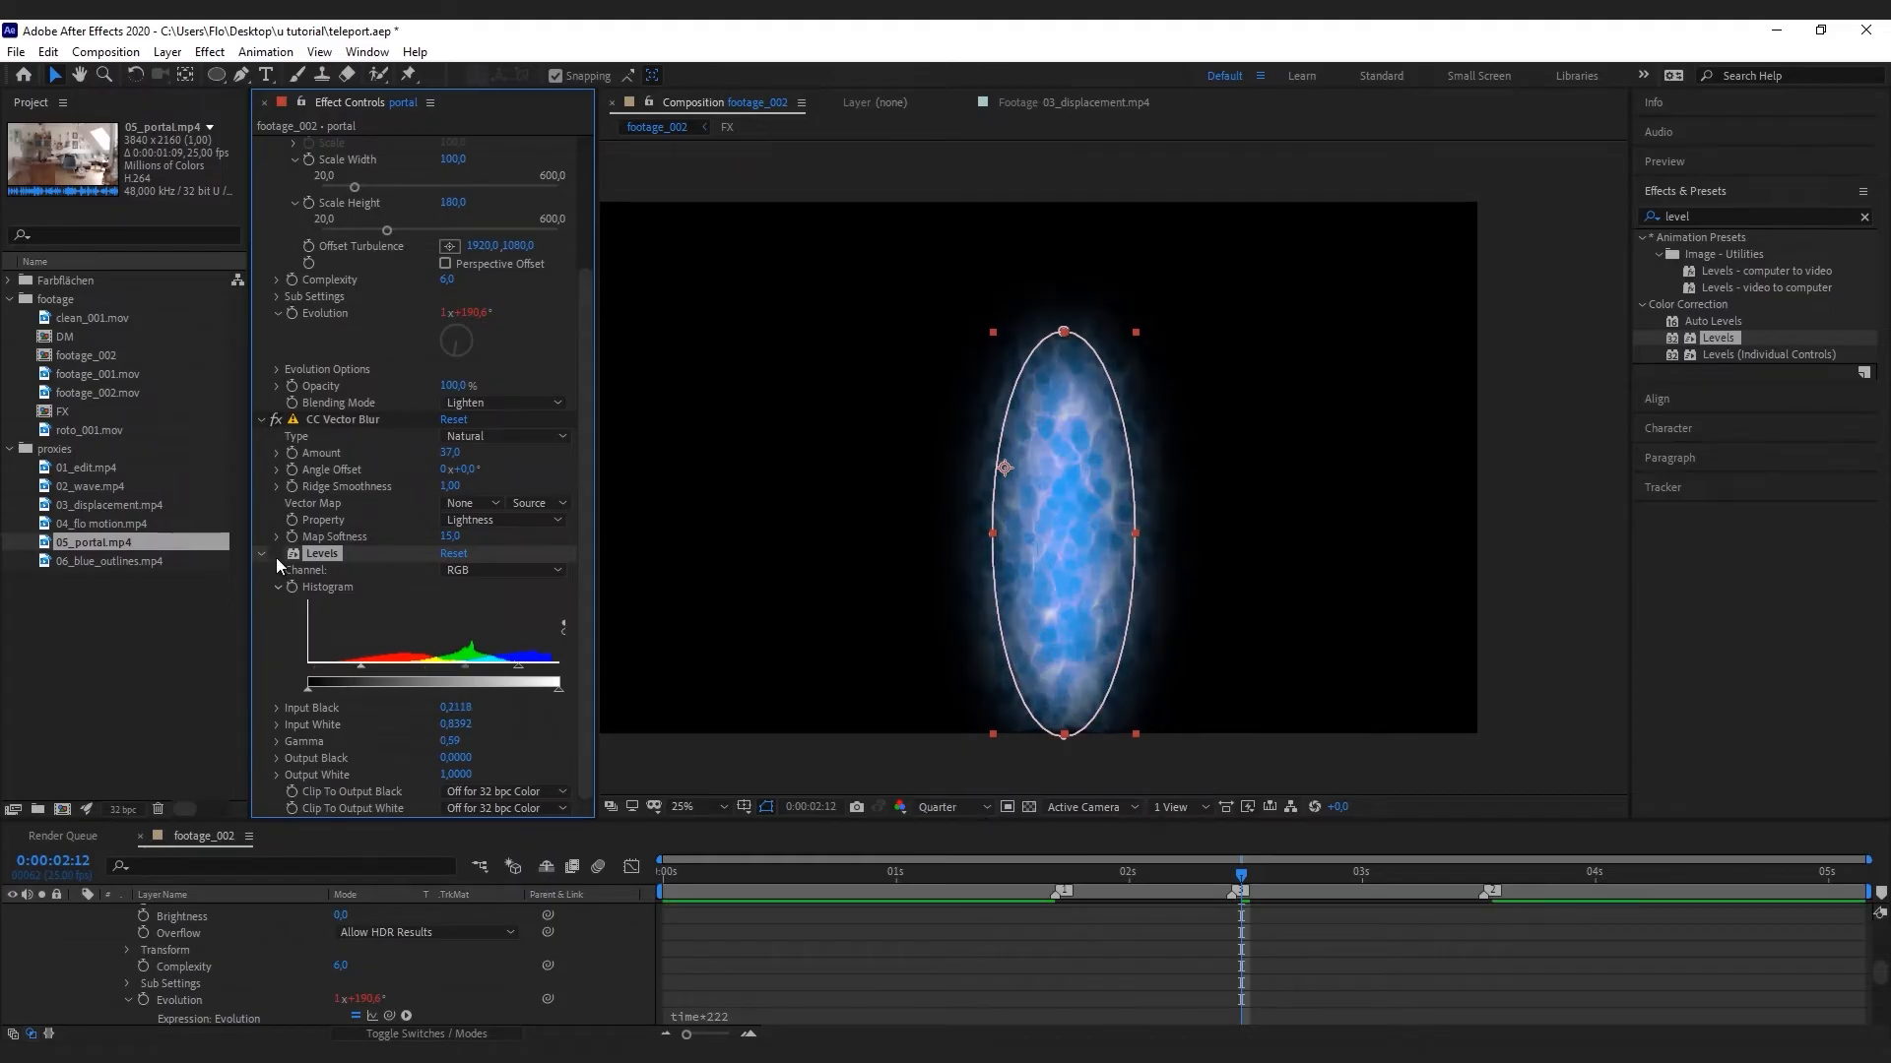
click(276, 557)
click(264, 555)
scroll(96, 965, up, 5)
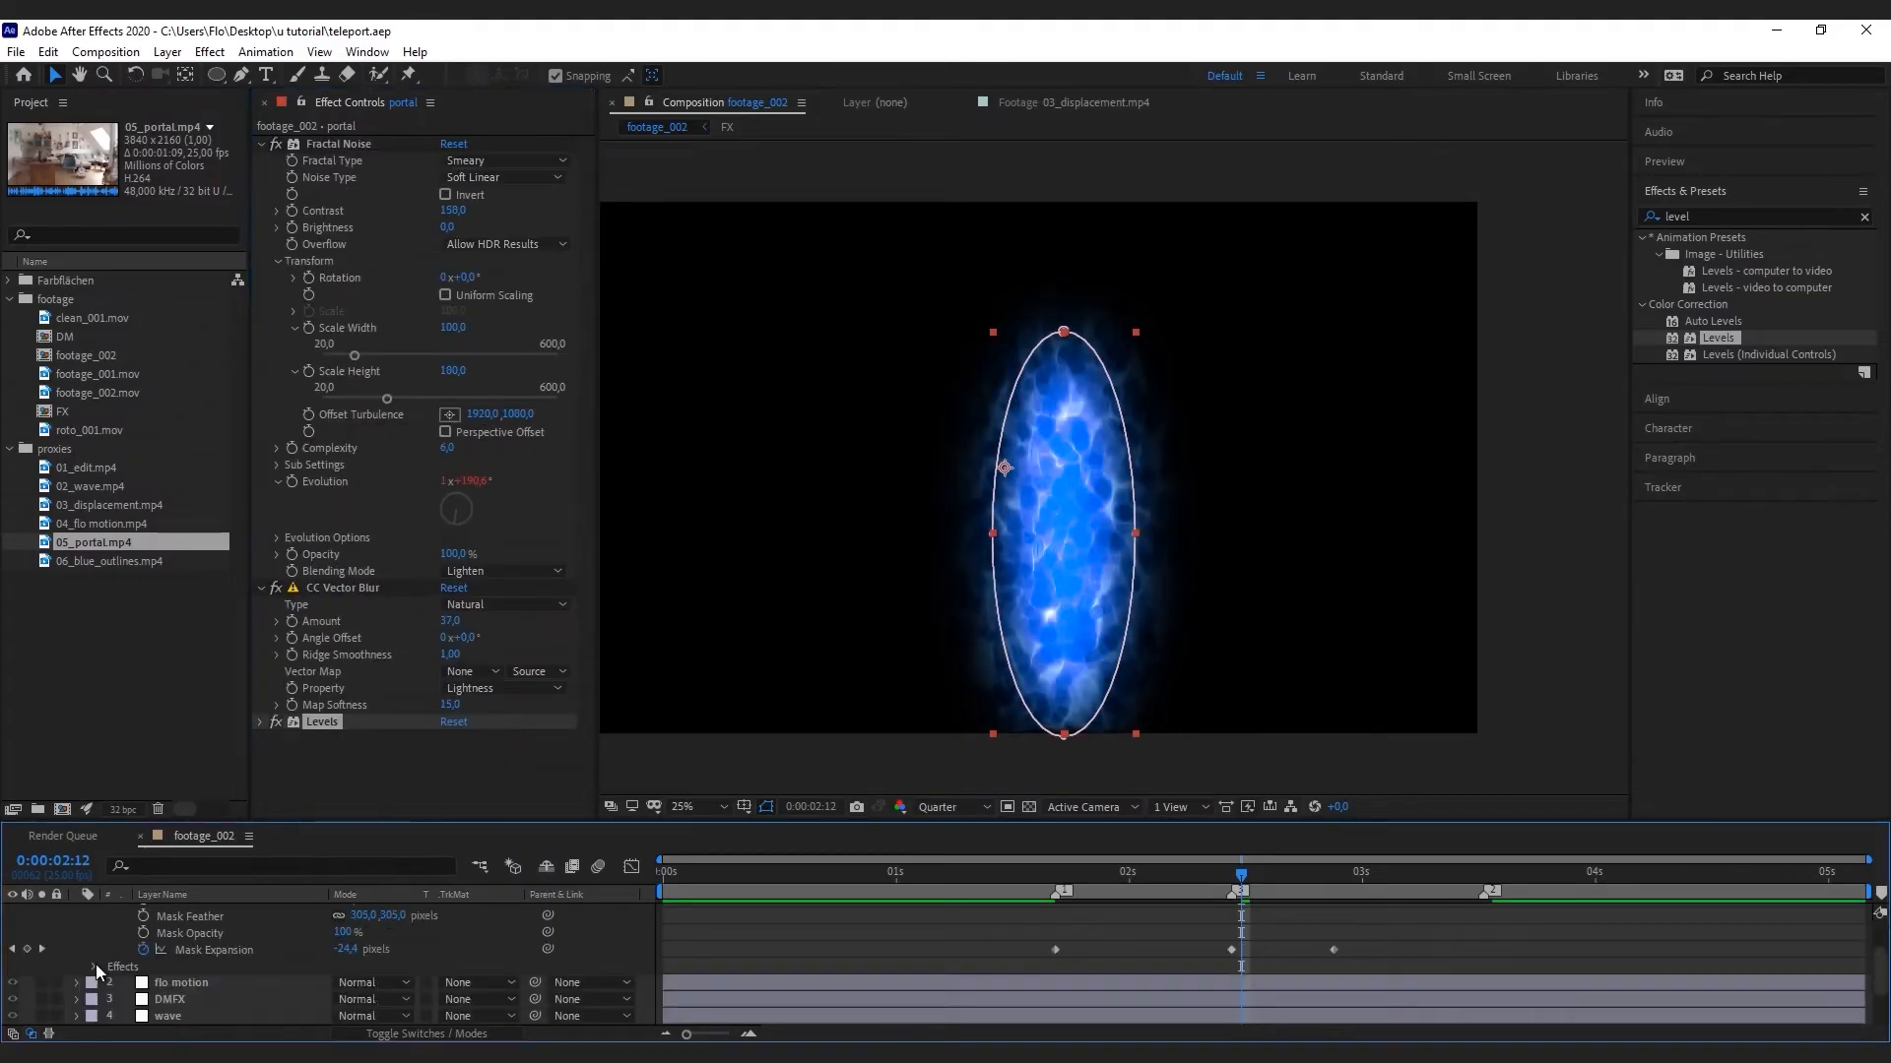
Collapse and unsolo the portal layer, and preview the portal over the footage
click(78, 913)
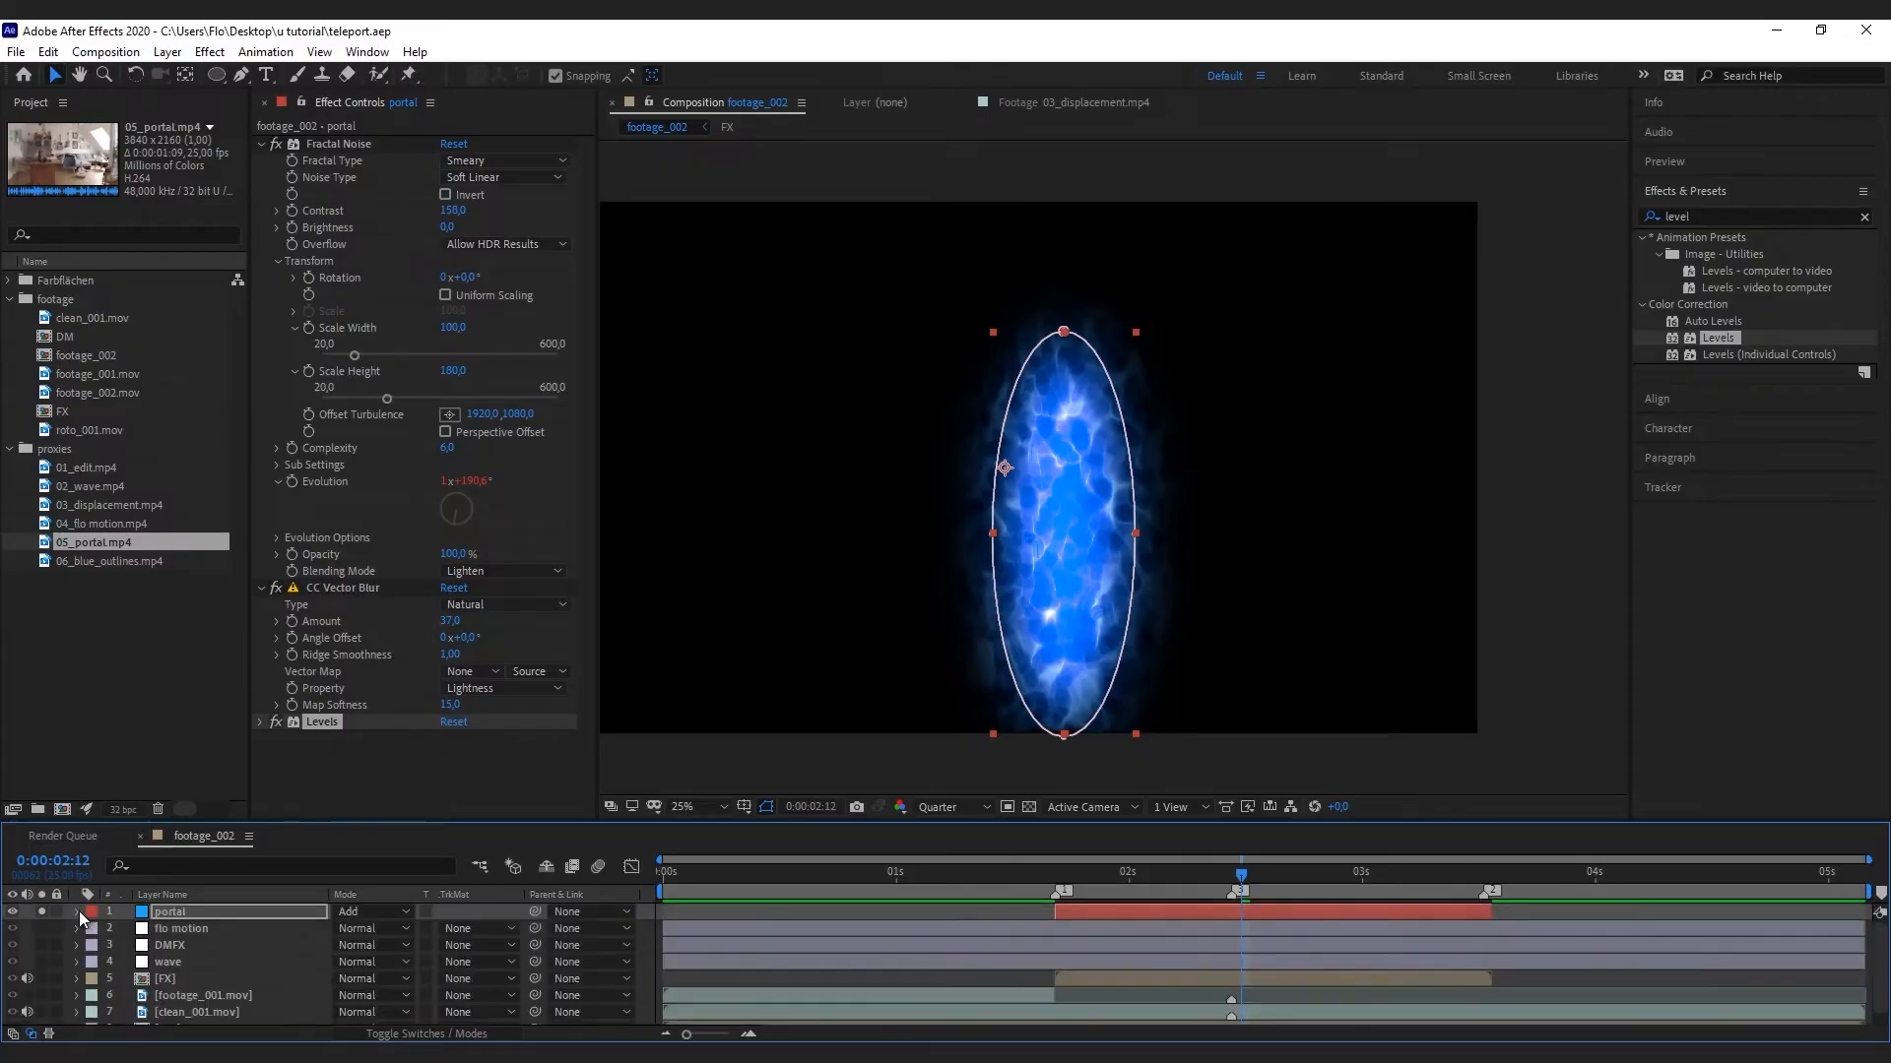
click(40, 911)
drag(1241, 873, 1186, 873)
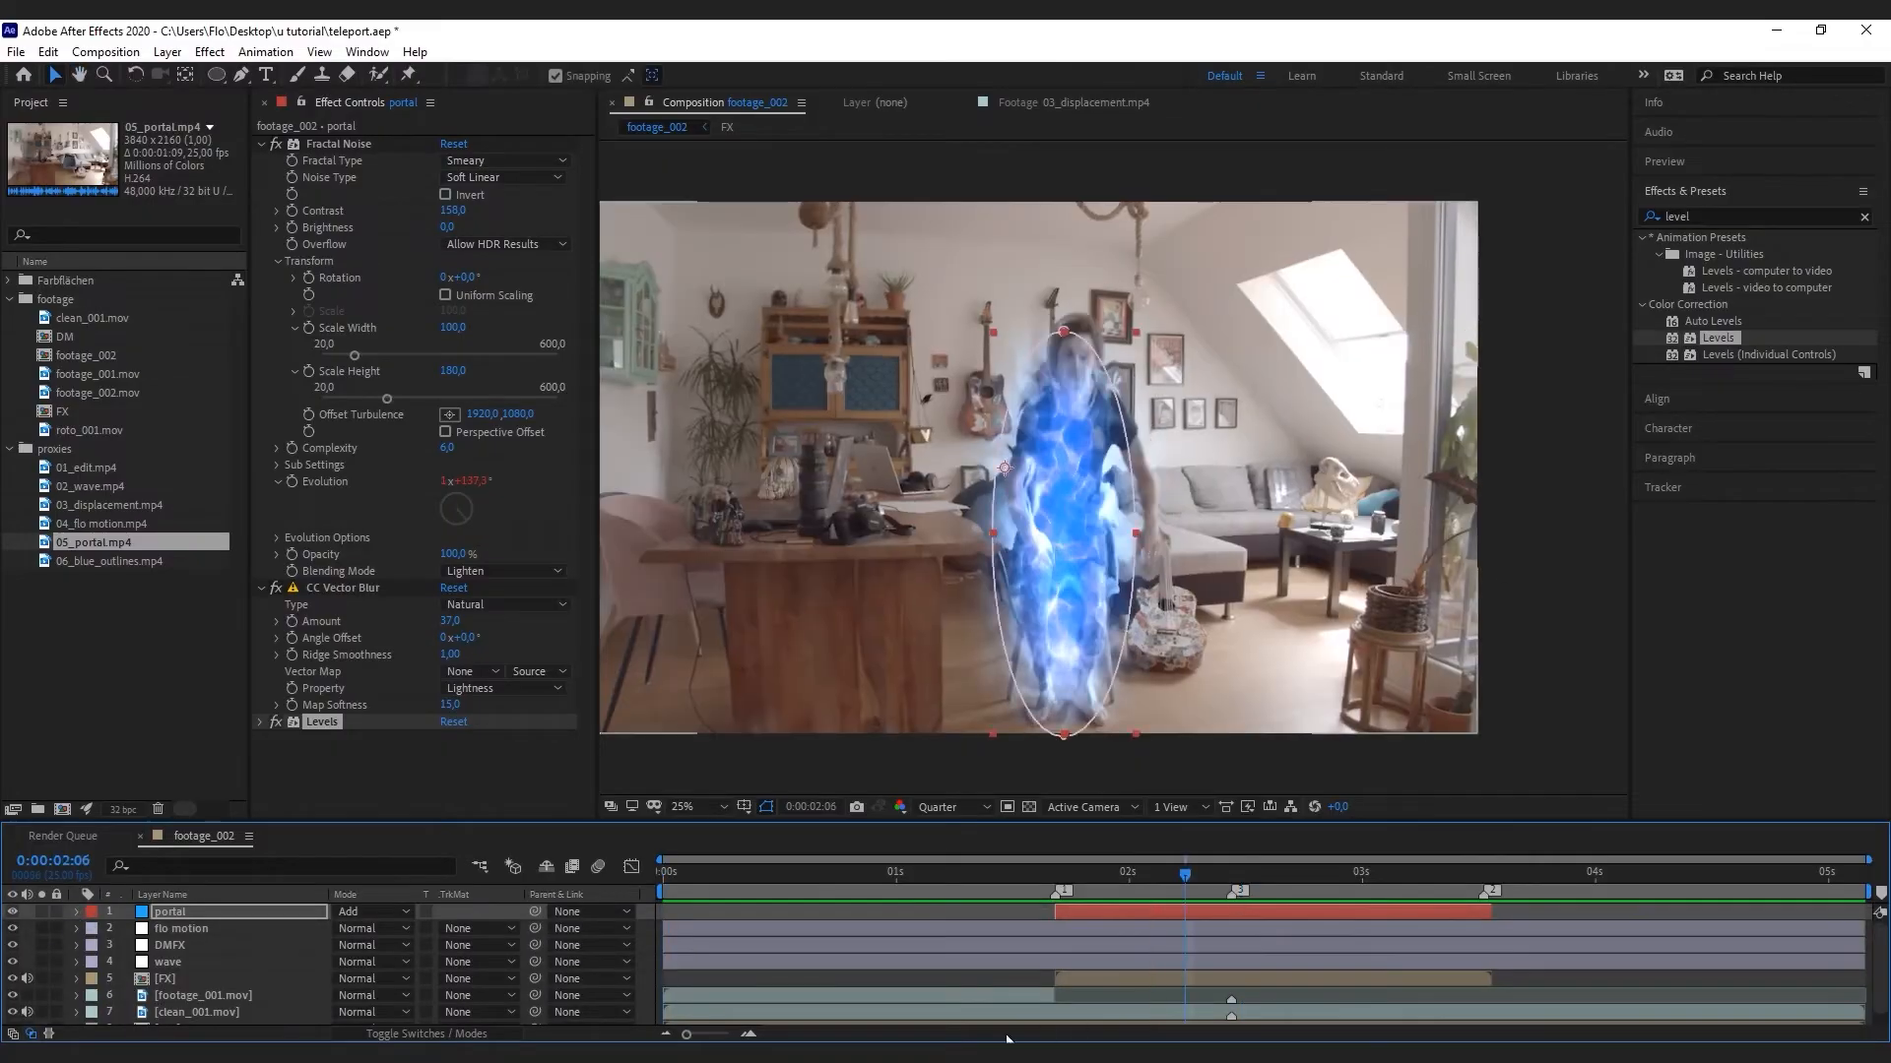
key(u)
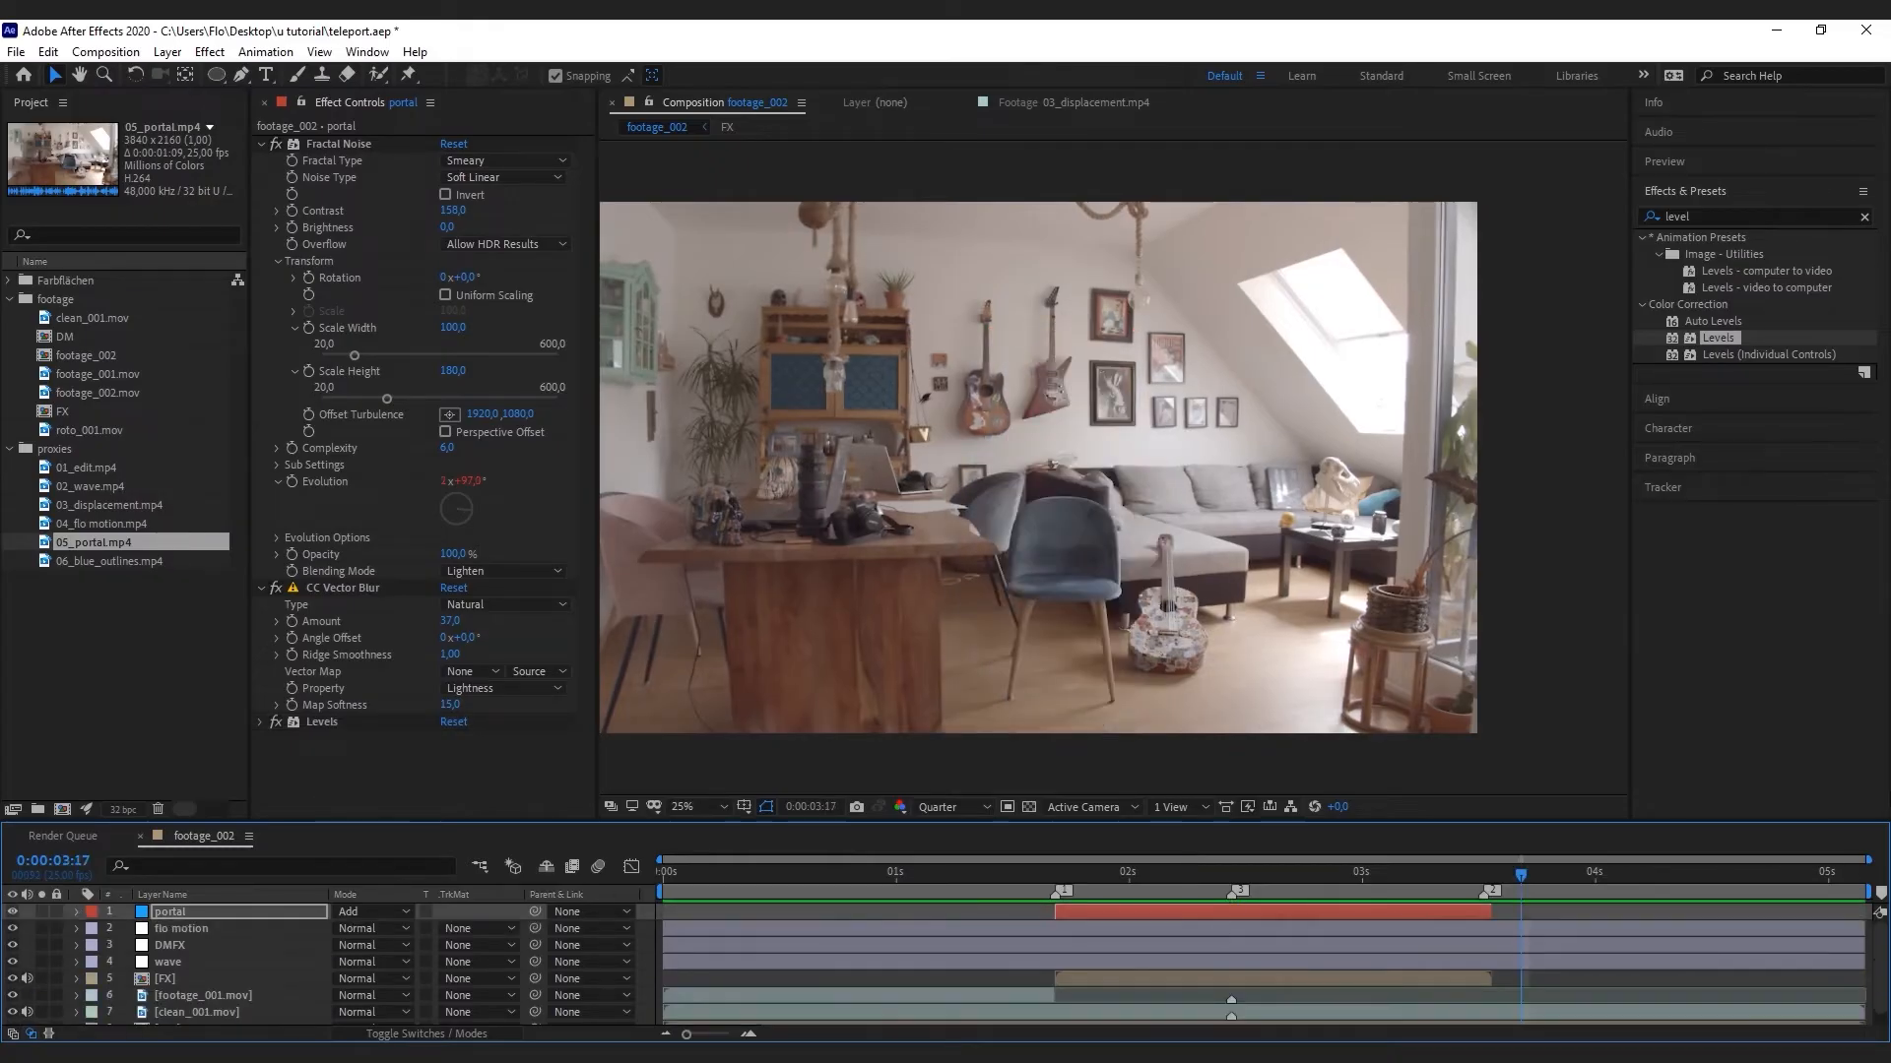
Add roto_001.mov above the portal layer, trimmed to the portal's duration, and check the person in front of the glow
drag(1041, 879, 1158, 890)
click(123, 427)
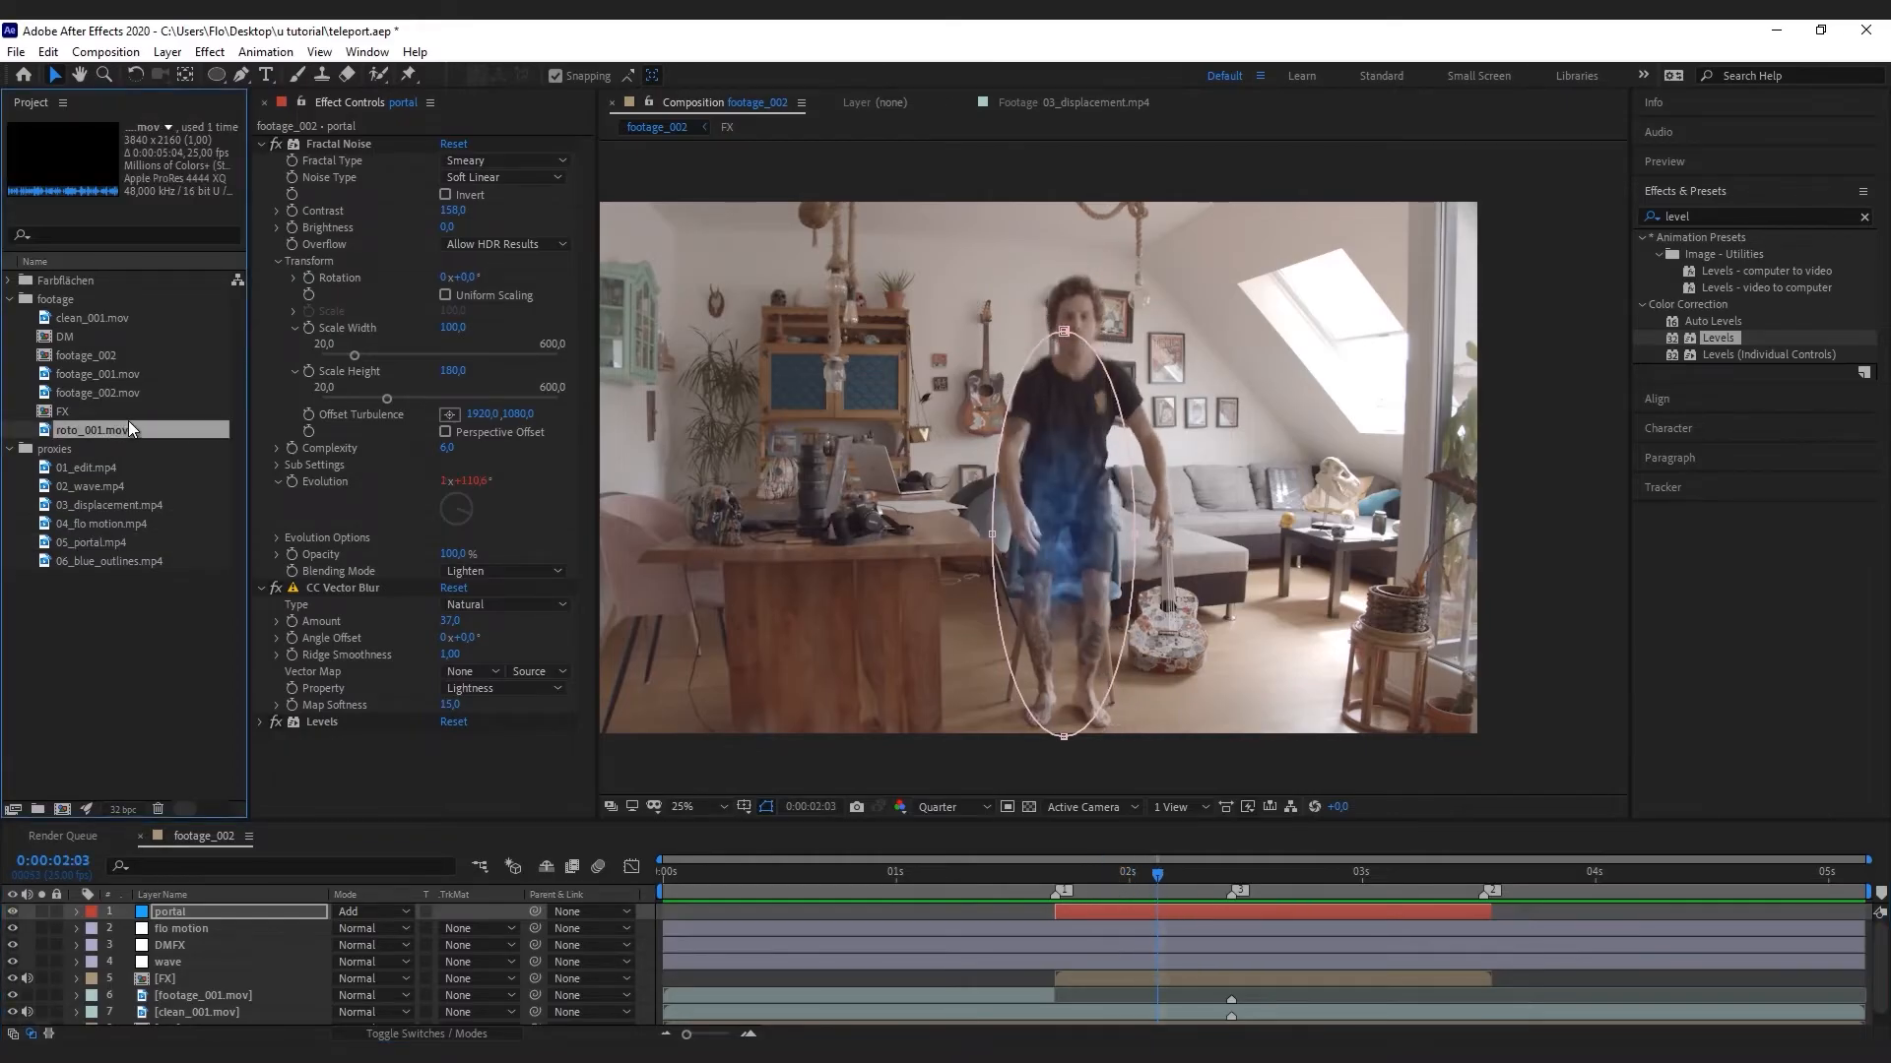
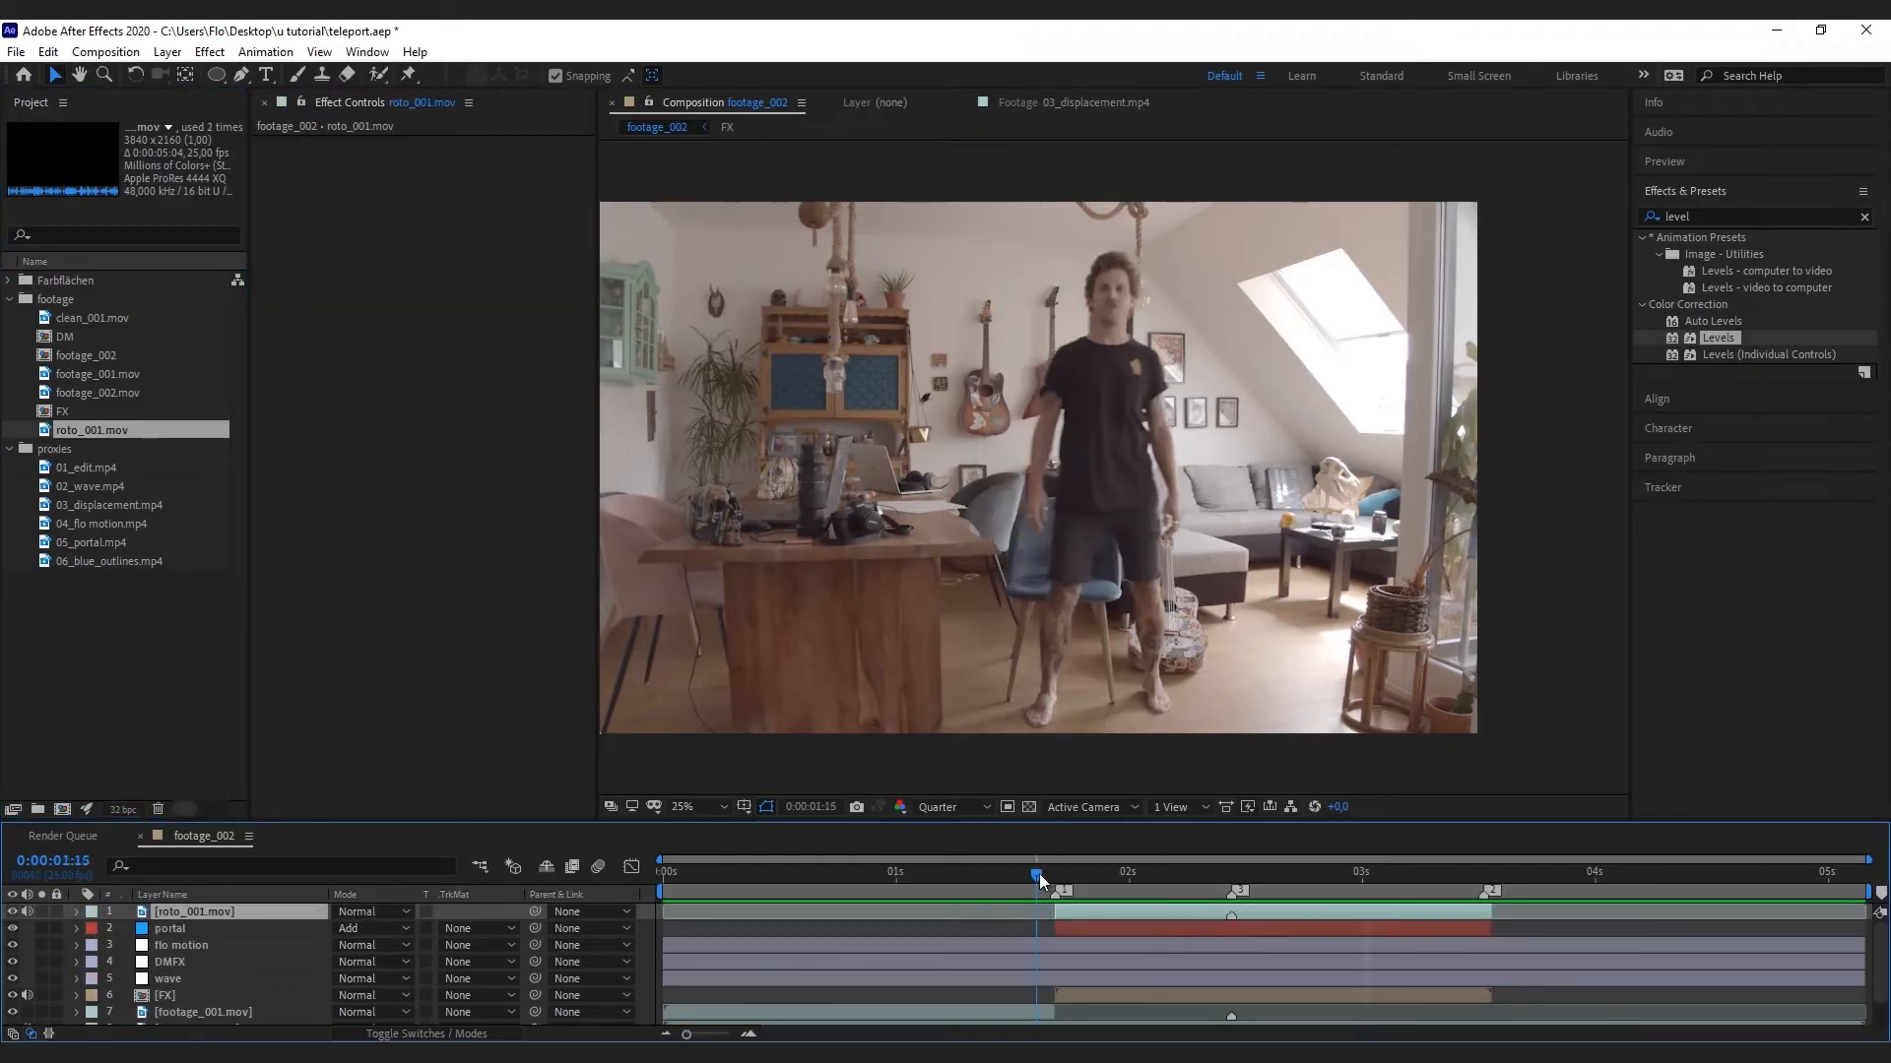
drag(1042, 879, 1197, 889)
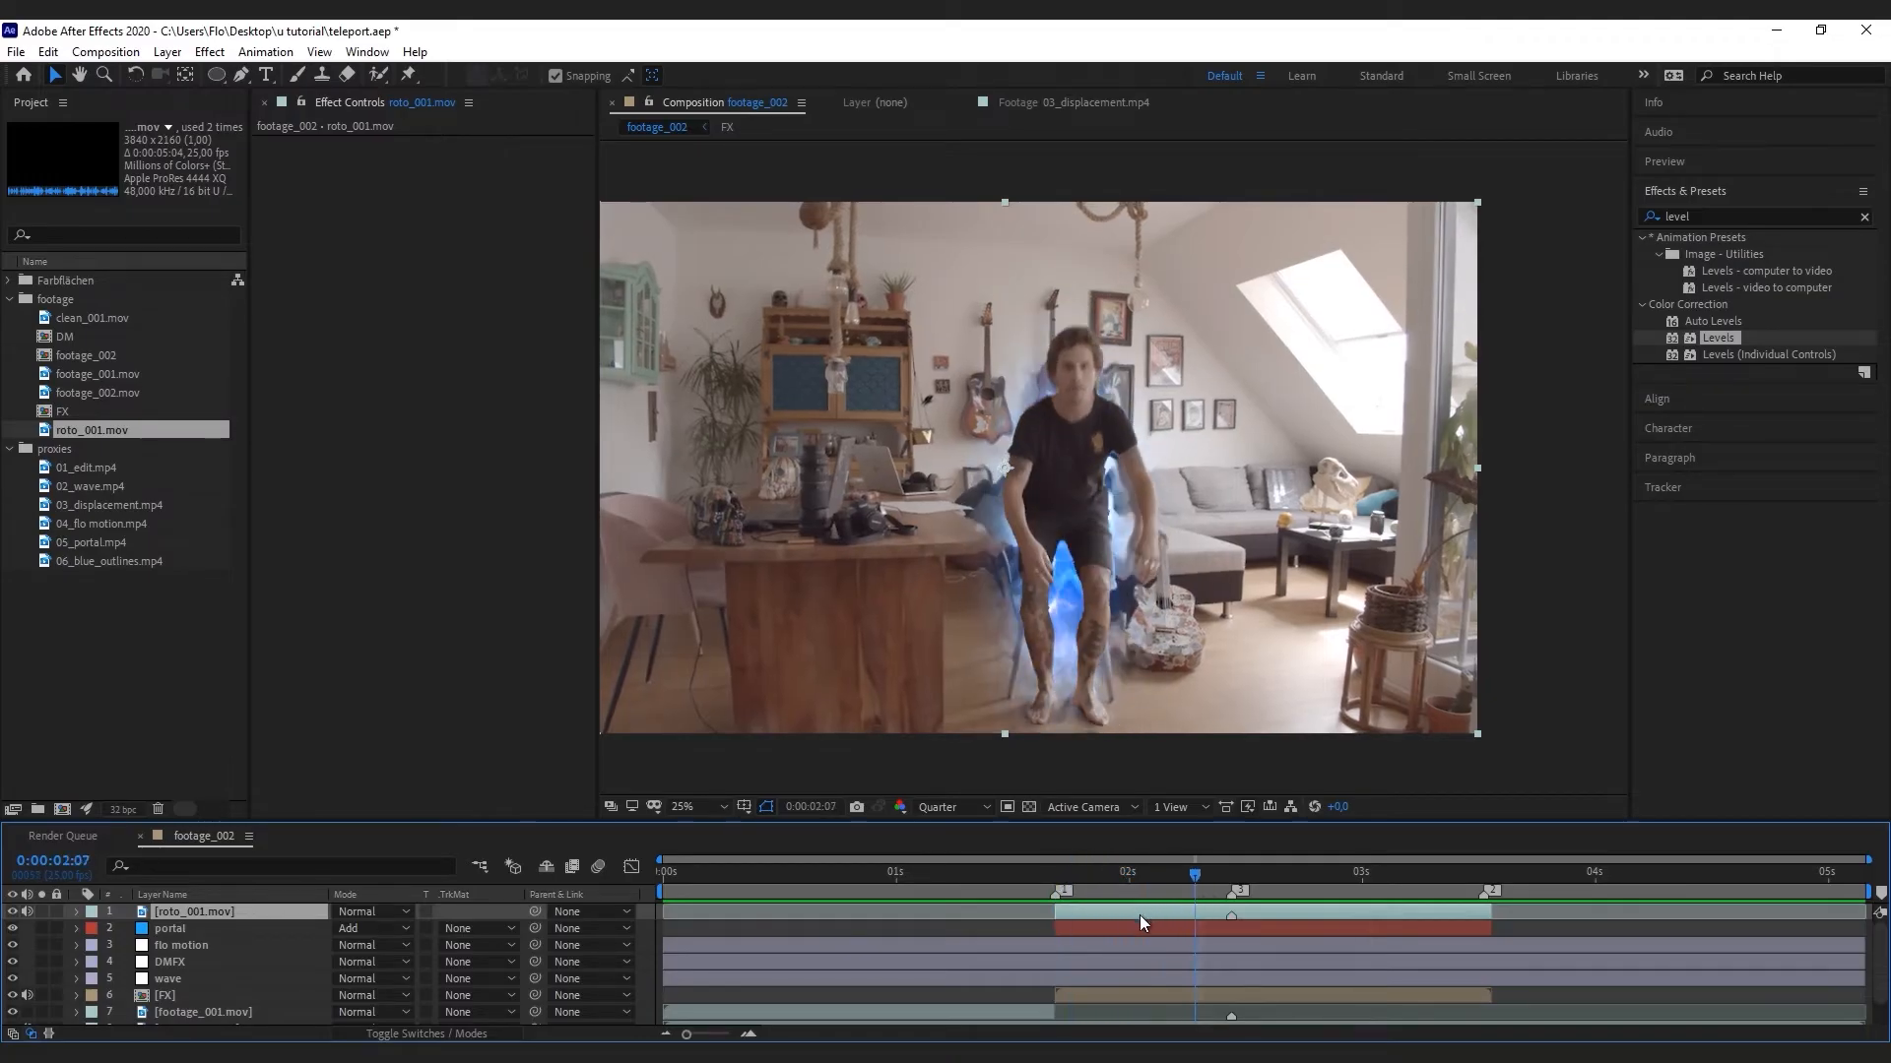
Keyframe the roto_001.mov Opacity from 0% at the layer's start to 100% at 0:00:02:05
key(alt+shift+t)
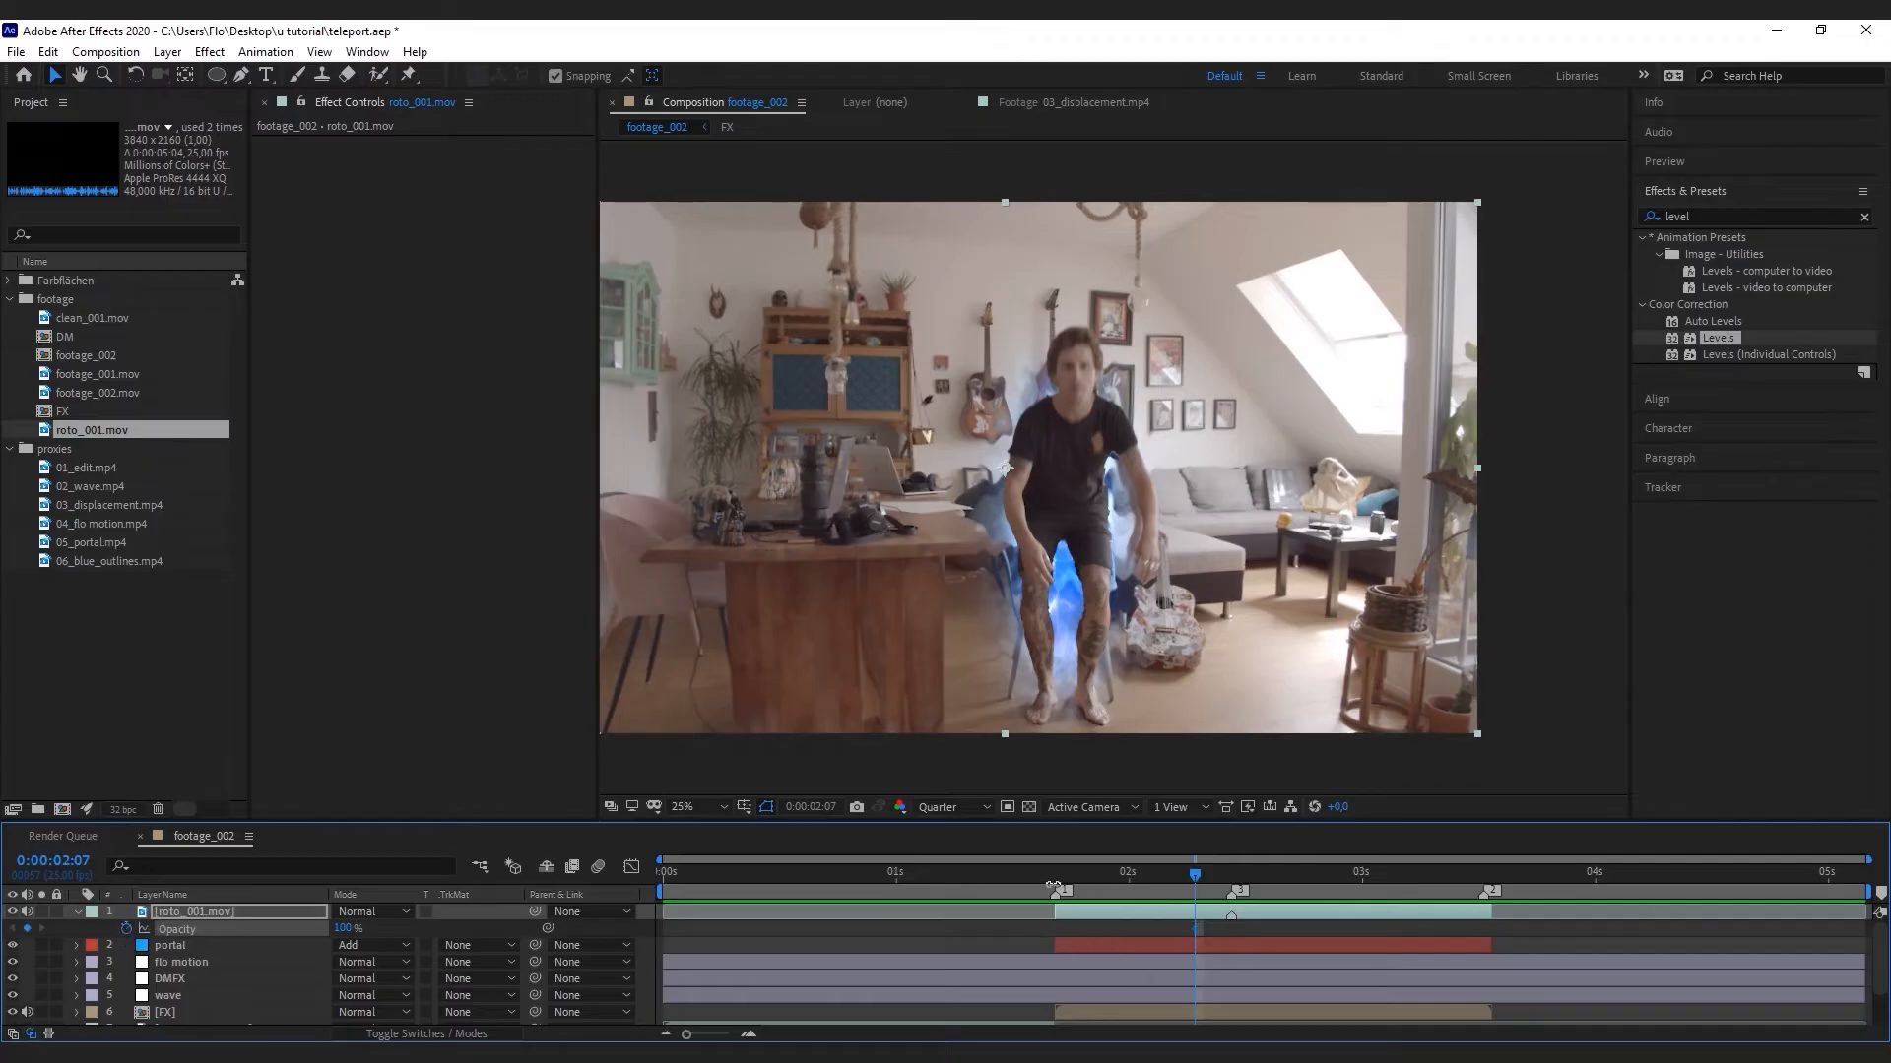
key(i)
drag(345, 931, 295, 931)
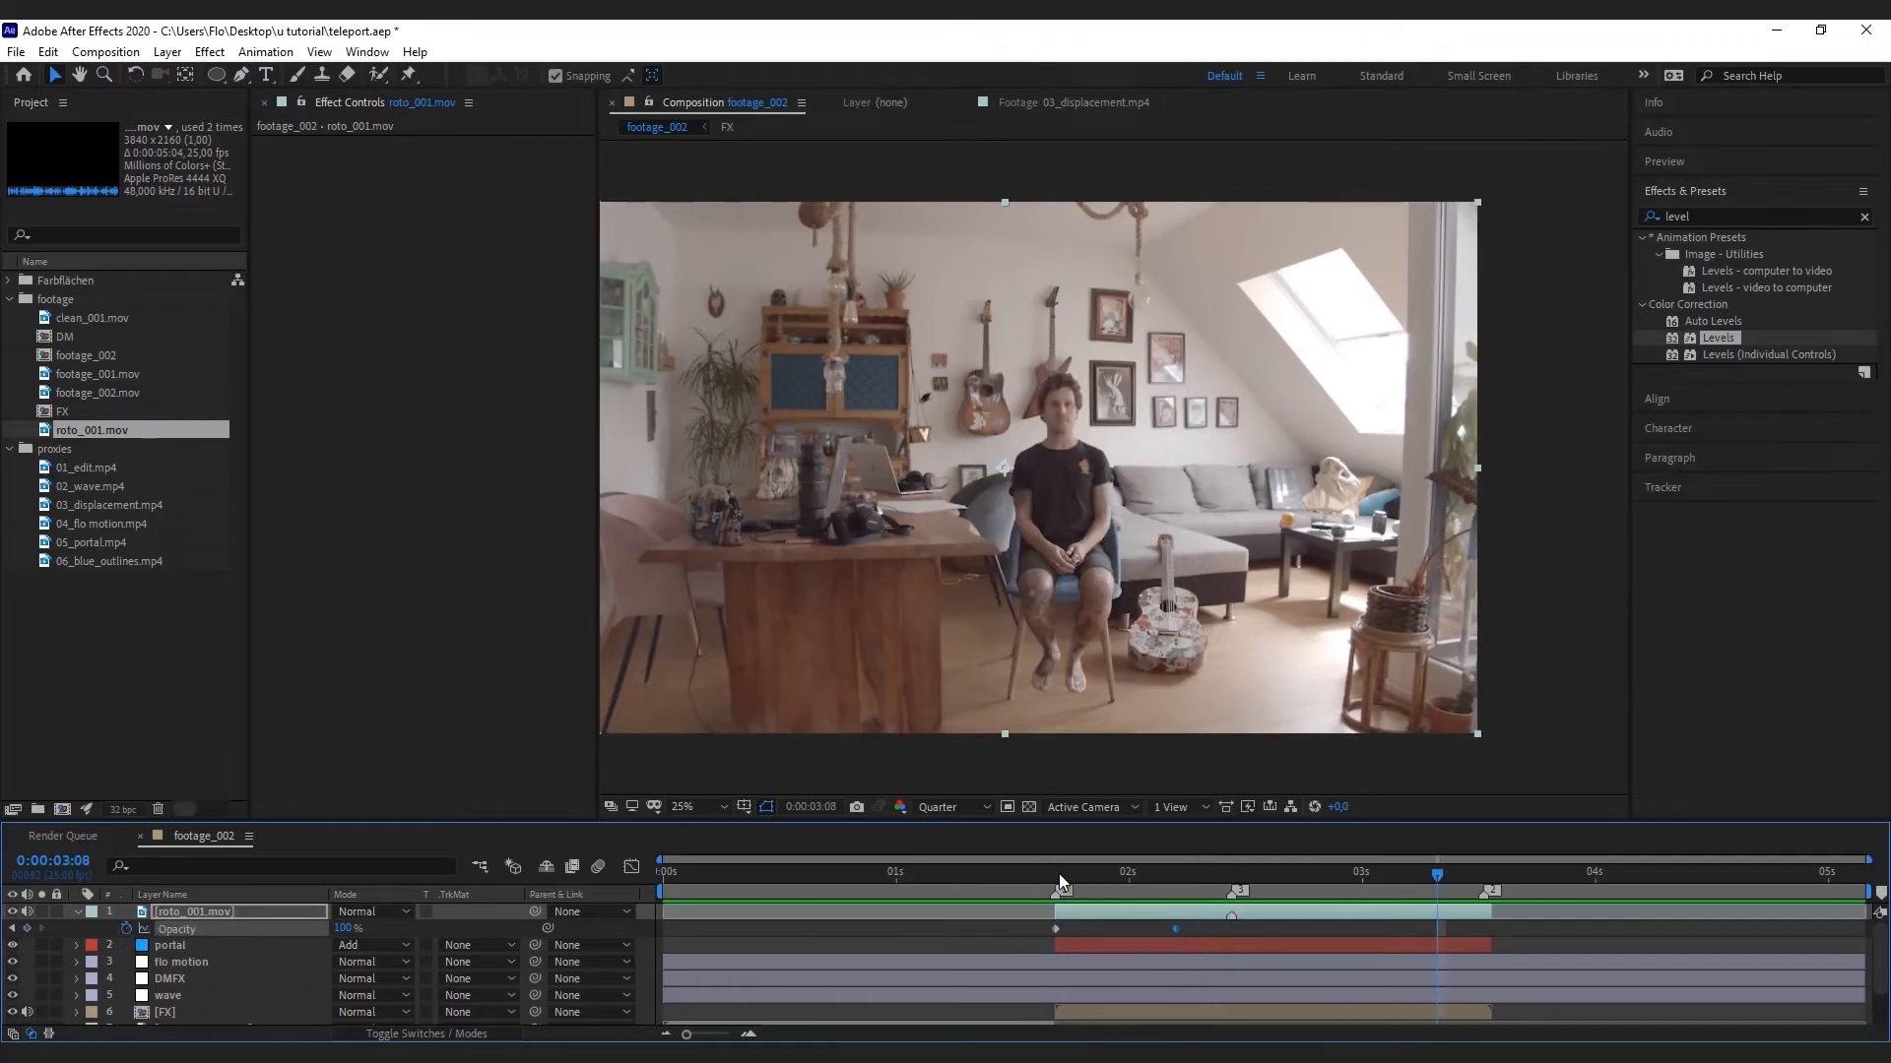
drag(1058, 884, 1215, 884)
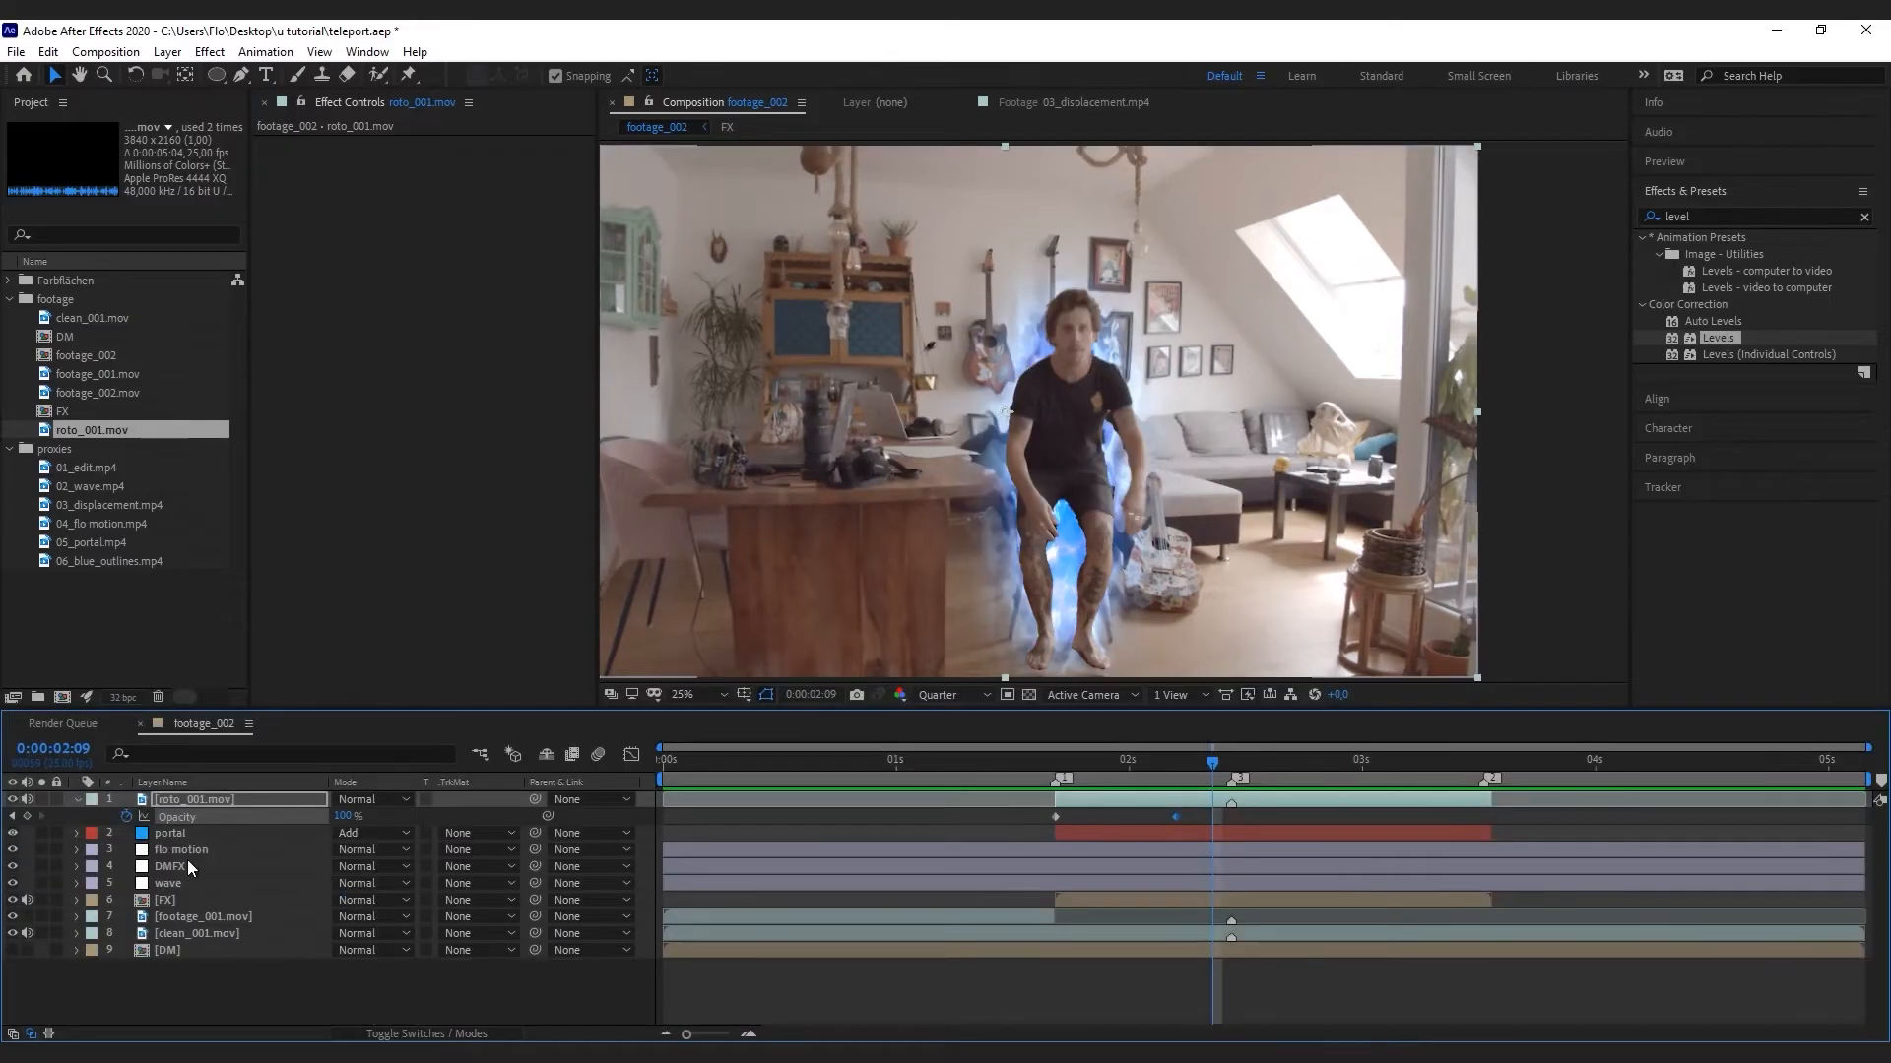
Move the flo motion layer above roto_001.mov and preview the distorted person
click(194, 852)
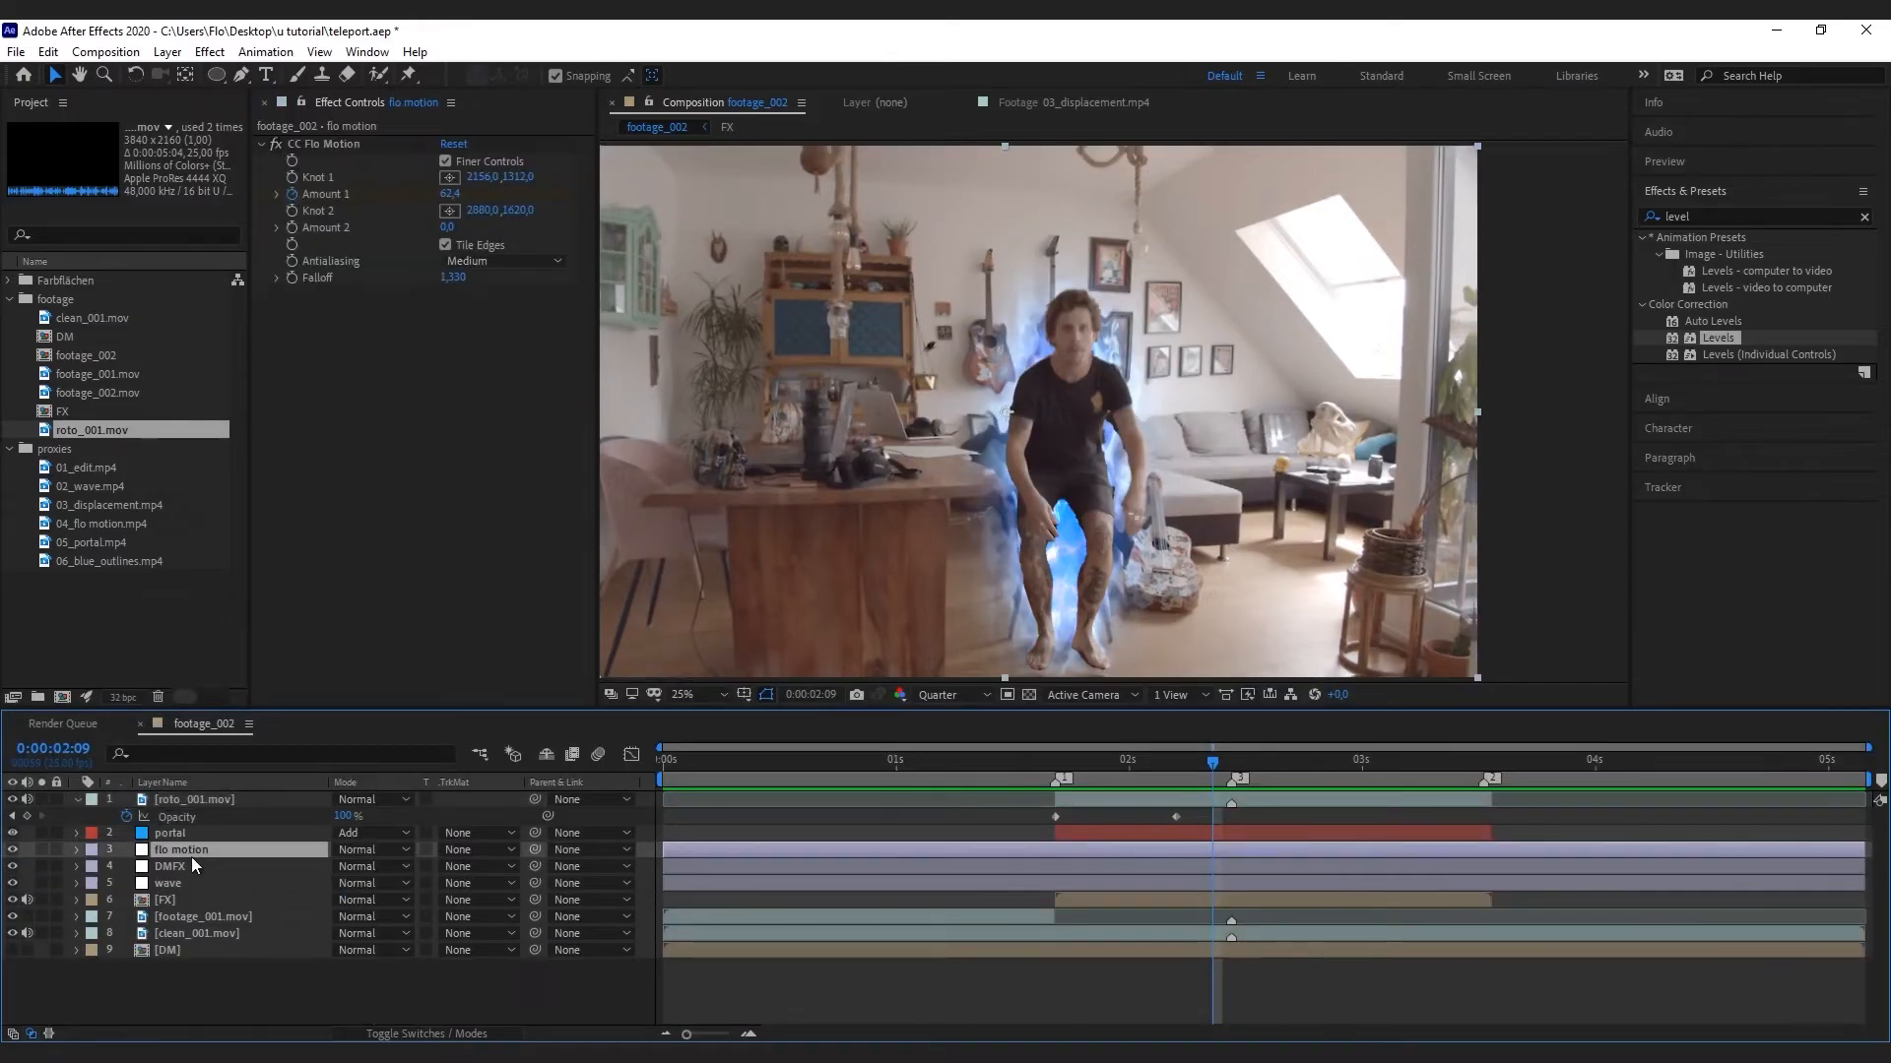
drag(204, 851, 243, 800)
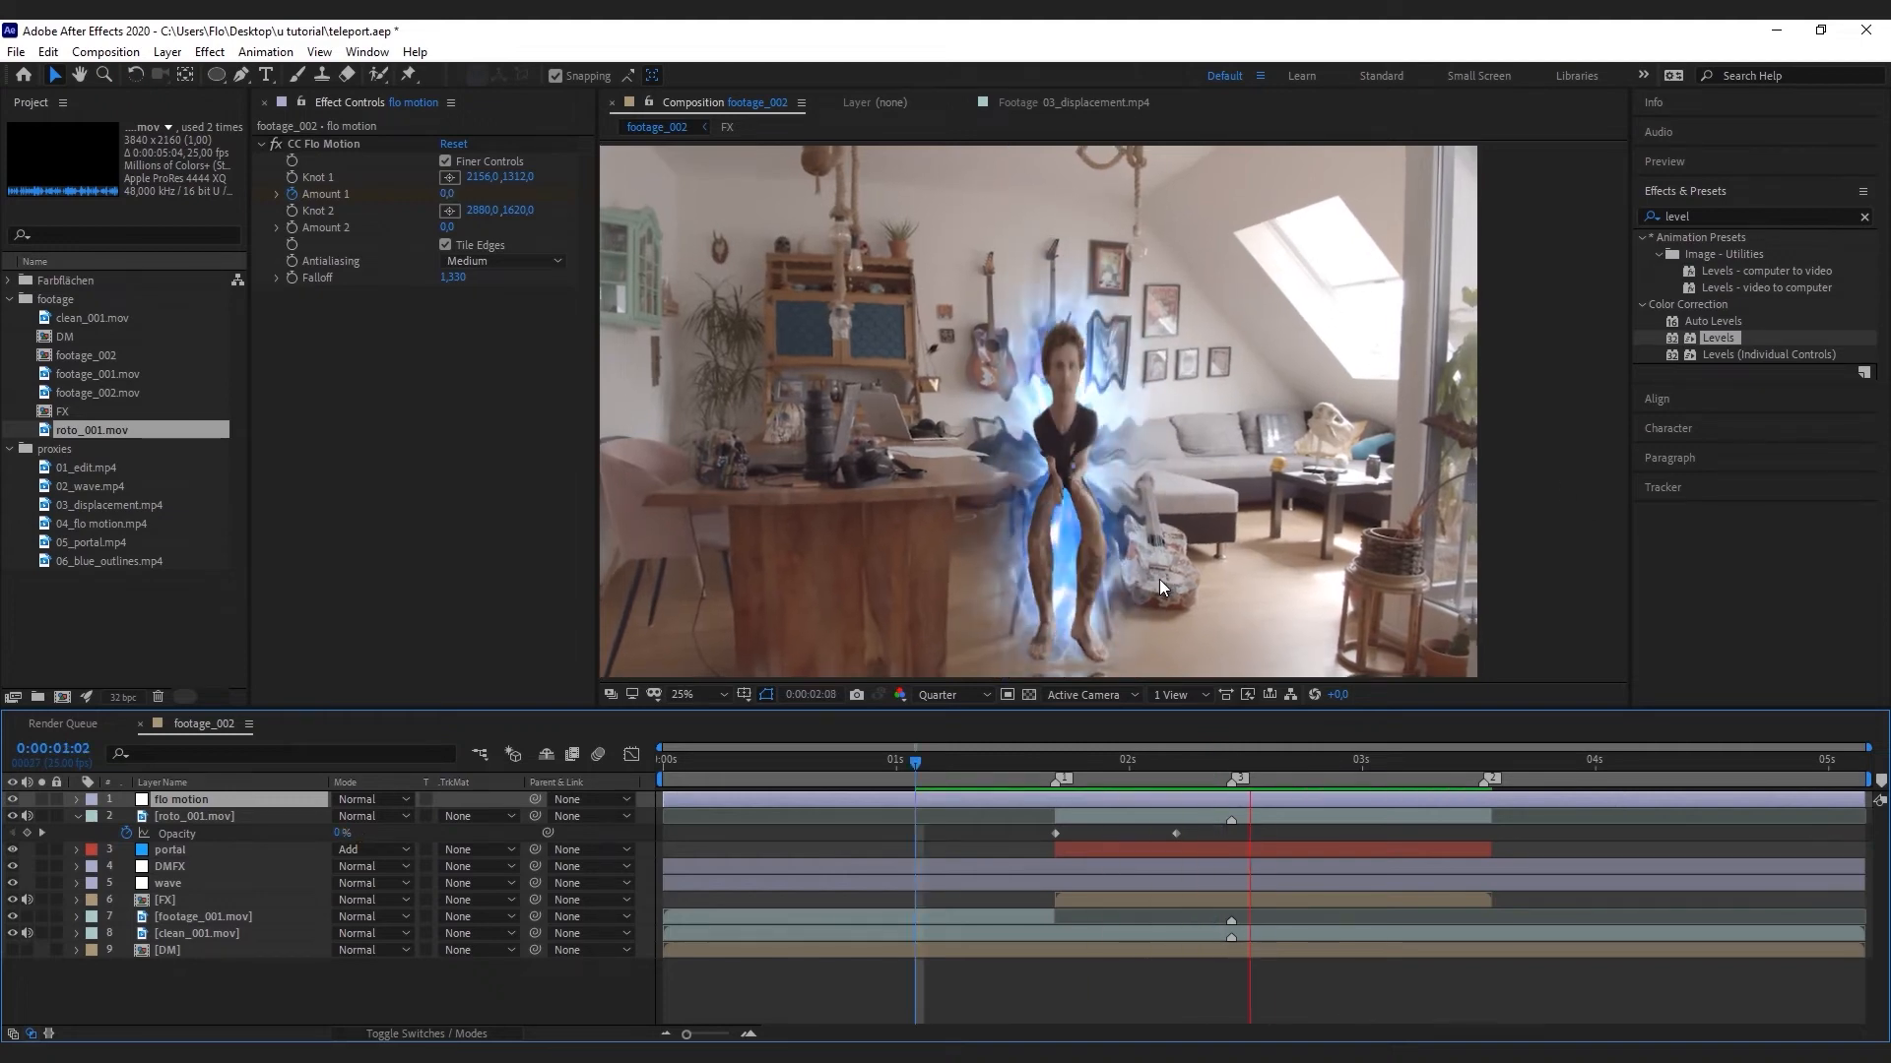
drag(1087, 763, 1175, 793)
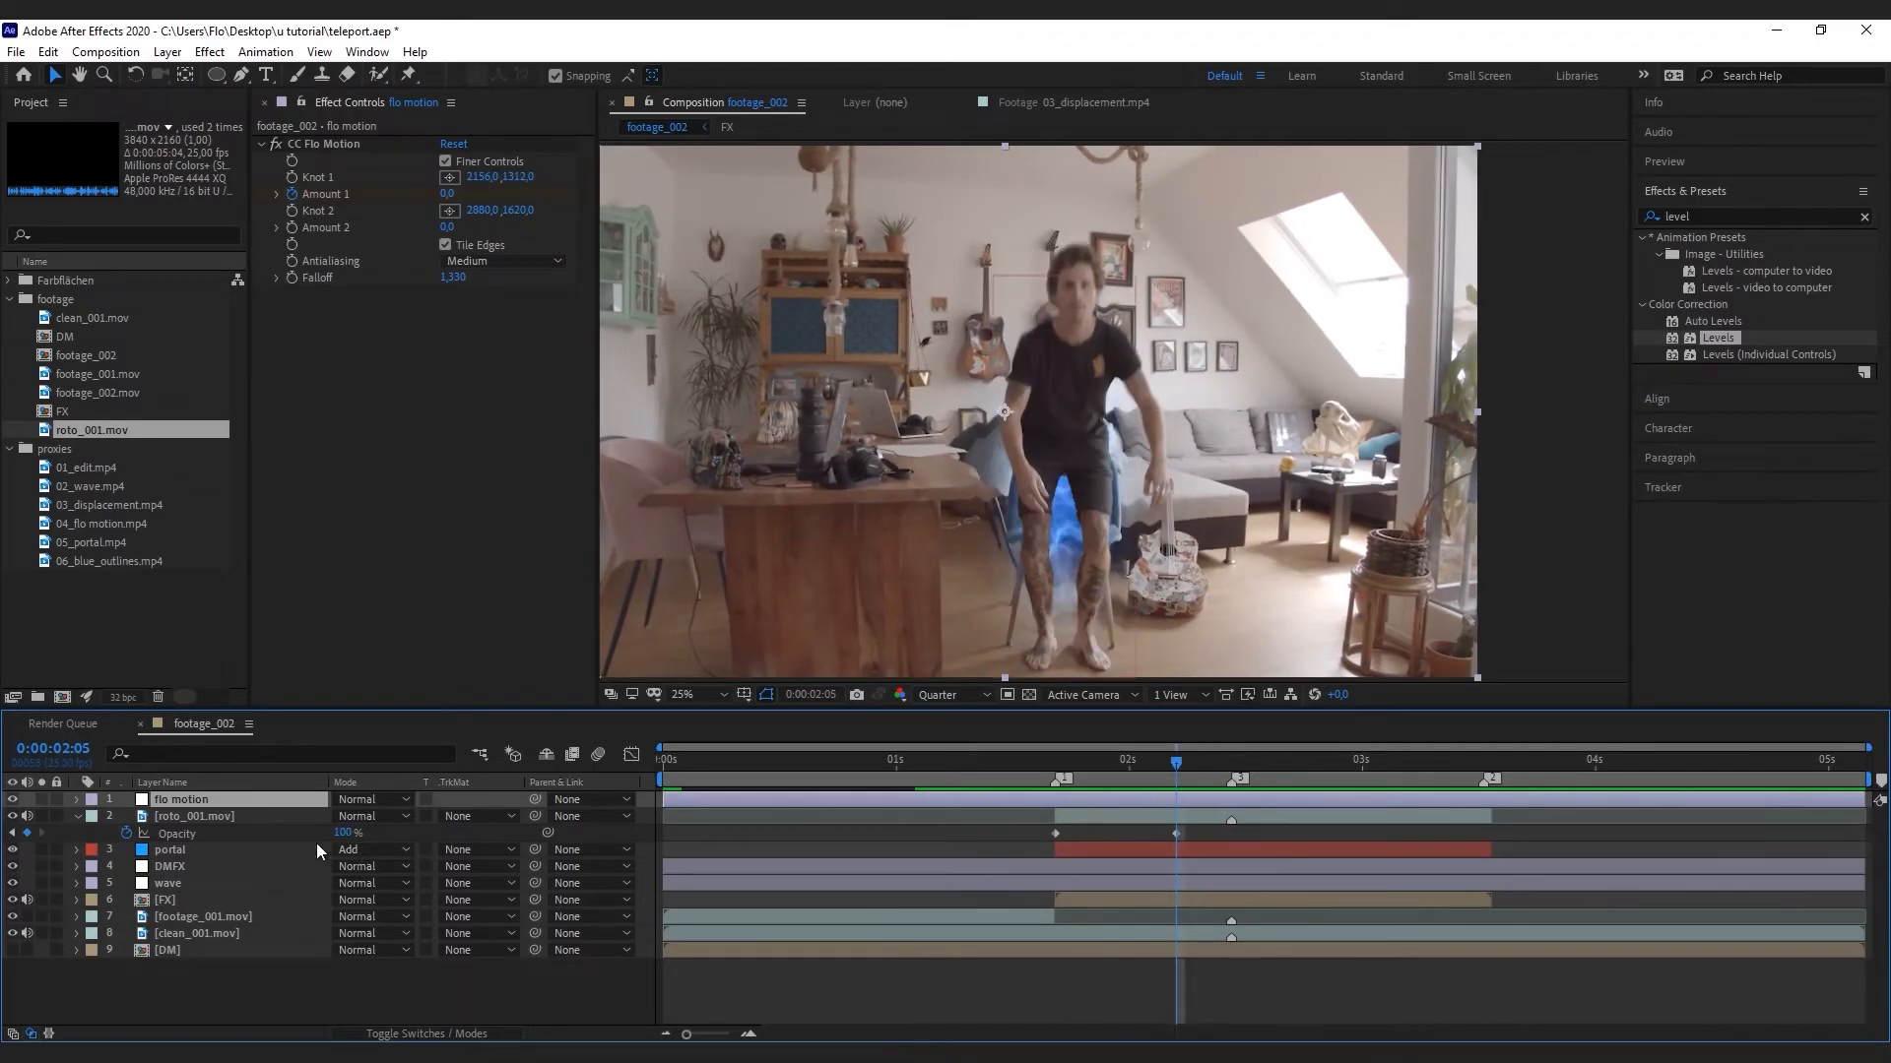
Hold the roto_001.mov Opacity at 100% just after 0:00:02:05, fade it to 0% at 0:00:02:16, and play back the transition
click(194, 816)
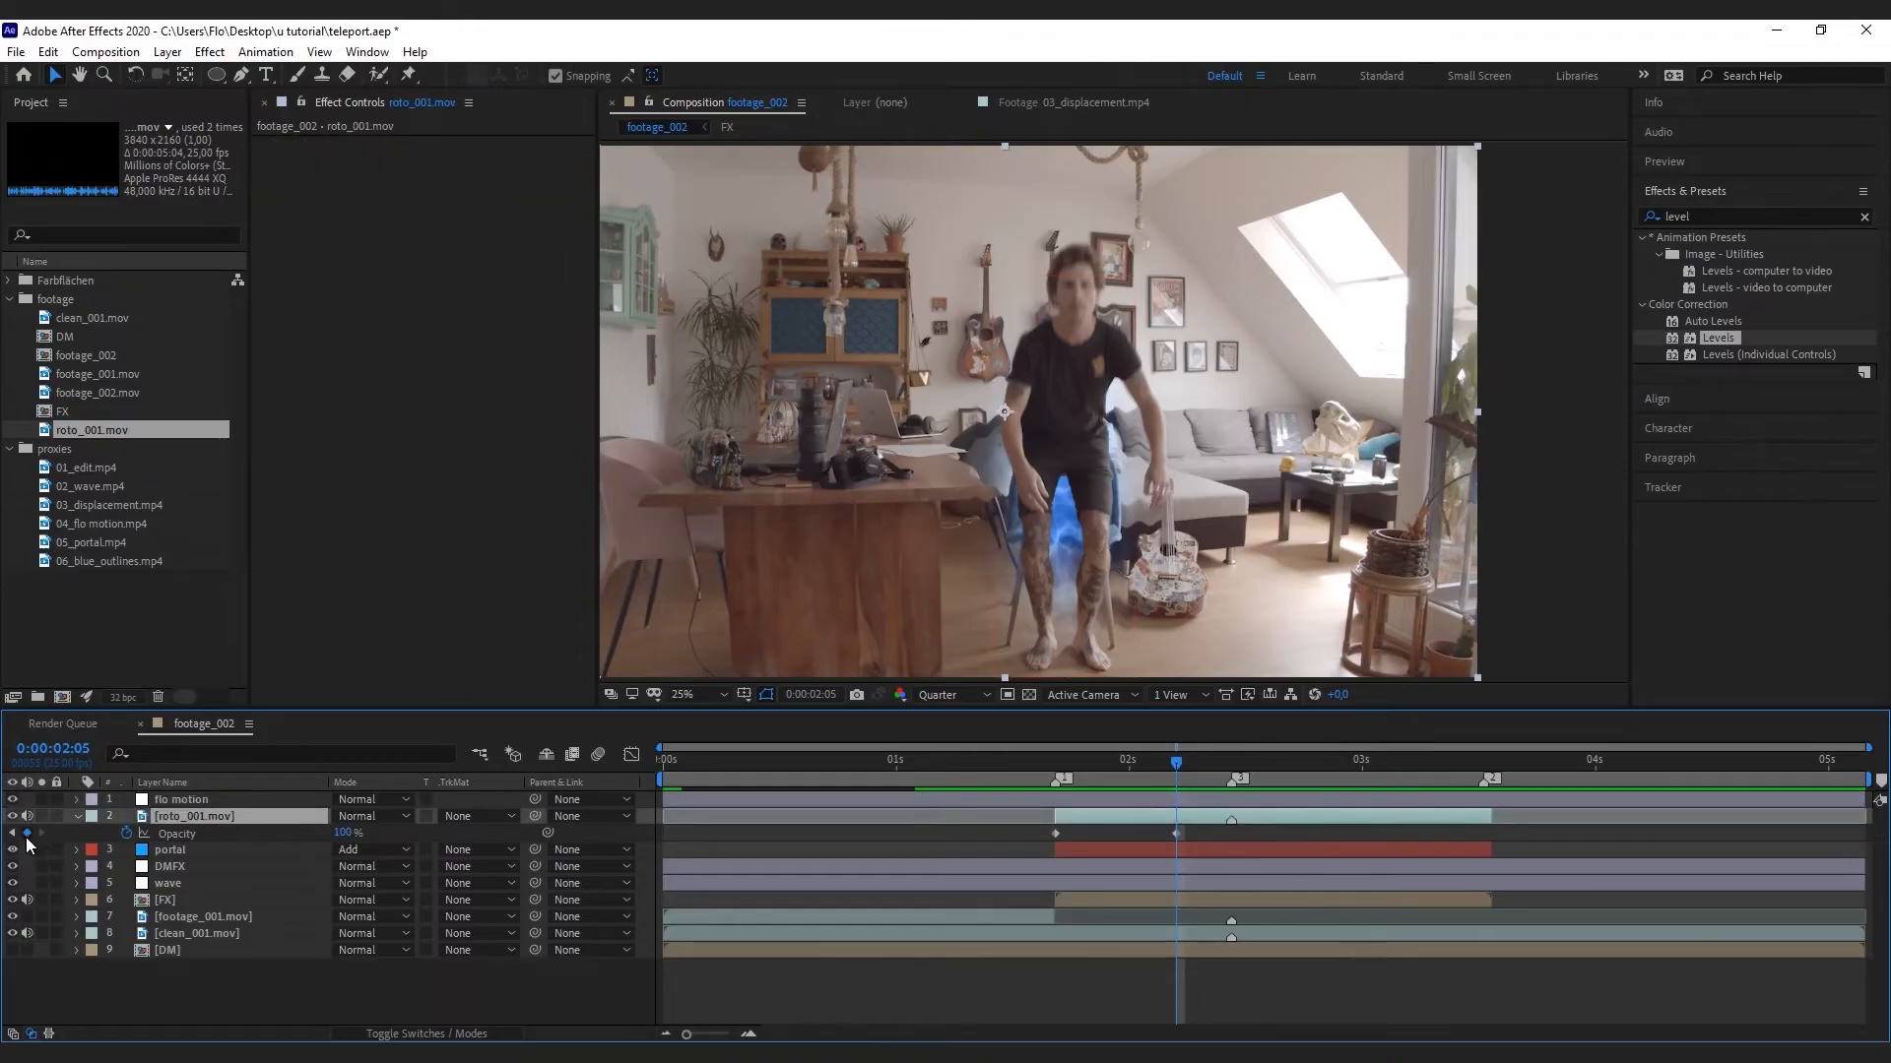
click(1271, 768)
drag(1273, 771, 1278, 771)
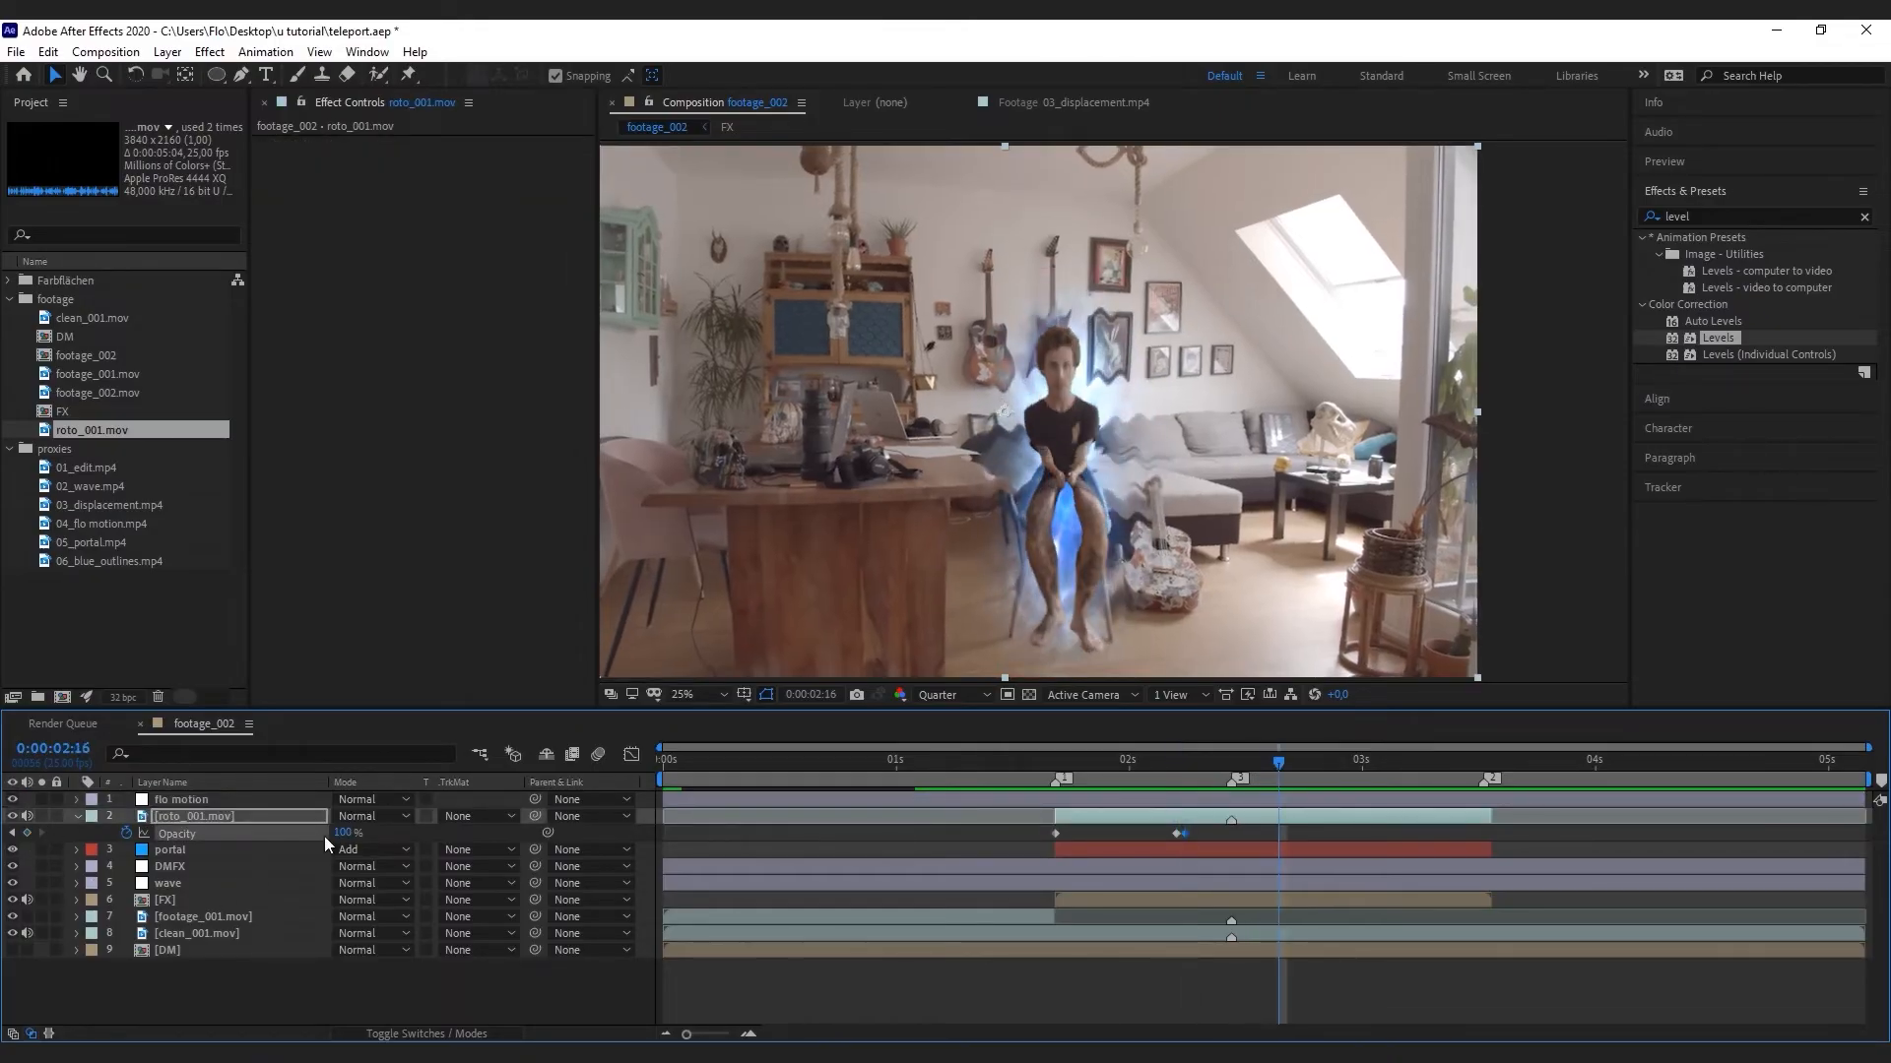
drag(338, 833, 177, 837)
click(1012, 766)
key(space)
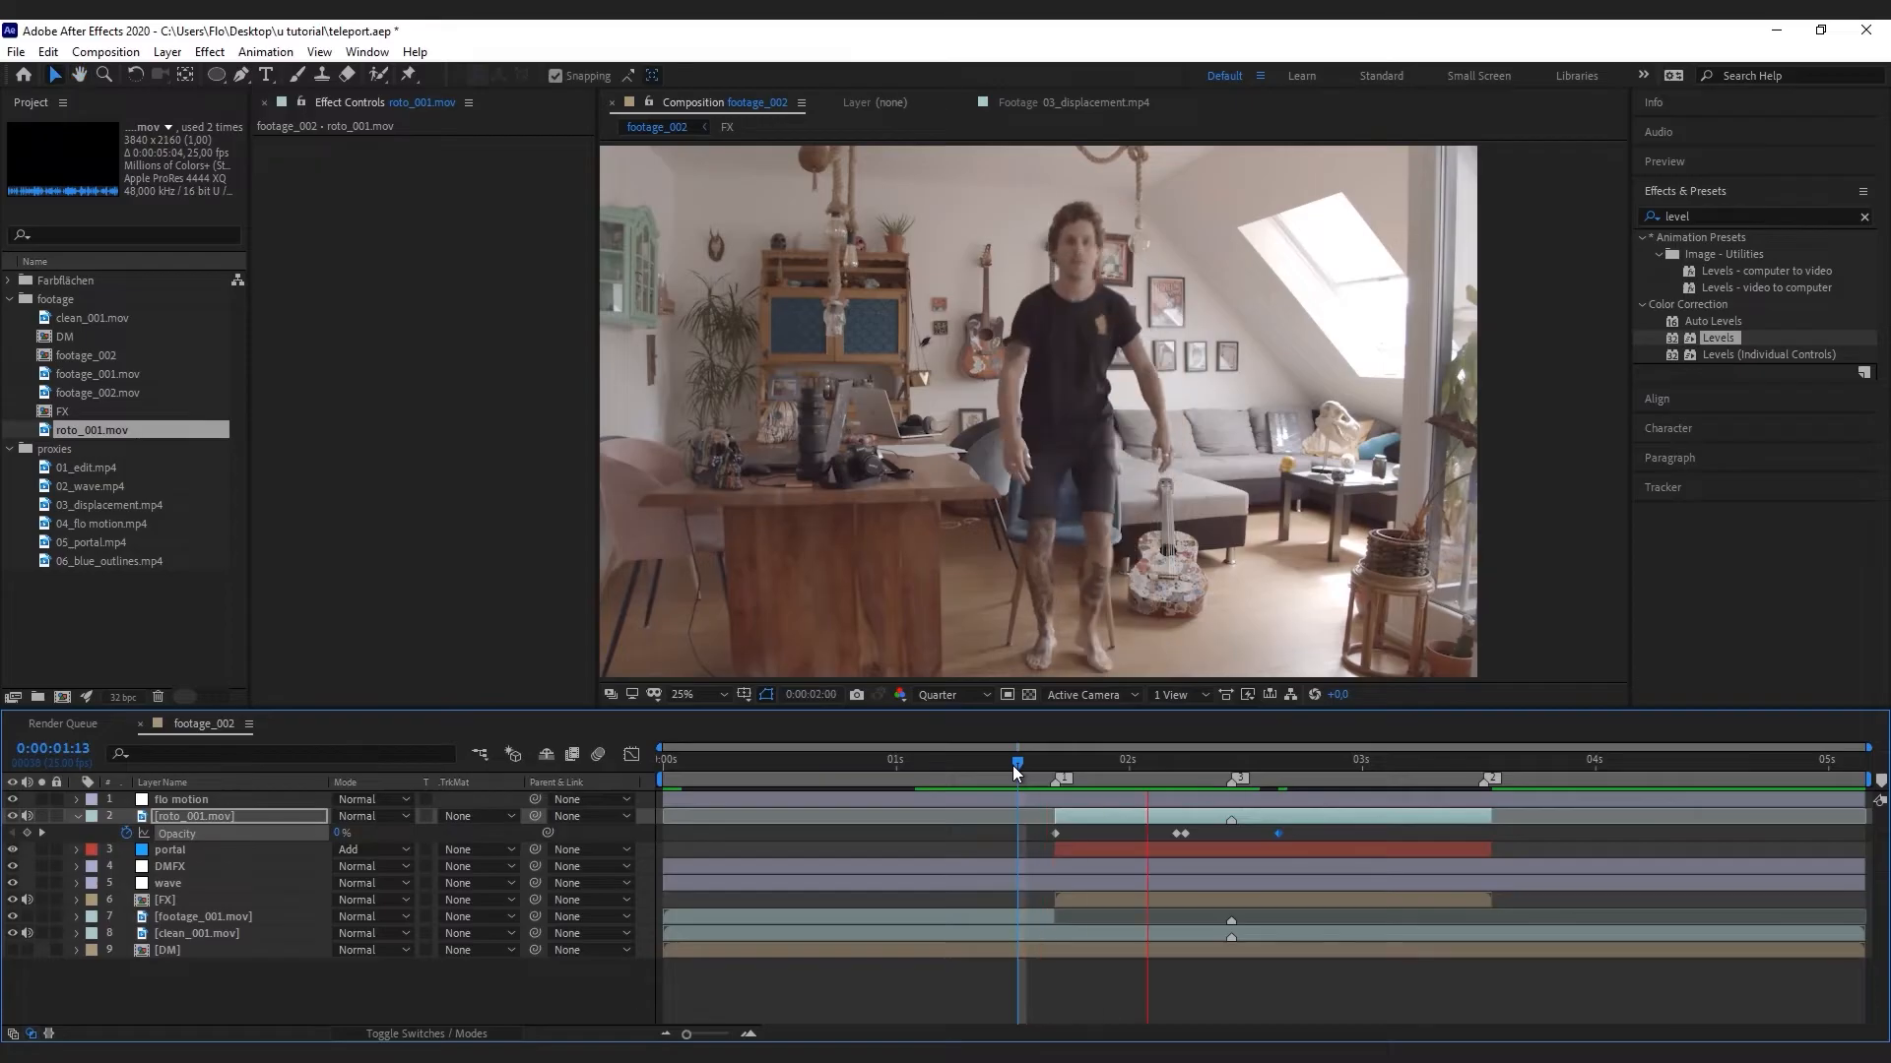
key(space)
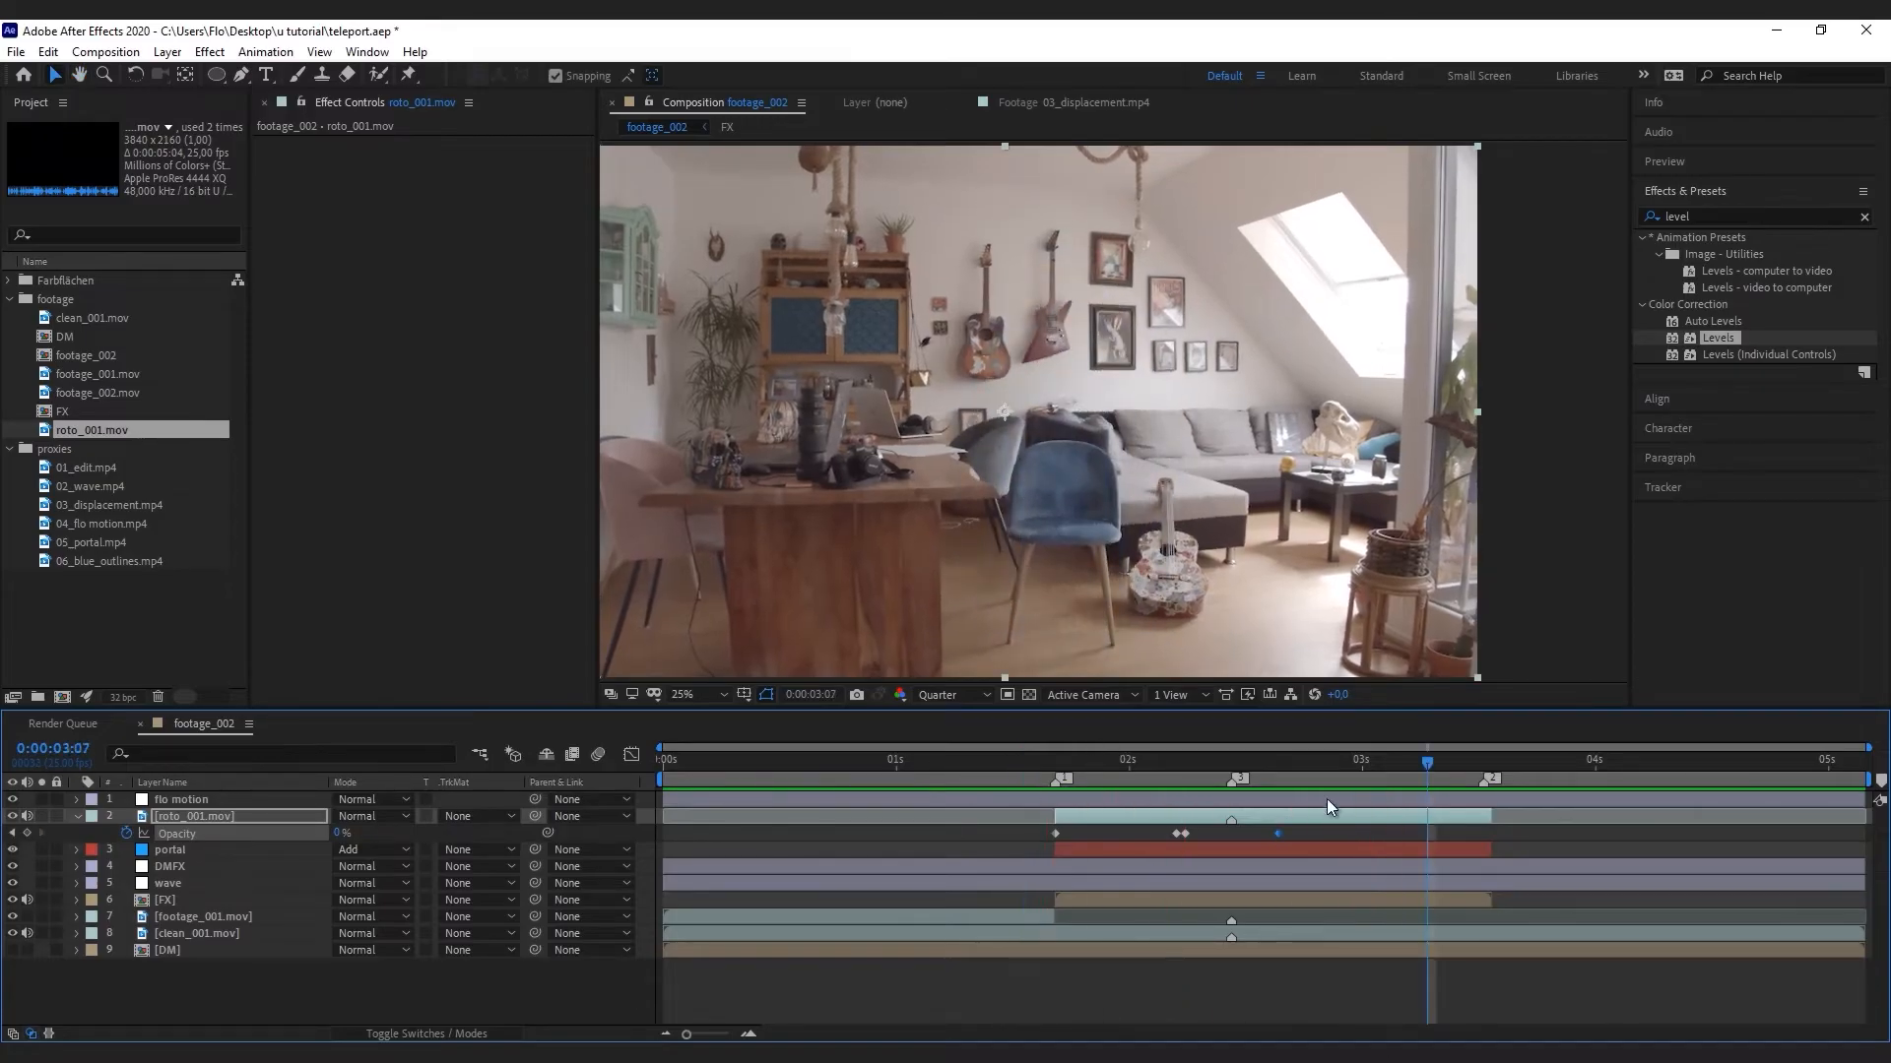
Solo roto_001.mov and apply the Simple Choker effect to it at 0:00:02:05
drag(1284, 766, 1184, 768)
click(41, 817)
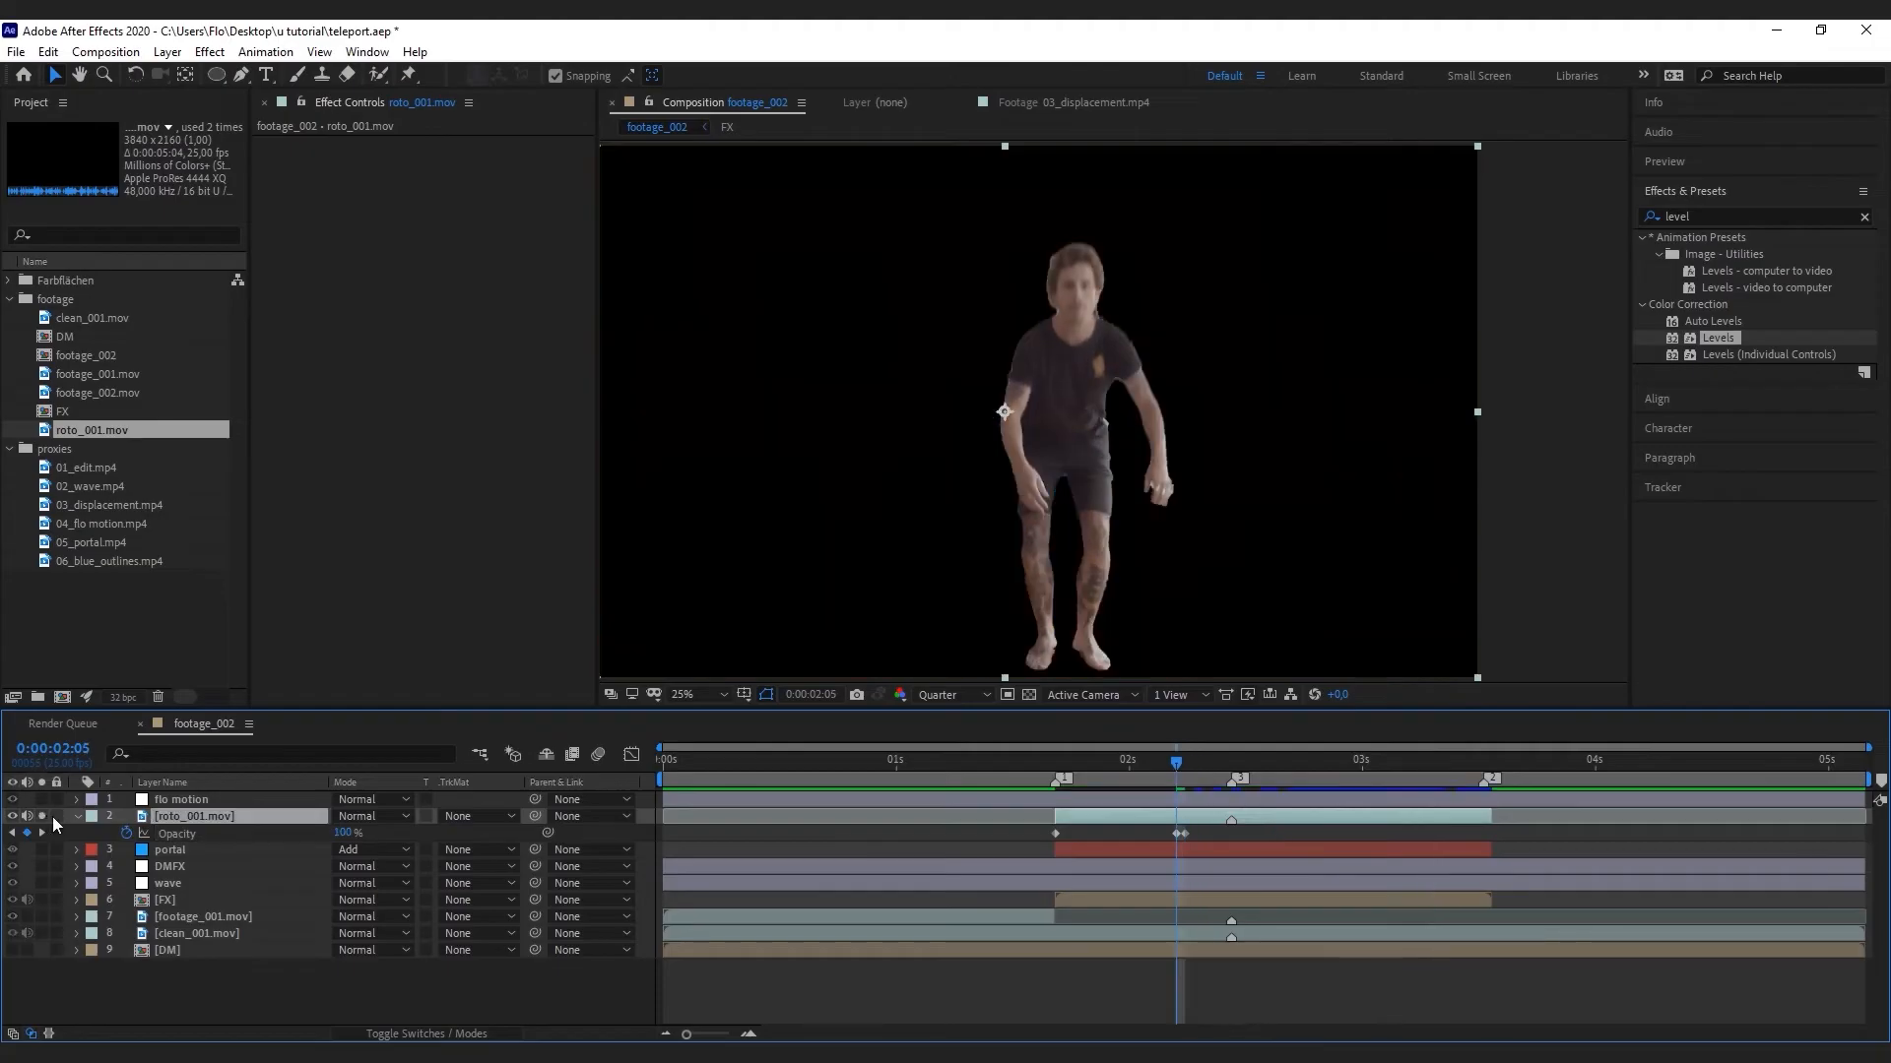
click(1722, 214)
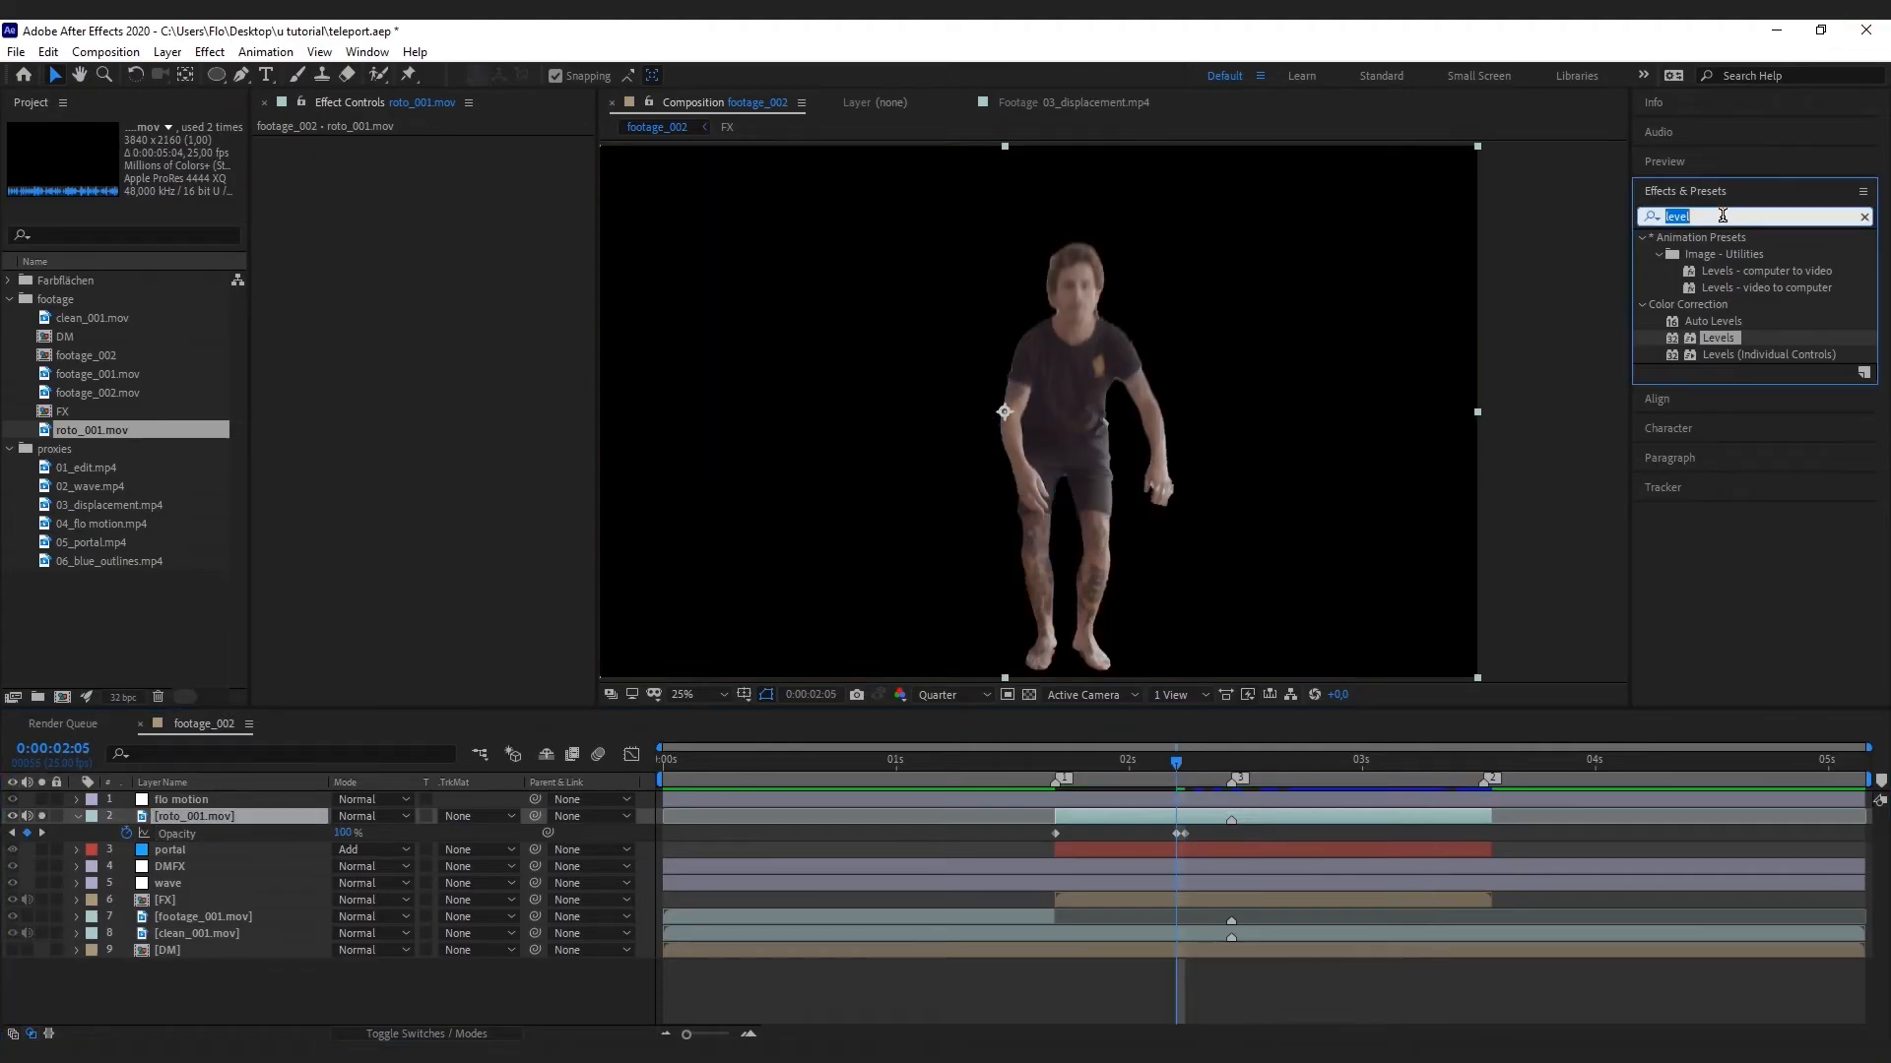
text(choker)
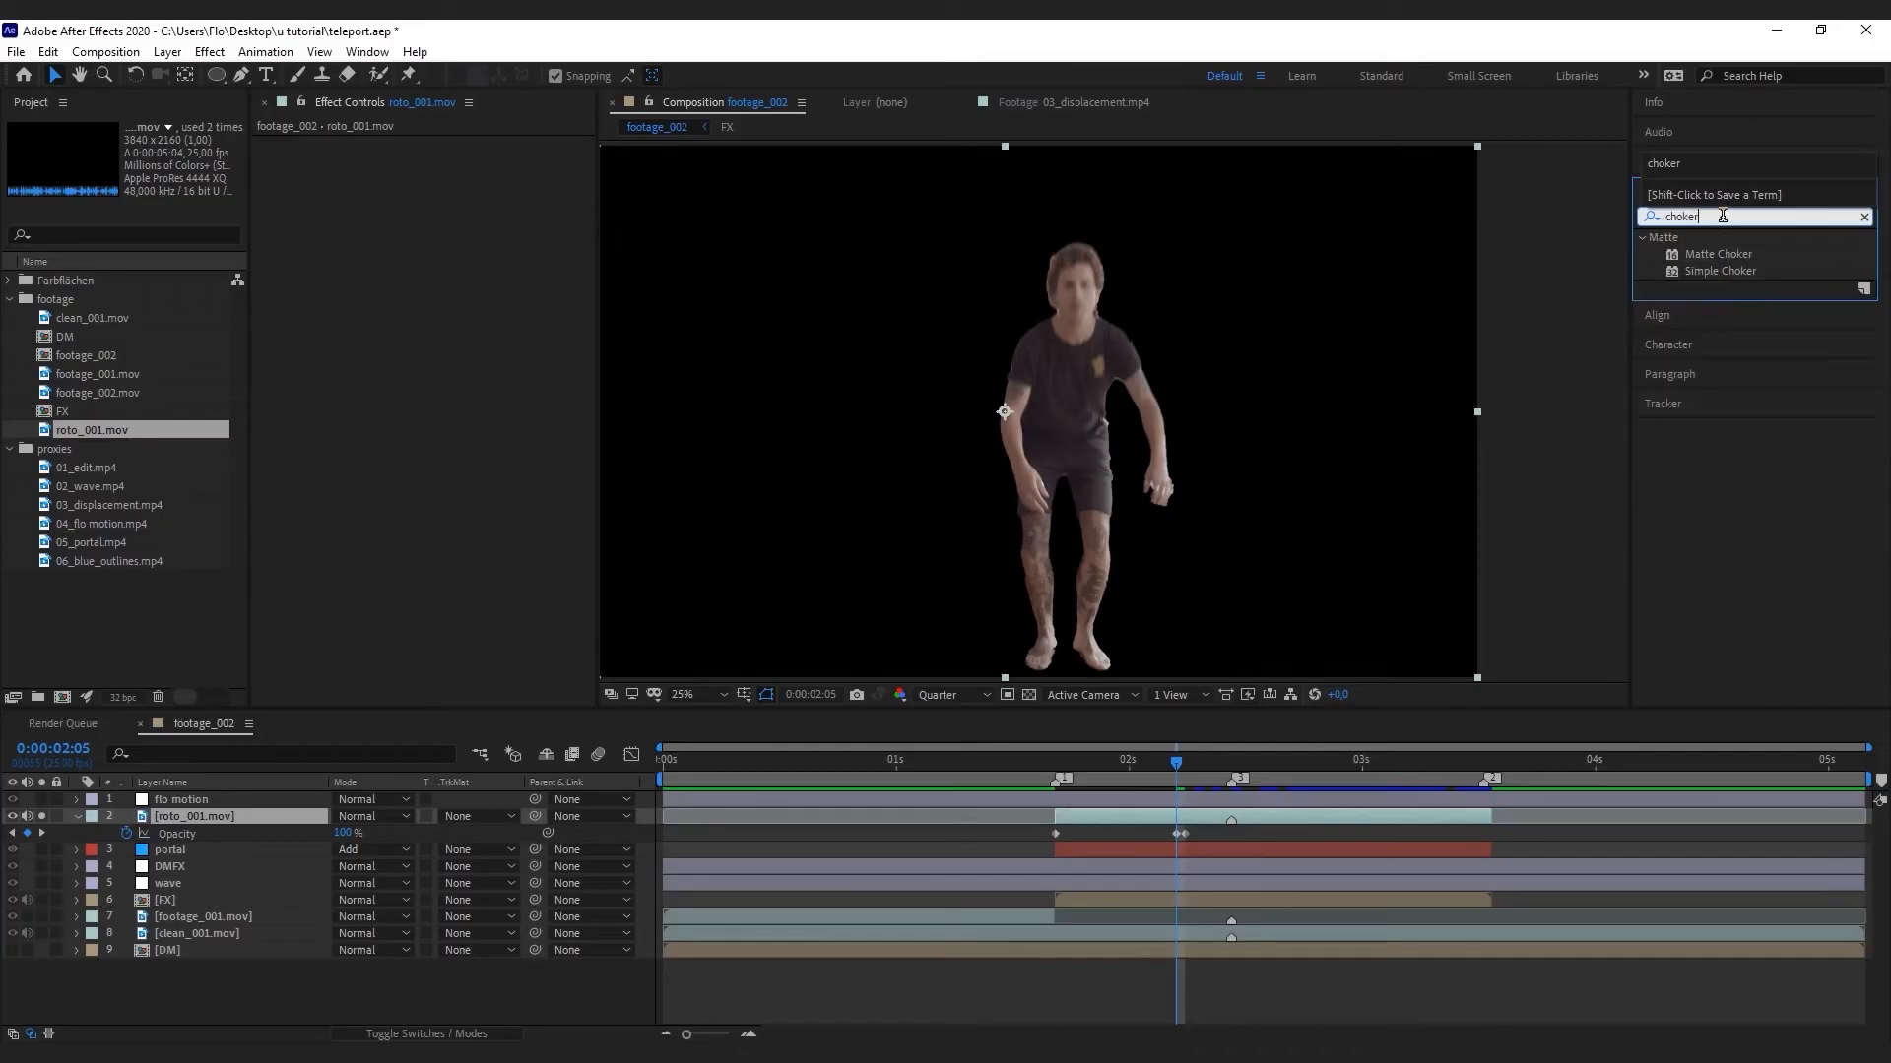
double_click(1719, 271)
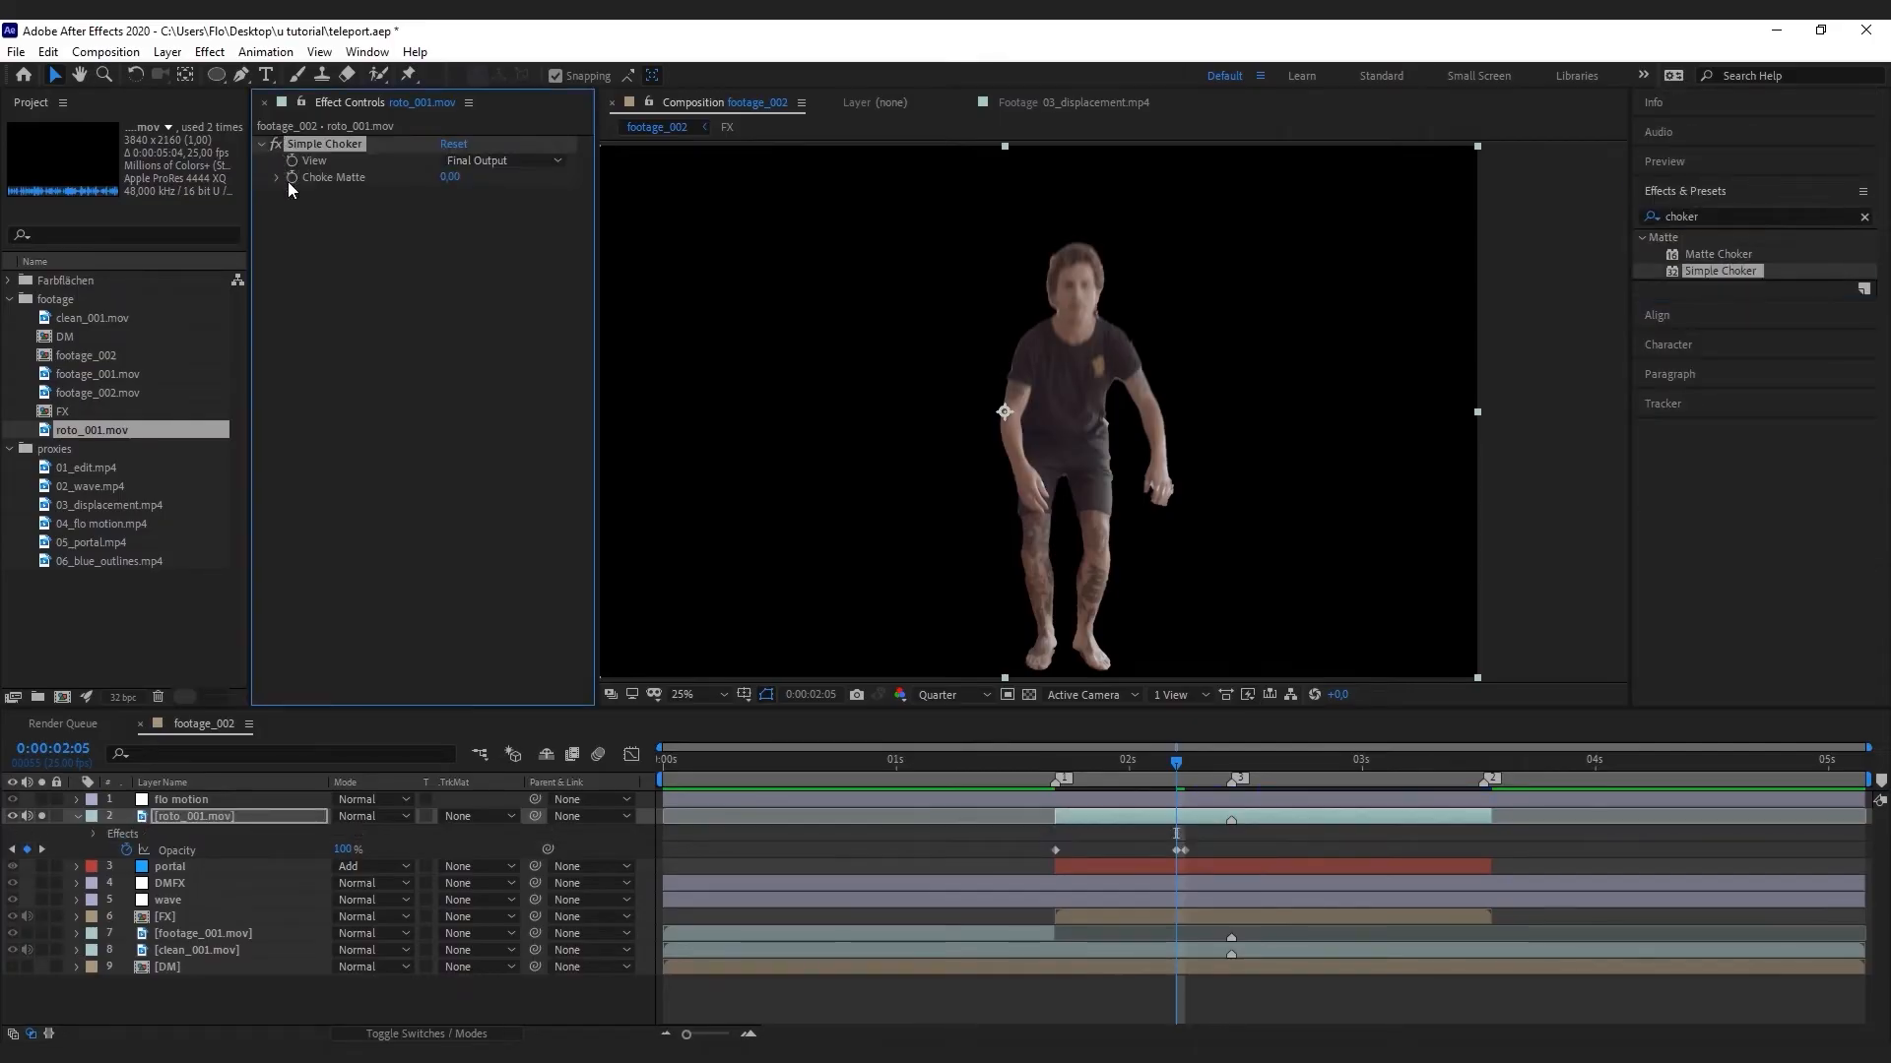
Keyframe Simple Choker's Choke Matte from 0 at 0:00:02:05 to 100 at 0:00:02:11
click(1229, 767)
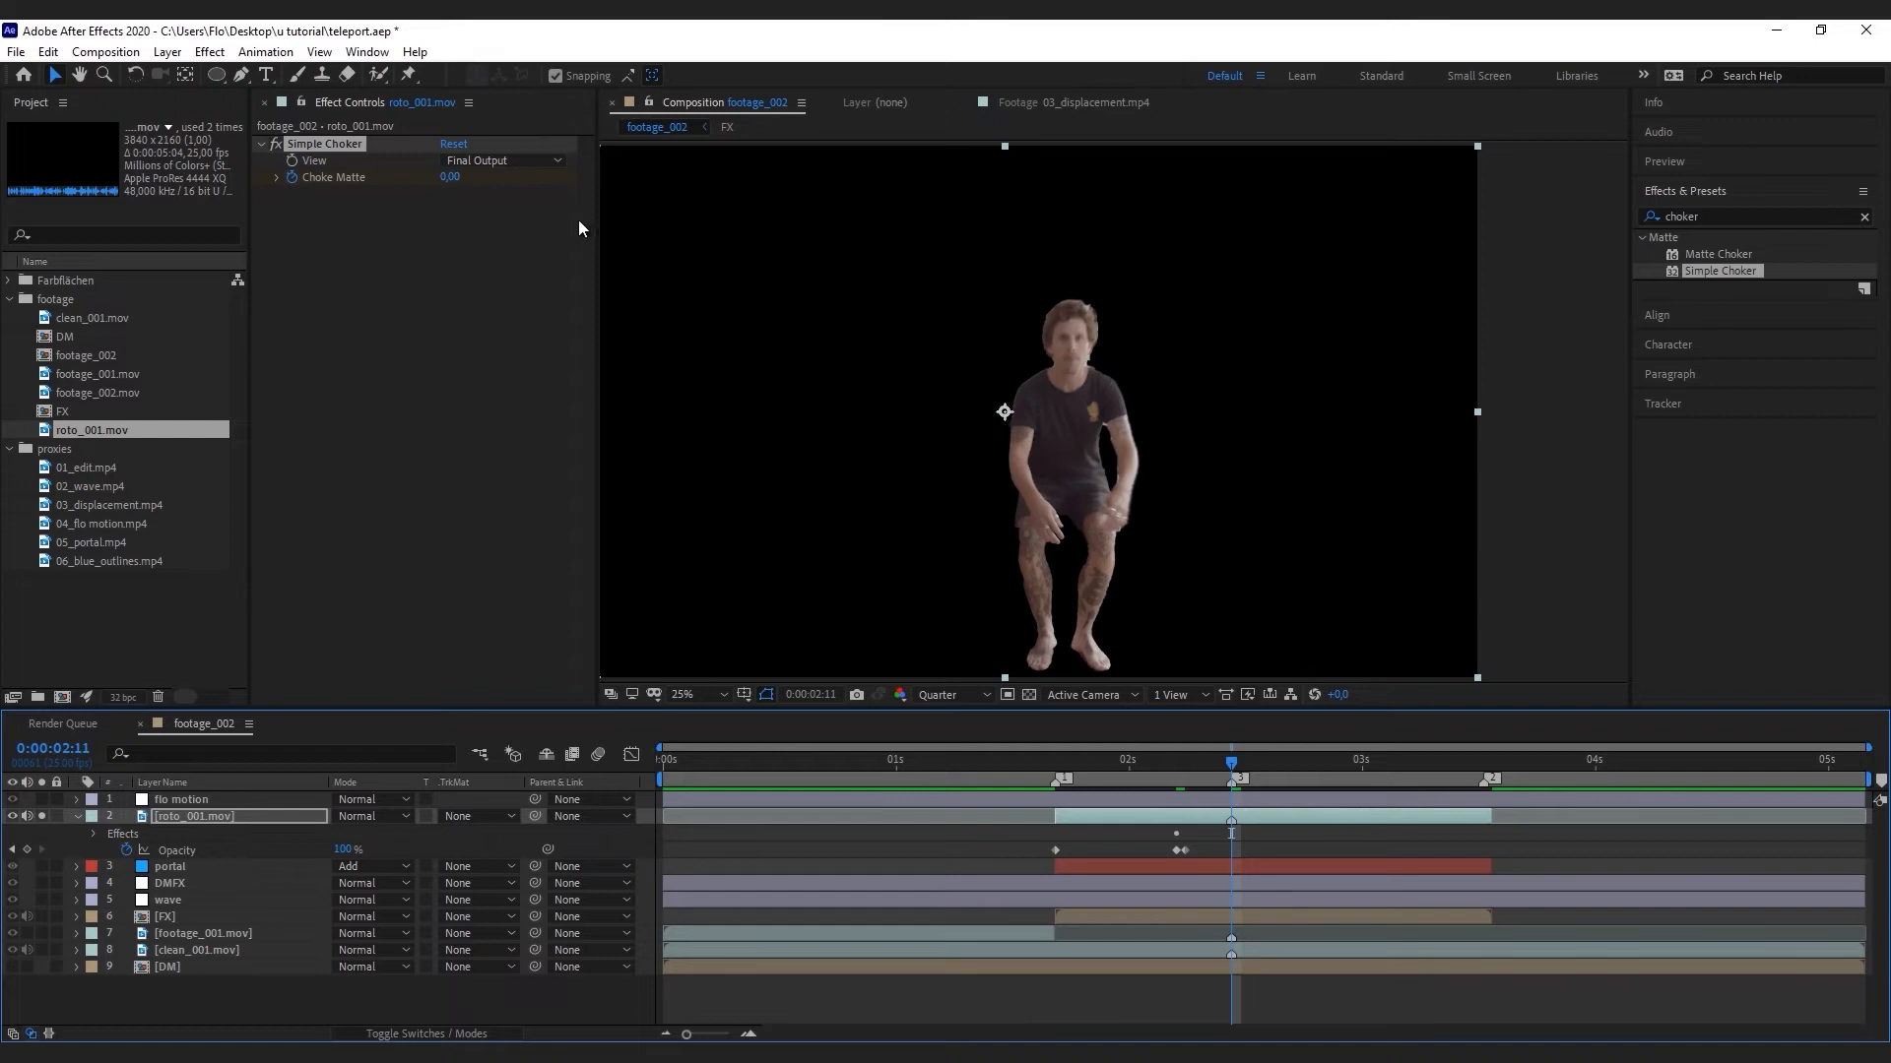
drag(450, 177, 338, 185)
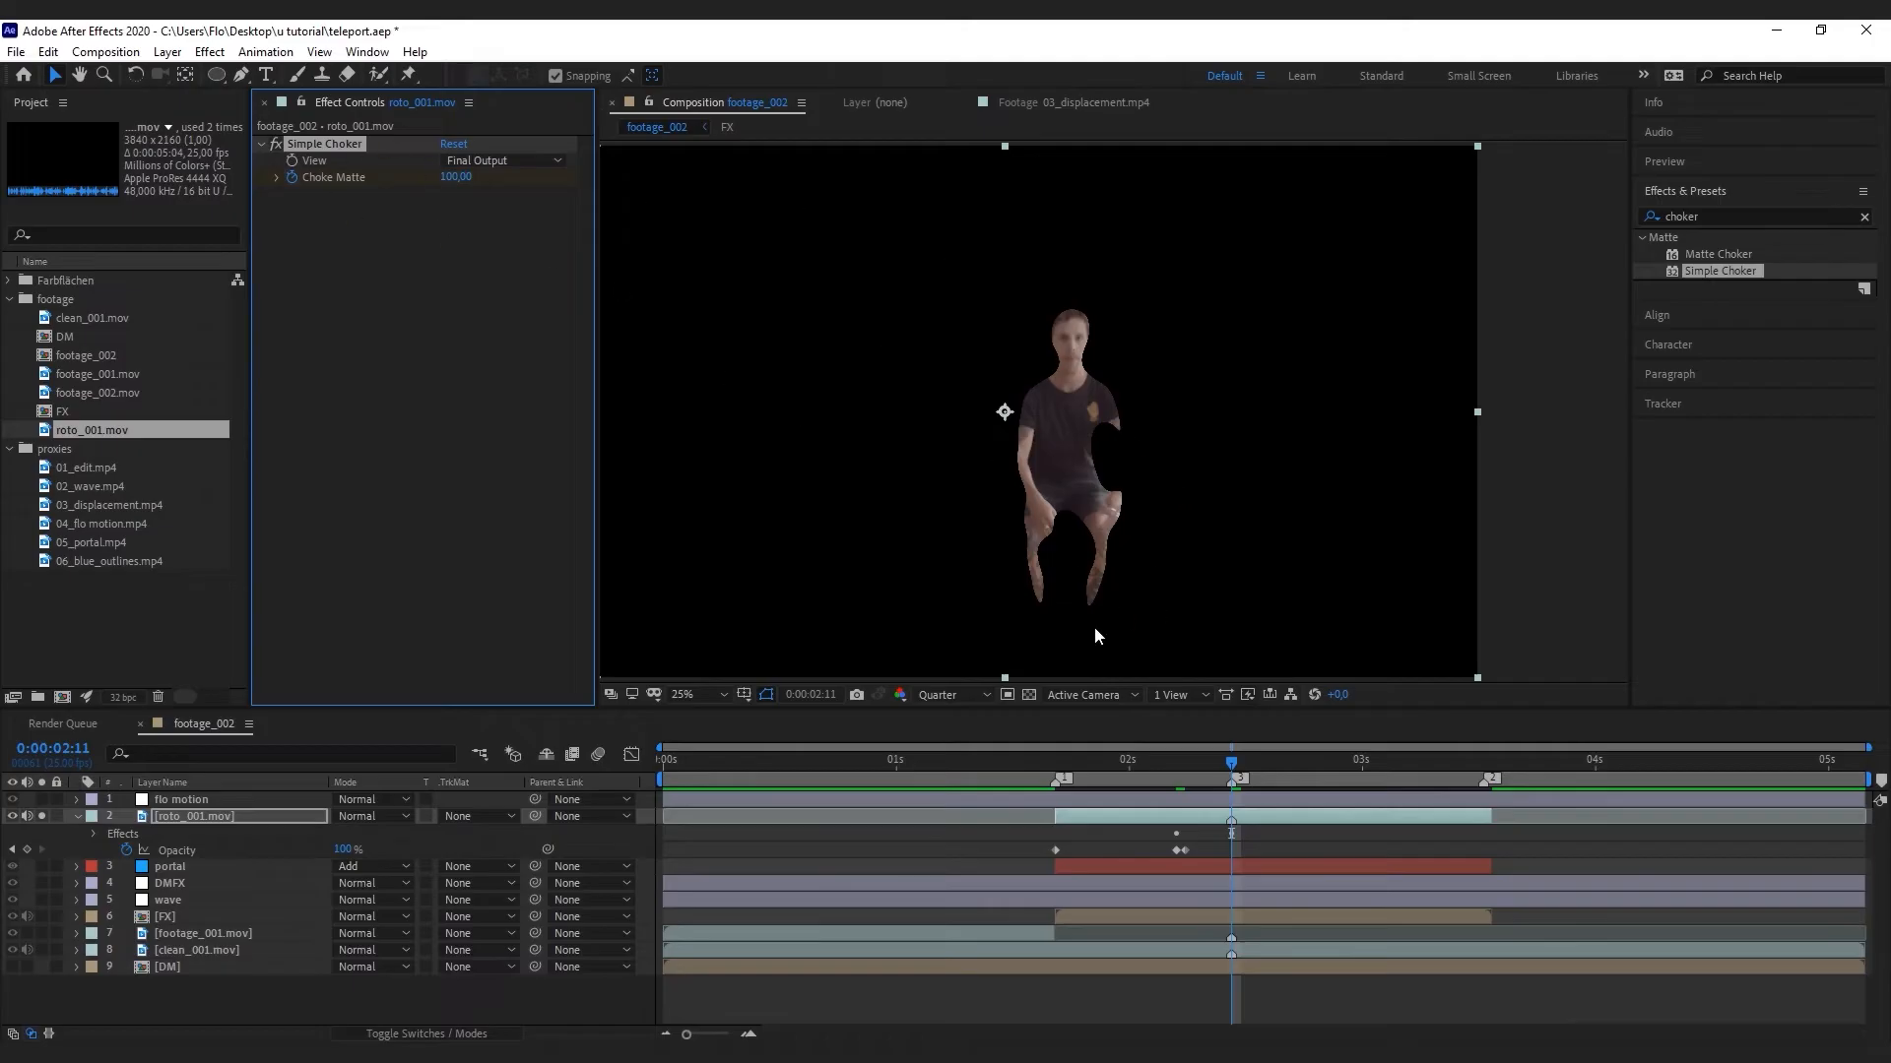
drag(456, 178, 886, 236)
click(1253, 815)
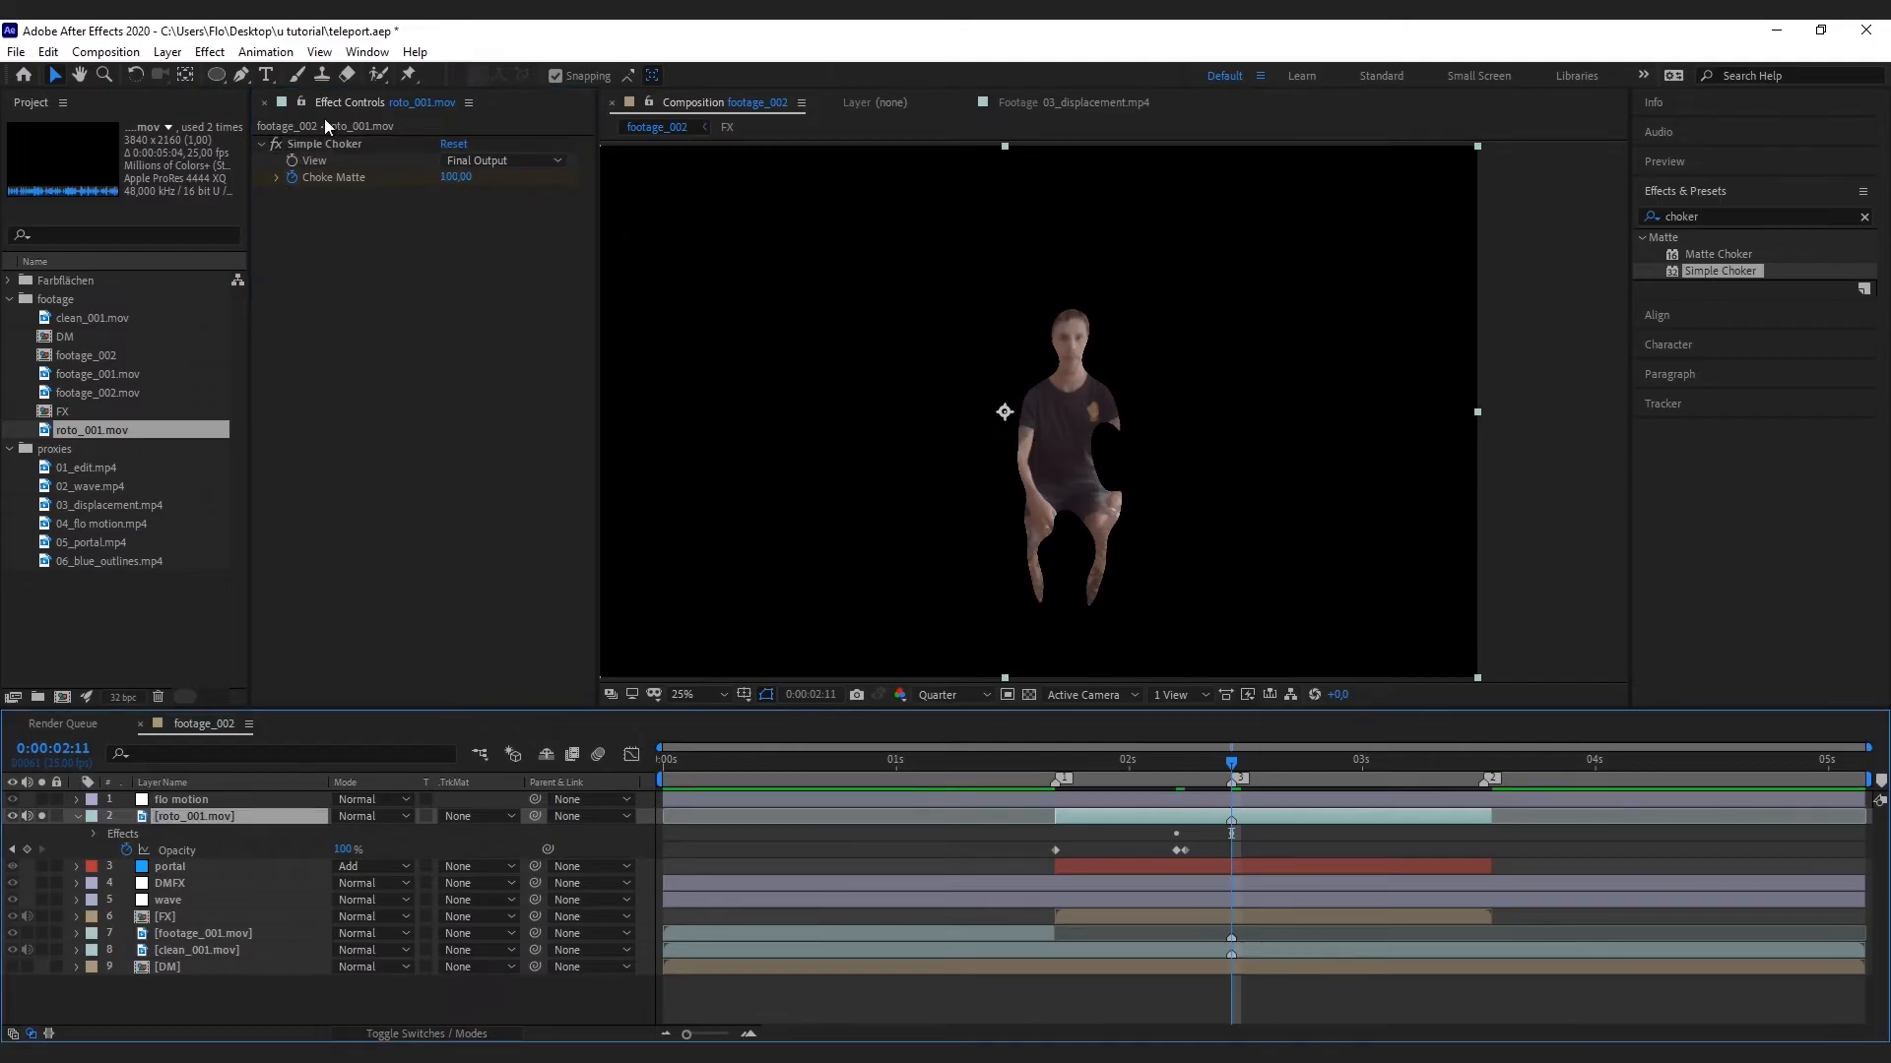
Duplicate the keyframed Simple Choker on roto_001.mov and preview the shrinking silhouette
click(336, 141)
key(ctrl+d)
click(1149, 763)
key(space)
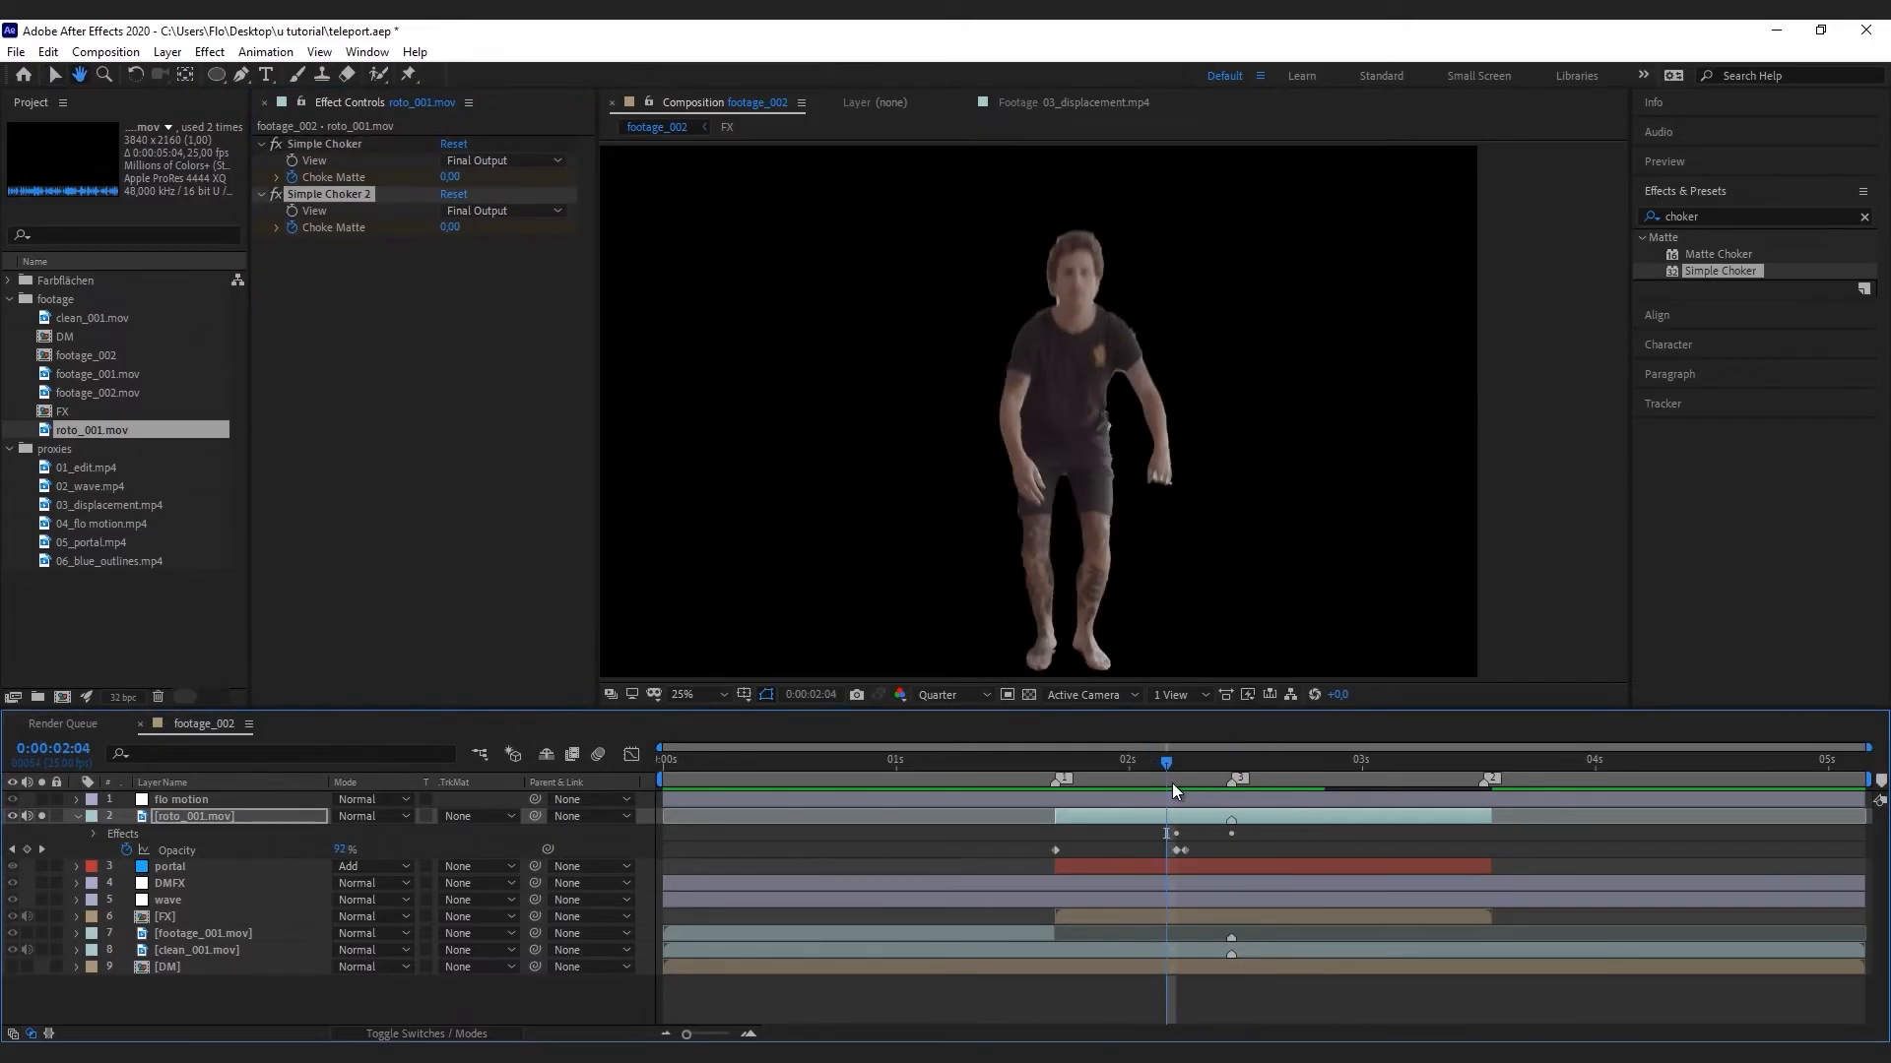
key(space)
drag(1168, 762, 1139, 767)
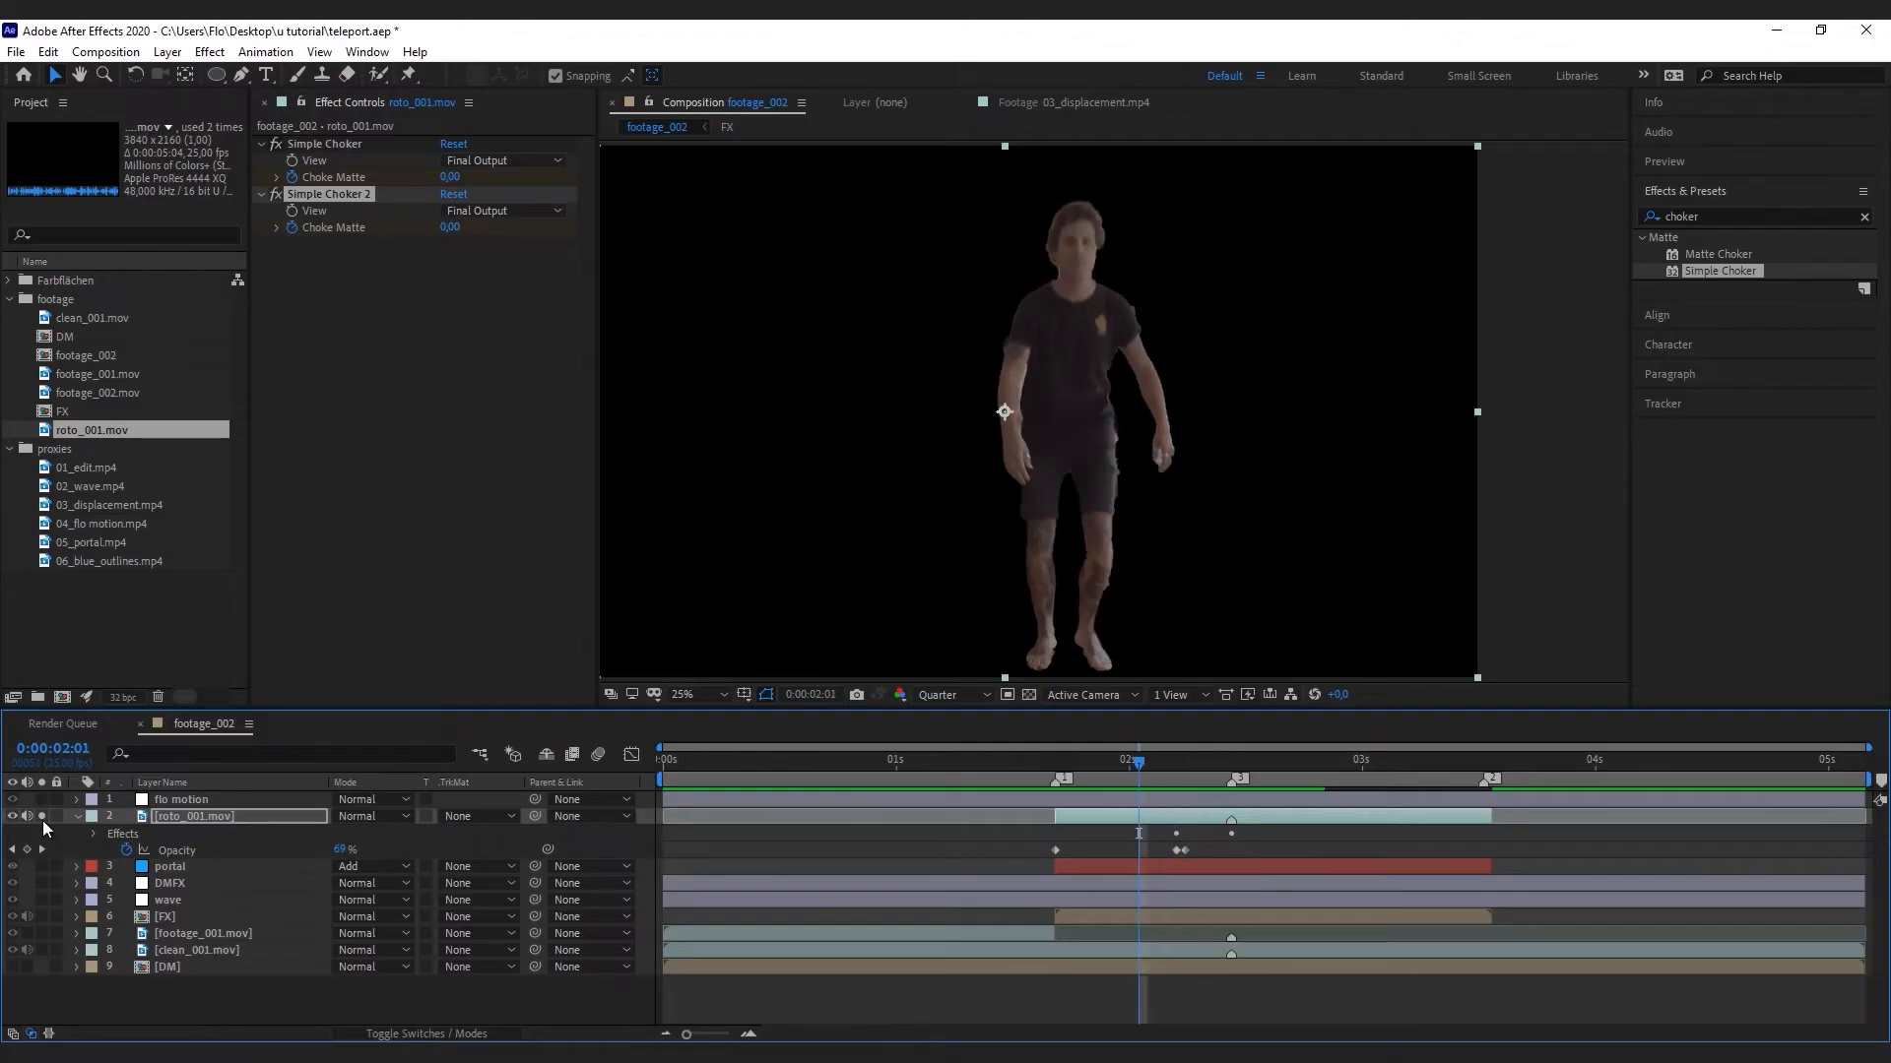
Unsolo roto_001.mov, play back the effect, and retime its fade-out from 100% Opacity at 0:00:02:11 to 0% at 0:00:02:14
click(41, 816)
click(1049, 759)
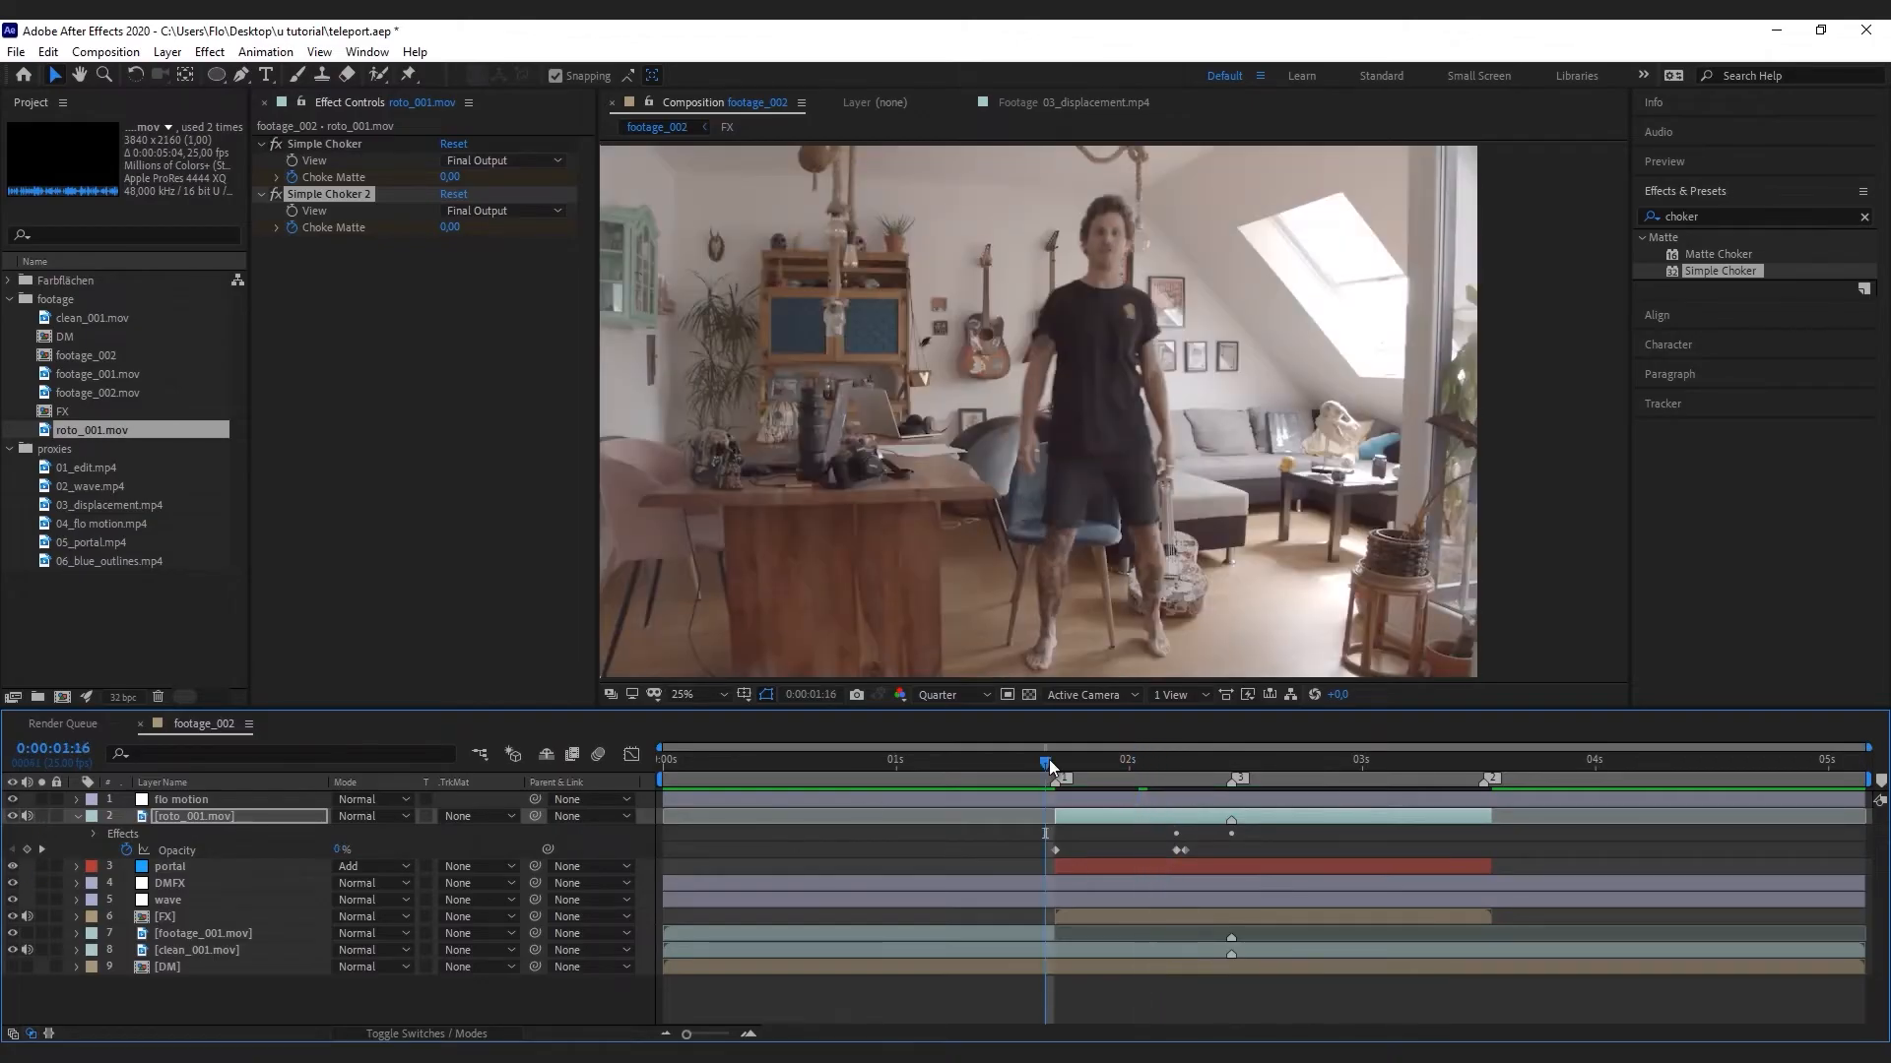
key(space)
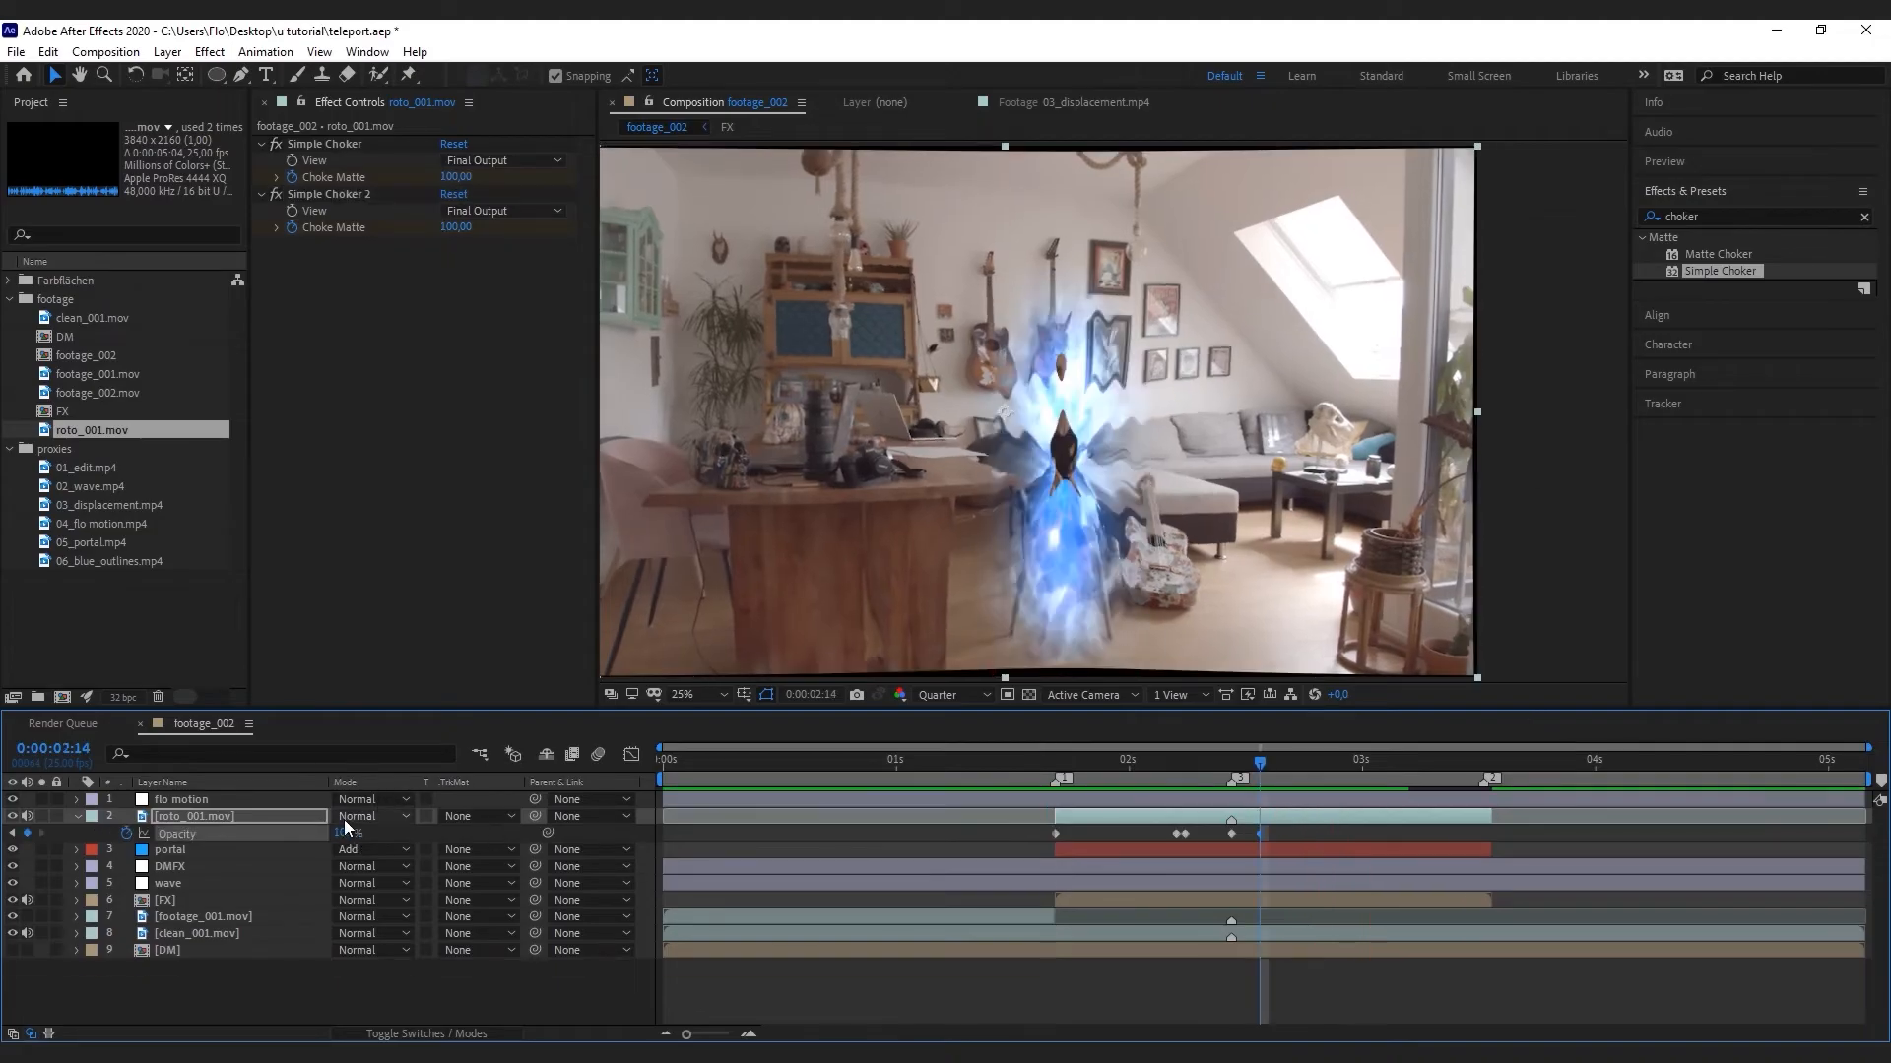
drag(344, 833, 258, 832)
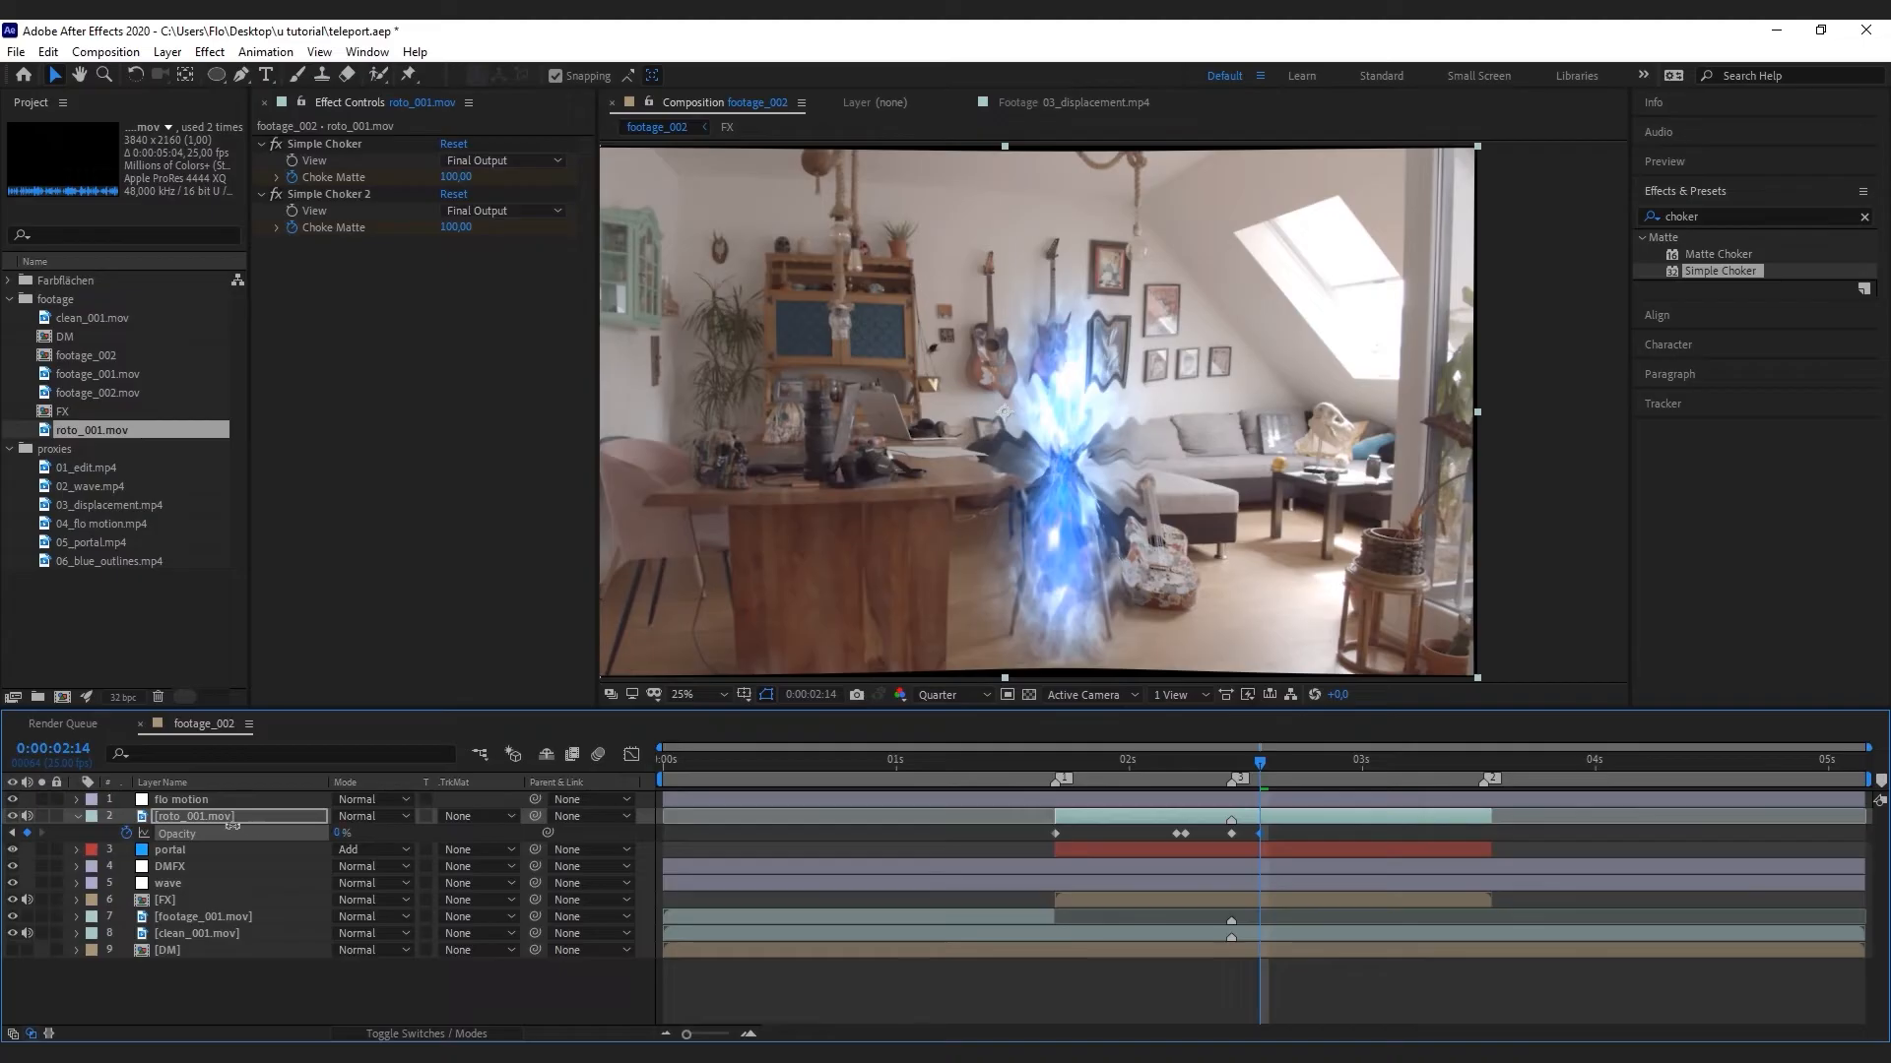
Find CC Vector Blur and apply it to roto_001.mov at 0:00:02:11, viewing that layer soloed
click(1716, 216)
text(vec)
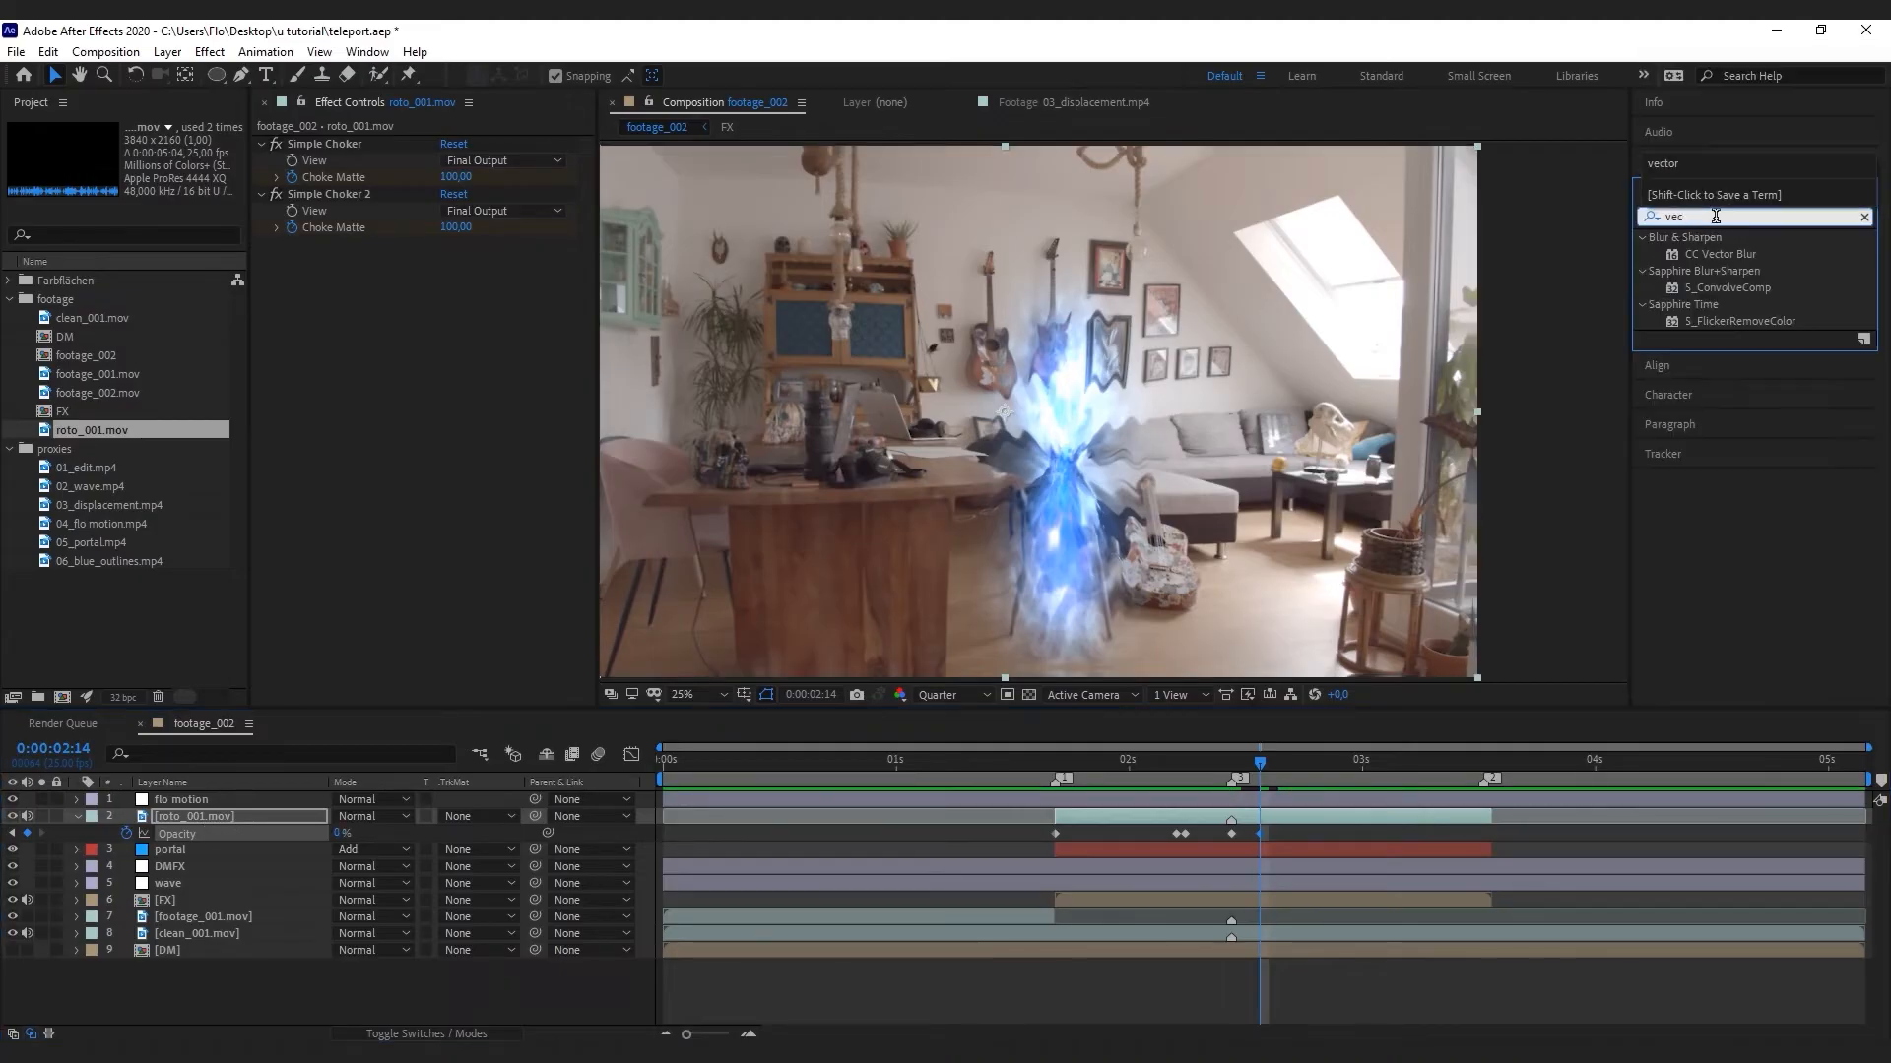
text(tor)
drag(1733, 254, 1231, 764)
click(44, 817)
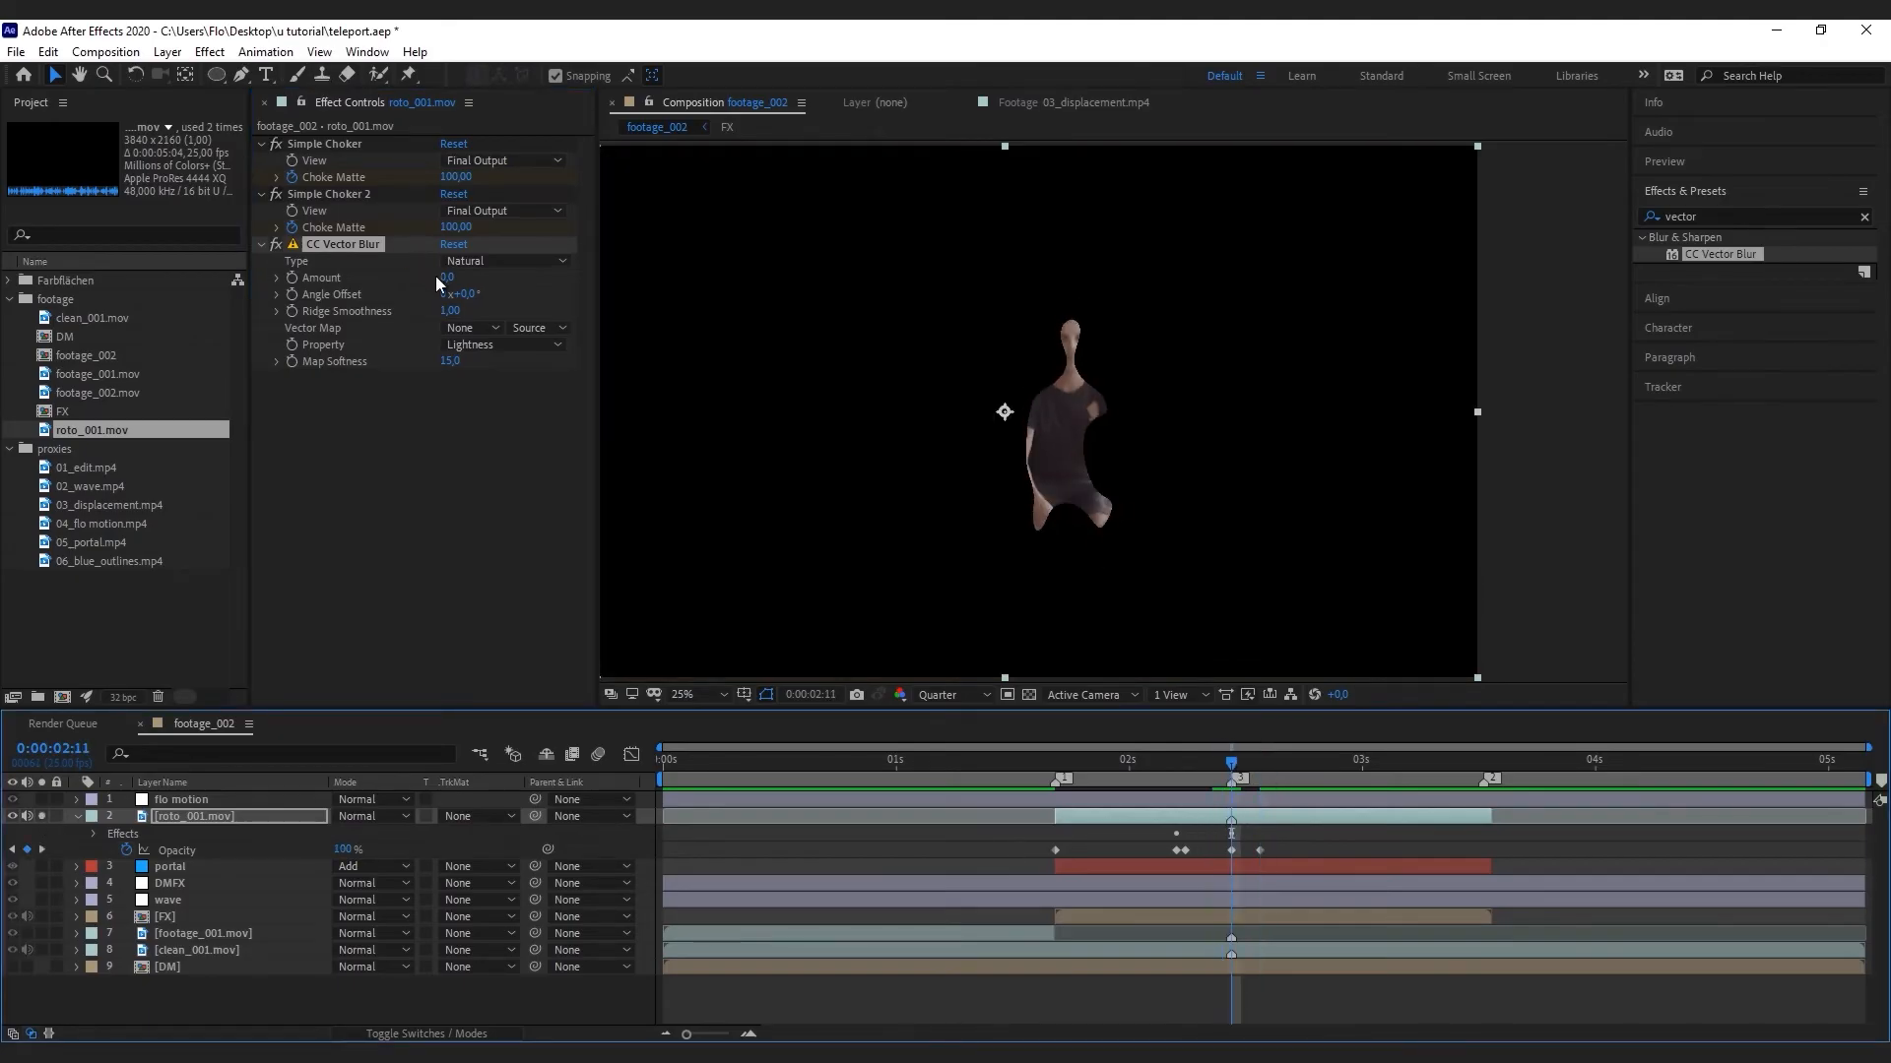
Keyframe CC Vector Blur's Amount from 0 at 0:00:02:11 to 500 at 0:00:02:14, and move the layer's last Opacity keyframe two frames later
drag(448, 278, 1090, 329)
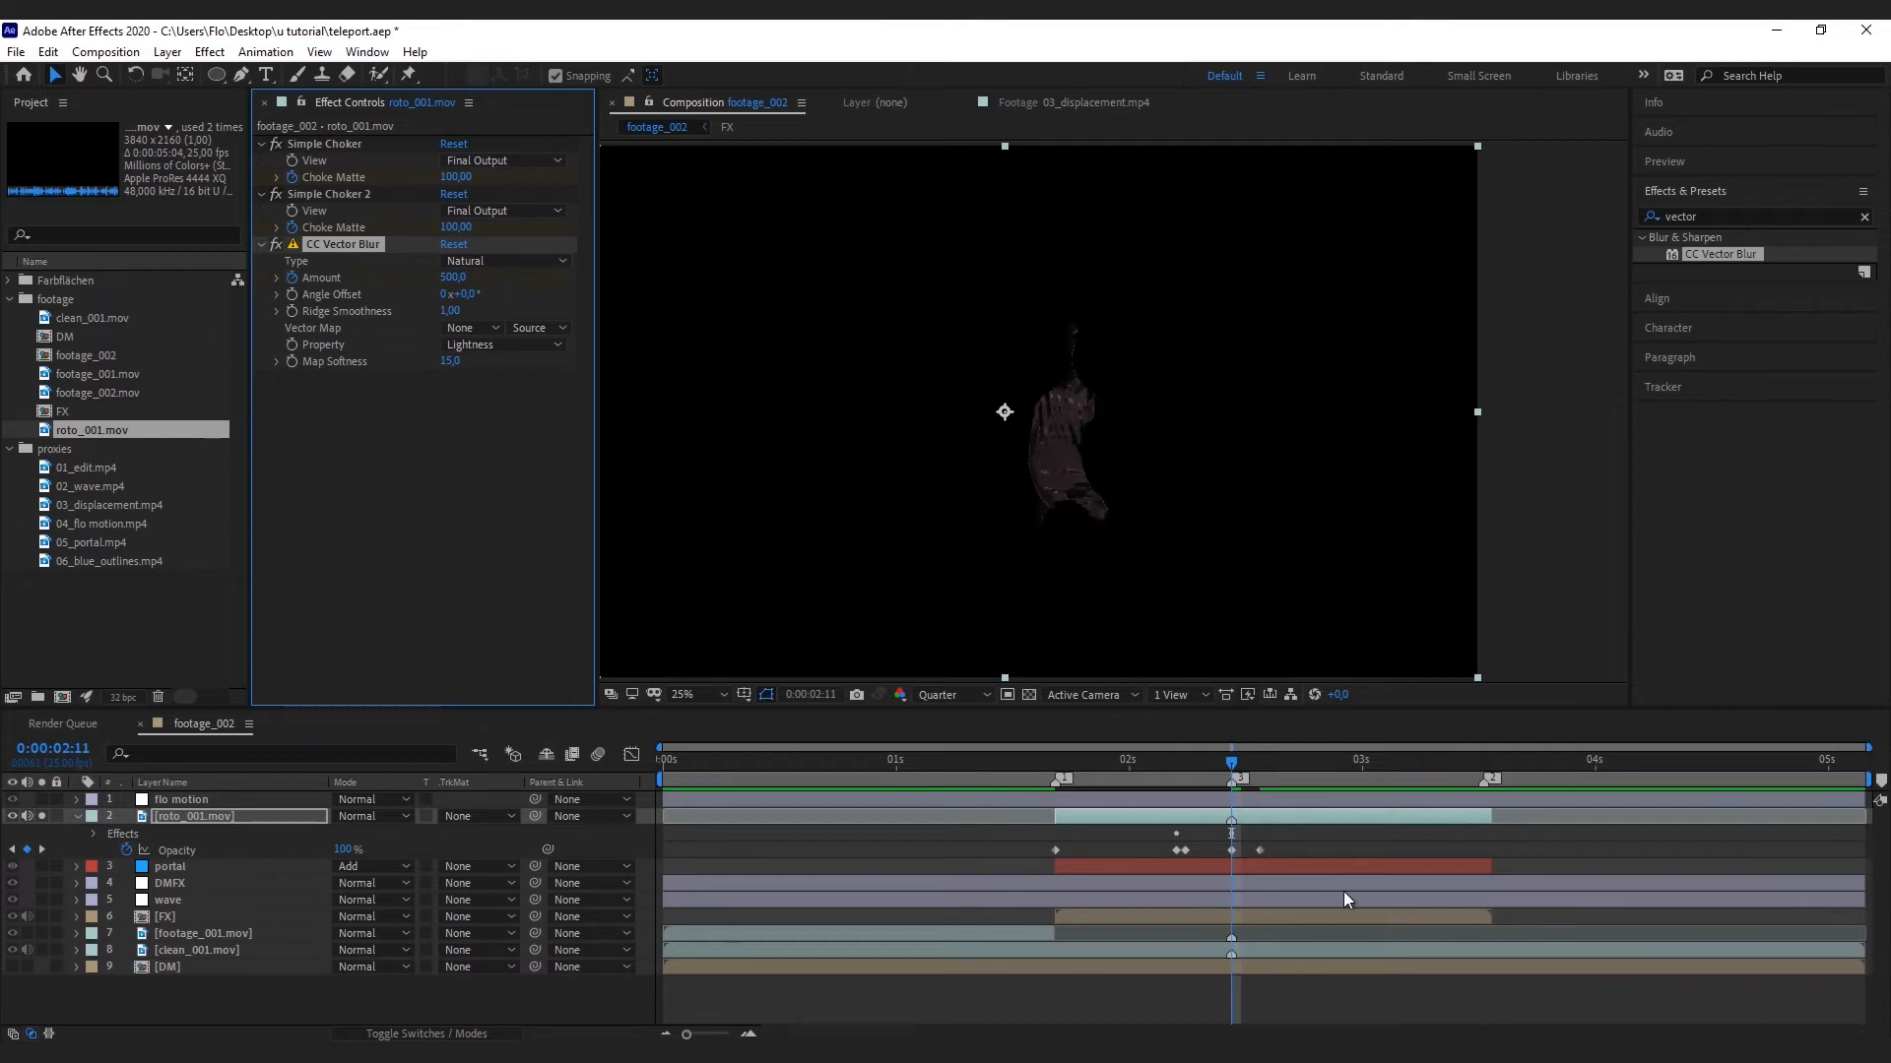
key(u)
drag(1261, 935, 1279, 933)
drag(453, 276, 128, 282)
click(1310, 835)
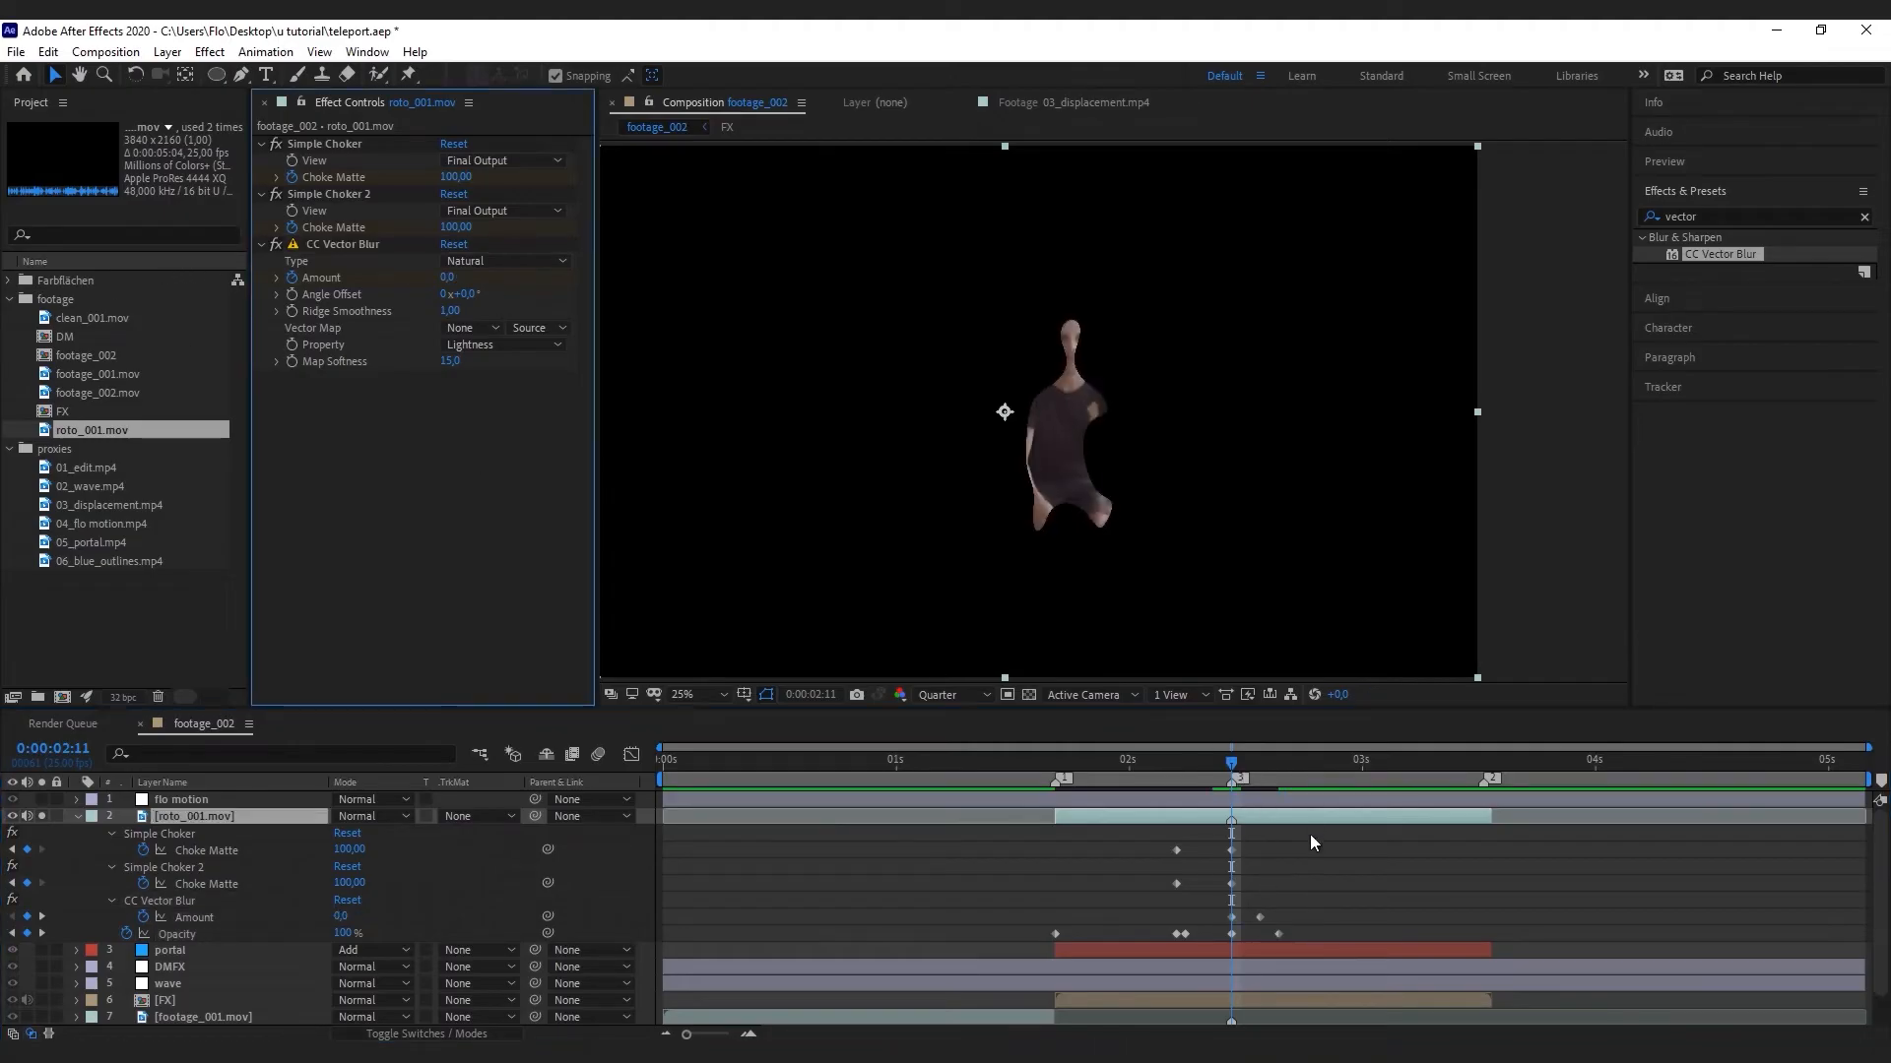
Unsolo roto_001.mov, collapse its properties, and preview the composite from 0:00:01:11
click(77, 815)
click(999, 764)
key(space)
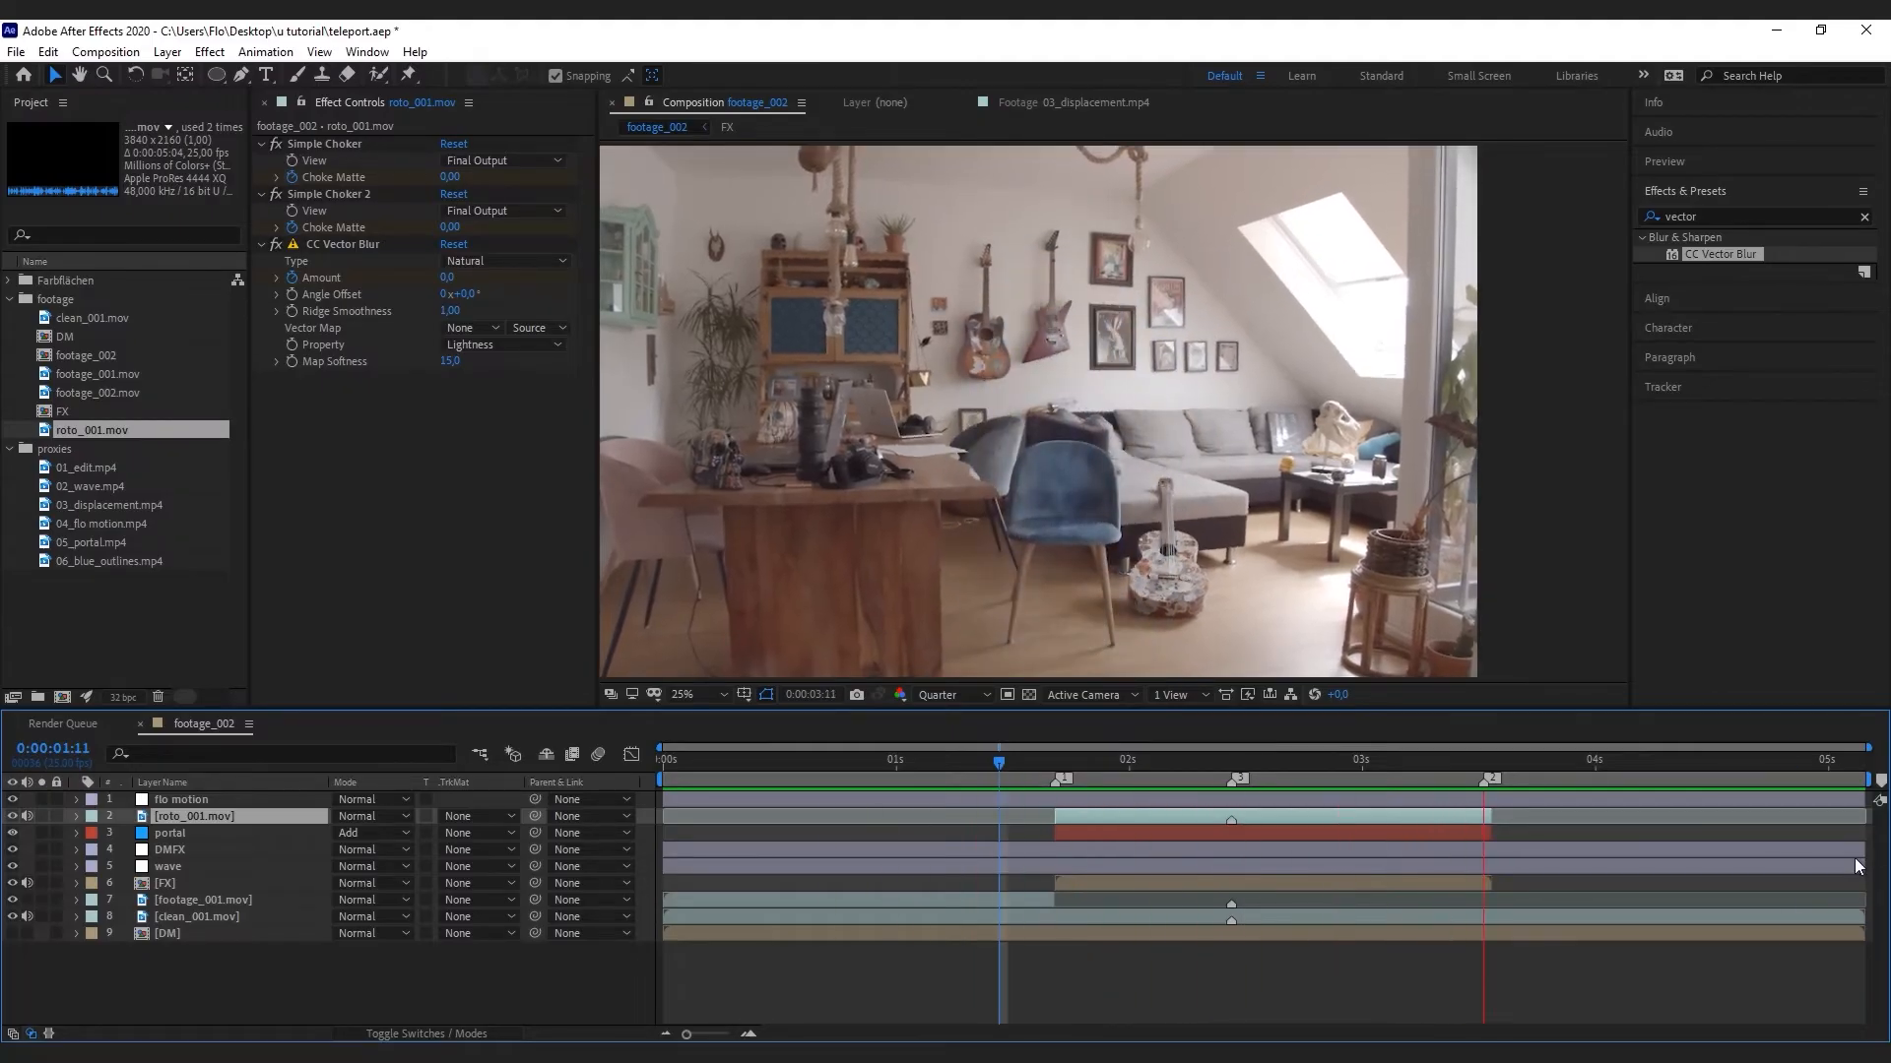
Duplicate the portal layer at 0:00:02:11 and place the copy directly above roto_001.mov
click(1232, 833)
click(1232, 764)
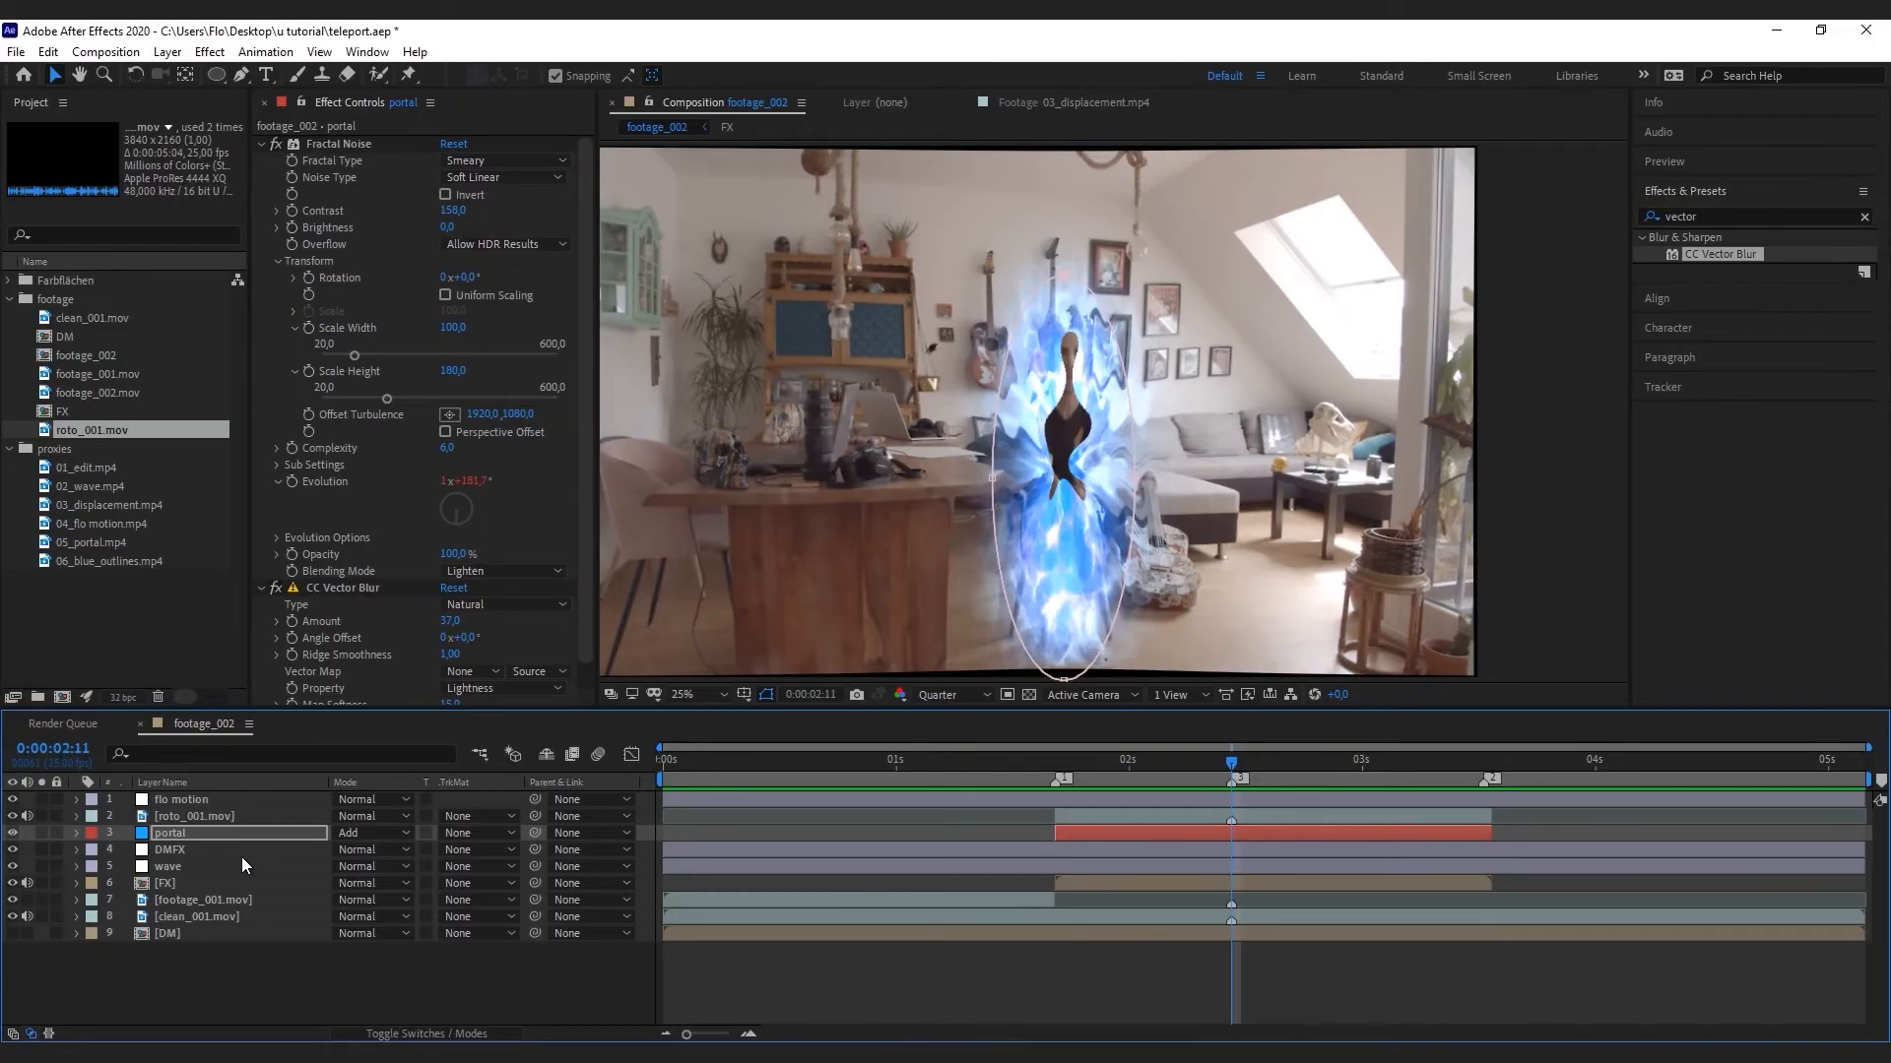
click(203, 835)
key(ctrl+d)
drag(192, 835, 193, 811)
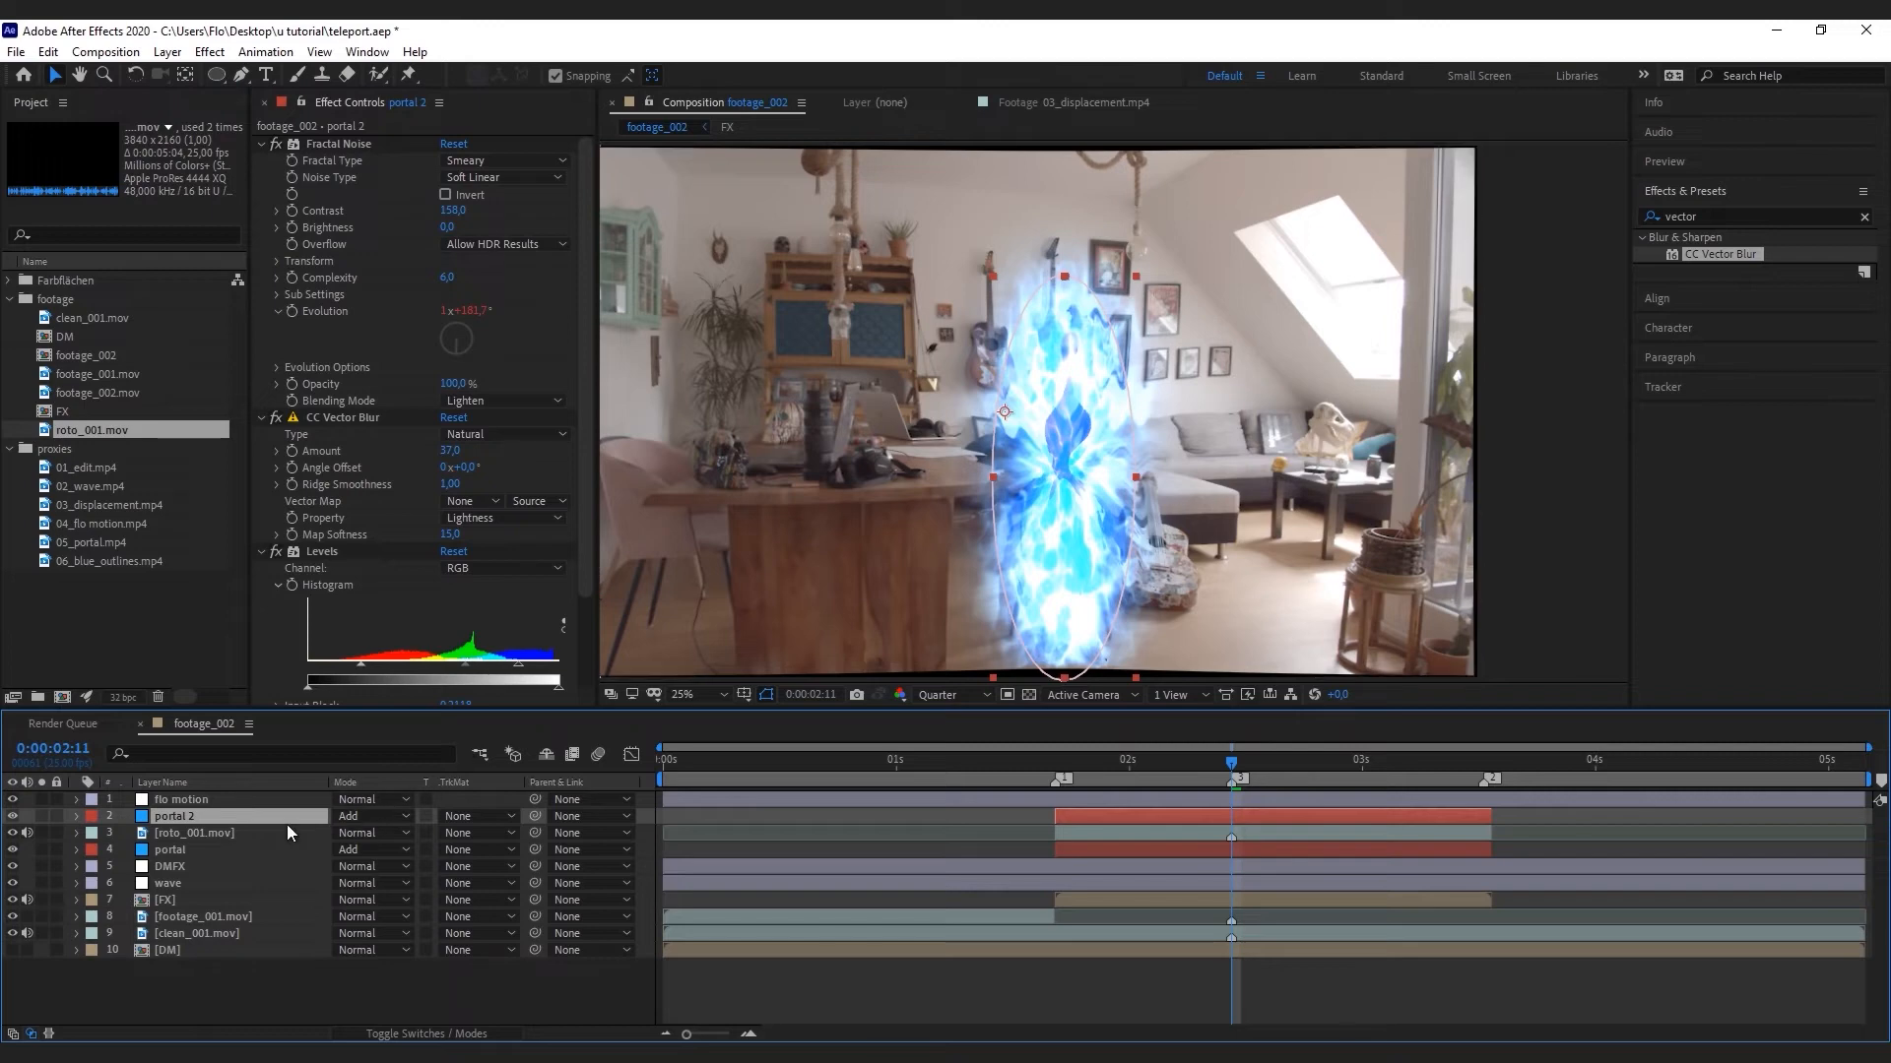
Keyframe portal 2's Opacity from 0% about five frames earlier to 50% at 0:00:02:11, and preview it
key(t)
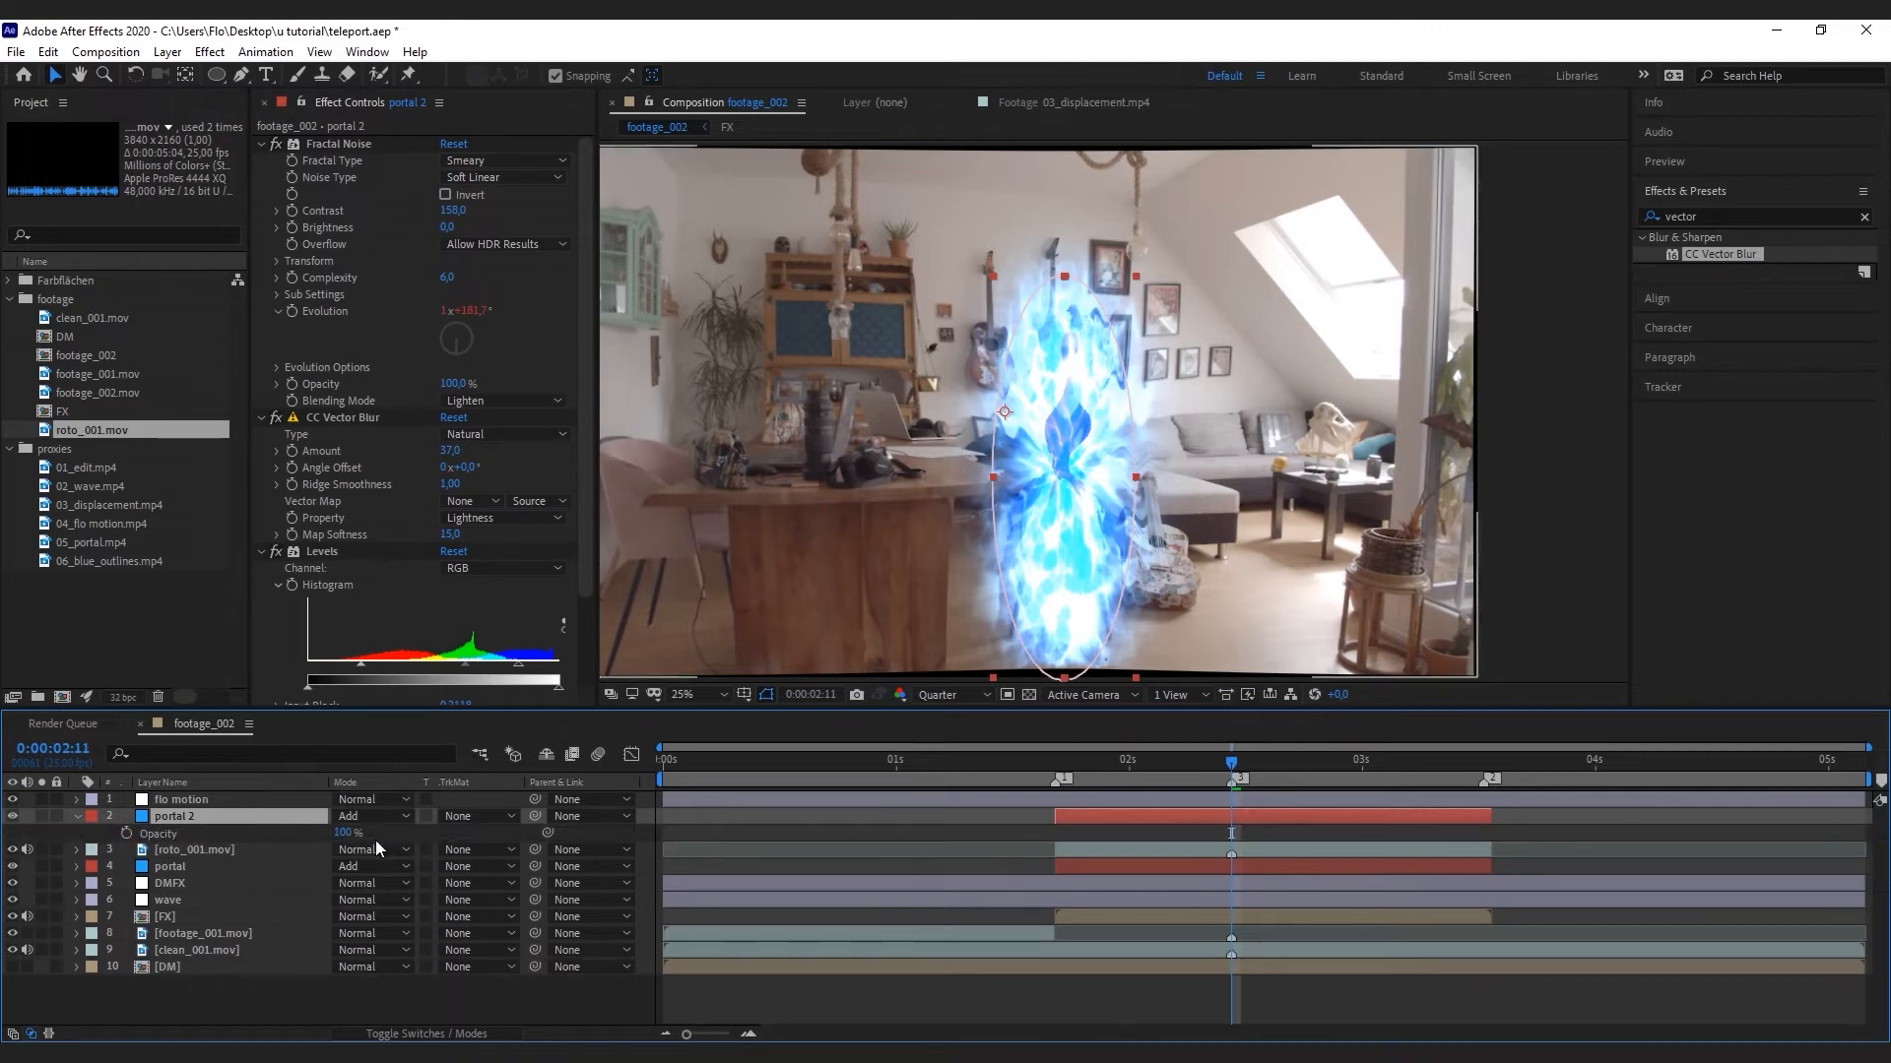
click(343, 832)
text(50)
key(Return)
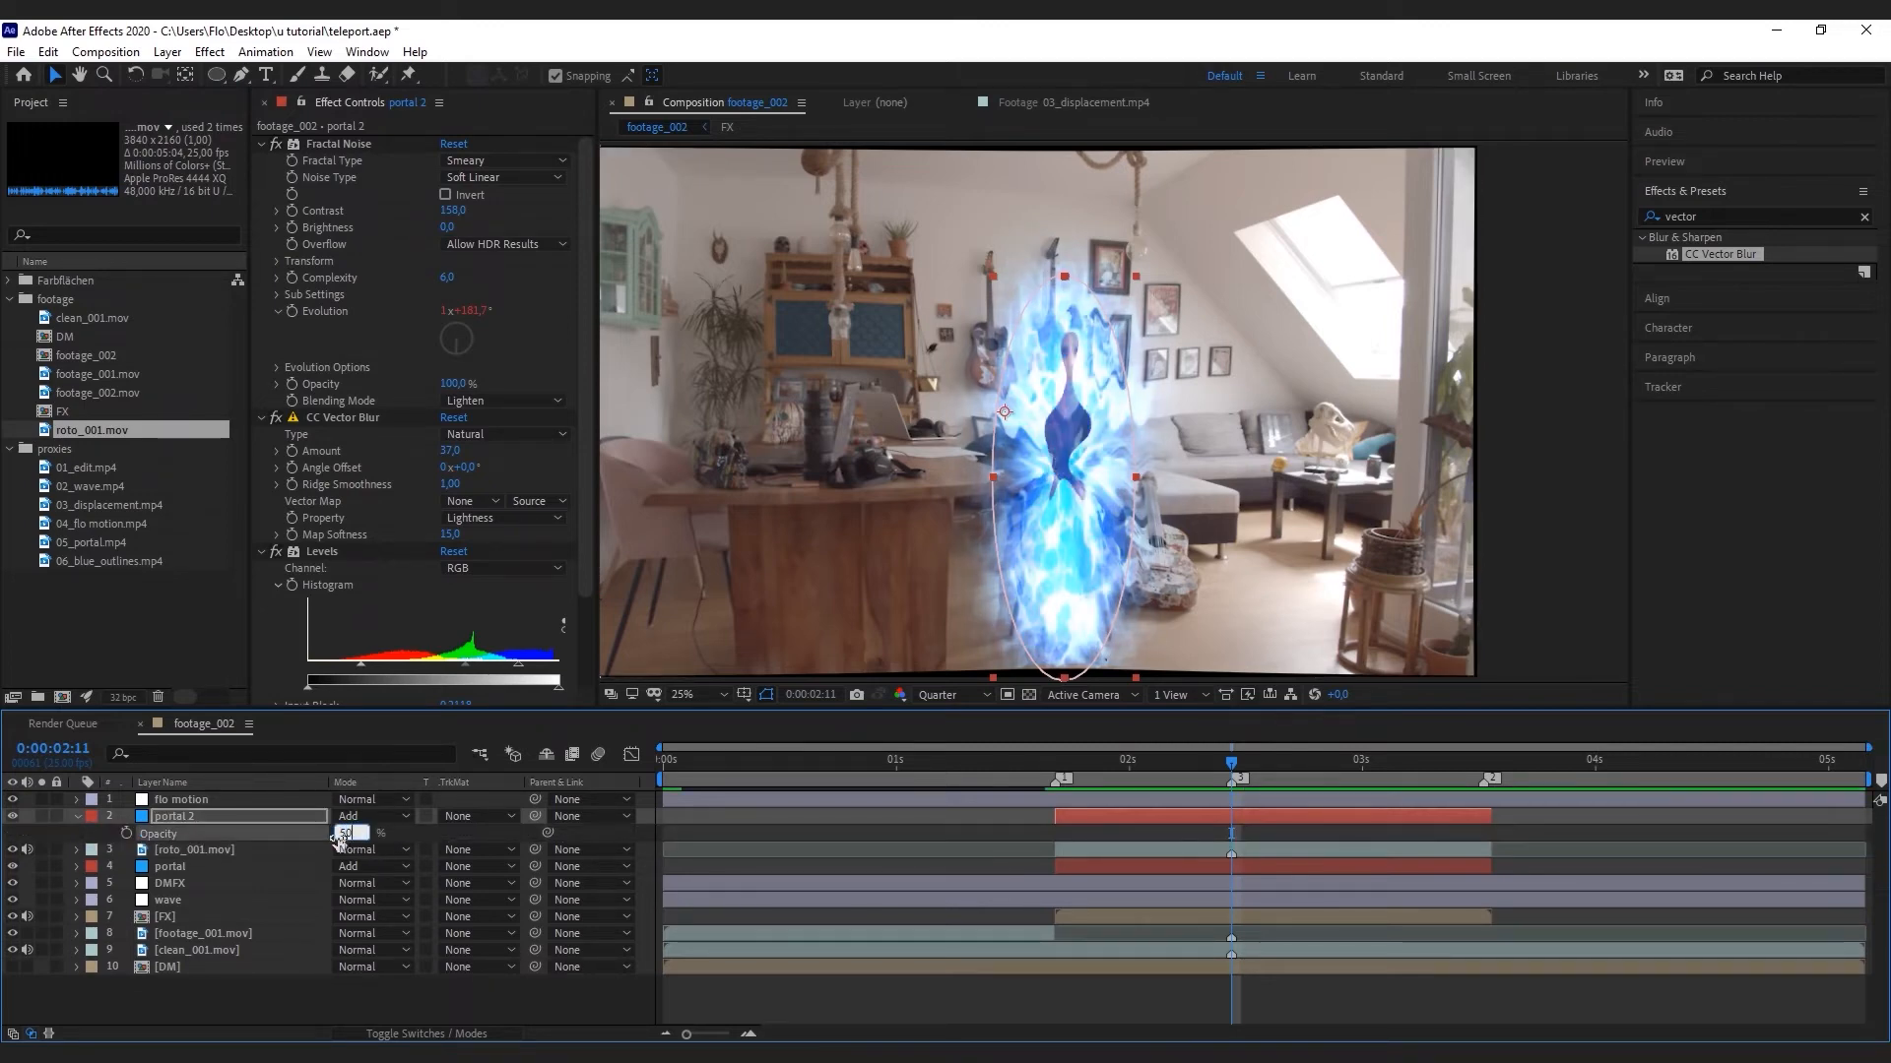
click(126, 833)
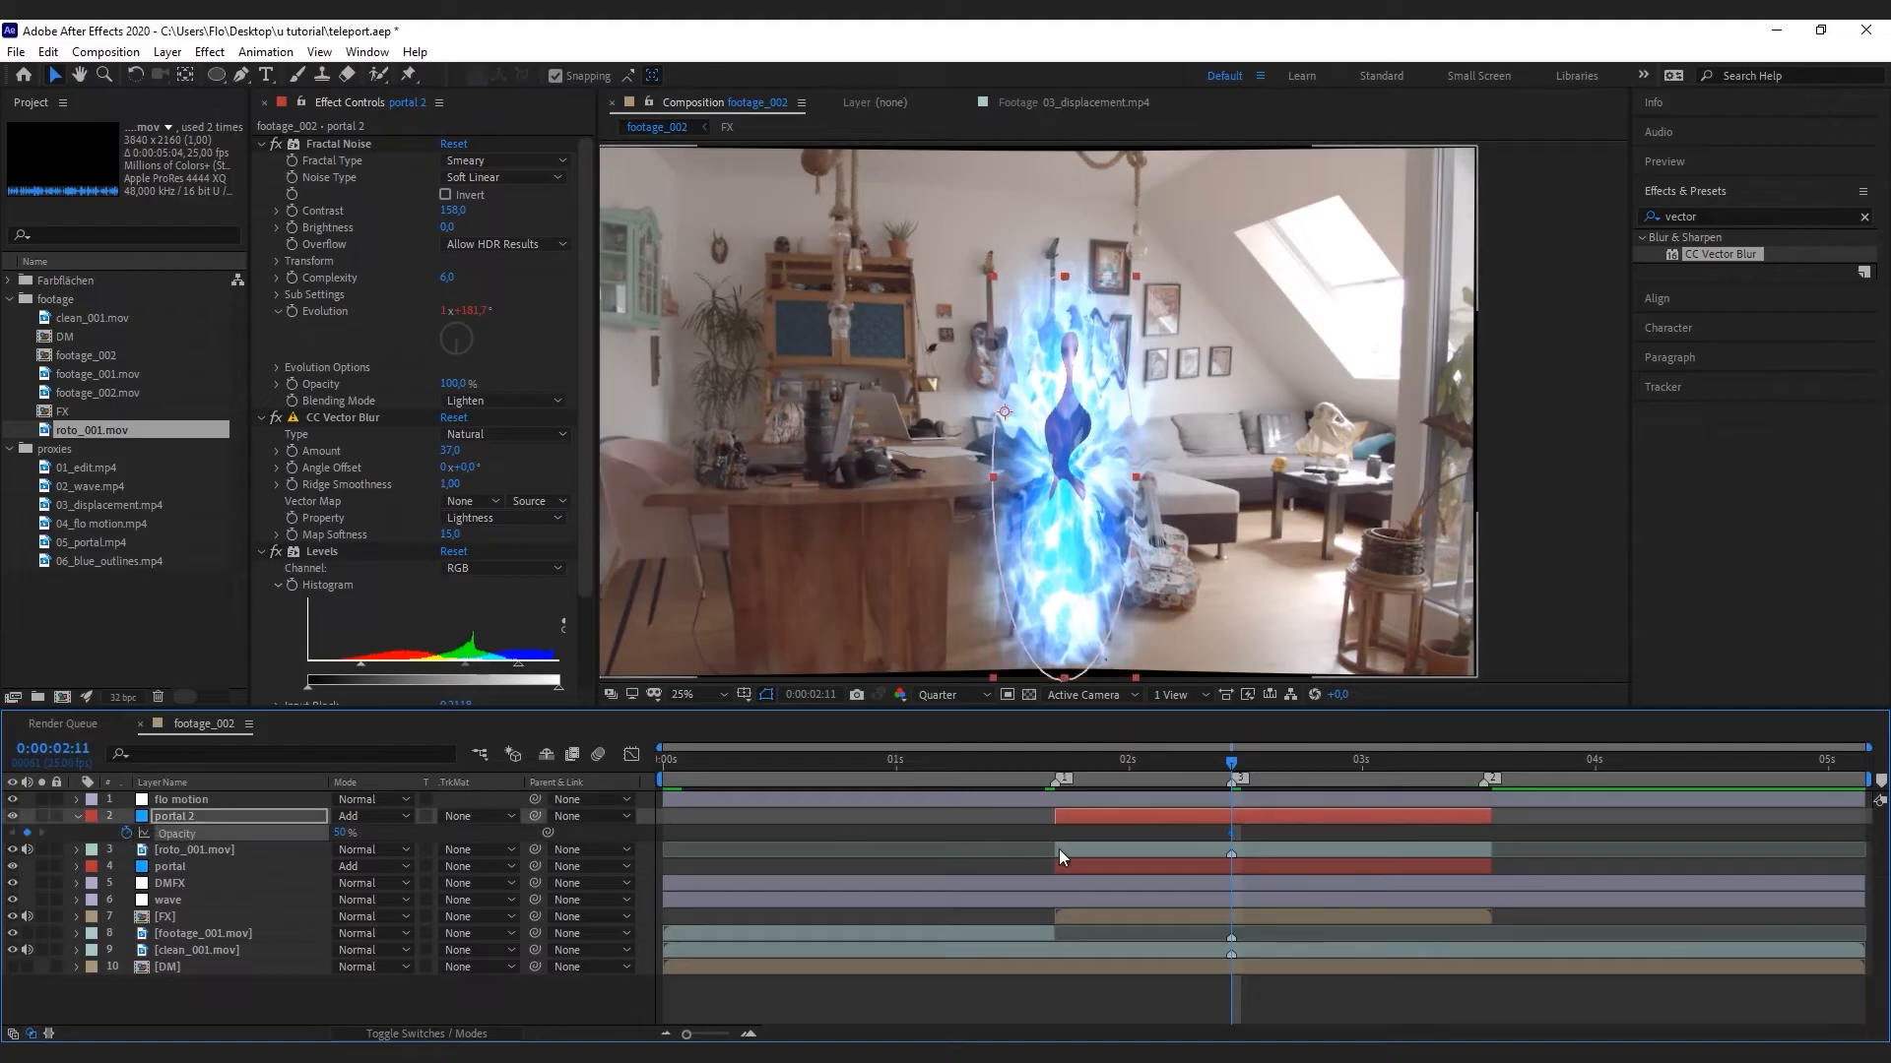
click(1184, 766)
click(344, 833)
text(0)
key(Return)
key(space)
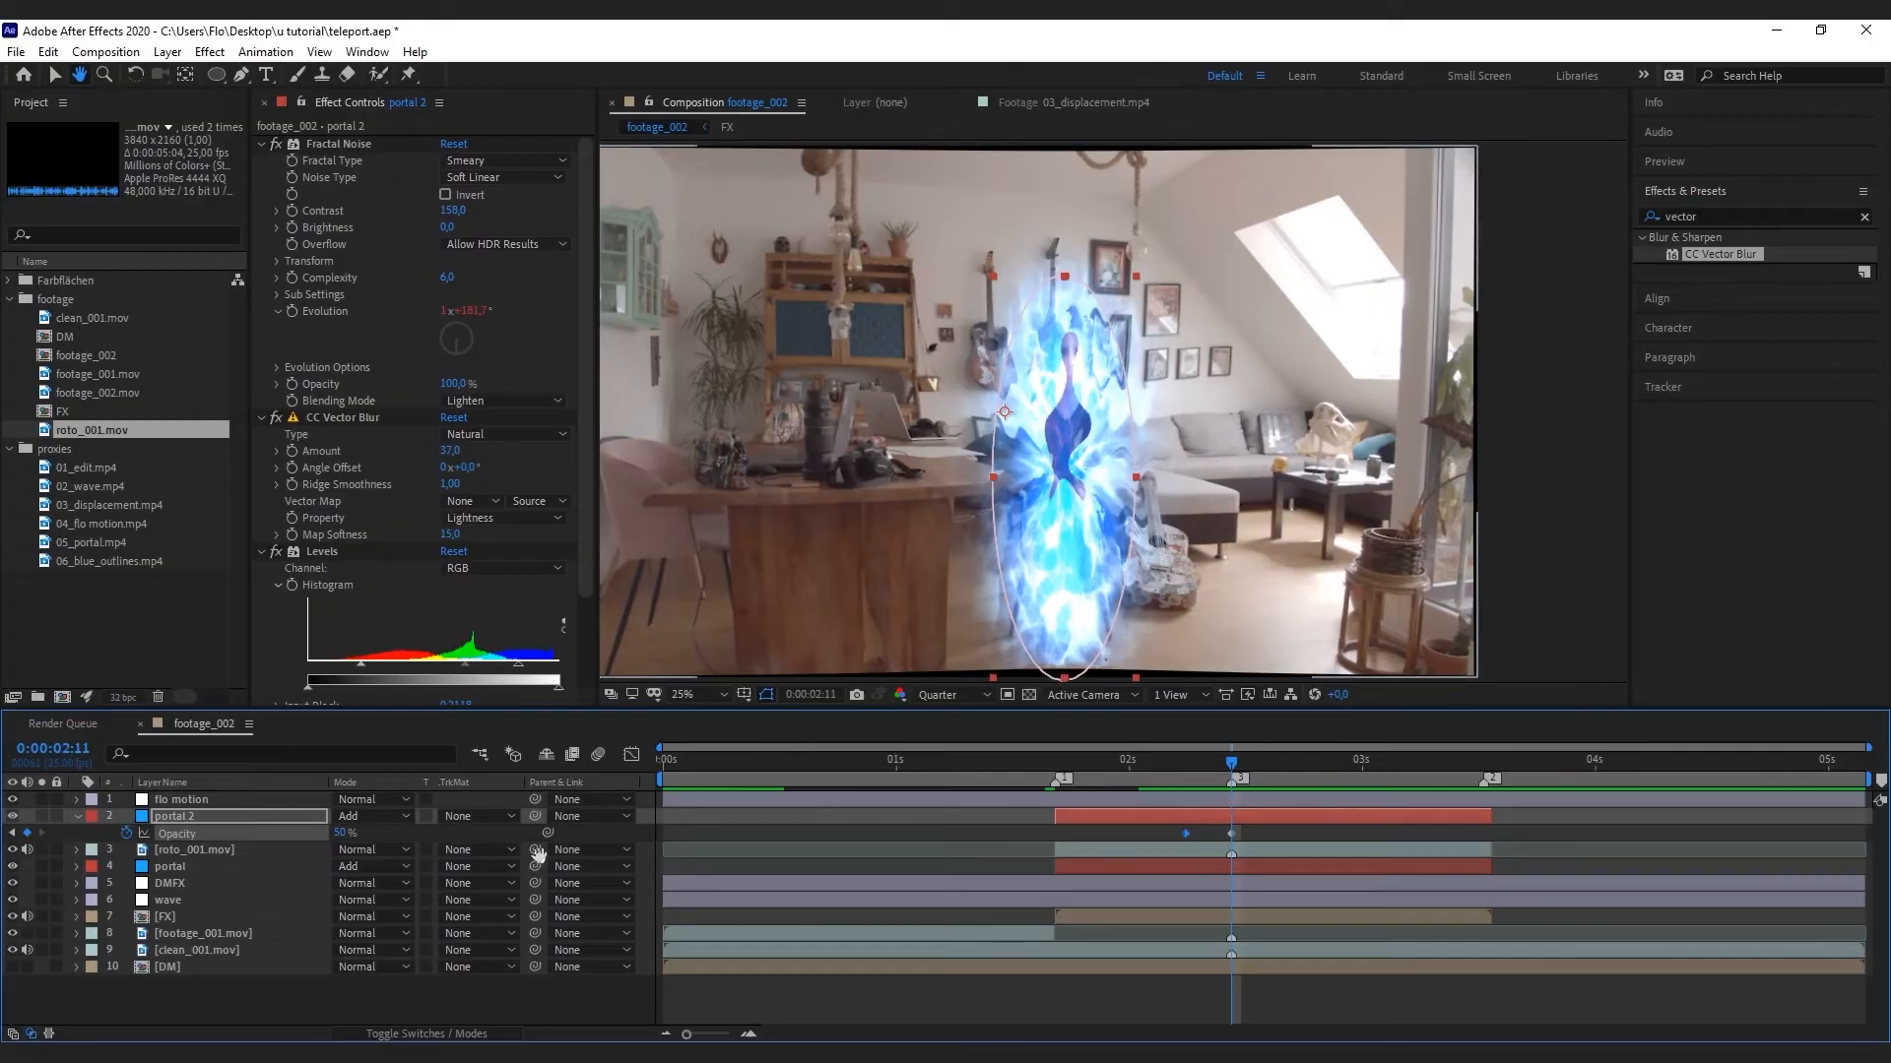
Add an adjustment layer at the top of the layer stack and copy the portal layer's Mask 1 onto it
key(ctrl+alt+y)
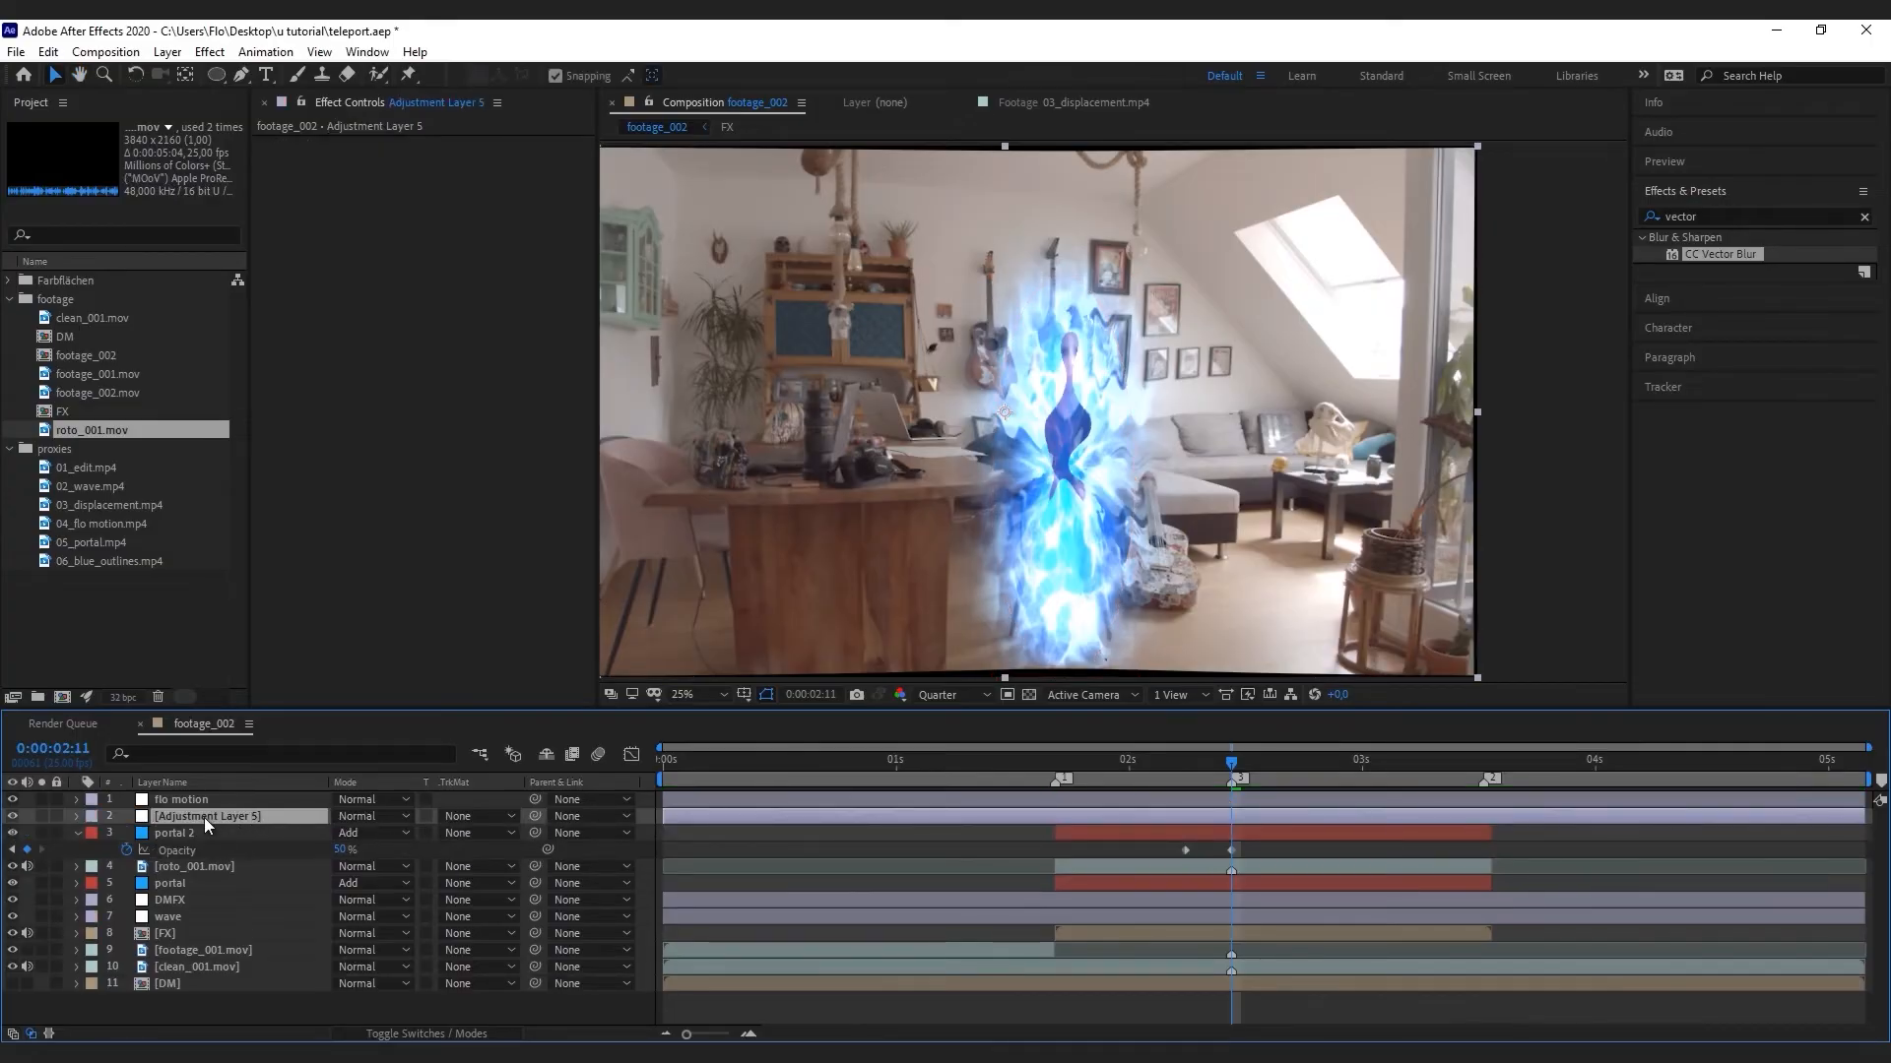
drag(204, 817, 203, 794)
click(187, 884)
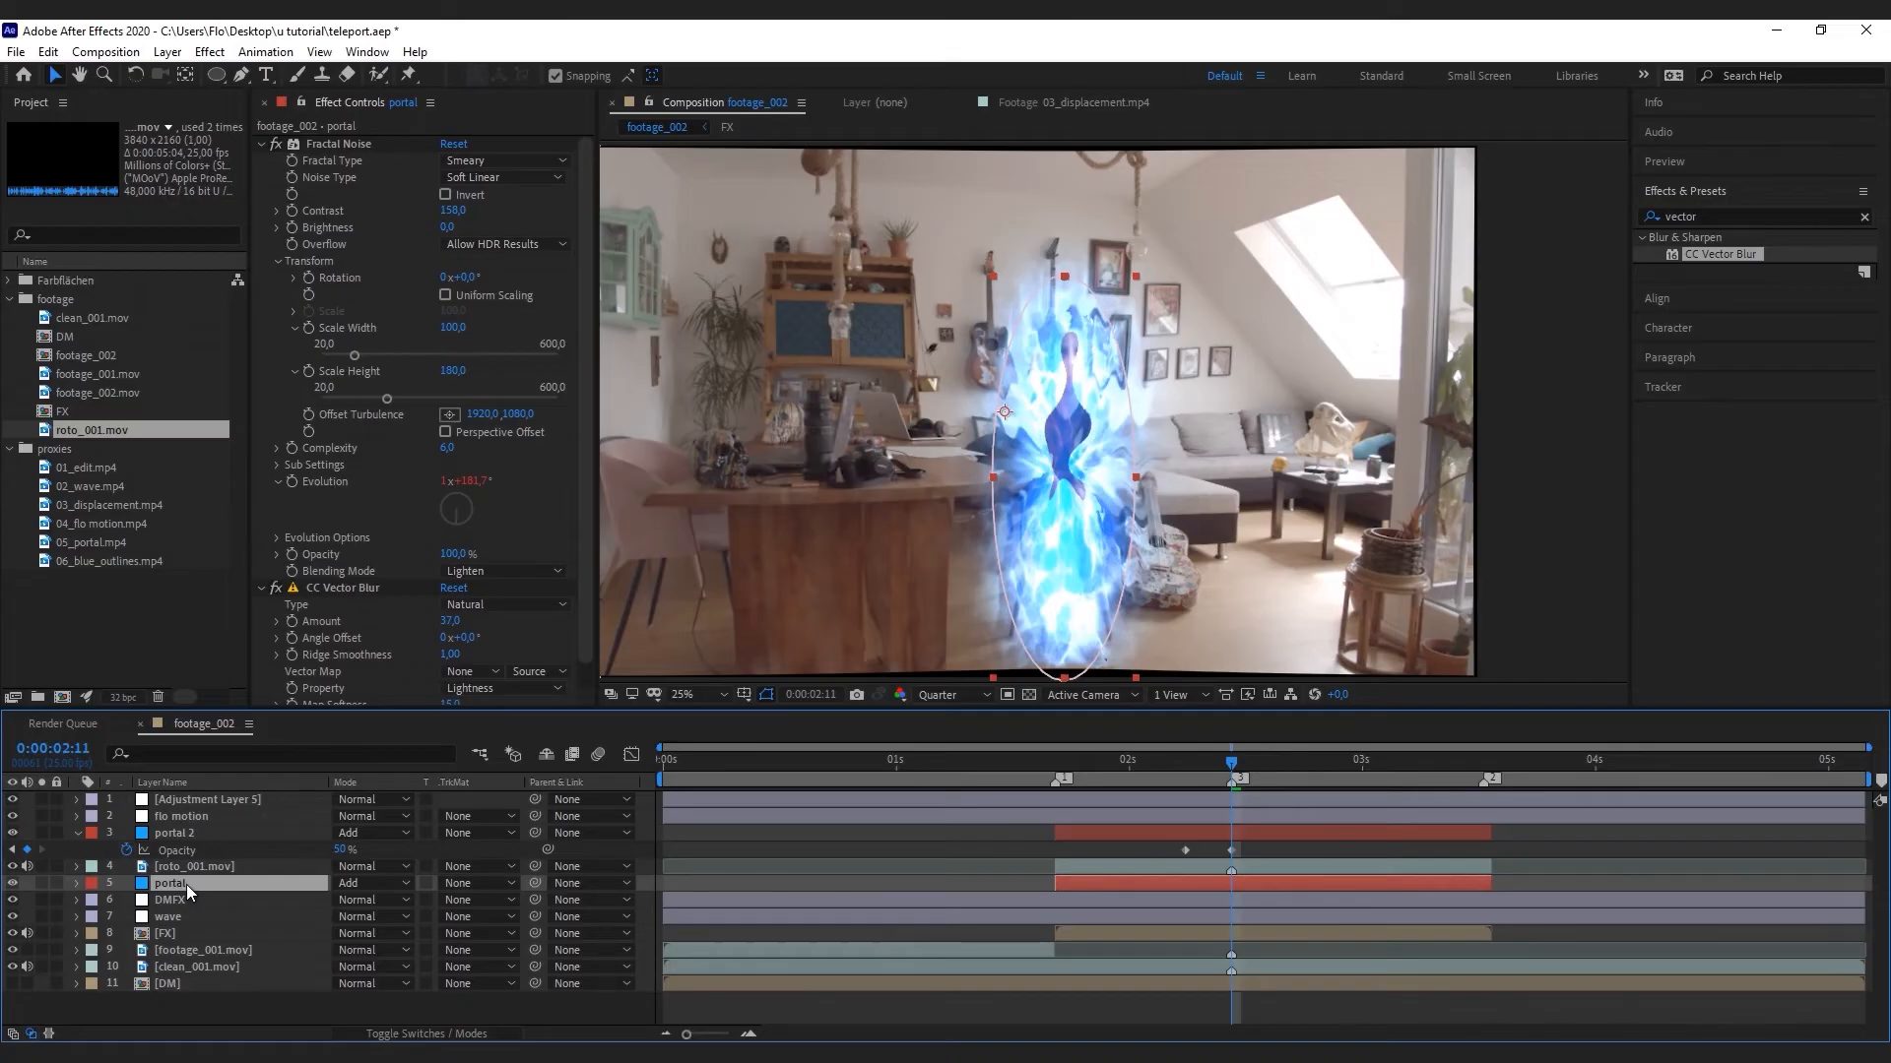
key(m)
click(170, 898)
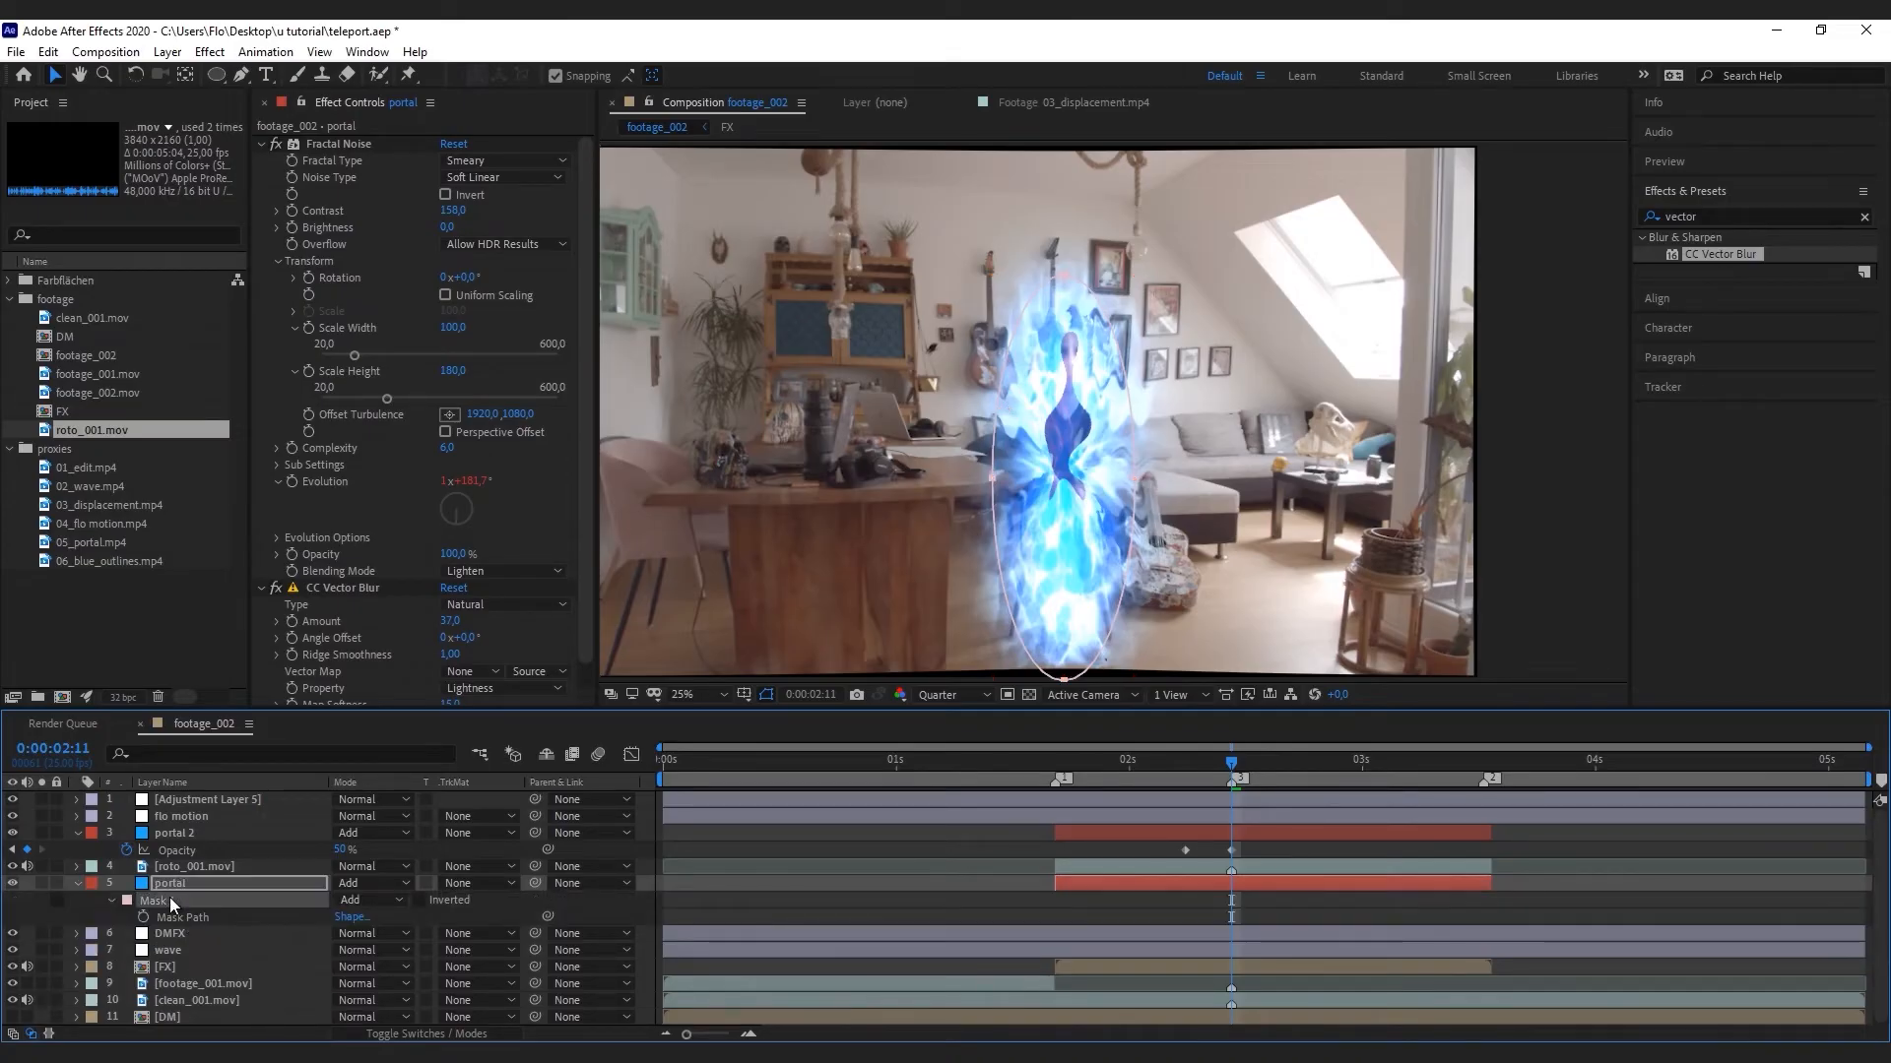
click(215, 802)
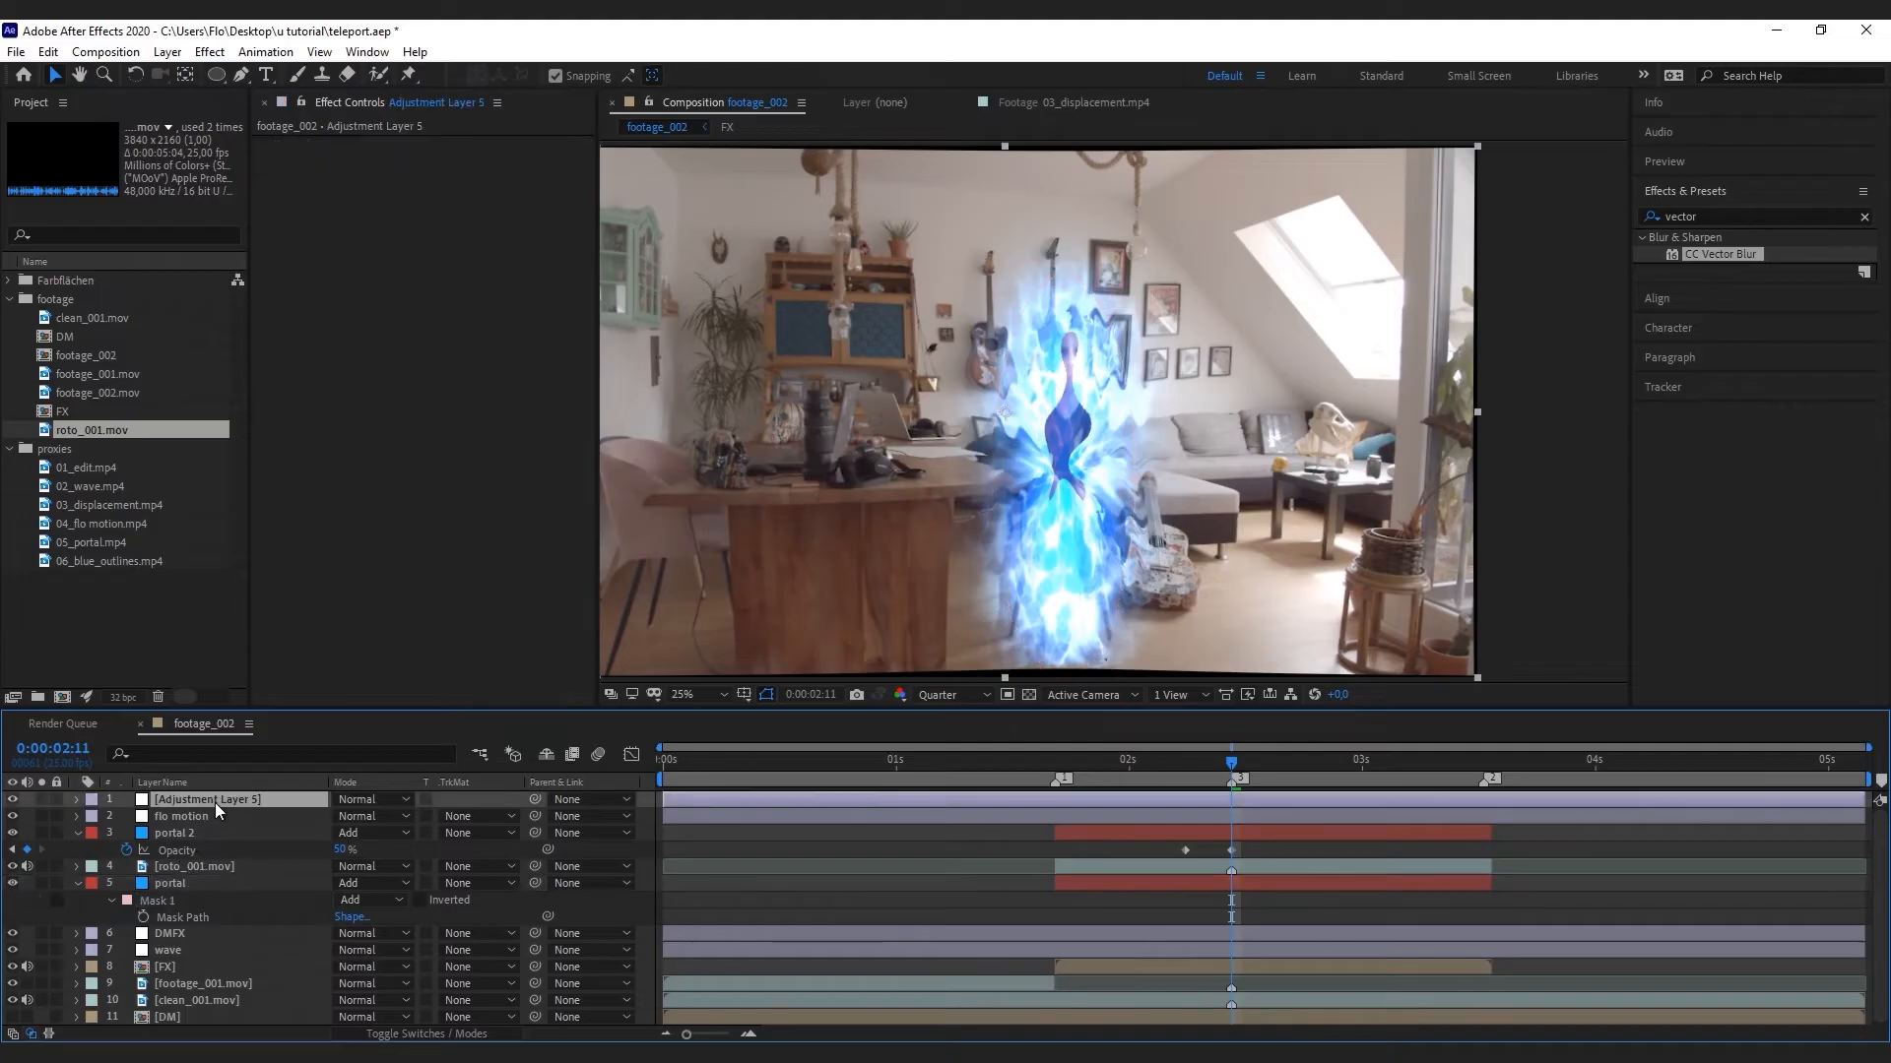
Rename the adjustment layer as glow and apply the Stylize Glow effect to it
key(Return)
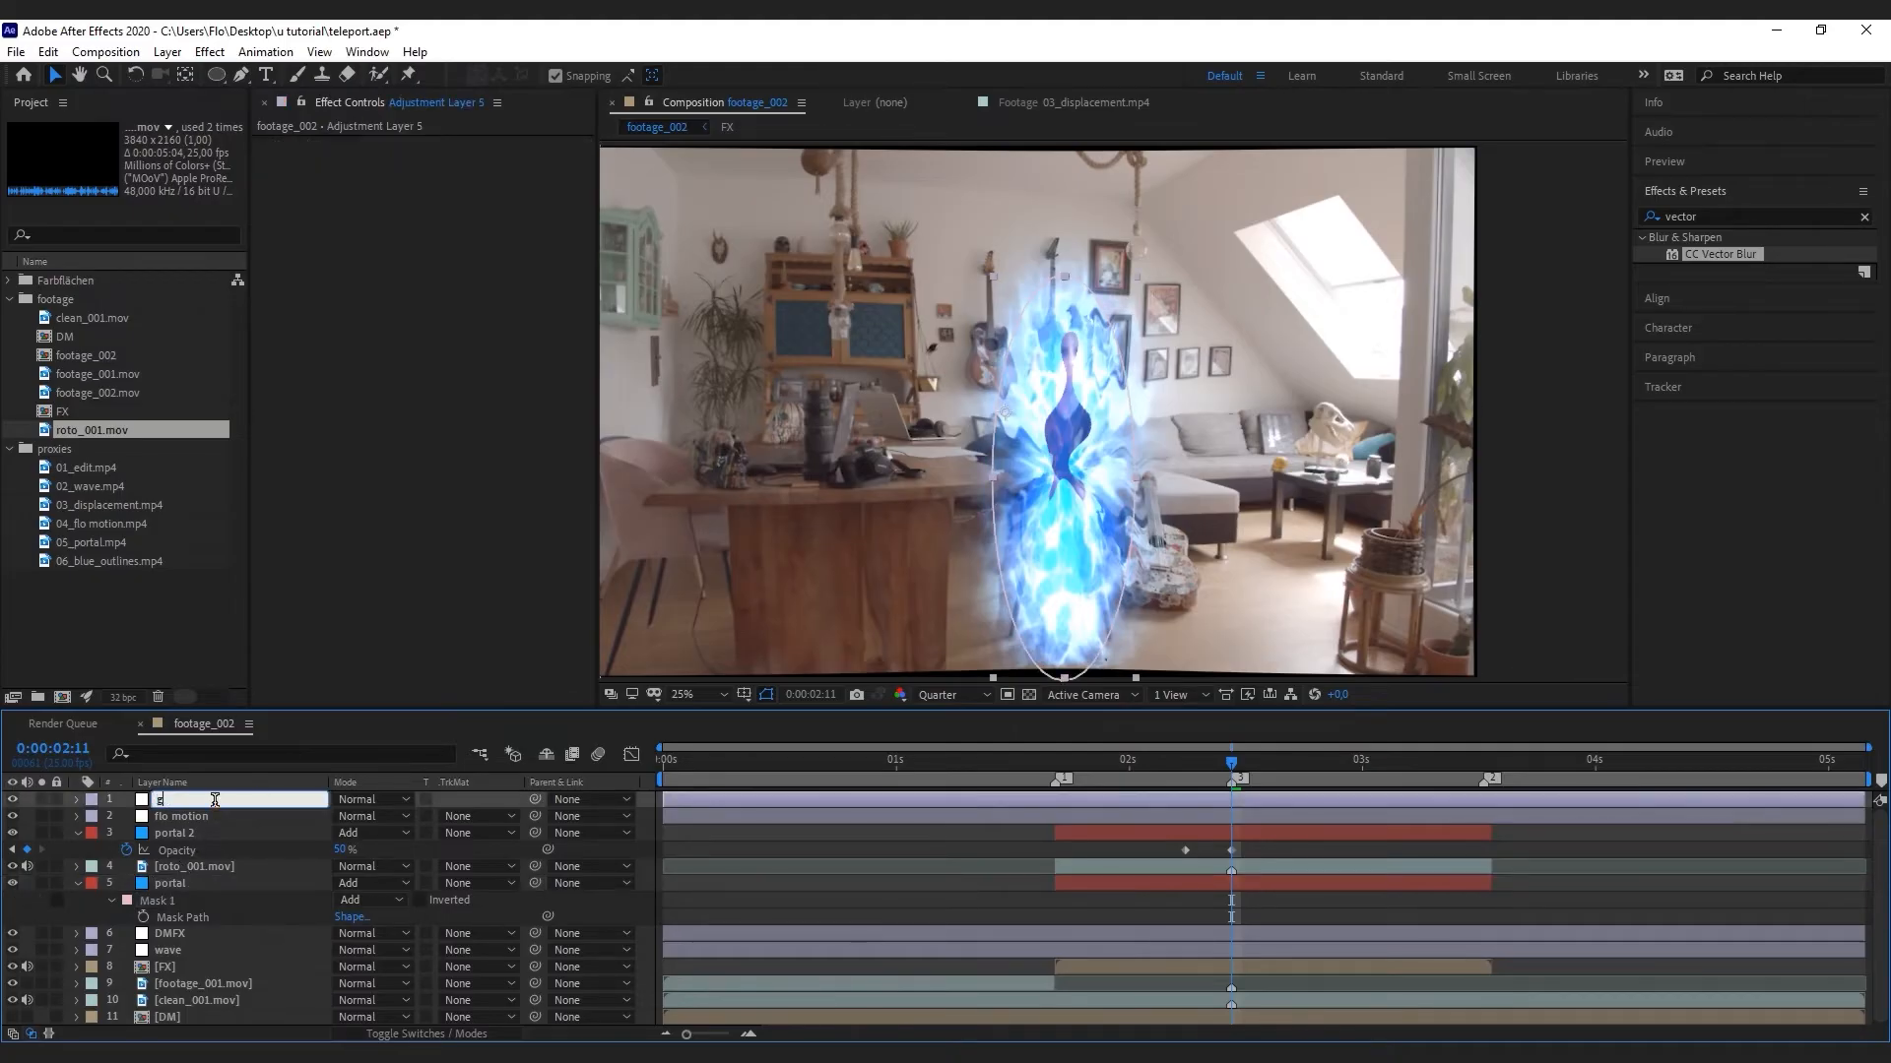
text(glow)
double_click(1755, 216)
text(glow)
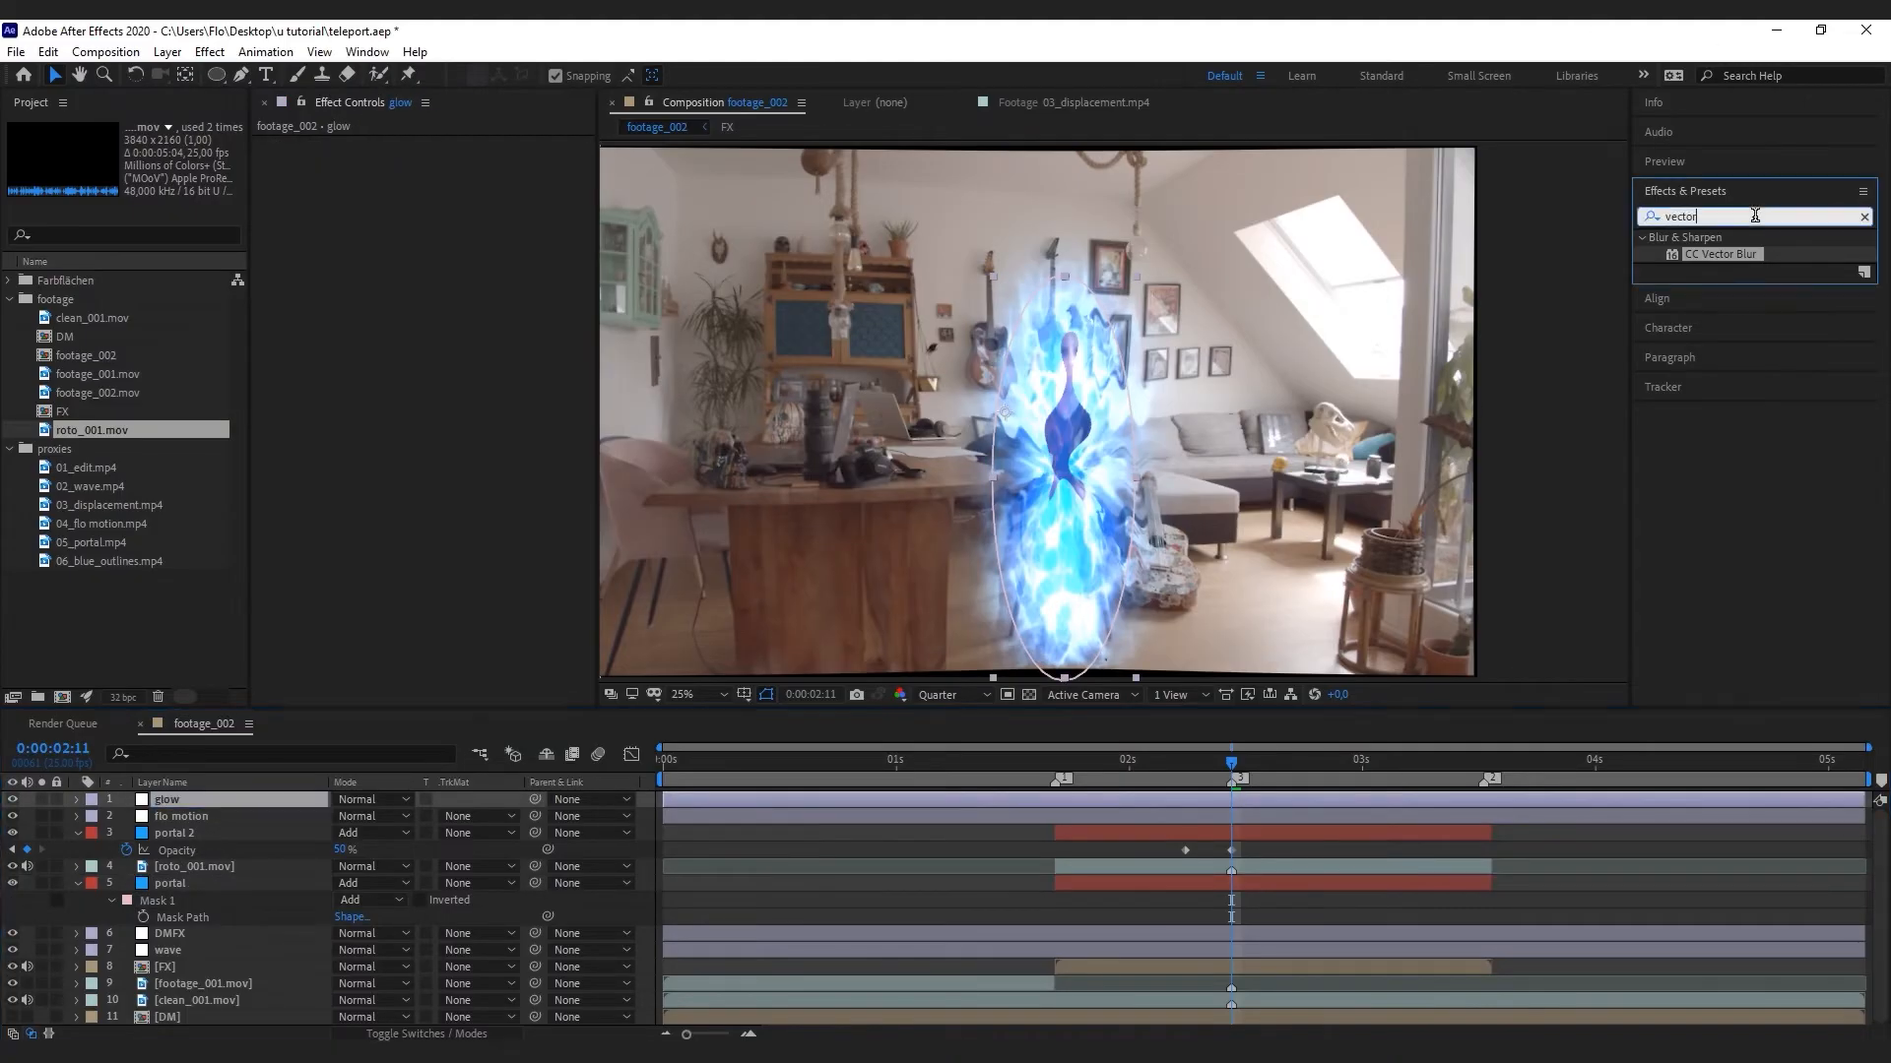
double_click(1715, 656)
Set Glow Threshold to 52.5%, Glow Radius to 110 and Glow Intensity to 0.2, and feather the glow layer's mask by 254 pixels
drag(453, 177, 515, 215)
right_click(430, 192)
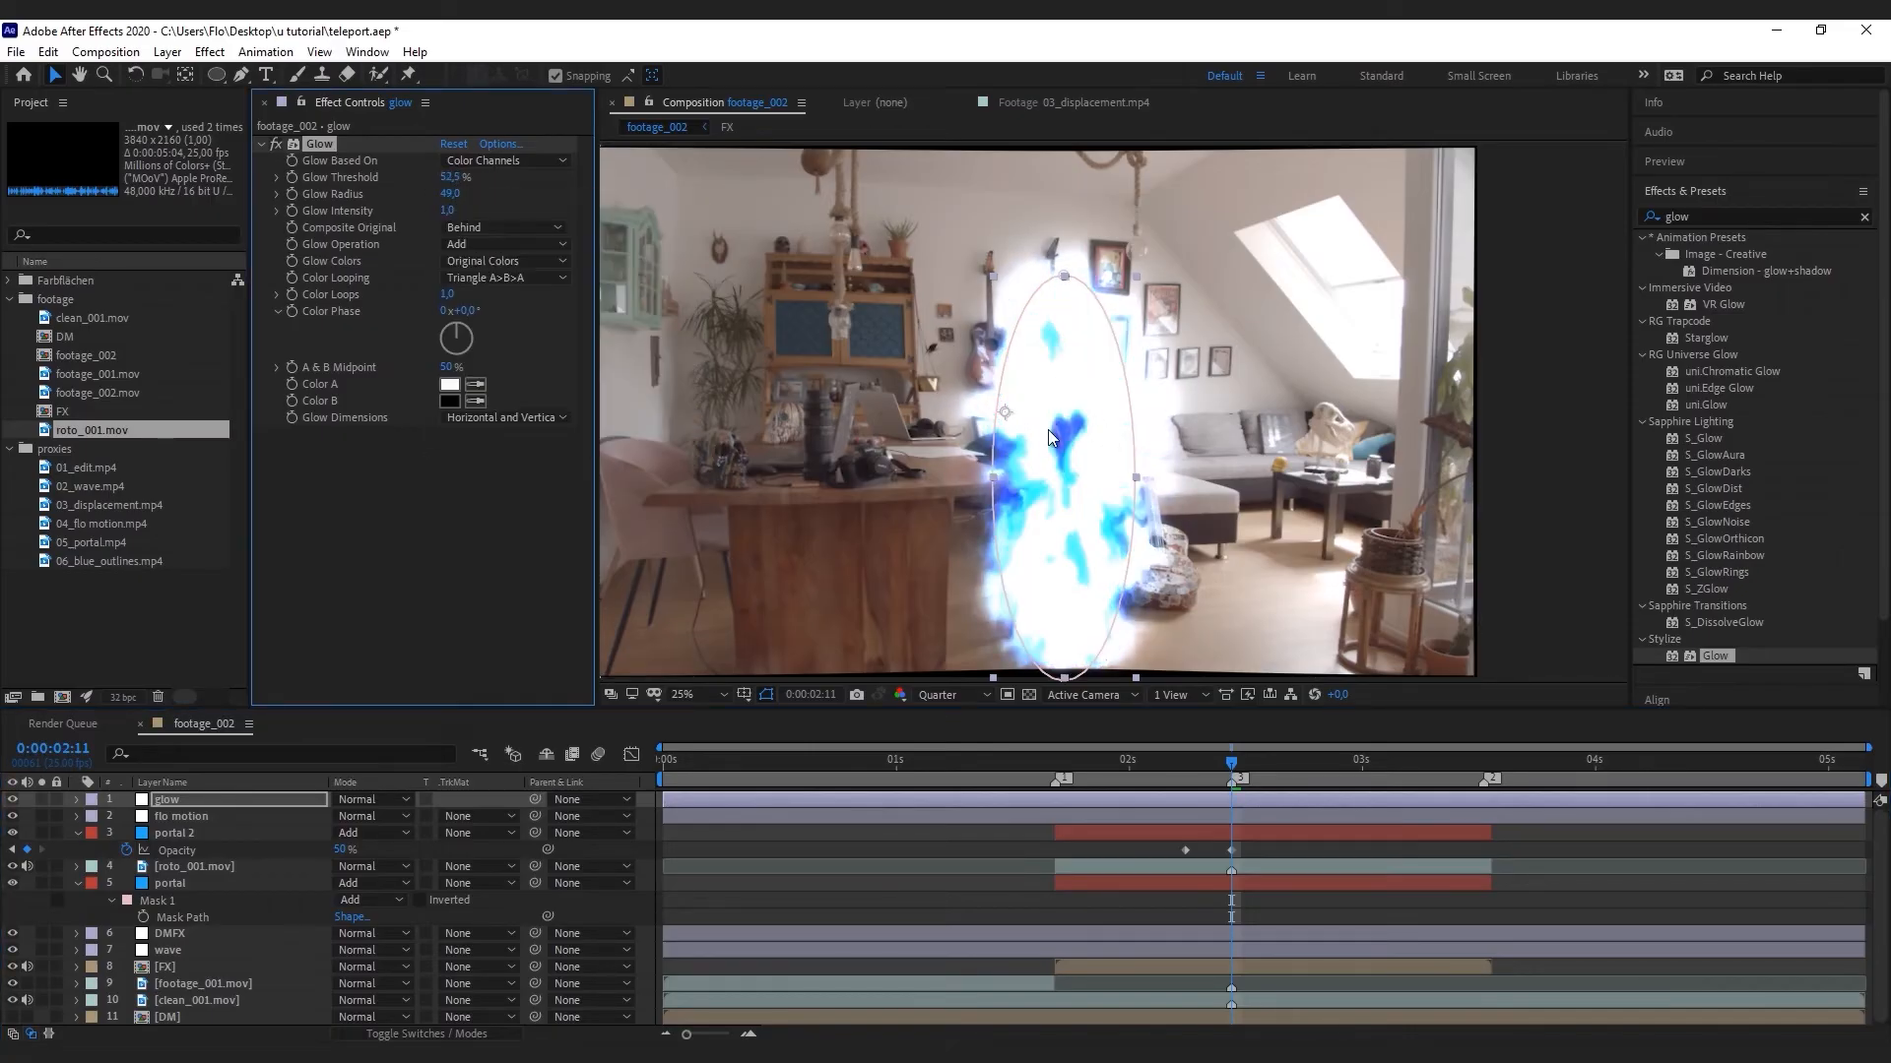
drag(449, 194, 382, 226)
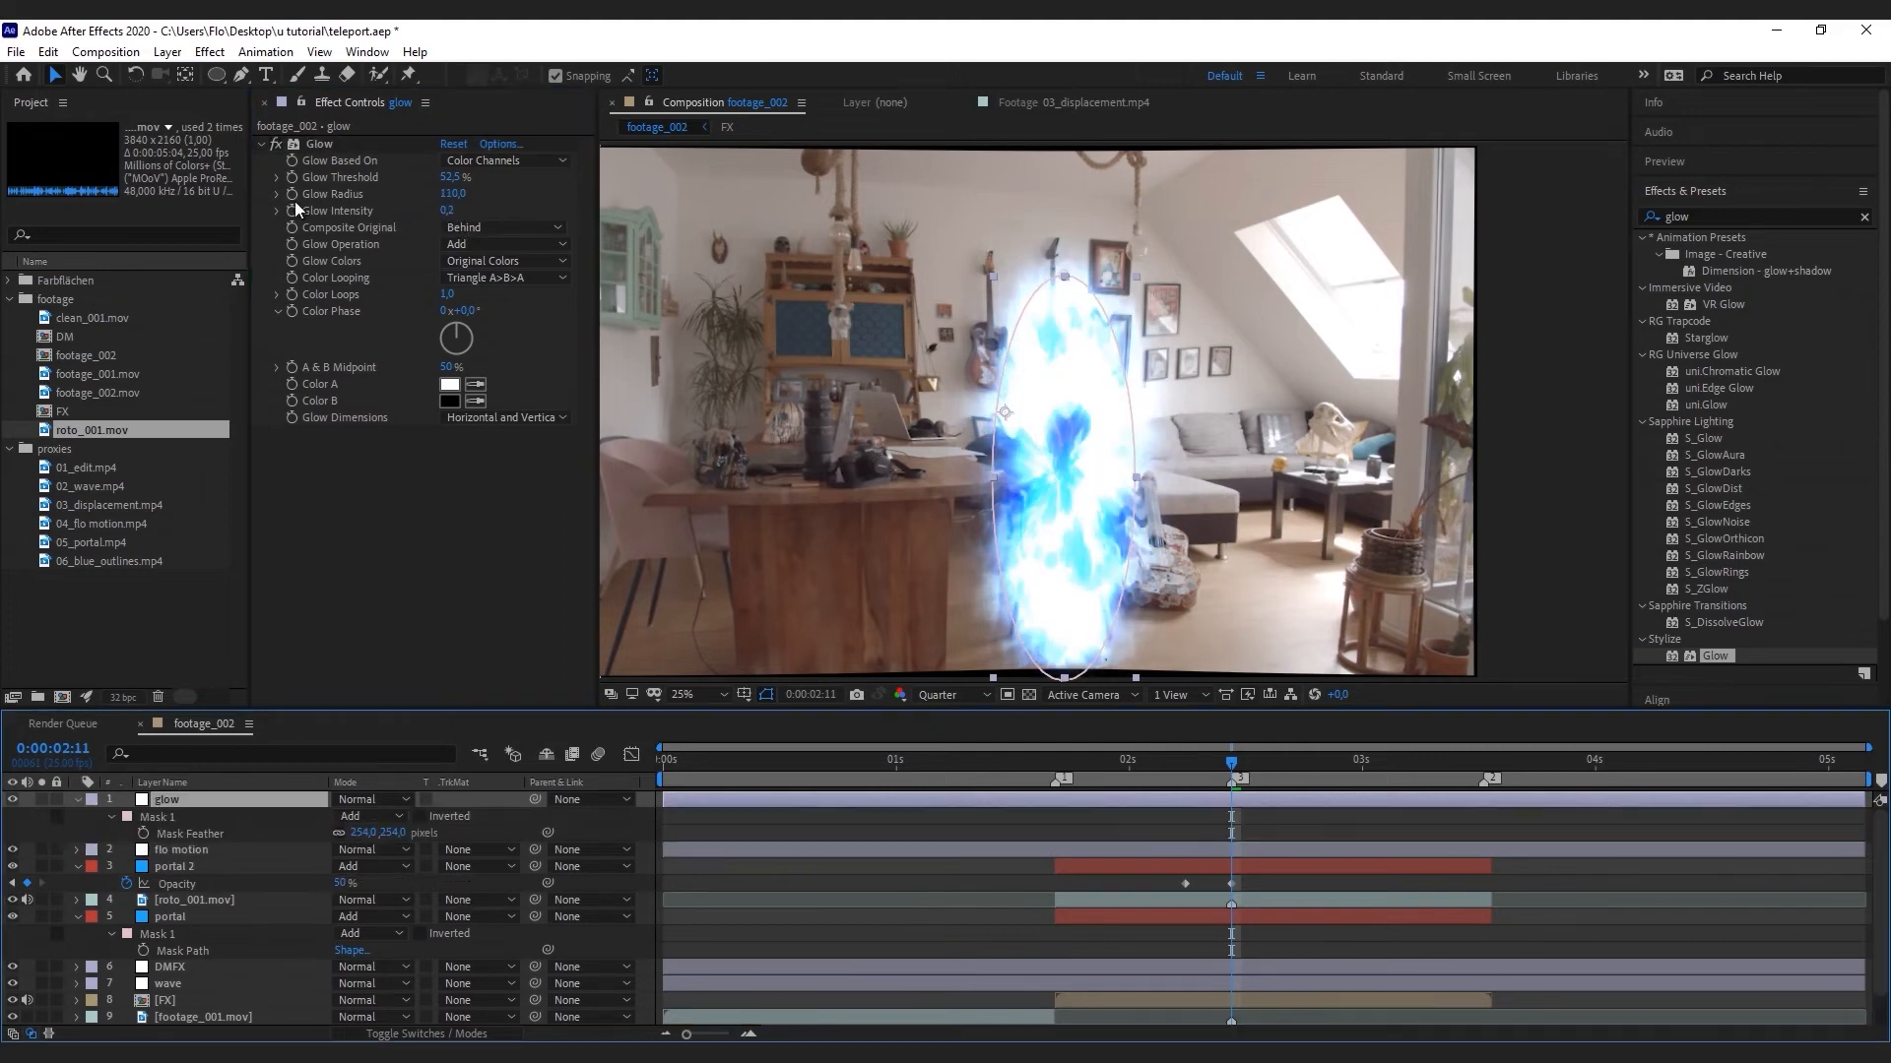
Keyframe Glow Intensity to rise from 0 to its peak at 0:00:02:11 and fall back to 0, and preview it
click(298, 211)
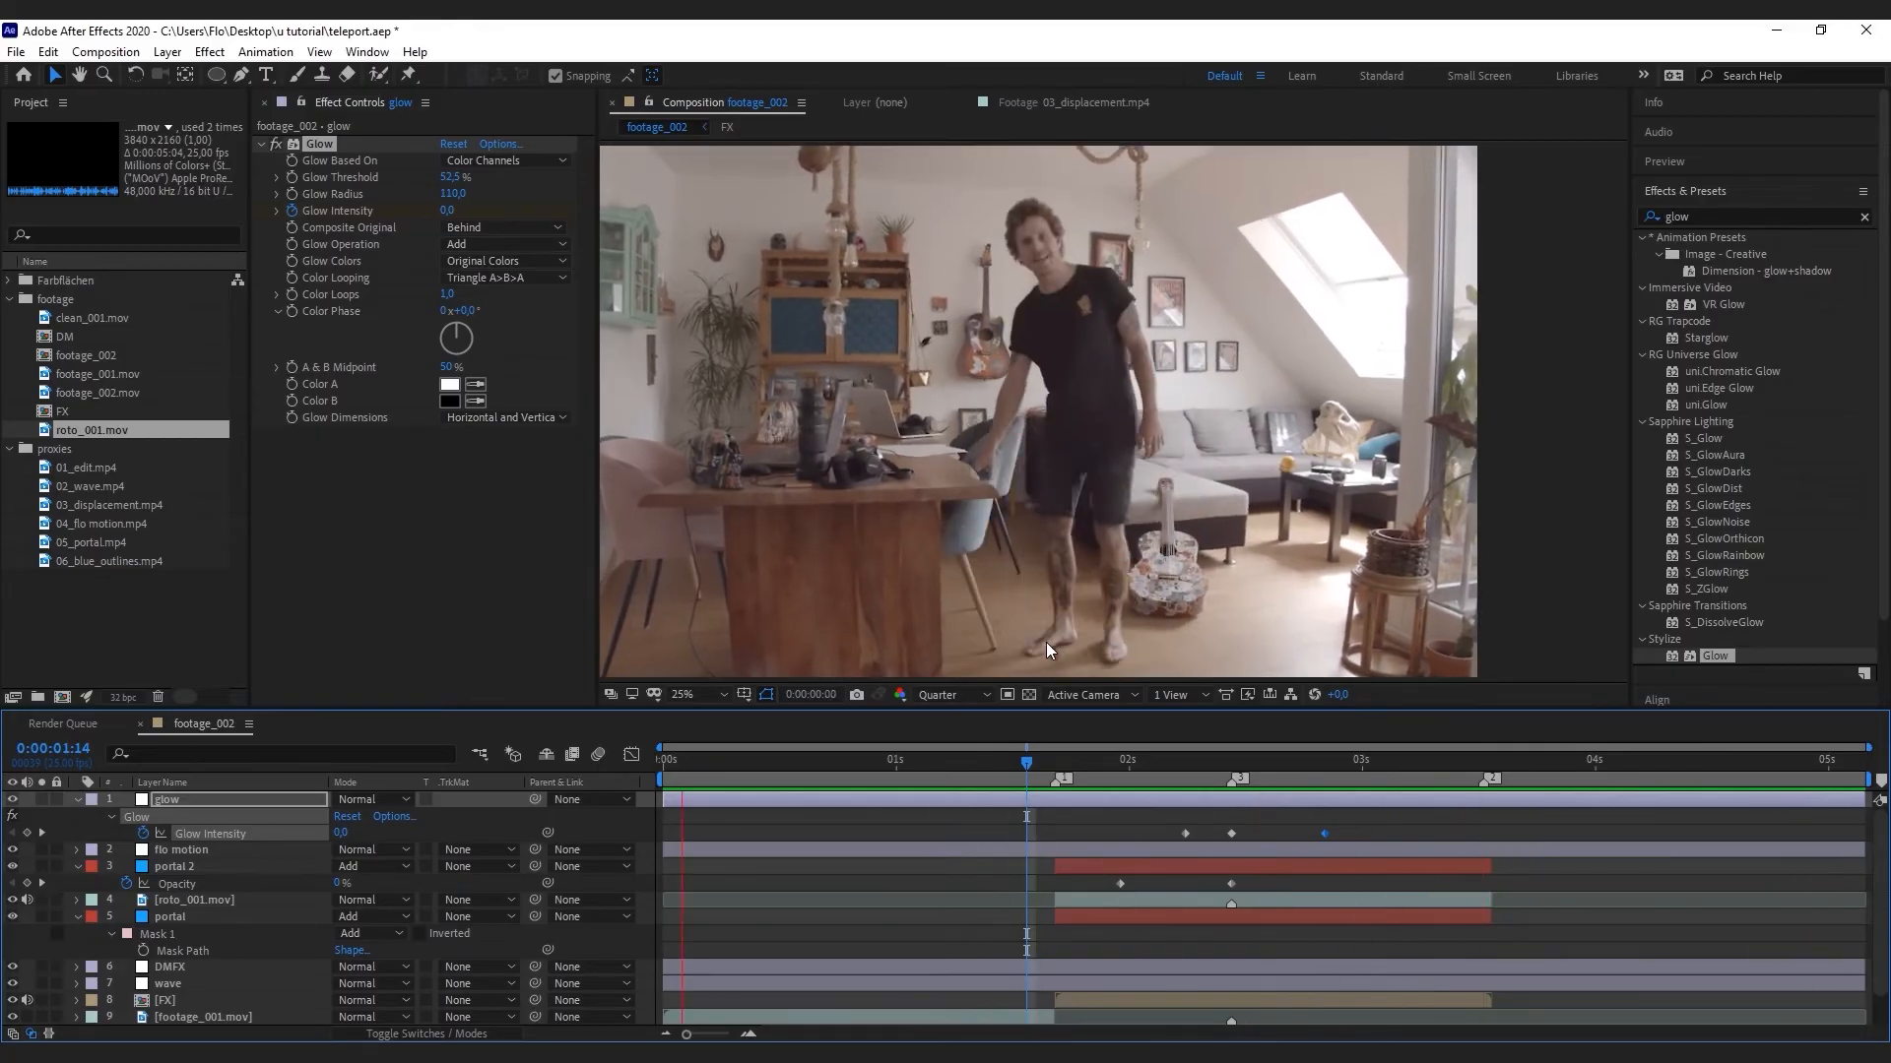
key(space)
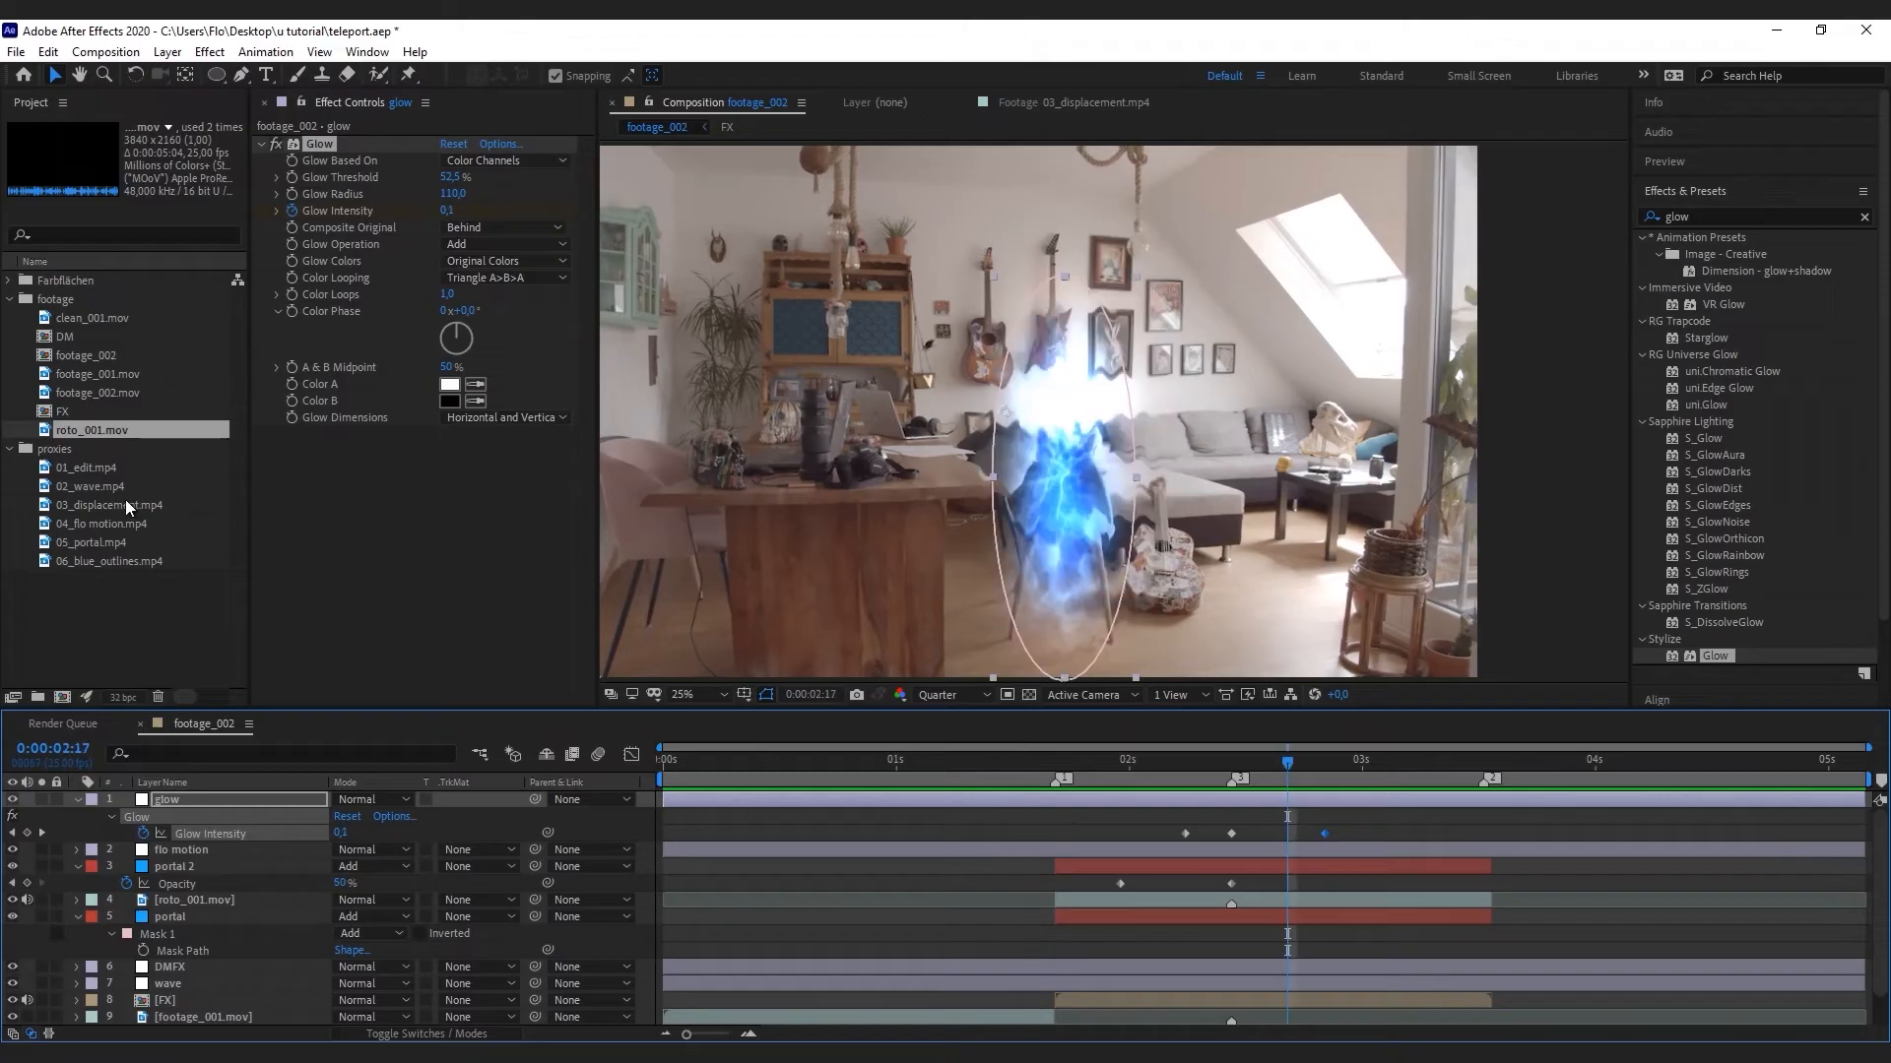
Review the clips in the proxies folder one by one, from 01_edit.mp4 to 06_blue_outlines.mp4
click(92, 469)
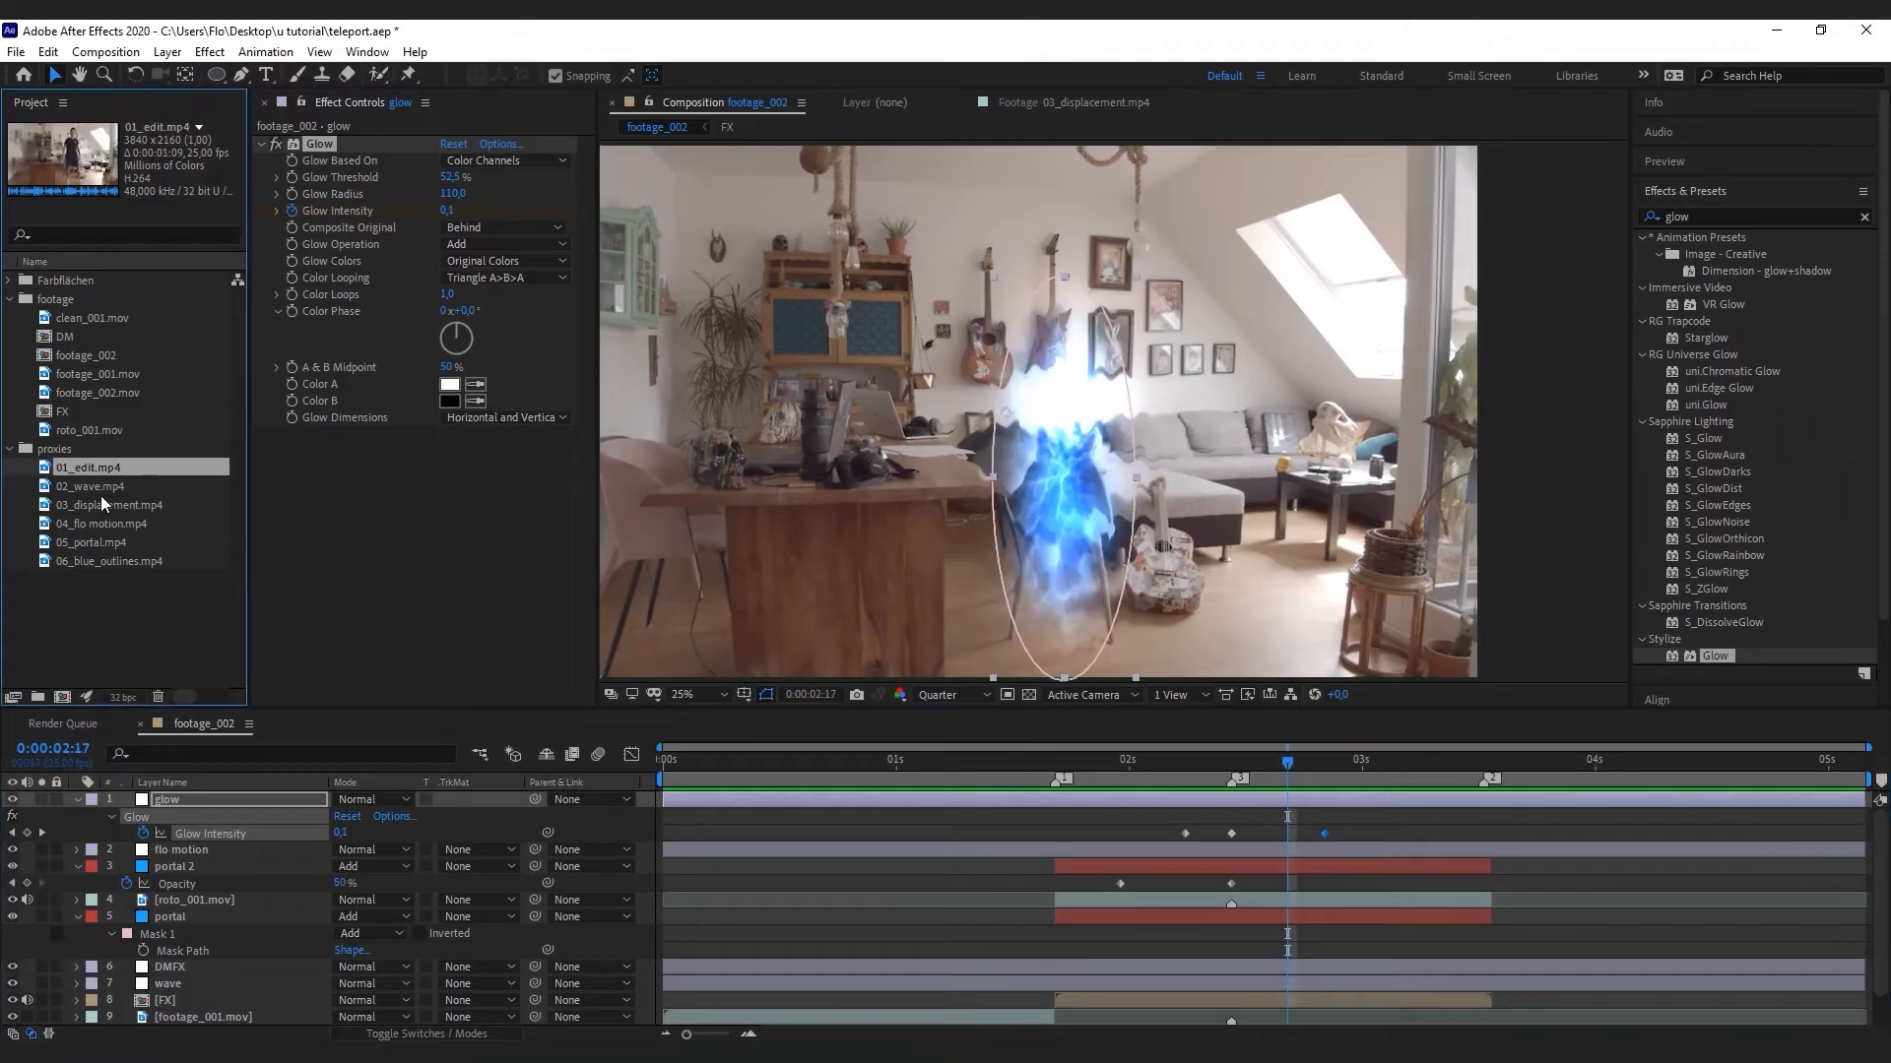
click(102, 493)
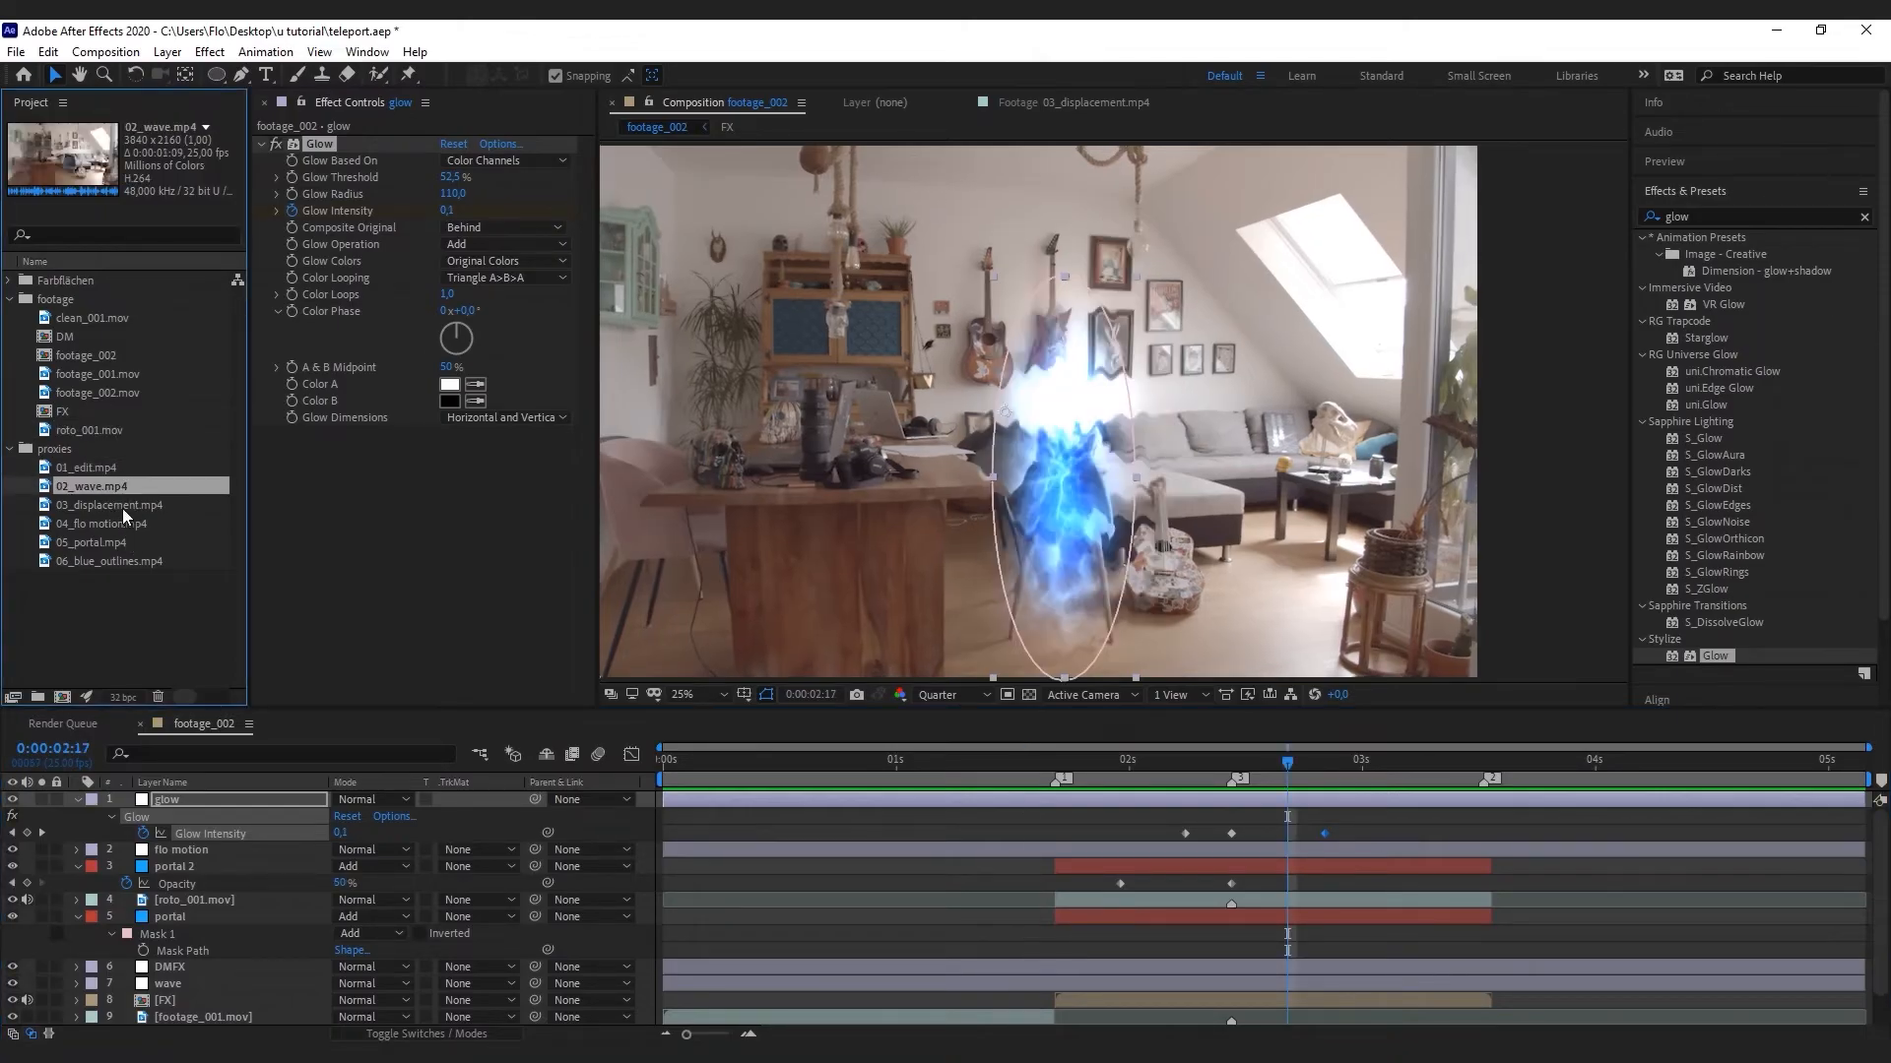
click(122, 508)
click(103, 524)
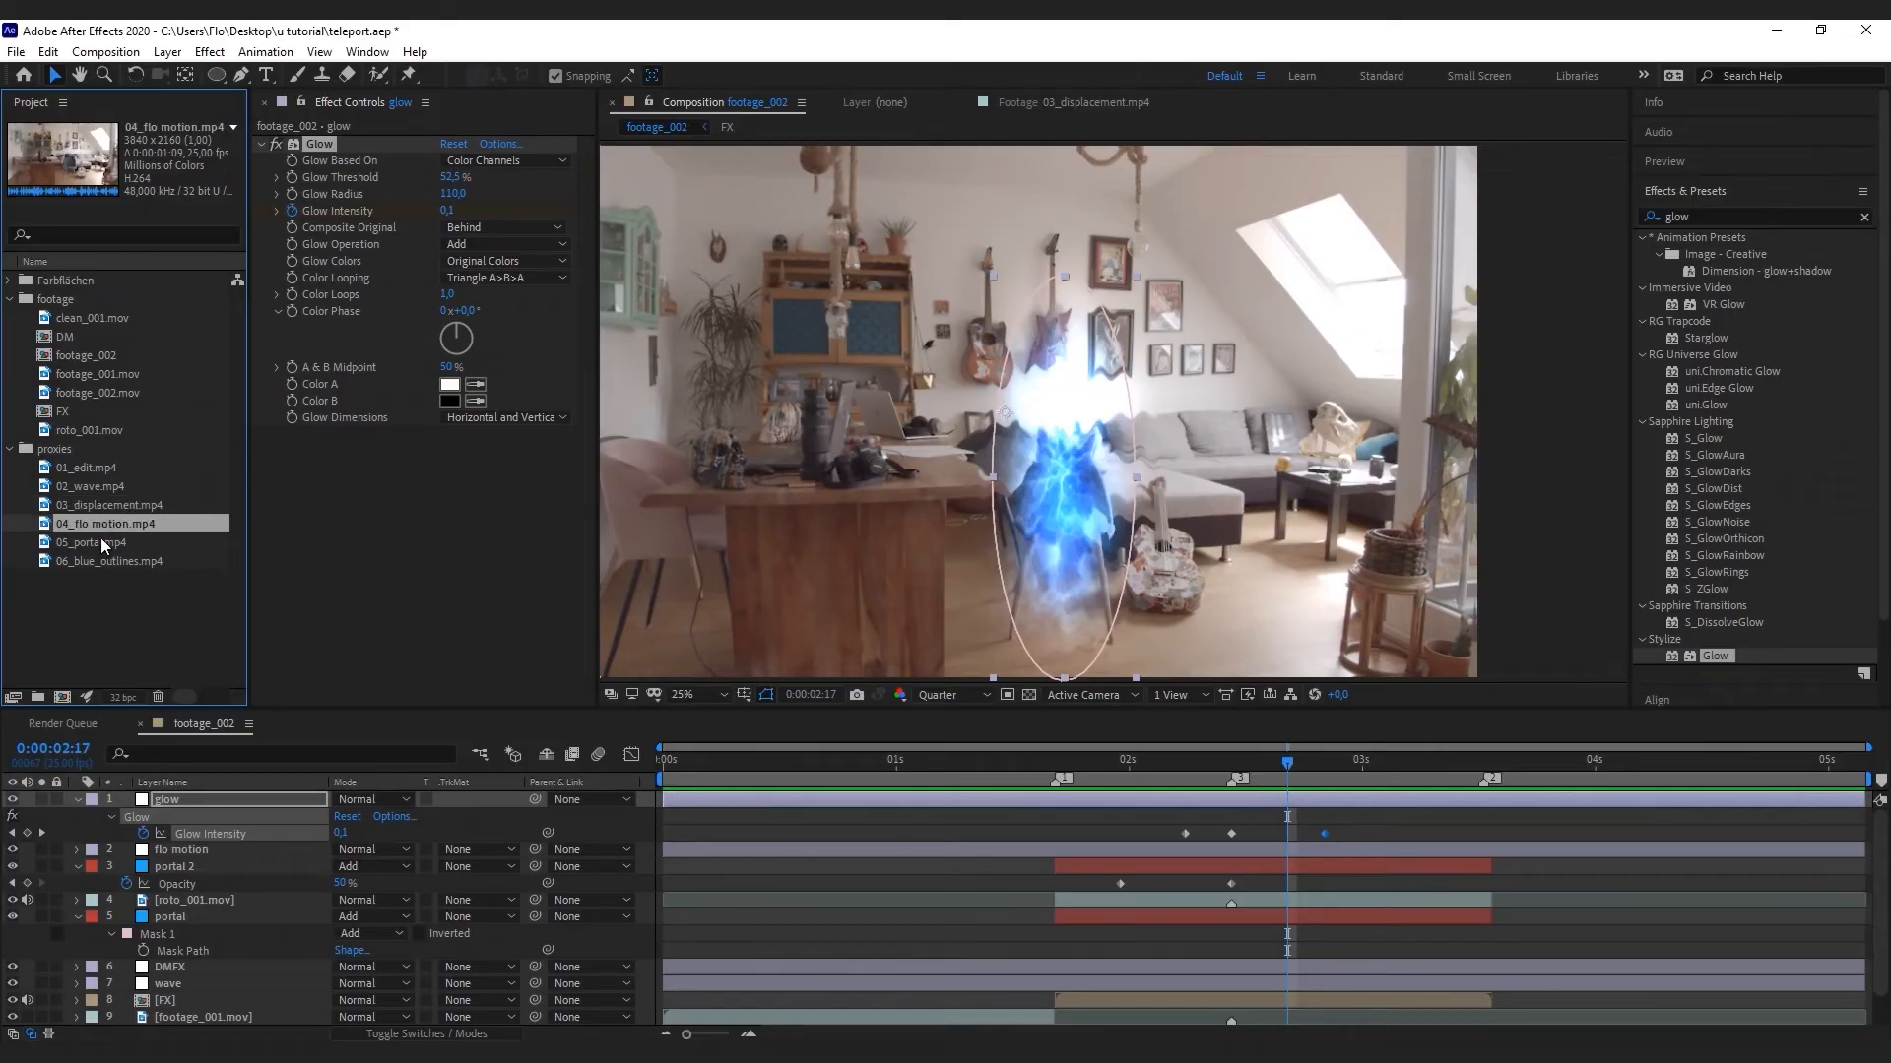
click(102, 543)
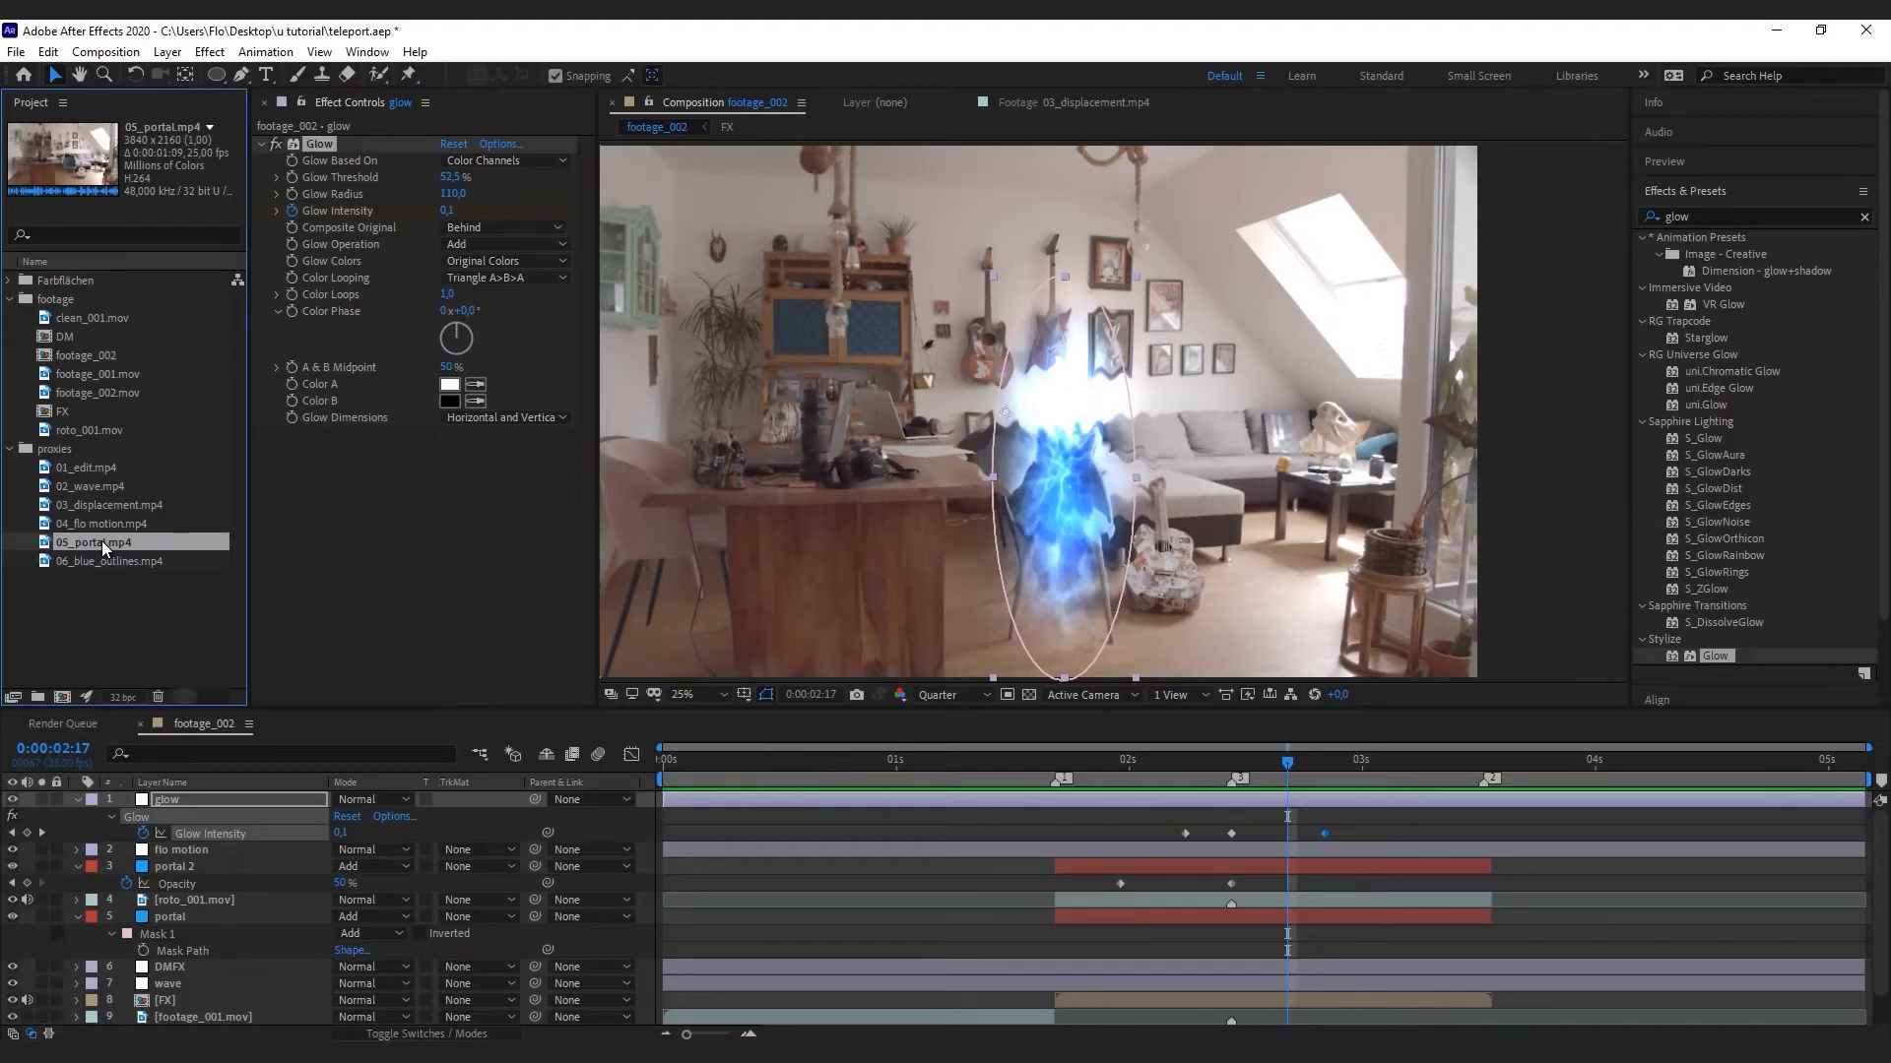
click(112, 561)
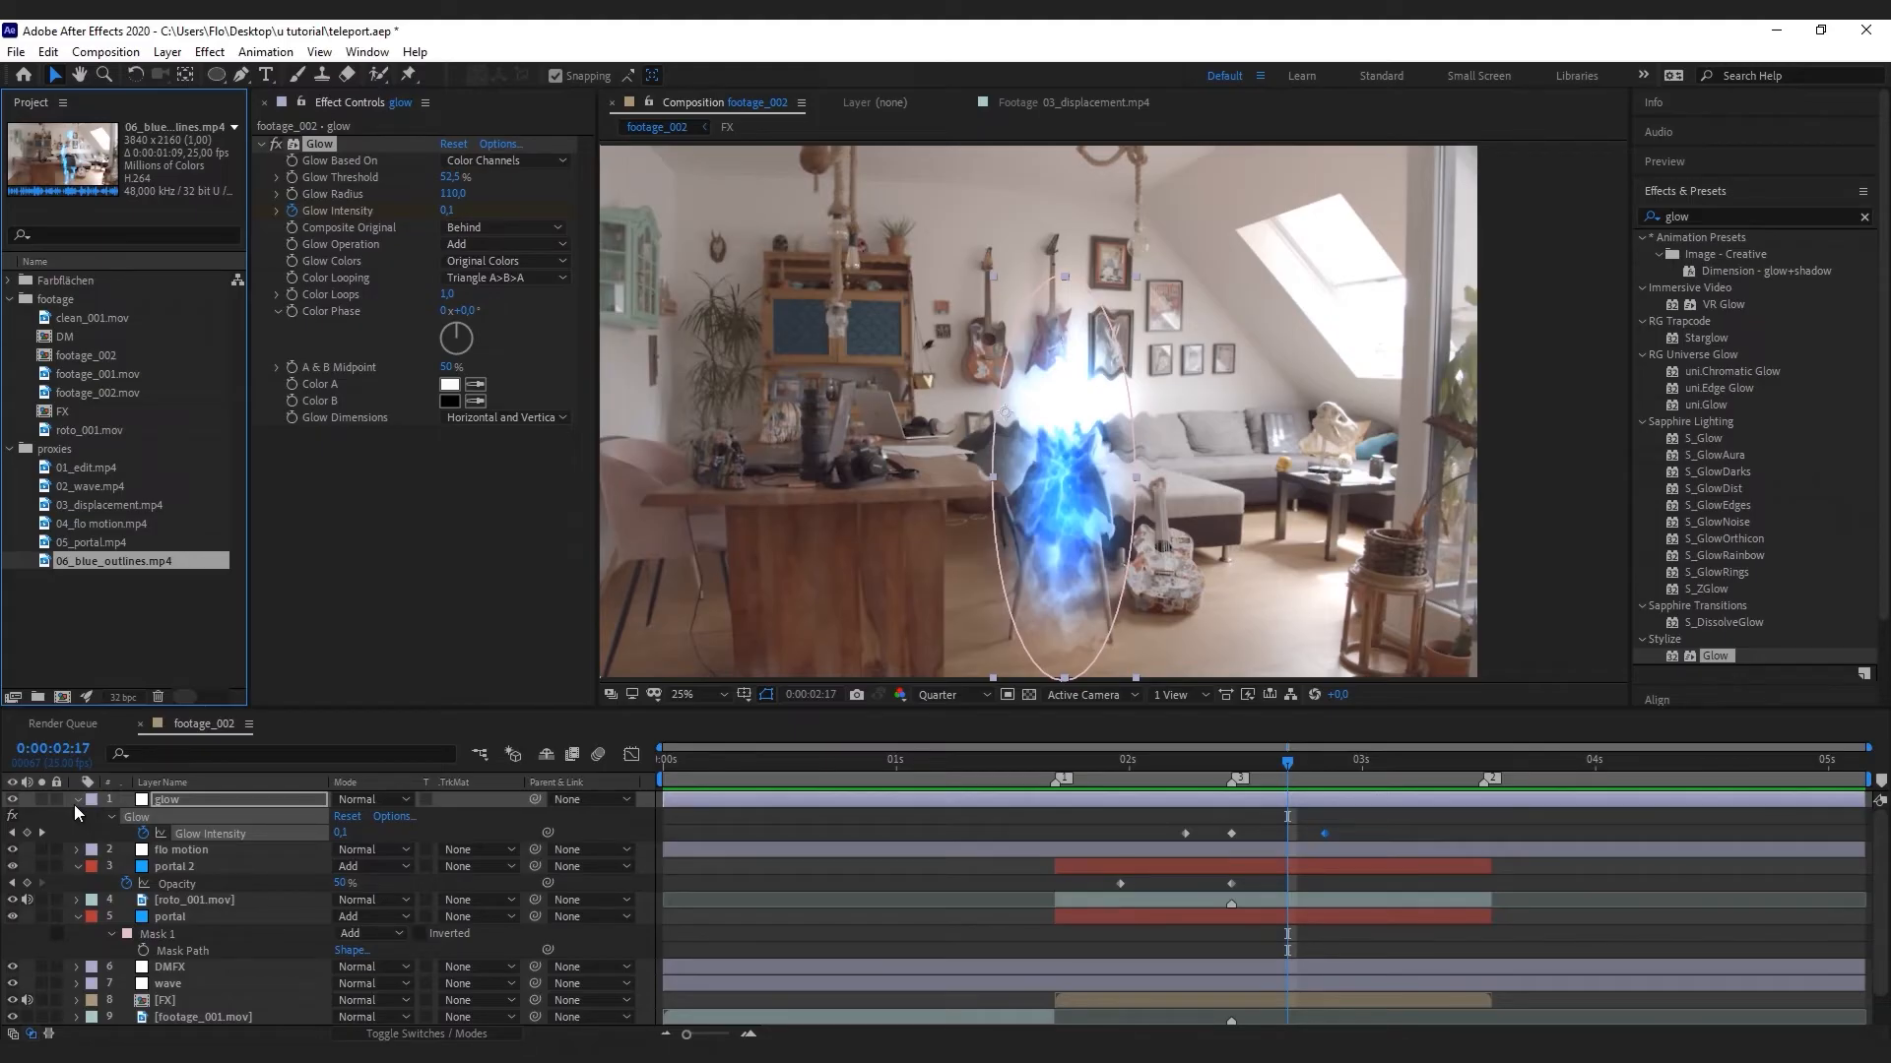
Place an effect-free duplicate of roto_001.mov above the glow layer, move flo motion to the top, and solo the duplicate at 0:00:01:17
click(221, 900)
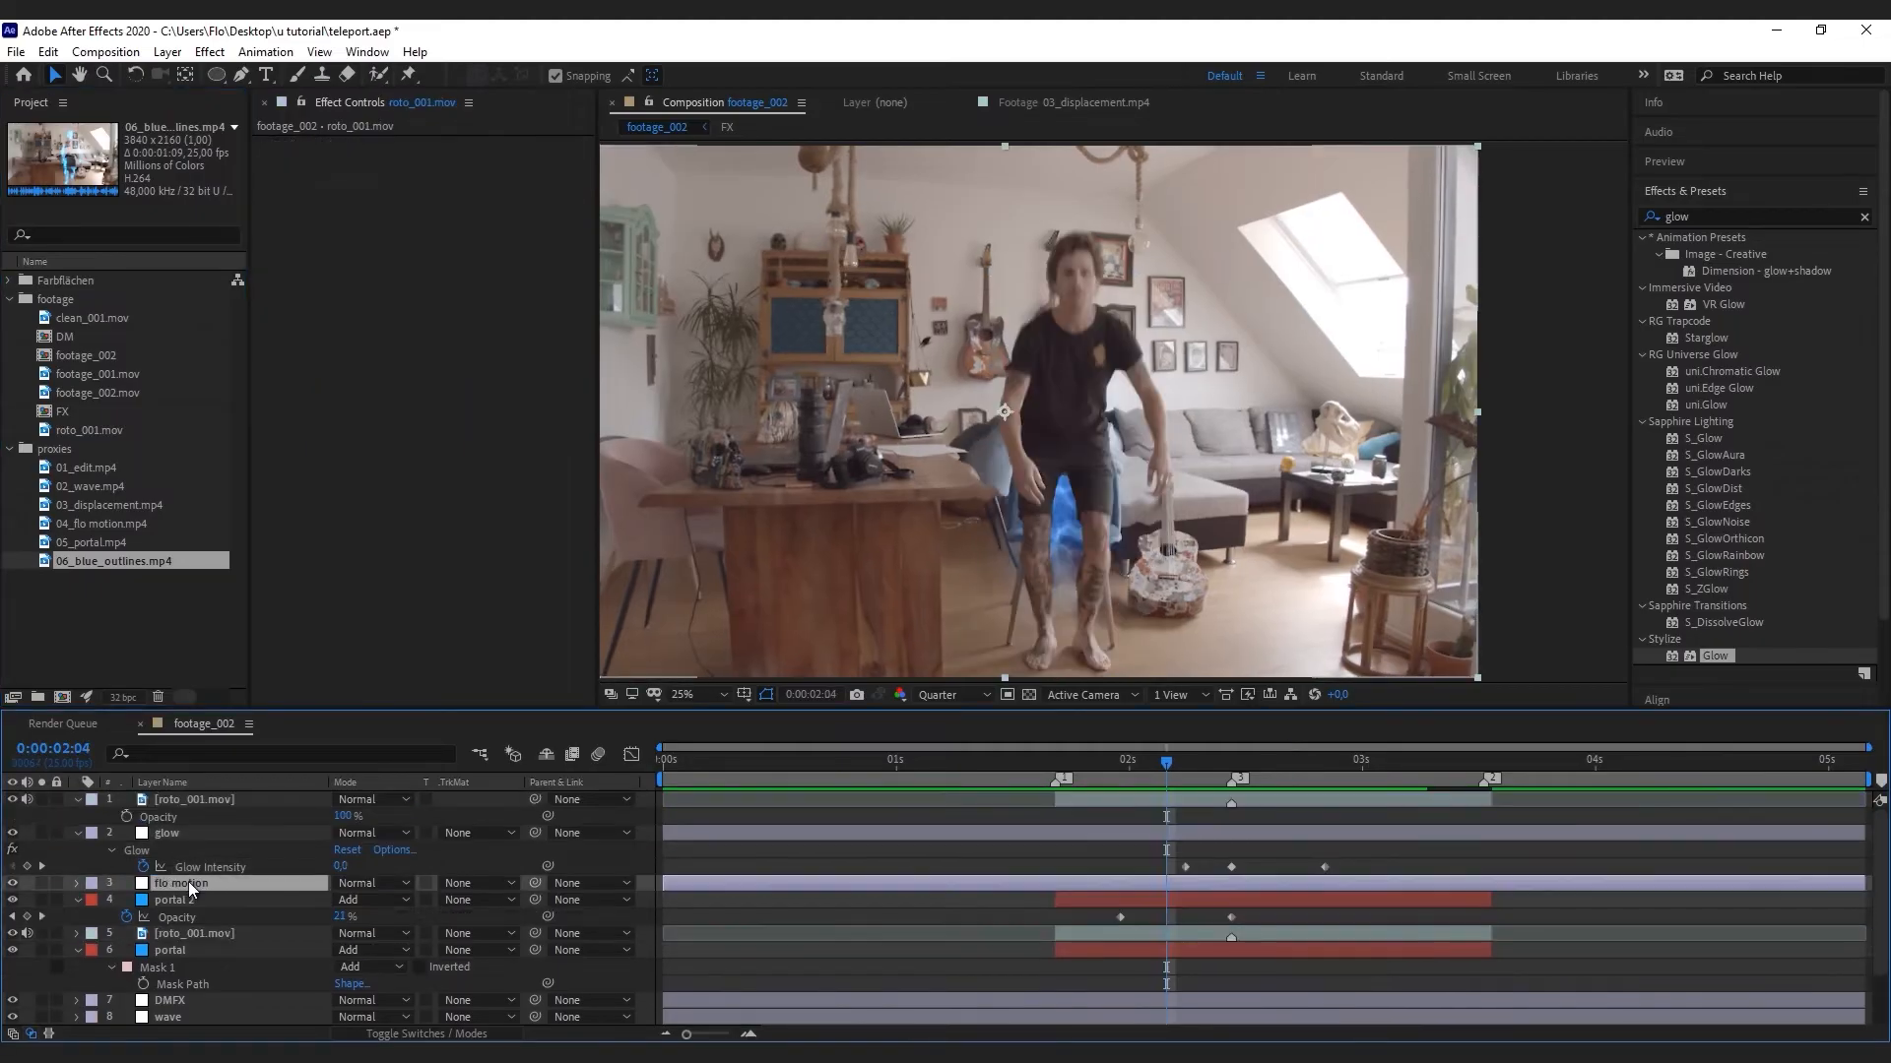
drag(187, 883, 197, 841)
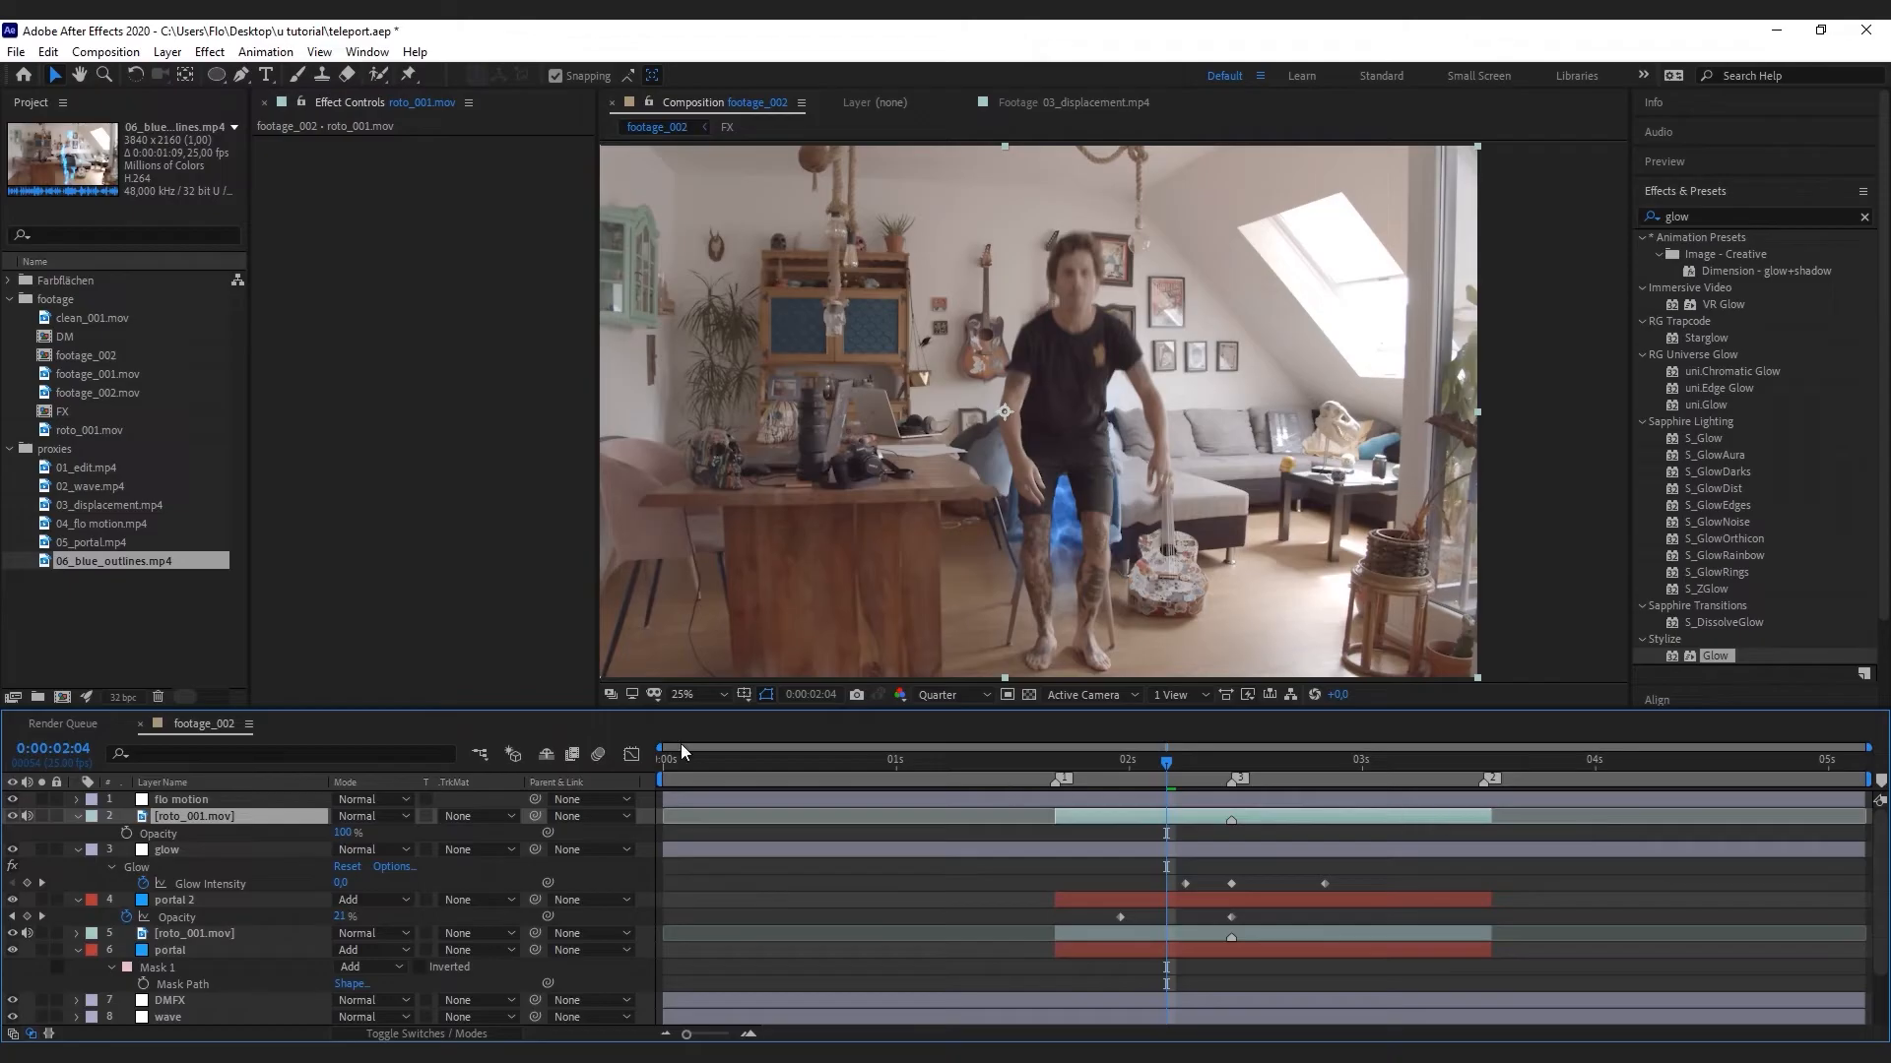
click(1036, 762)
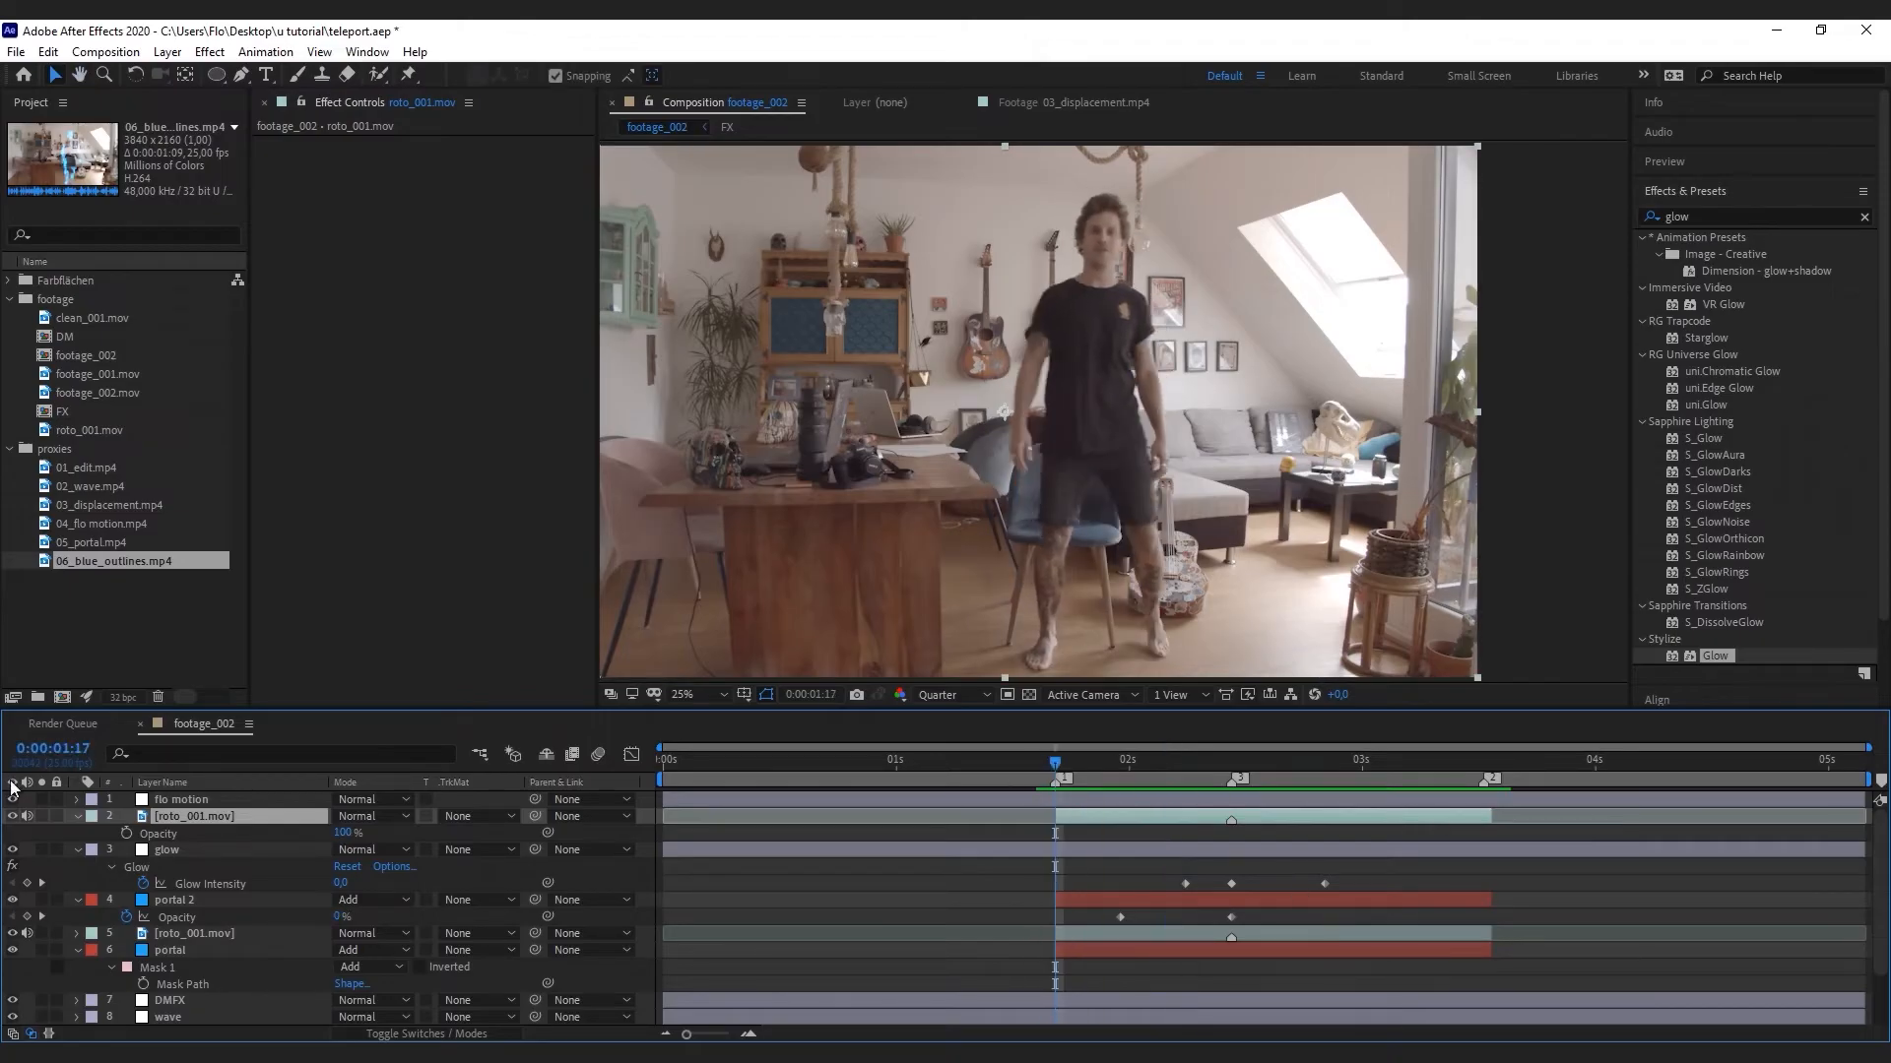
click(41, 816)
Find the Vegas effect and apply it to the soloed duplicate of roto_001.mov
click(1722, 211)
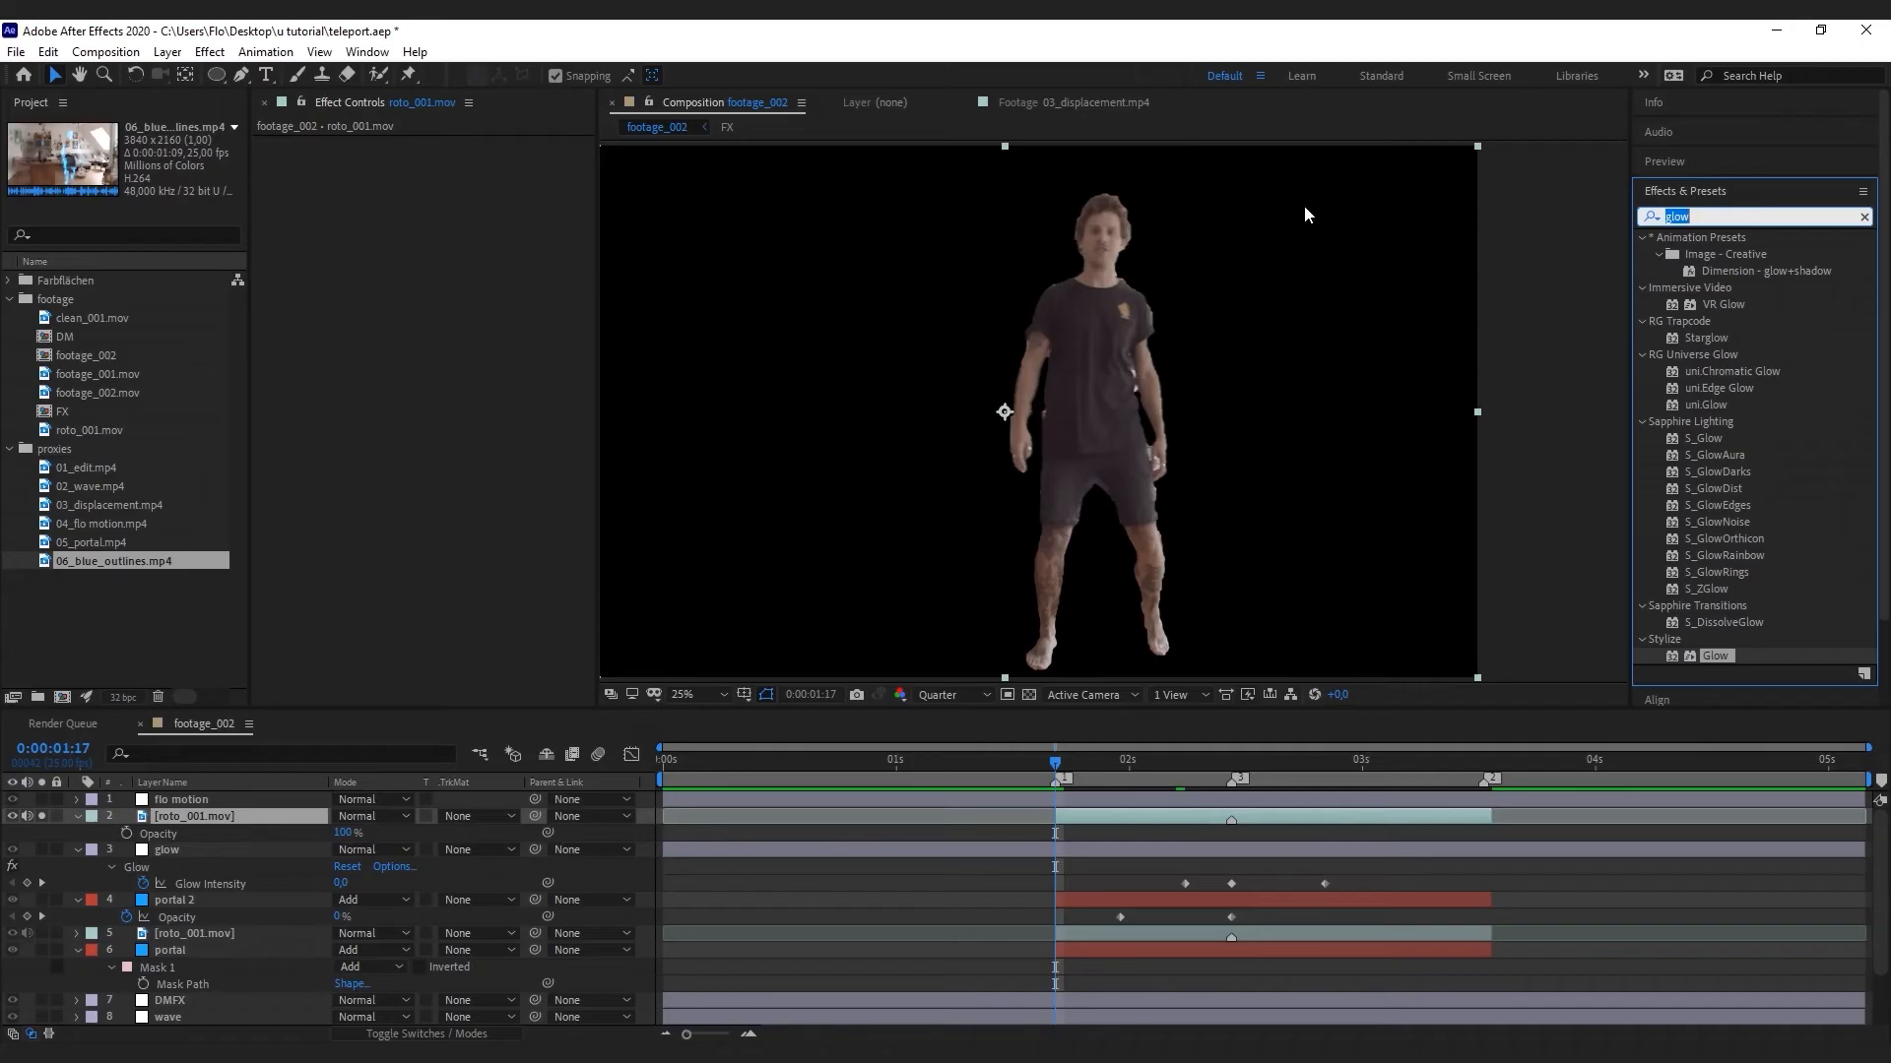
text(vegas)
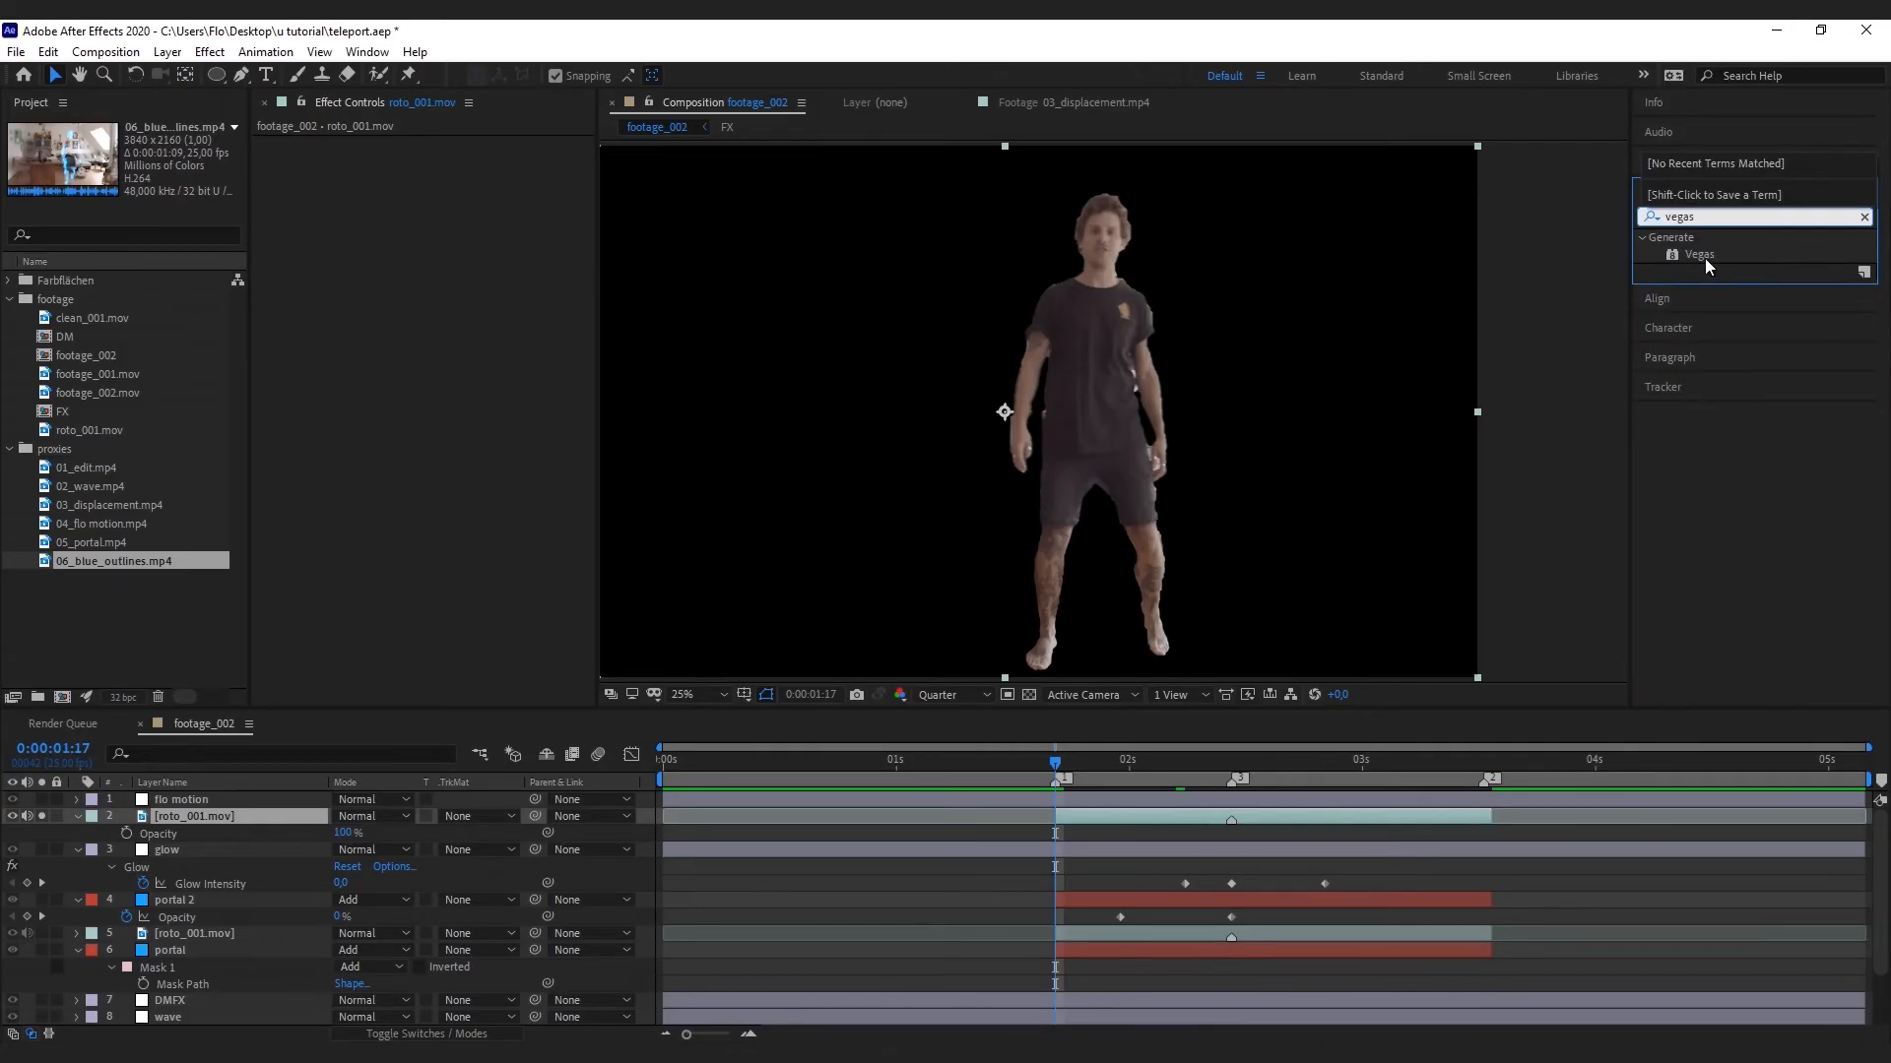
drag(1705, 258, 246, 809)
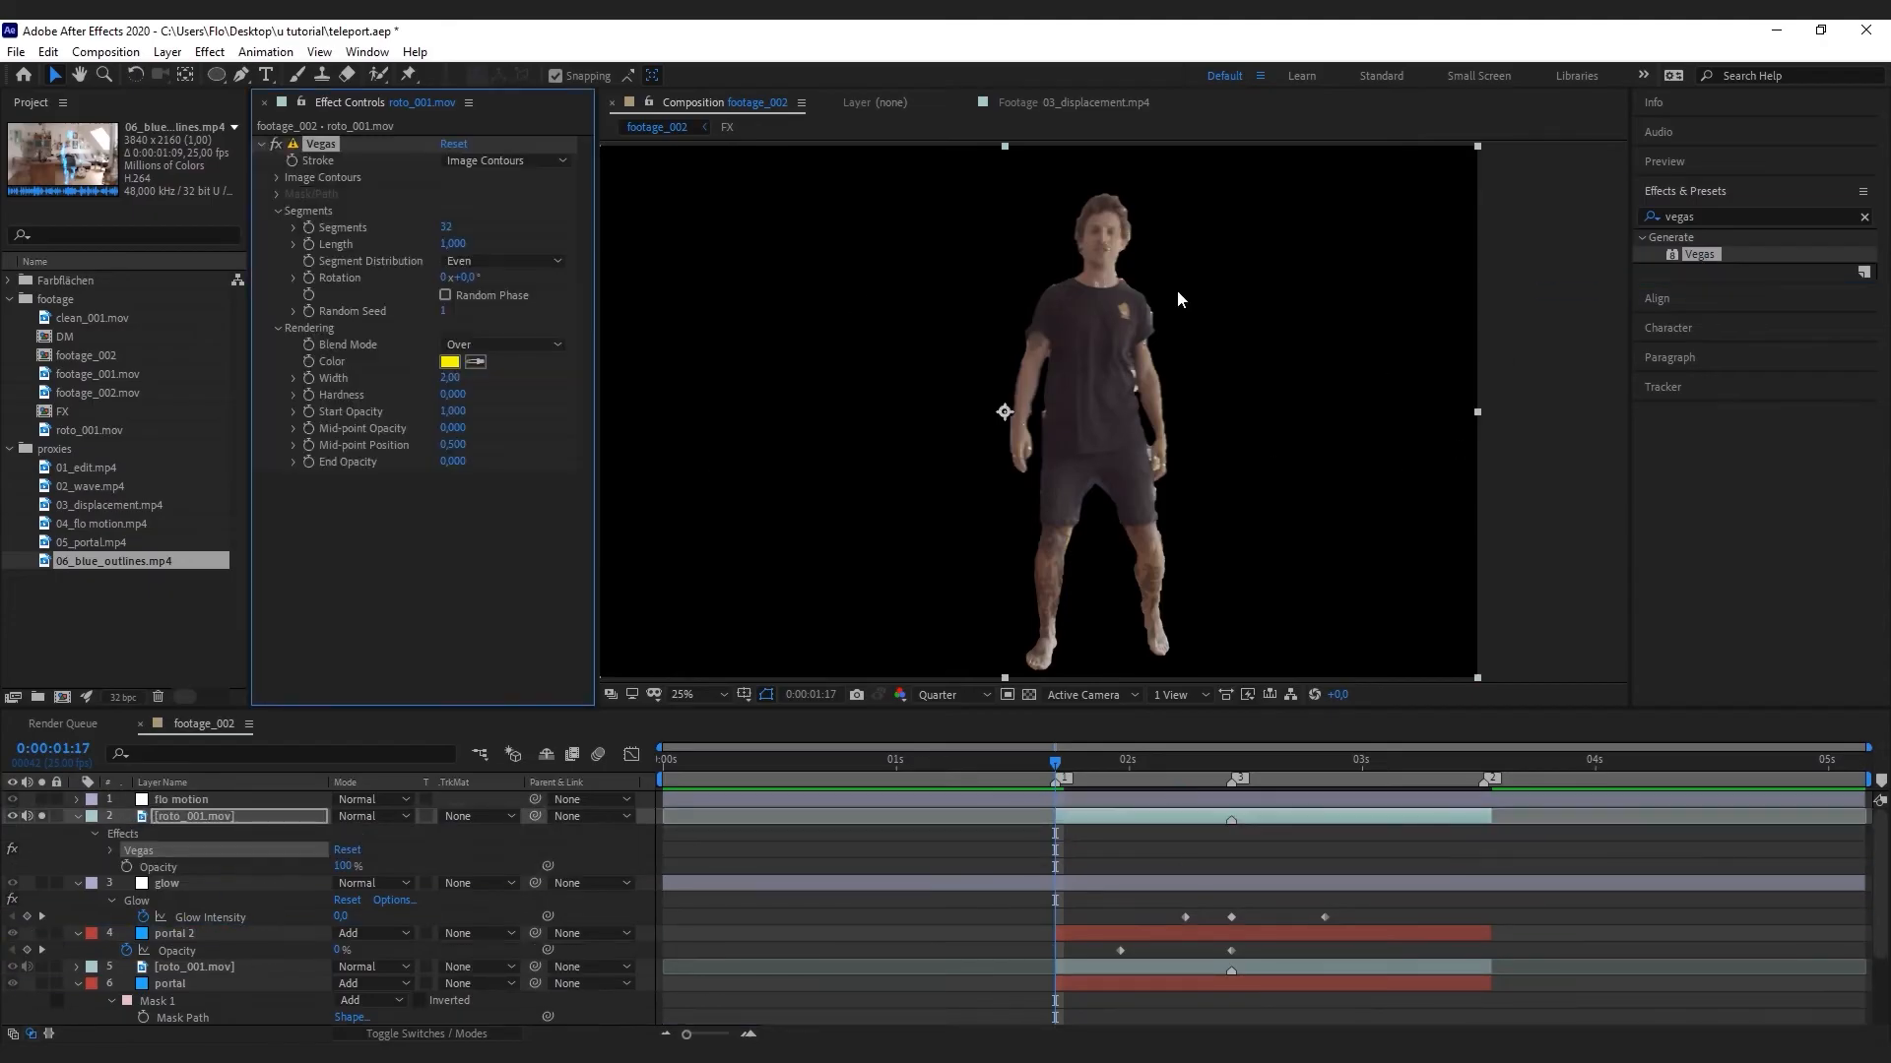
Set the composition preview resolution to Full and keep the Vegas Stroke on Image Contours
scroll(895, 409, up, 4)
scroll(870, 190, down, 2)
click(947, 695)
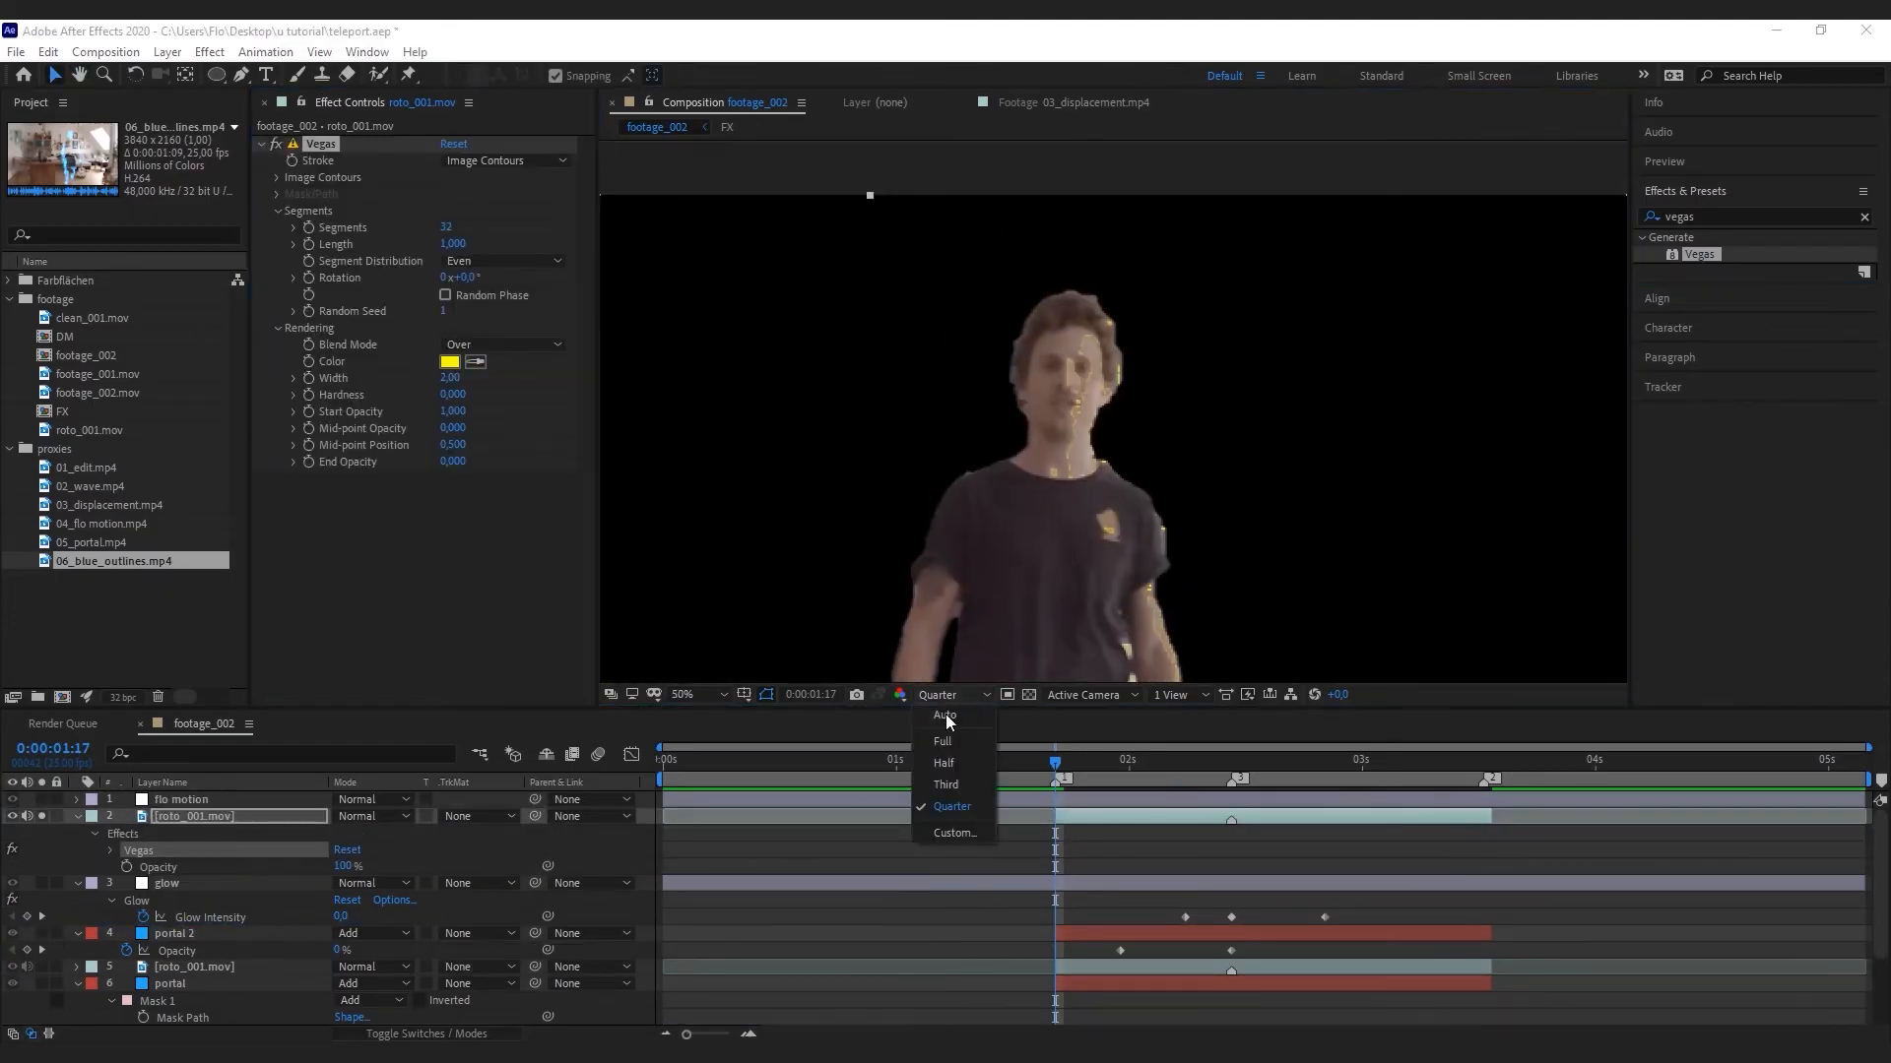
click(954, 730)
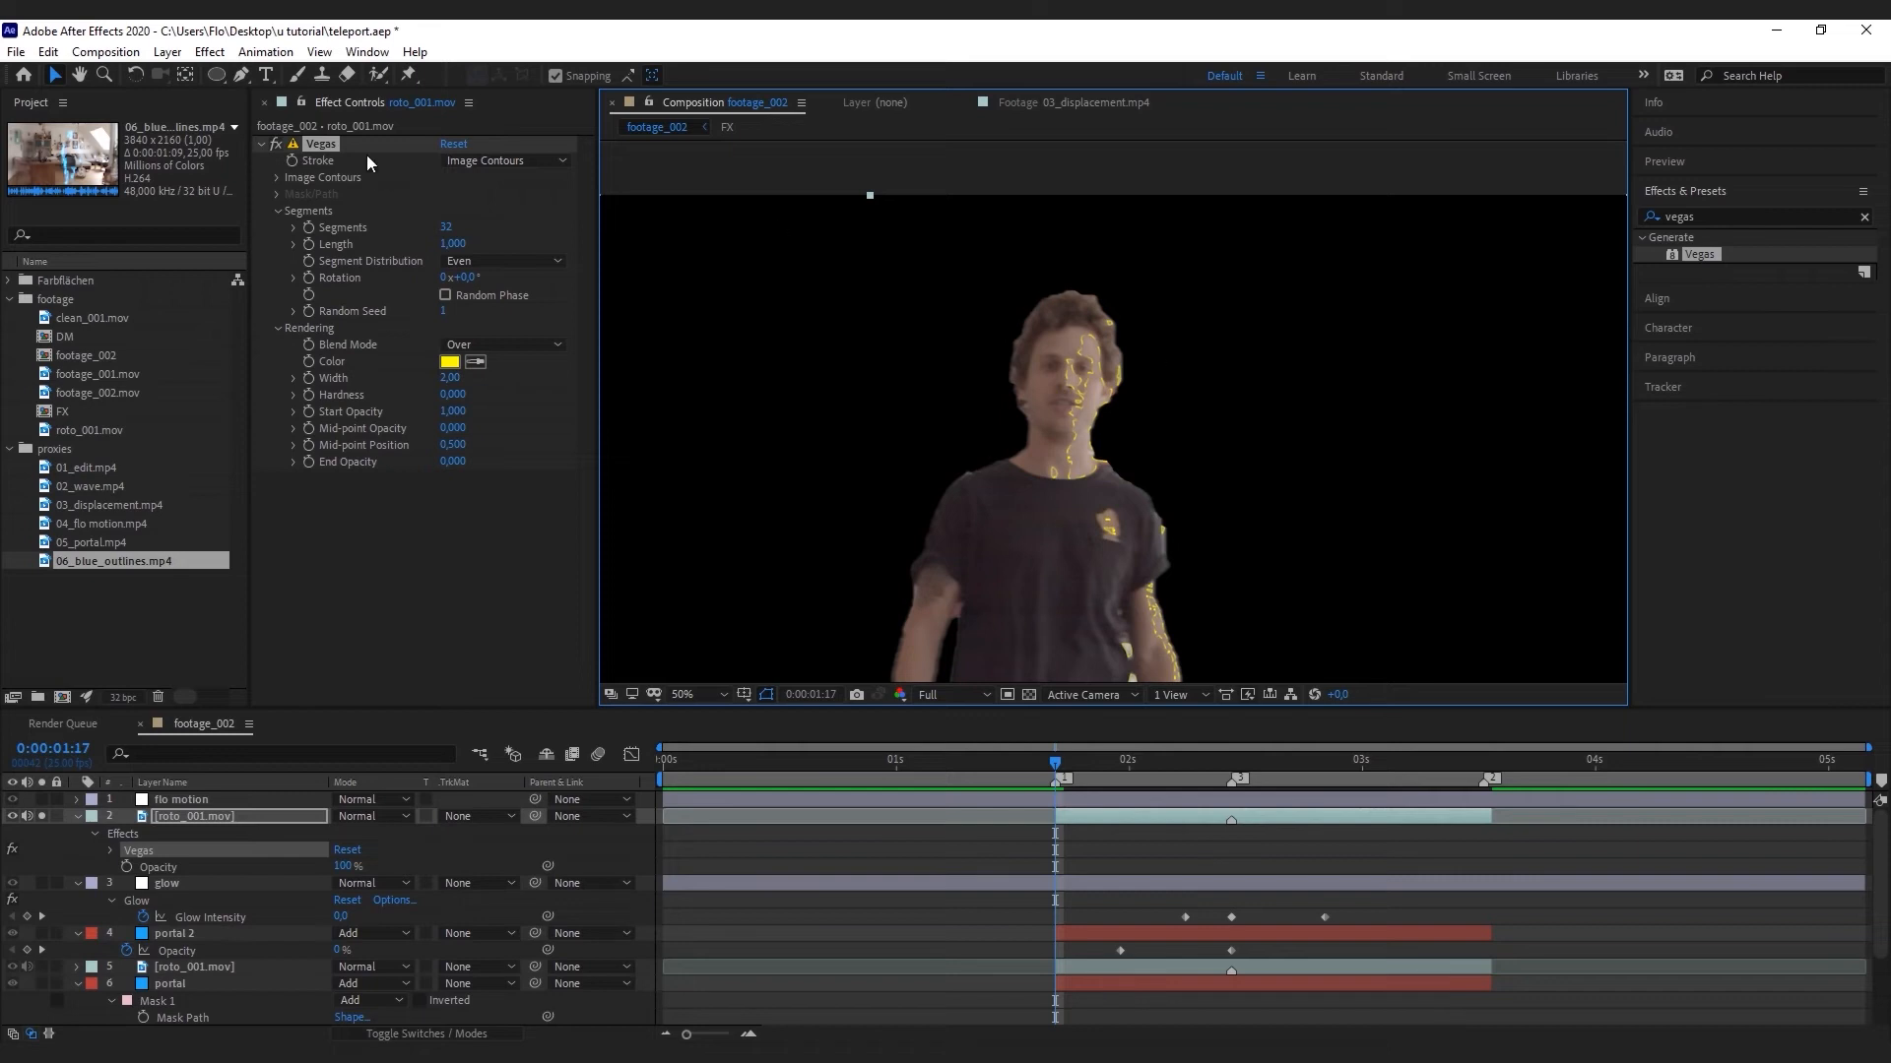
click(518, 158)
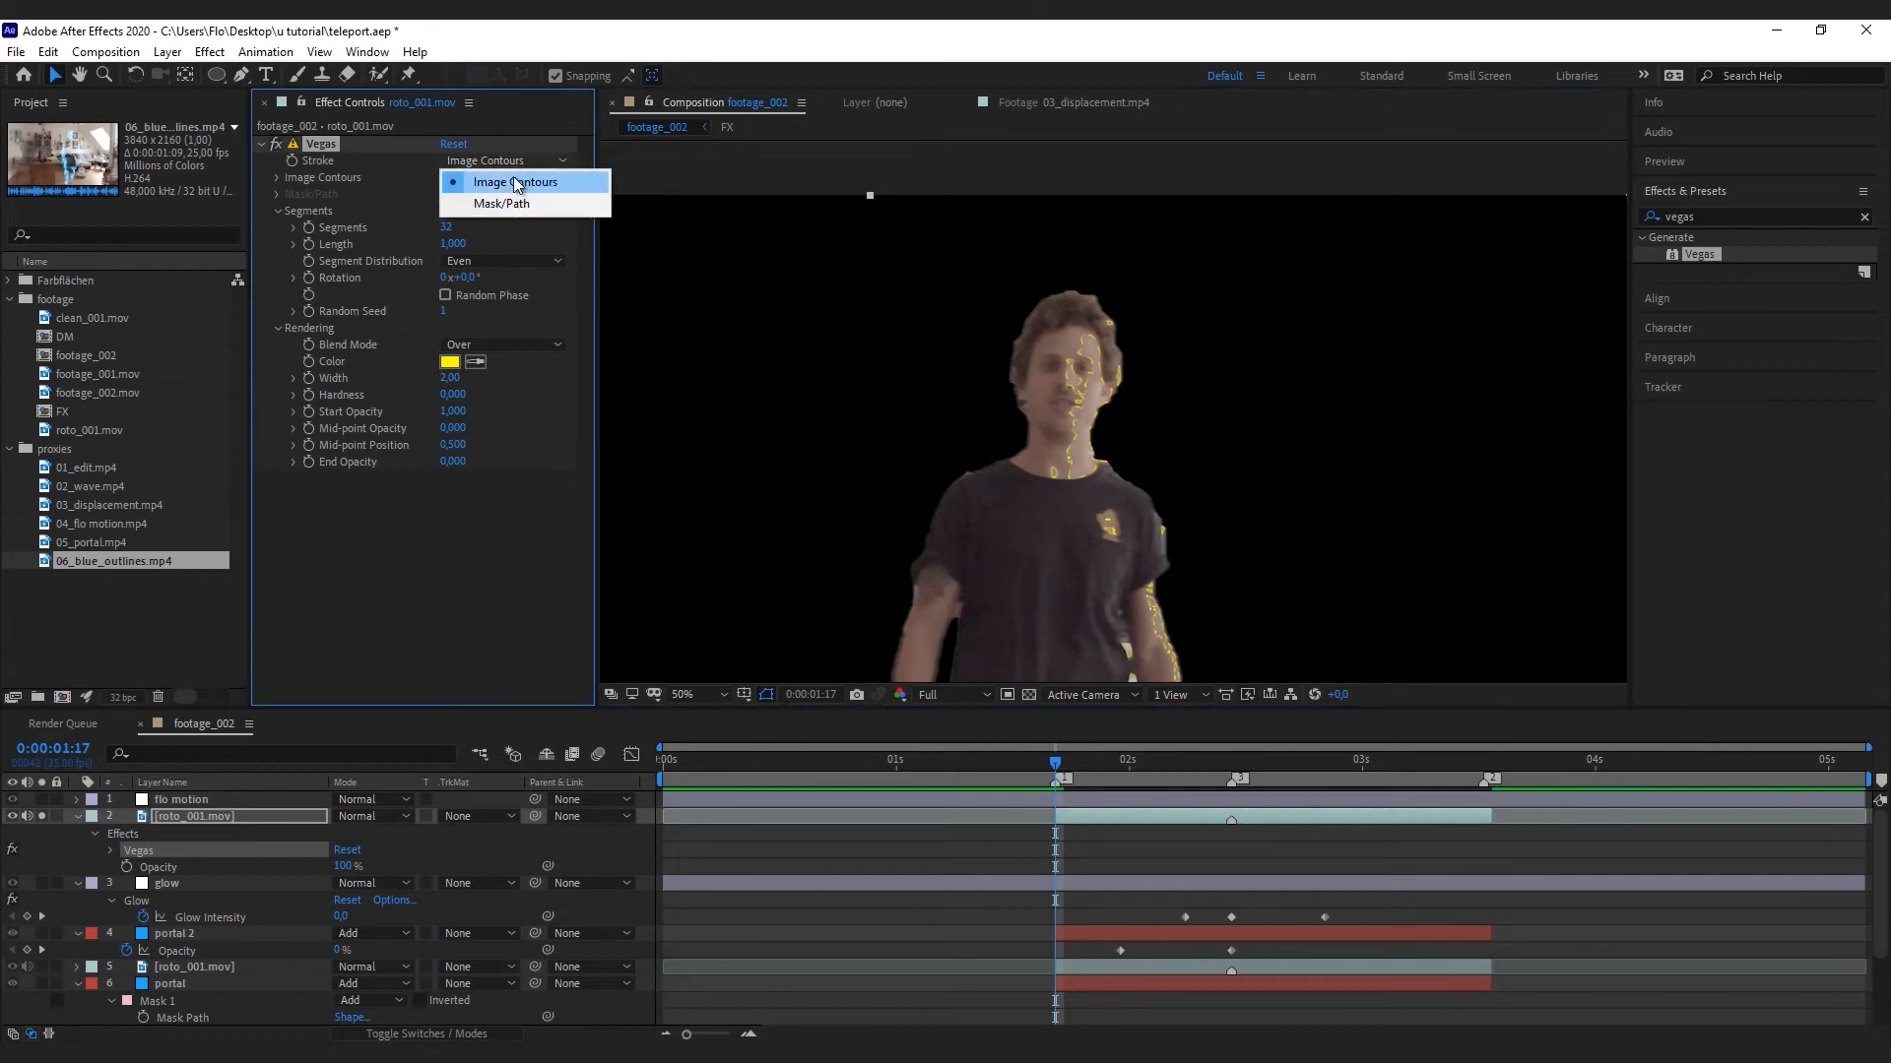
click(515, 183)
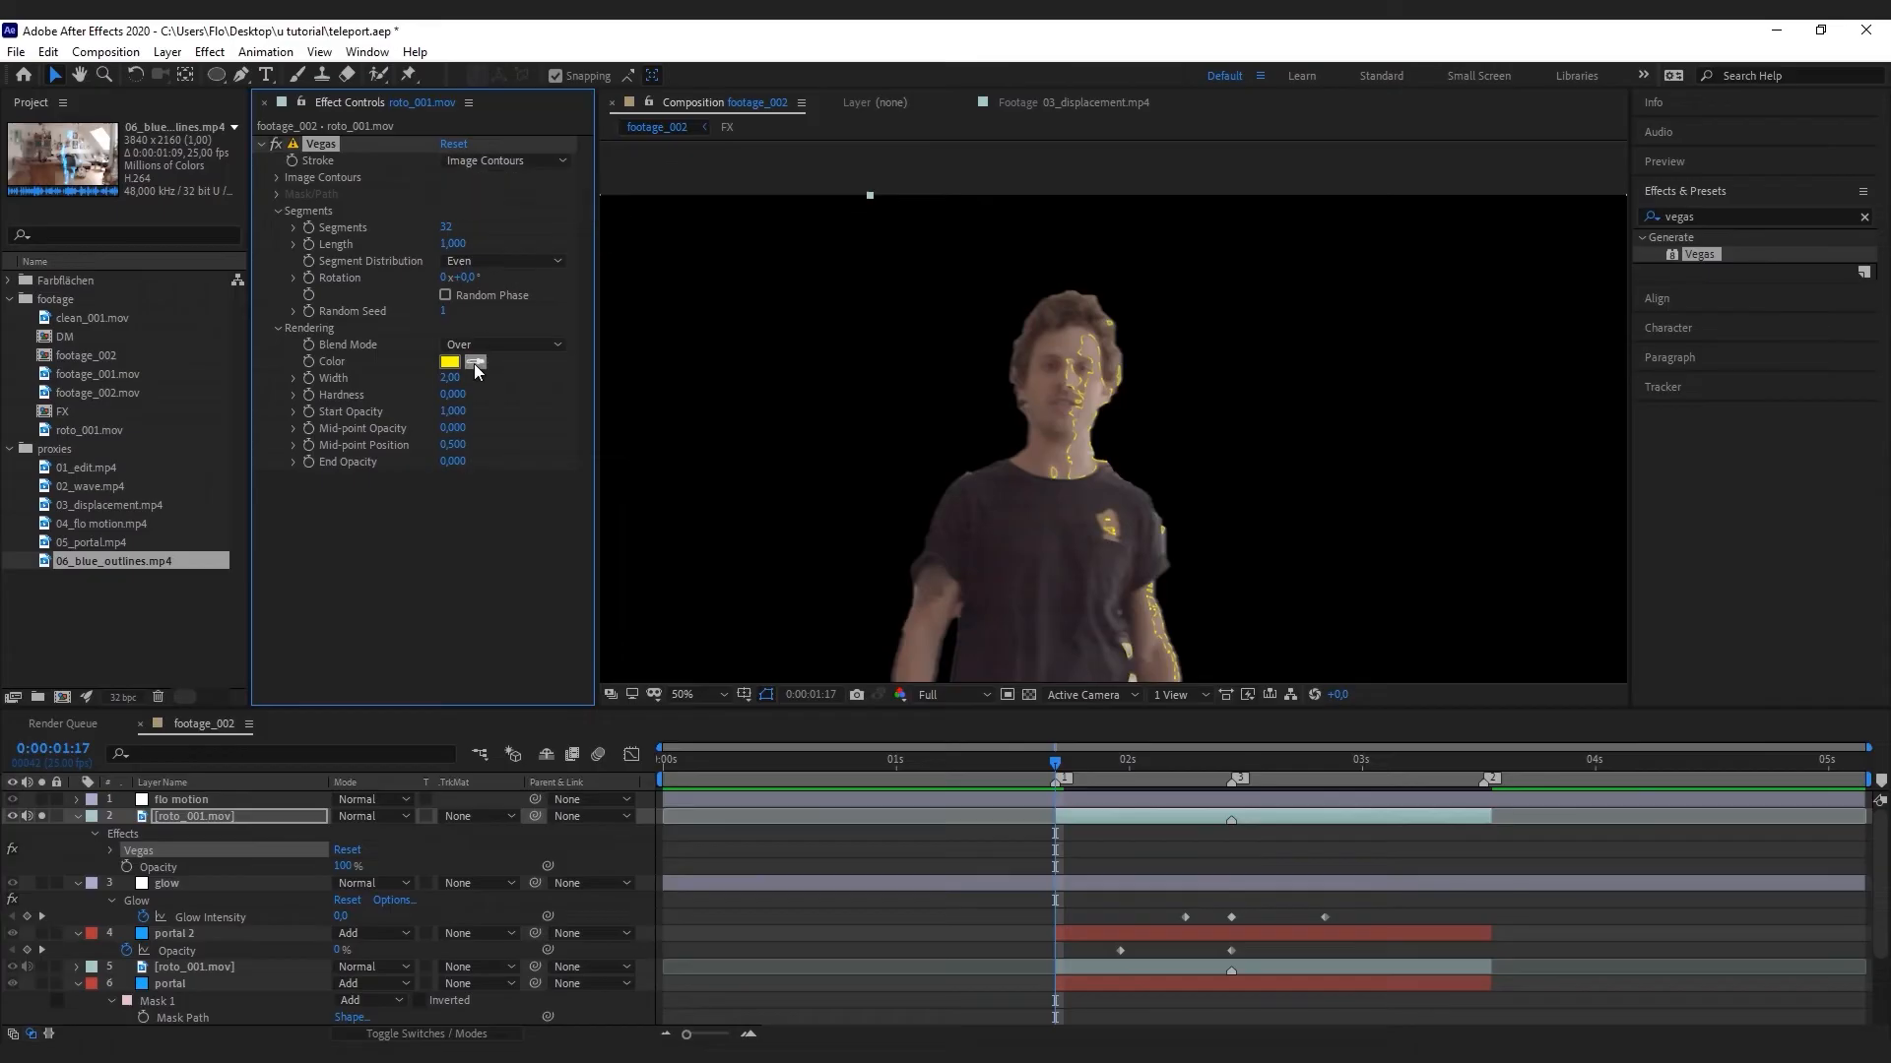
Sample portal 2's blue as the Vegas color, set Segments to 1, Width to 4 and Rotation to 52°, and preview at Half resolution
click(475, 364)
click(143, 933)
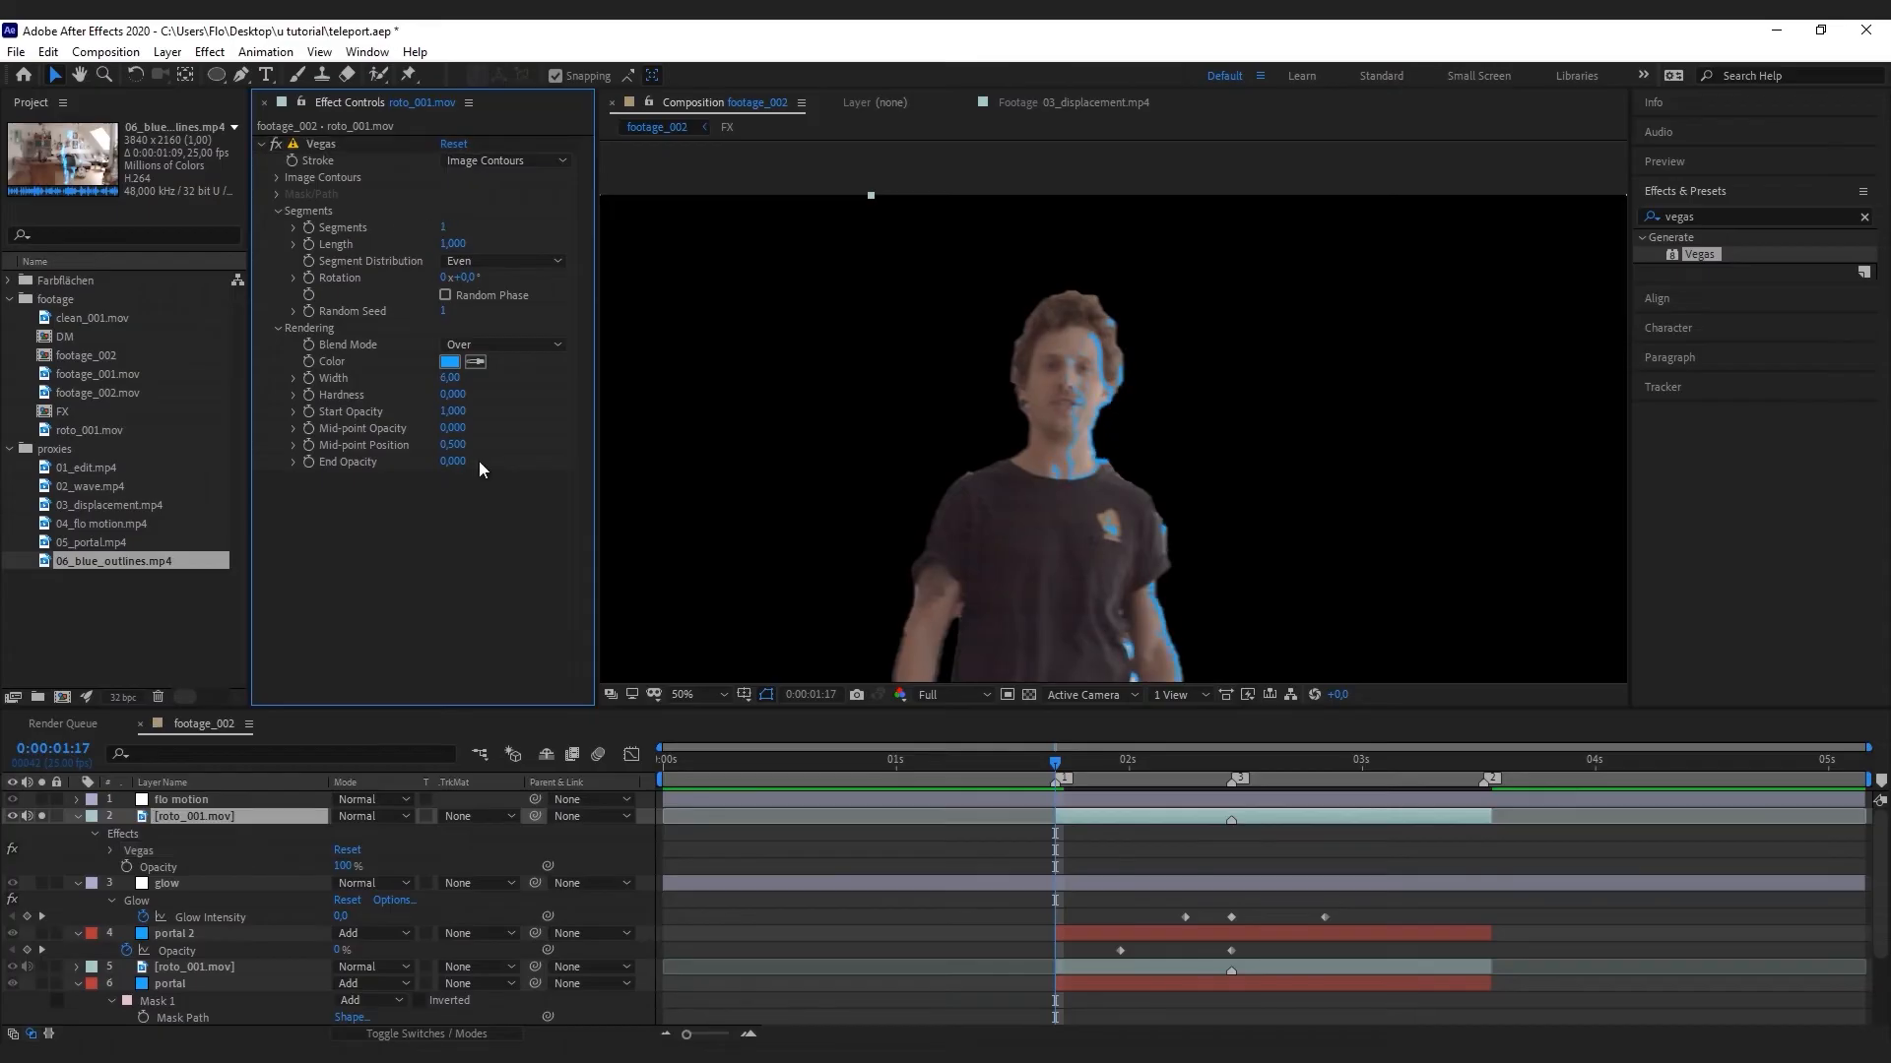
click(450, 378)
text(4)
key(Return)
drag(473, 285, 529, 286)
key(ctrl+shift+j)
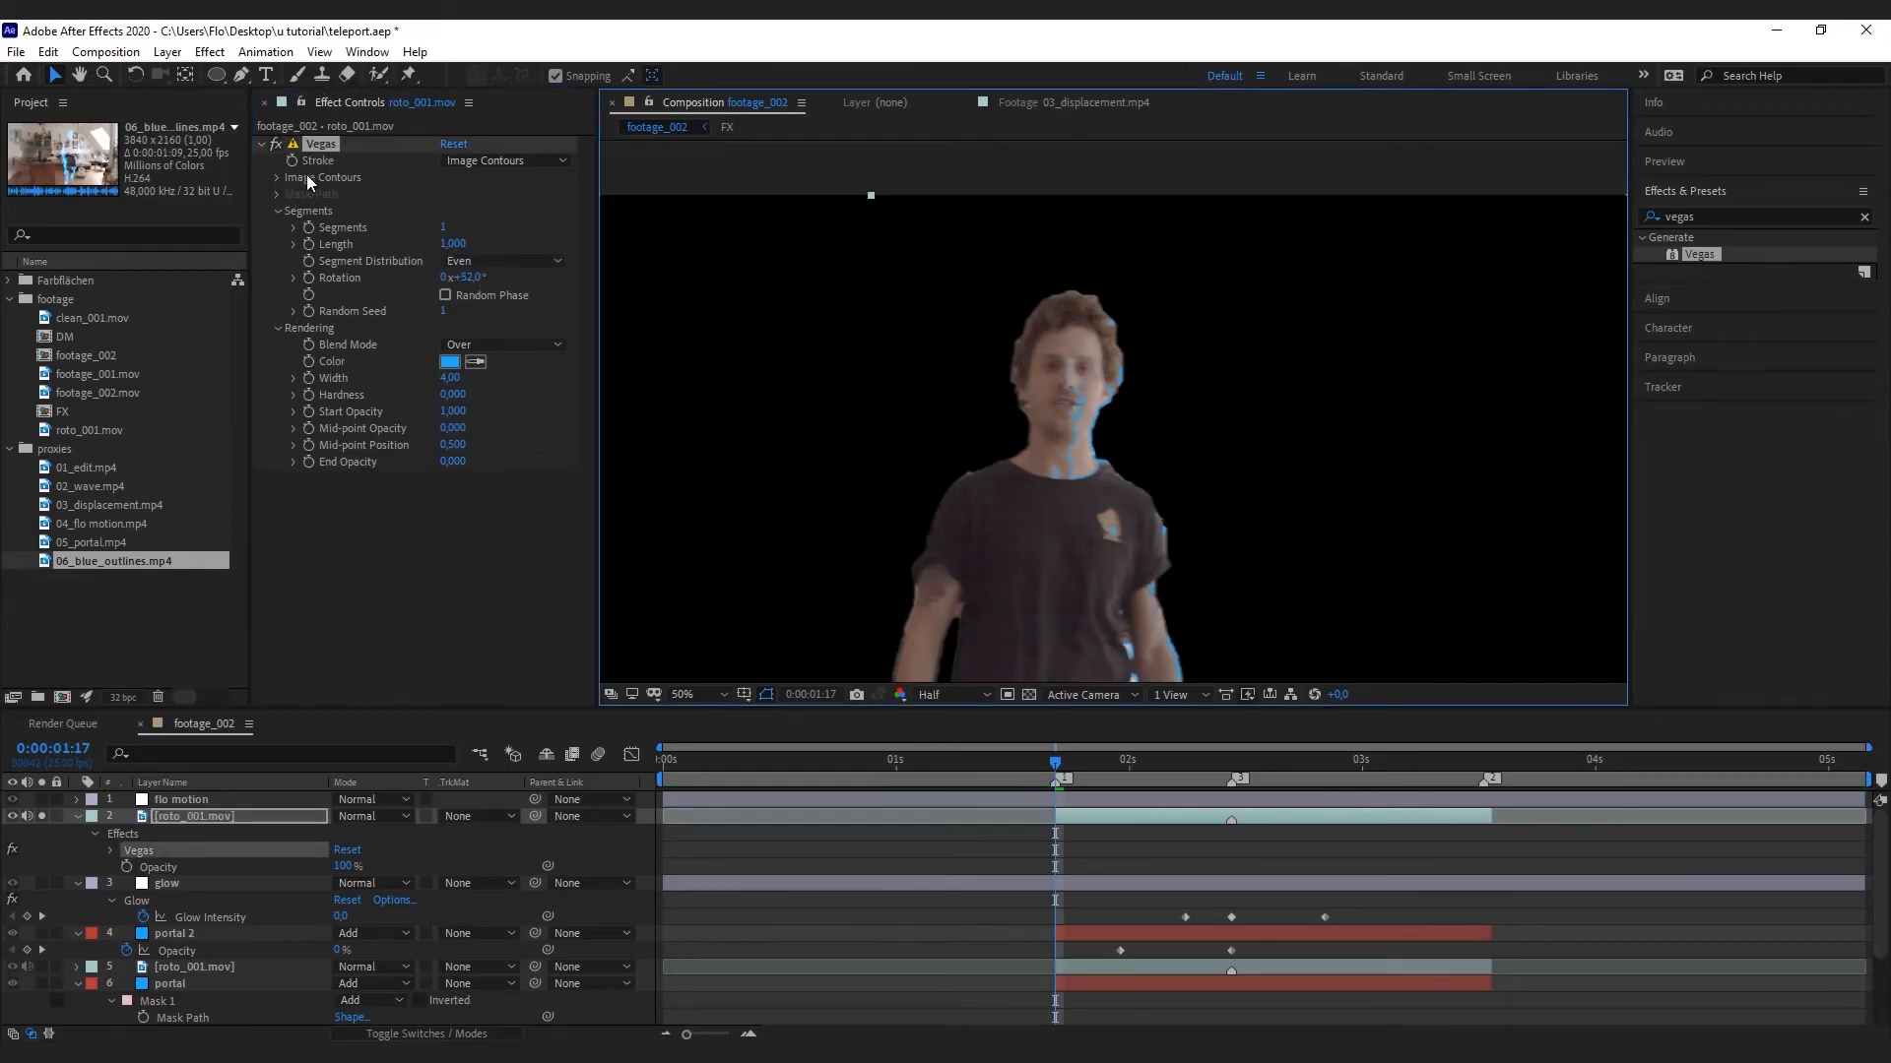
Lower the Threshold of the Vegas image contours to 69 so more of the person's edges are traced
click(307, 179)
click(277, 178)
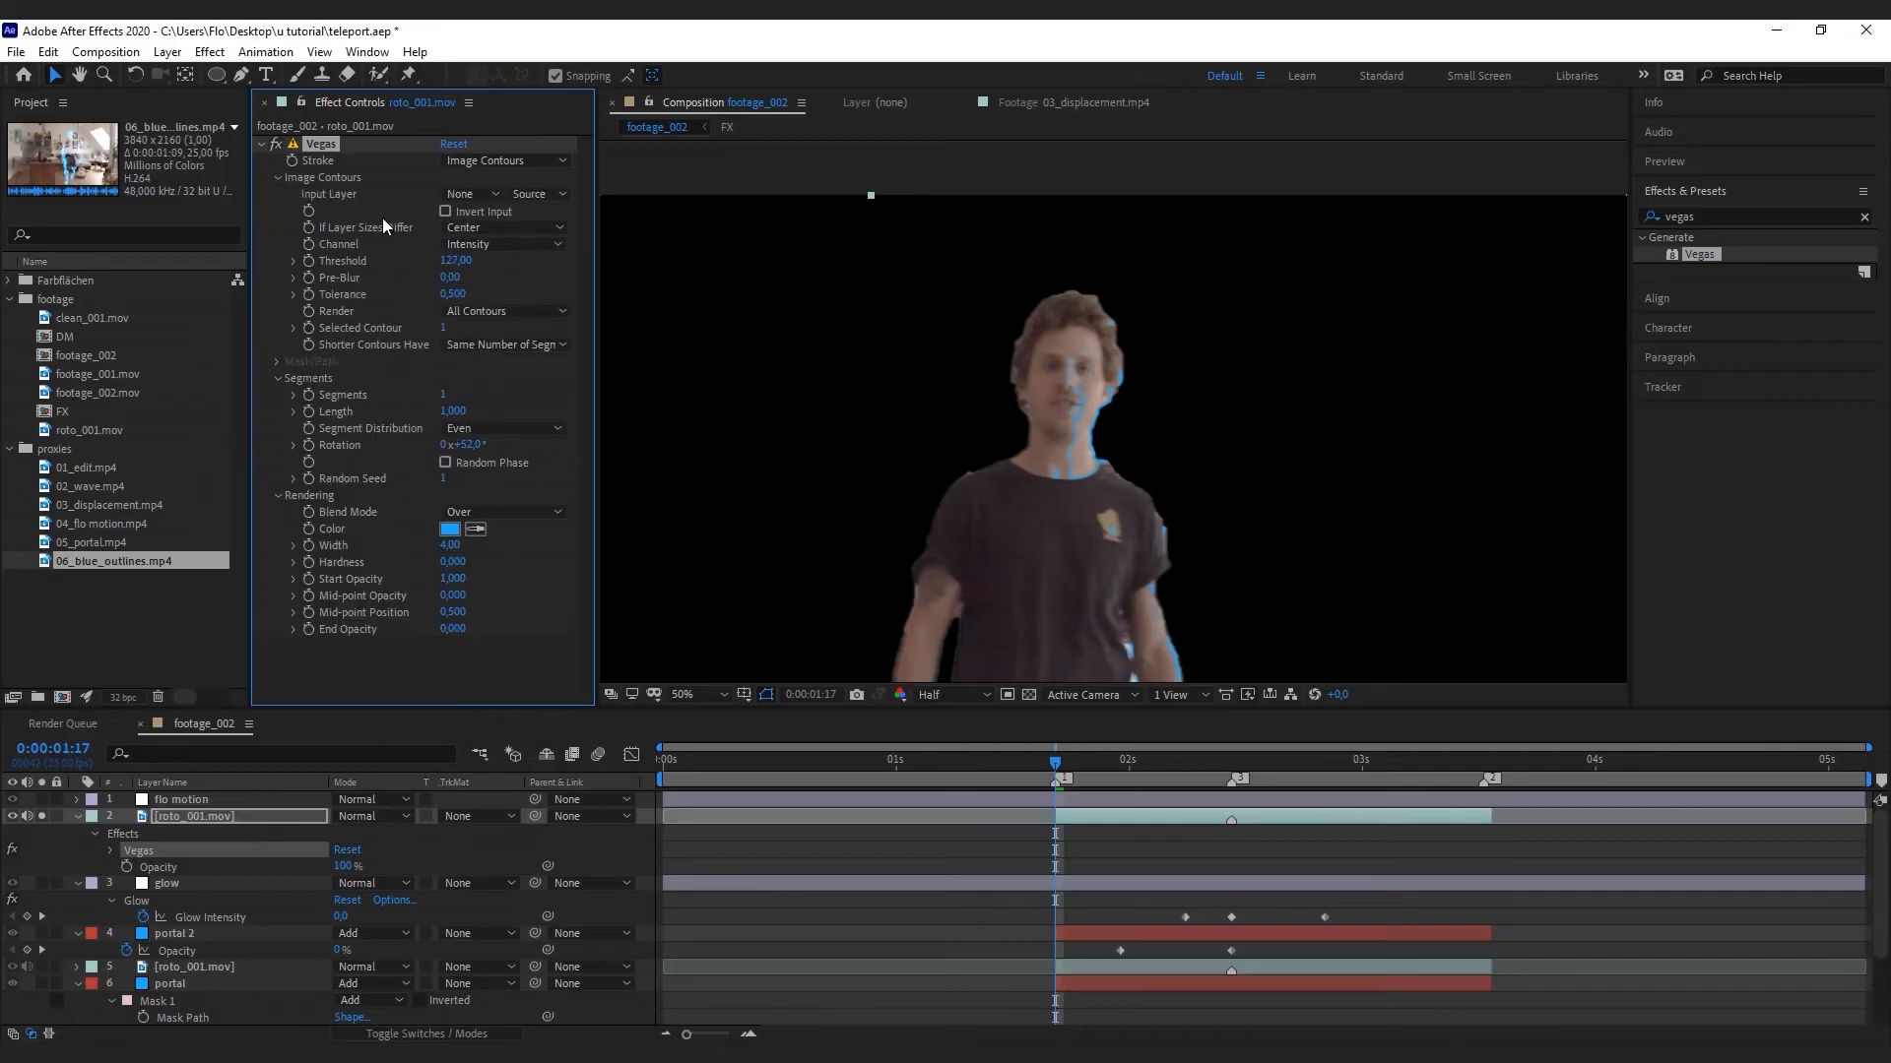
mouse_move(459, 266)
mouse_down()
mouse_move(392, 267)
mouse_move(470, 263)
mouse_up()
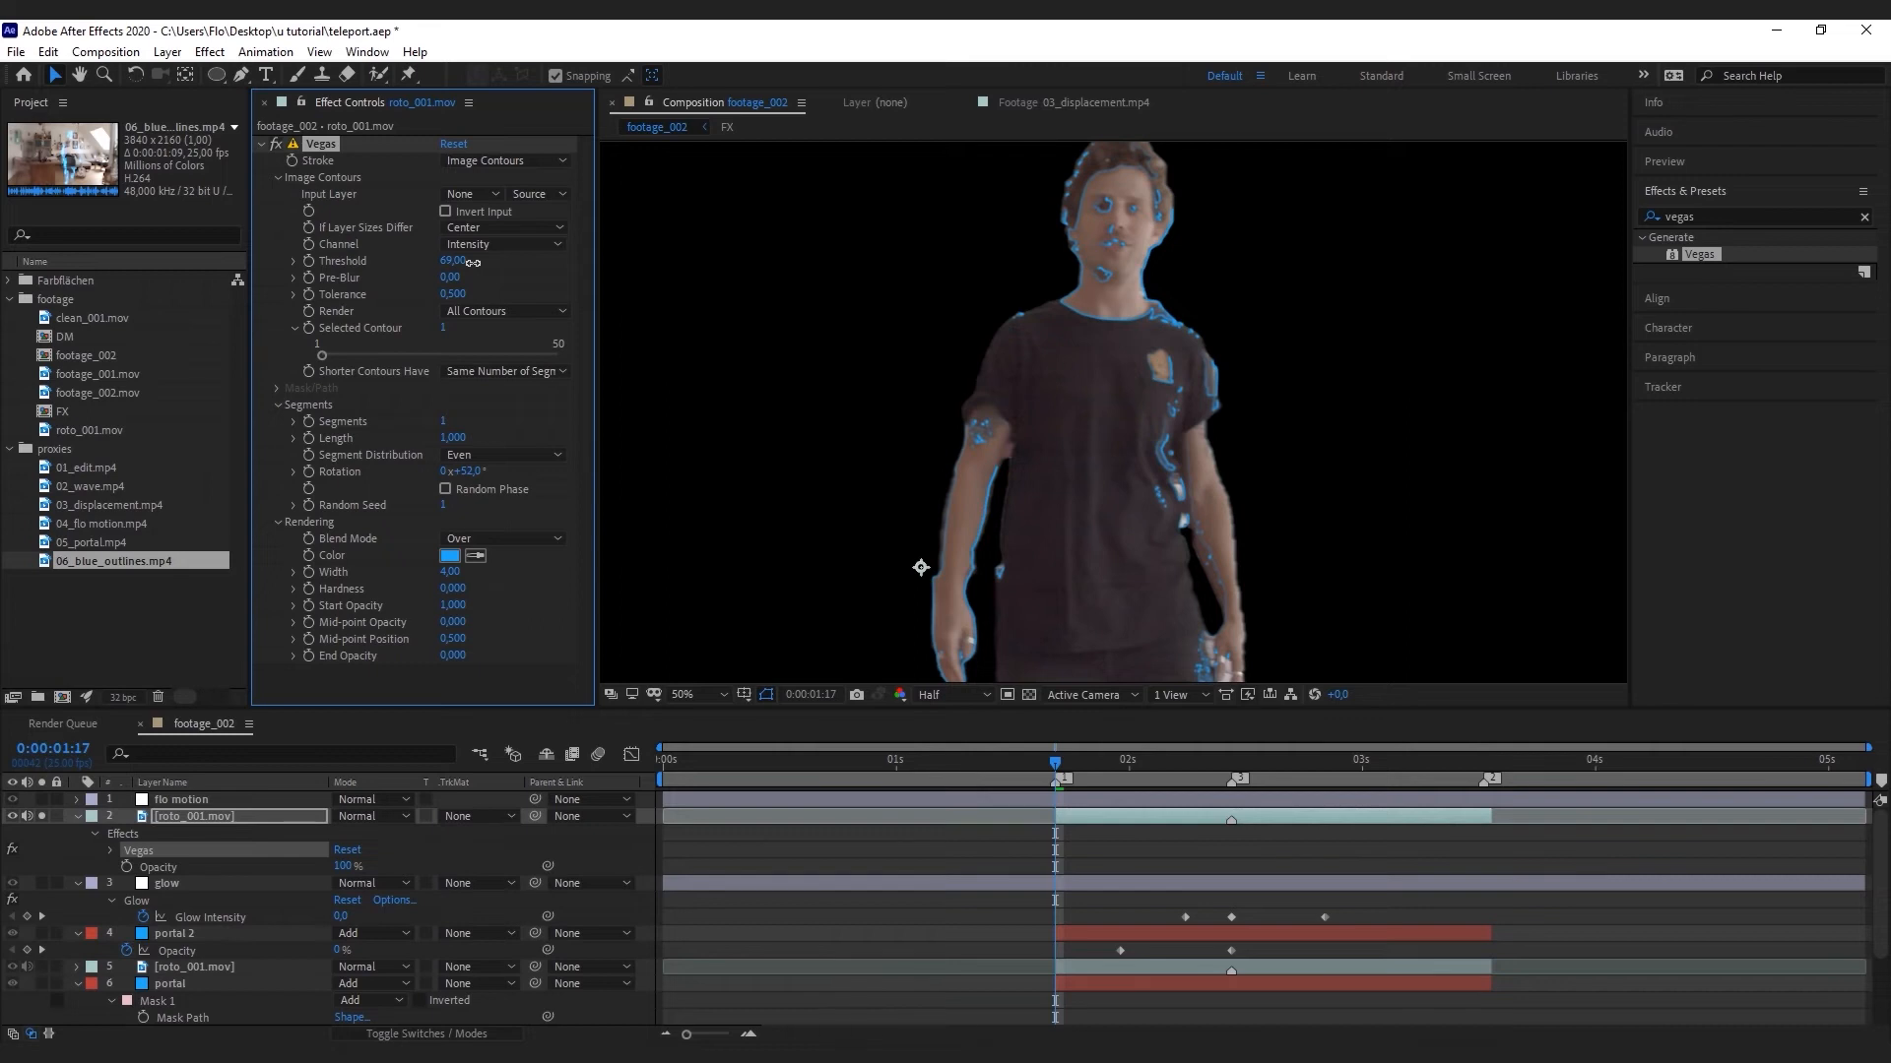
scroll(1445, 553, down, 1)
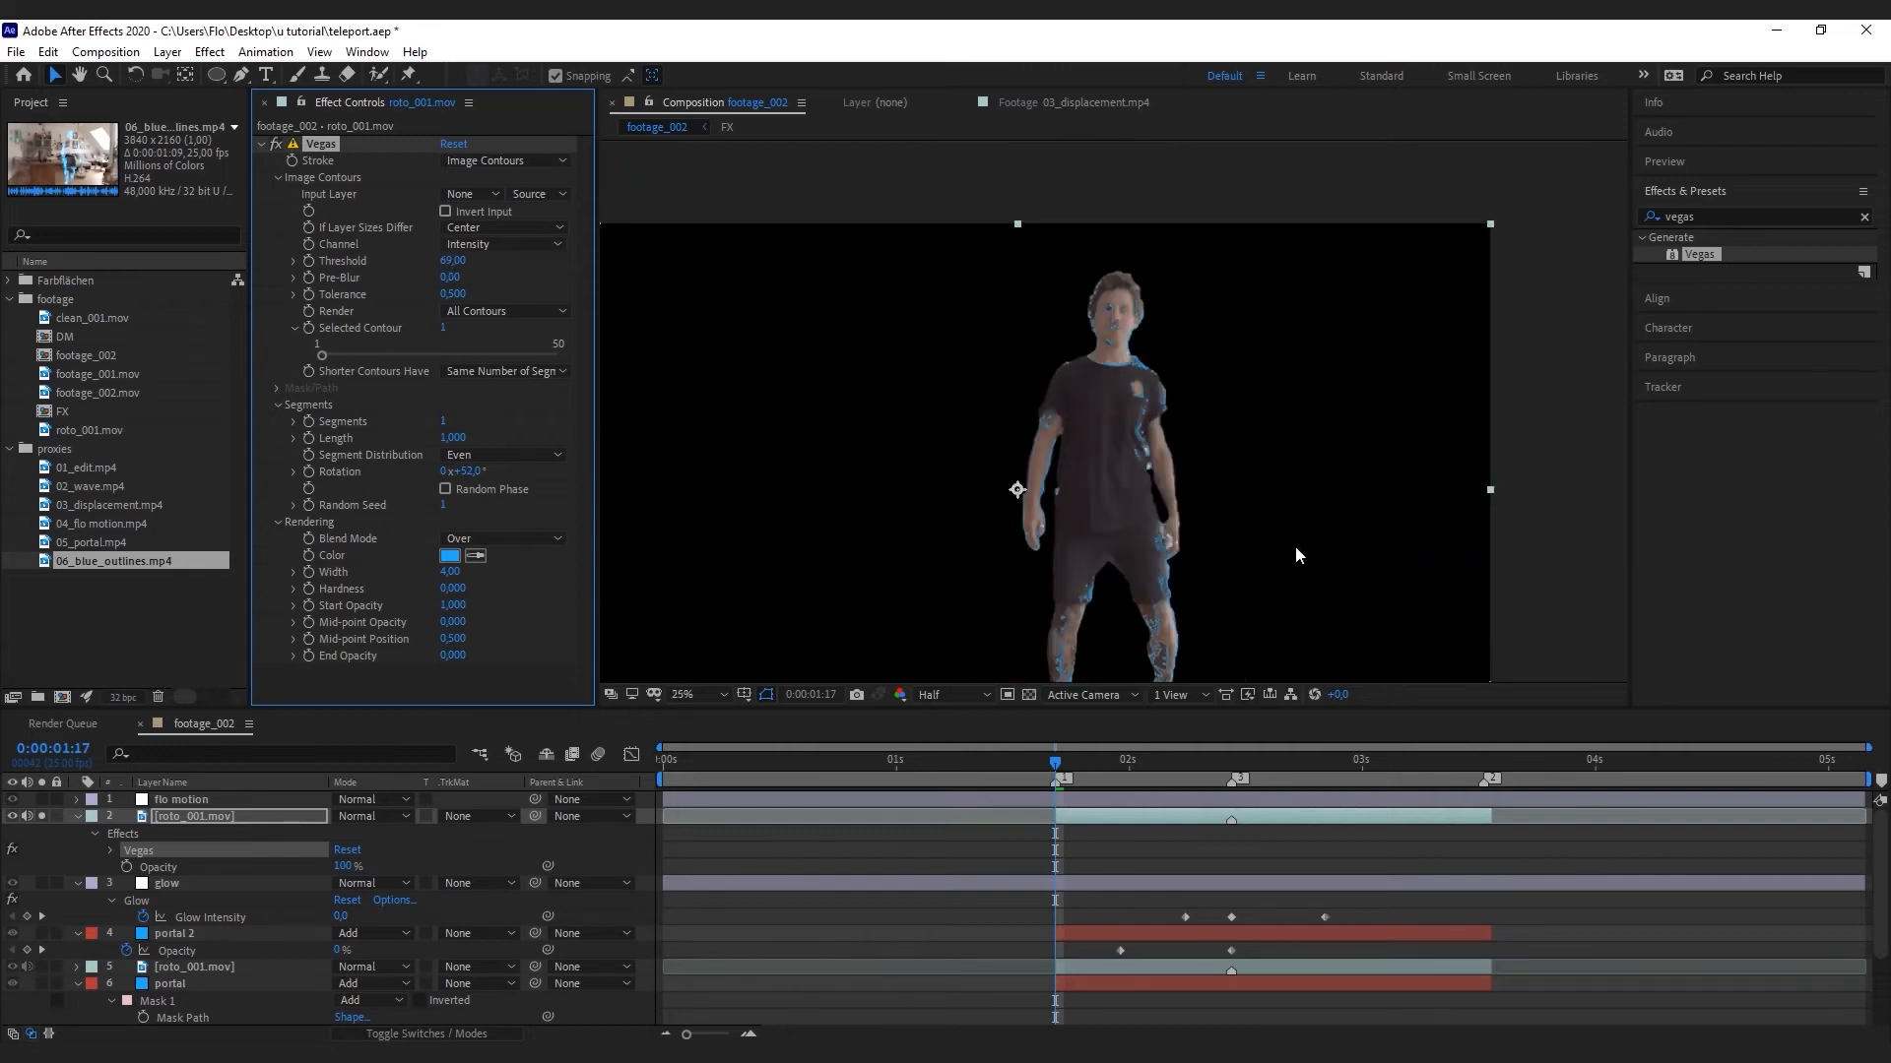
Set the Vegas Blend Mode to Transparent and preview the isolated outlines, moving the playhead to 0:00:02:01
click(504, 539)
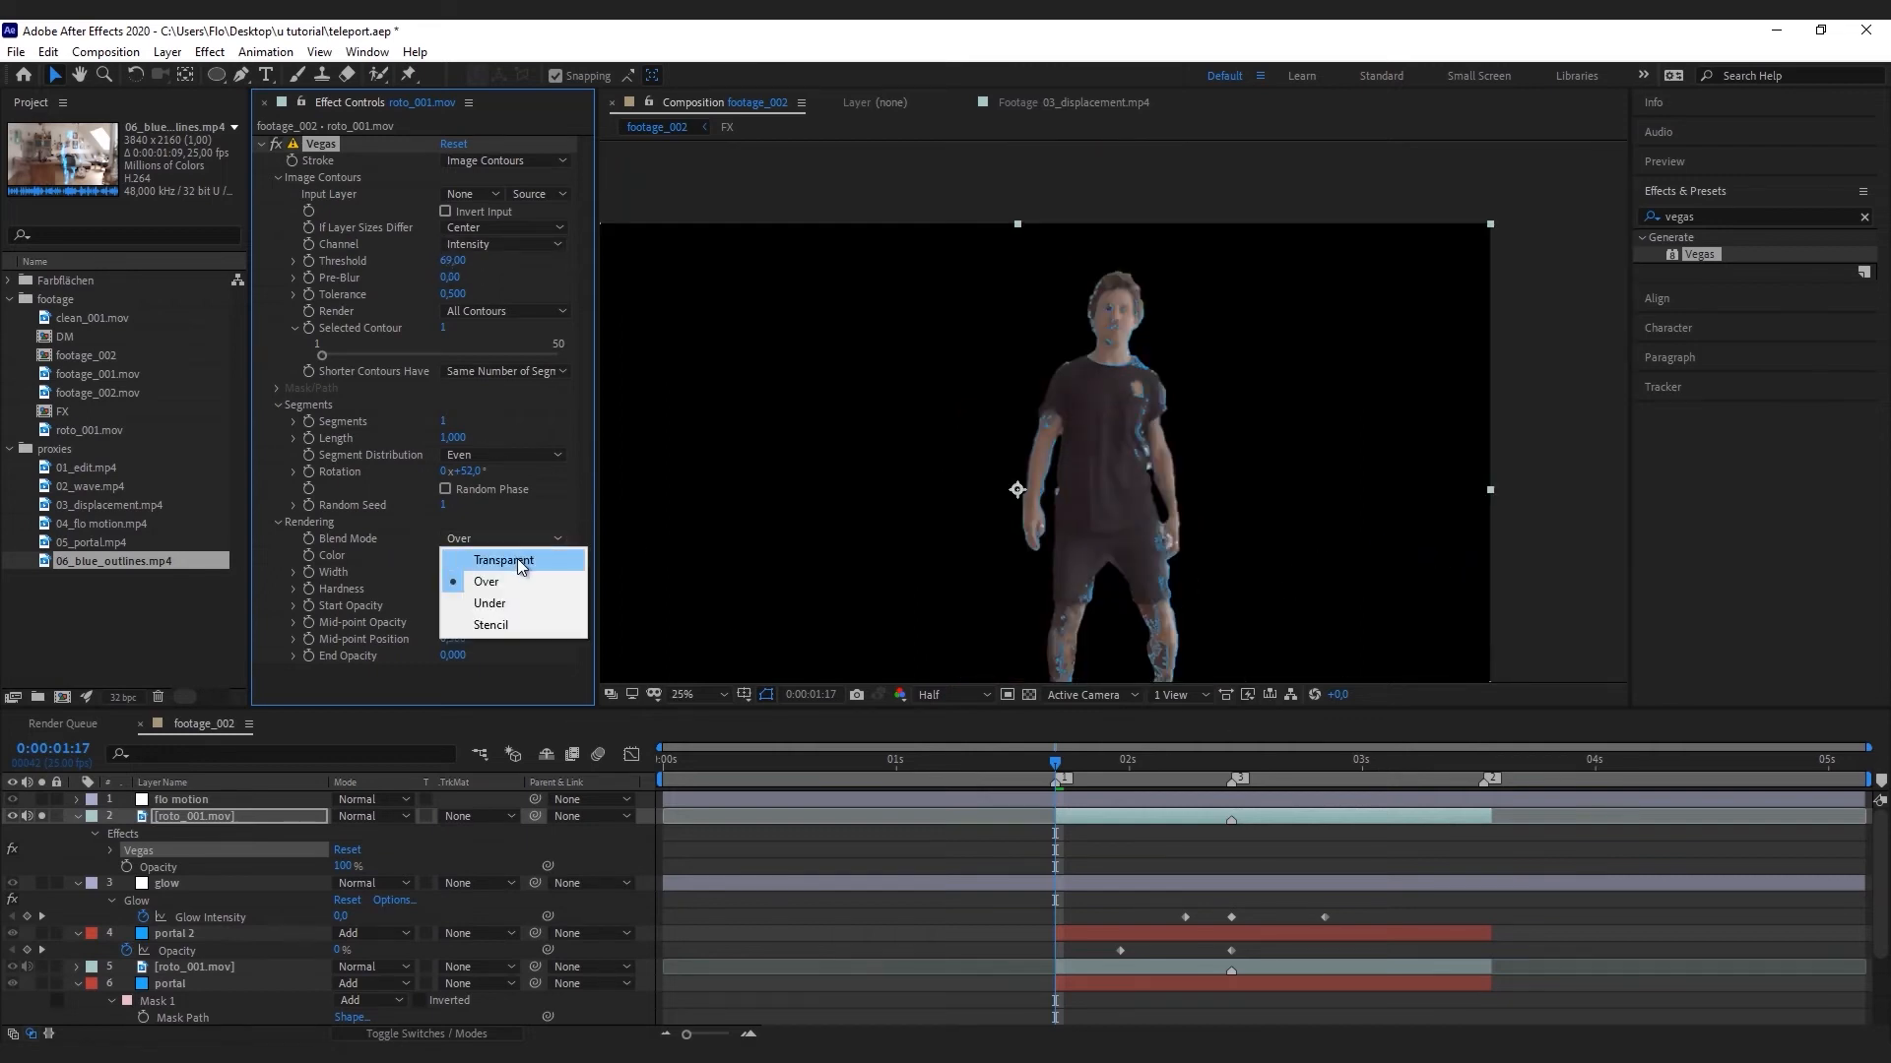
click(517, 559)
key(space)
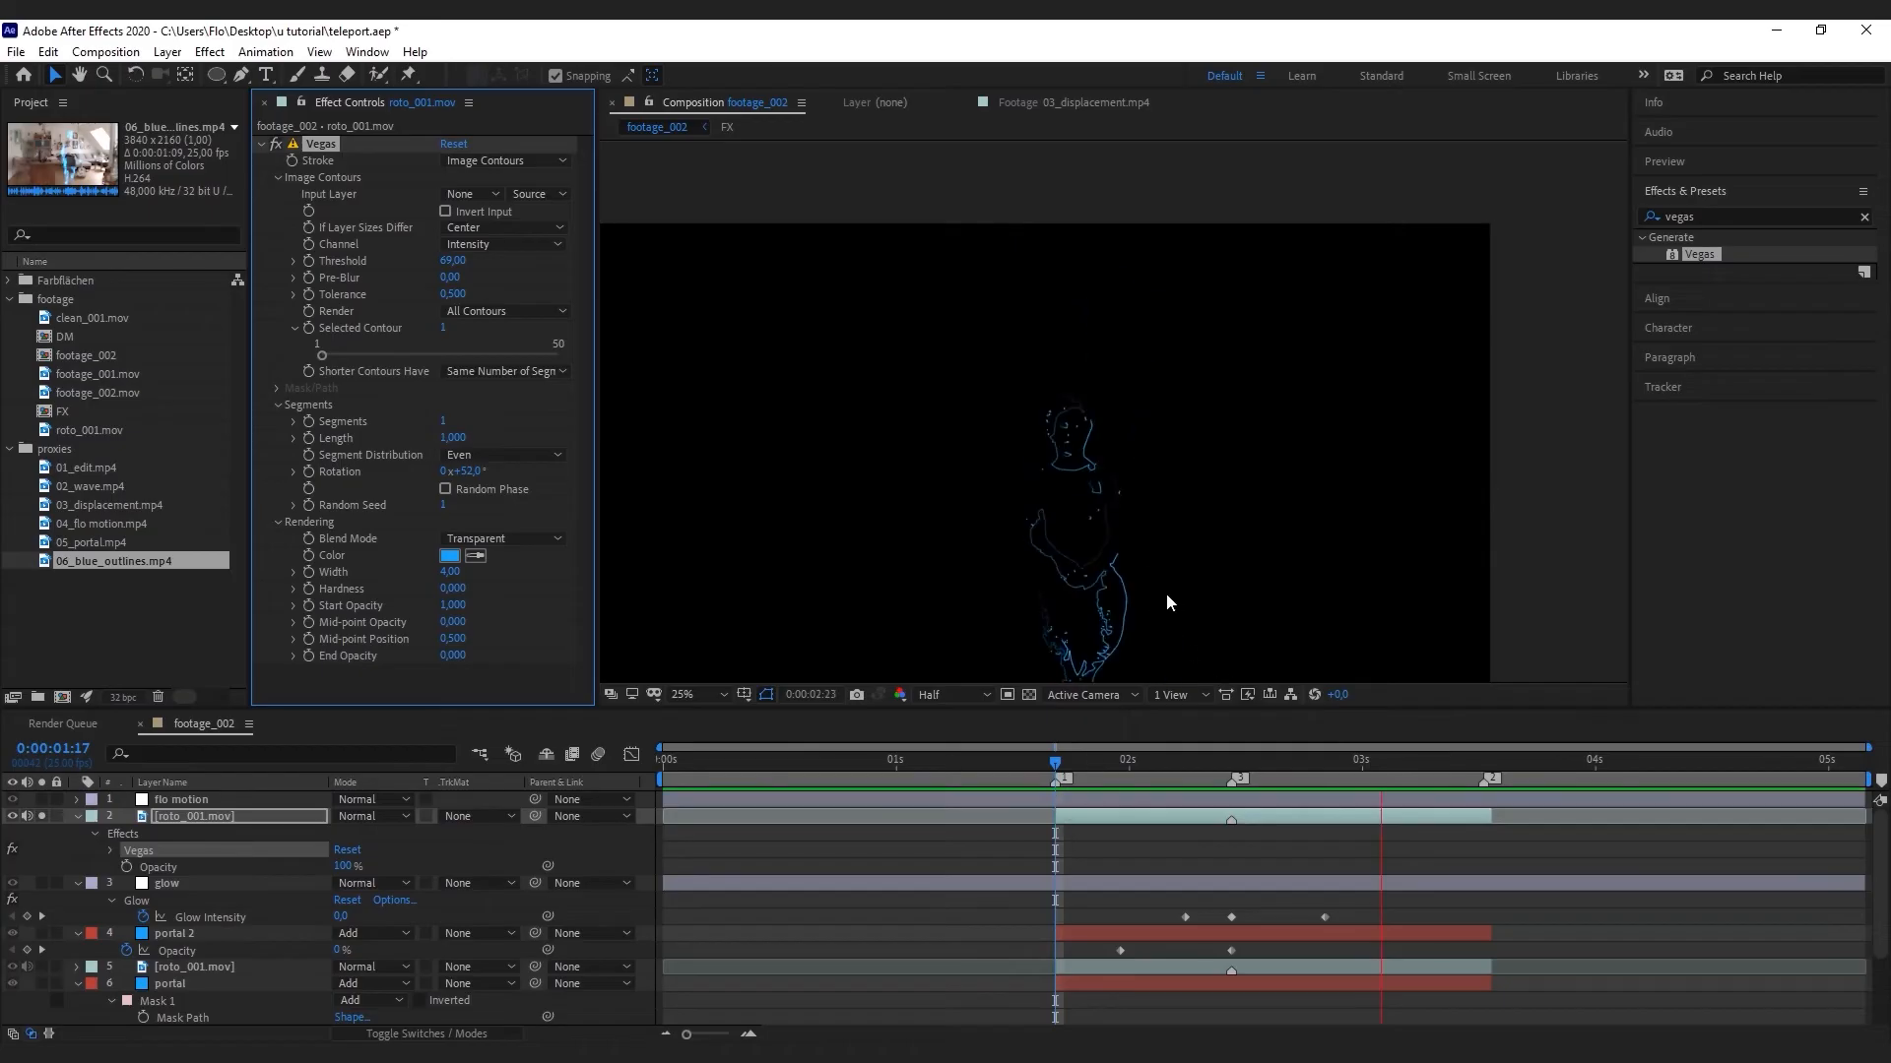
click(1108, 785)
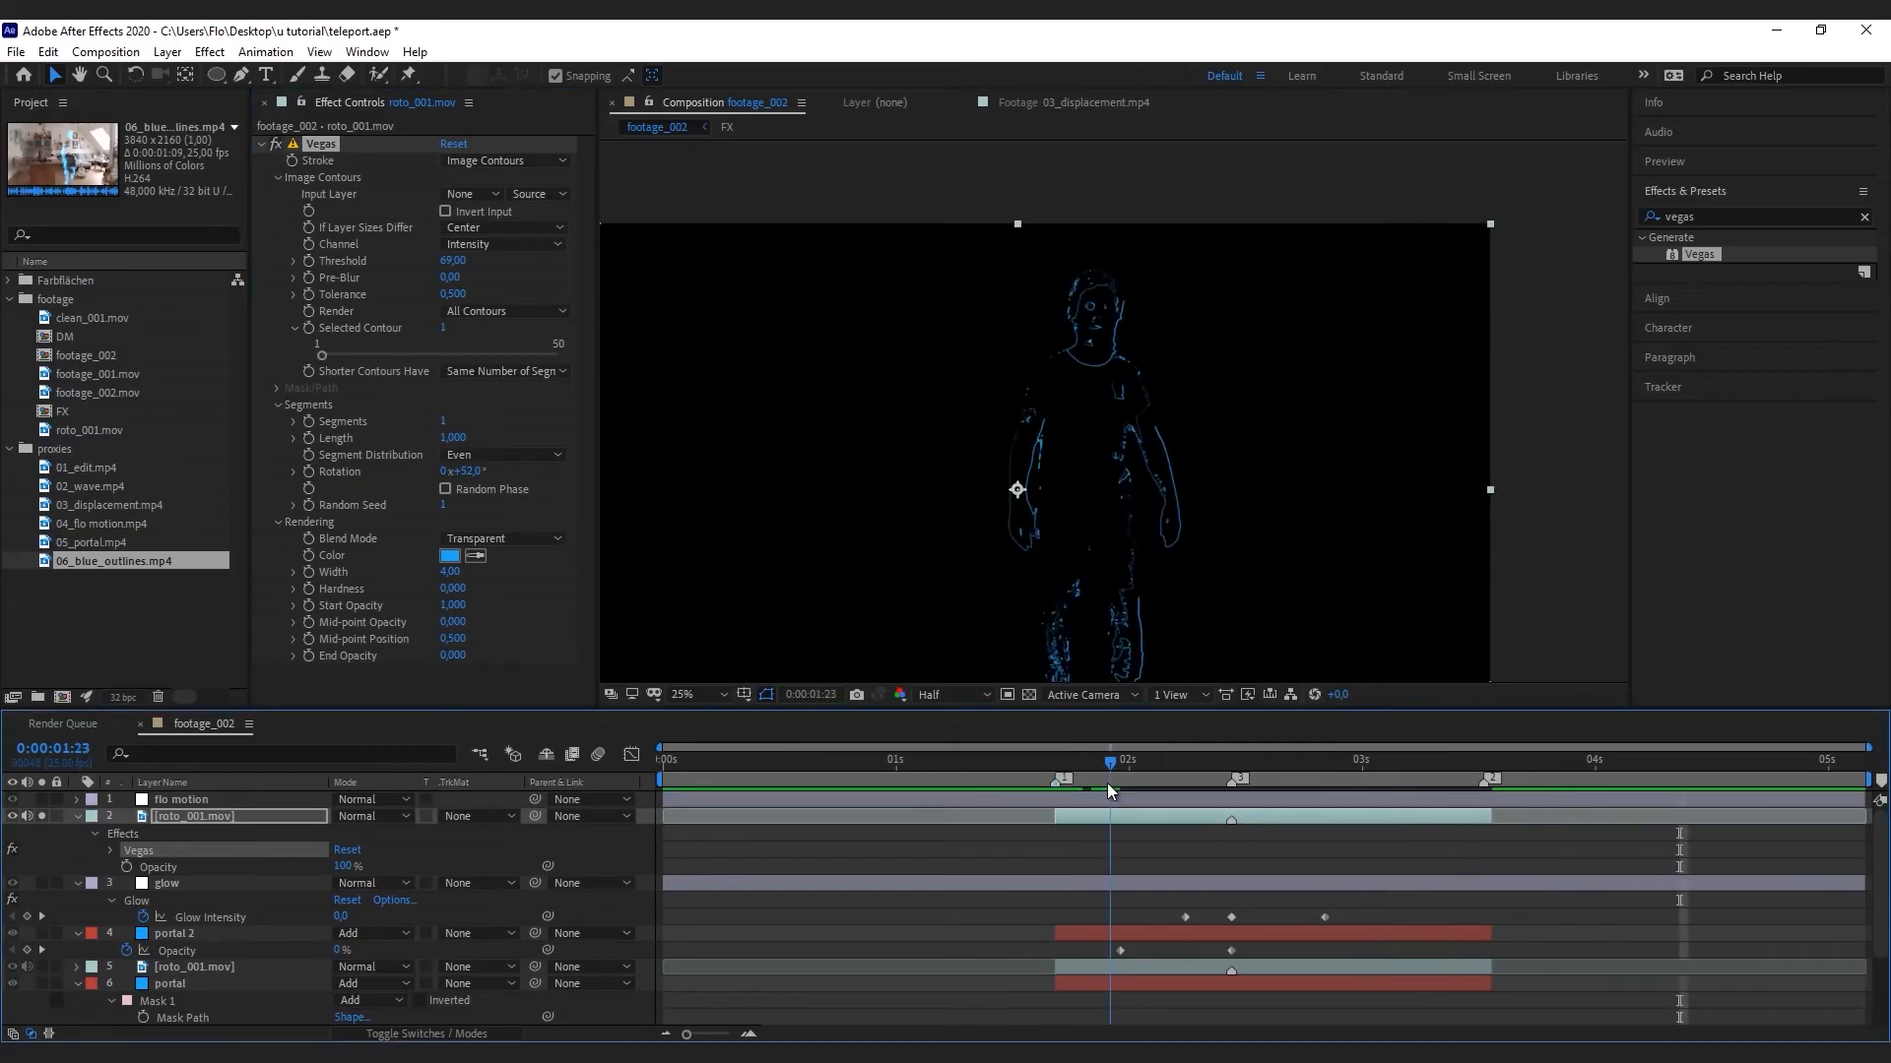
drag(1108, 786, 1138, 786)
Find the CC Vector Blur effect and apply it to the roto_001.mov duplicate
drag(1702, 216, 1677, 216)
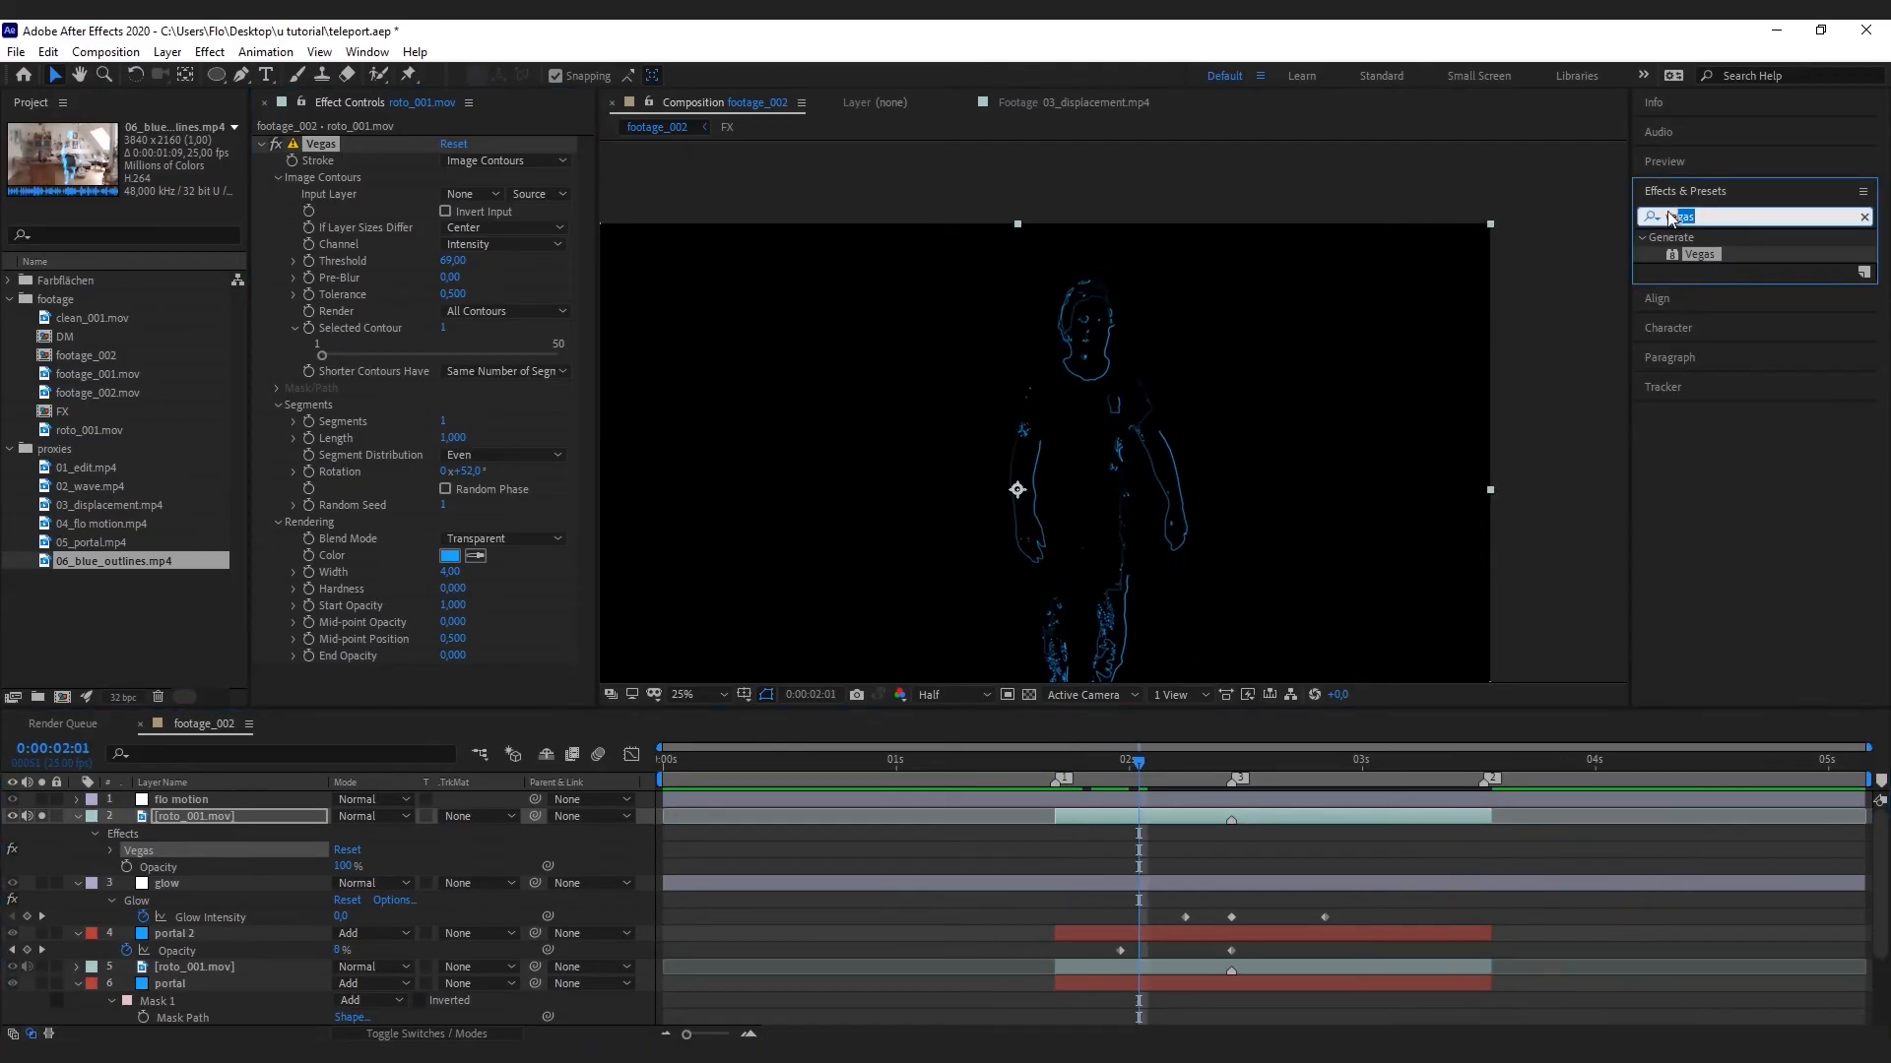
key(BackSpace)
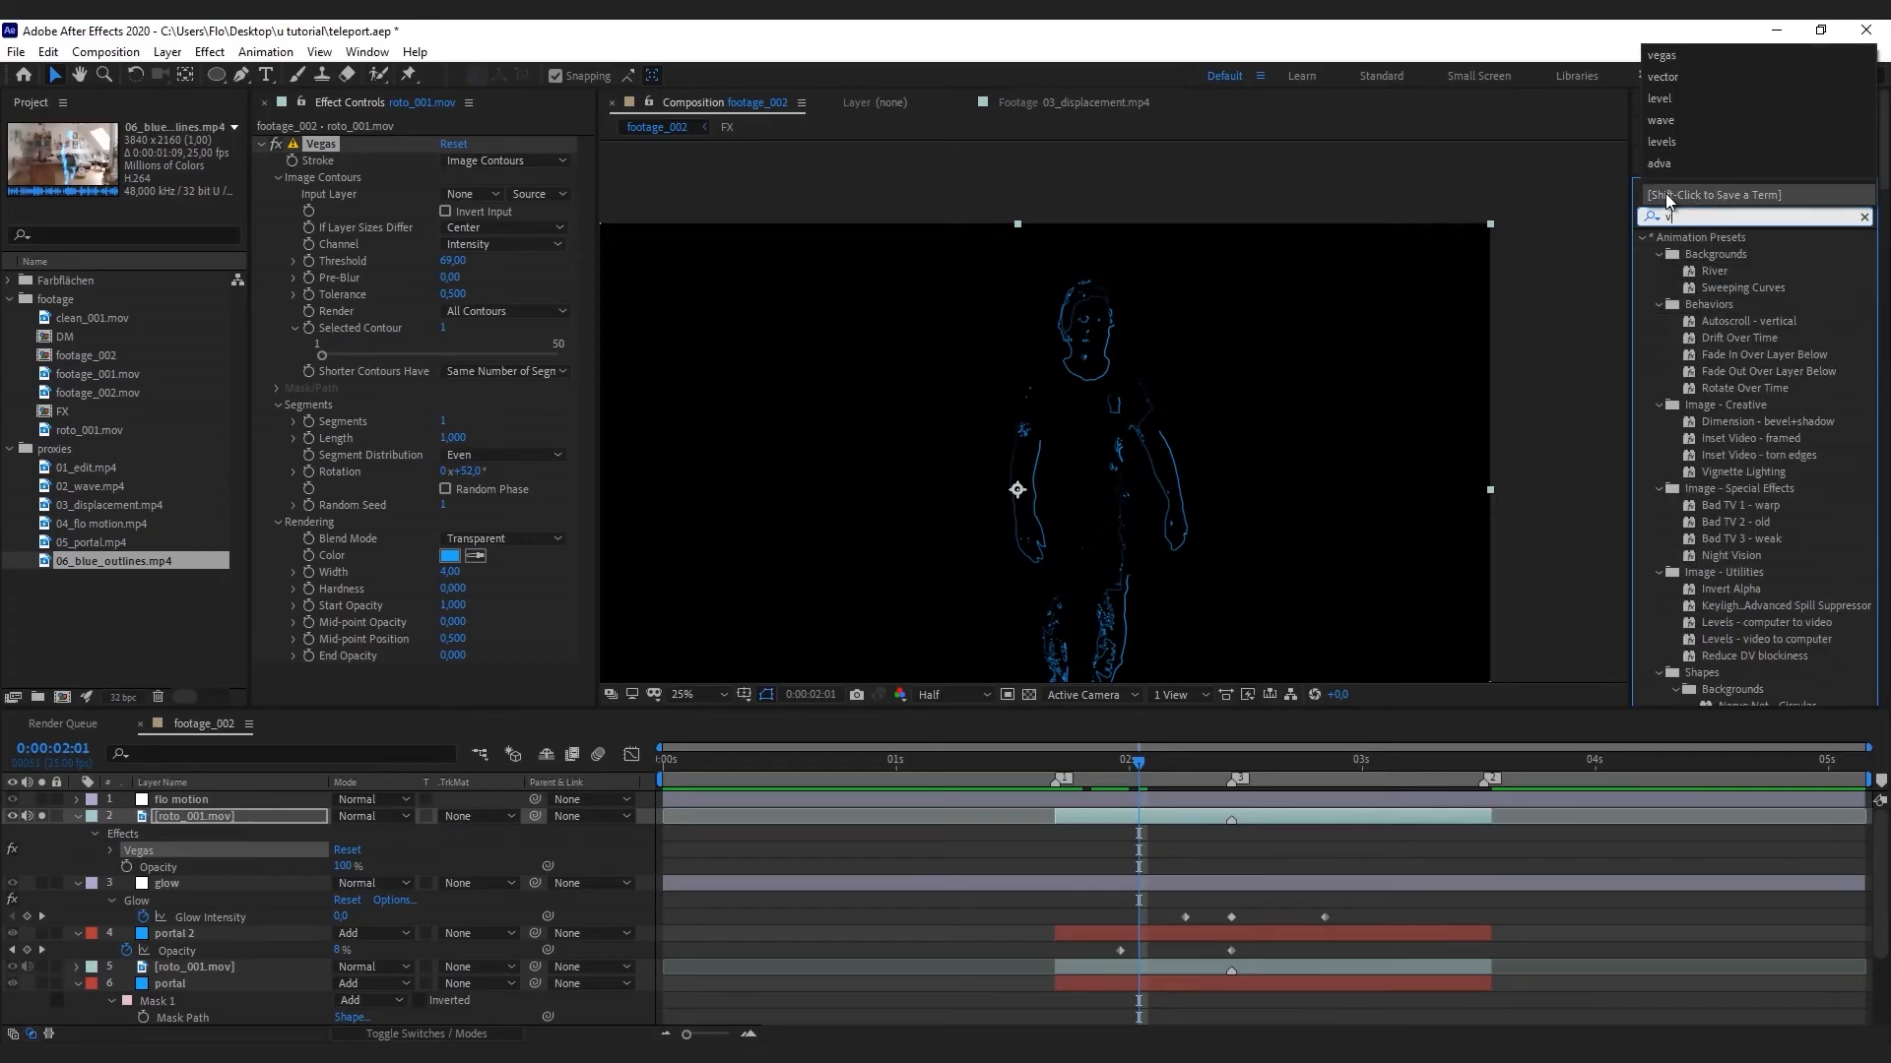
text(c)
drag(1719, 254, 960, 488)
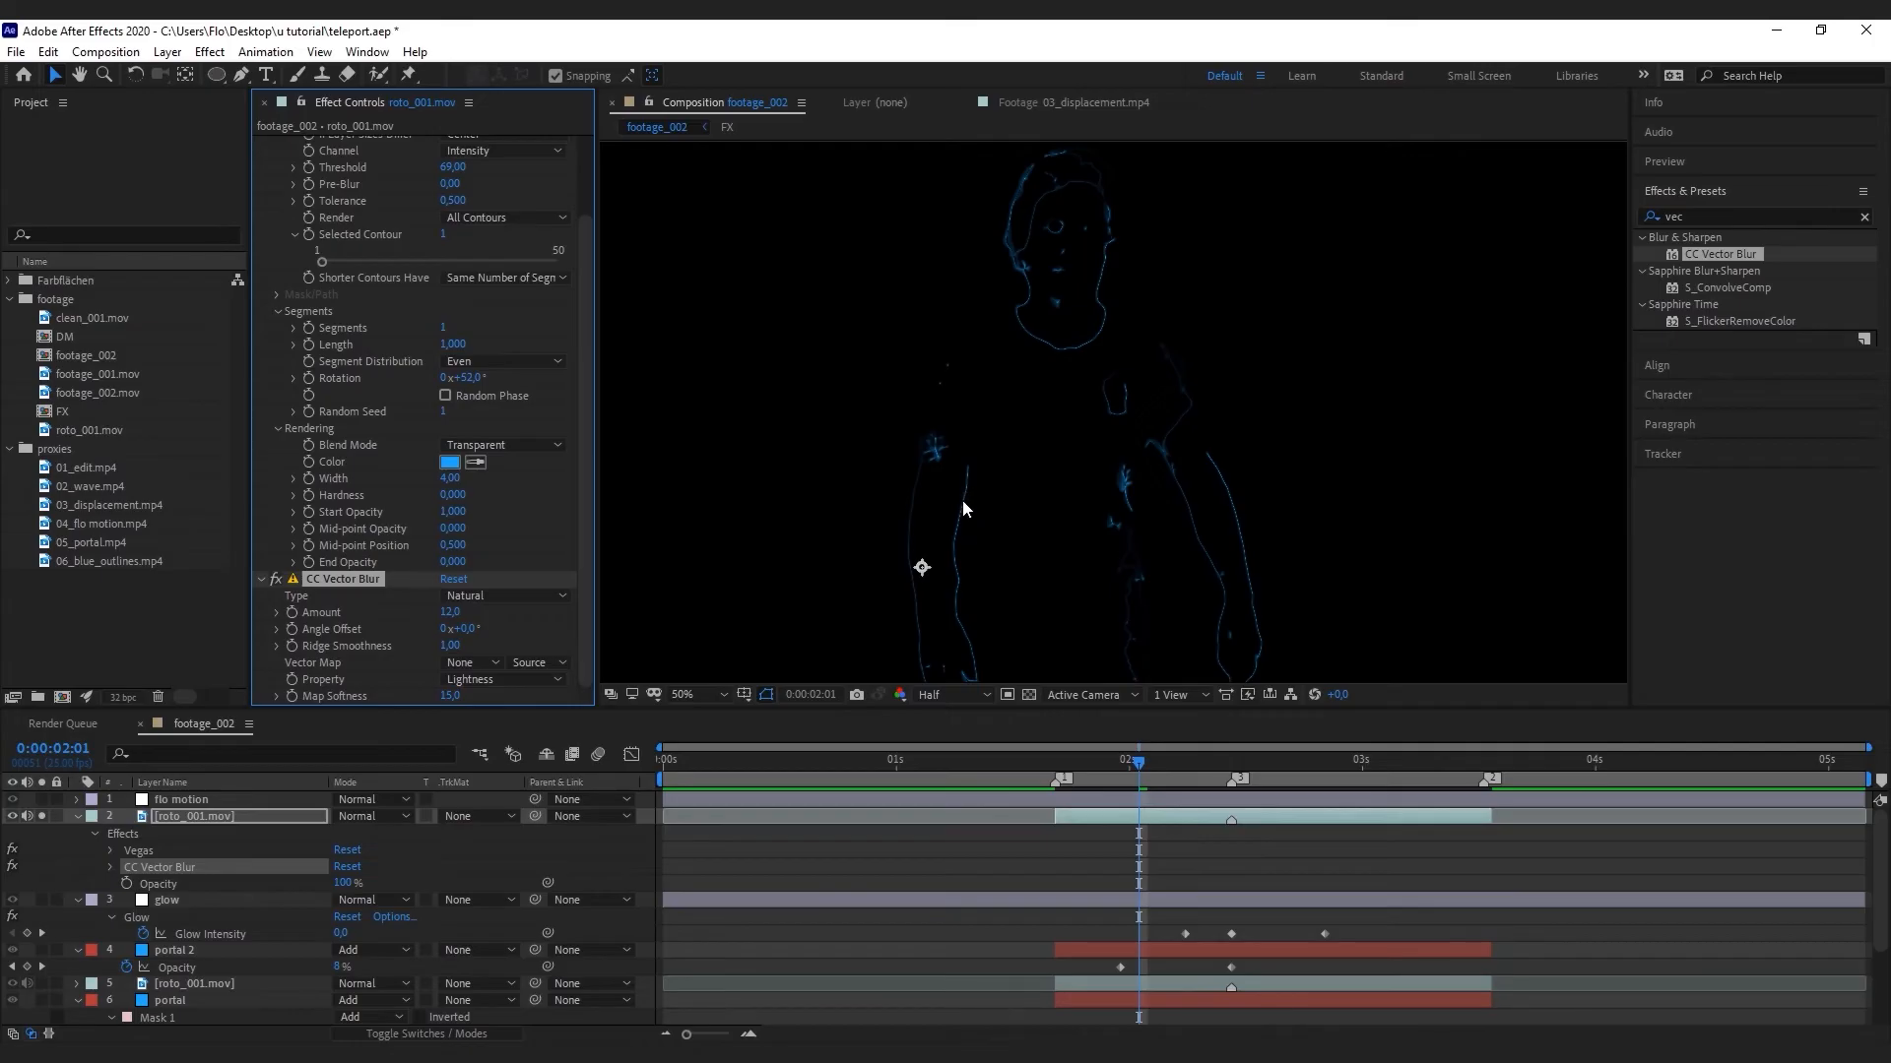
Add a Gaussian Blur to the outline layer and set its Blurriness to 7.4
click(1712, 215)
text(gaus)
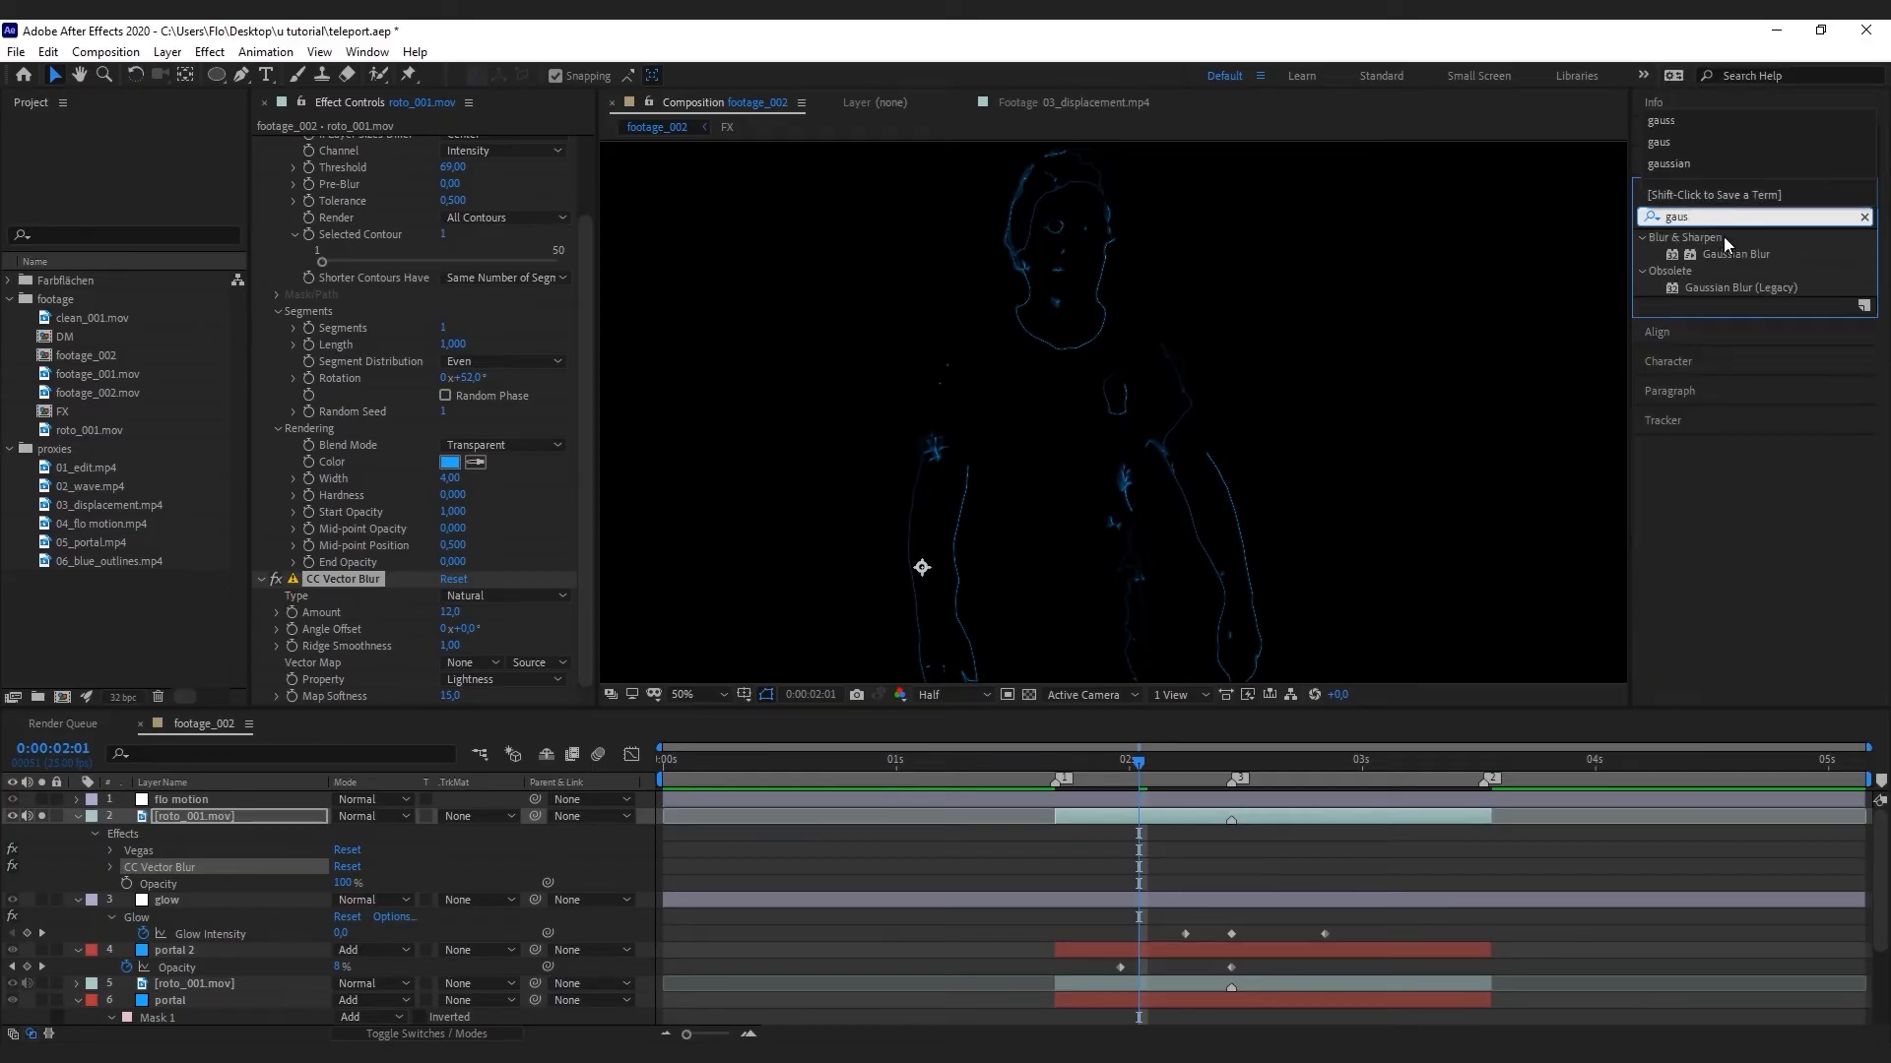
drag(1733, 254, 824, 520)
drag(449, 664, 493, 665)
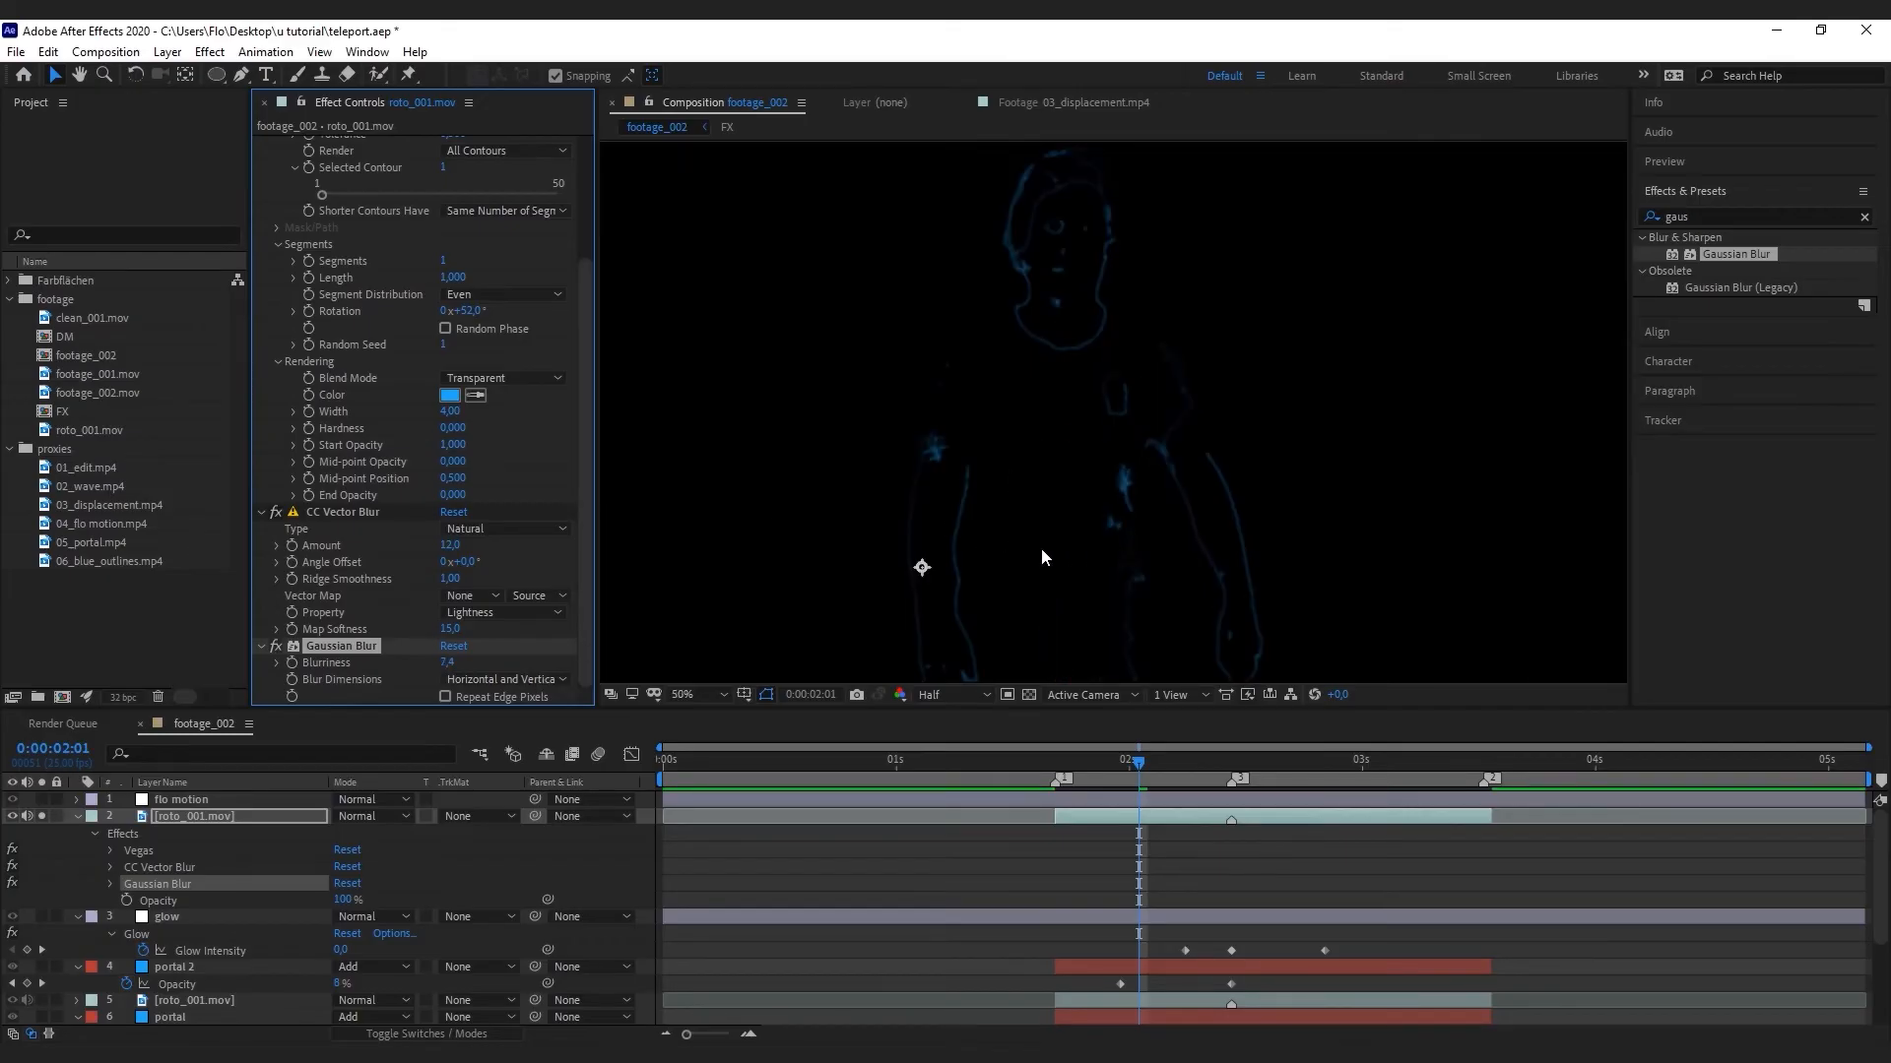
Add a Glow effect to the outline layer, unsolo it, and set the layer's blending mode to Screen
click(1743, 217)
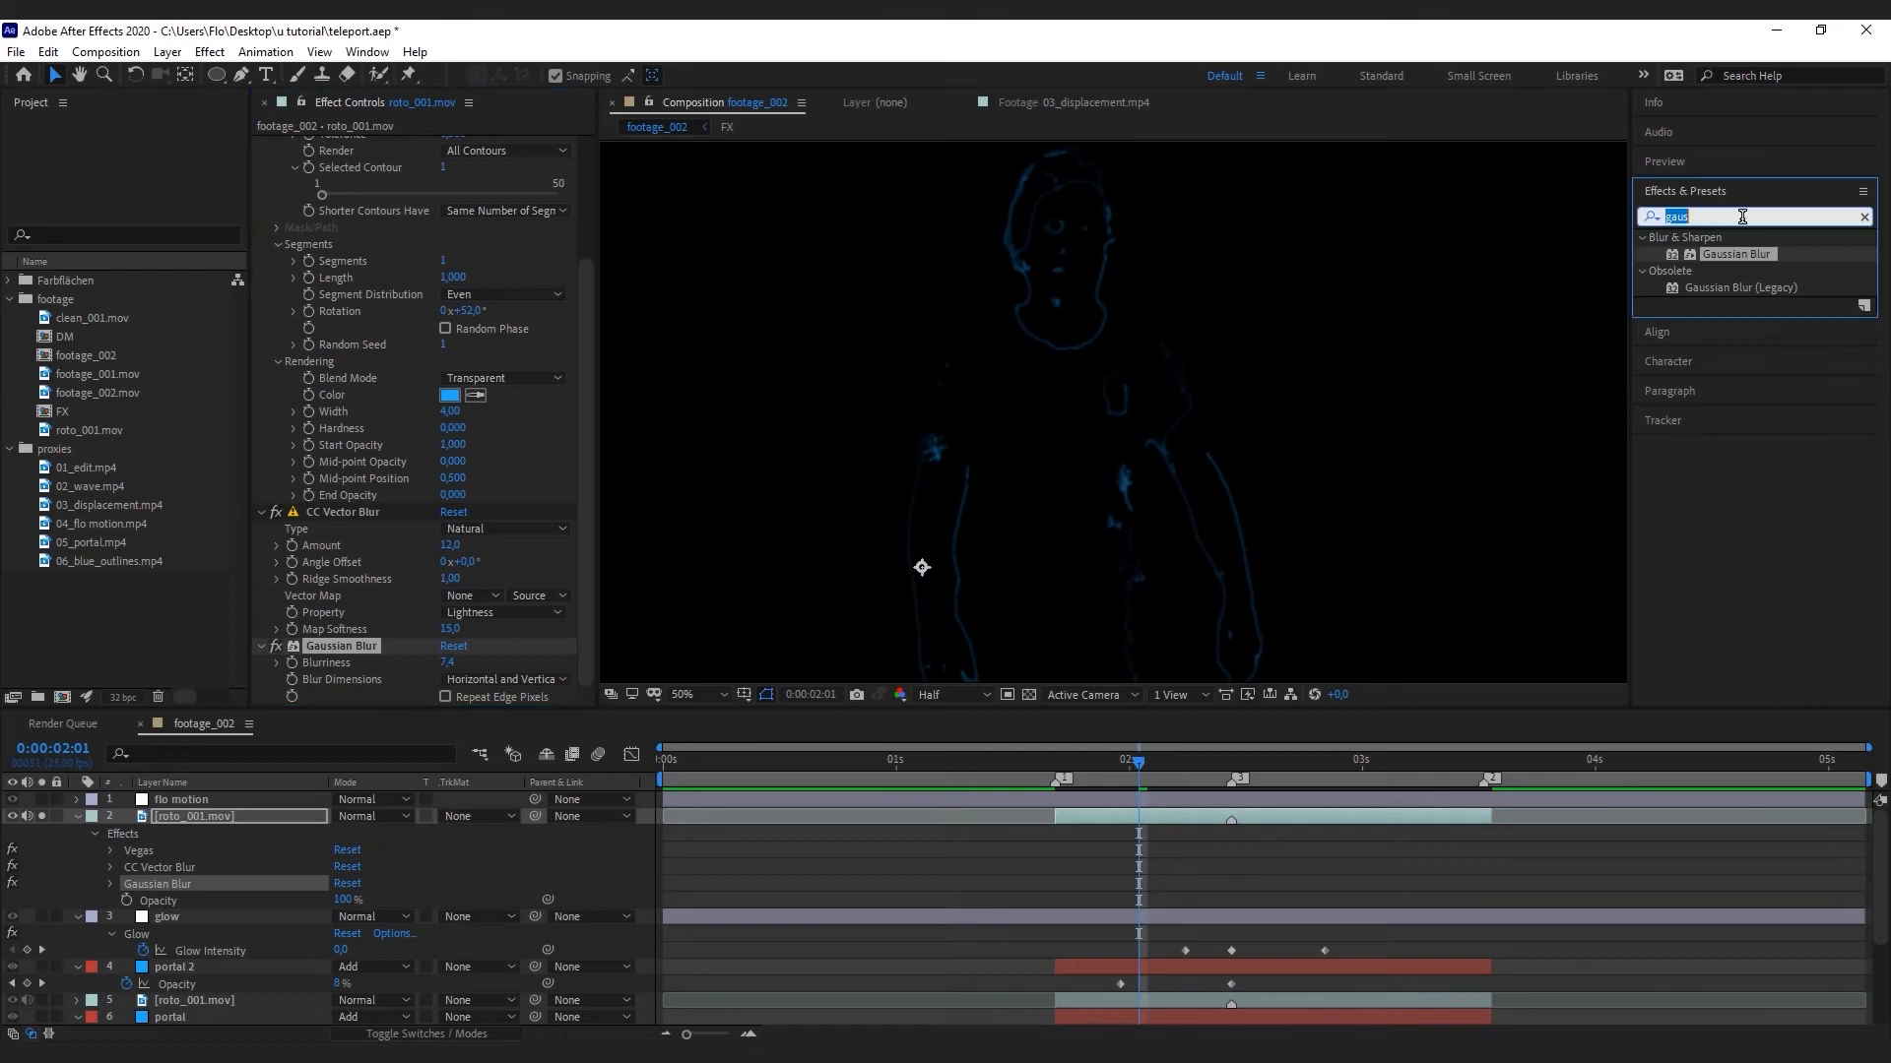
text(glow)
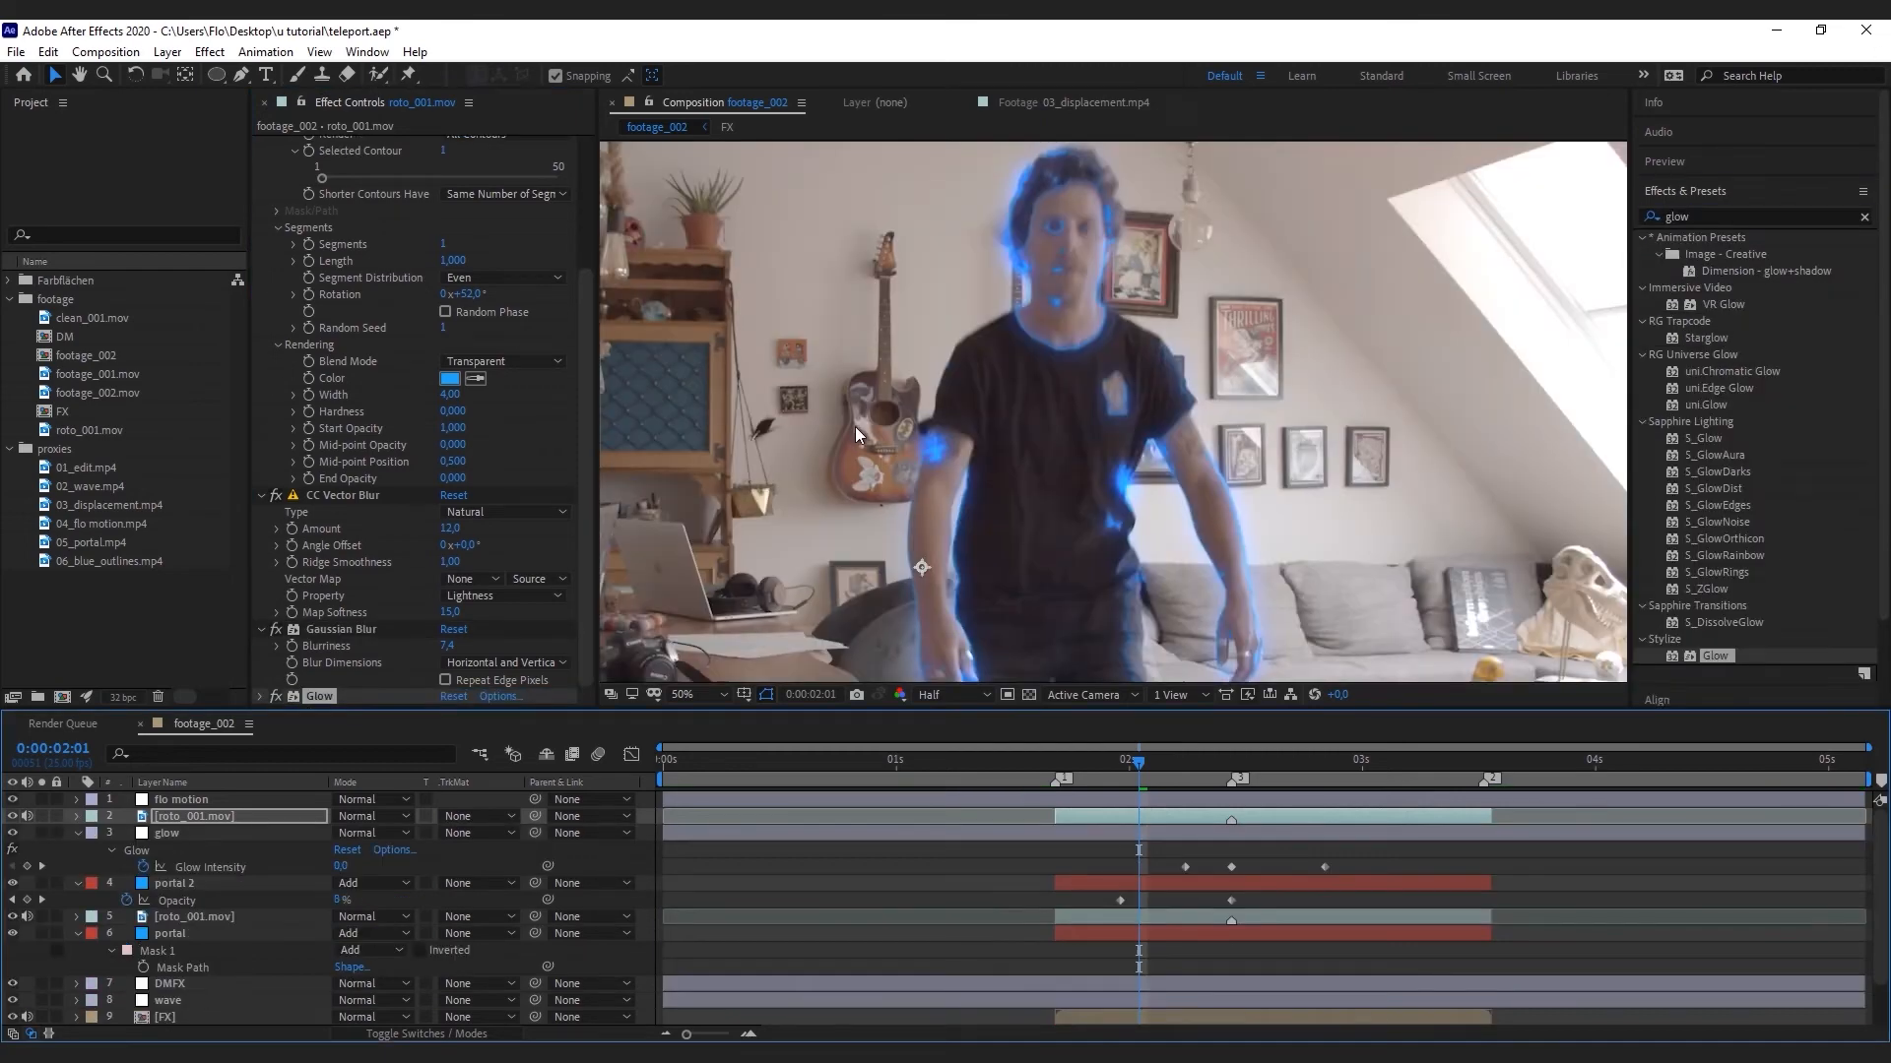
click(384, 821)
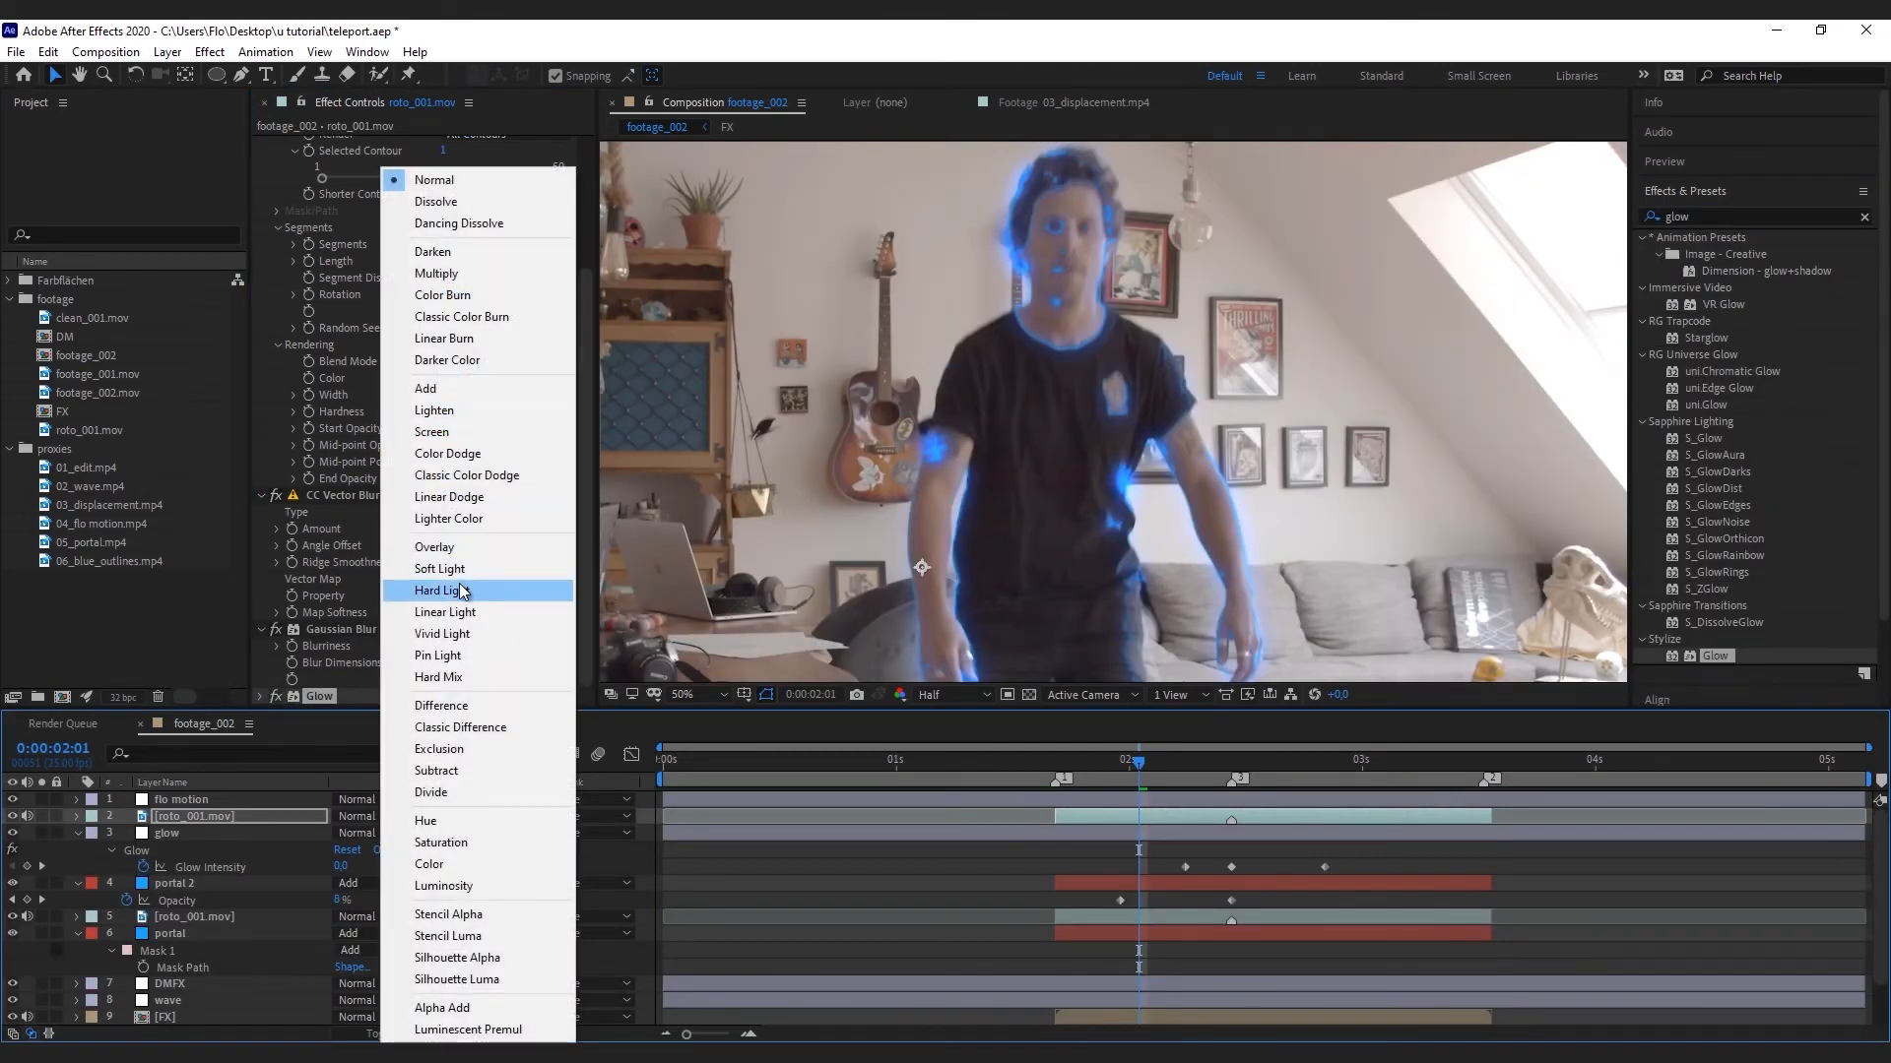
click(431, 431)
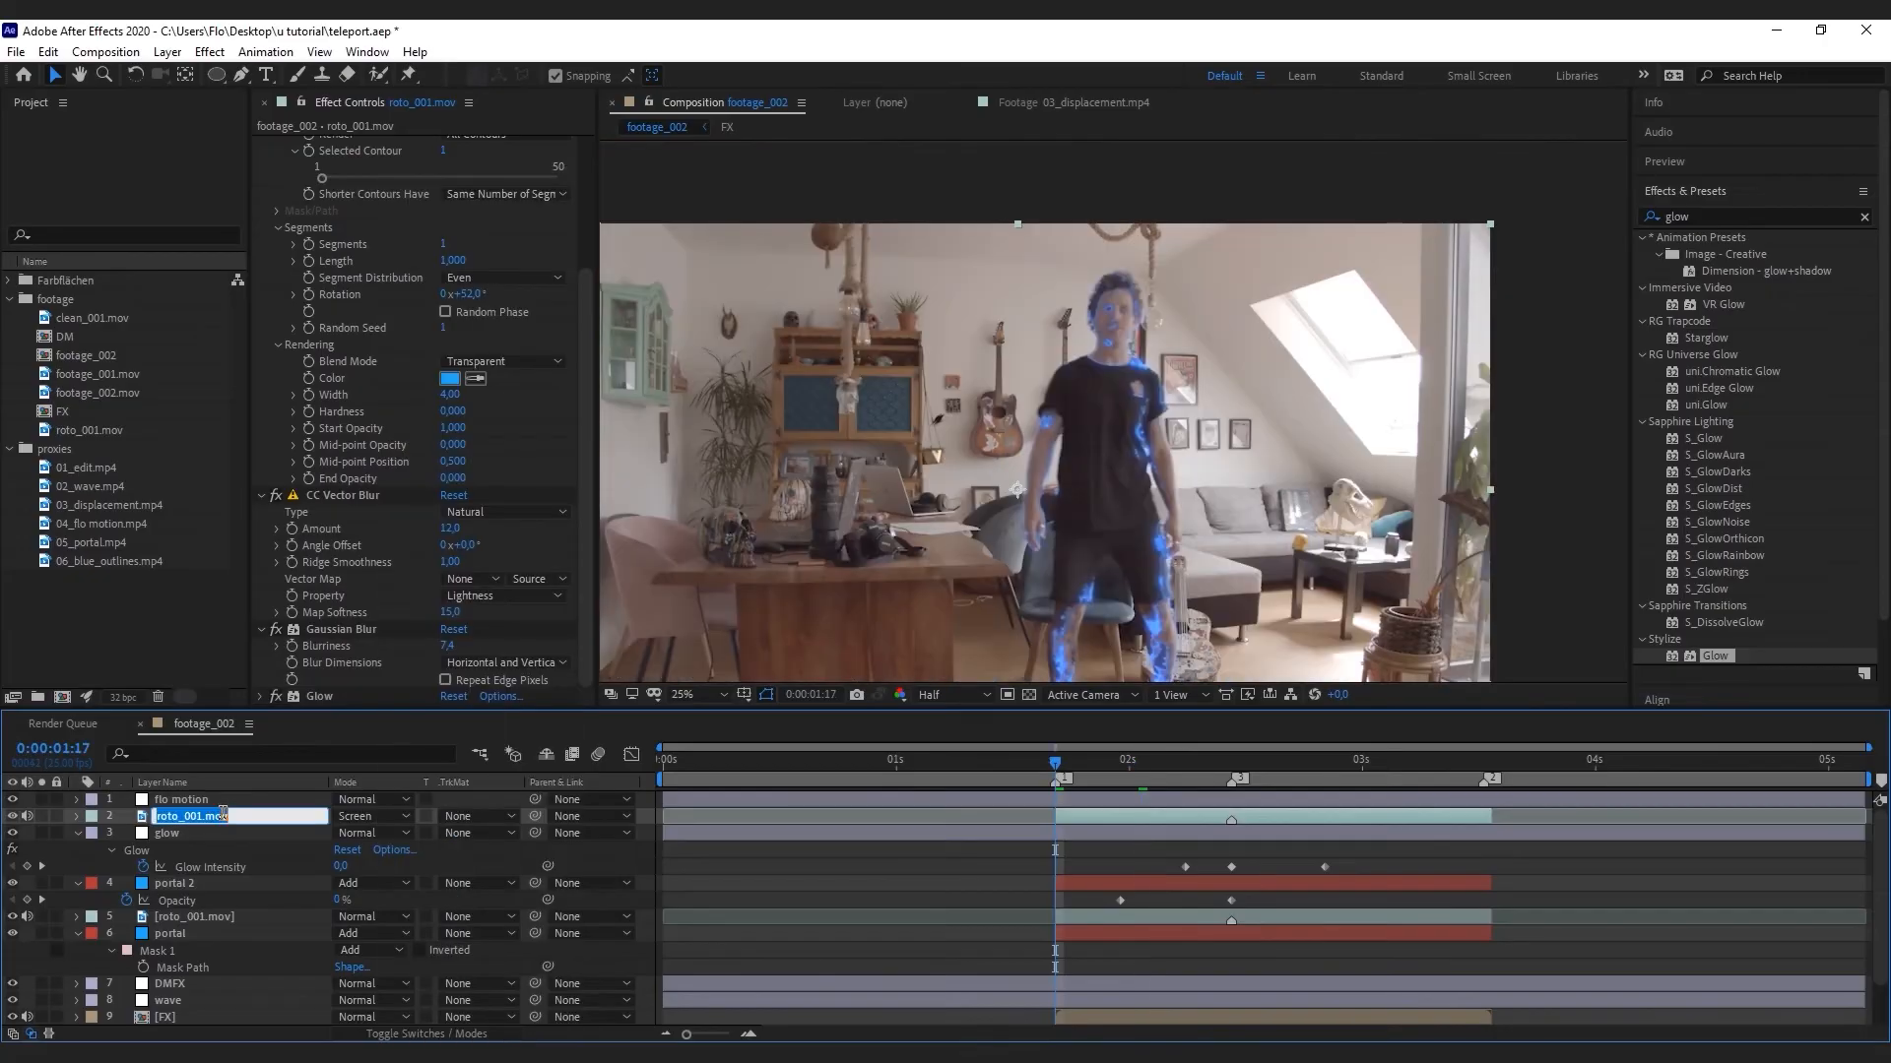
Rename the duplicated roto_001.mov layer to "blue outlines"
key(Return)
text(blue outlines)
key(Return)
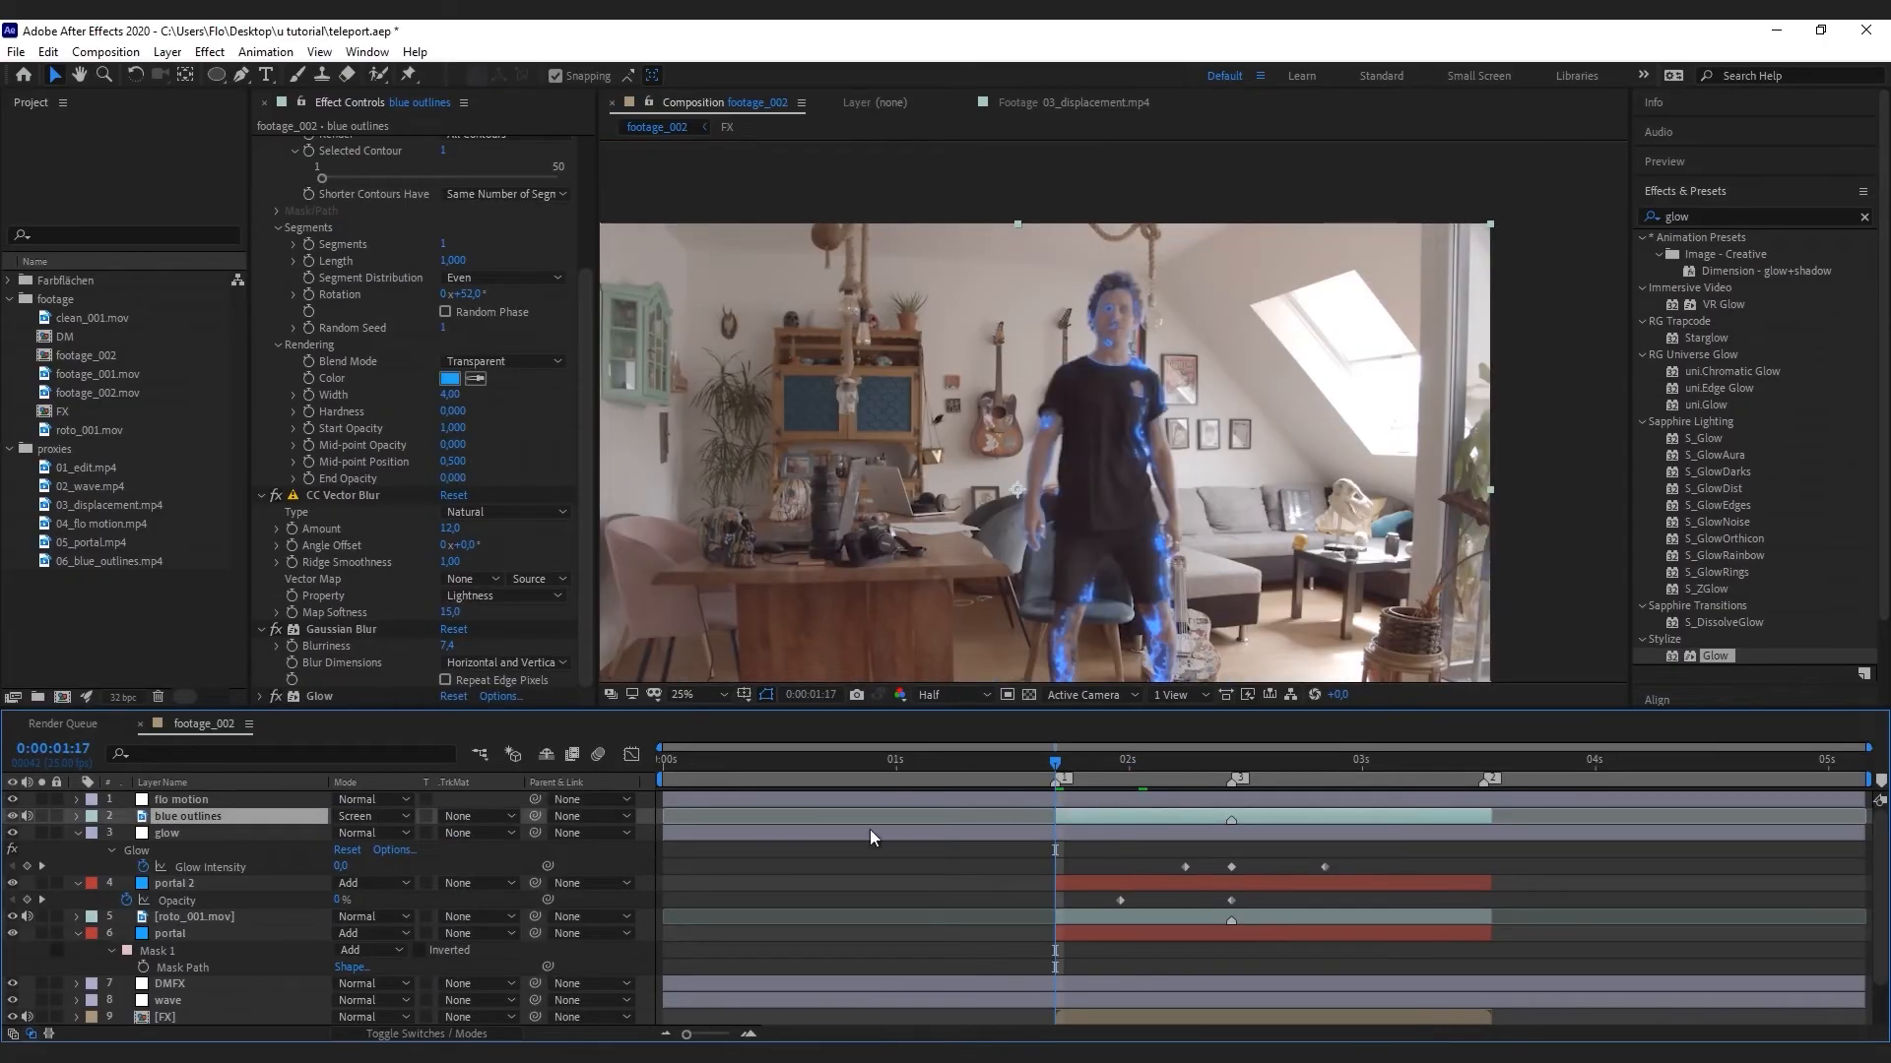
Keyframe the blue outlines Opacity at 0% at 0:00:01:17, 100% at 0:00:01:21 and 0:00:03:04, and 0% at 0:00:03:13
key(t)
drag(337, 835, 236, 835)
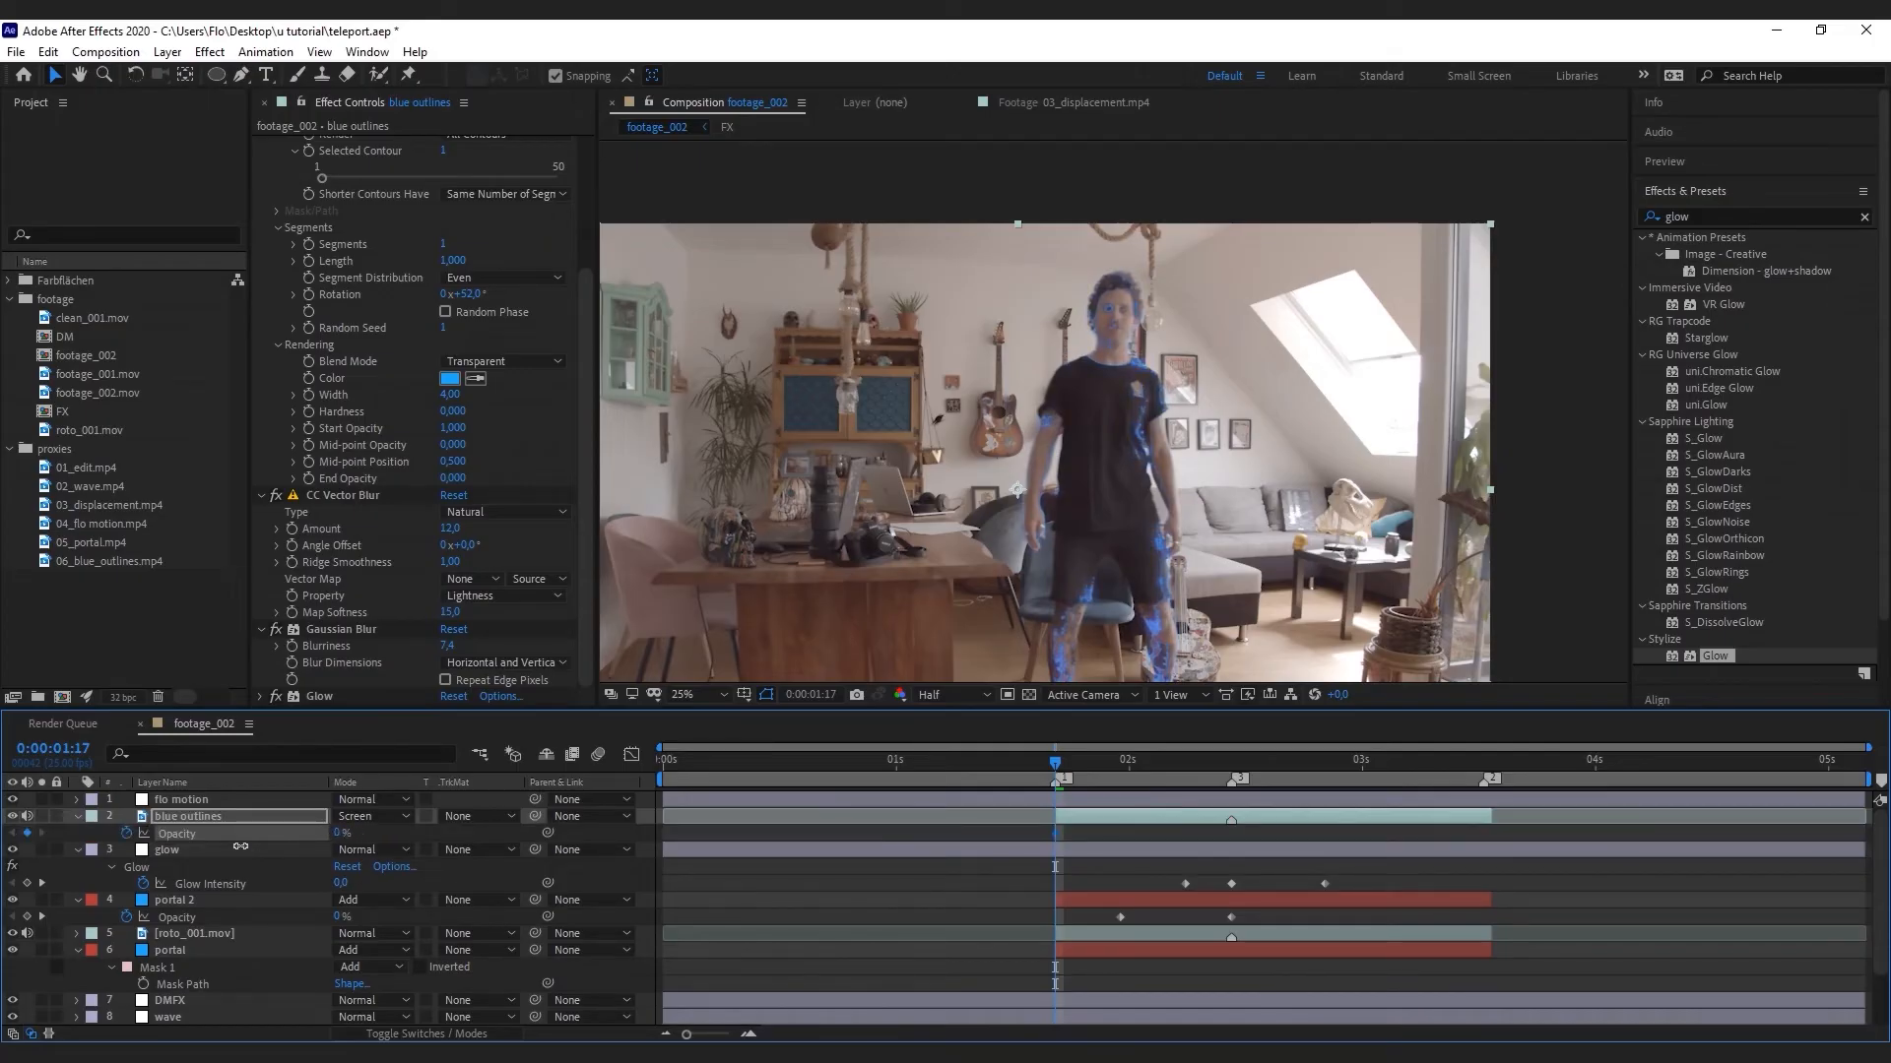
click(1092, 766)
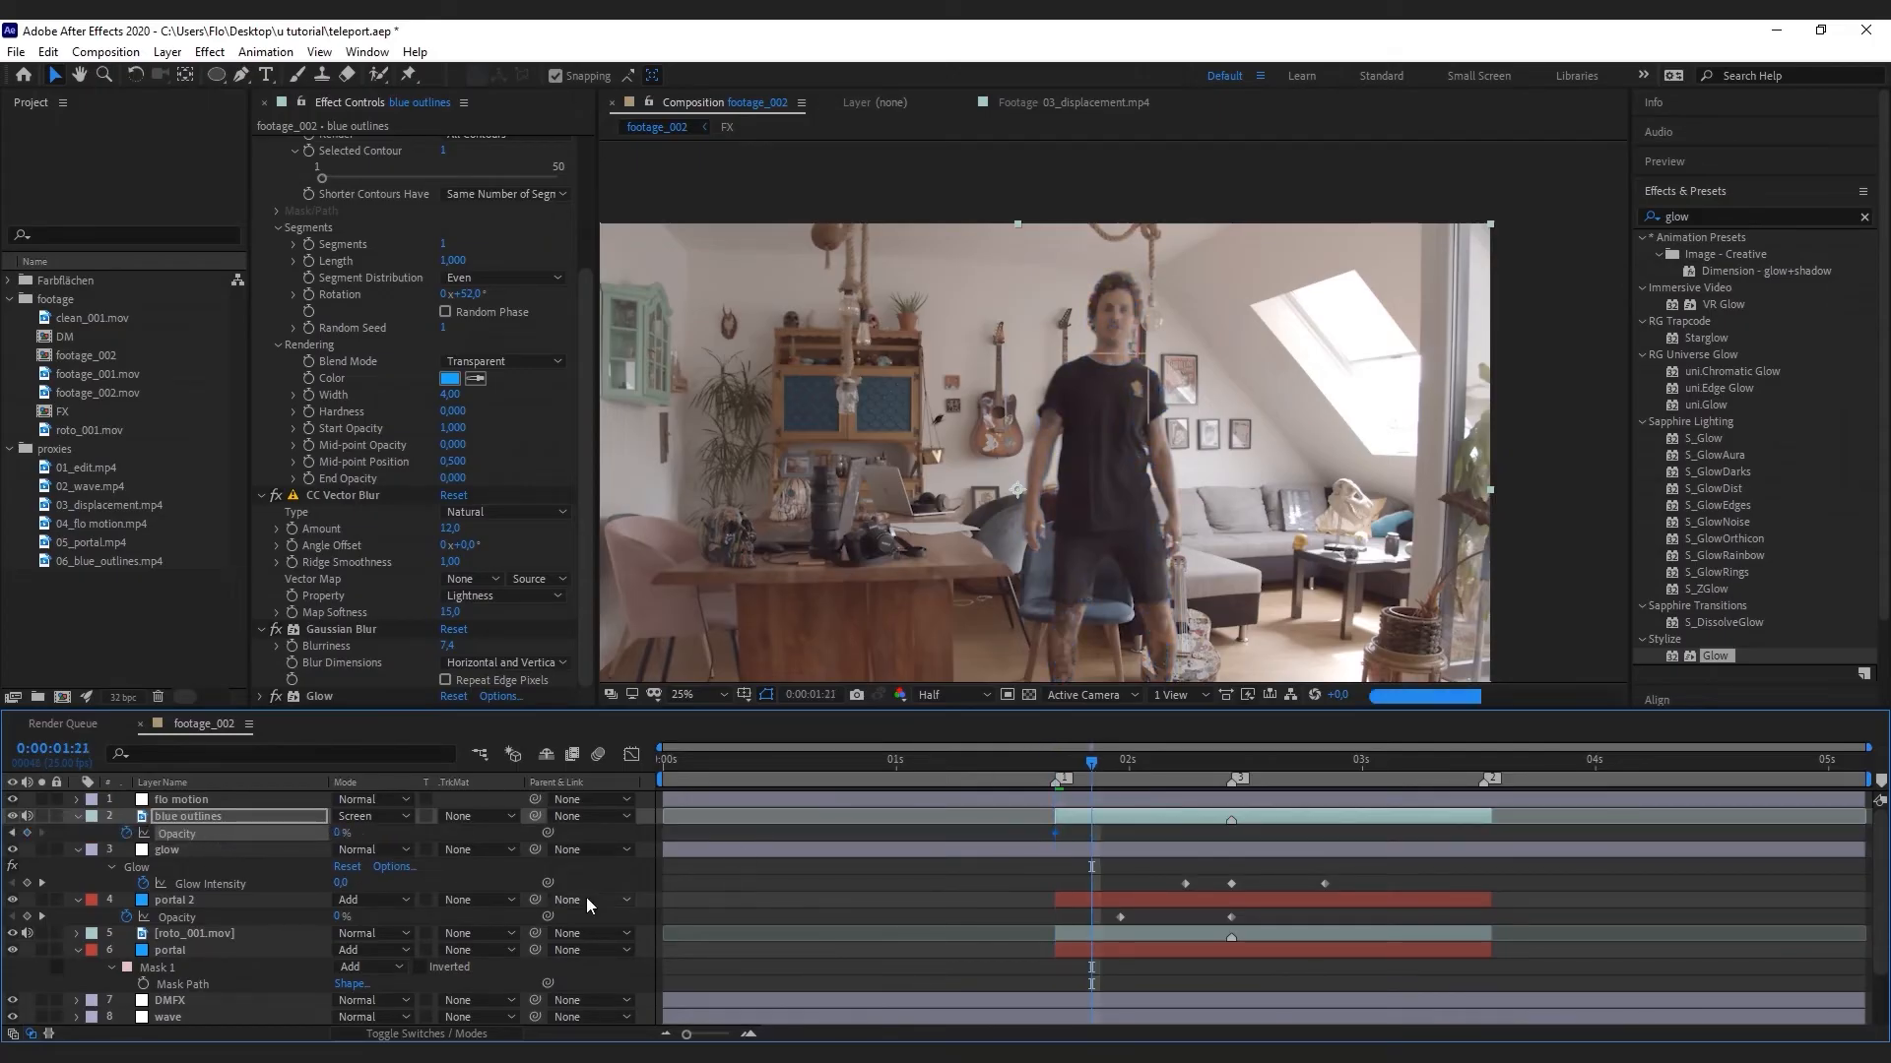
click(1397, 763)
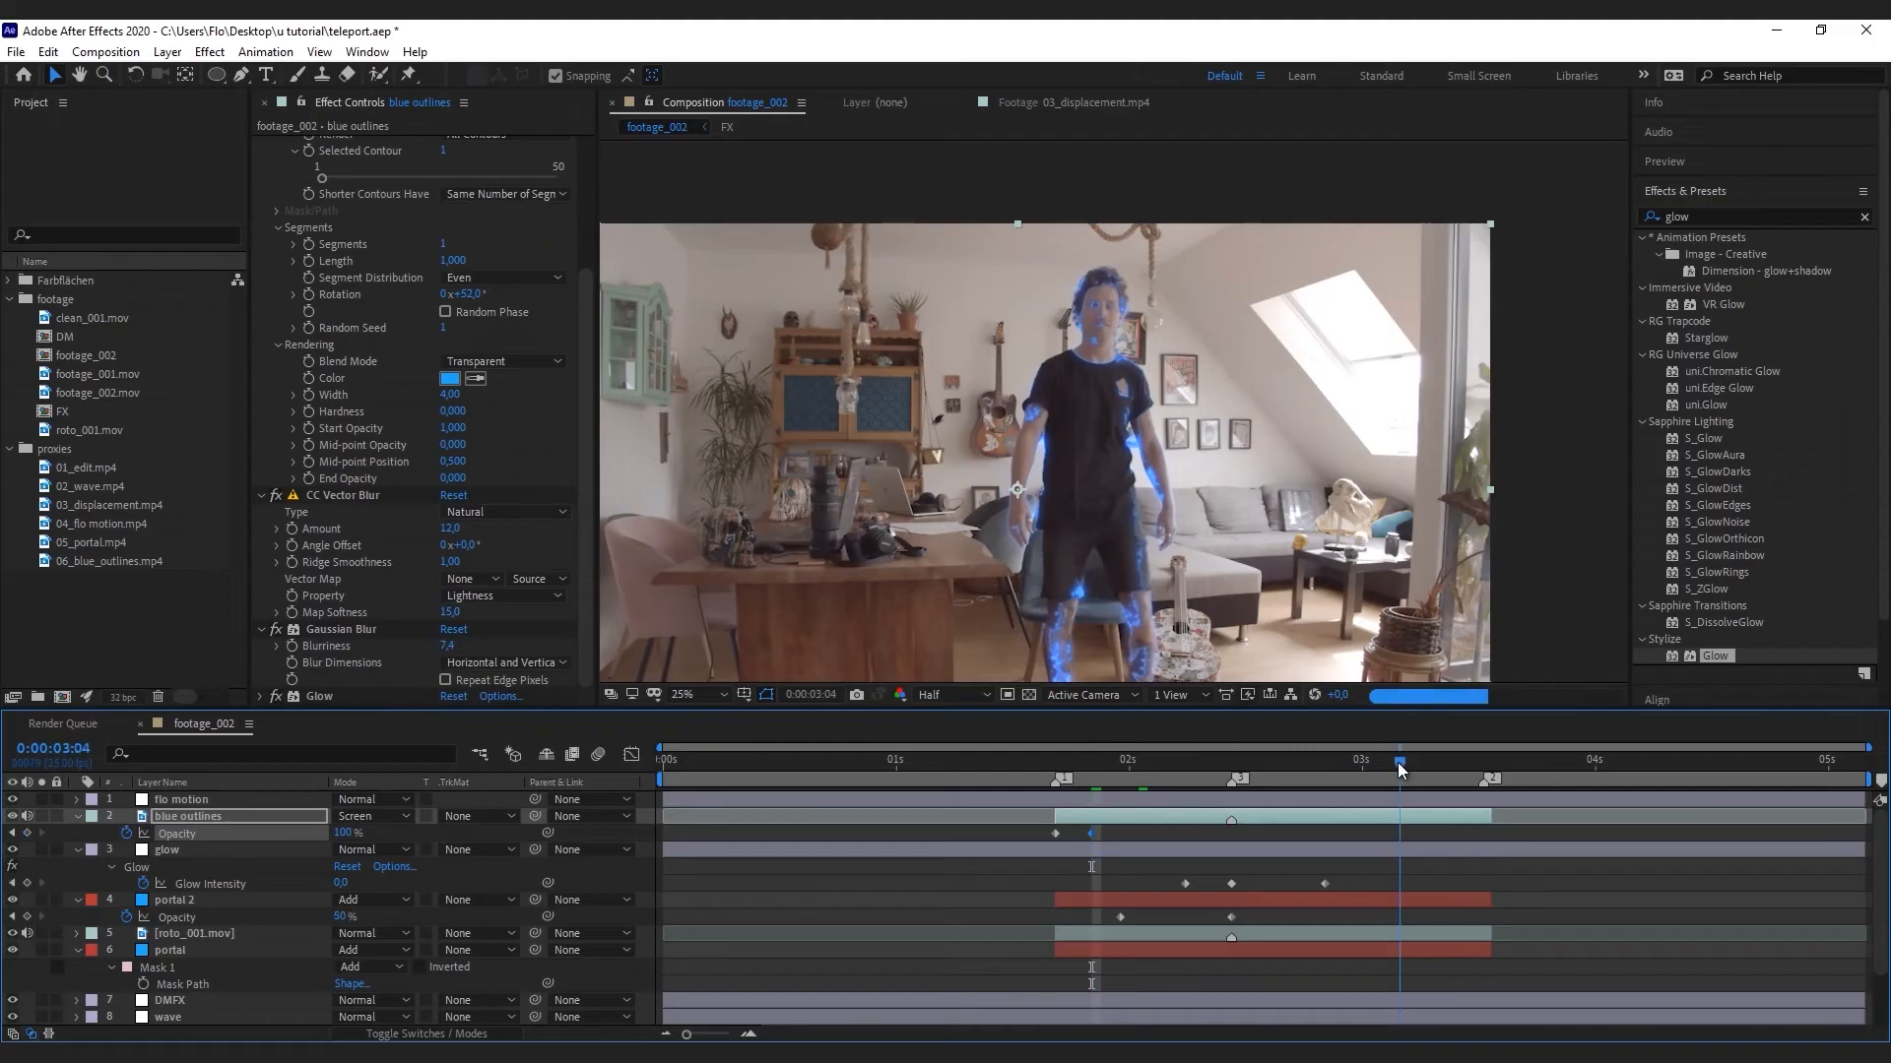
click(26, 833)
key(o)
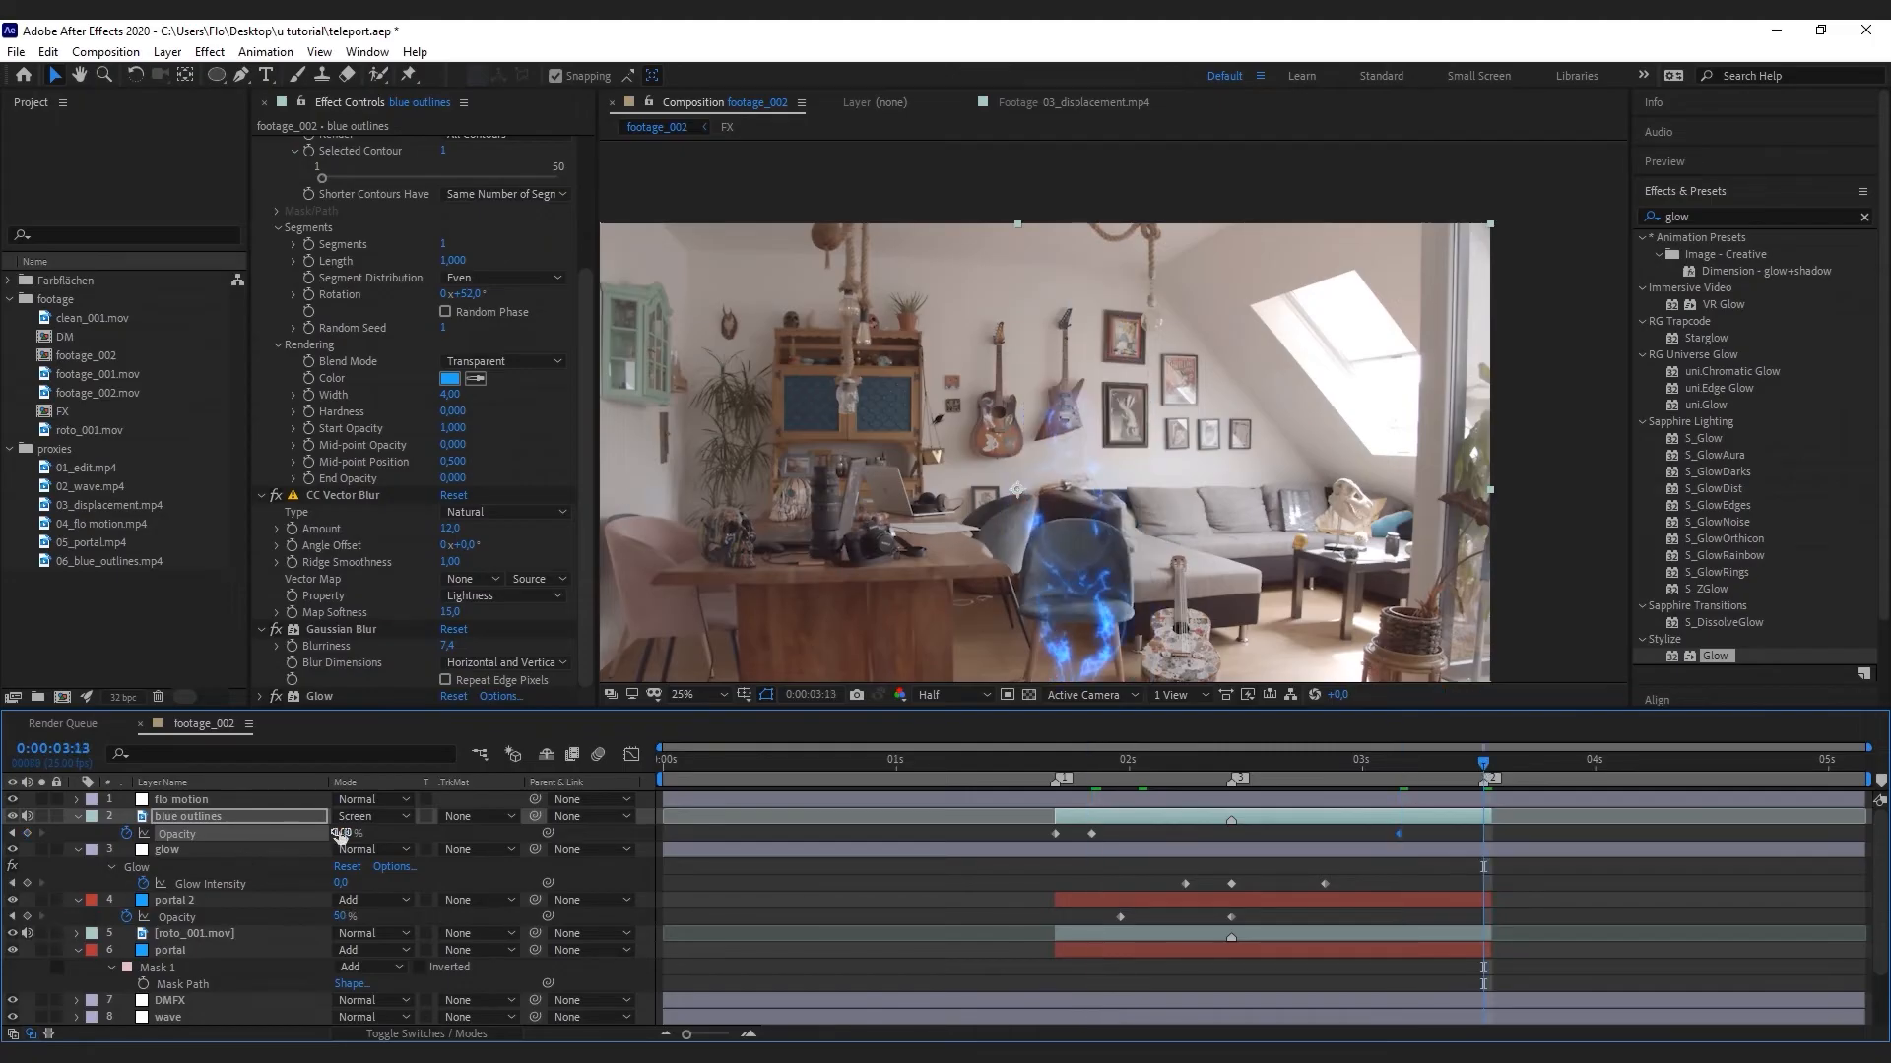
drag(341, 833, 51, 848)
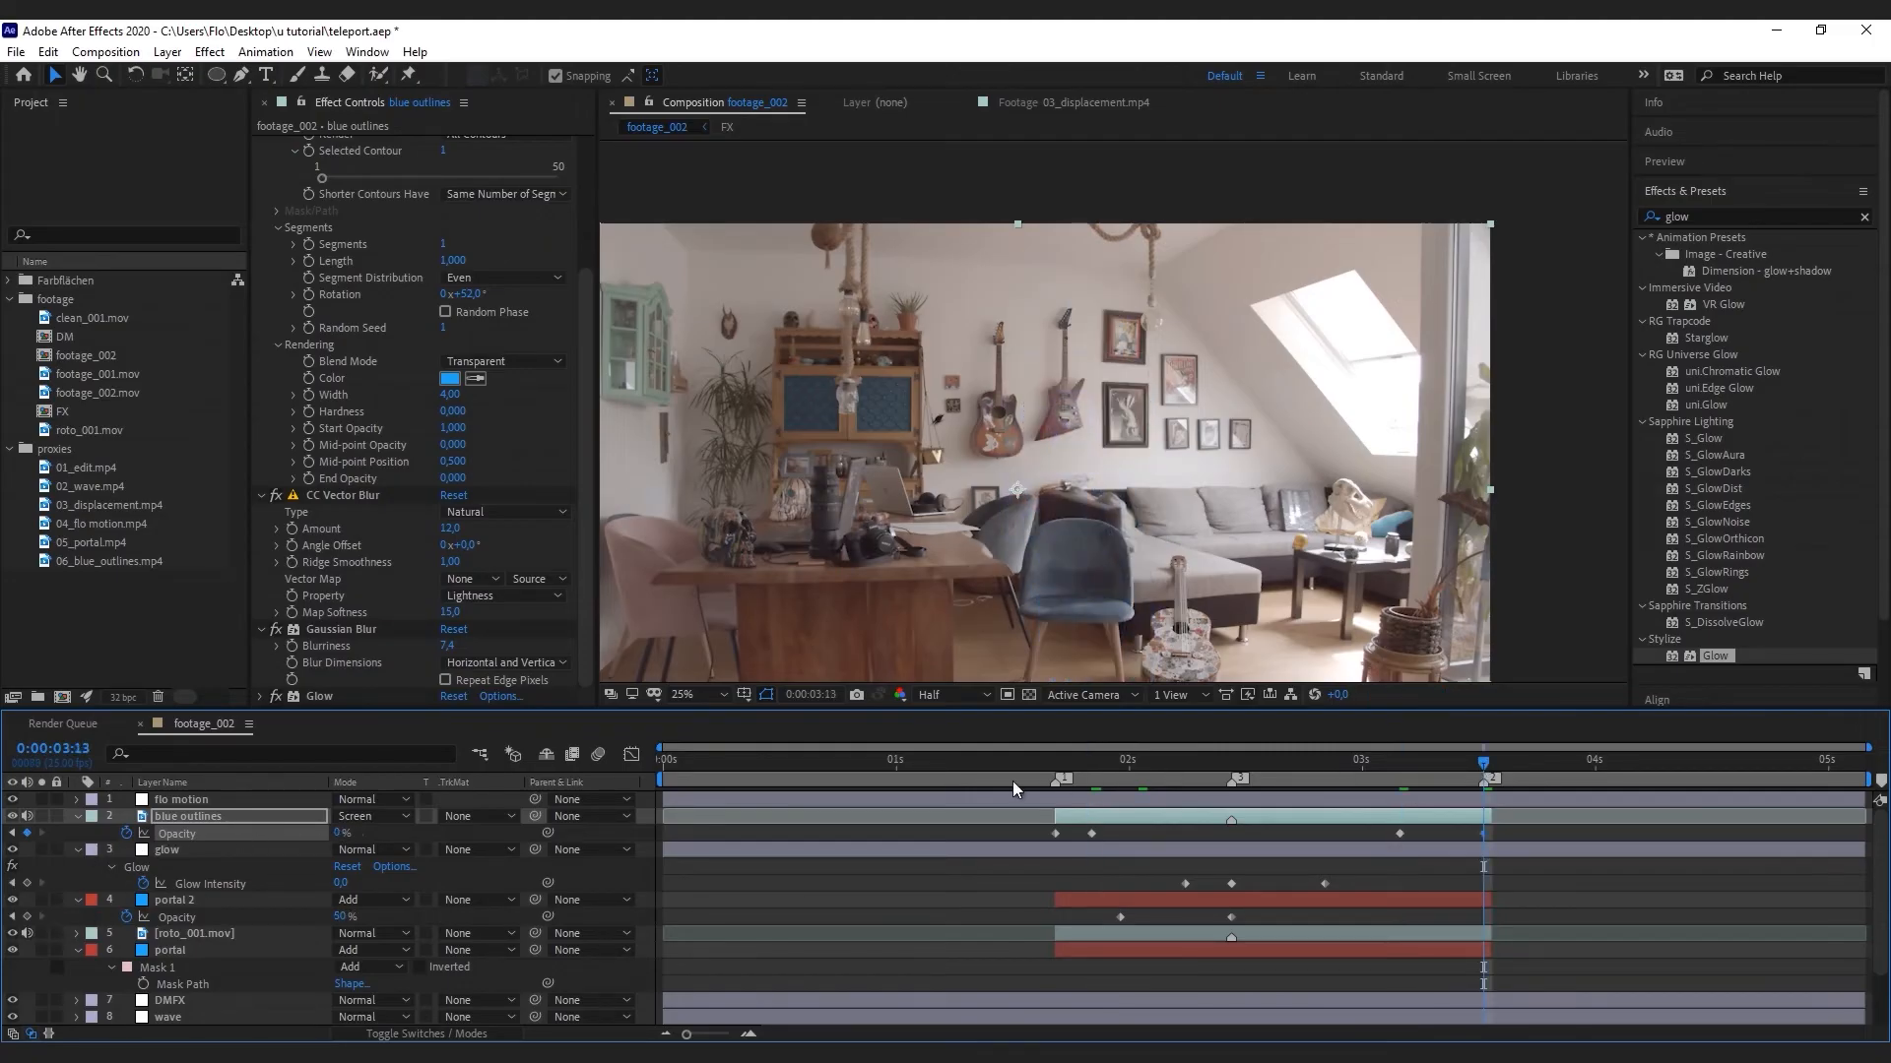
Preview from the start, then delay both fade-in Opacity keyframes of blue outlines so the 100% keyframe sits at 0:00:02:02
click(663, 761)
key(space)
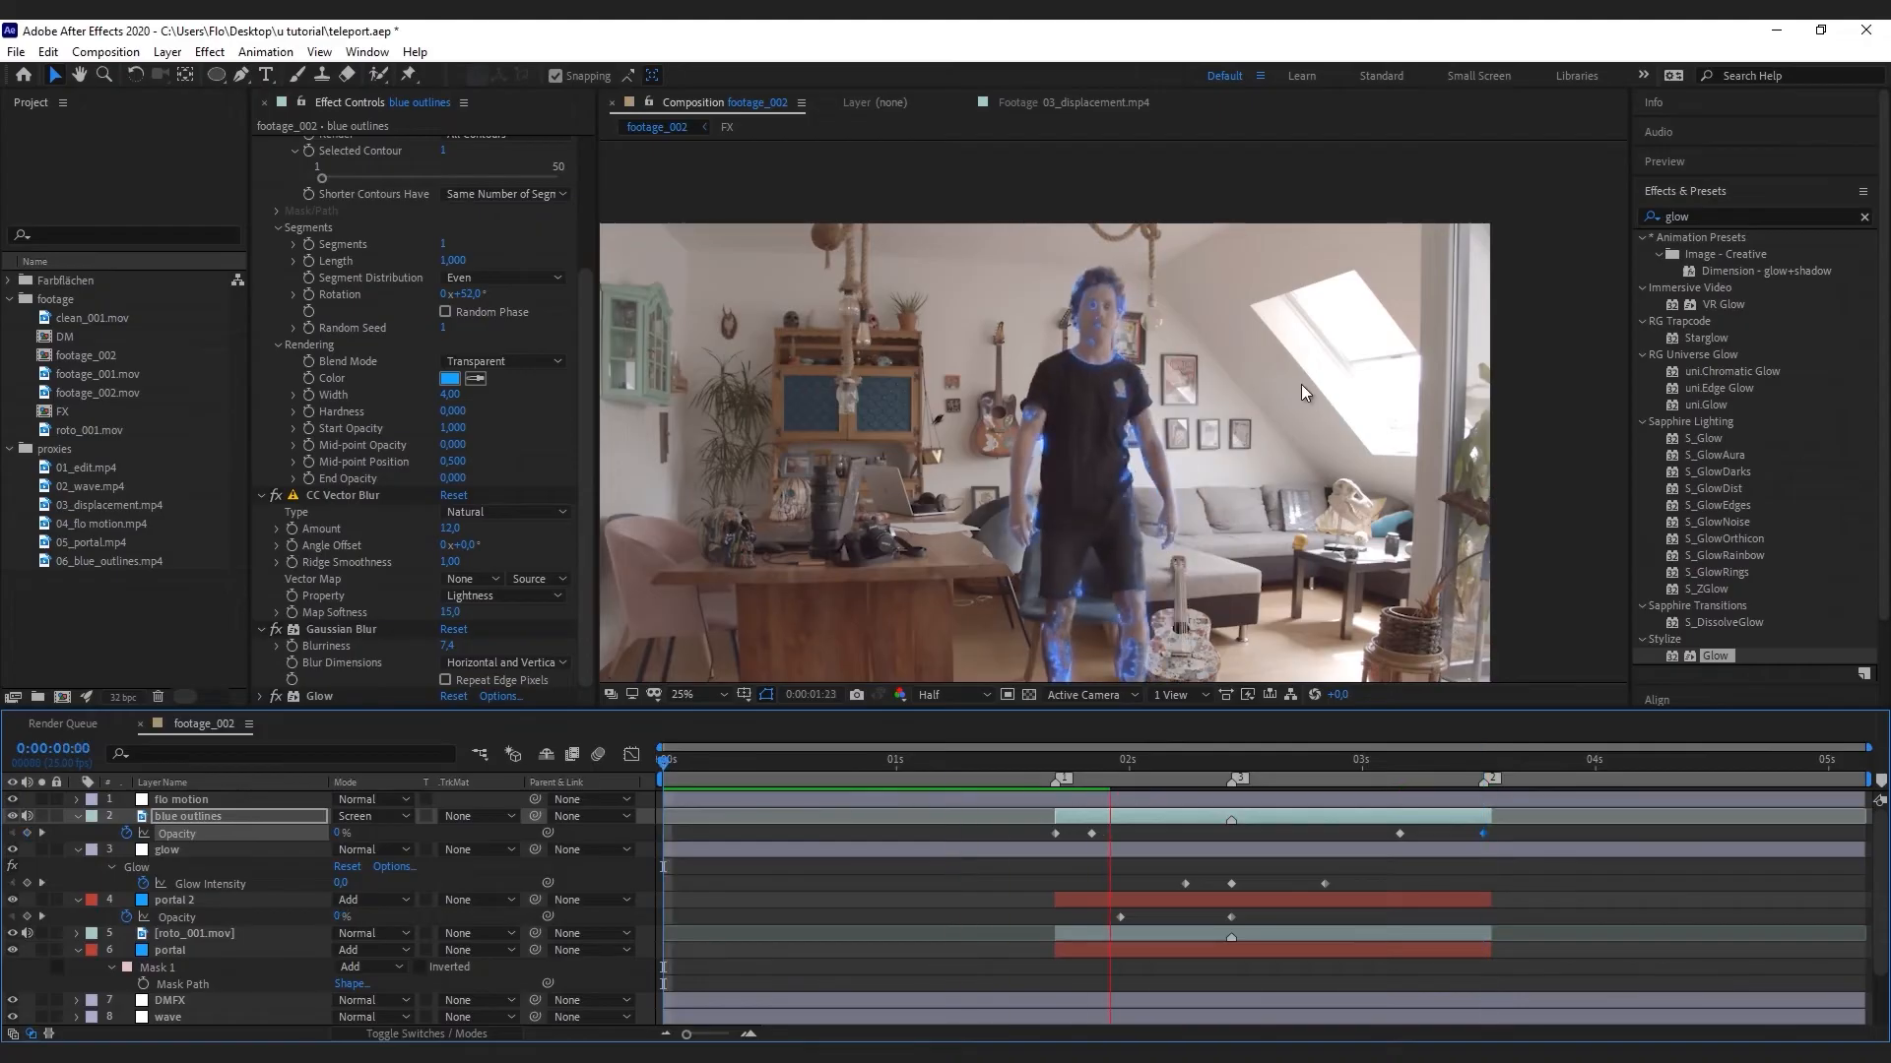
click(1140, 764)
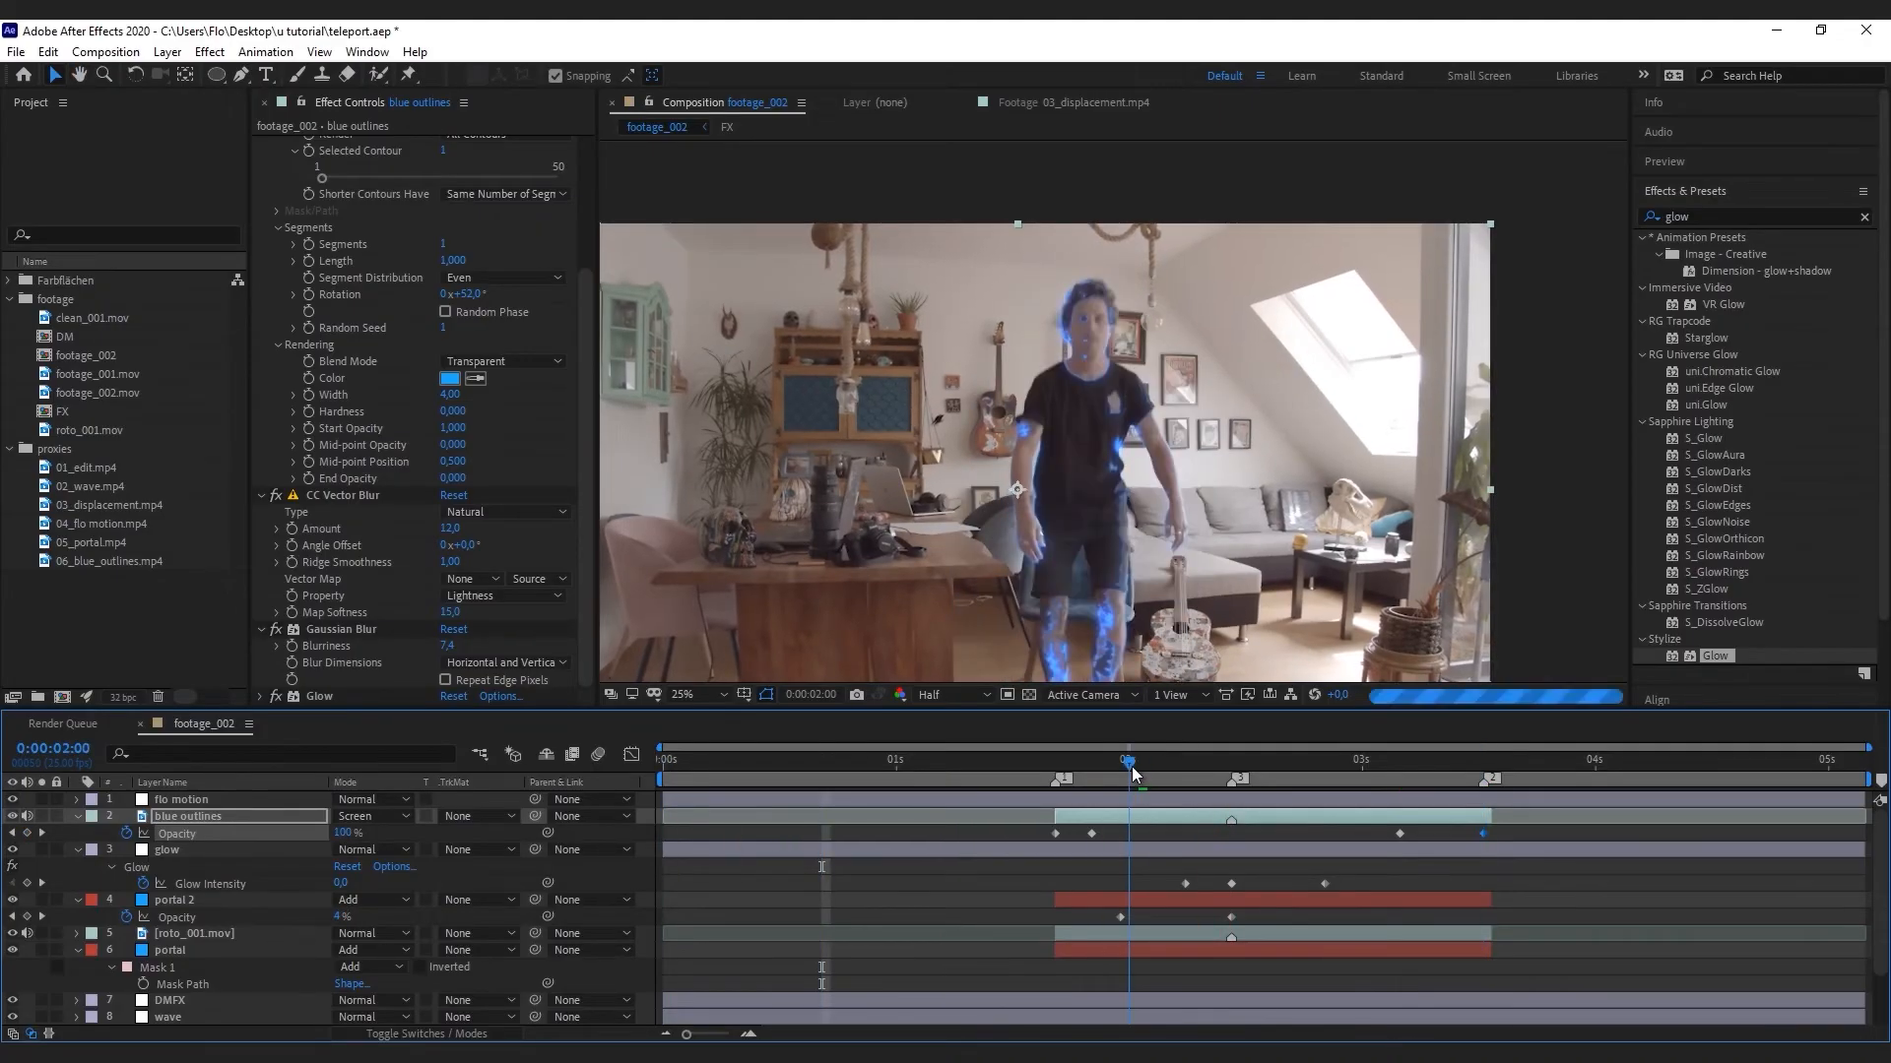
drag(1142, 775, 1147, 833)
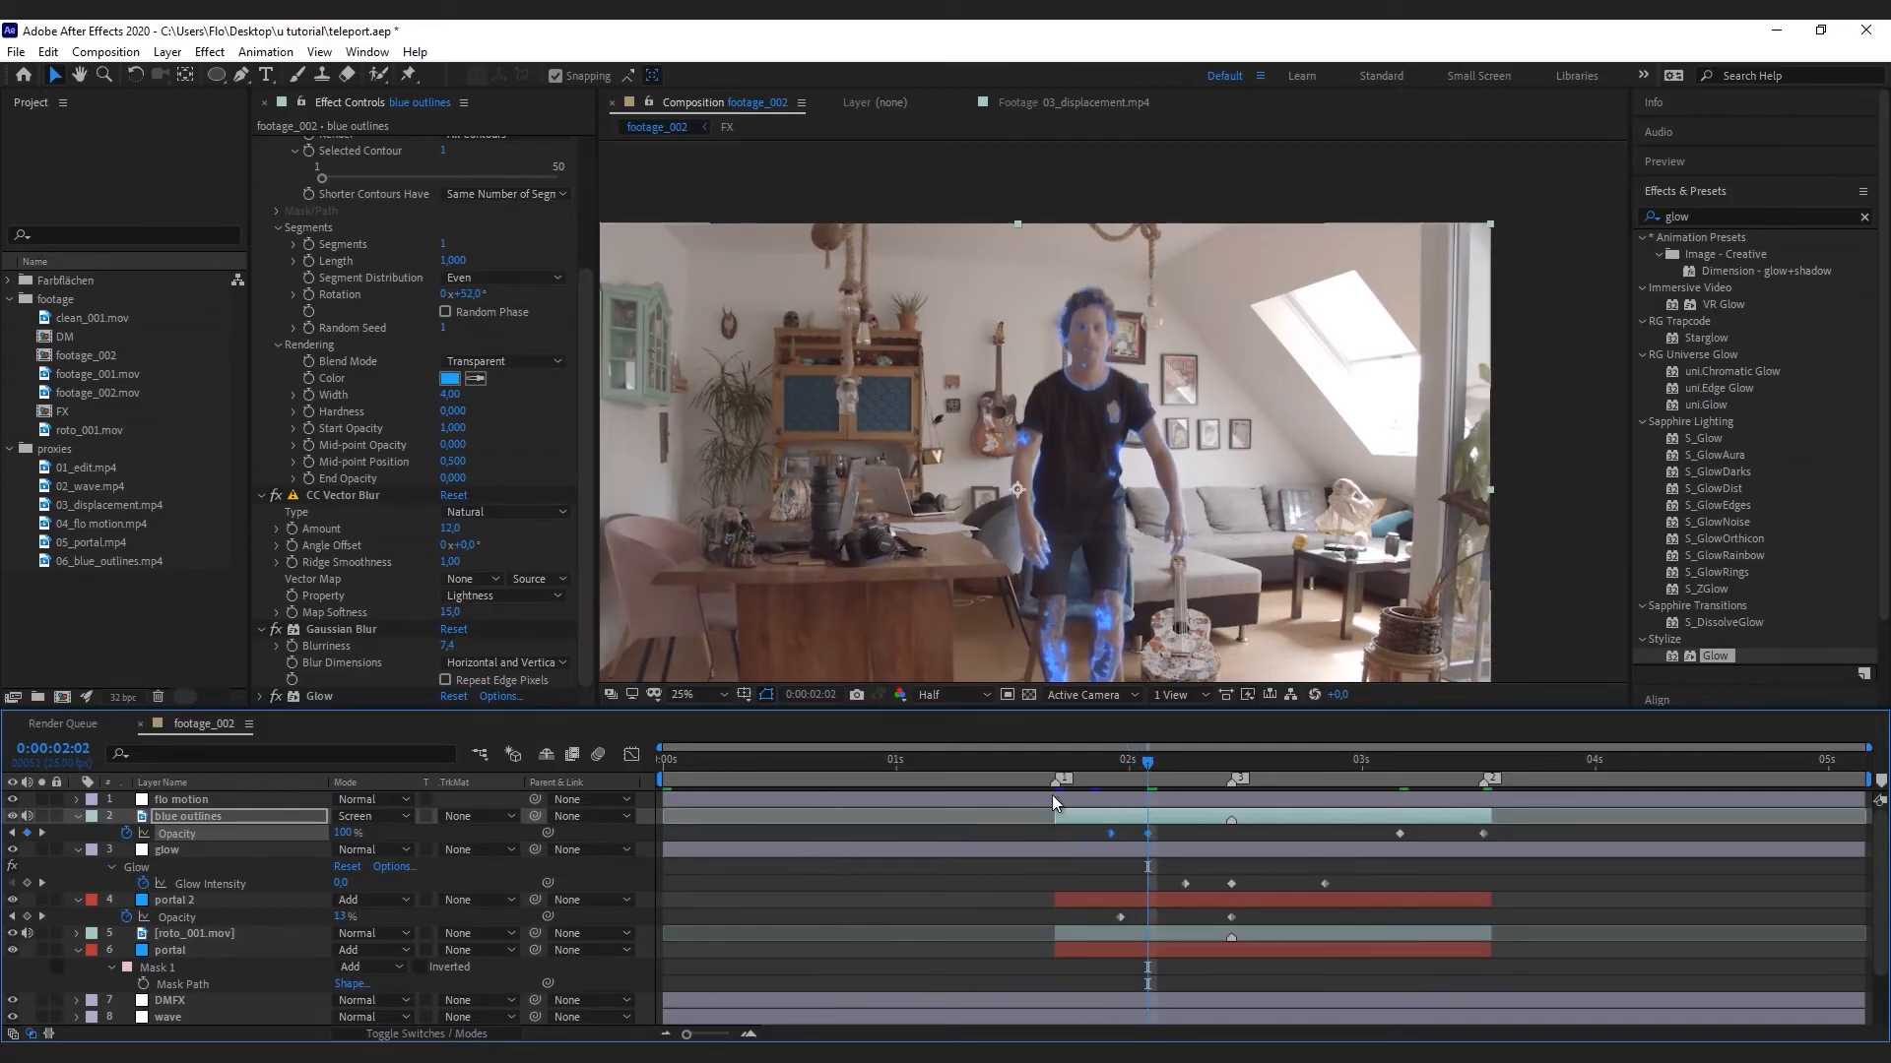
Play the effect from the start, then move both fade-out Opacity keyframes of blue outlines earlier, to either side of 0:00:03:05
click(991, 776)
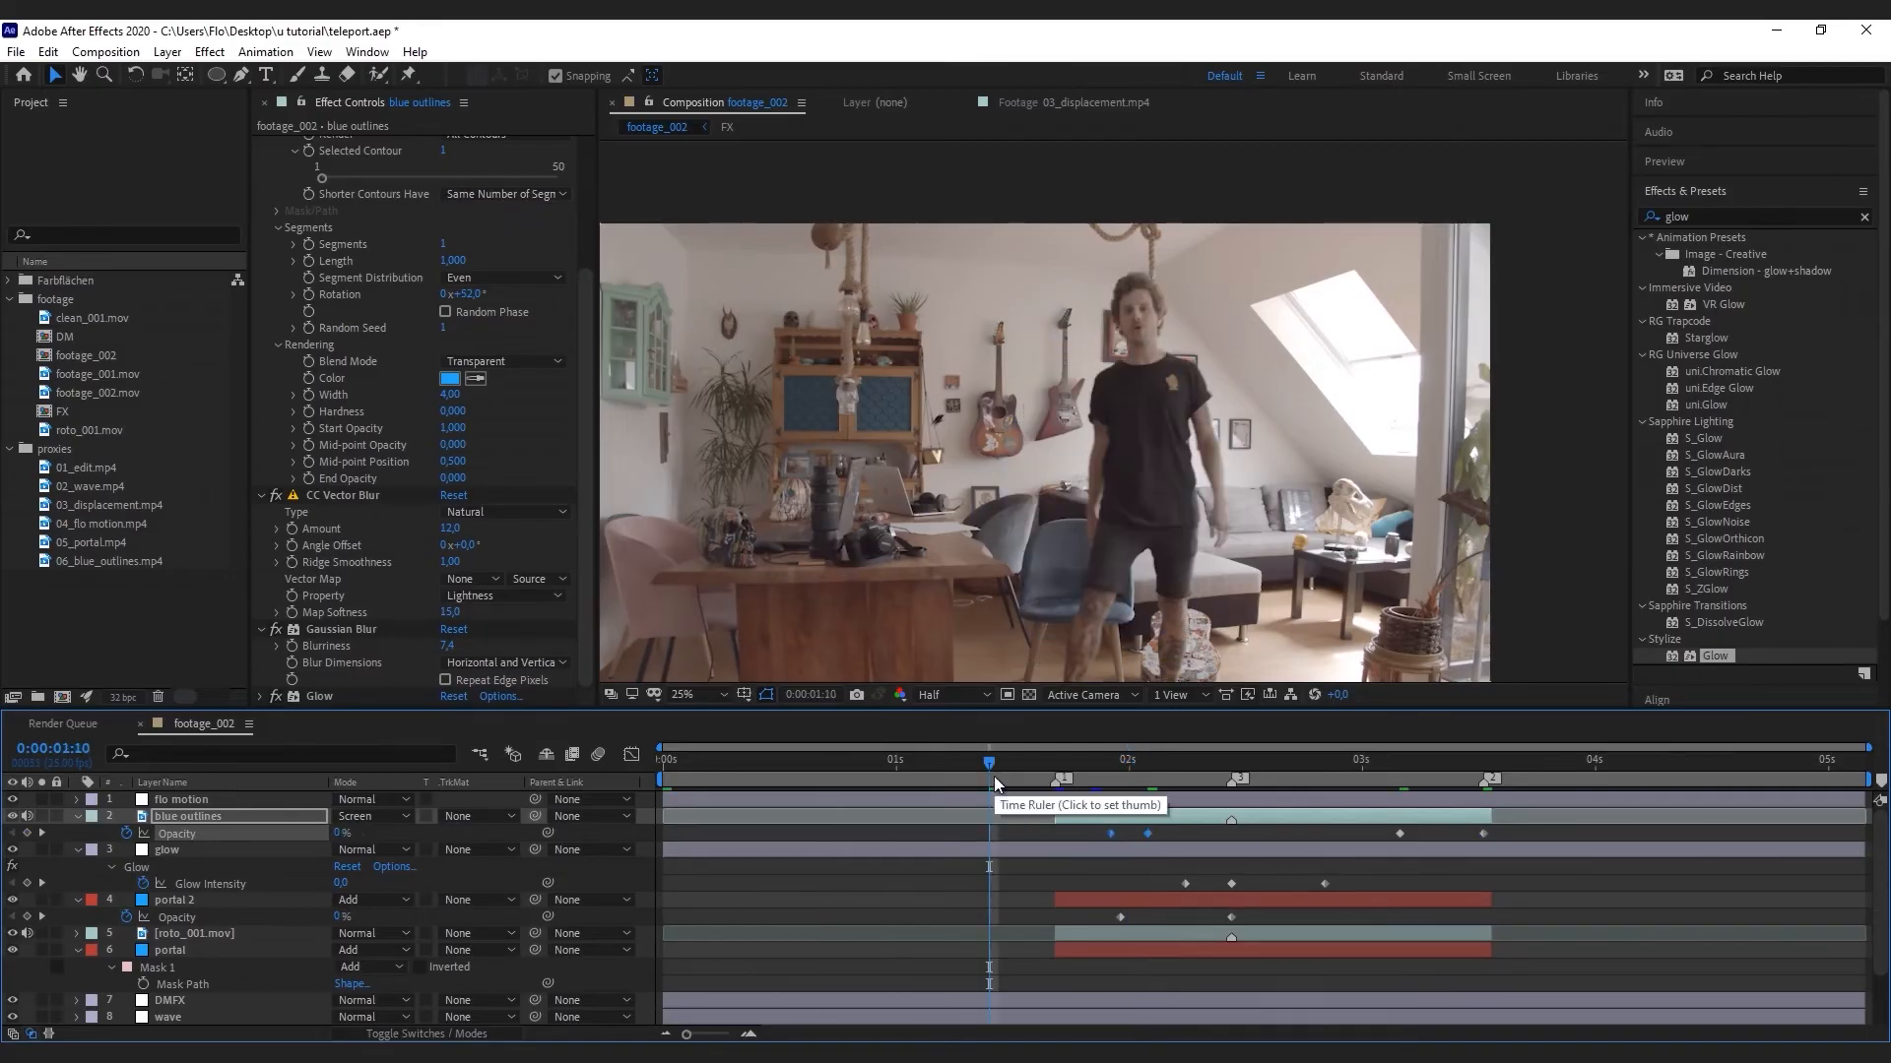
click(660, 771)
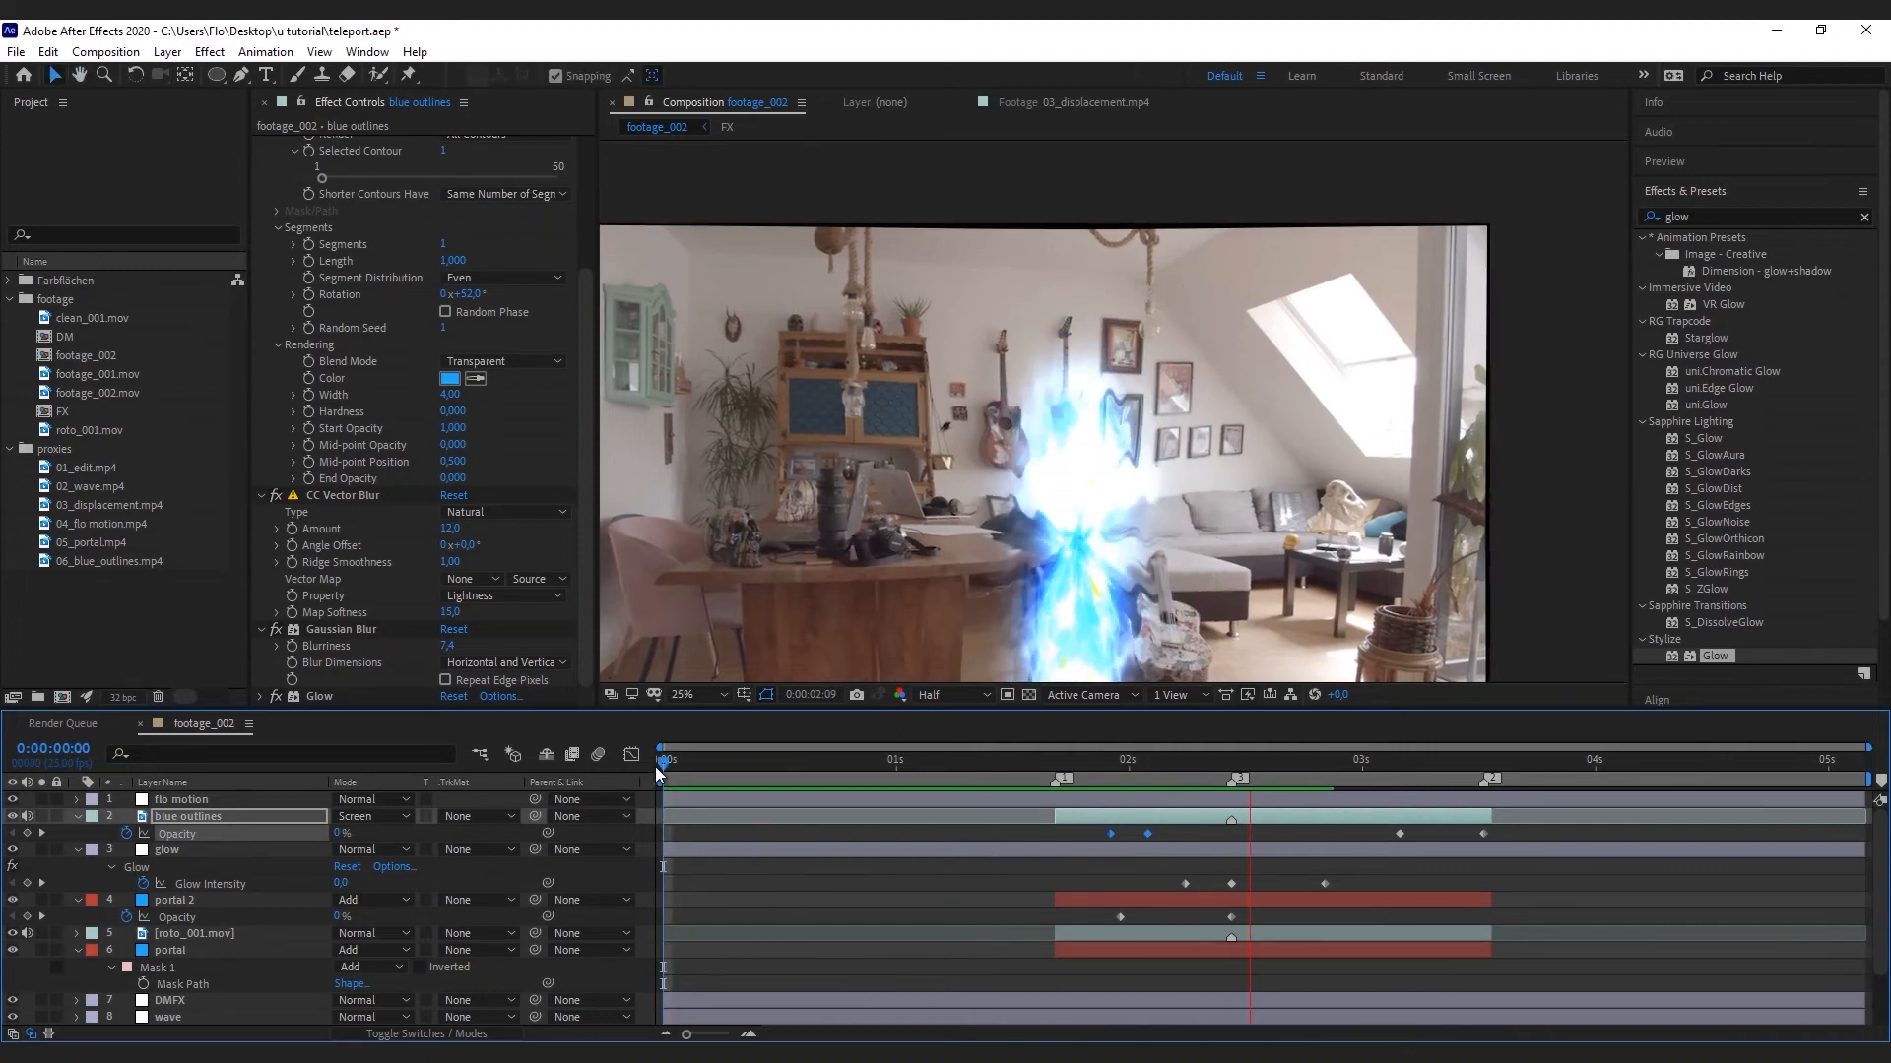
key(space)
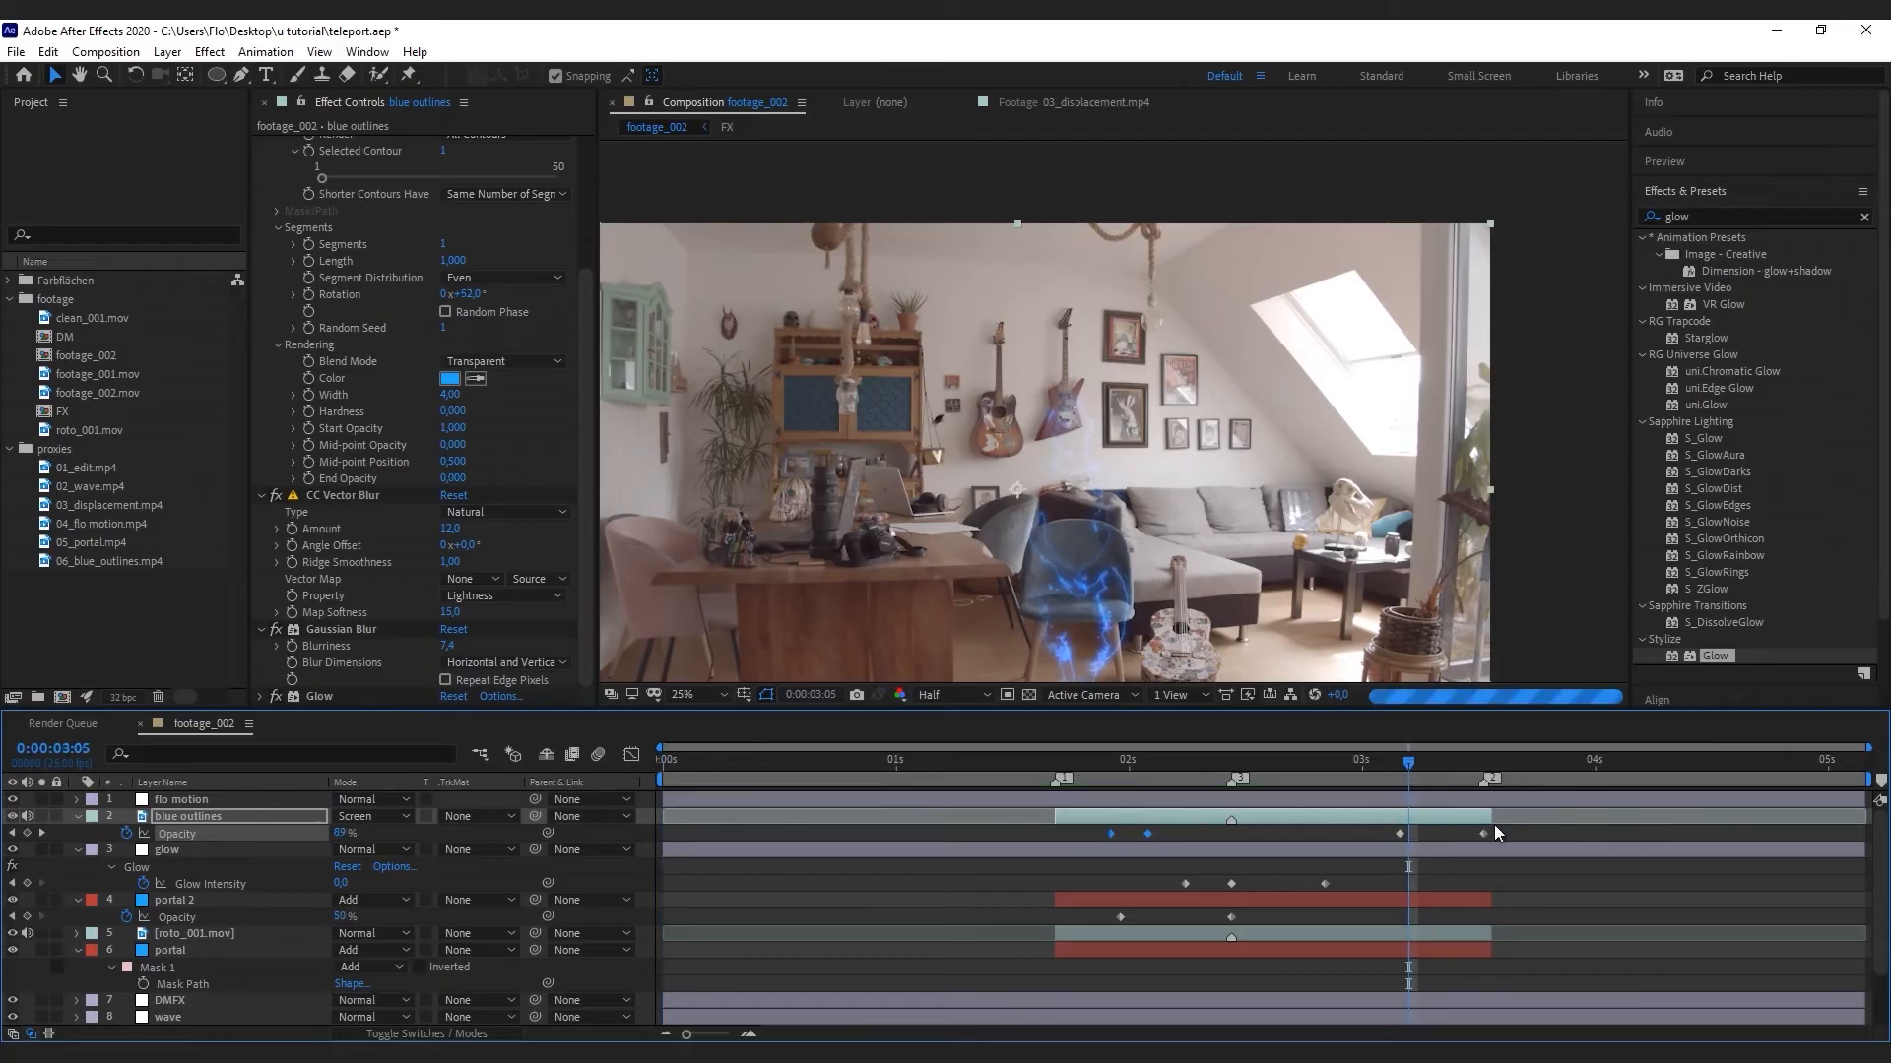
drag(1399, 834, 1370, 834)
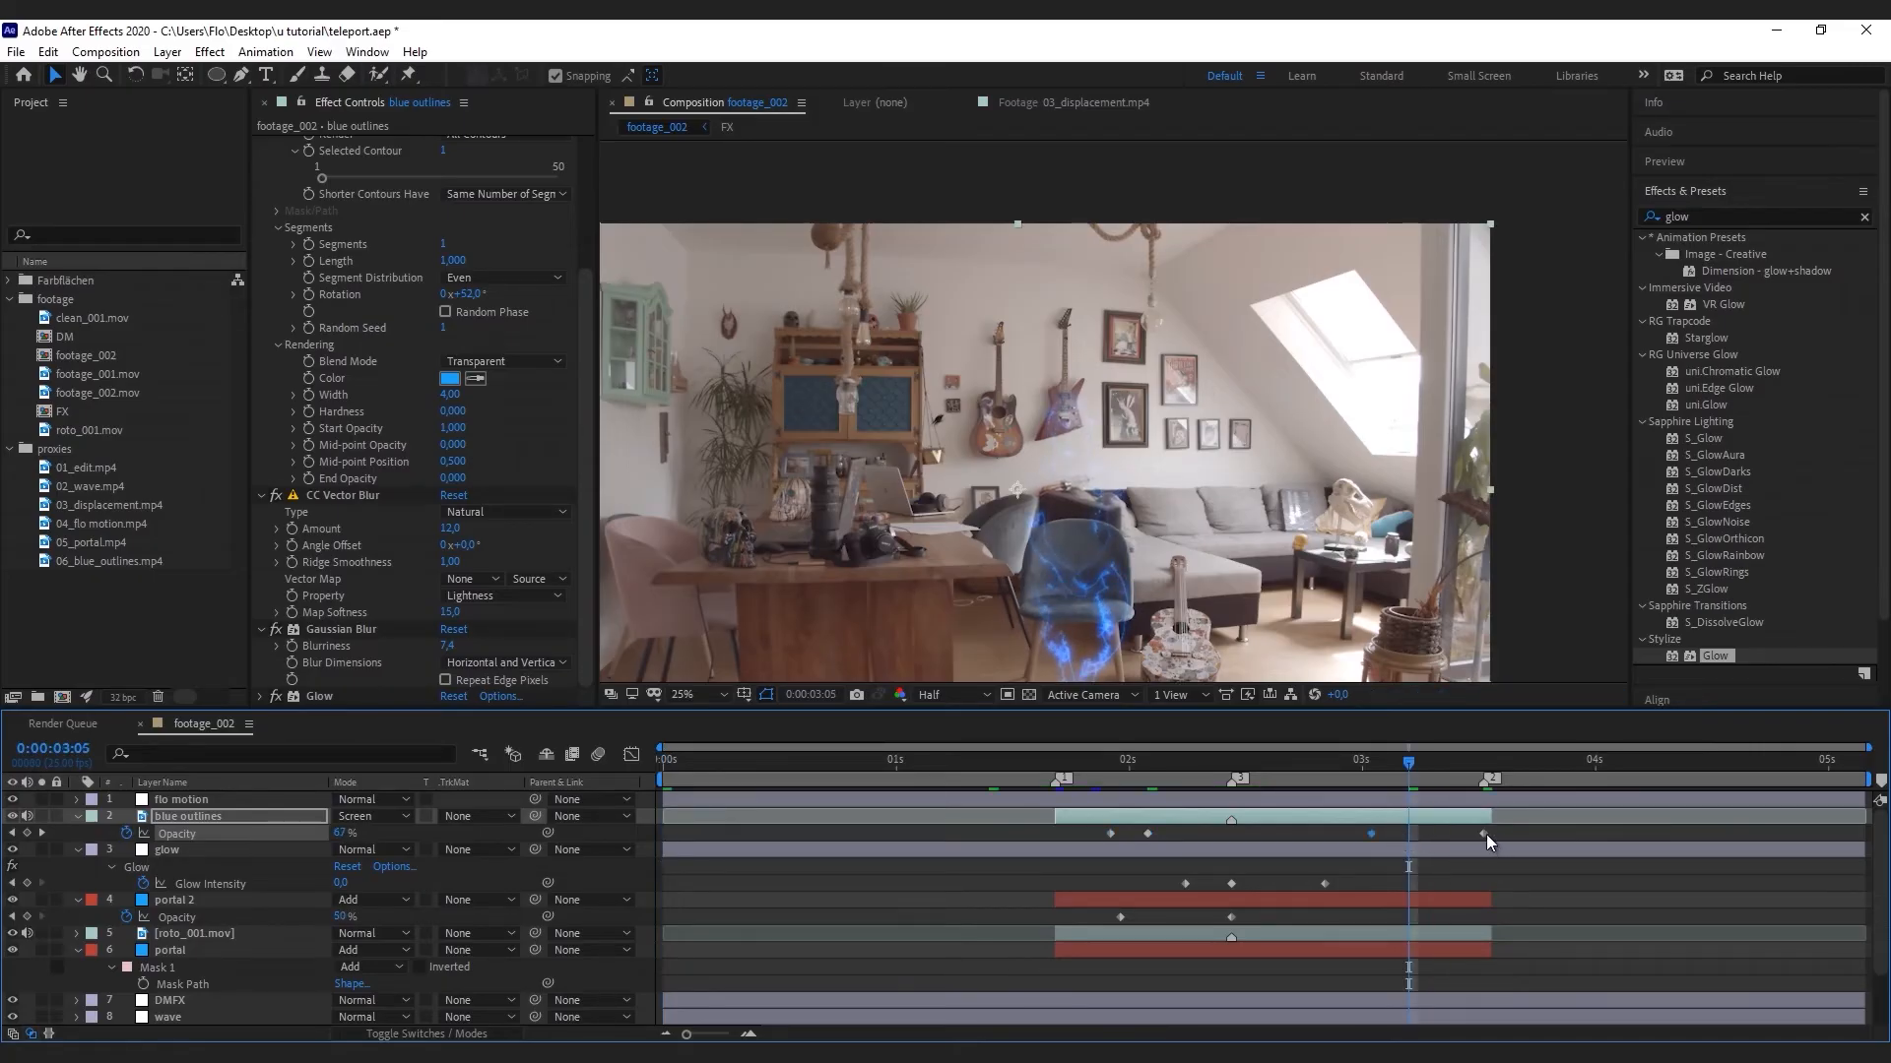
drag(1486, 835, 1432, 837)
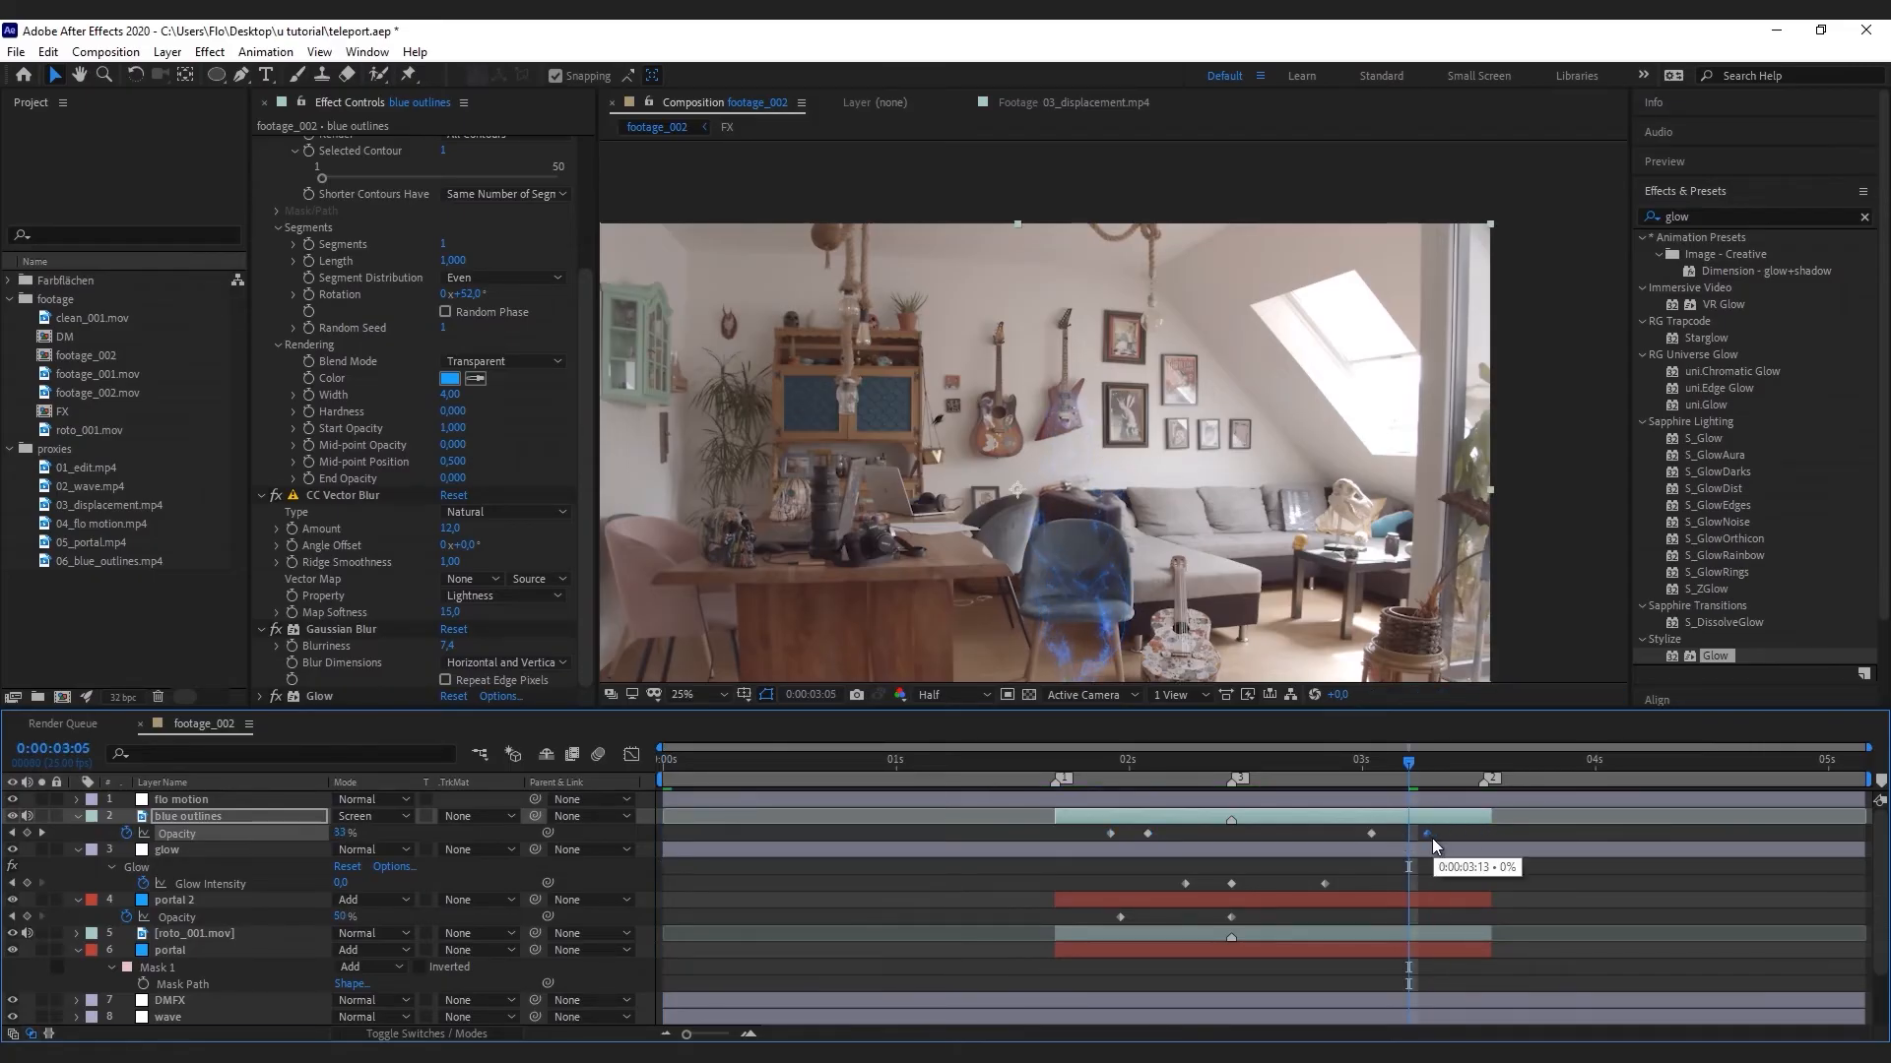
Keyframe the CC Vector Blur Amount of blue outlines from 12 at 0:00:03:01 to 257 at 0:00:03:07
click(1371, 768)
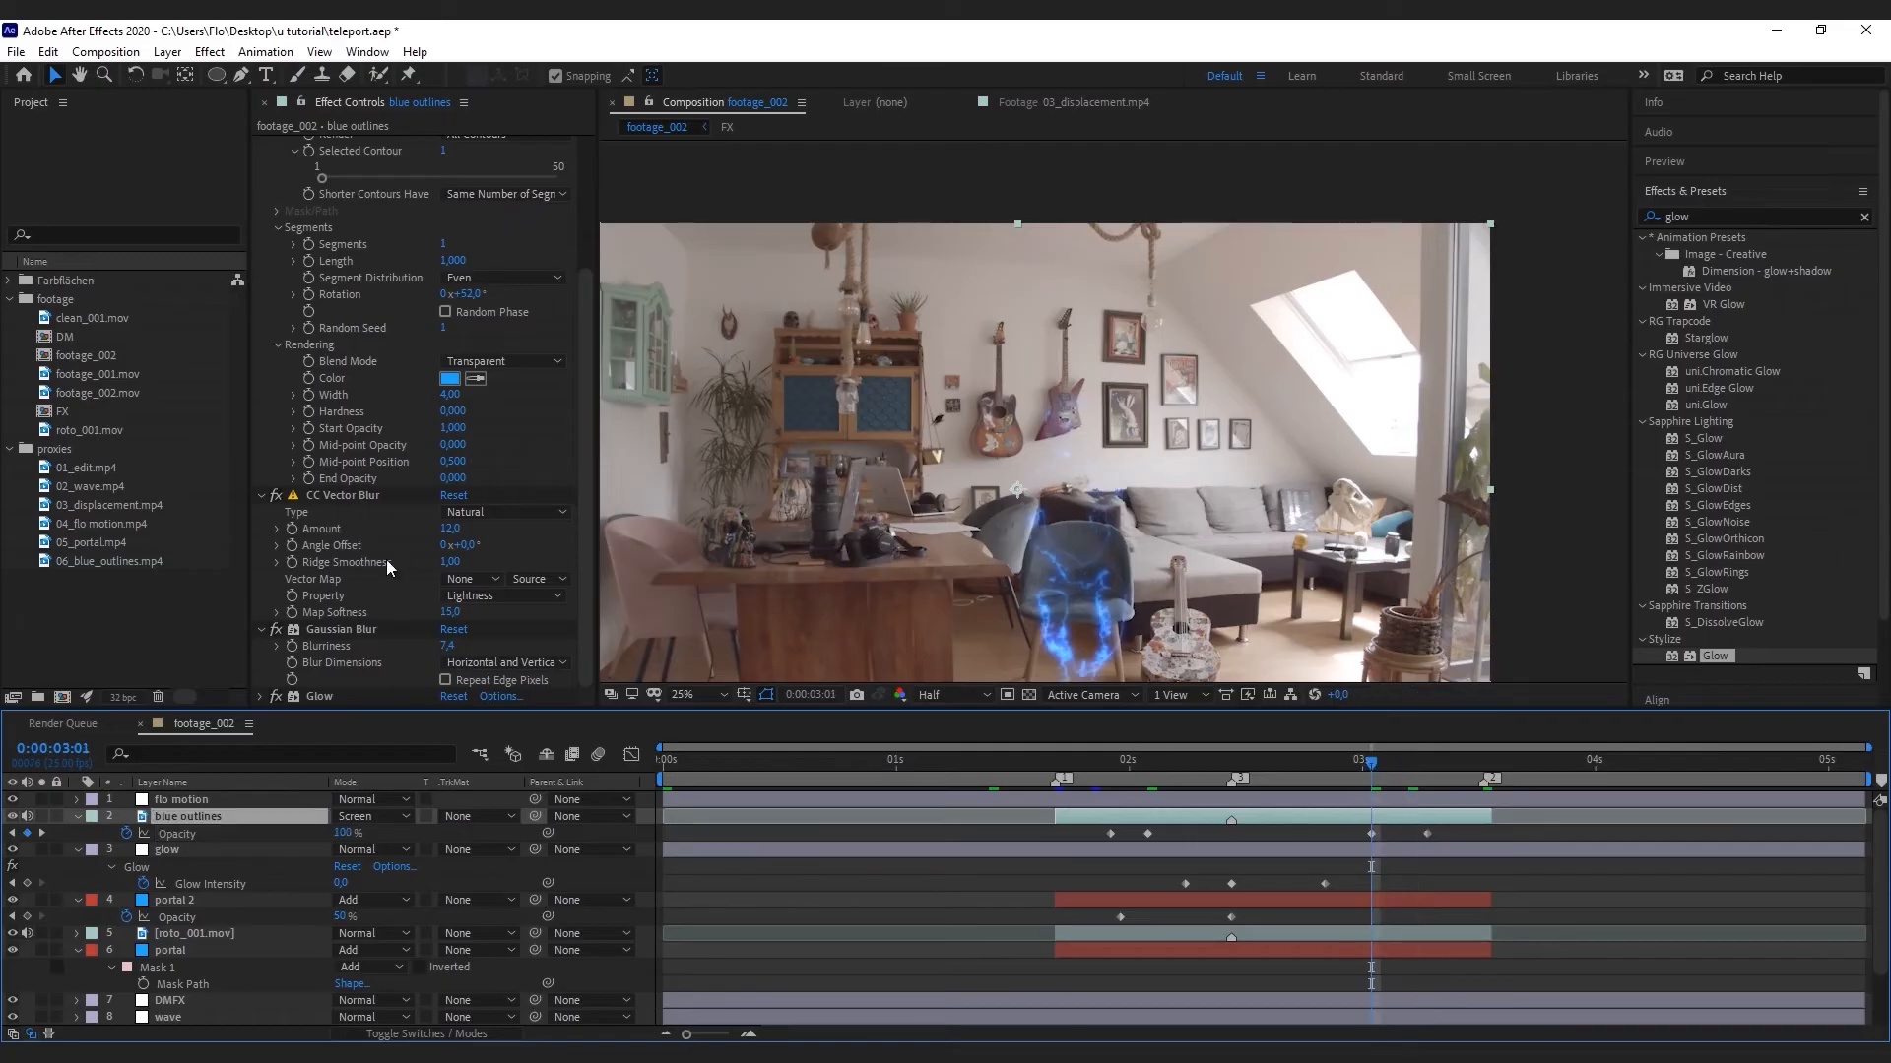
click(293, 534)
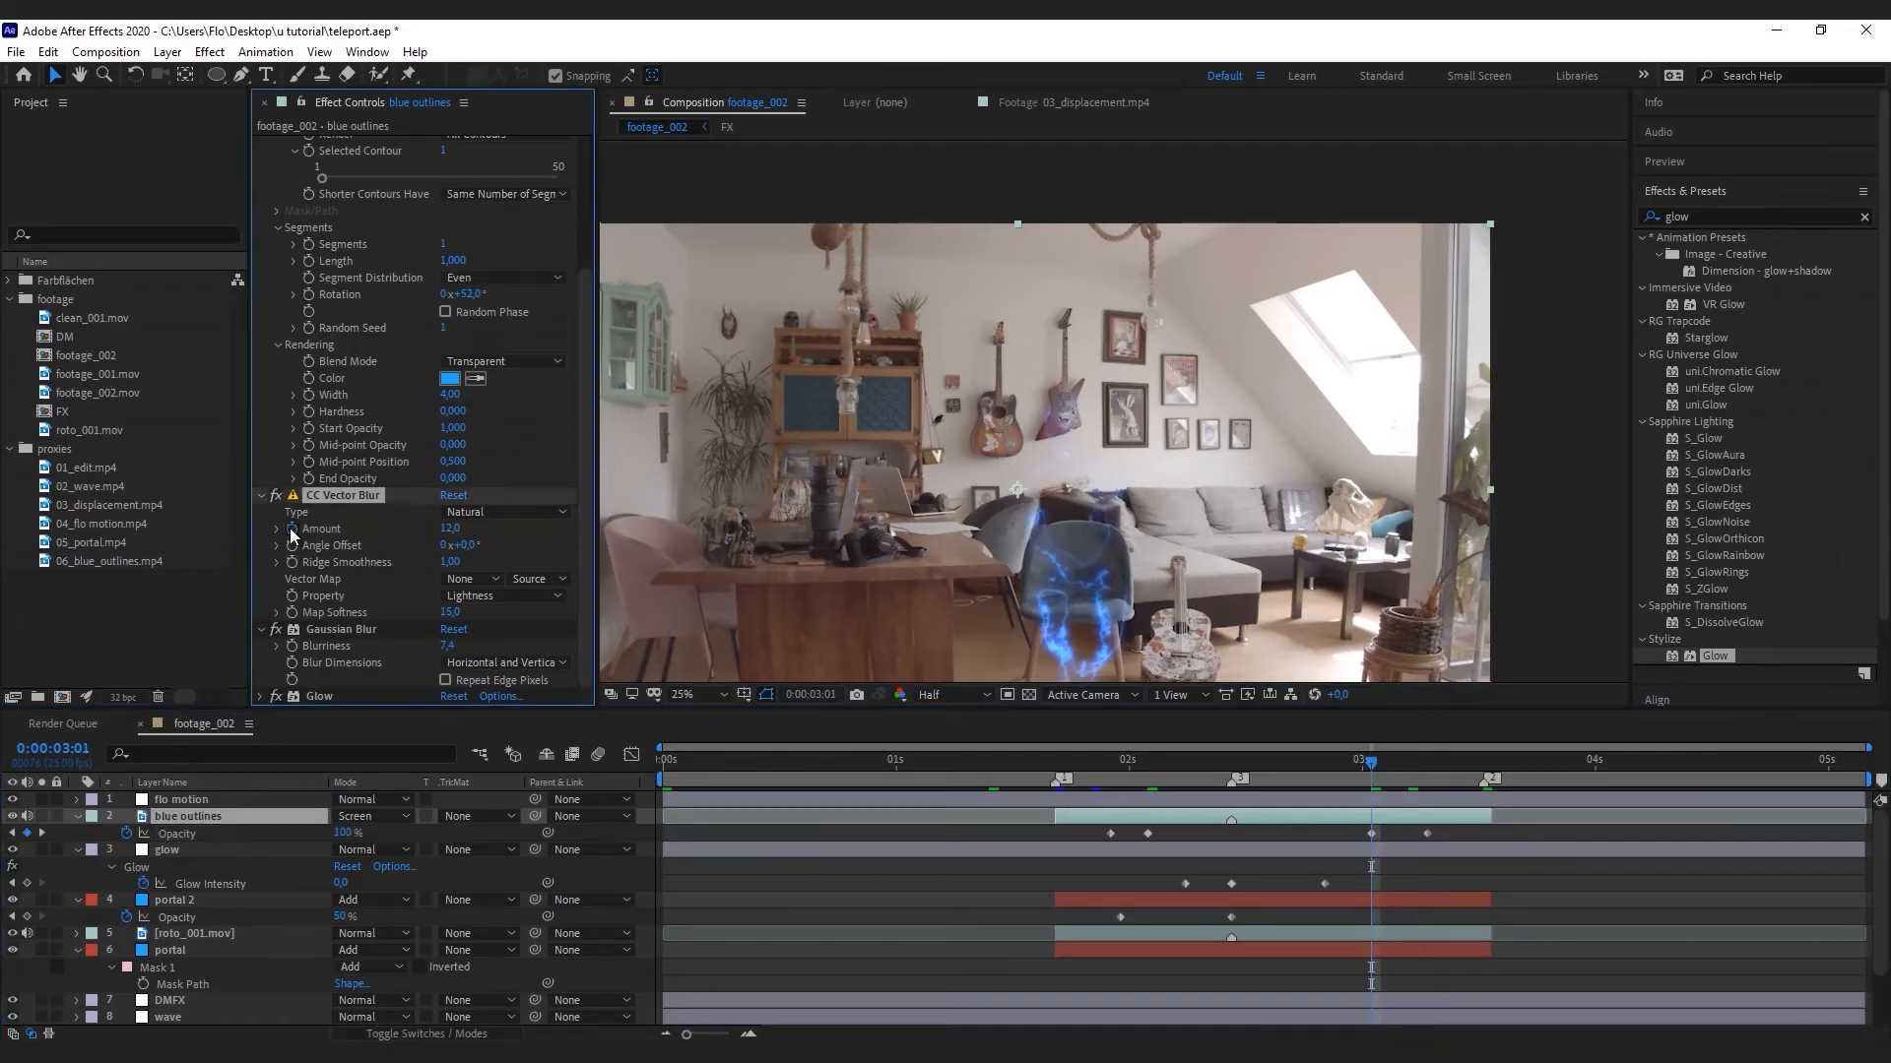
click(1434, 759)
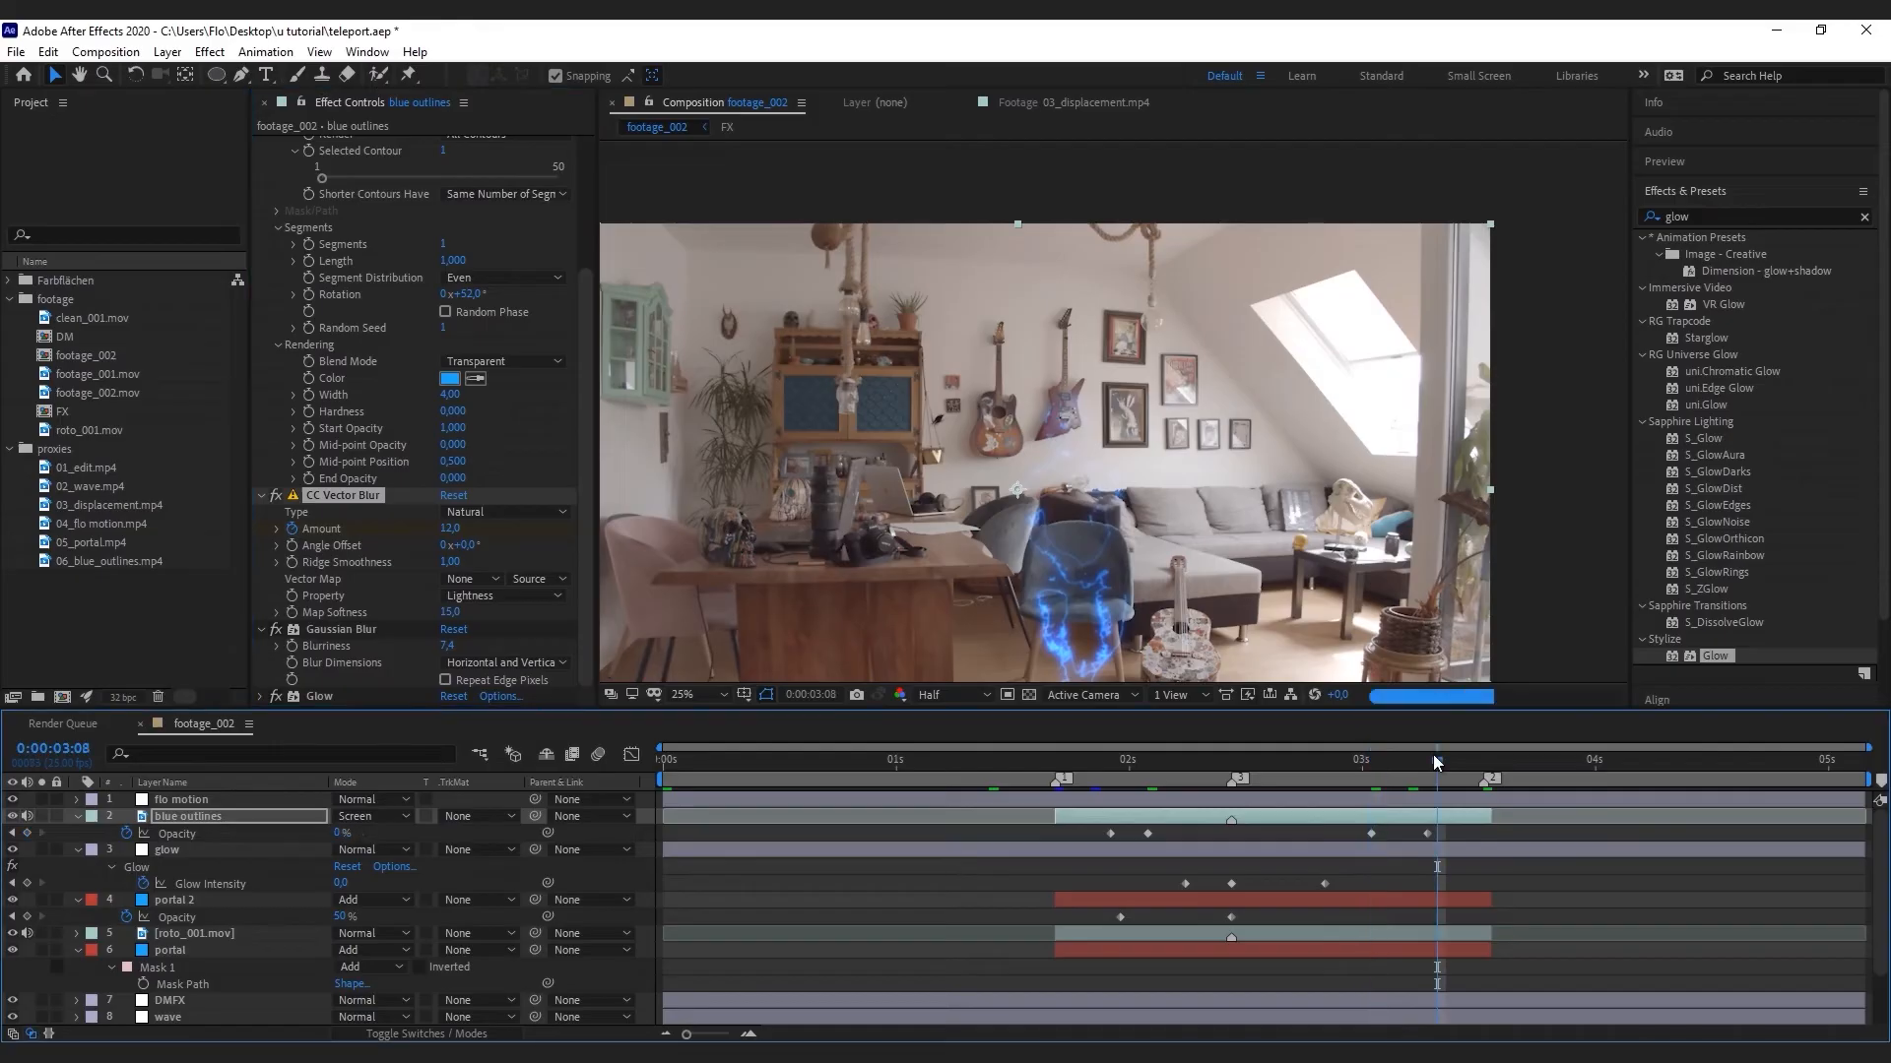
drag(1434, 760, 1428, 760)
drag(450, 528, 691, 544)
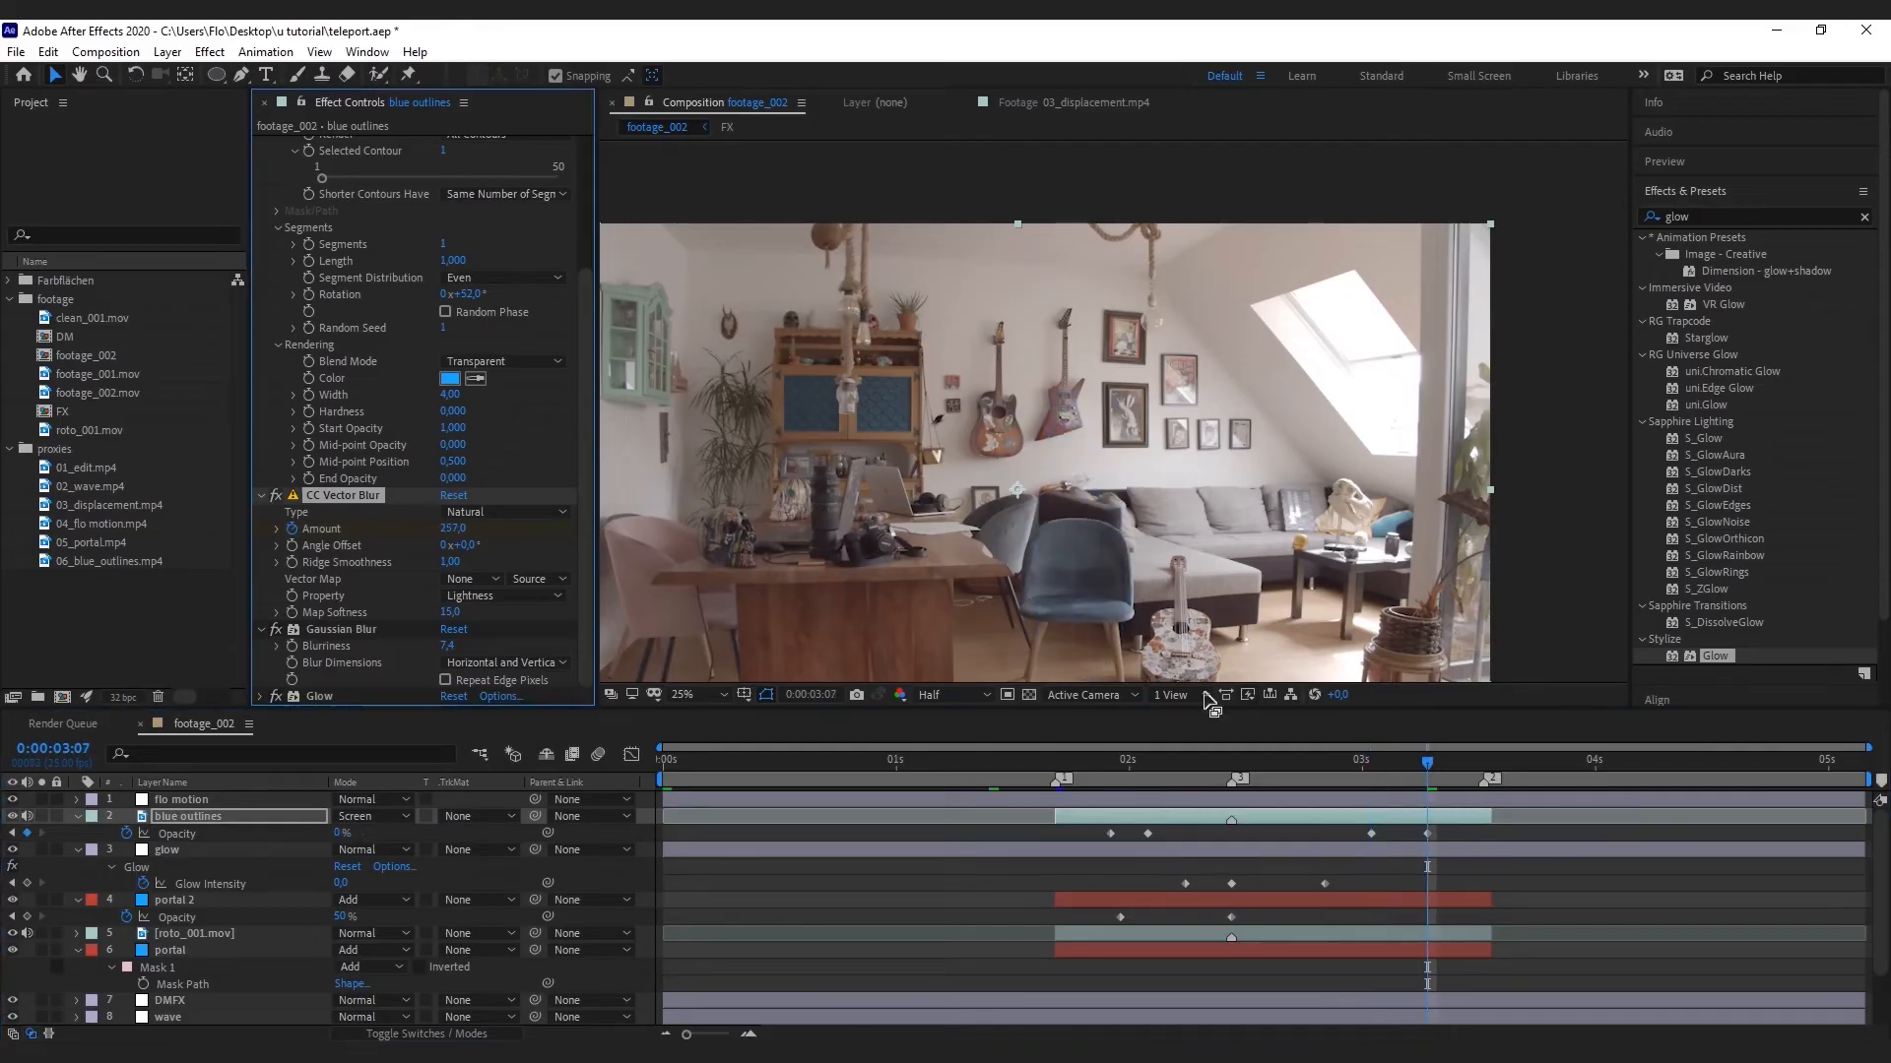
Move the vector blur Amount and fade-out Opacity keyframes of blue outlines earlier, to either side of 0:00:02:21, and preview the result
drag(1378, 765, 1394, 768)
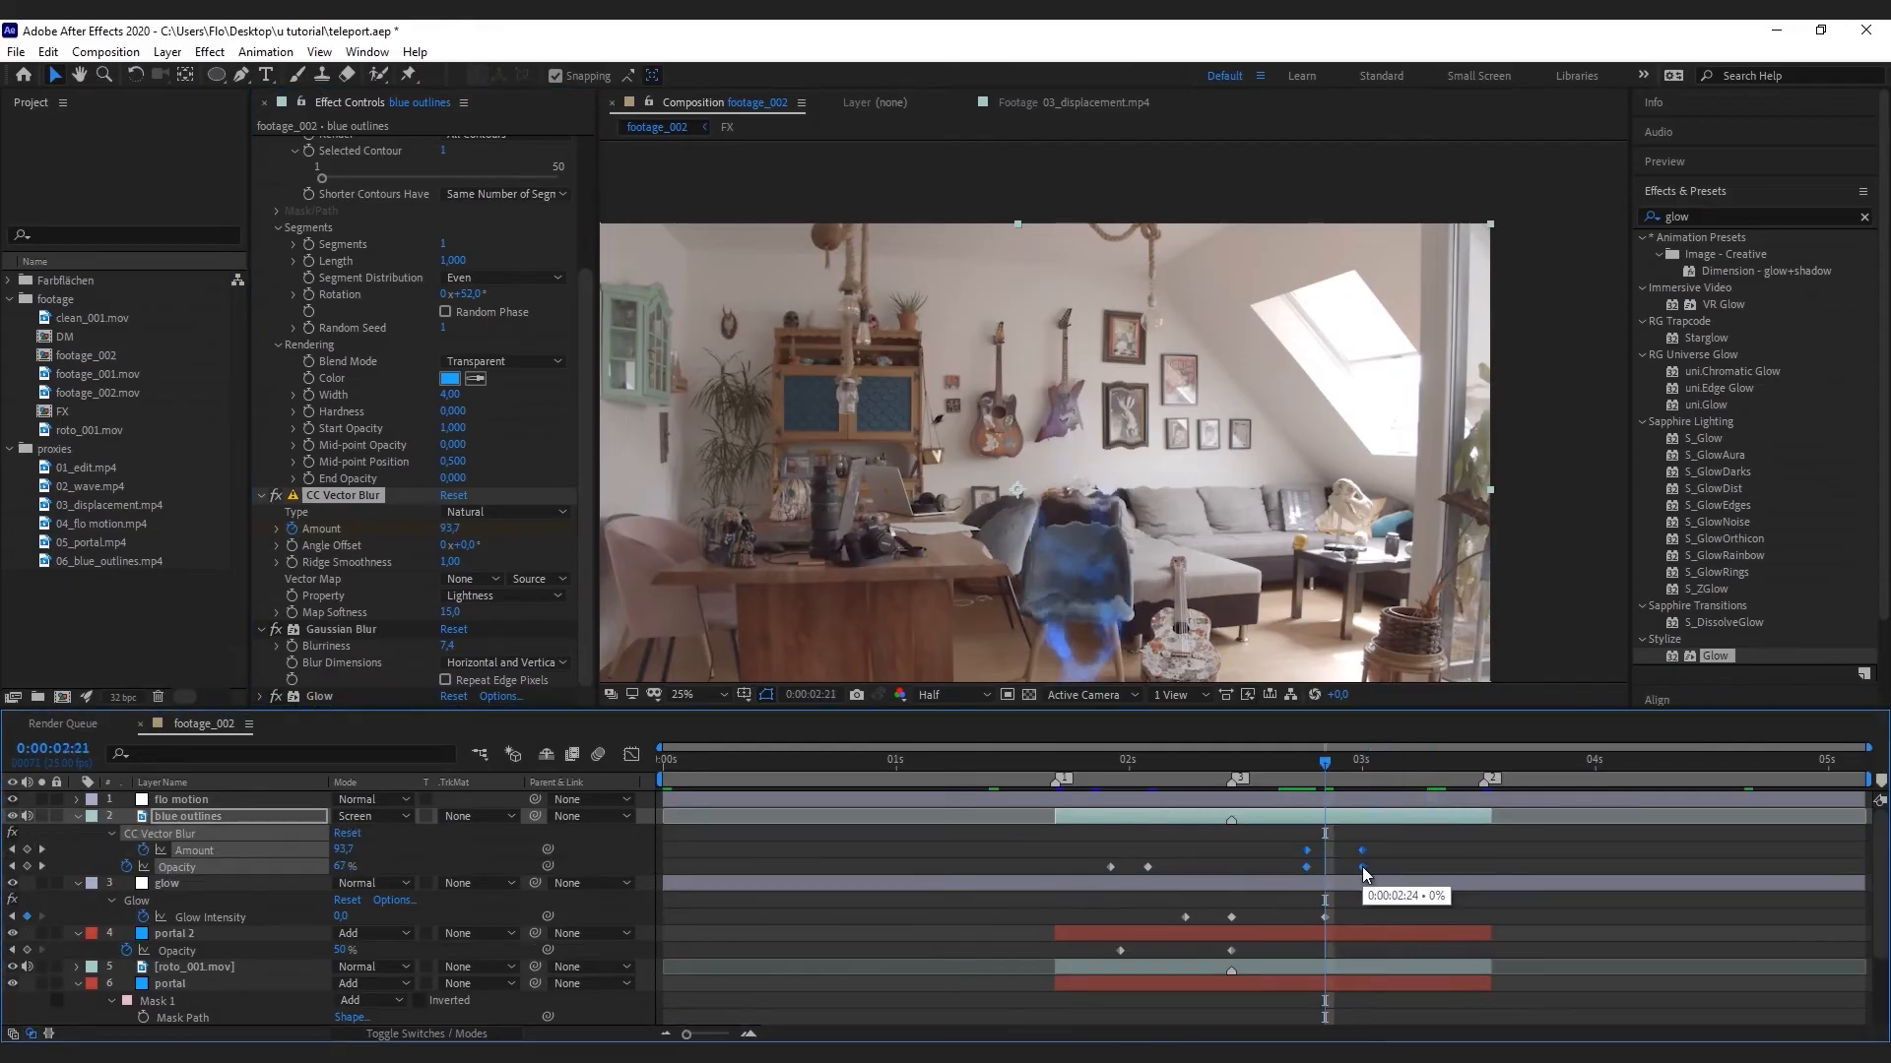
scroll(1066, 543, up, 2)
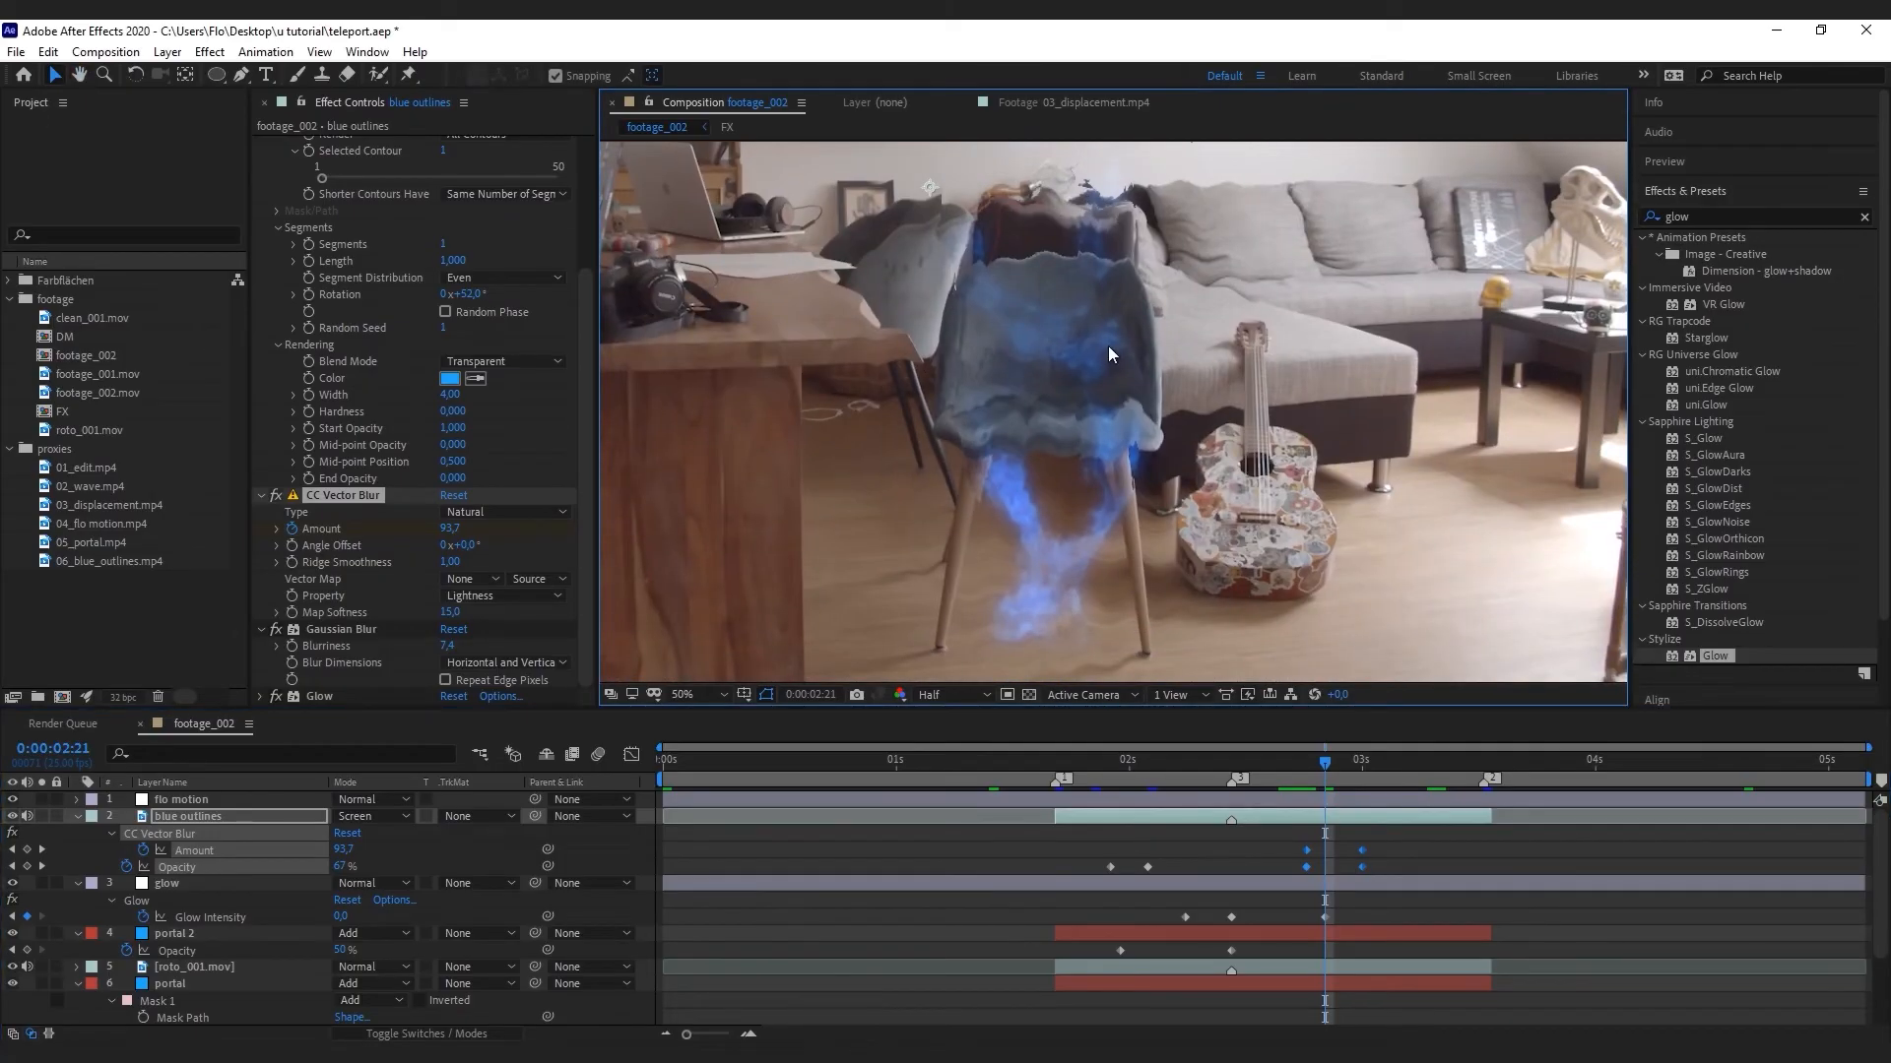
scroll(1107, 353, down, 1)
key(space)
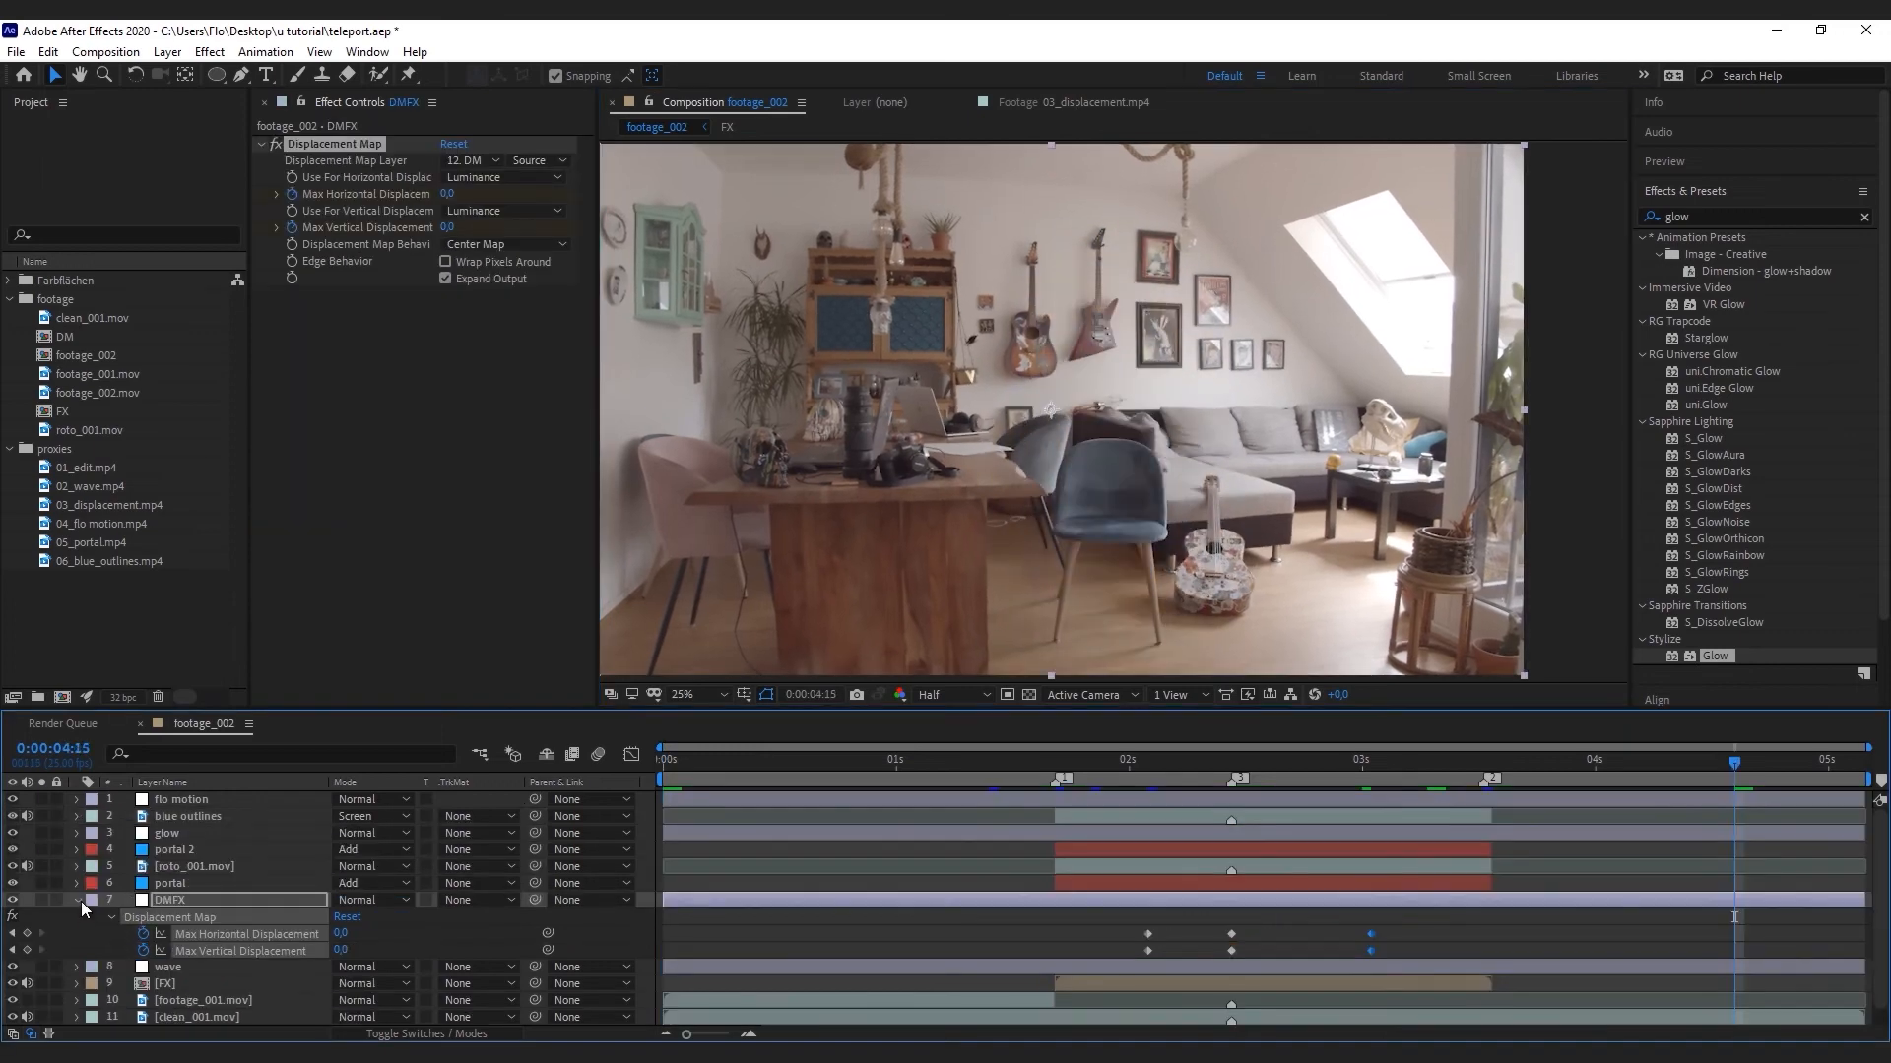
Add footage_002.mov directly below the FX layer so it starts at 0:00:02:21, and play the composition from the start
click(78, 900)
mouse_move(130, 390)
mouse_down()
mouse_move(679, 788)
mouse_move(749, 792)
mouse_move(754, 946)
mouse_move(1510, 951)
mouse_up()
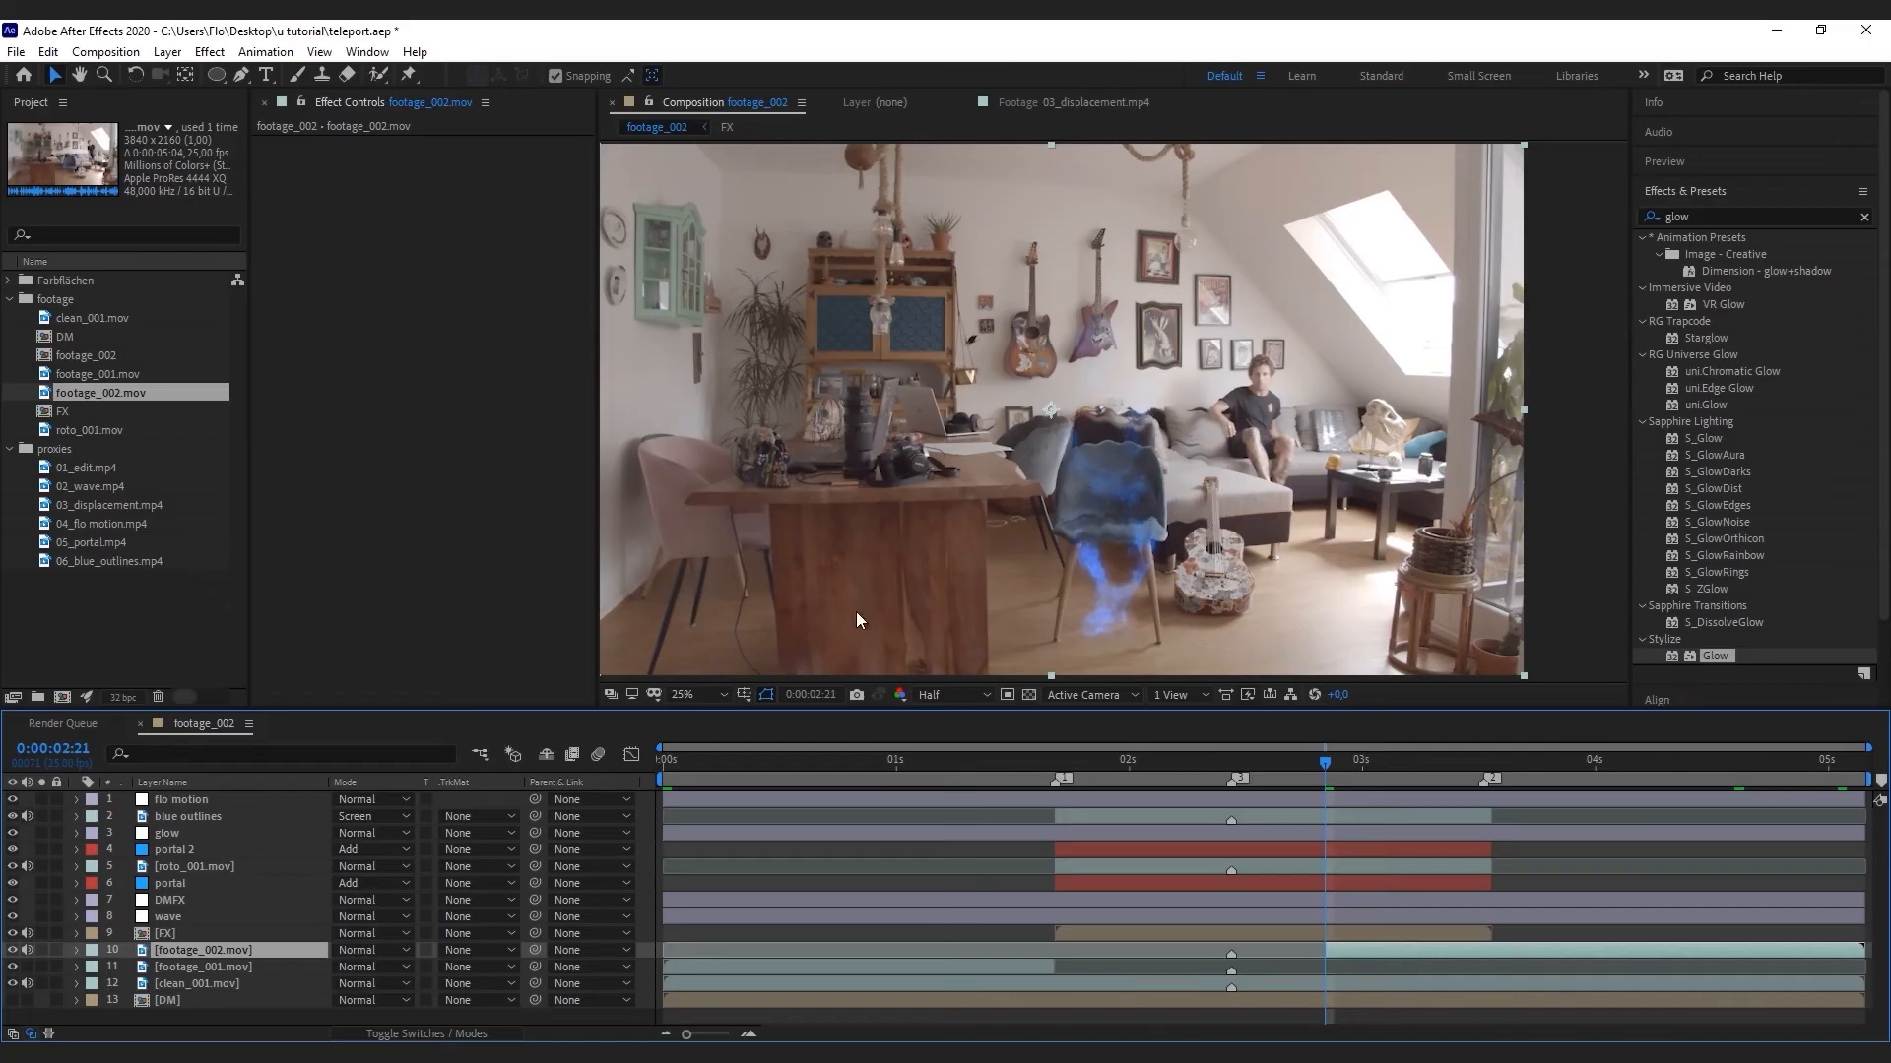
click(652, 772)
key(space)
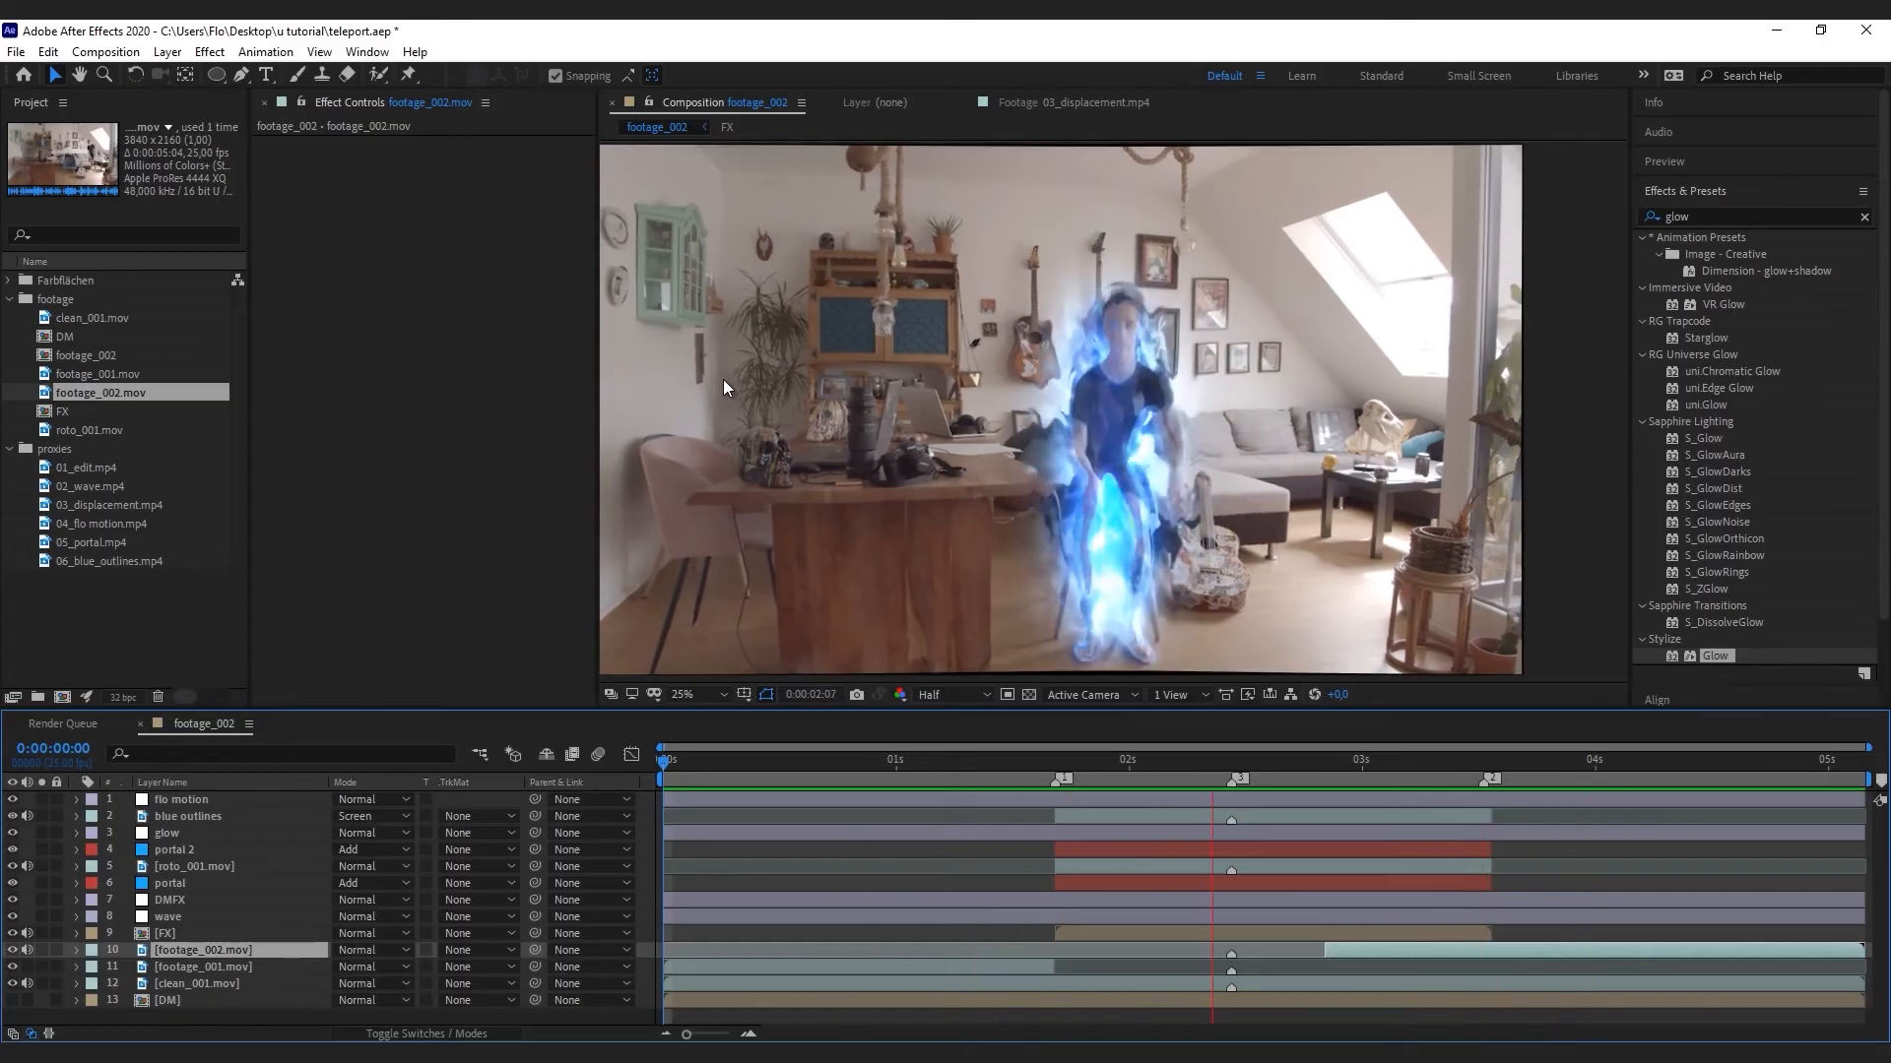
key(space)
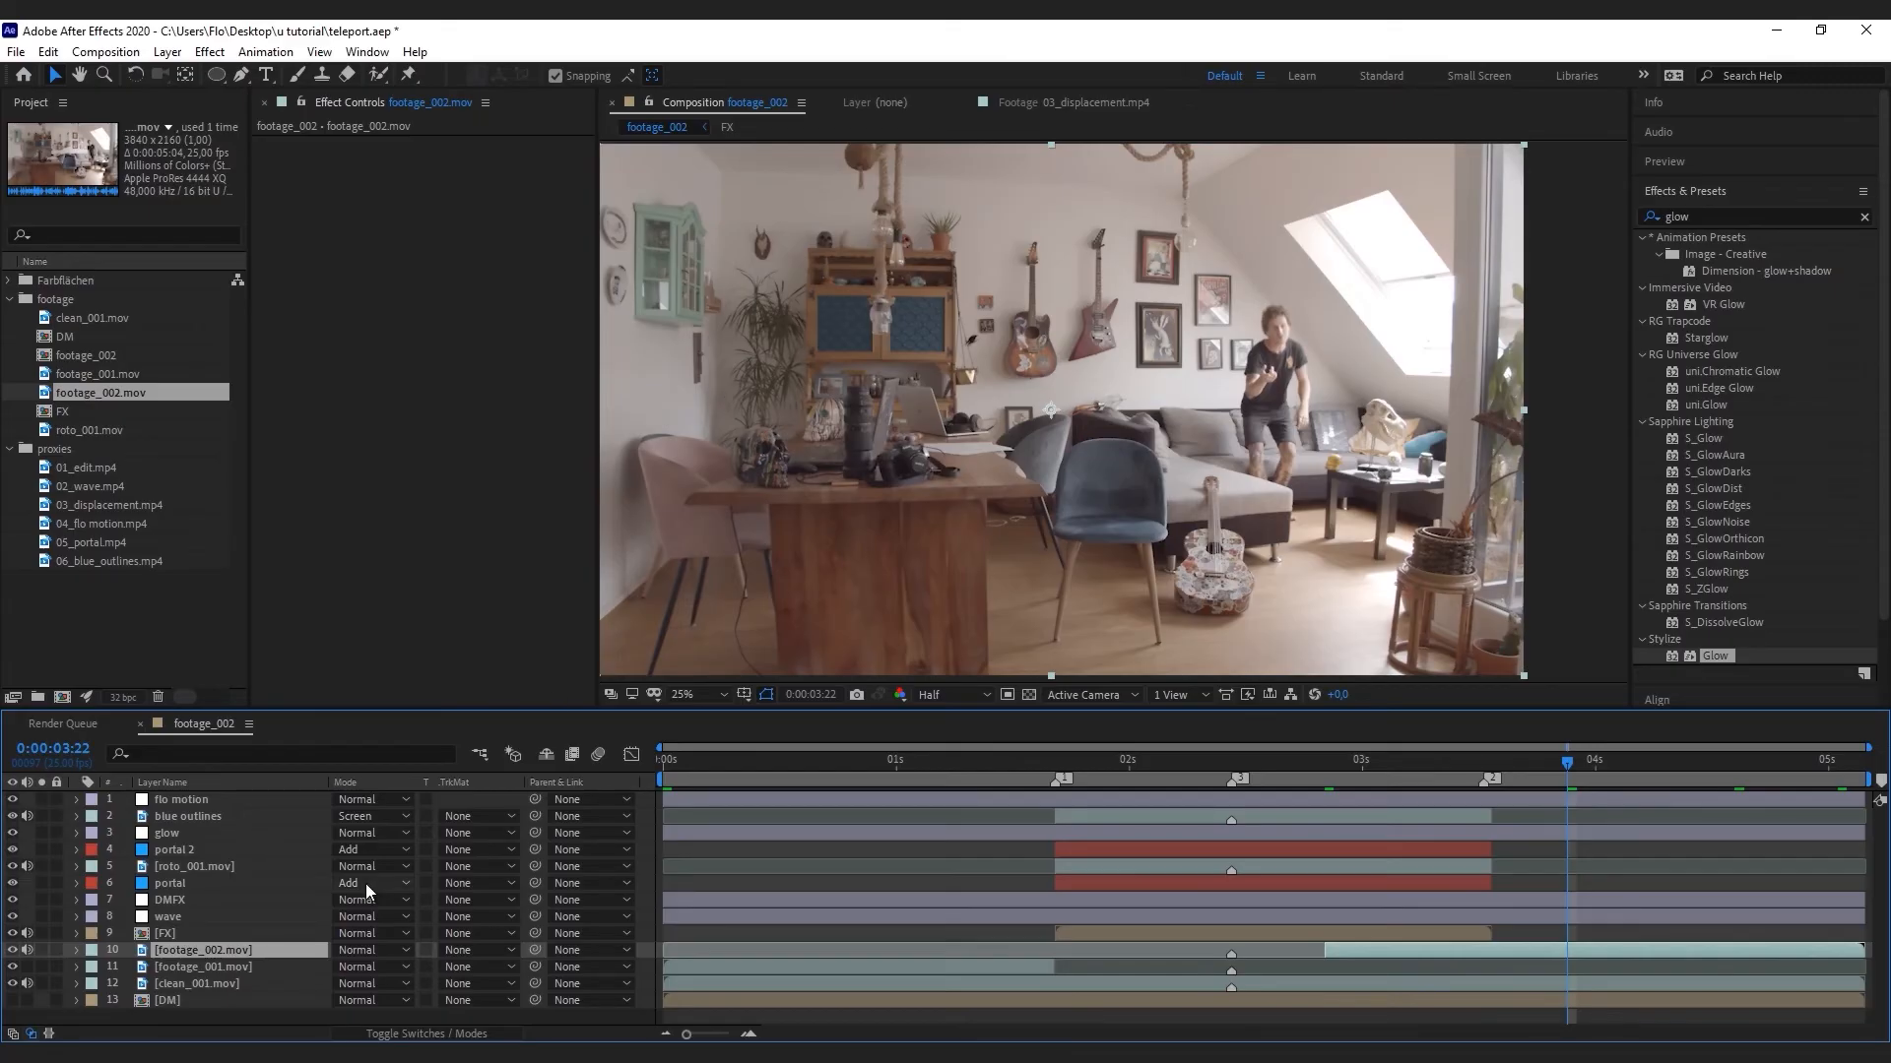
Add two adjustment layers at the top of the layer stack, naming the upper one "sharpen" and the lower one "ca"
key(ctrl+alt+y)
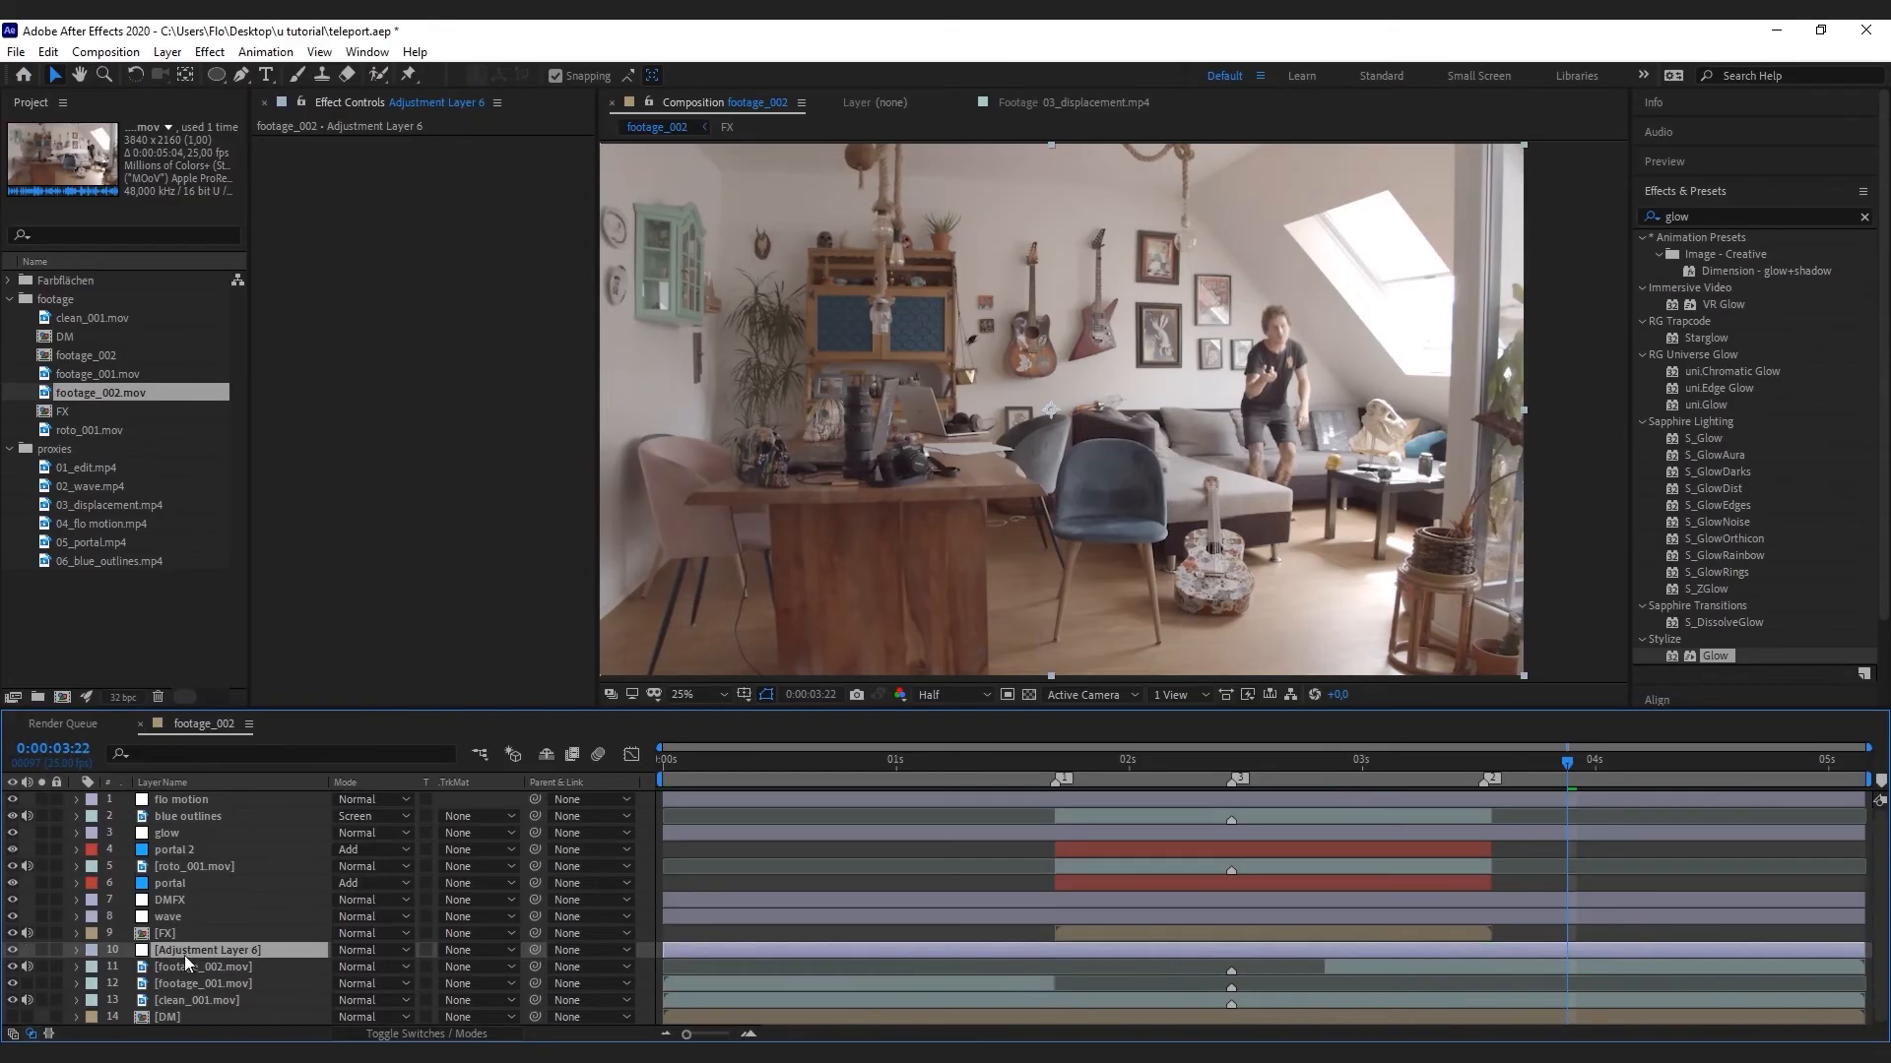
drag(193, 787, 193, 793)
key(ctrl+alt+y)
click(210, 809)
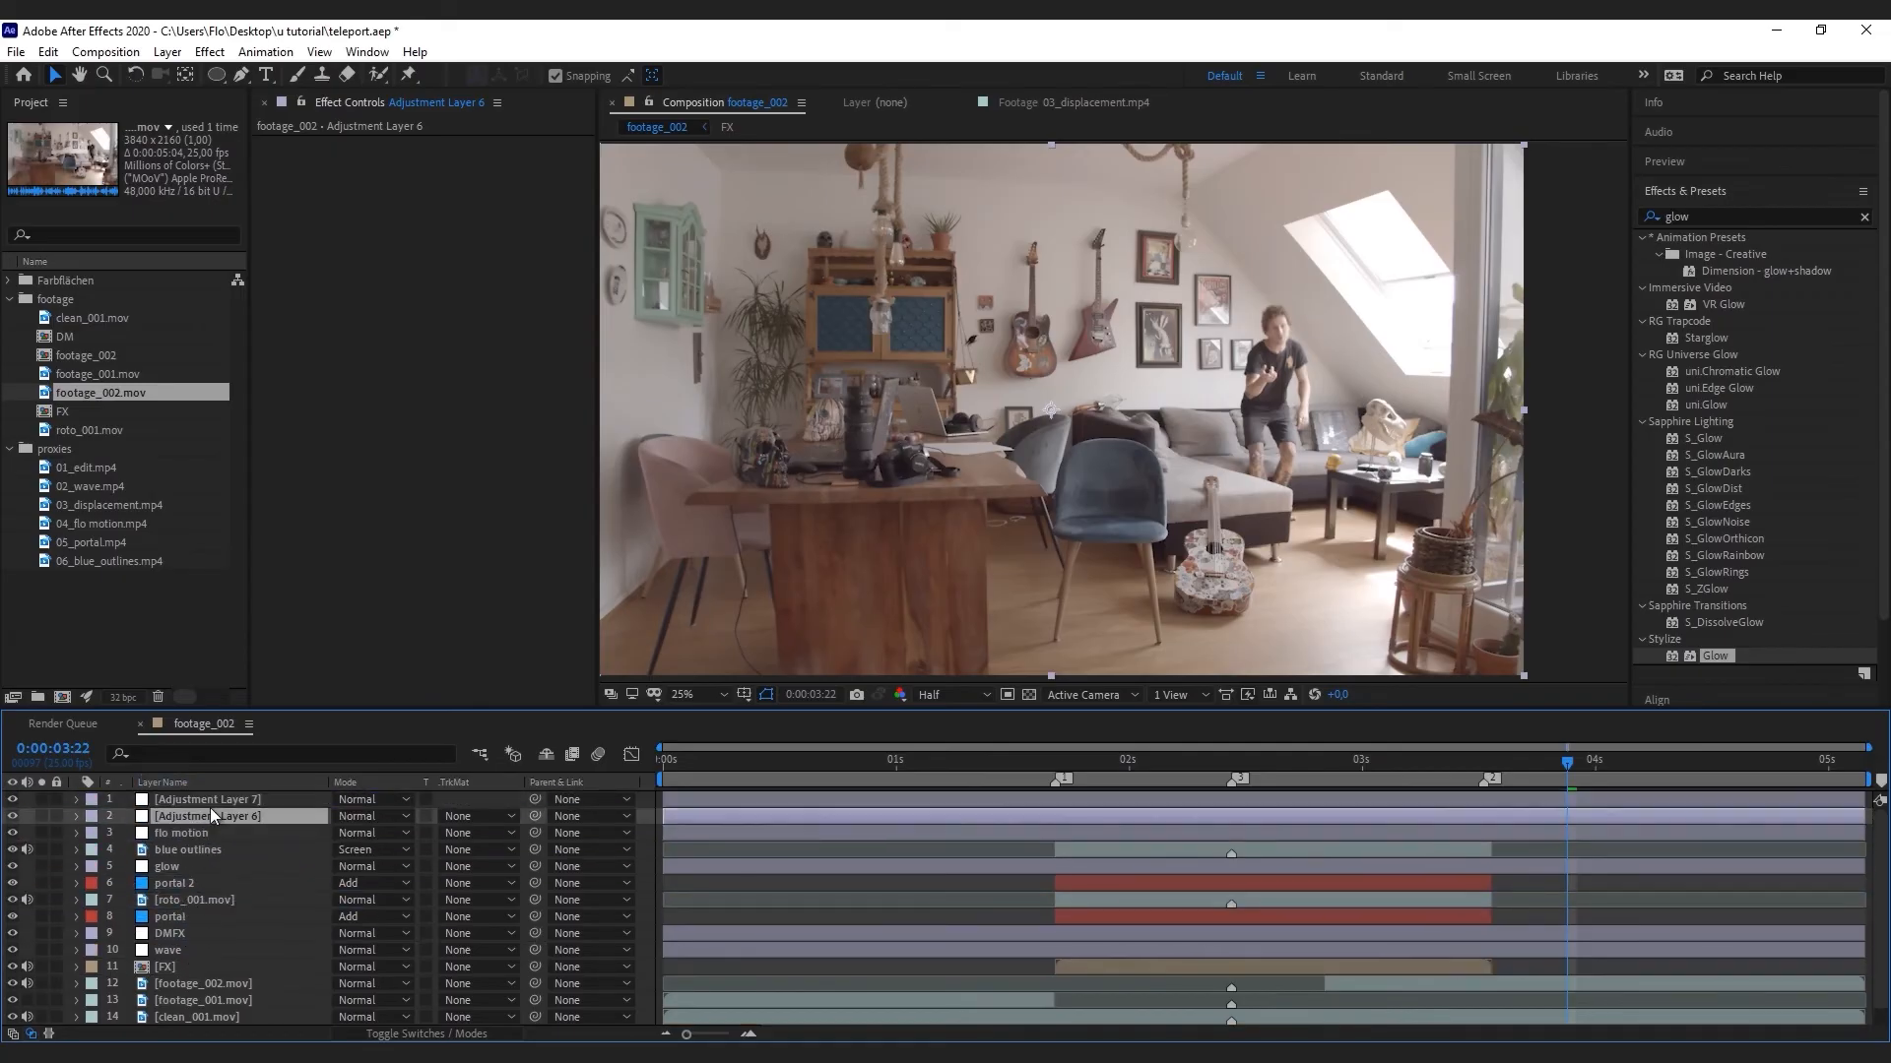
key(Return)
text(ca)
click(218, 800)
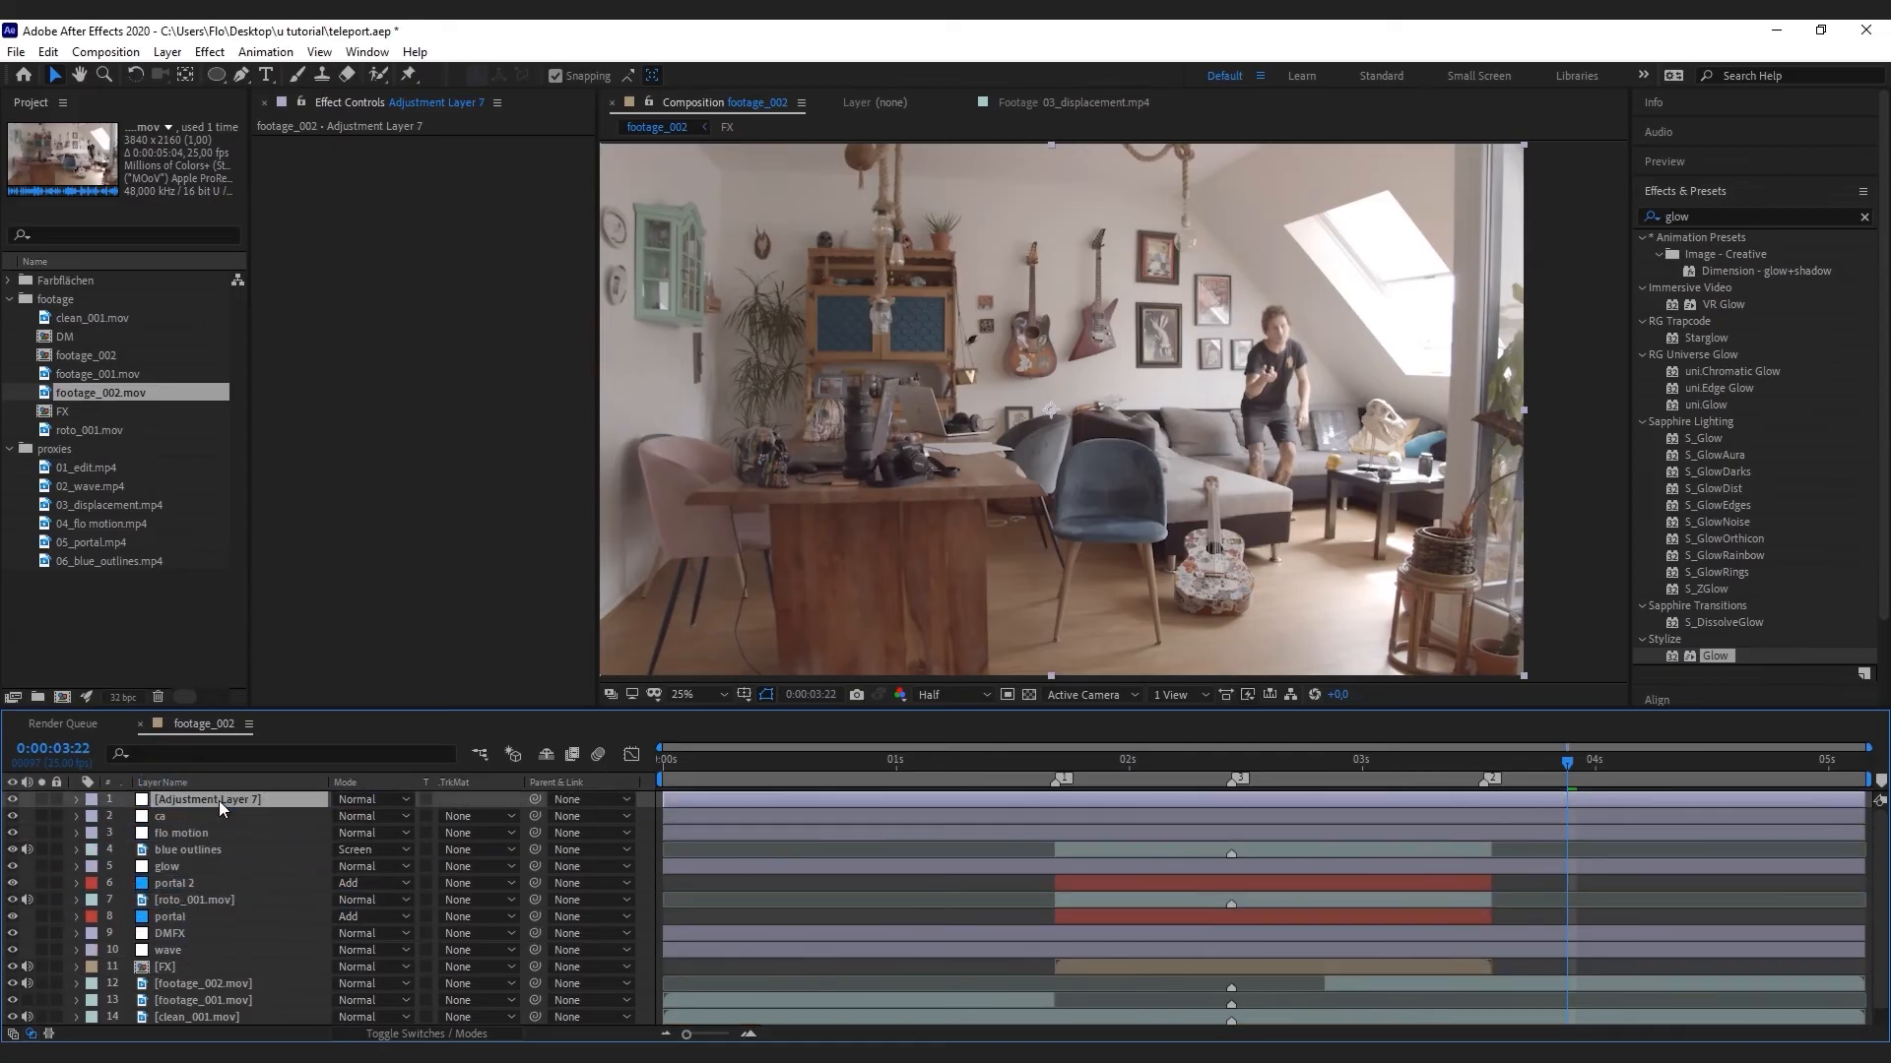
key(Return)
text(sharpen)
Search the effects for "chromat" and "3d gl" to examine the chromatic aberration options for the ca layer
click(156, 813)
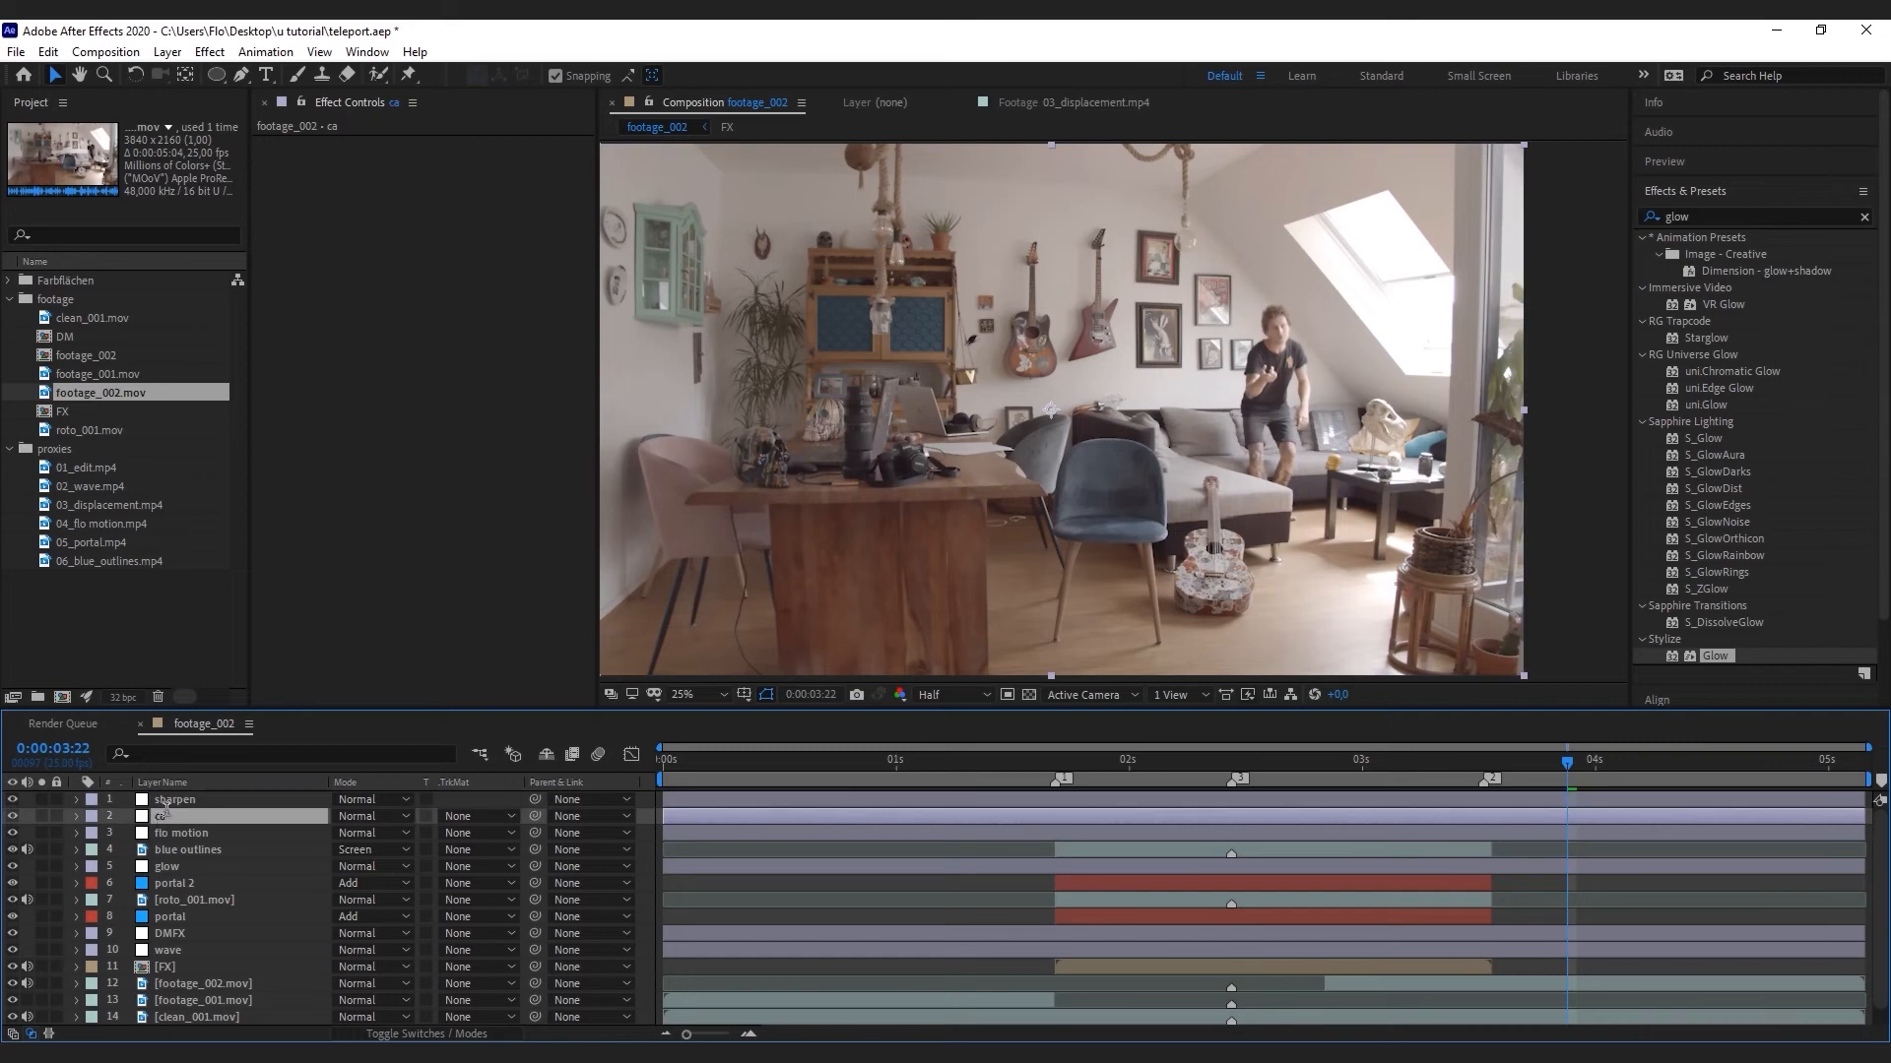
click(1723, 218)
double_click(1723, 218)
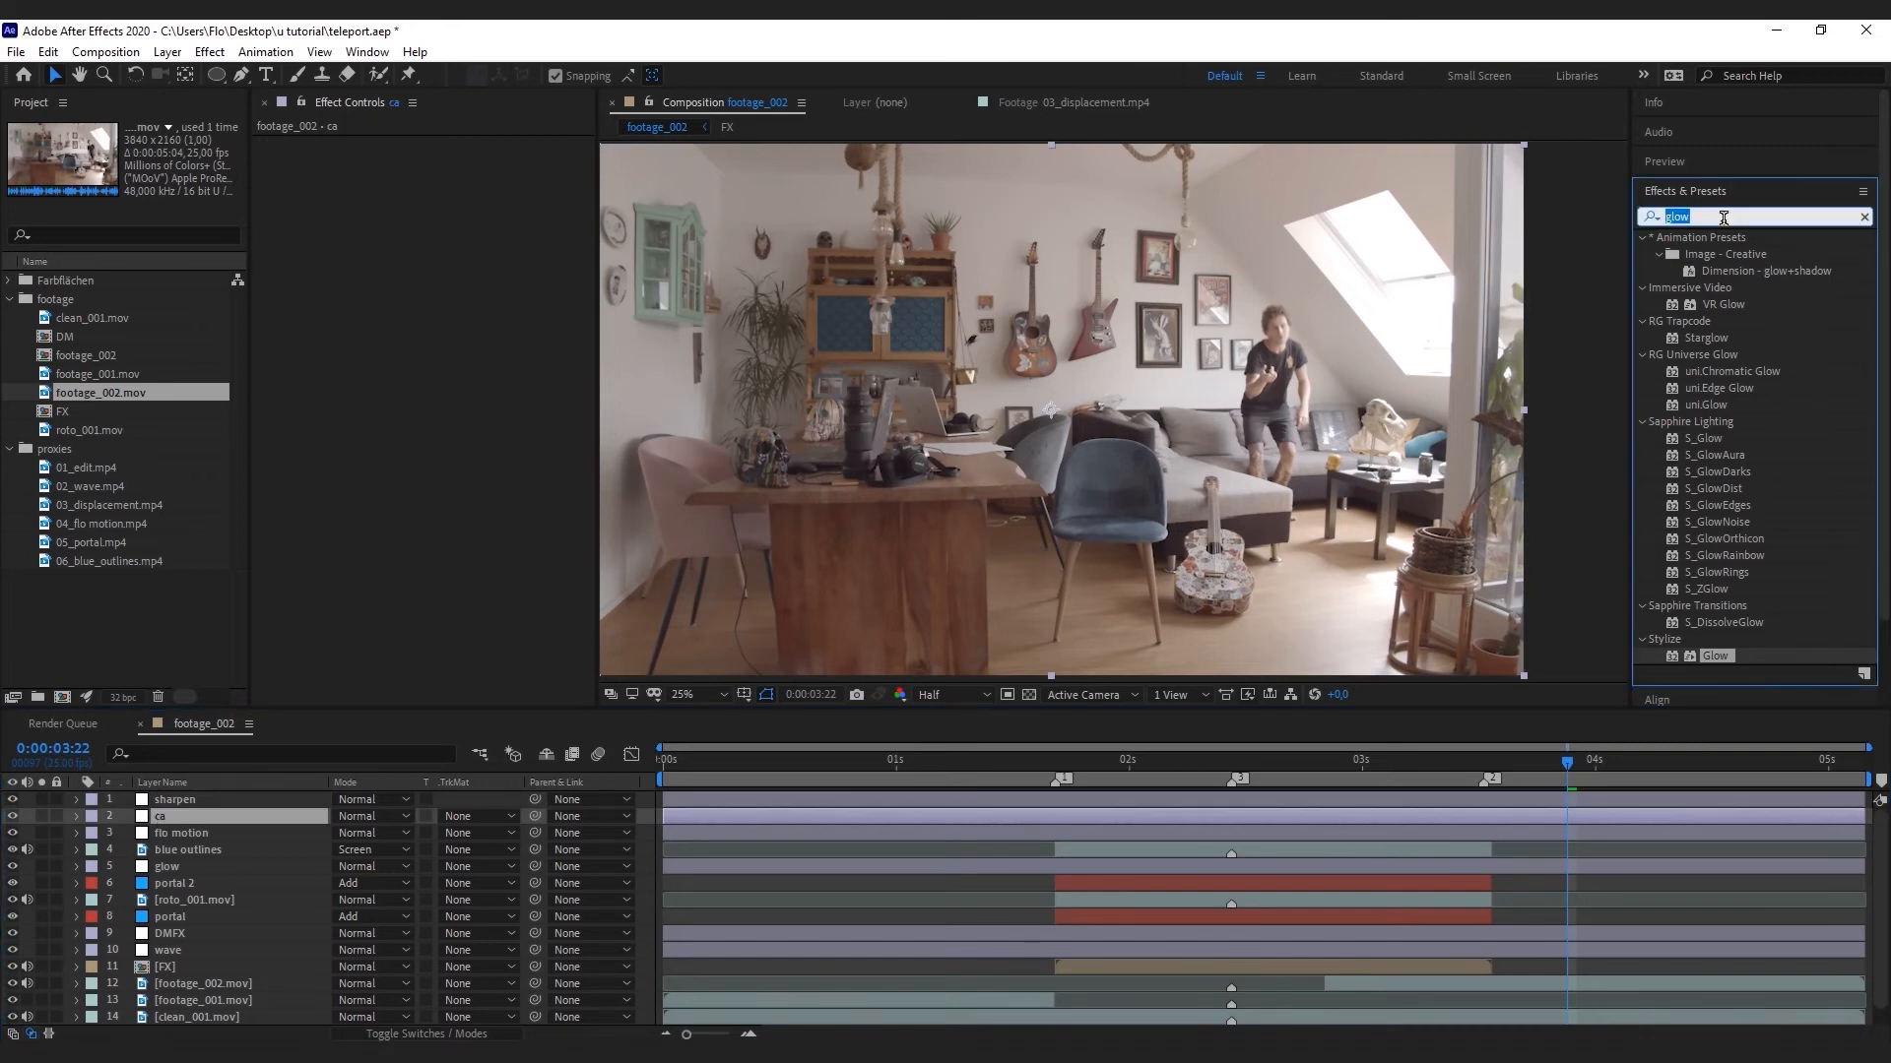
text(chromat)
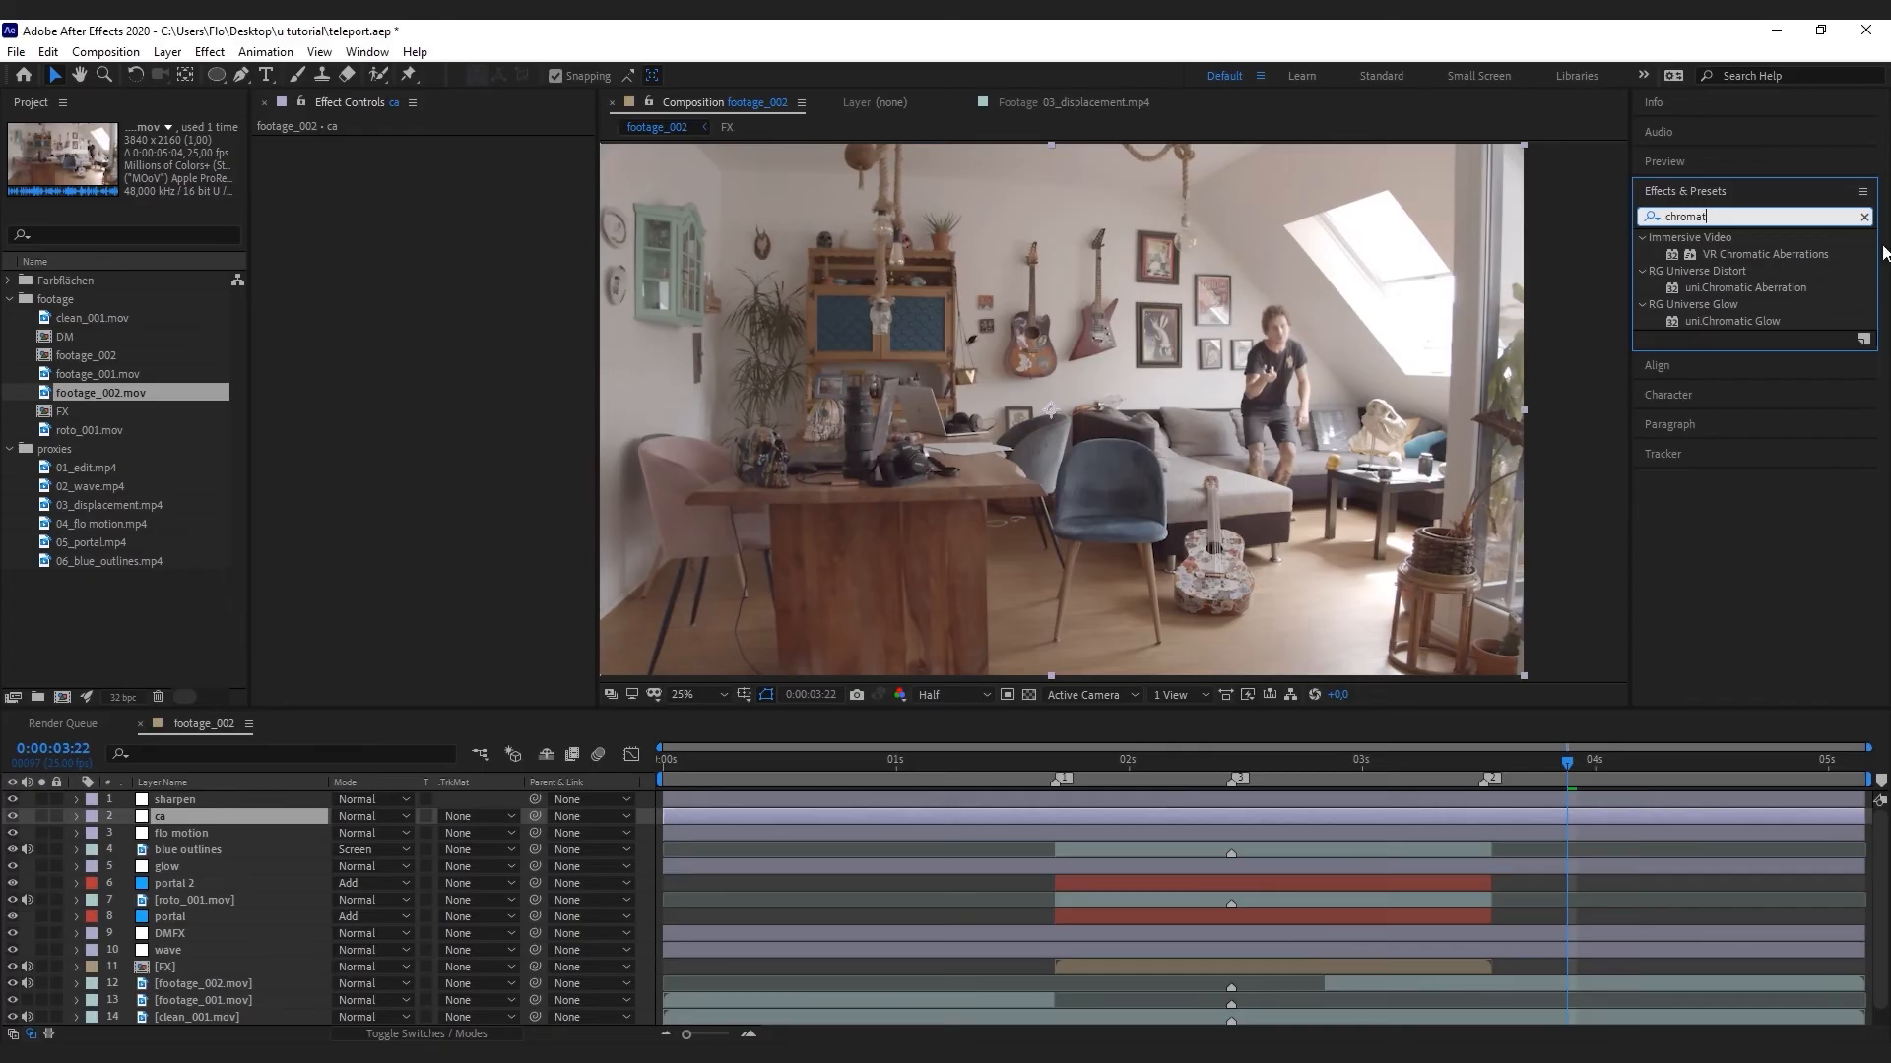
double_click(1725, 216)
text(3d gl)
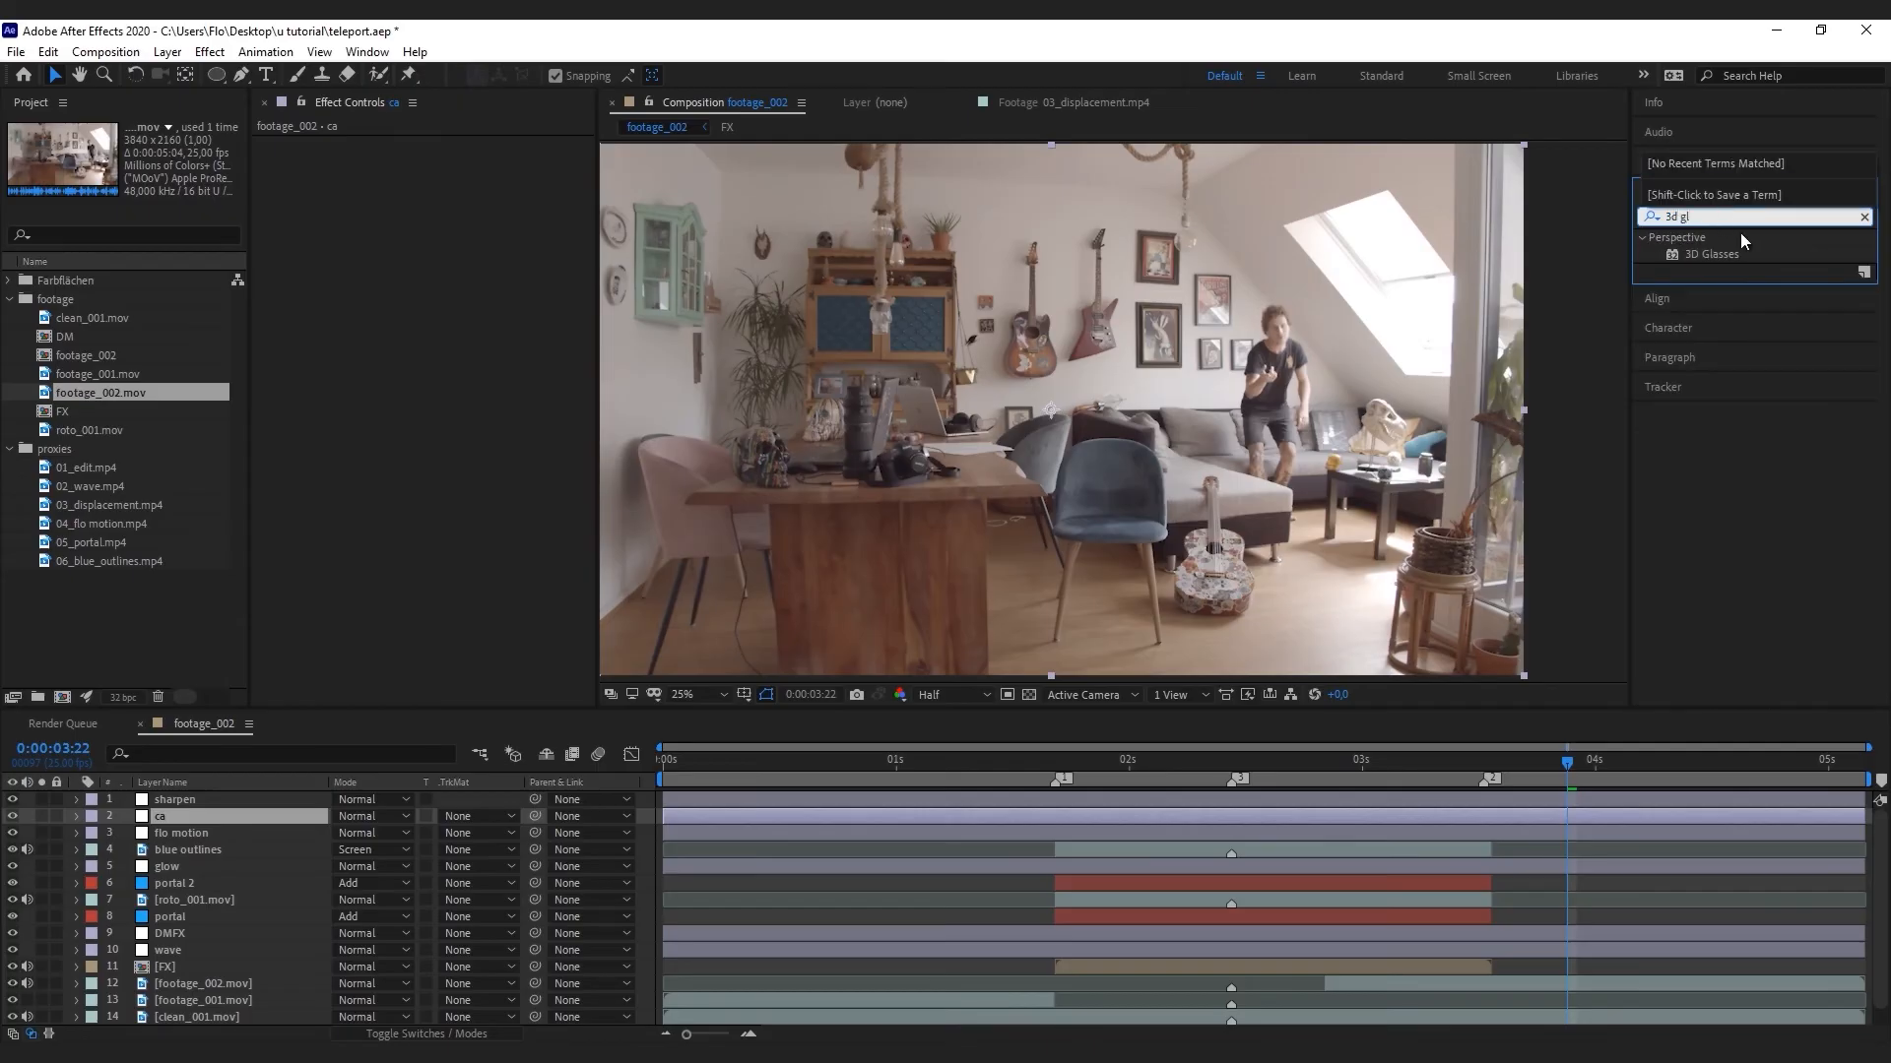
click(1718, 256)
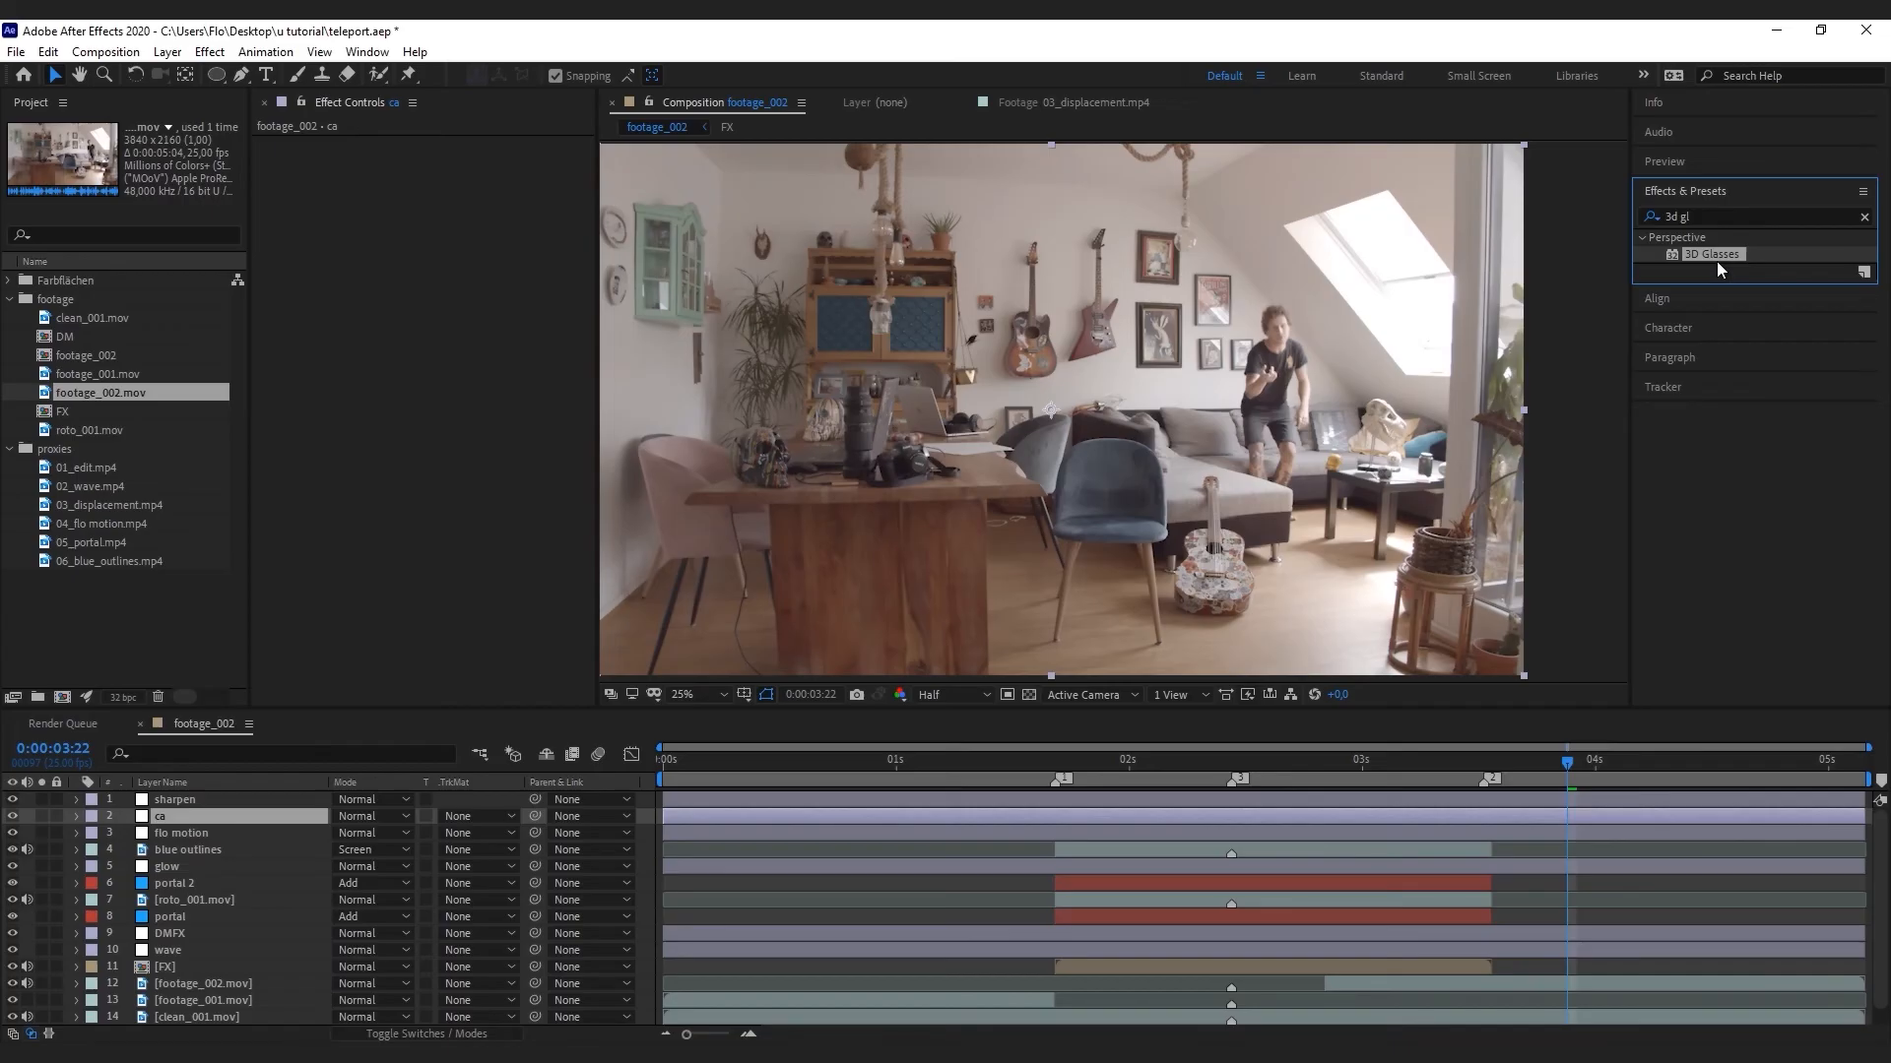
Search the effects for "vr" and apply VR Chromatic Aberrations to the ca layer
click(1718, 216)
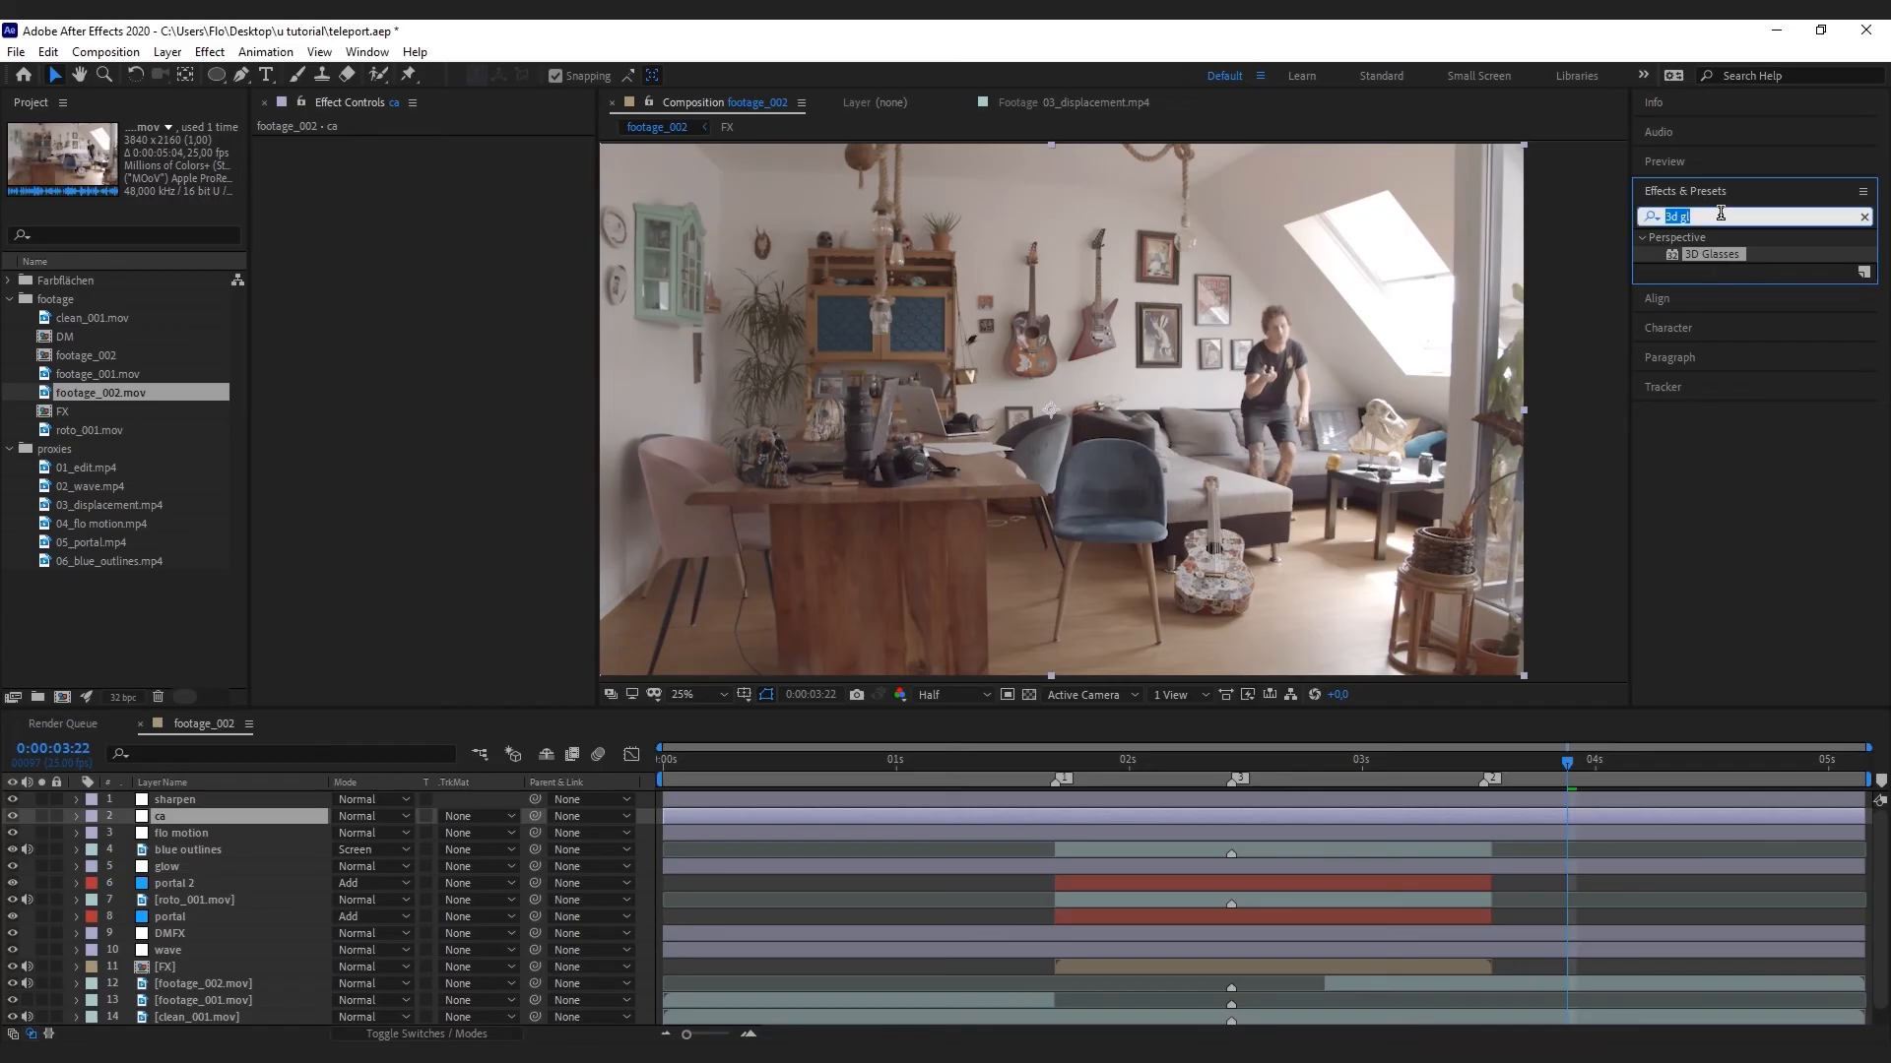
text(vr)
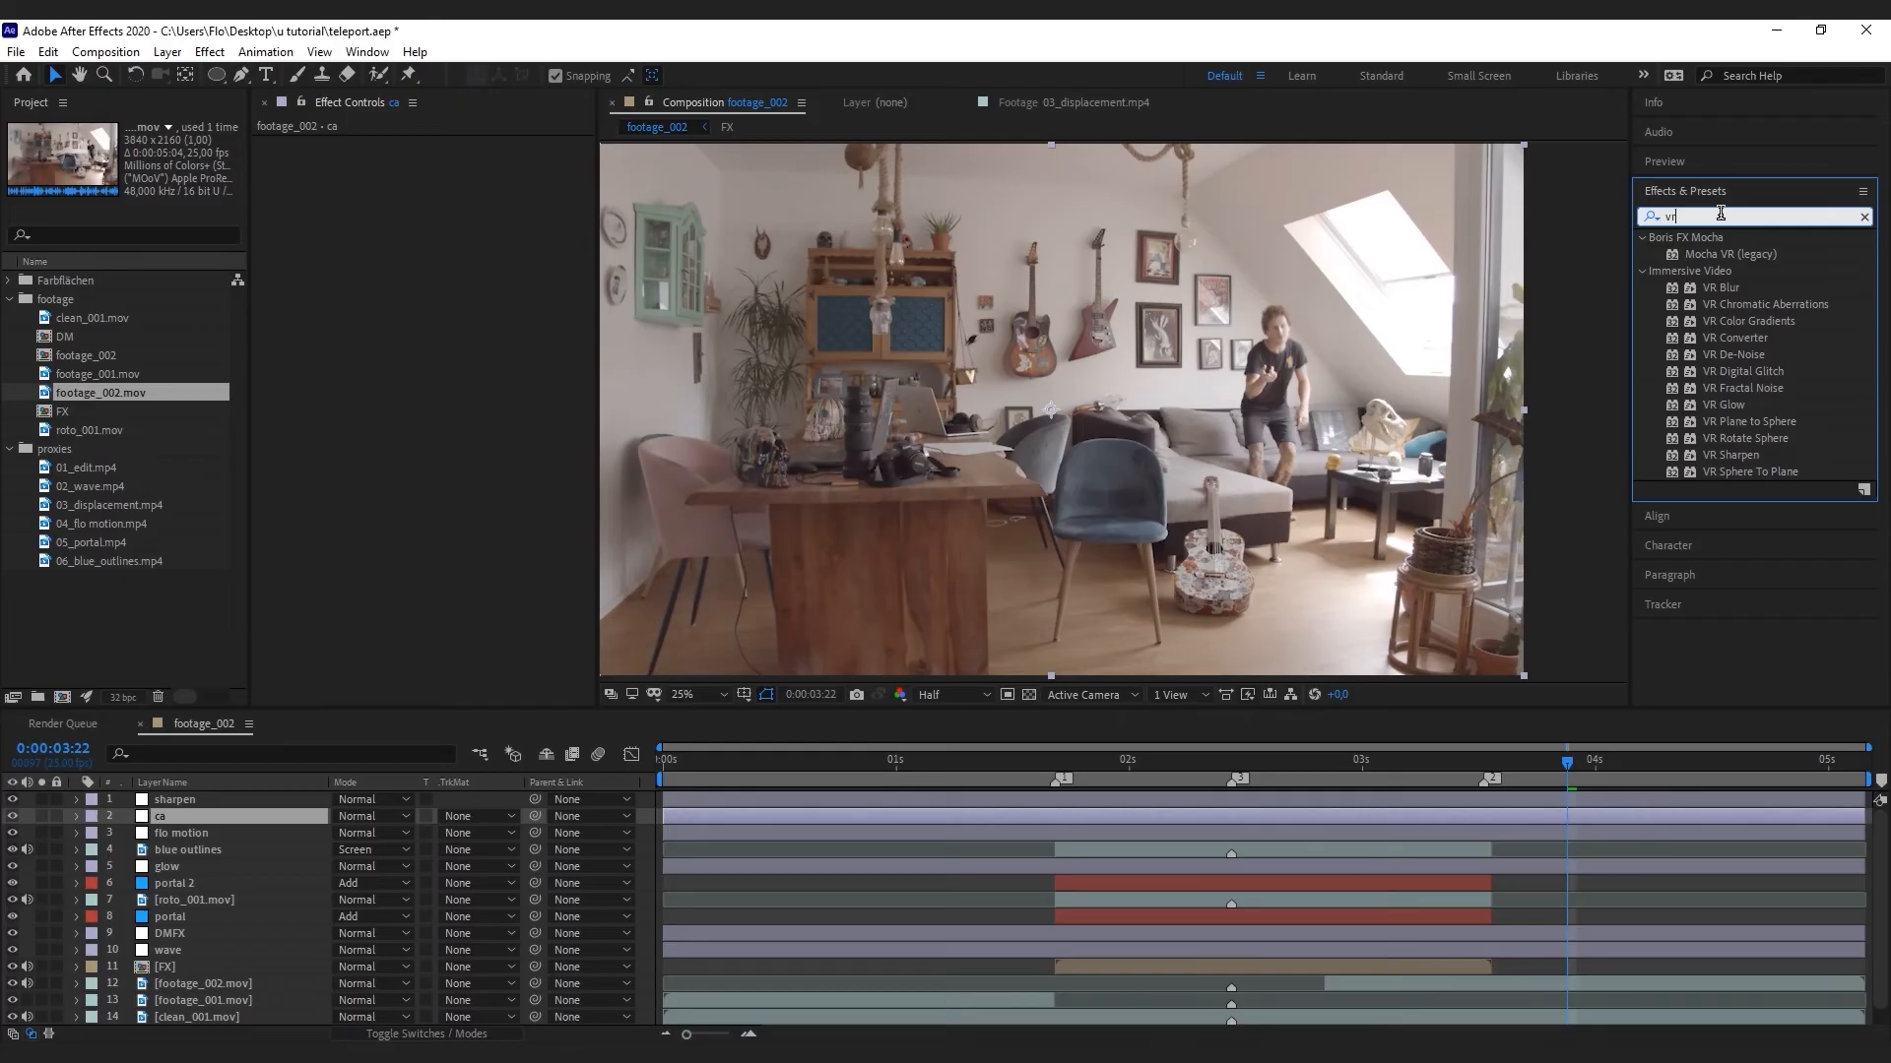
click(1770, 305)
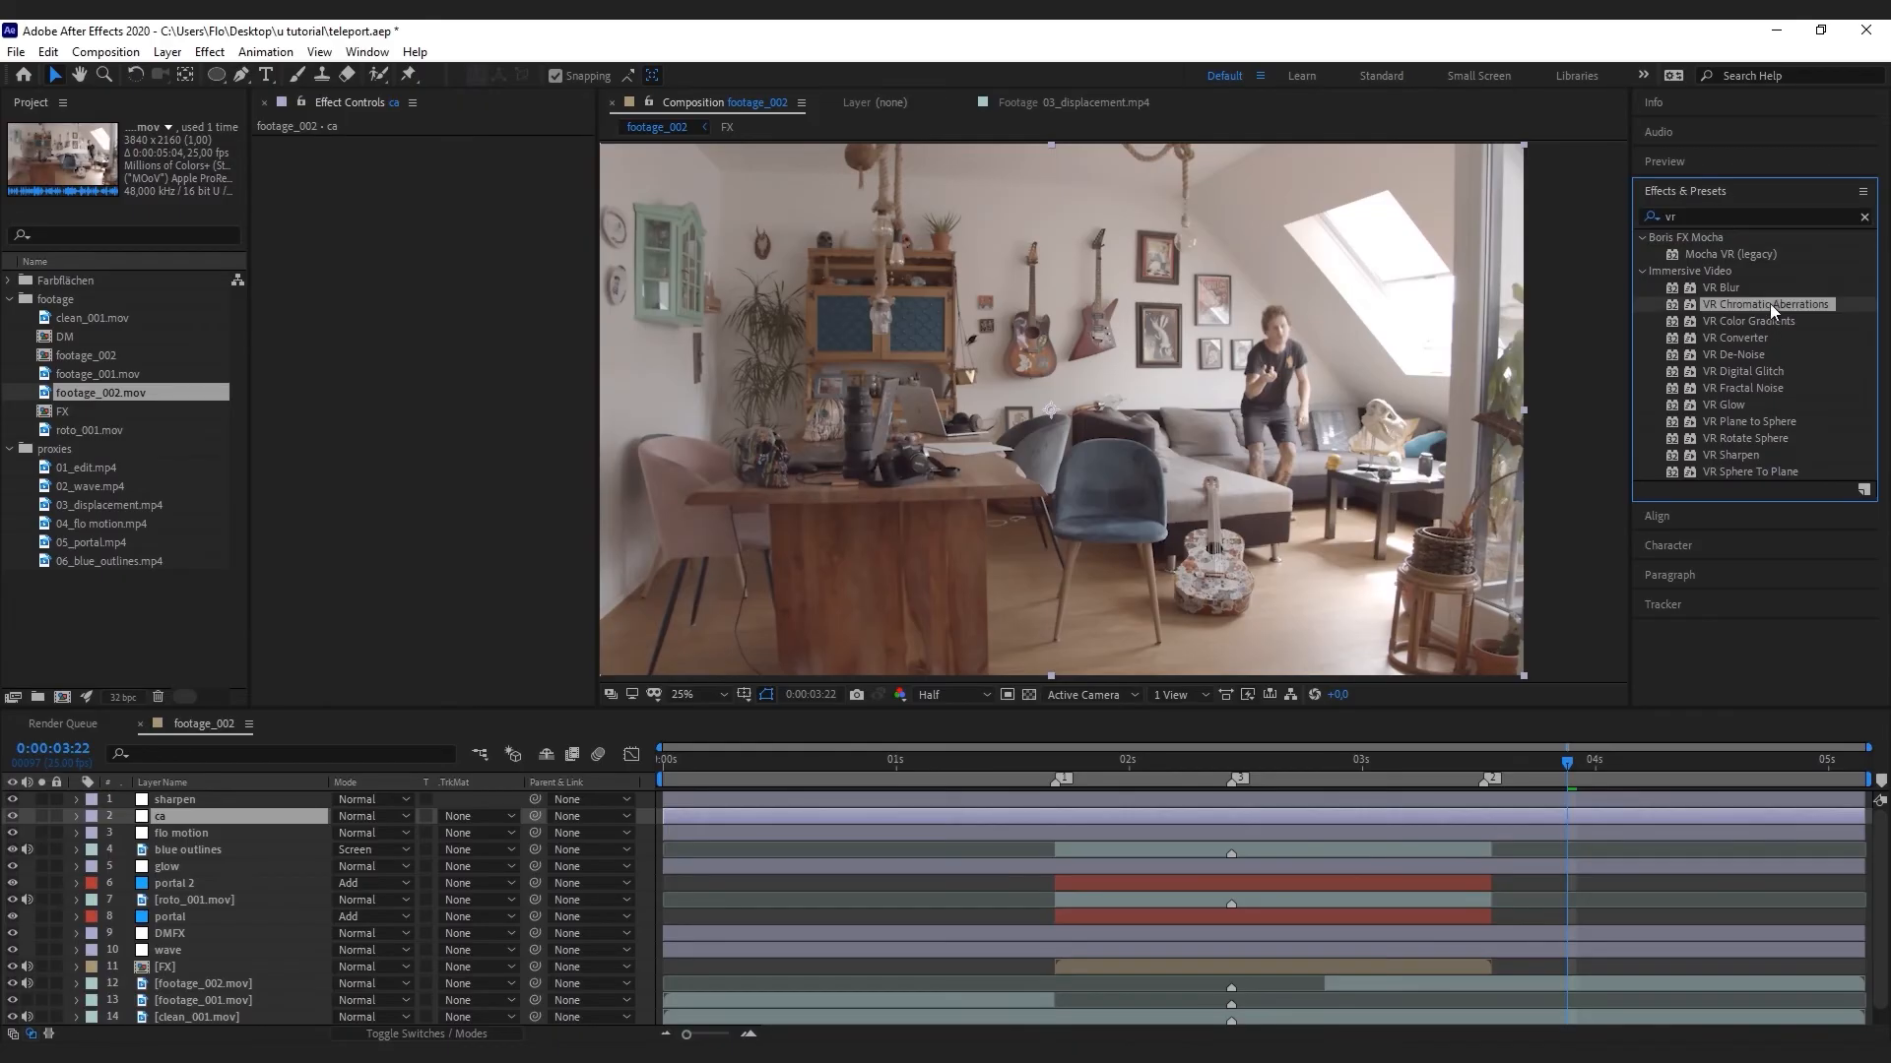
drag(1776, 305, 227, 824)
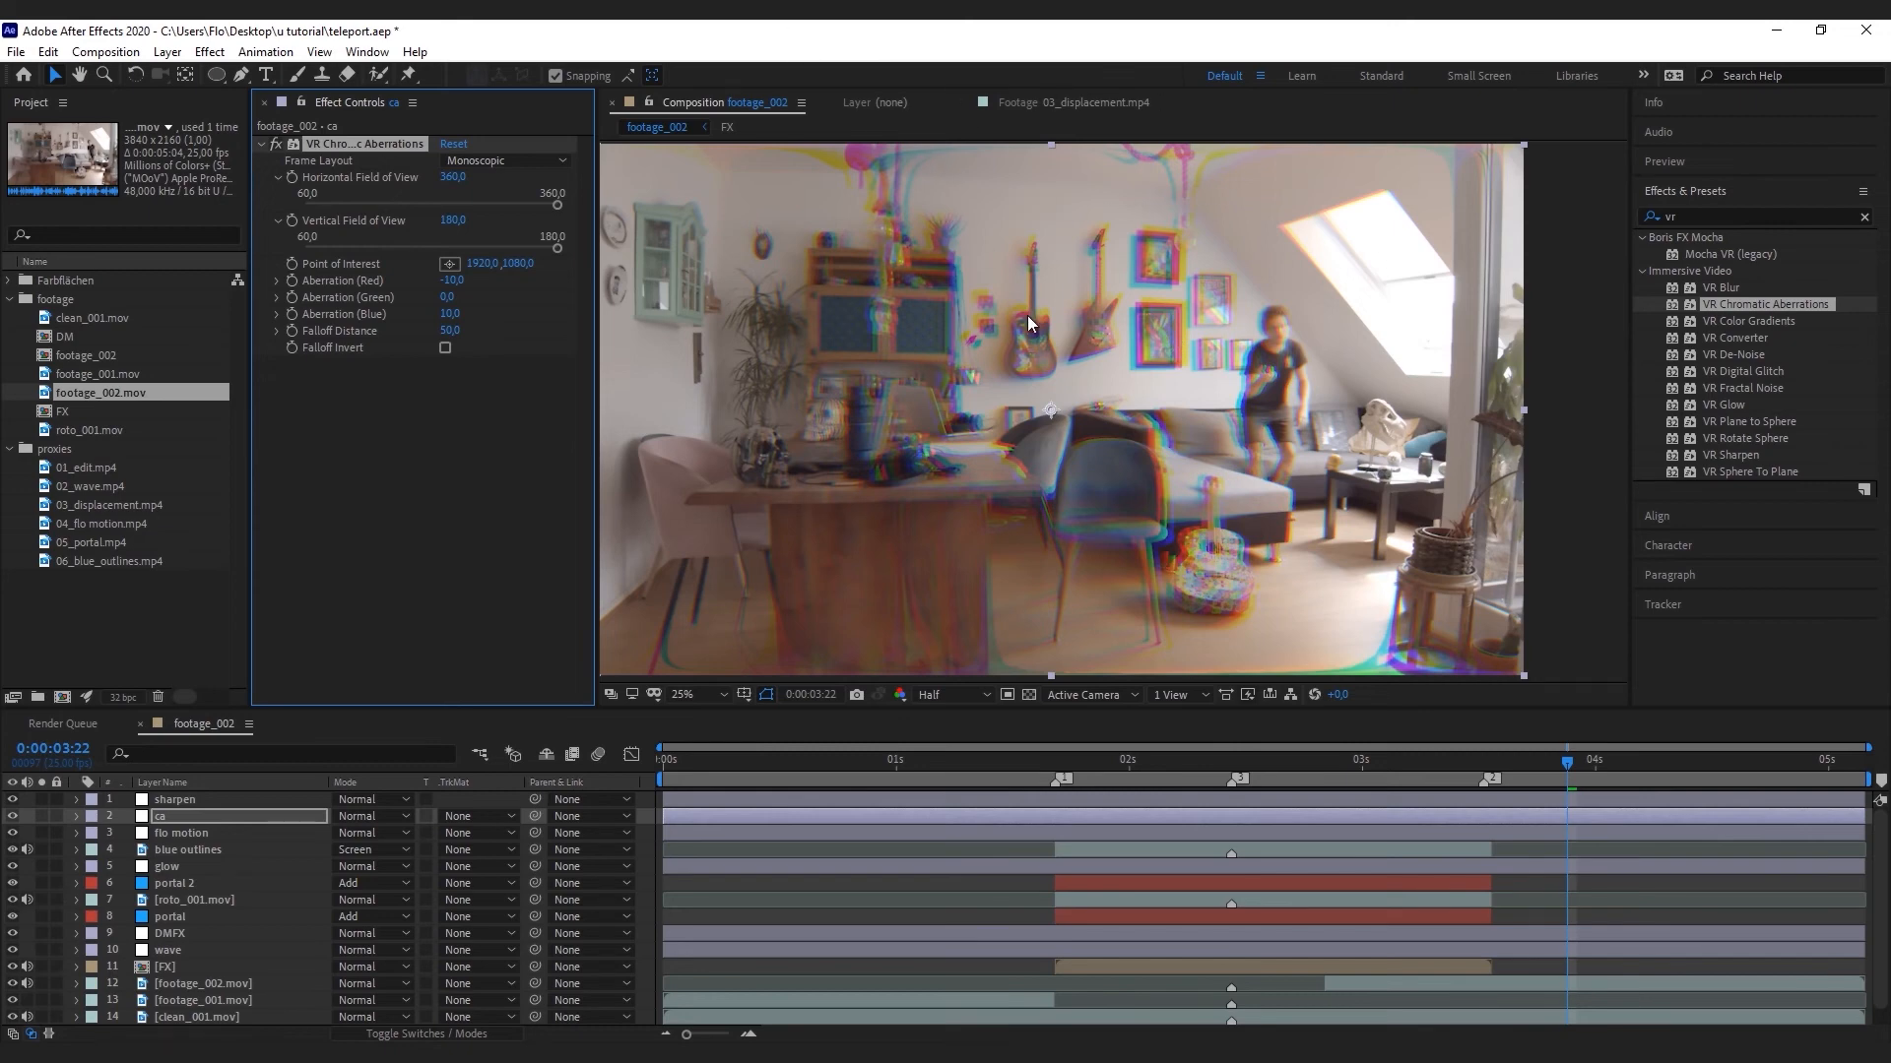
Draw a tall elliptical mask around the blue chair on the ca layer and set its feather to 73 pixels
click(215, 73)
drag(1022, 404, 1185, 658)
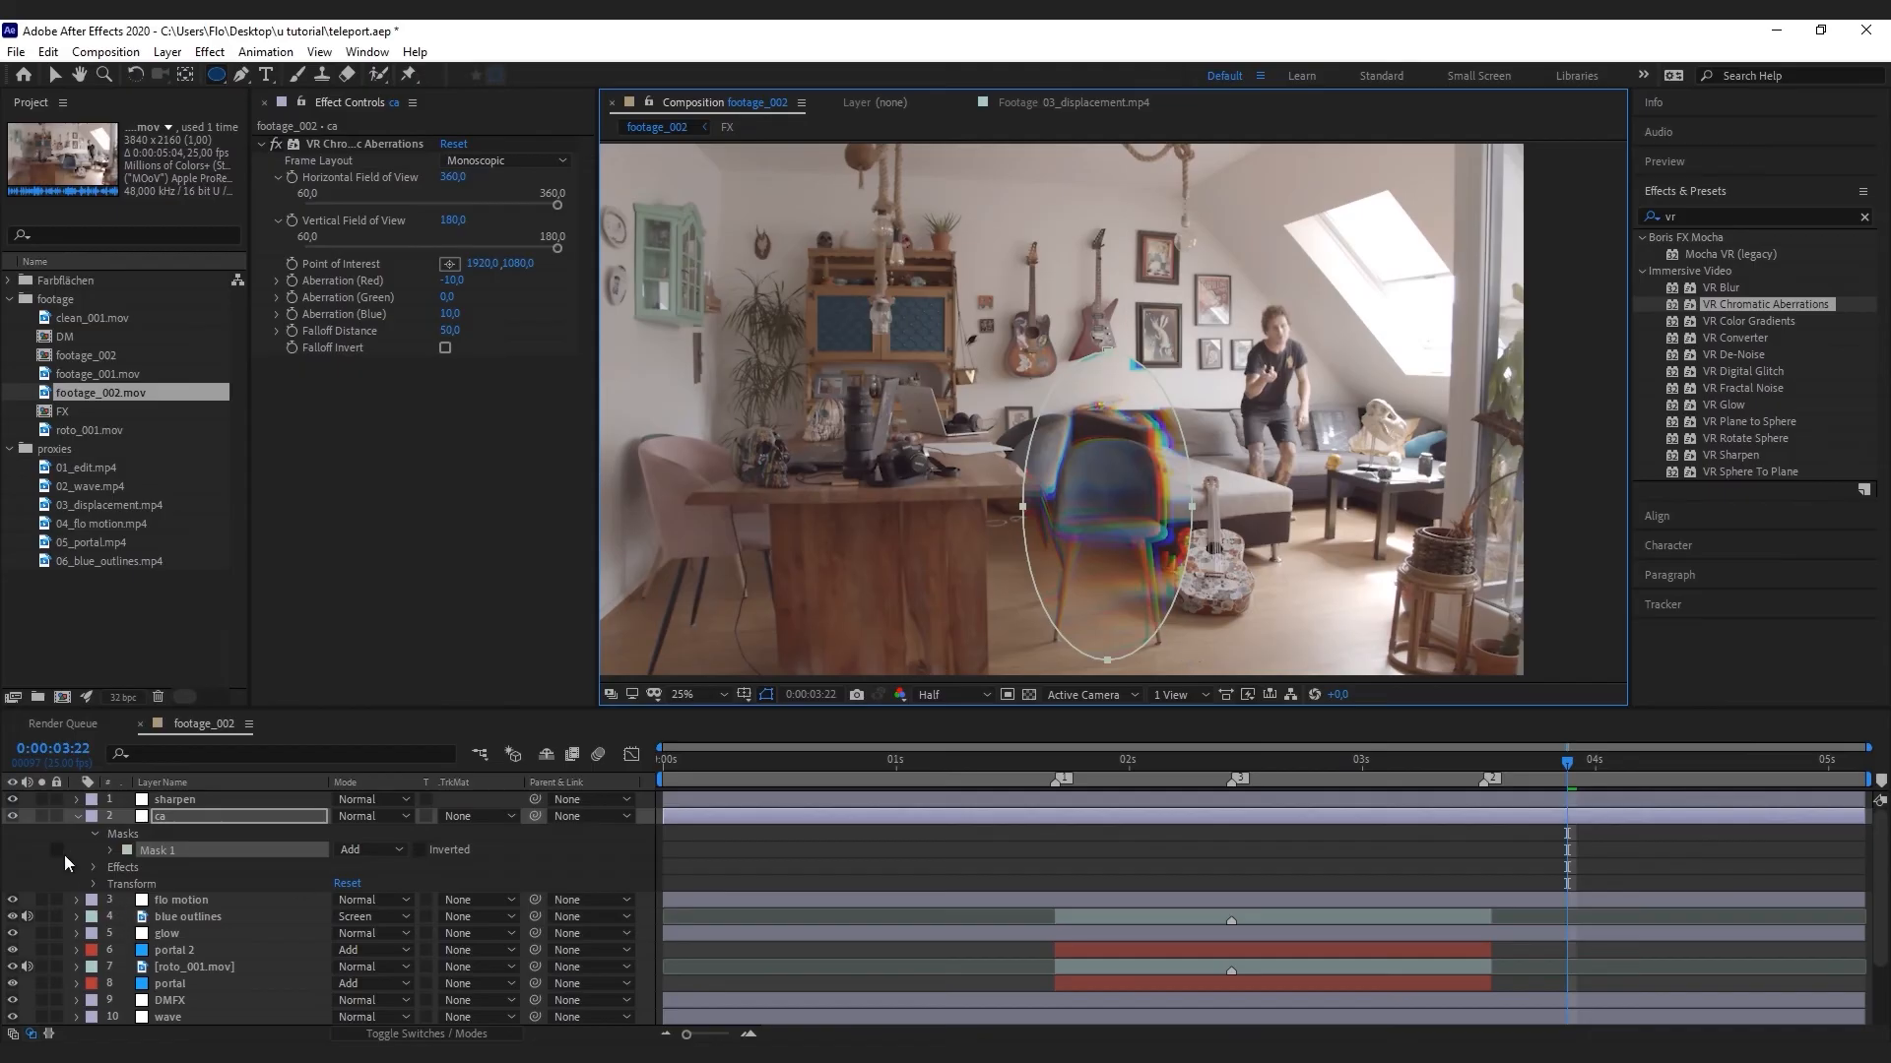
key(f)
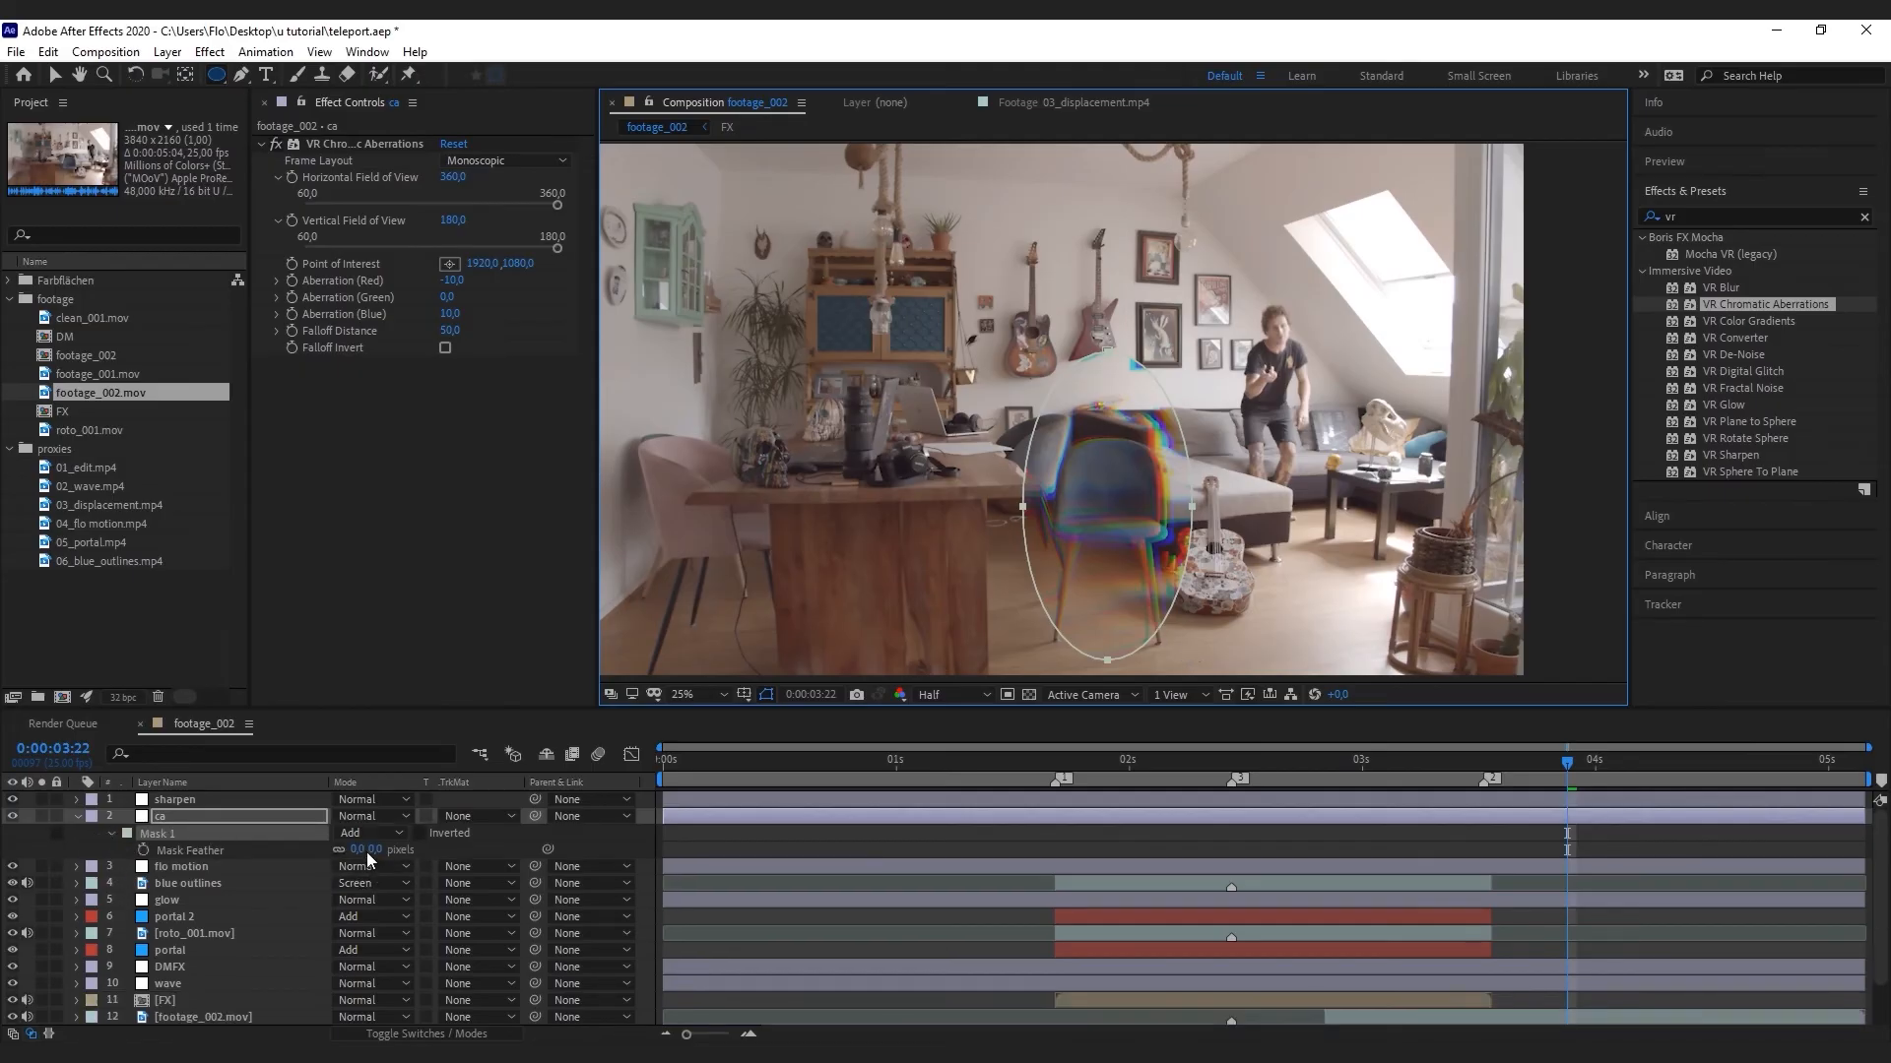
drag(366, 849, 439, 849)
At 0:00:02:11, keyframe Aberration (Red) at -10 and Aberration (Green) at 9, set Aberration (Blue) to 0, and enlarge the ca mask
click(1232, 761)
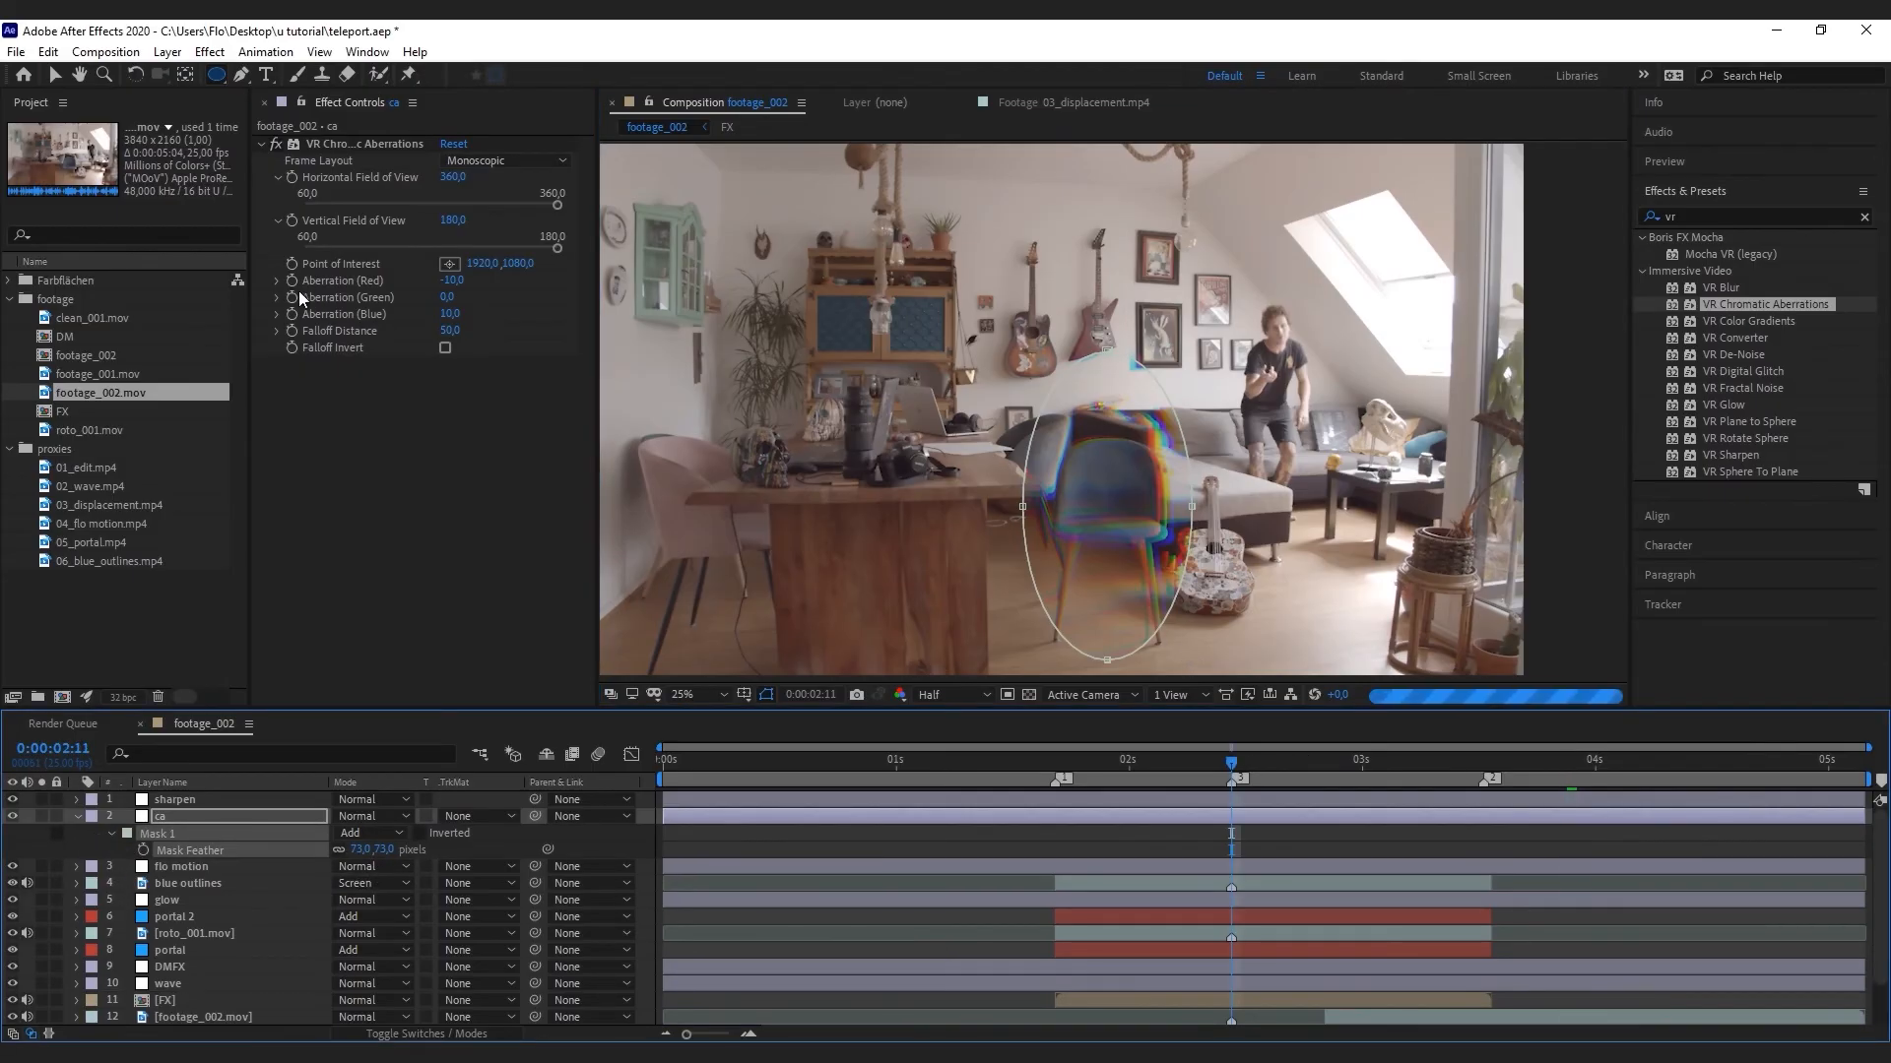
click(313, 317)
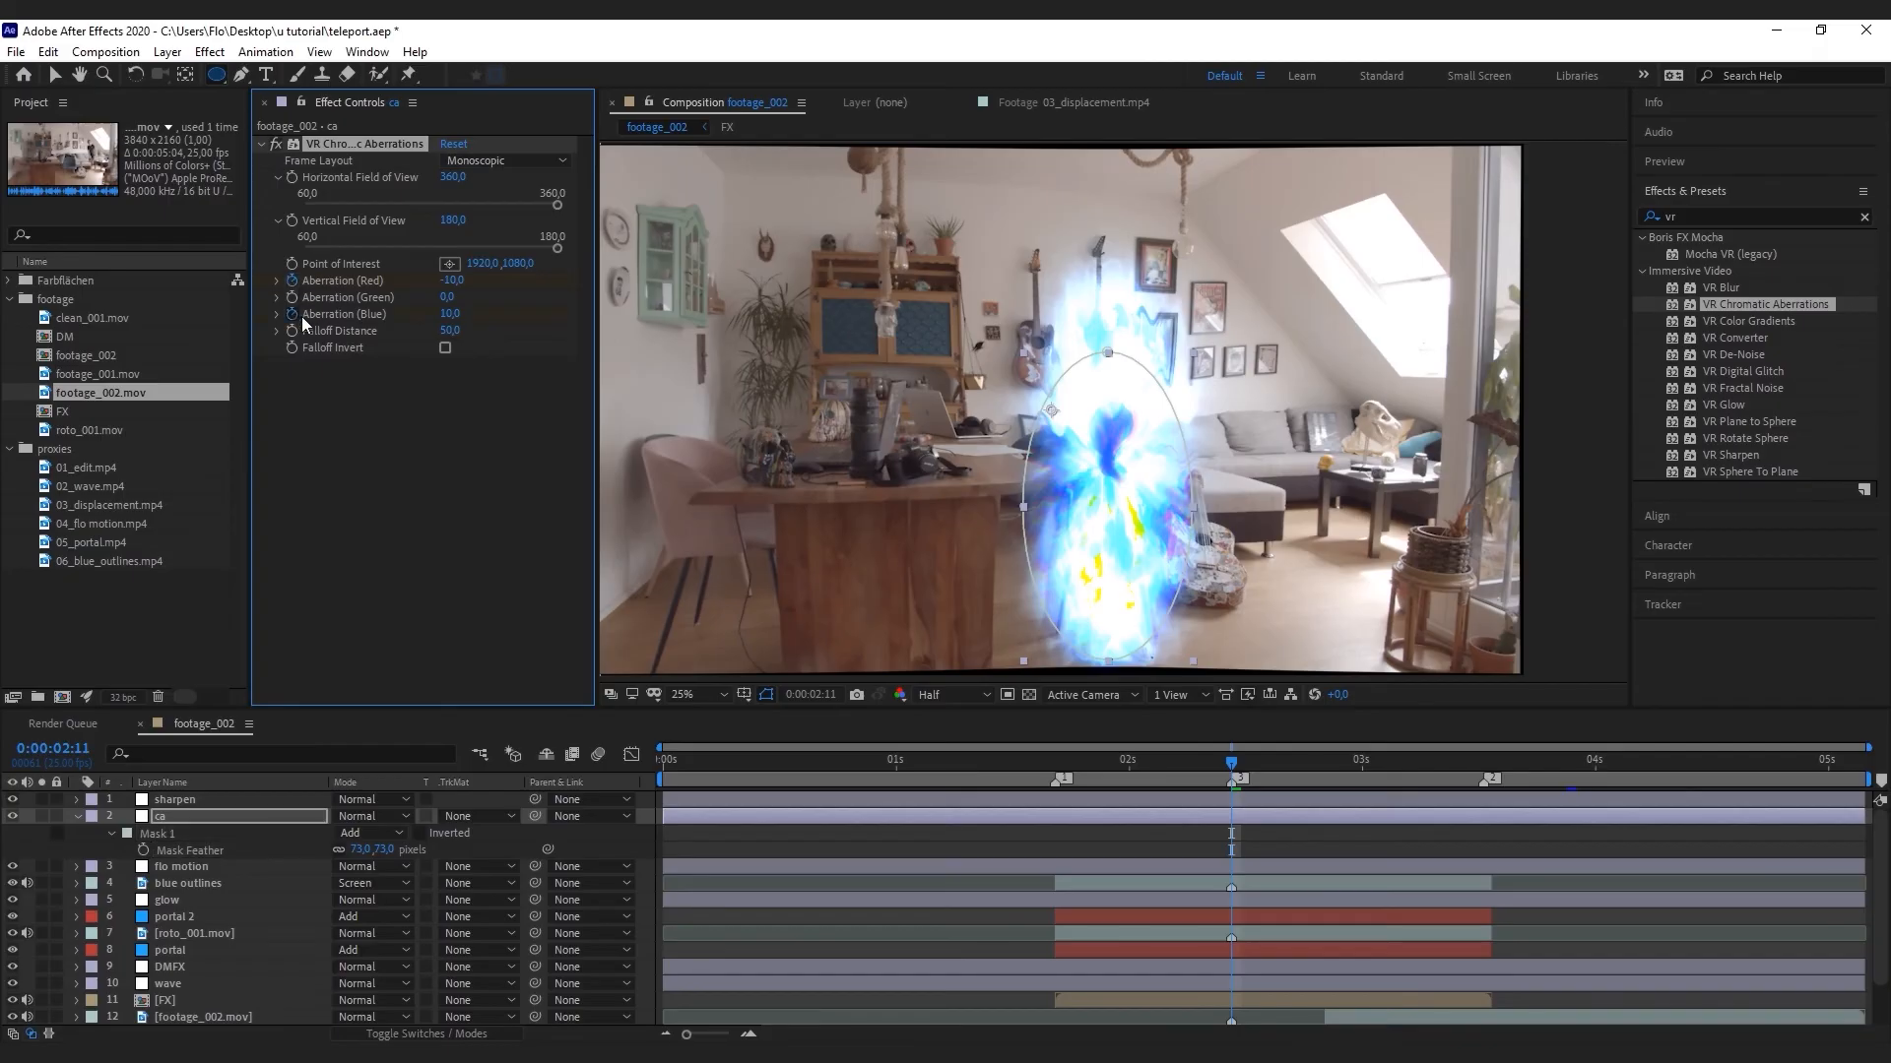
click(450, 313)
text(0)
key(Return)
click(447, 296)
text(9)
key(Return)
key(v)
drag(1196, 503, 1230, 487)
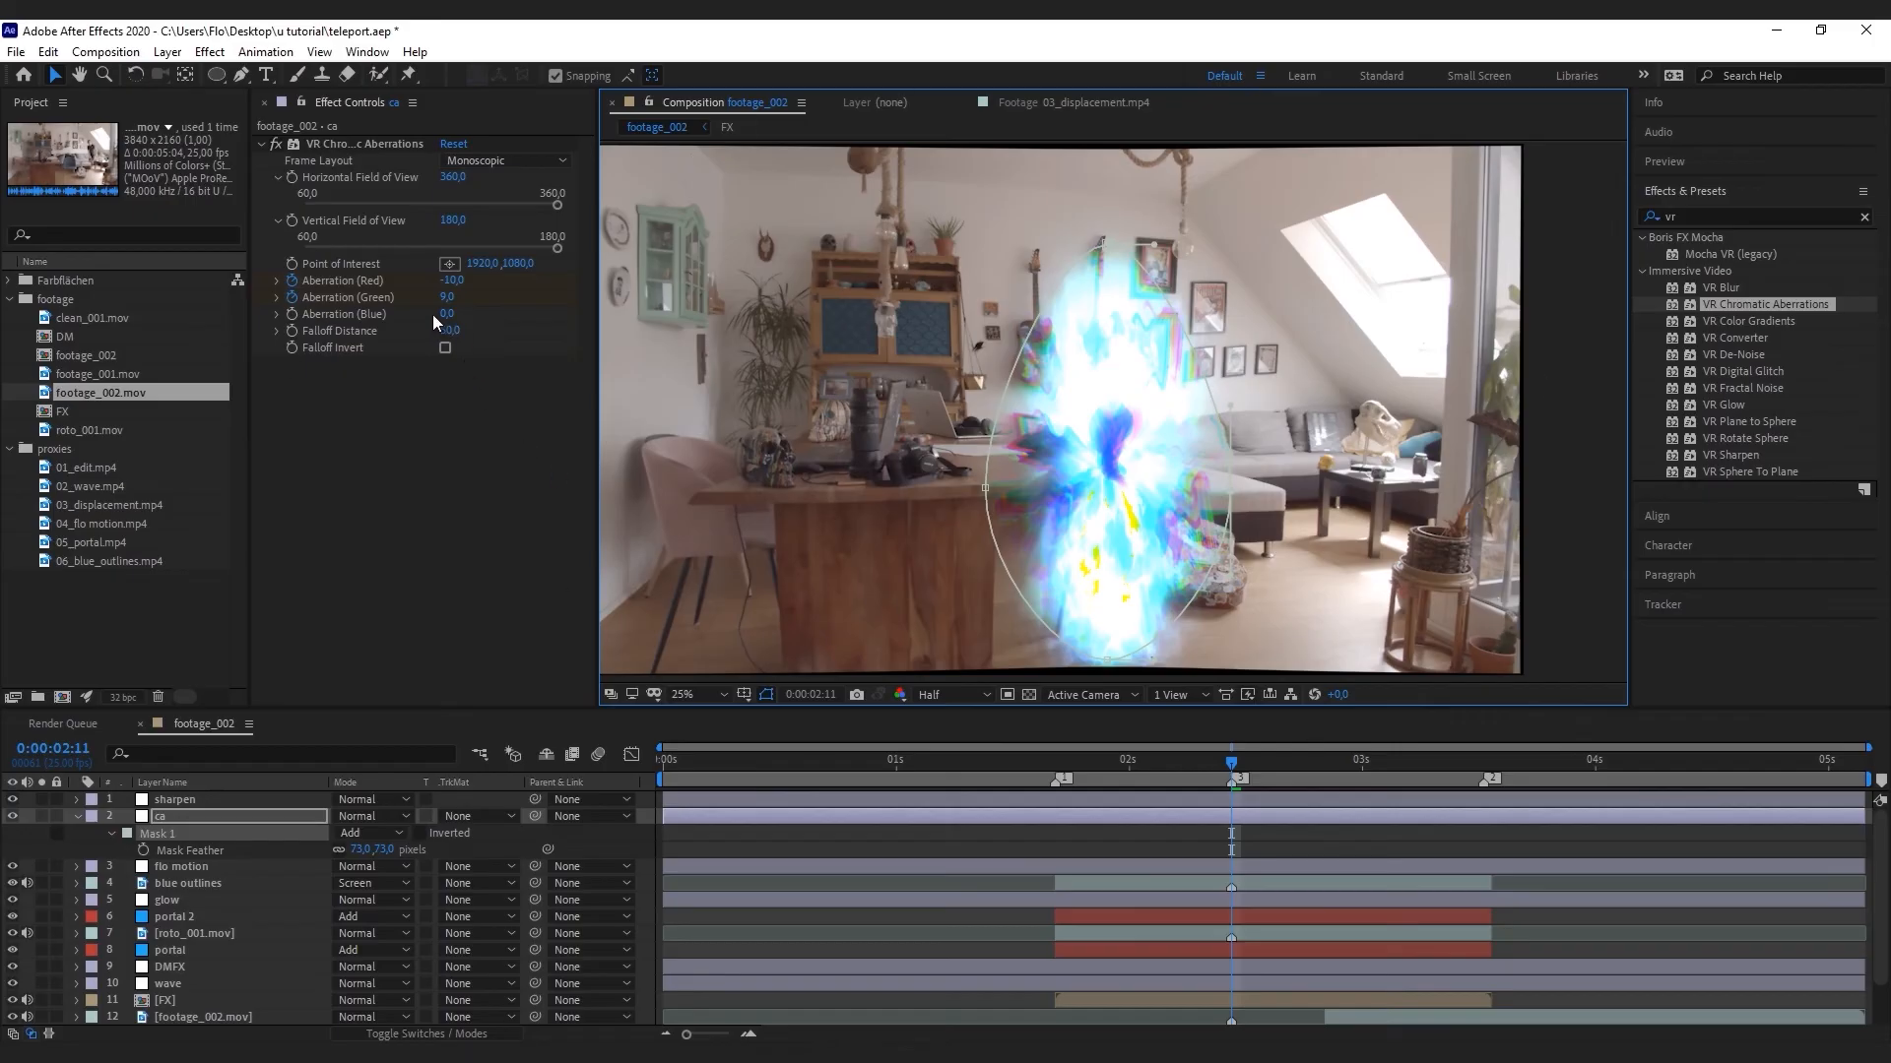
Keyframe Aberration (Green) and Aberration (Red) at 0 at 0:00:02:00, and bring both back down after 0:00:02:11
key(u)
click(1129, 763)
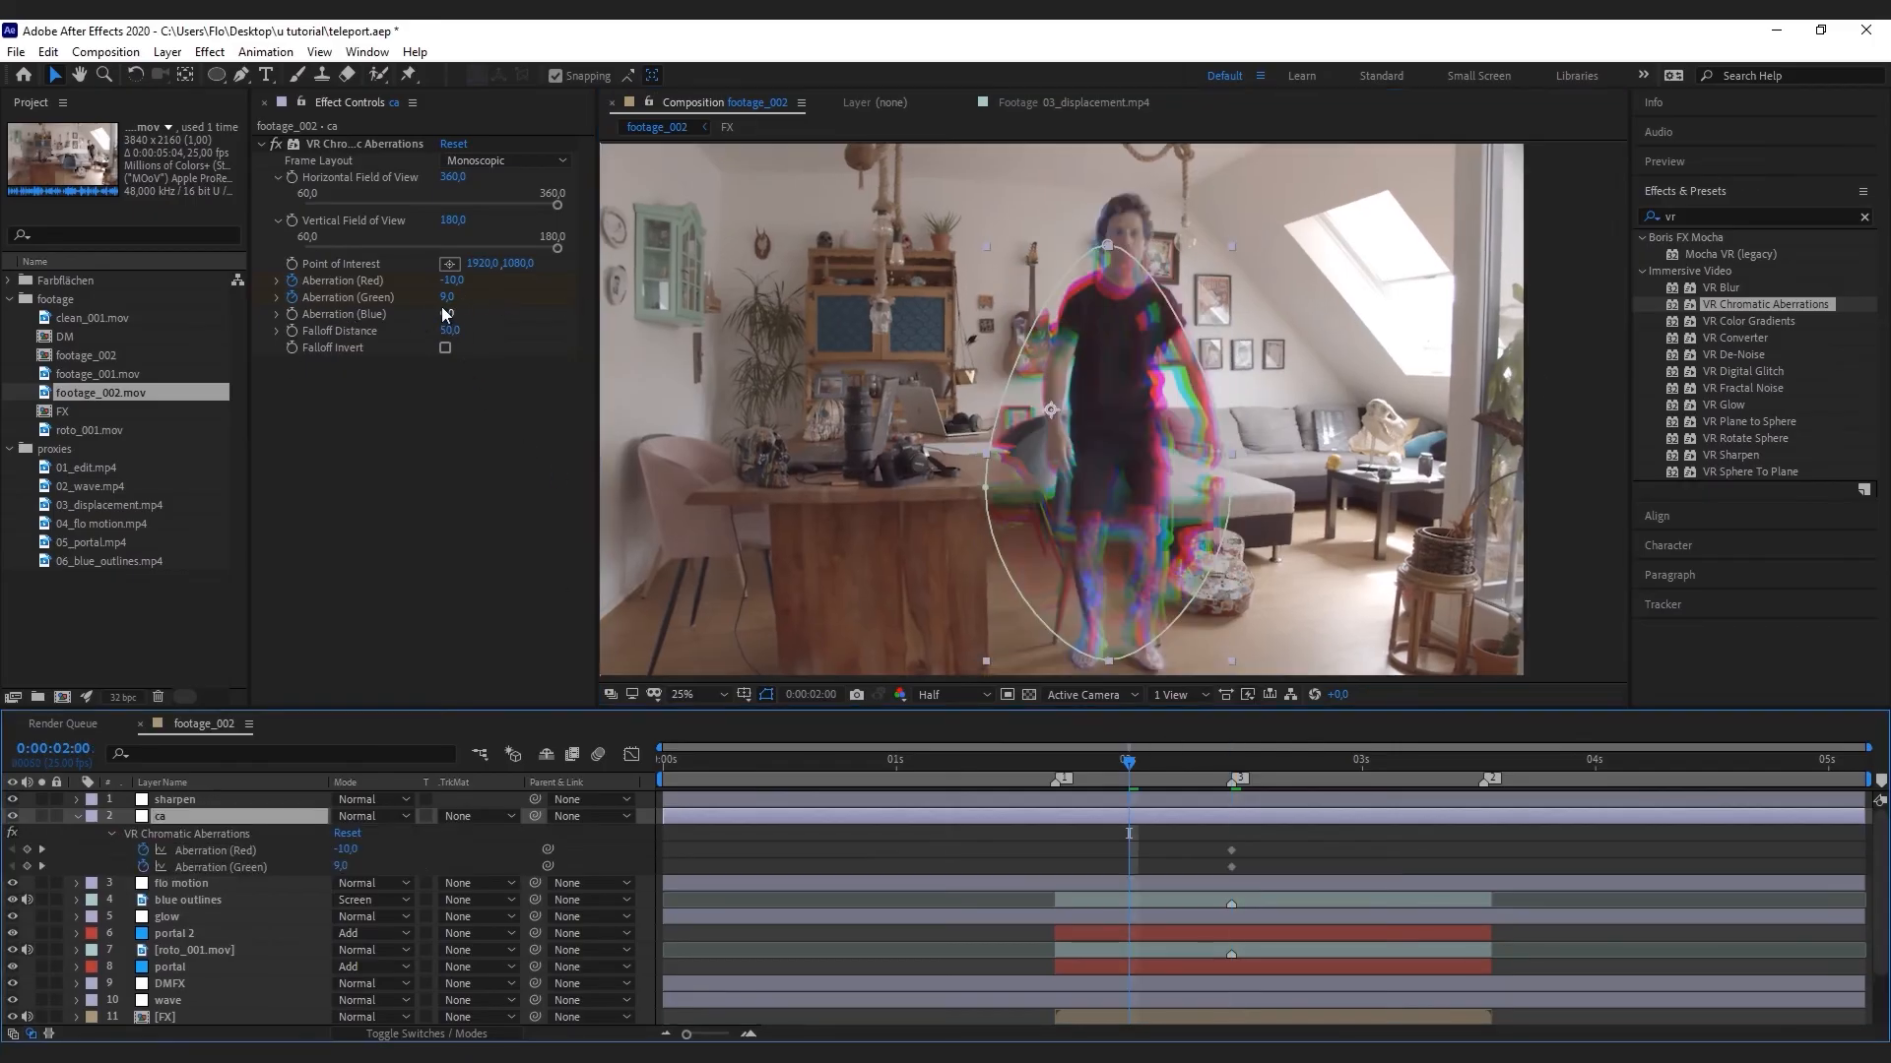
click(443, 298)
click(450, 296)
text(0)
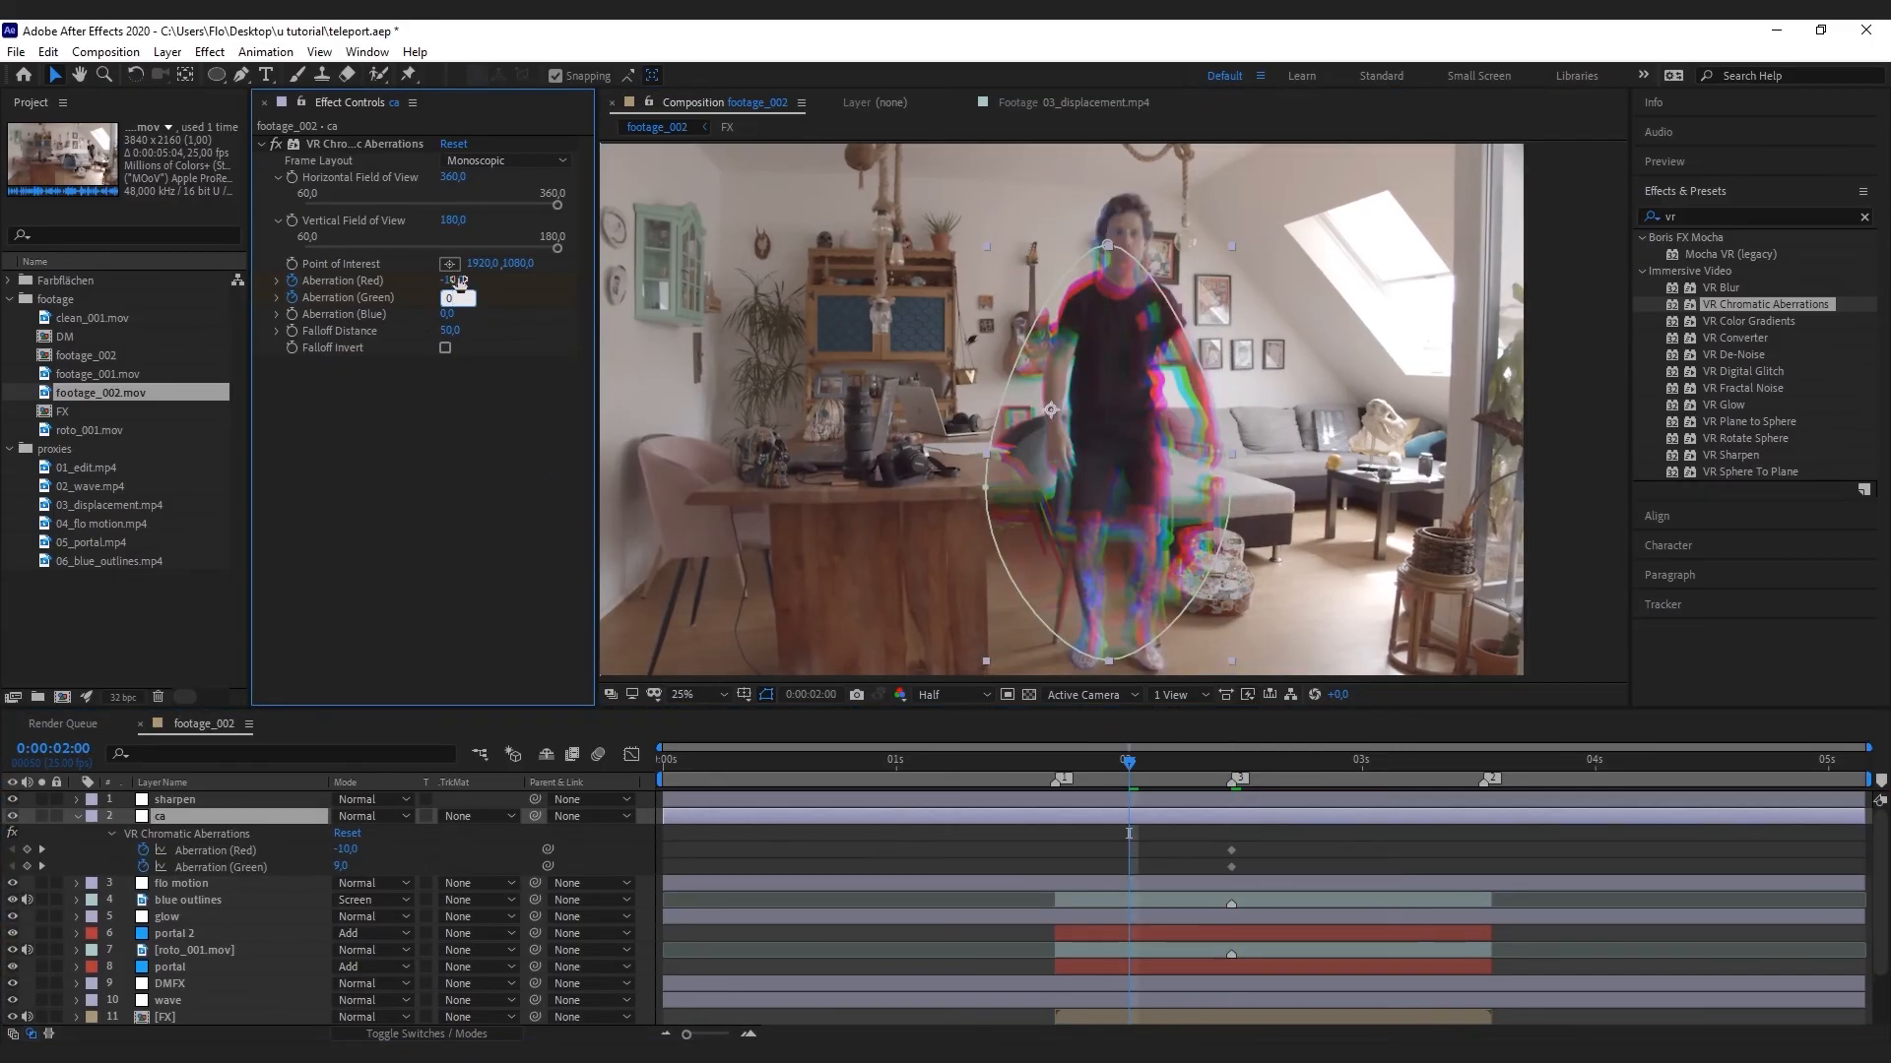
click(456, 281)
text(0)
click(512, 386)
click(1334, 763)
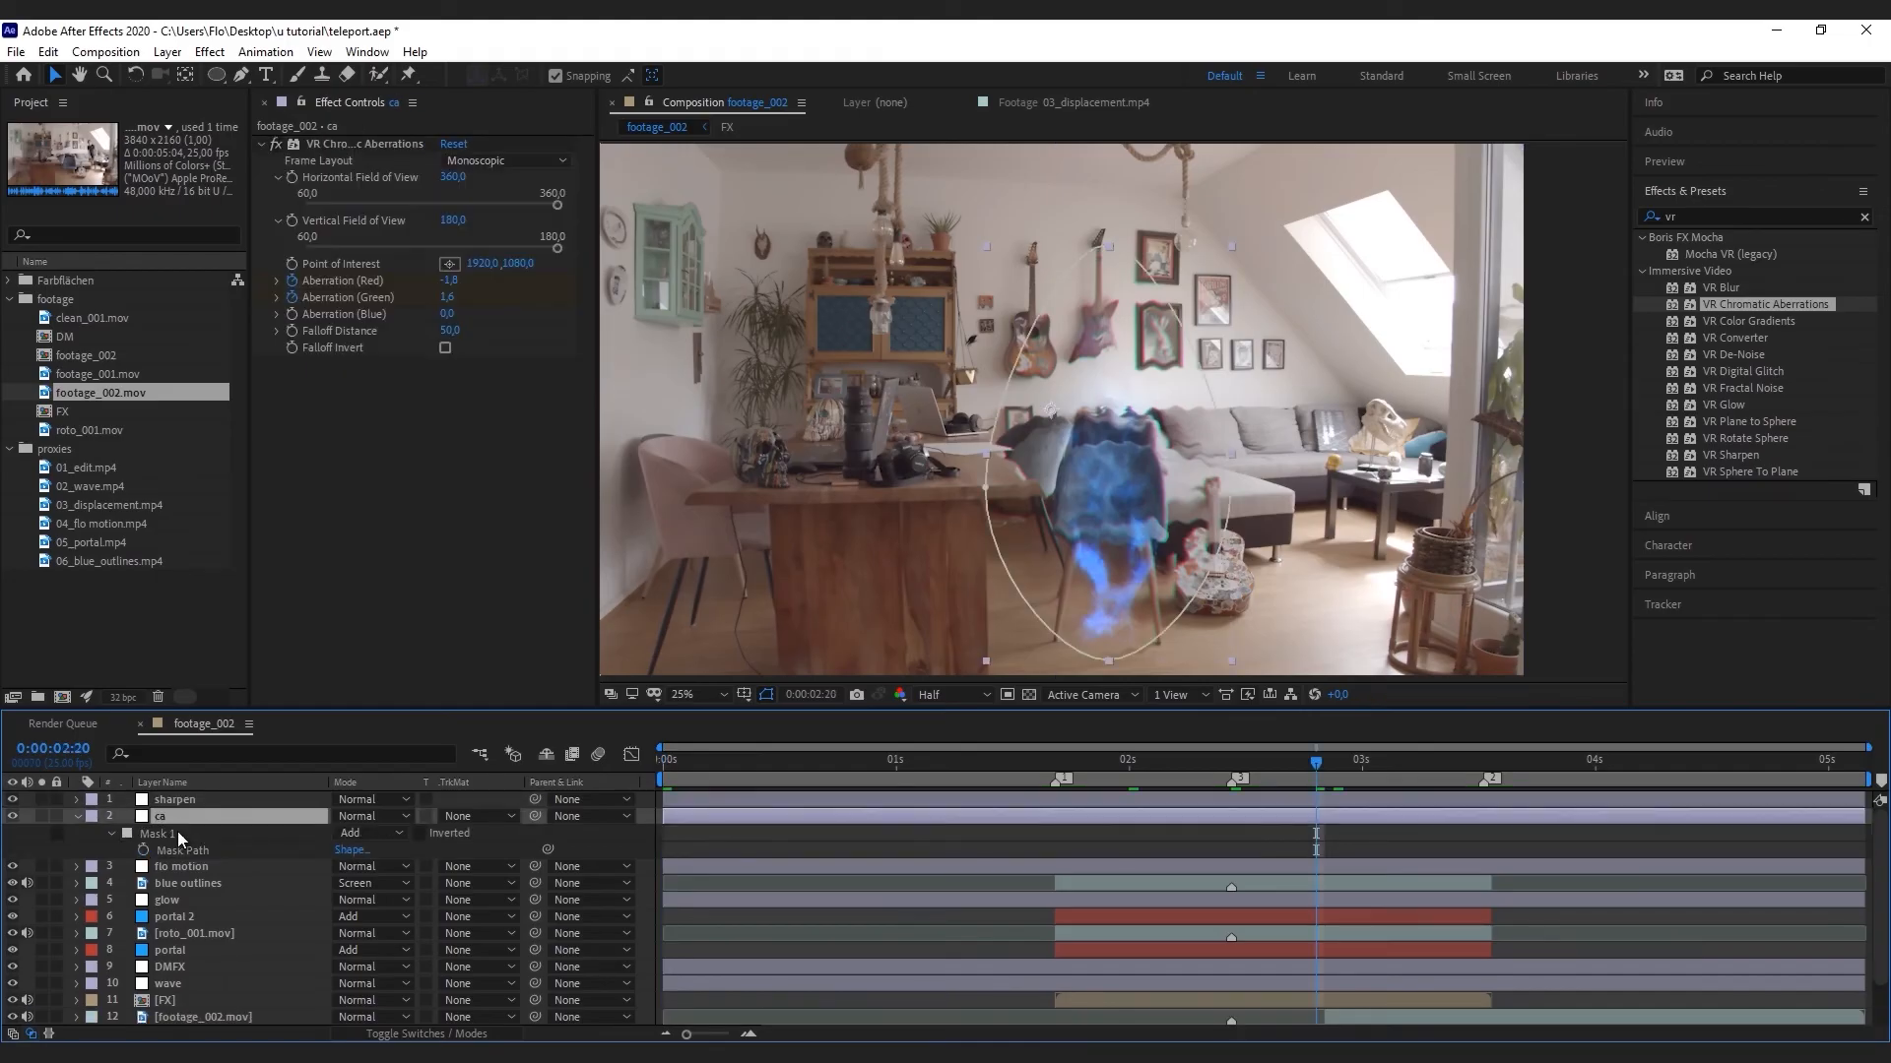
Apply the Sharpen effect to the sharpen layer and set its Sharpen Amount to 113
click(179, 805)
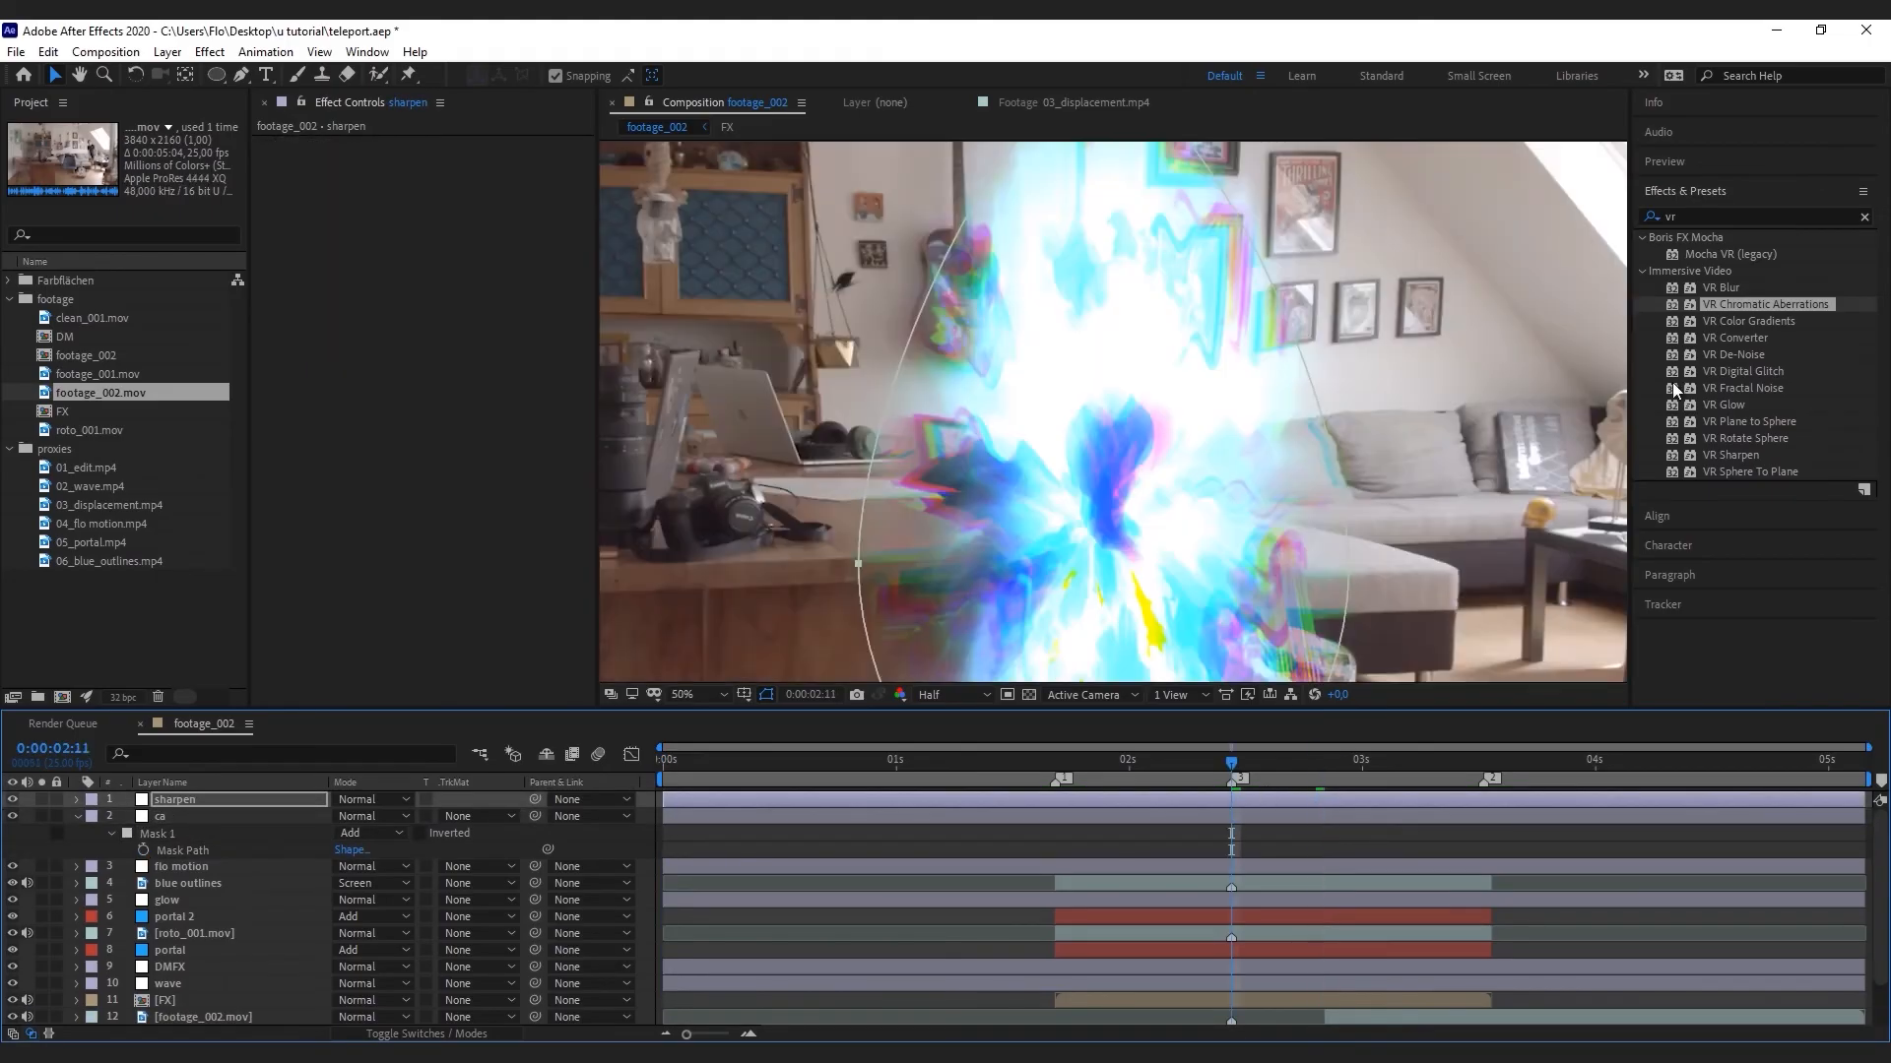
click(1714, 219)
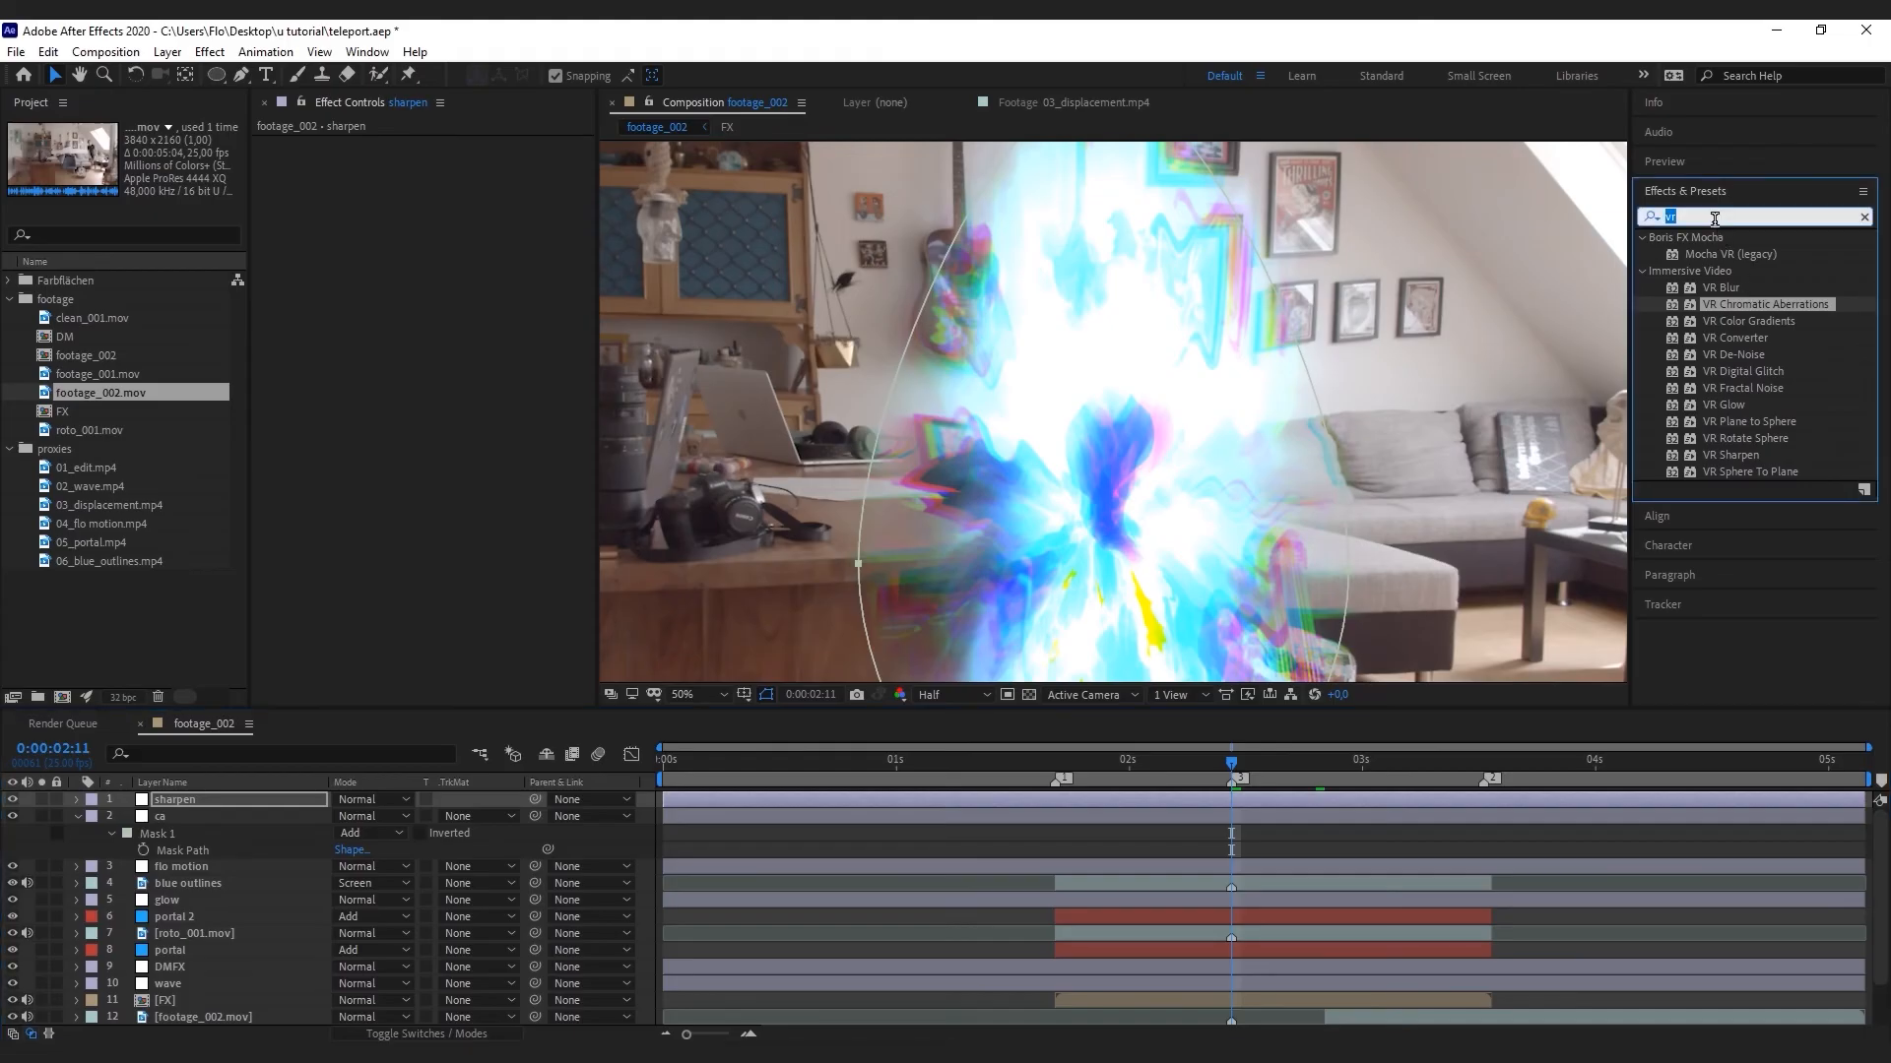
text(sharpen)
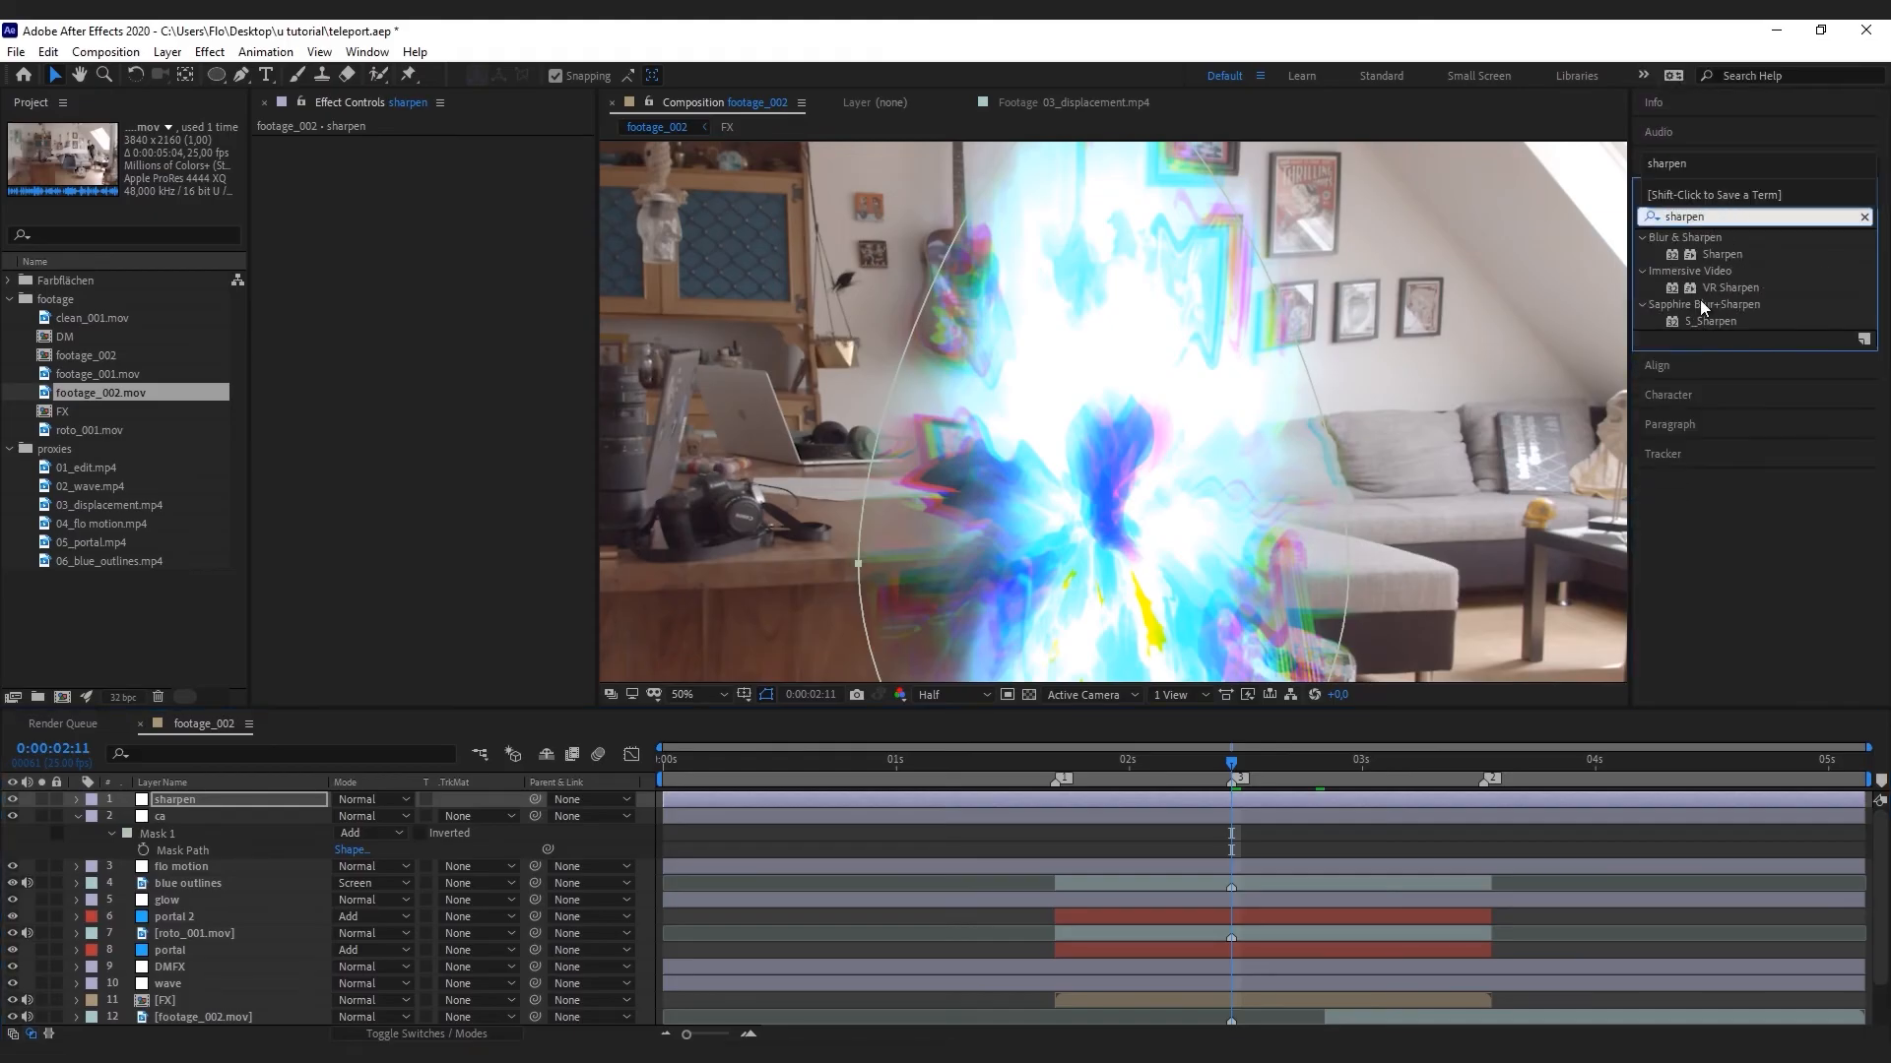
drag(1722, 254, 980, 408)
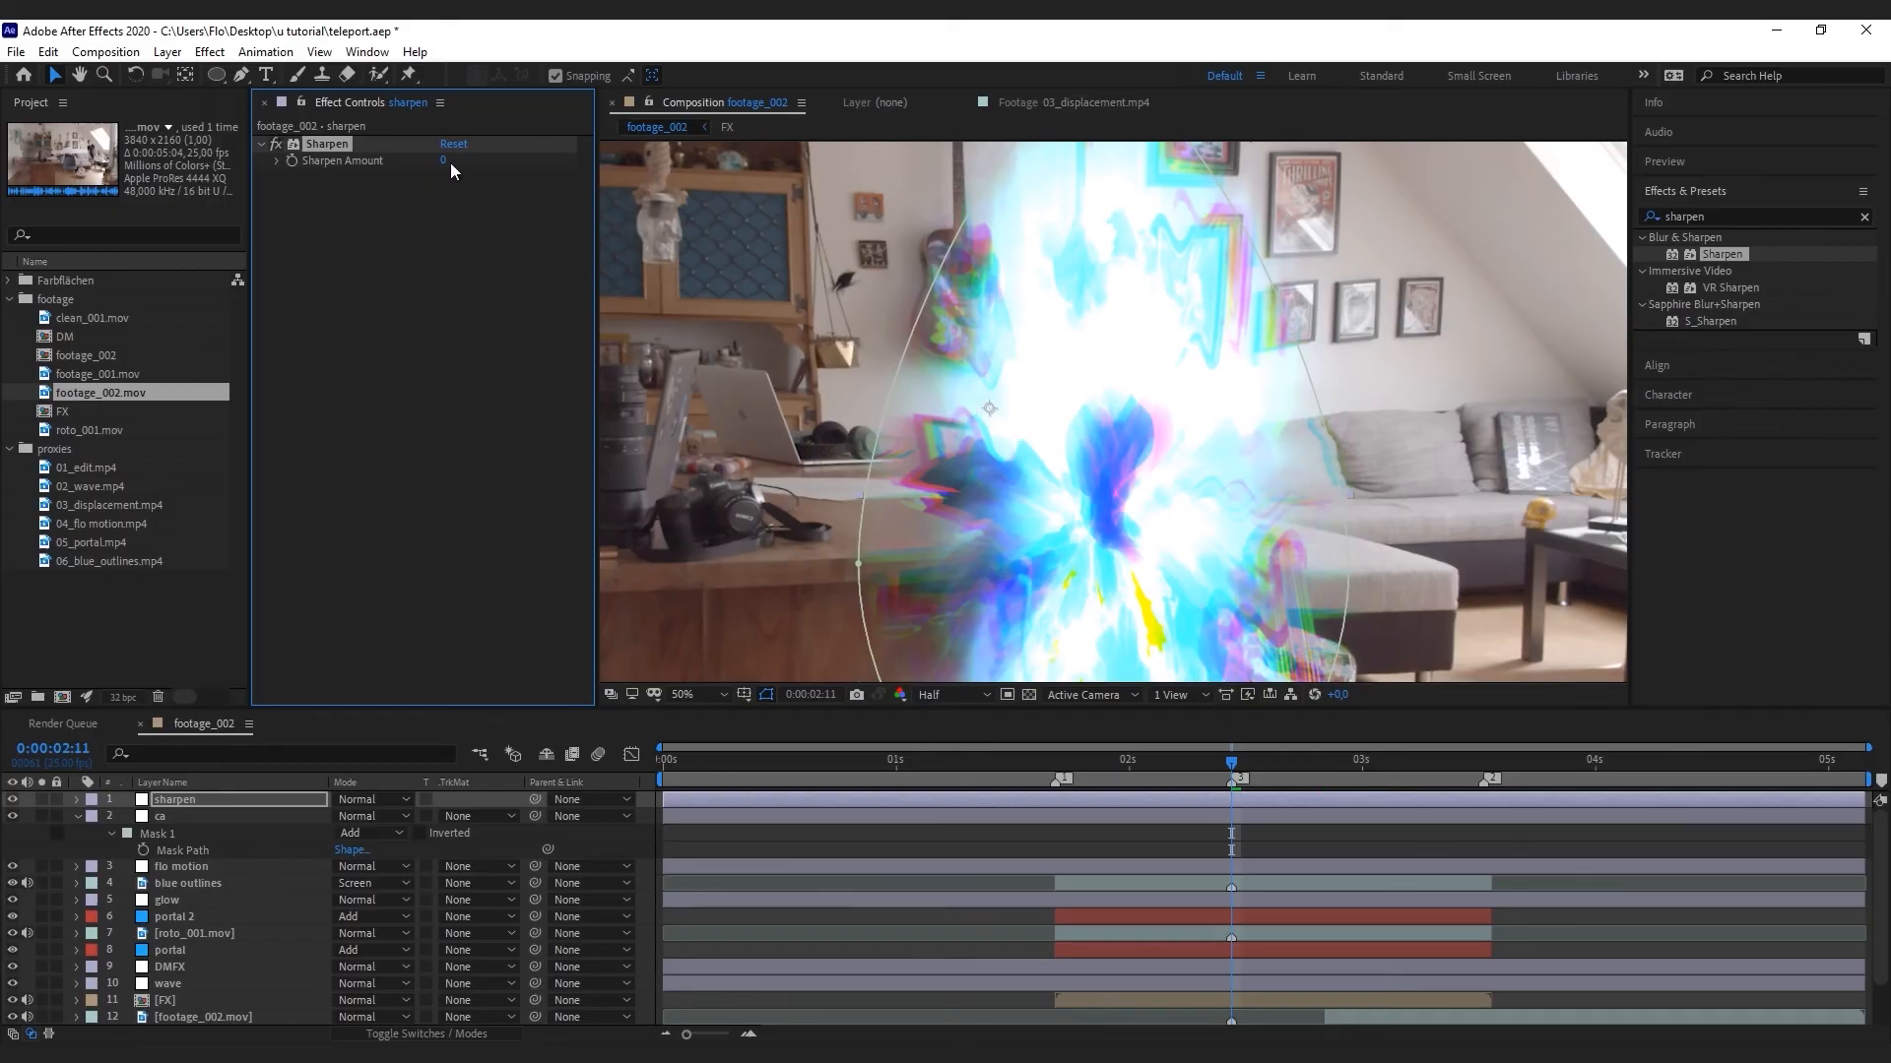
drag(451, 160, 573, 181)
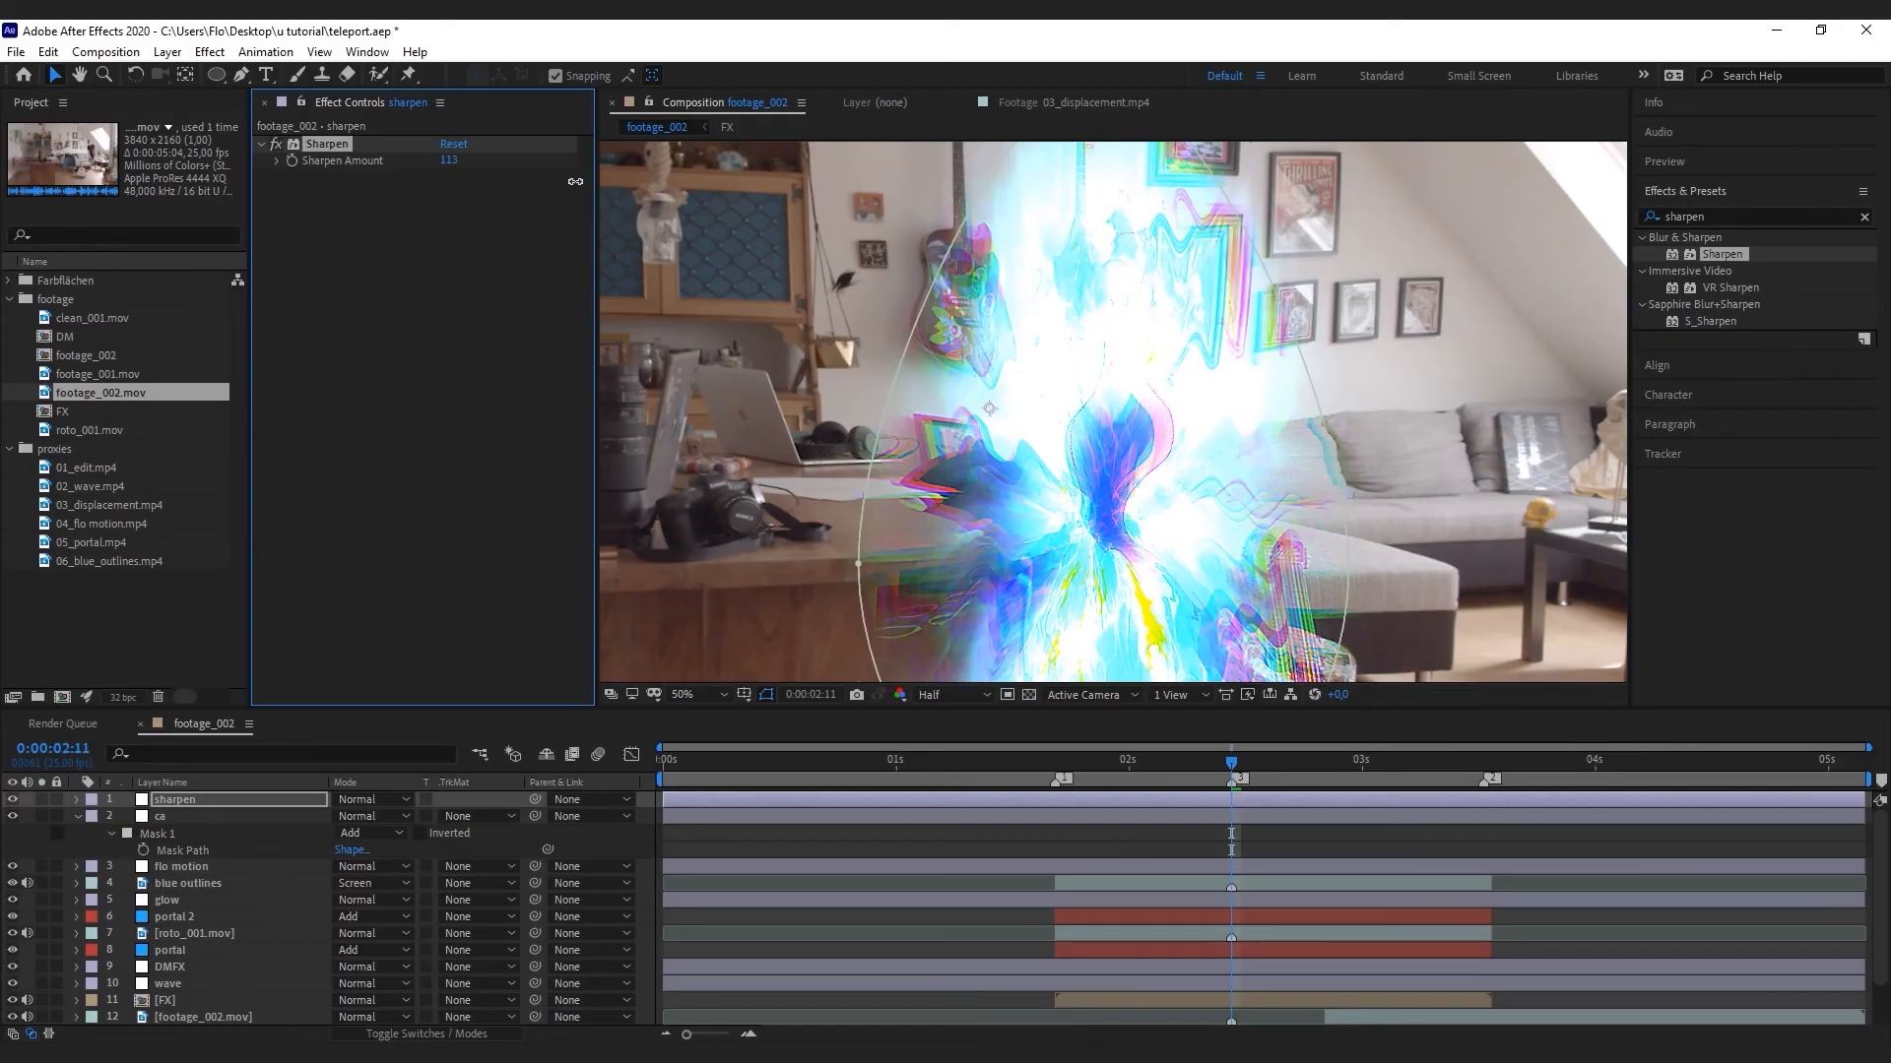
Keyframe Sharpen Amount at 113 at 0:00:02:11 and at 0 at 0:00:02:04 and 0:00:02:18, and preview the composition
scroll(1284, 445, down, 1)
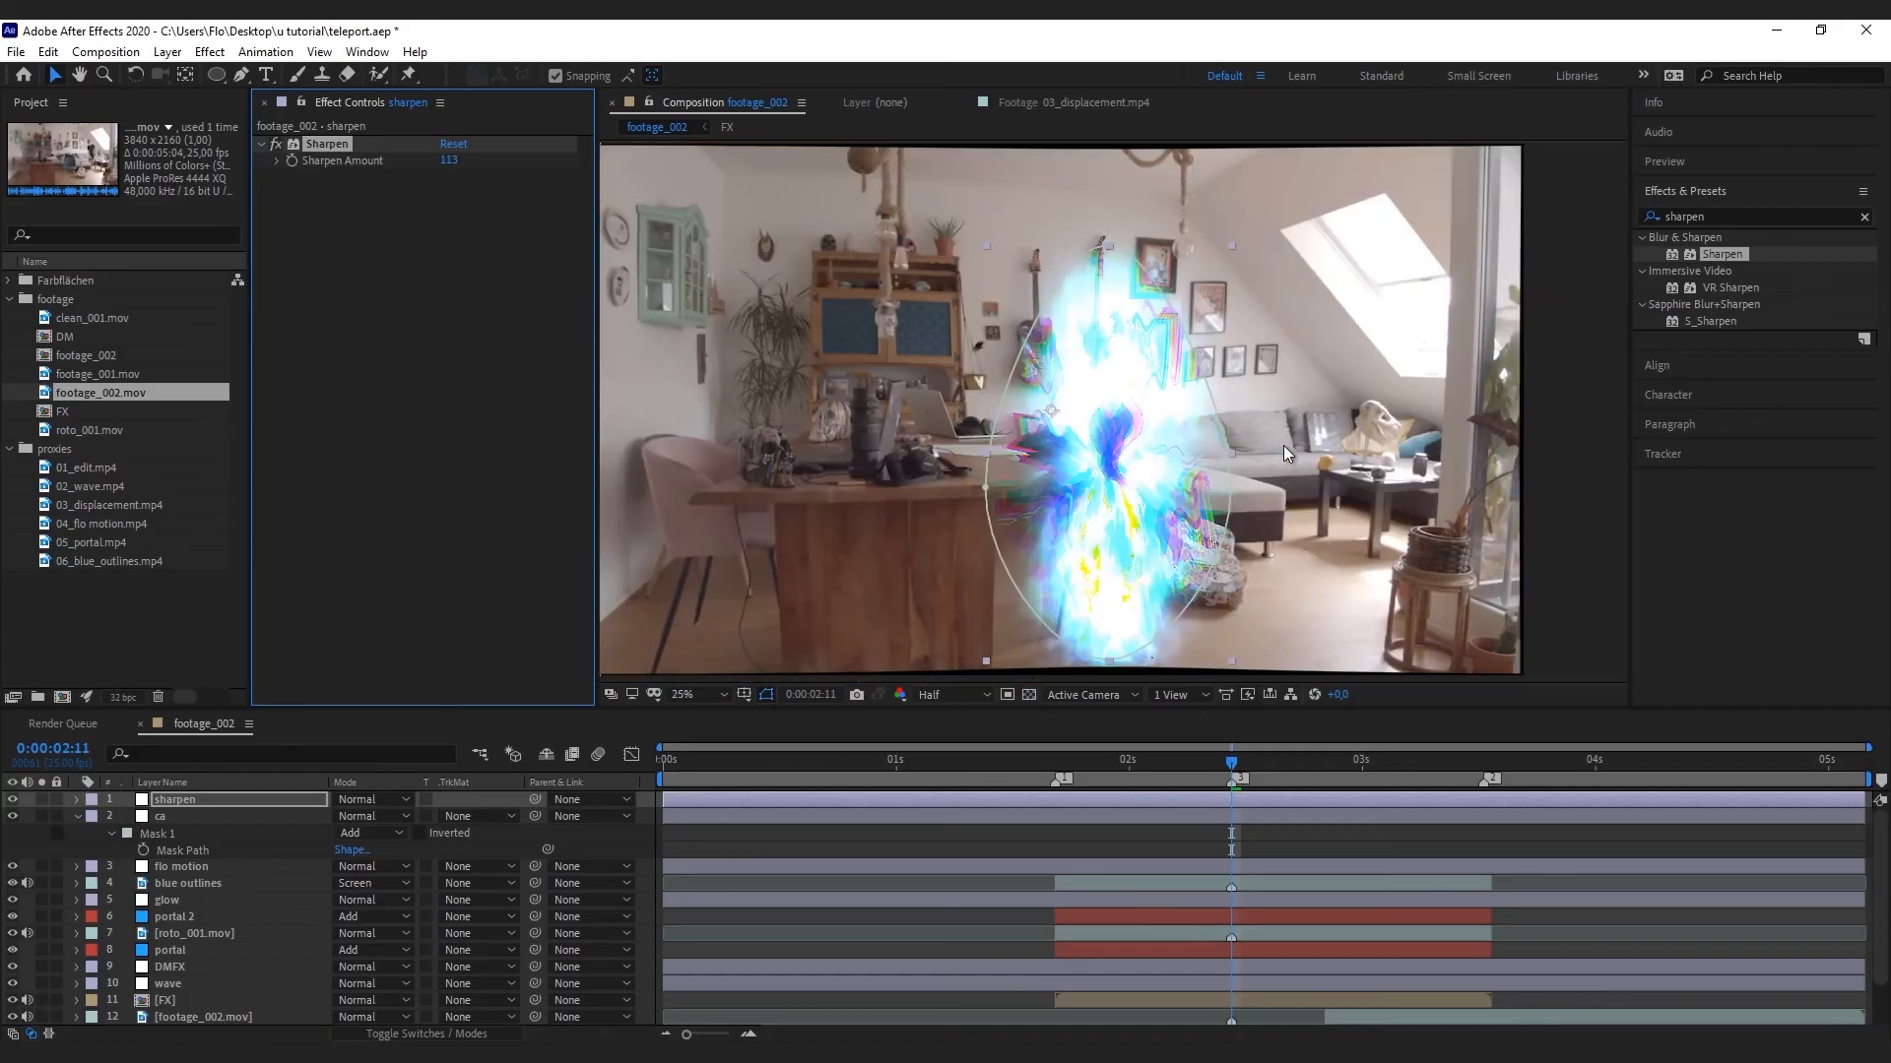
scroll(886, 492, up, 1)
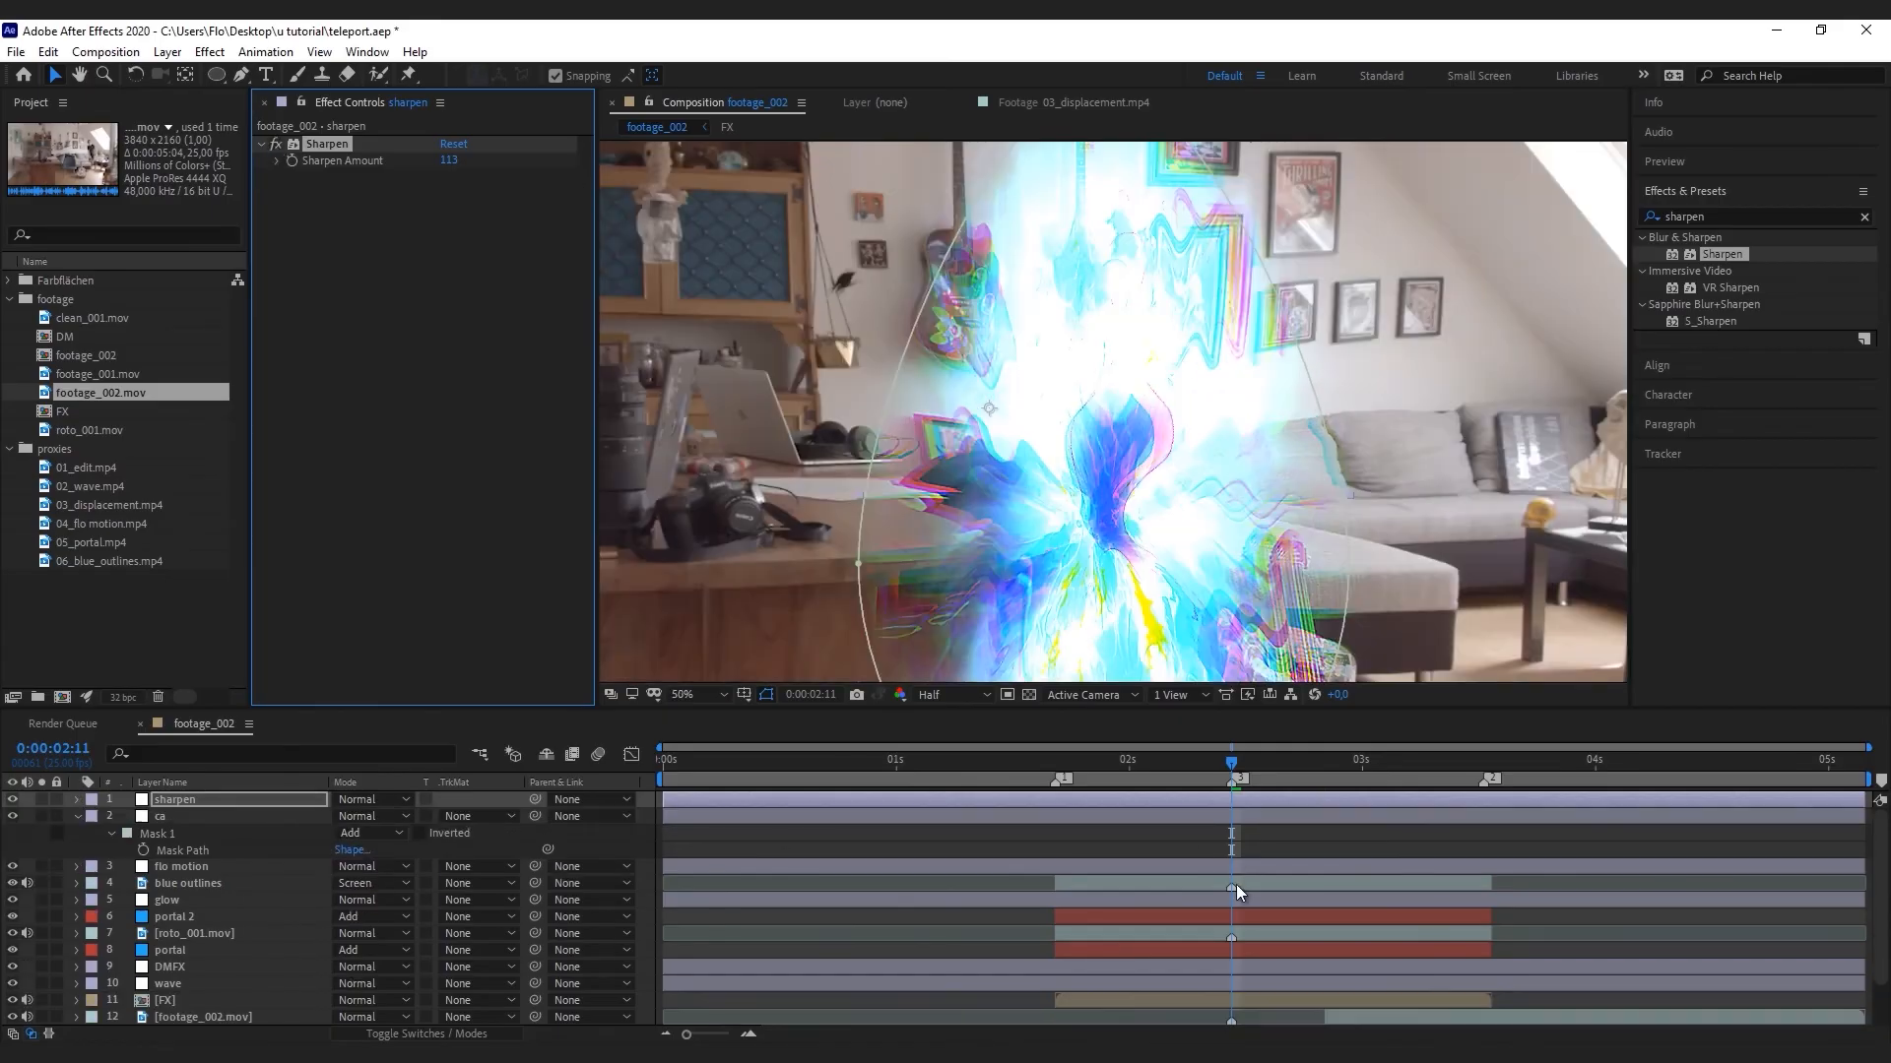
click(1167, 763)
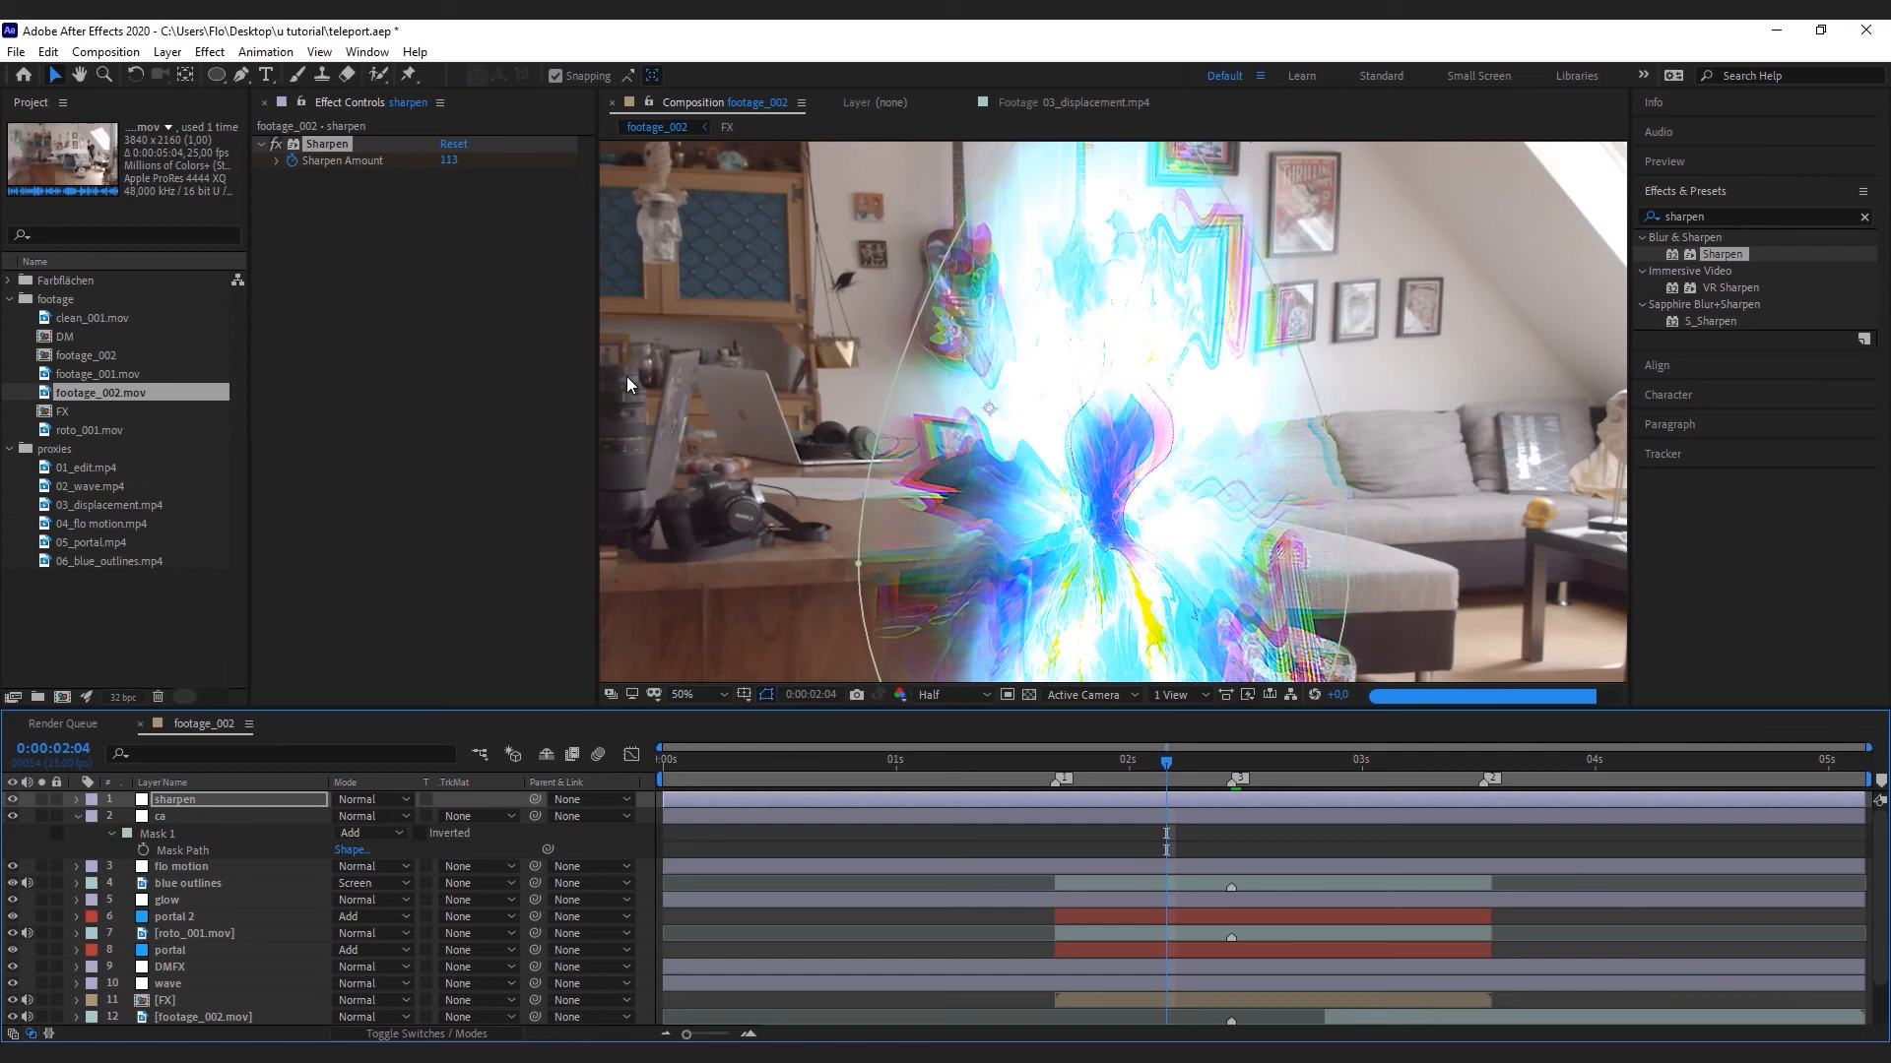
click(449, 160)
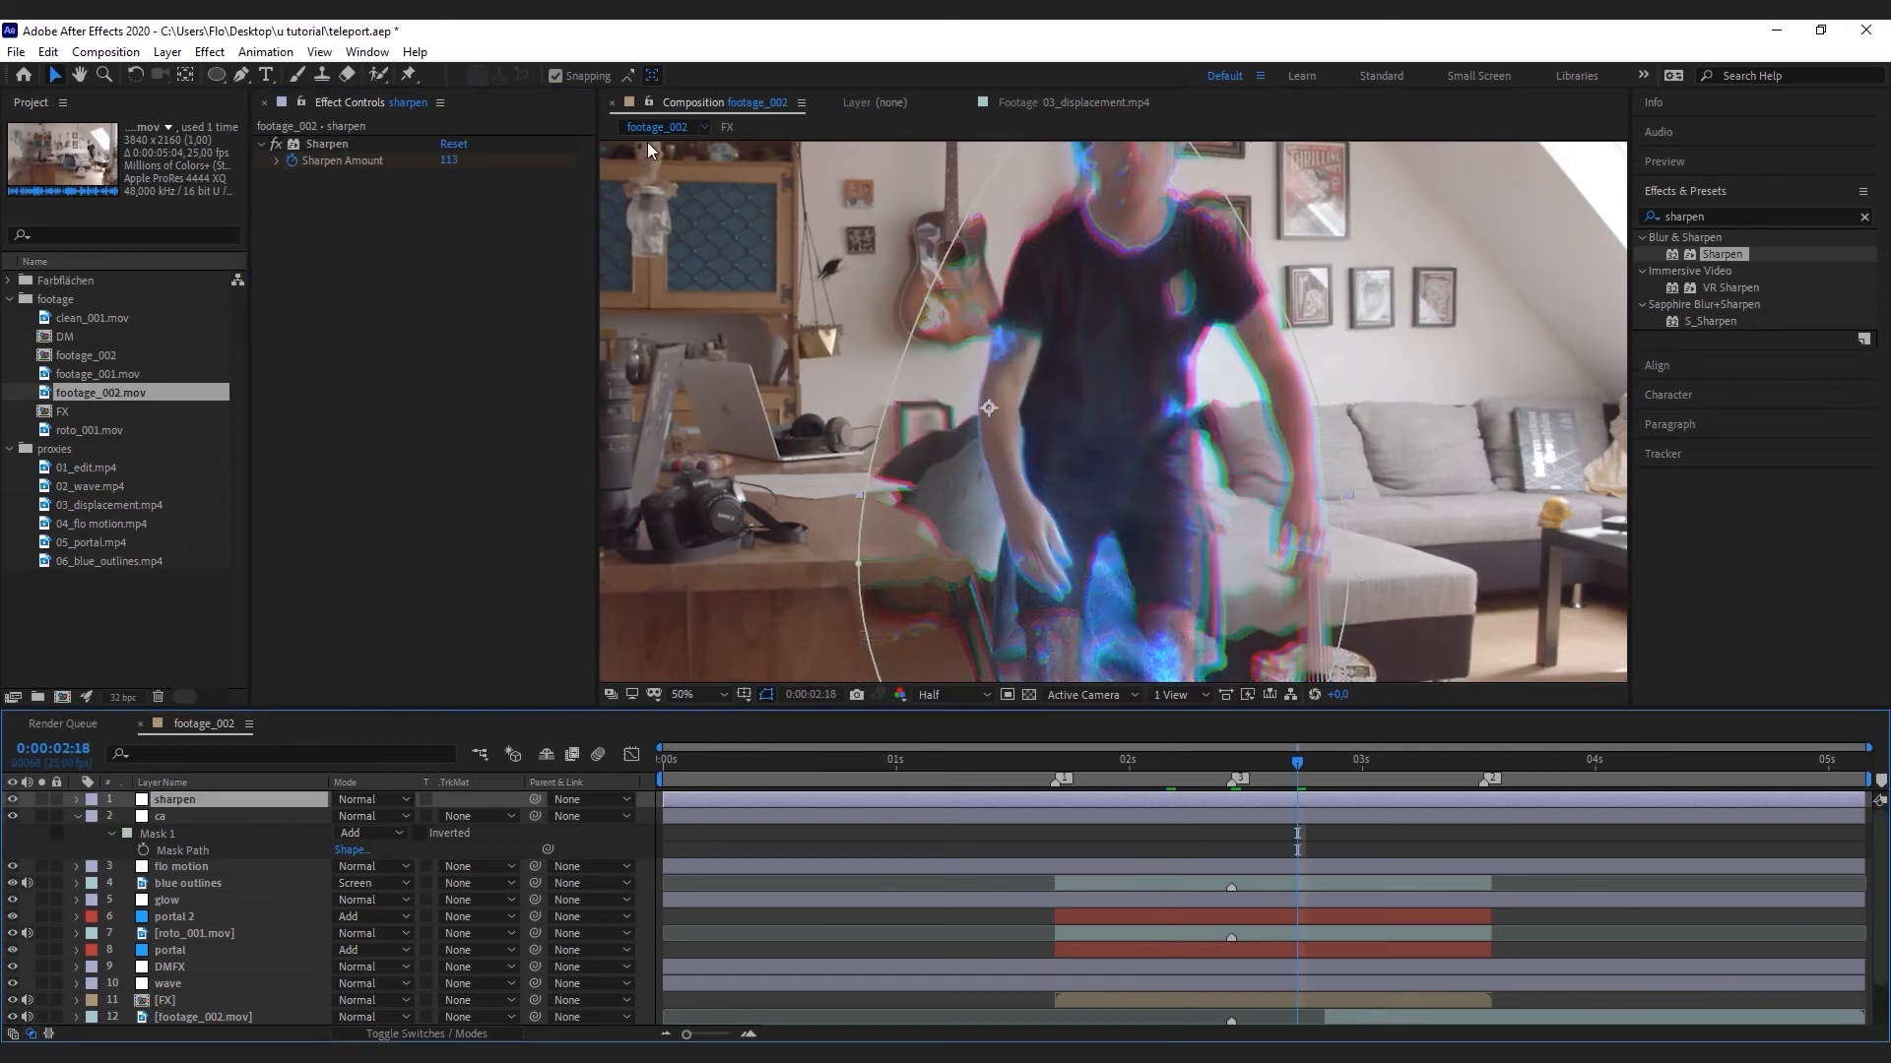
click(453, 160)
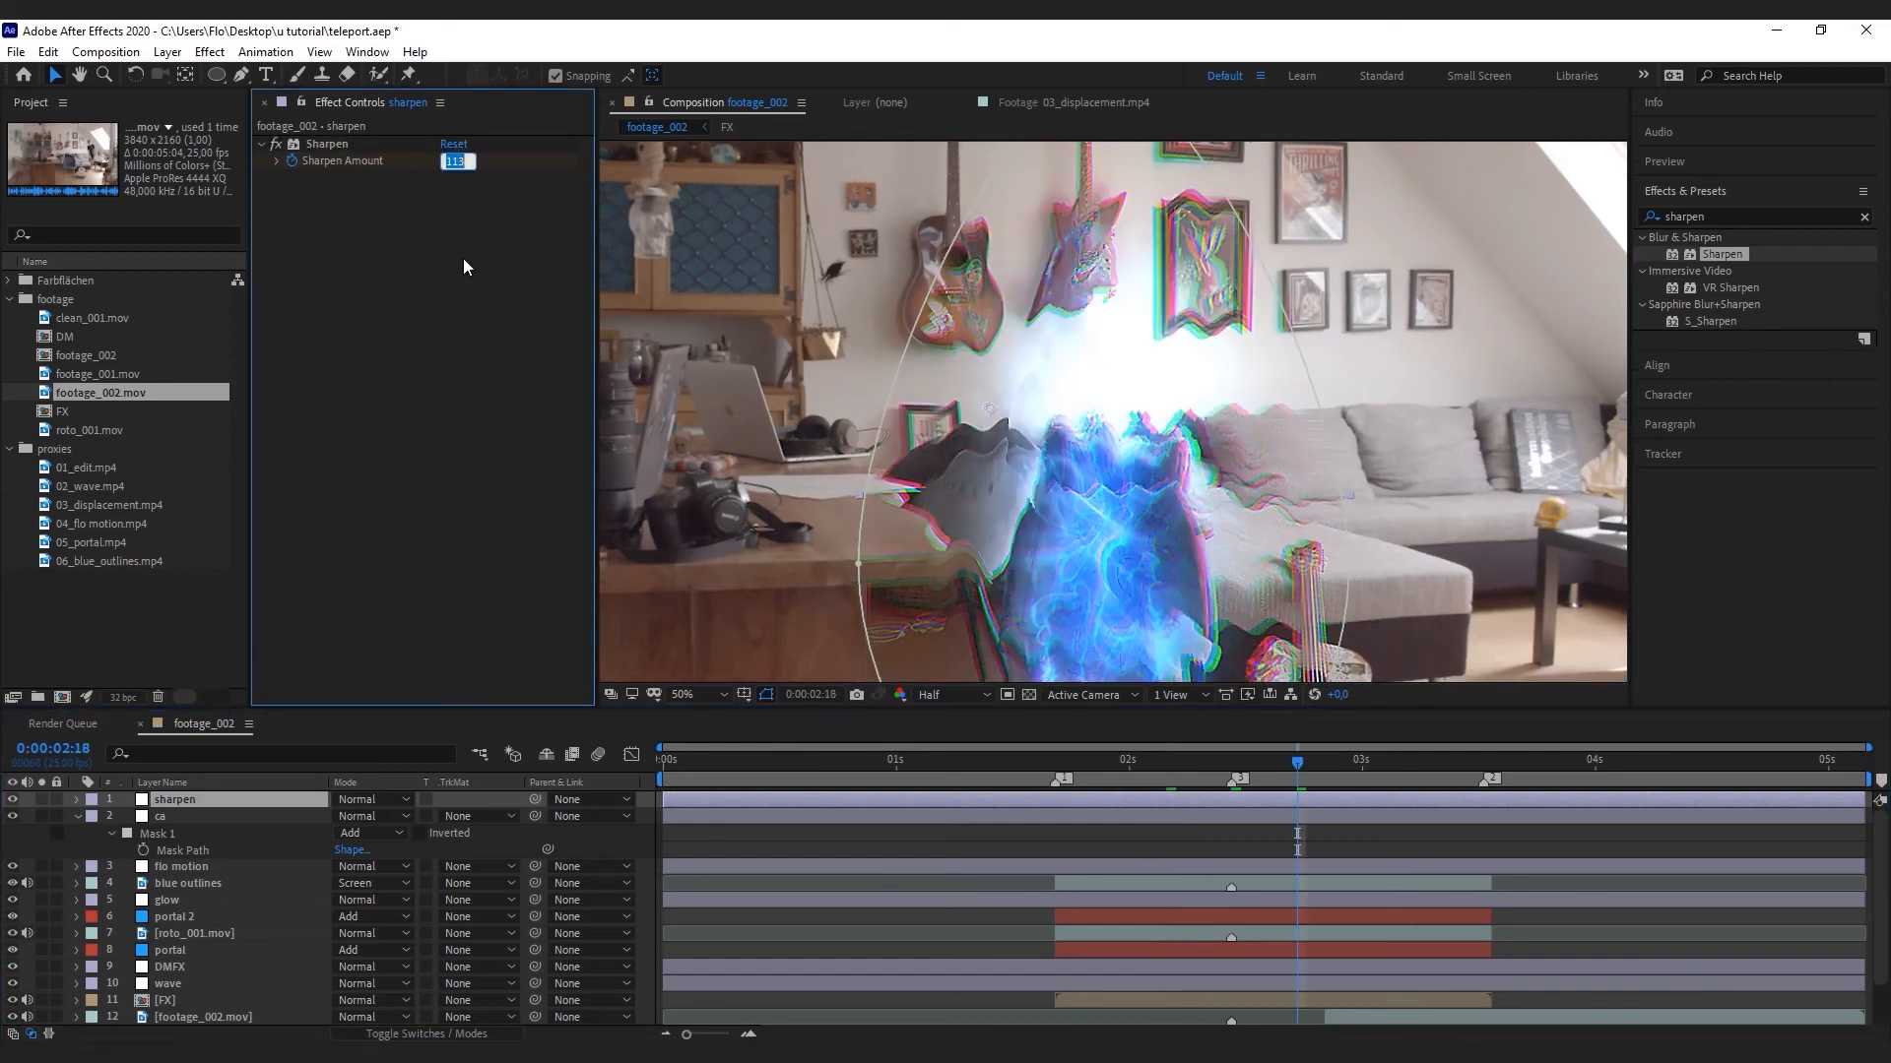
scroll(1365, 516, down, 1)
key(space)
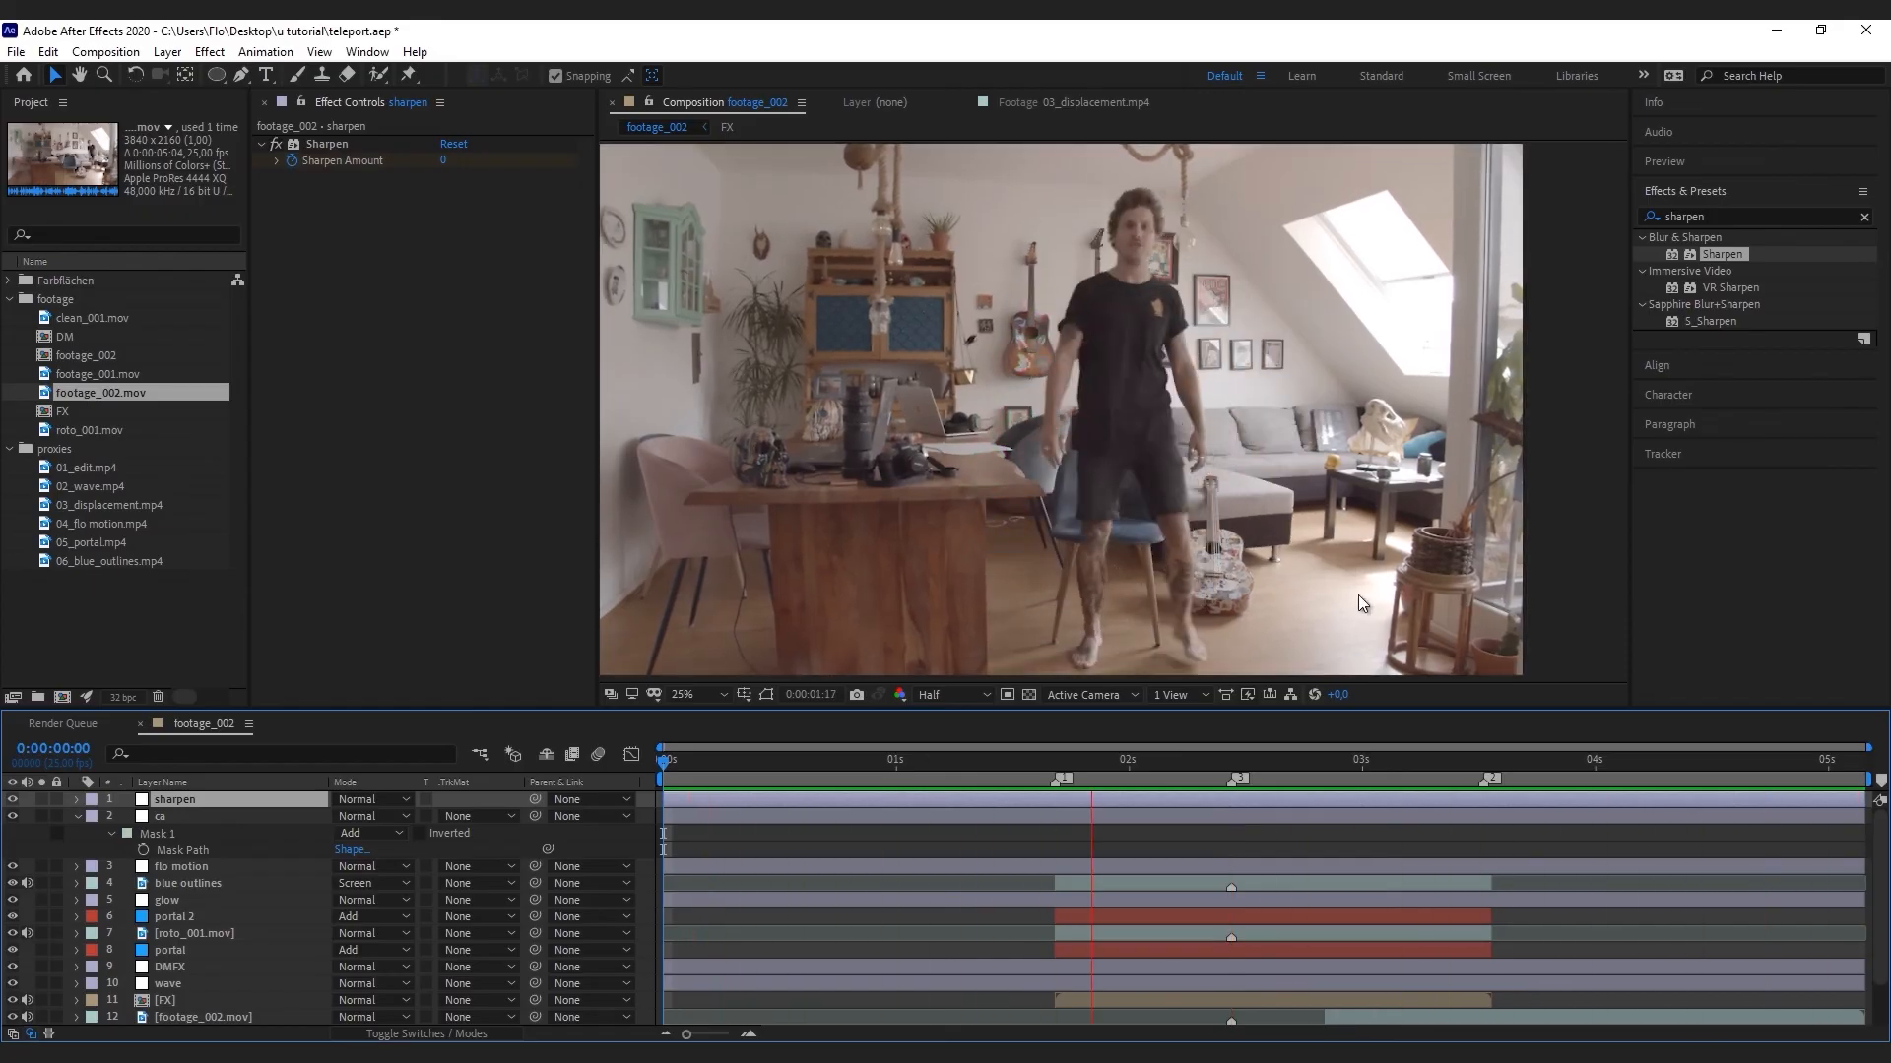
Nest the footage_002 composition in a new composition and add an adjustment layer named crop above it
click(81, 356)
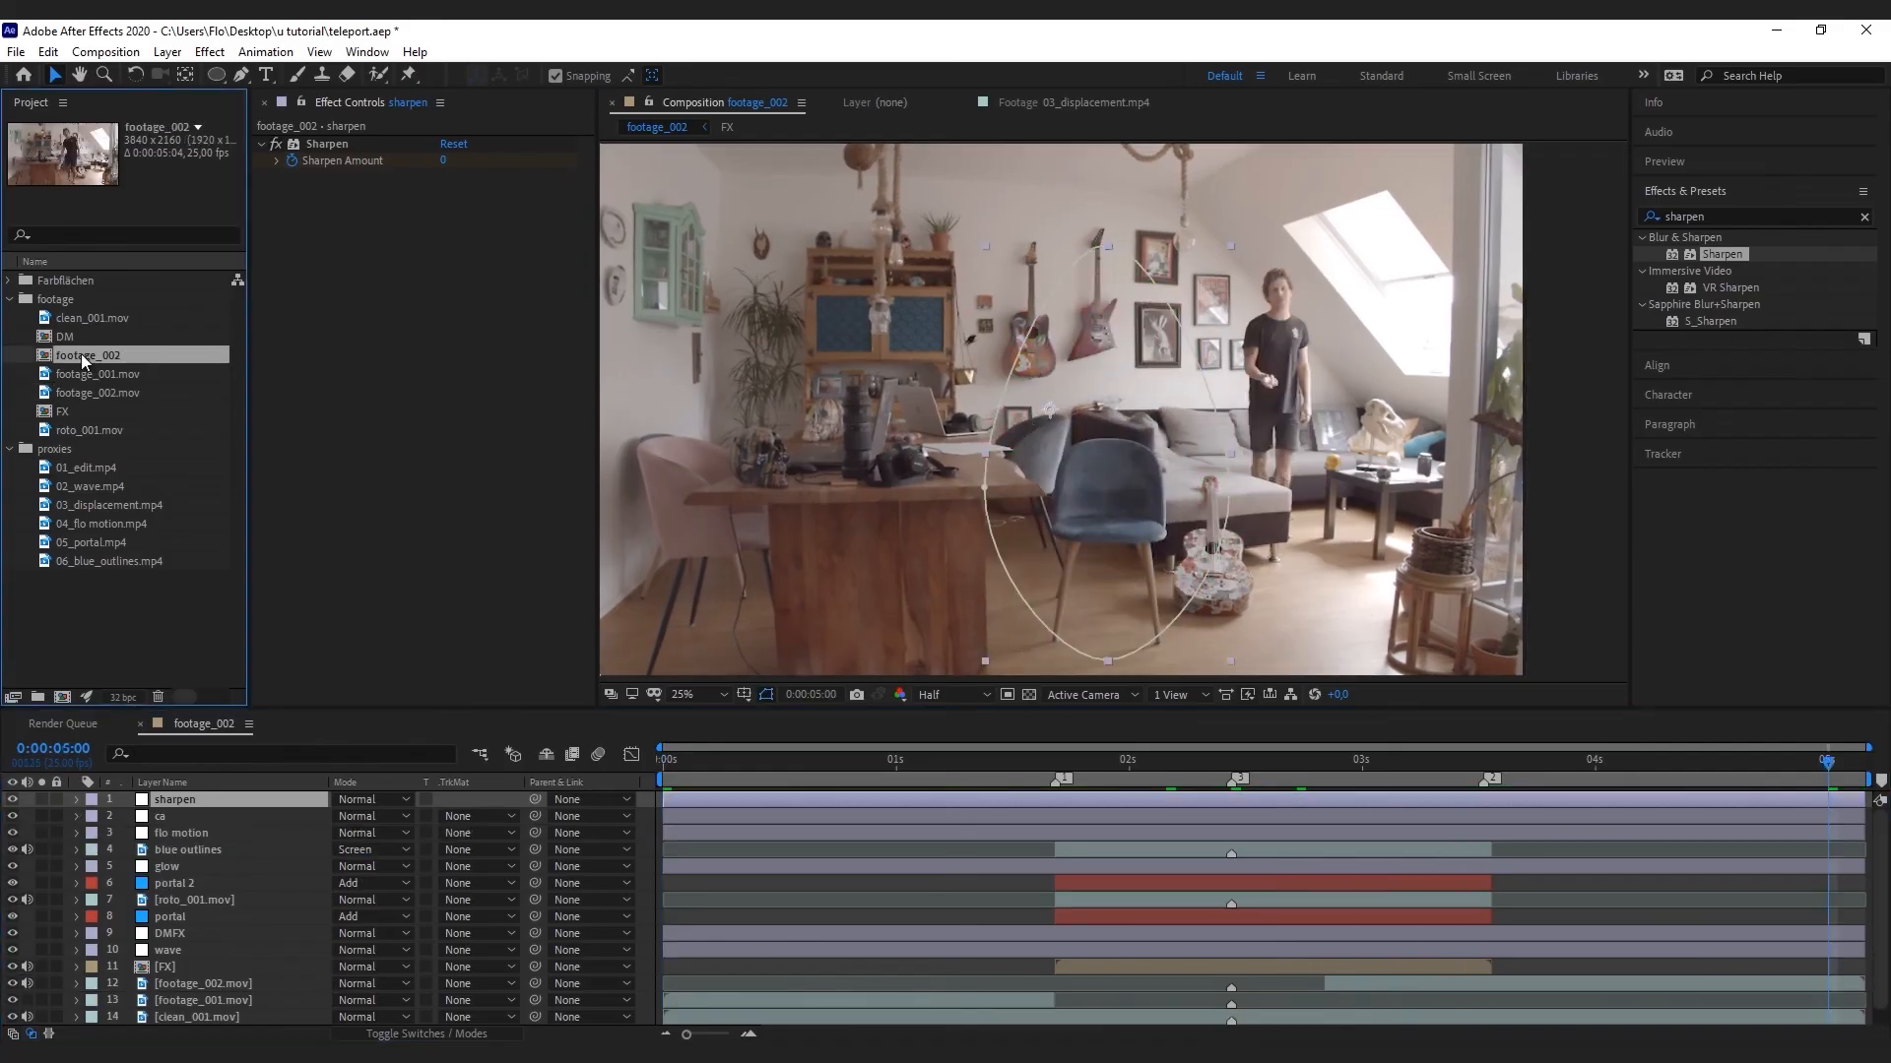
drag(98, 357, 63, 699)
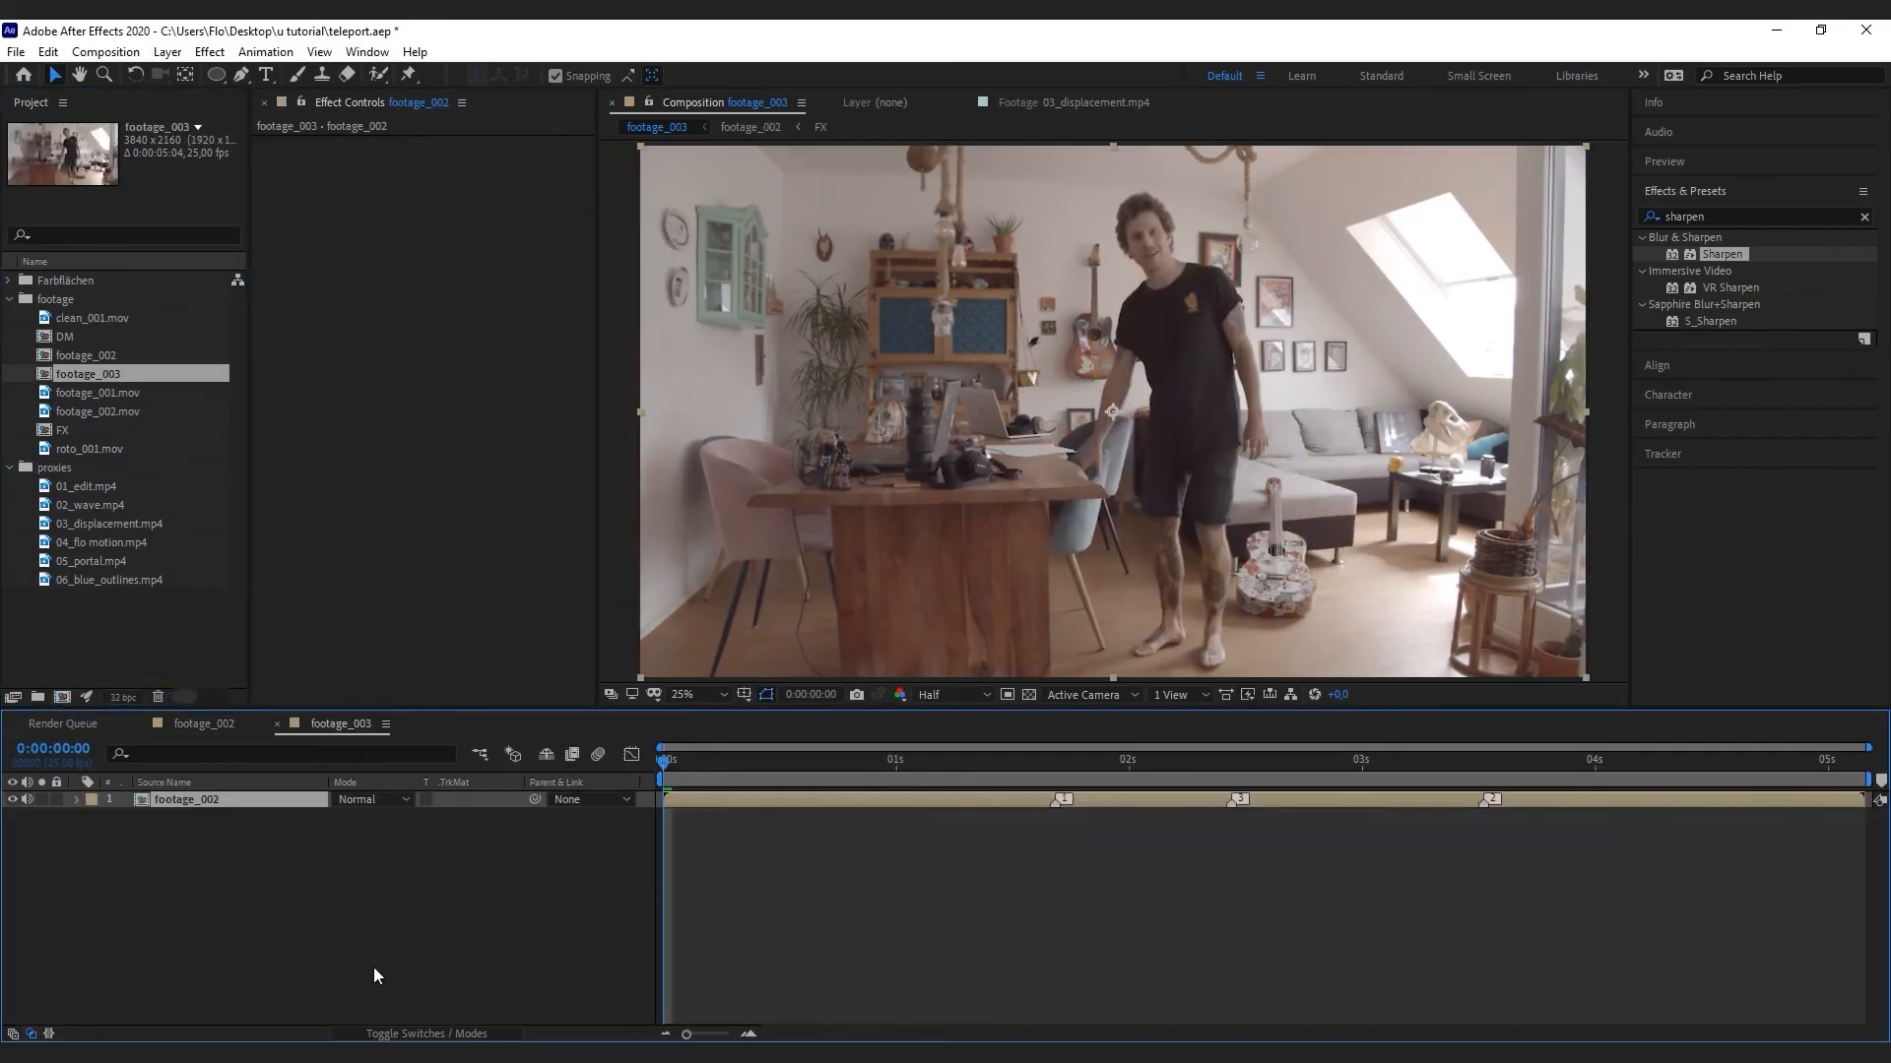
key(ctrl+alt+y)
key(Return)
text(crop)
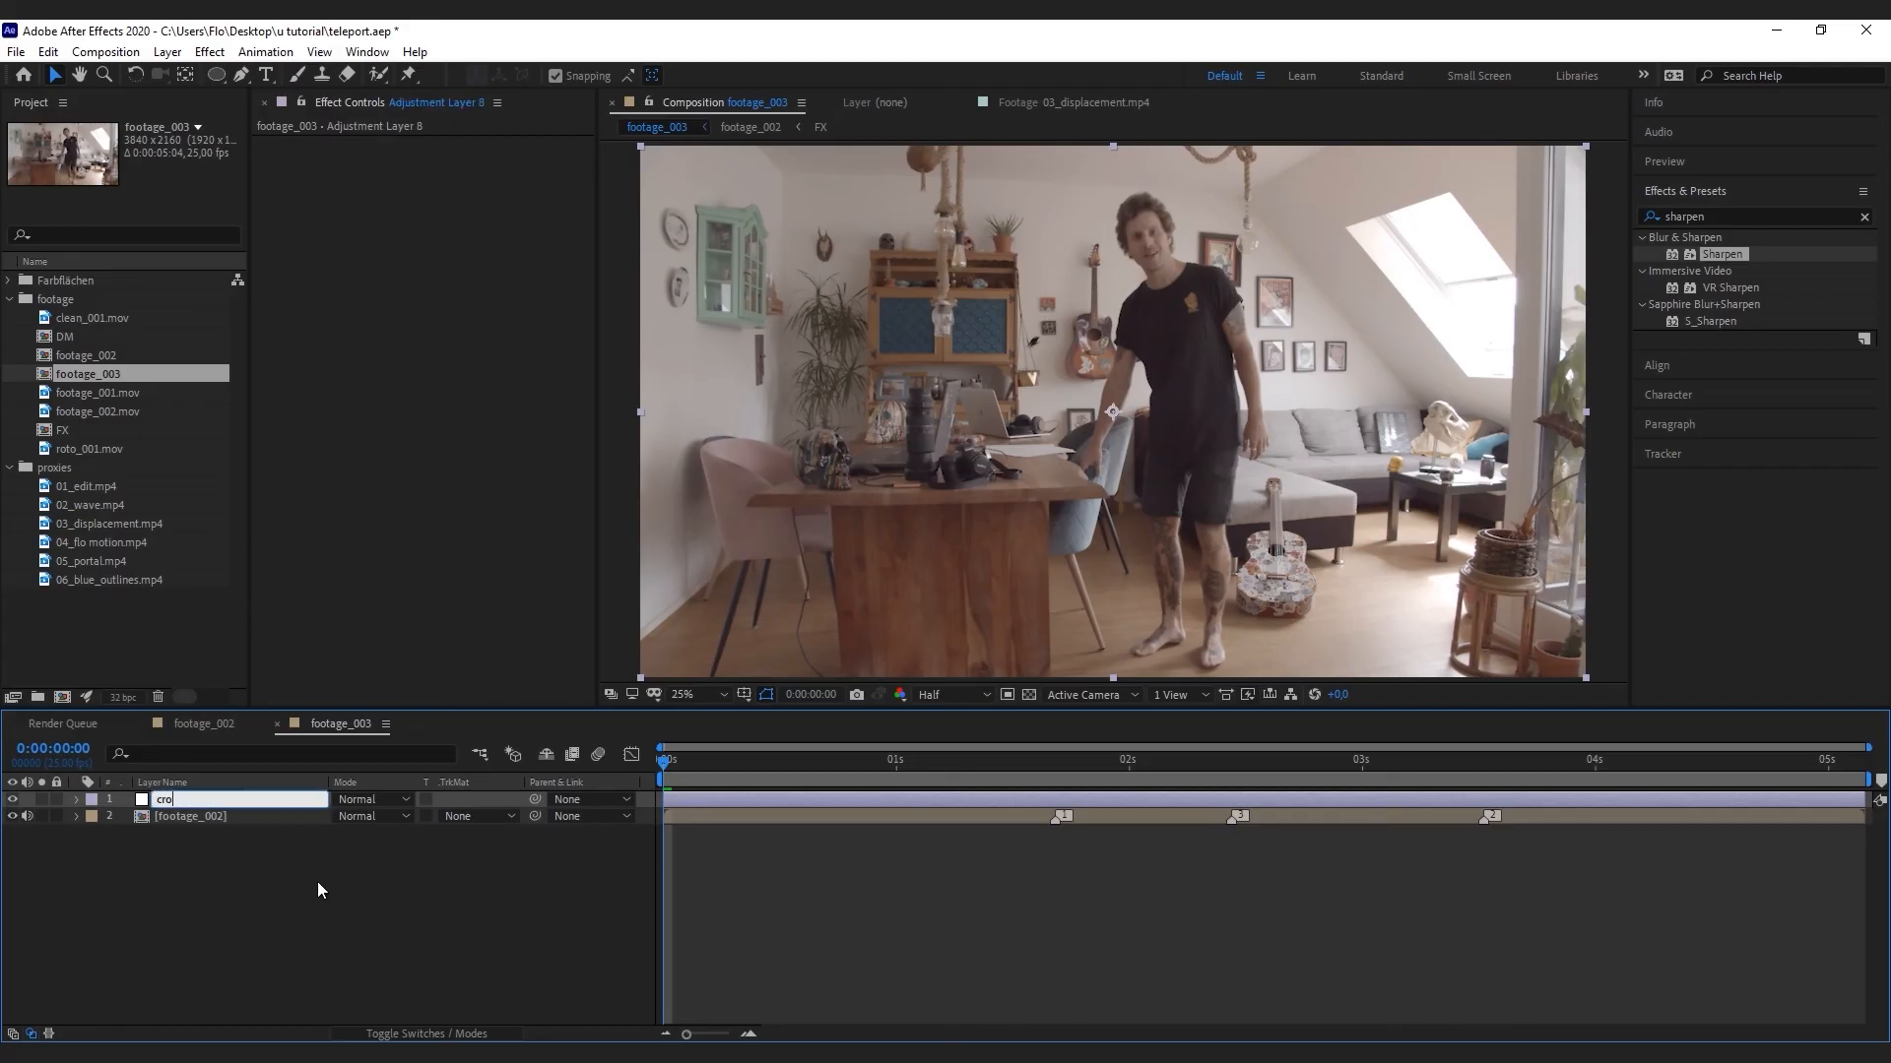
Apply the Crop Edges preset to the crop layer and disable its left and right crops
click(1683, 215)
text(crop)
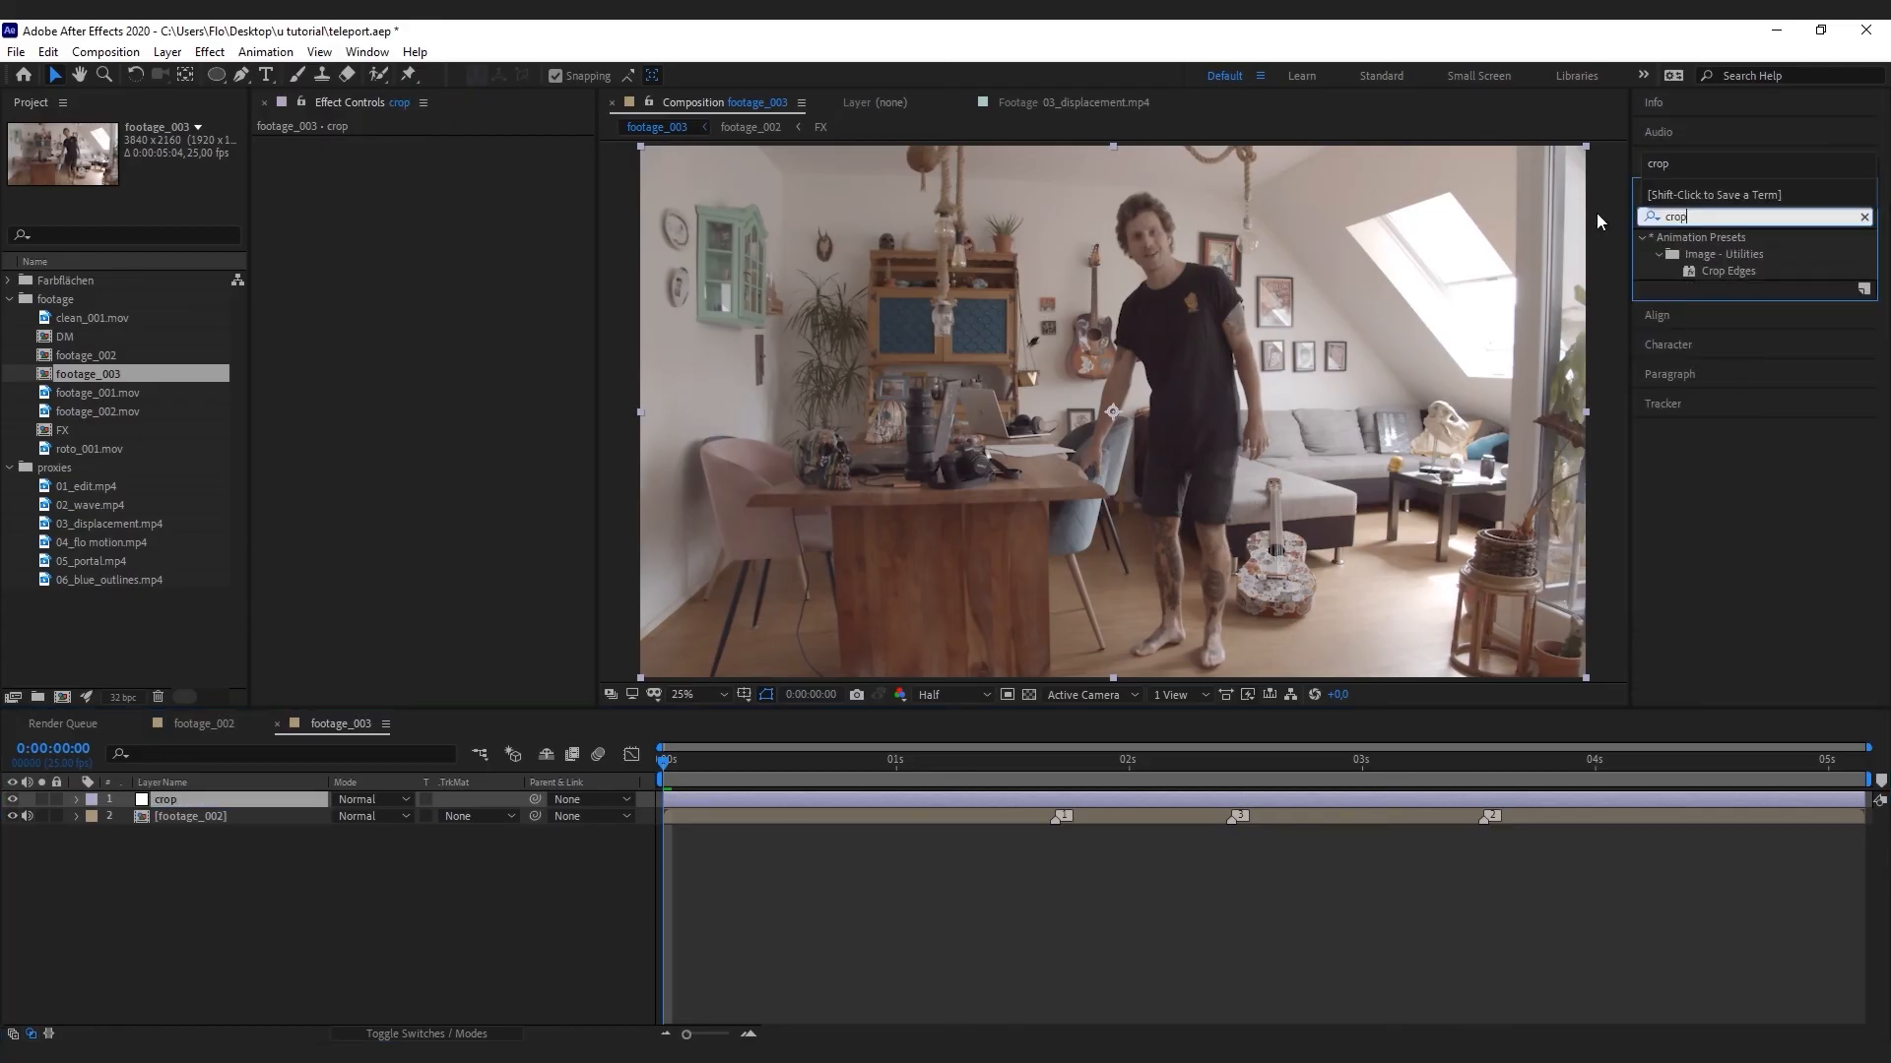
drag(1728, 270, 446, 187)
click(275, 144)
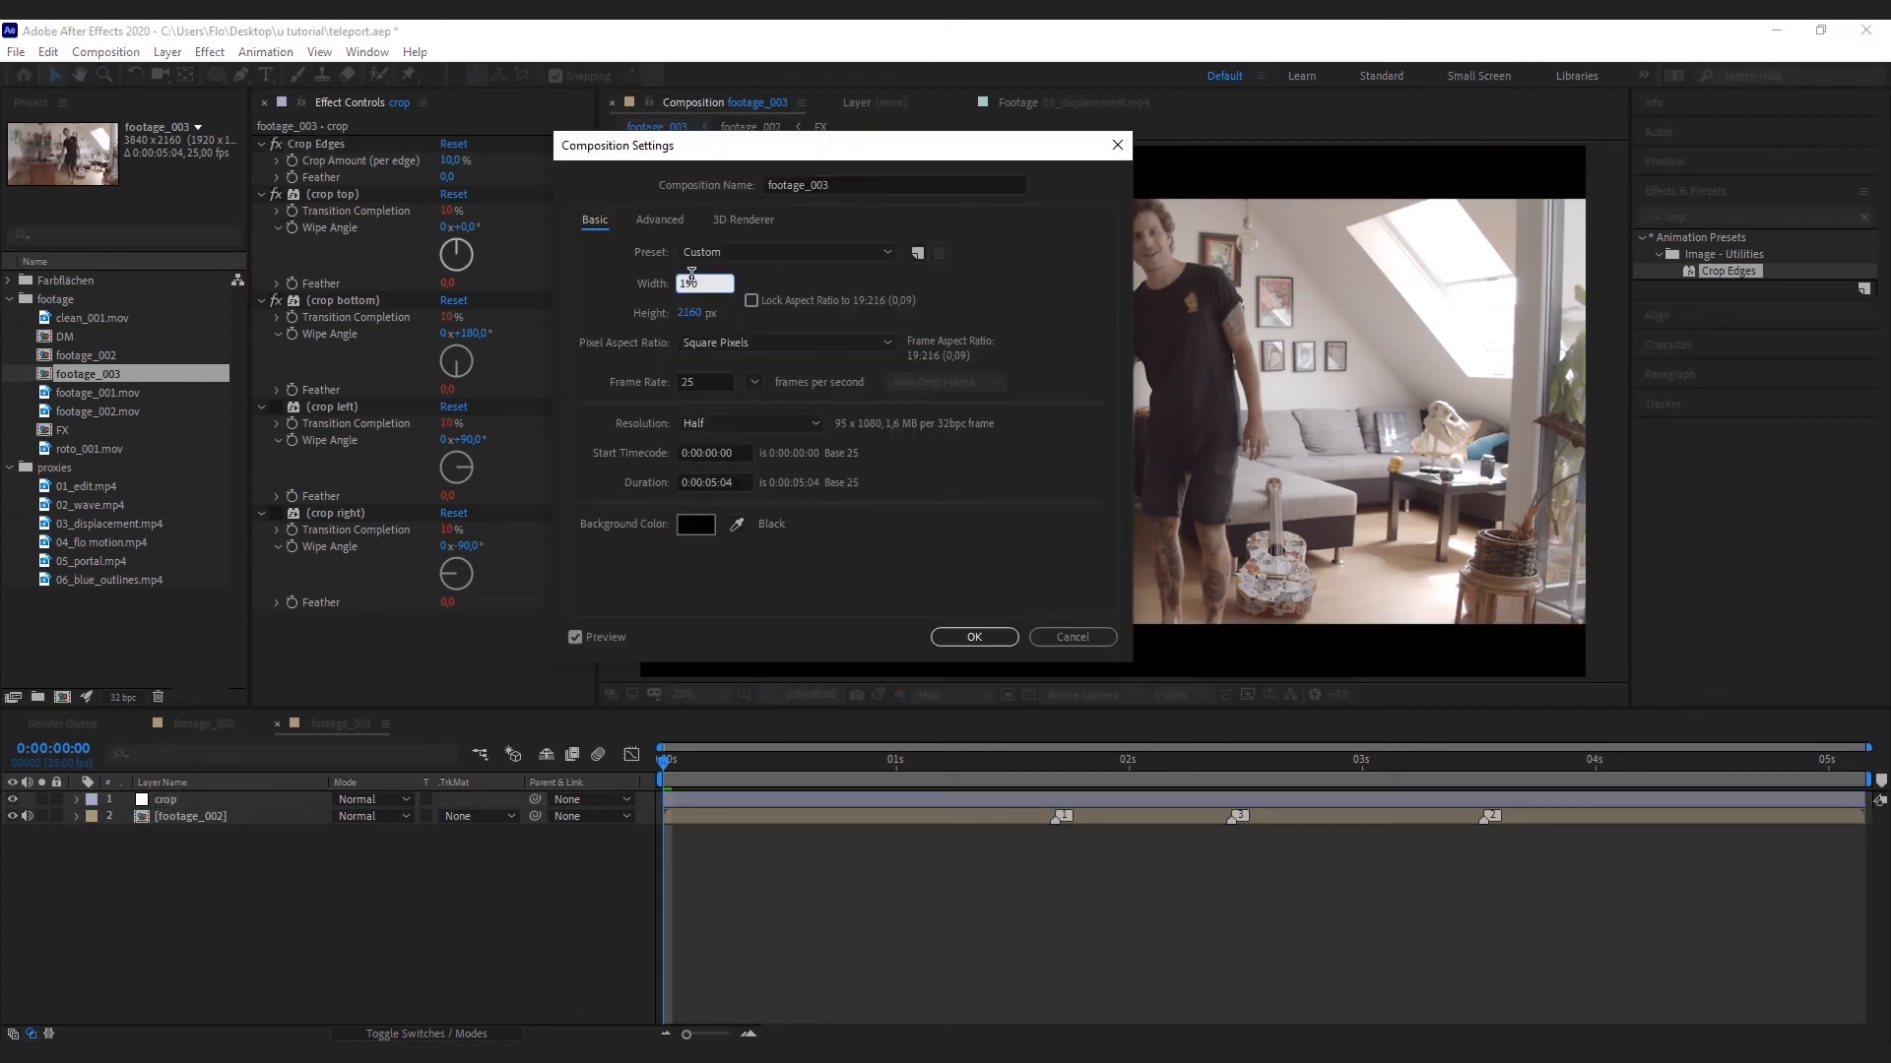
Set the new composition's size to 1920 x 1080 pixels in its composition settings
text(20)
click(689, 313)
text(1)
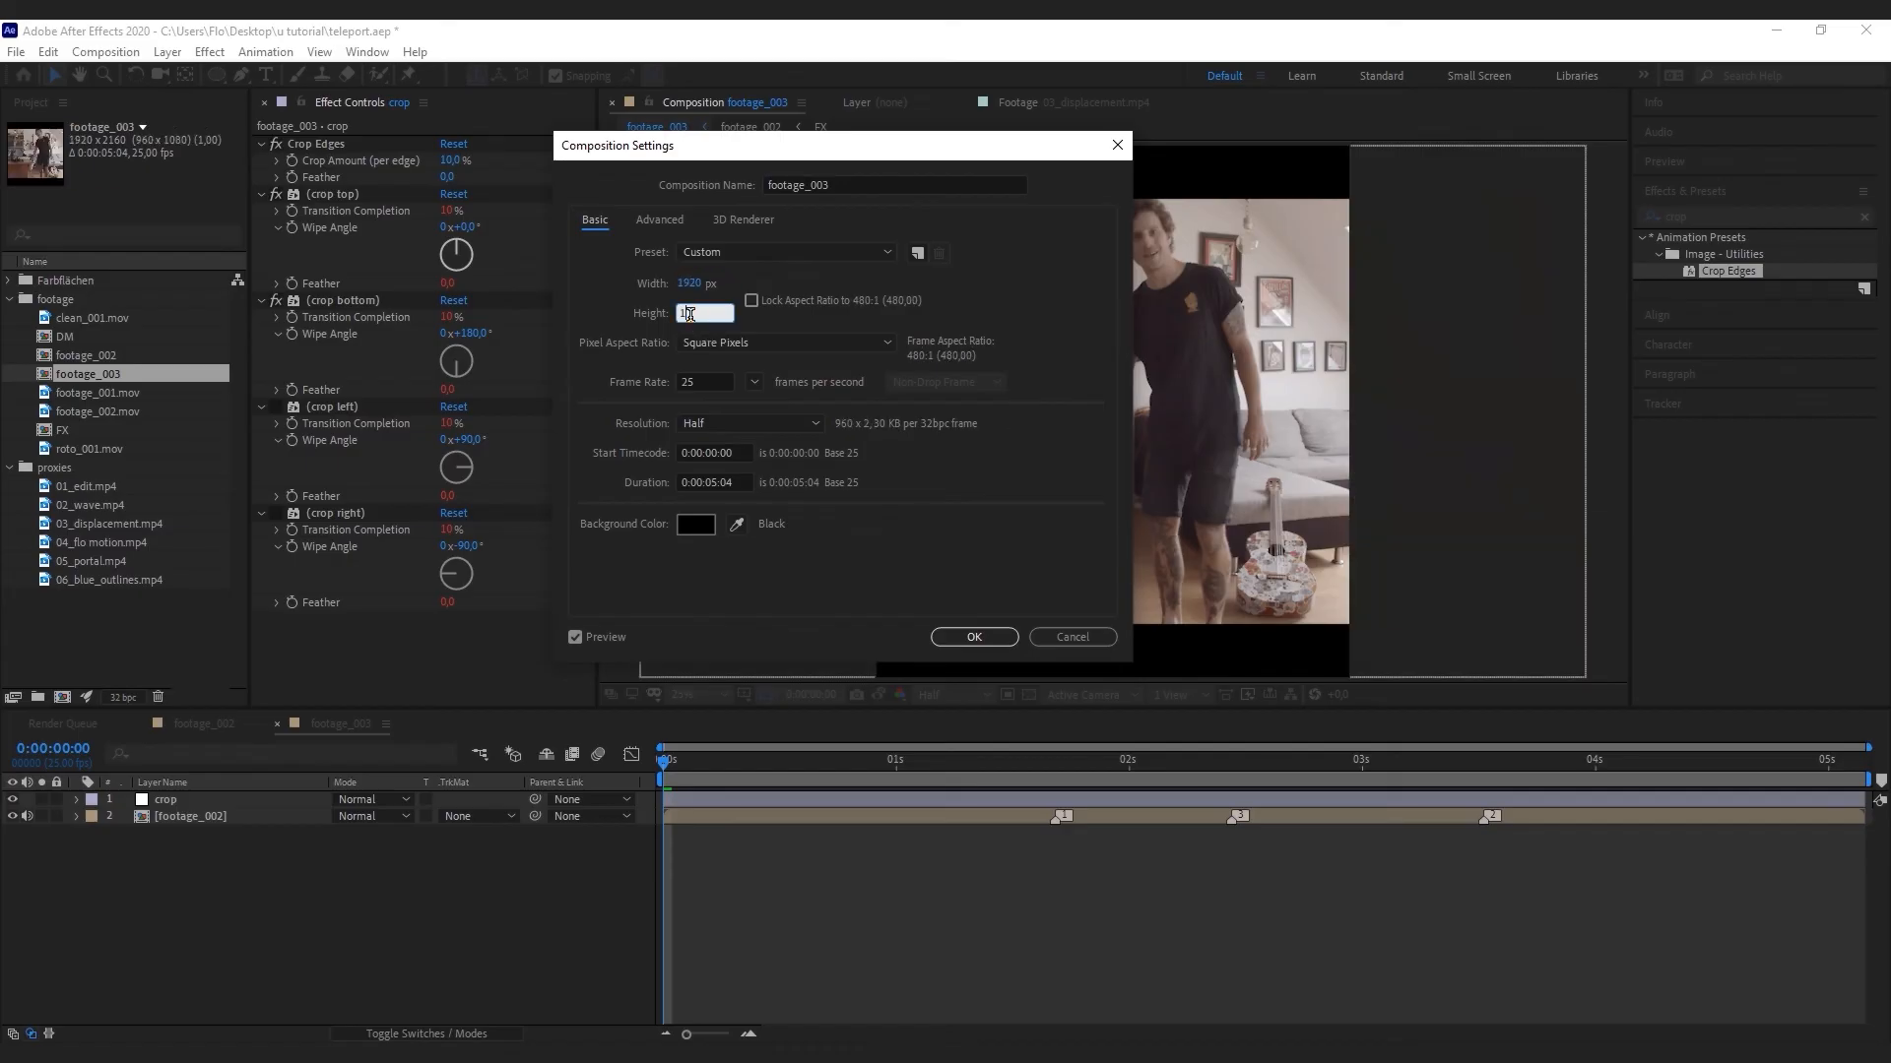
text(080)
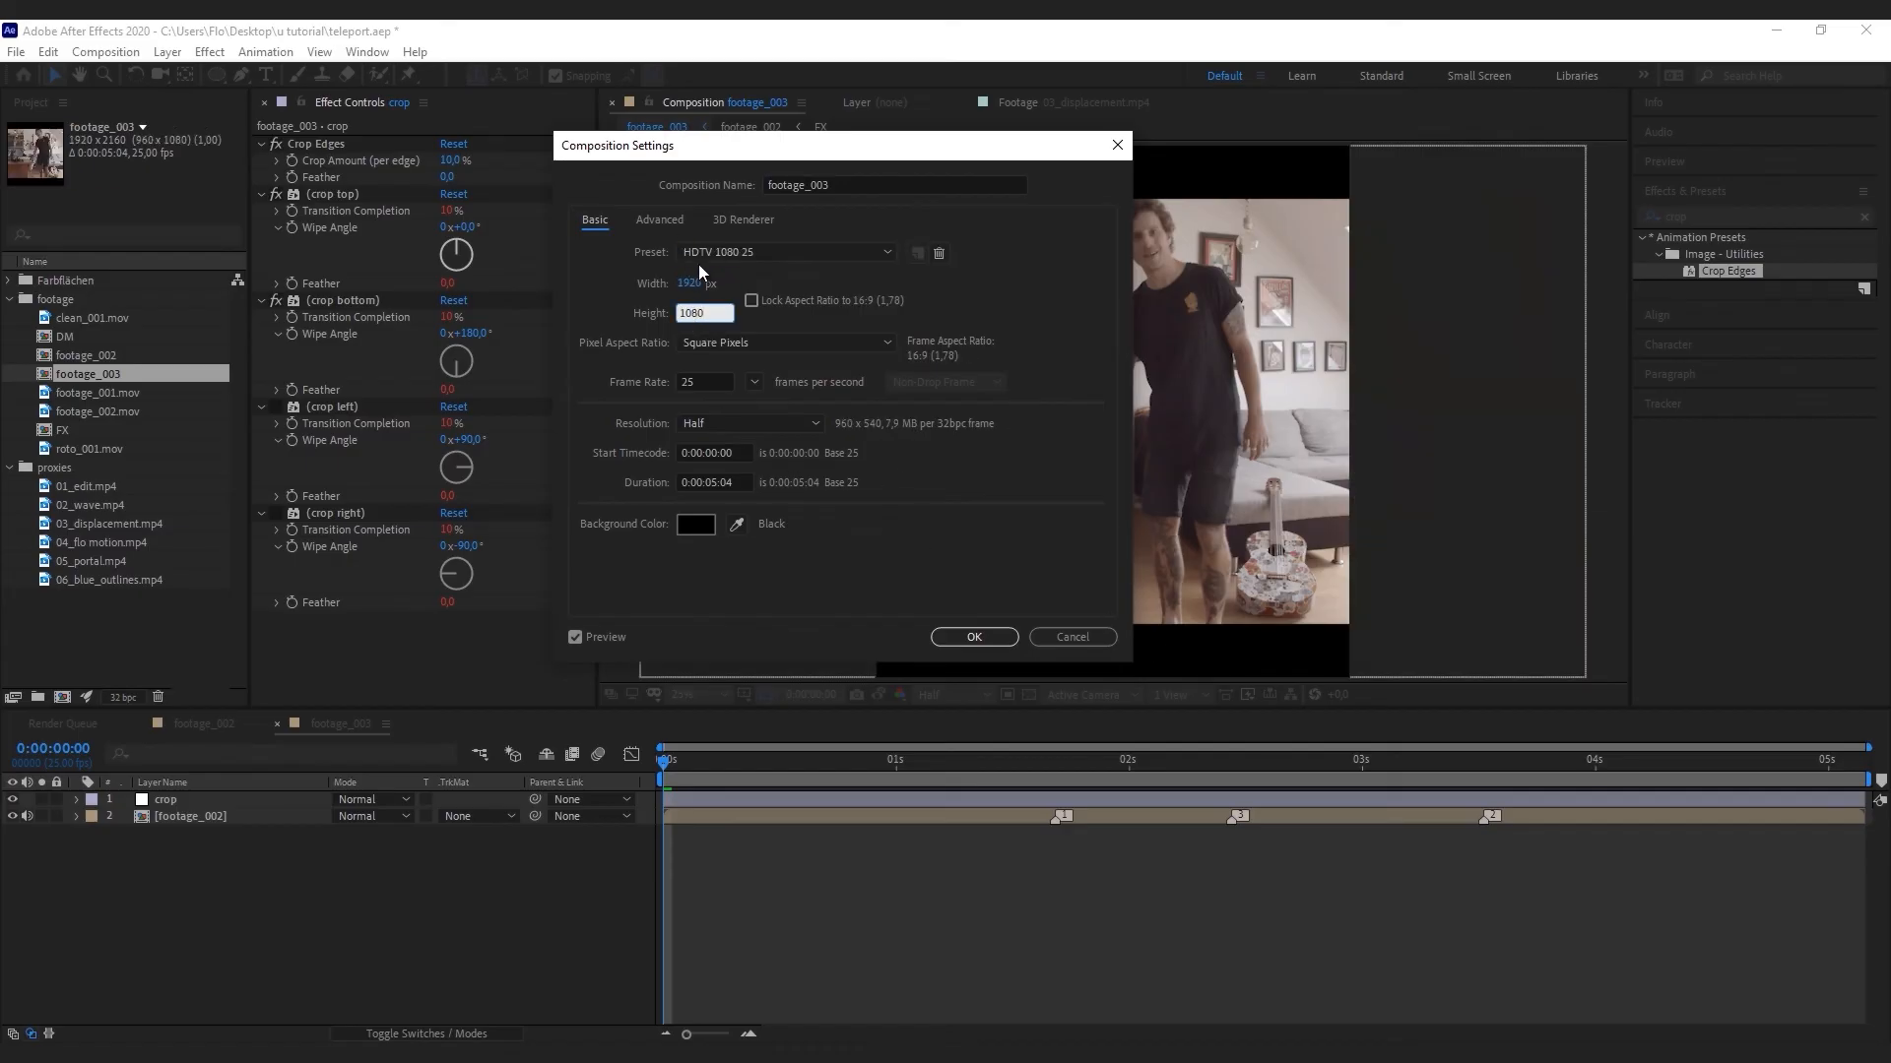
click(1014, 638)
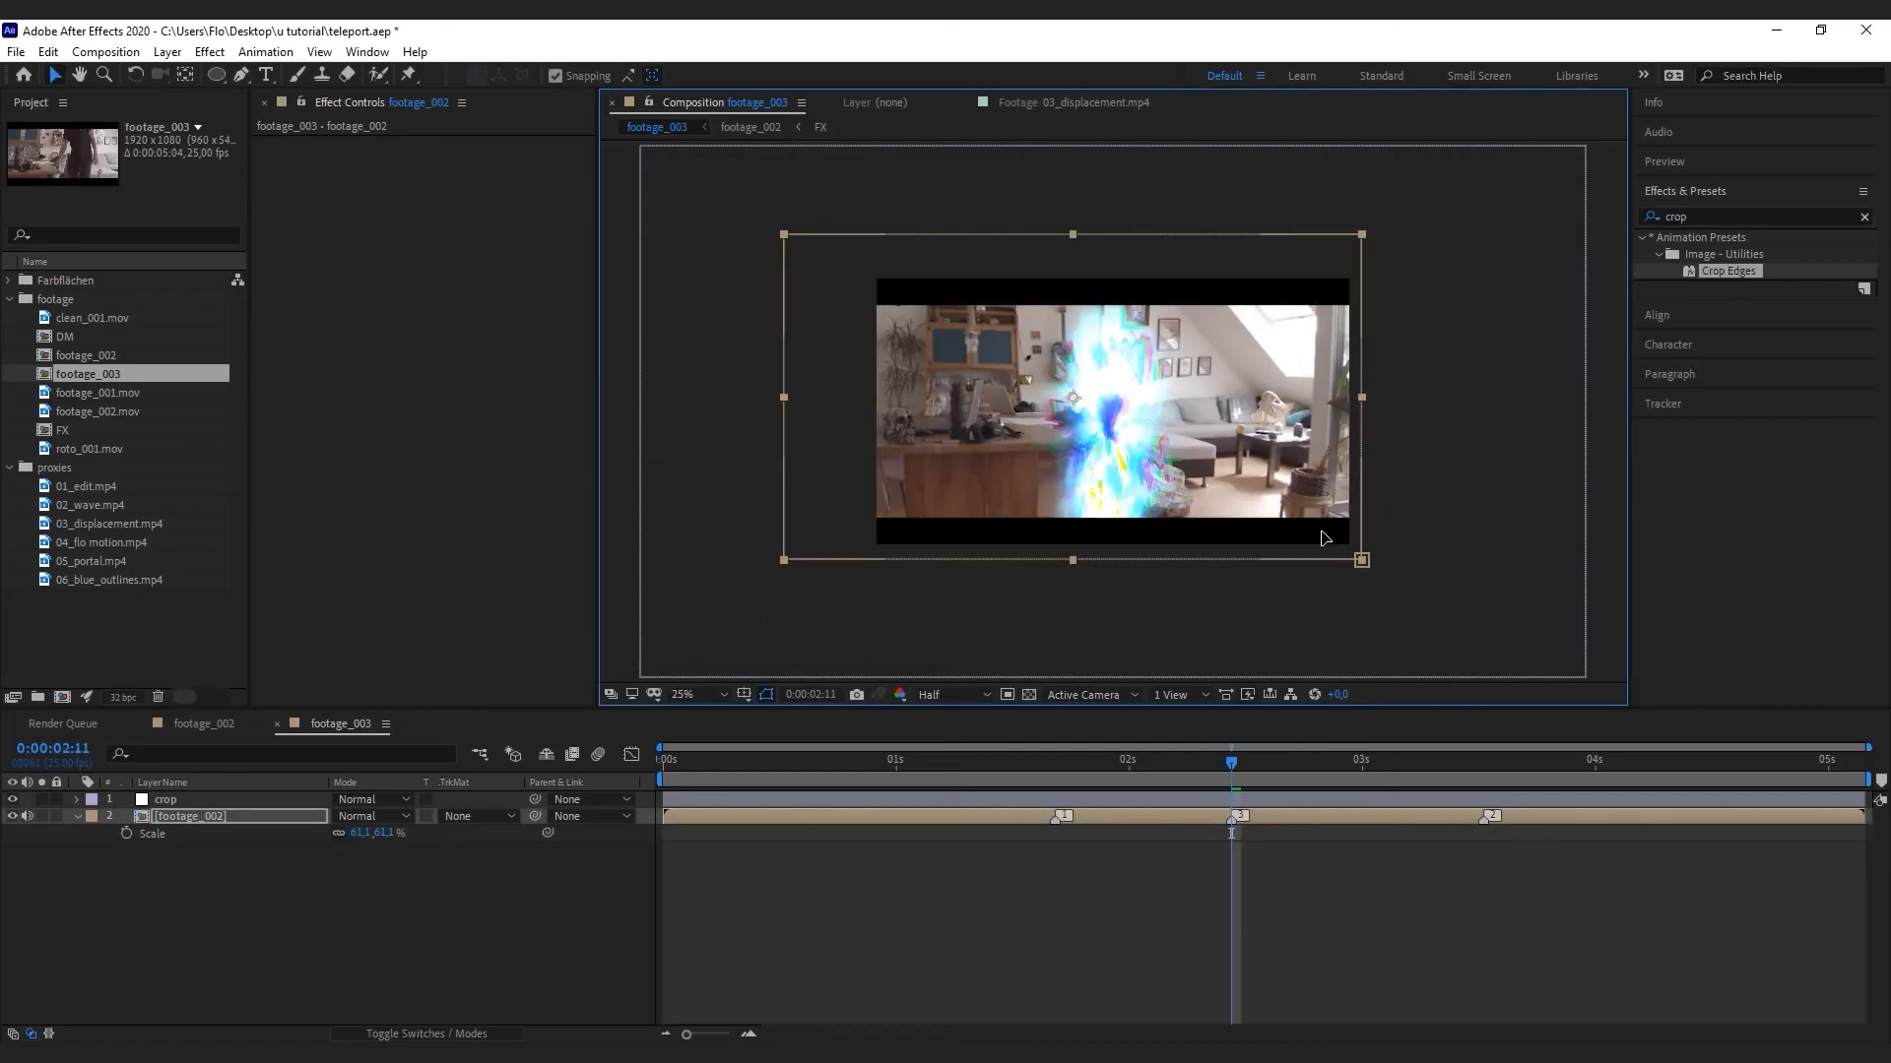
Move the footage_002 layer, scaled to 61.1%, to position 744, 464 and keyframe its Position and Scale at 0:00:02:11
drag(1324, 537, 1312, 534)
key(p)
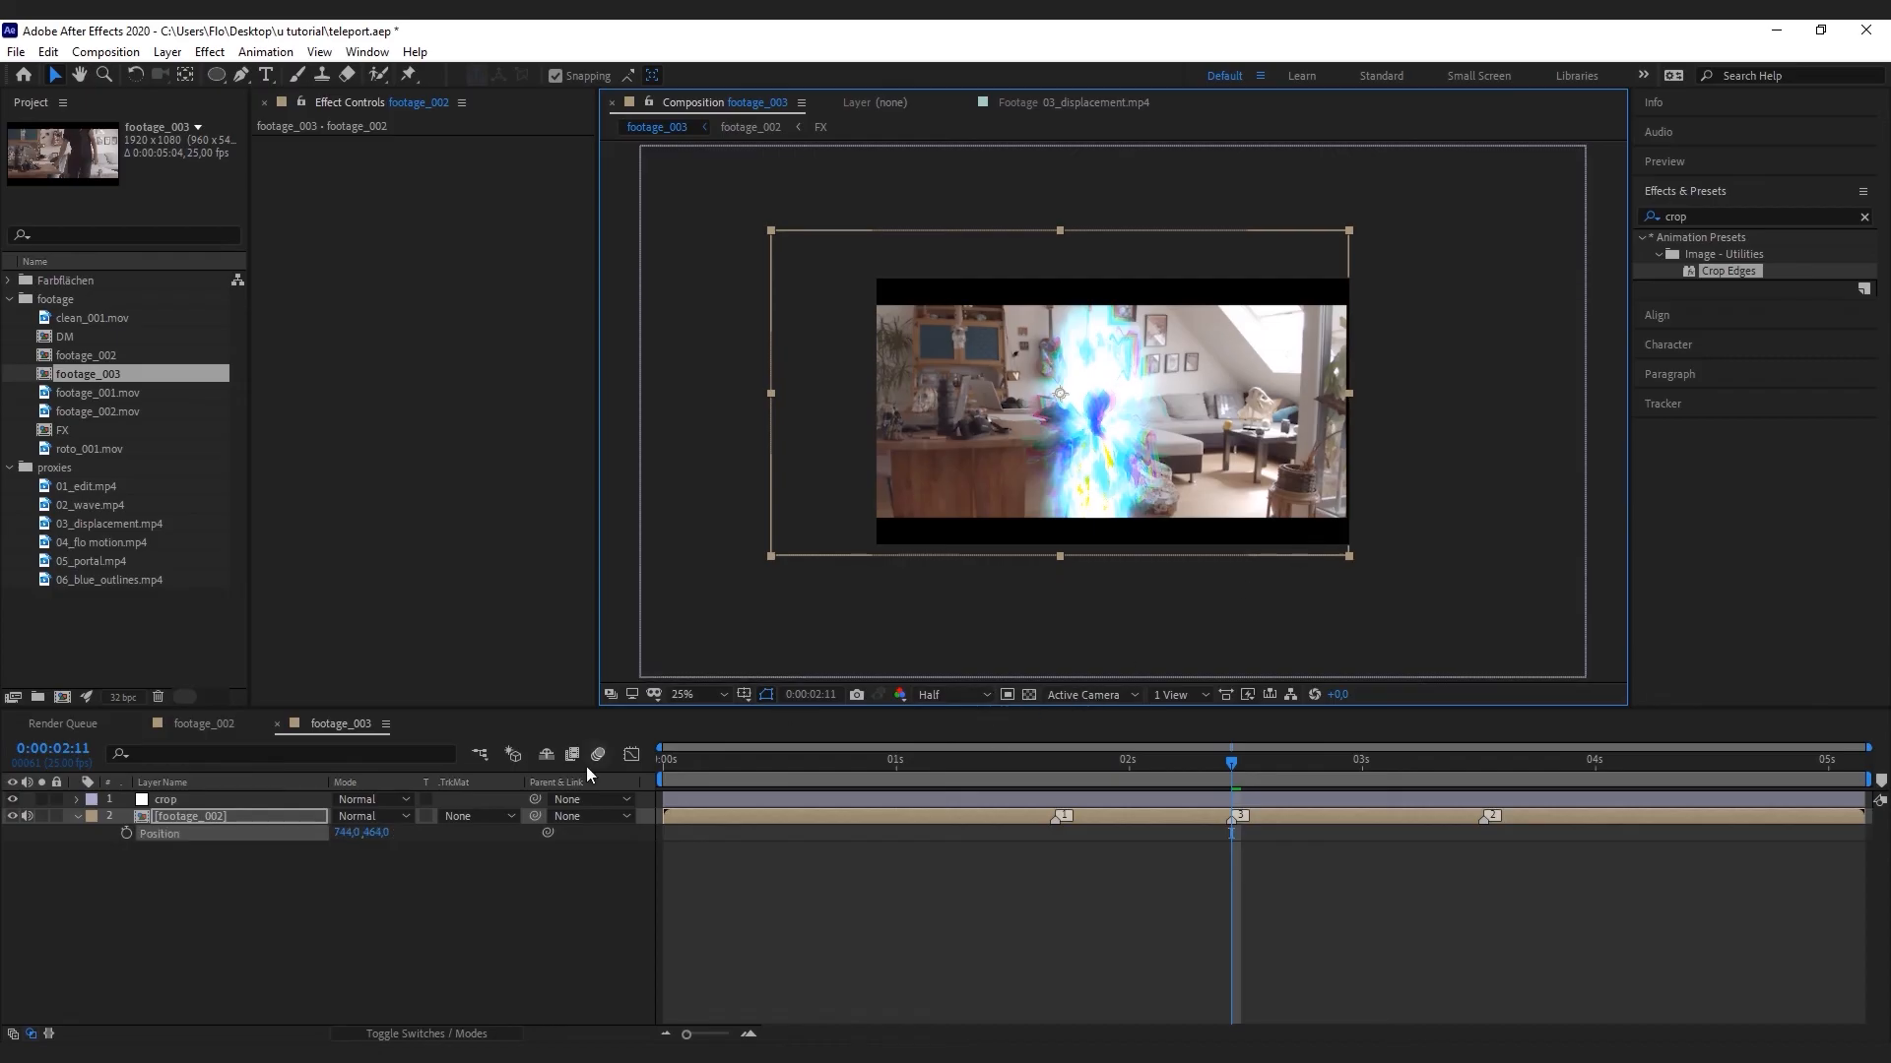
click(126, 829)
key(s)
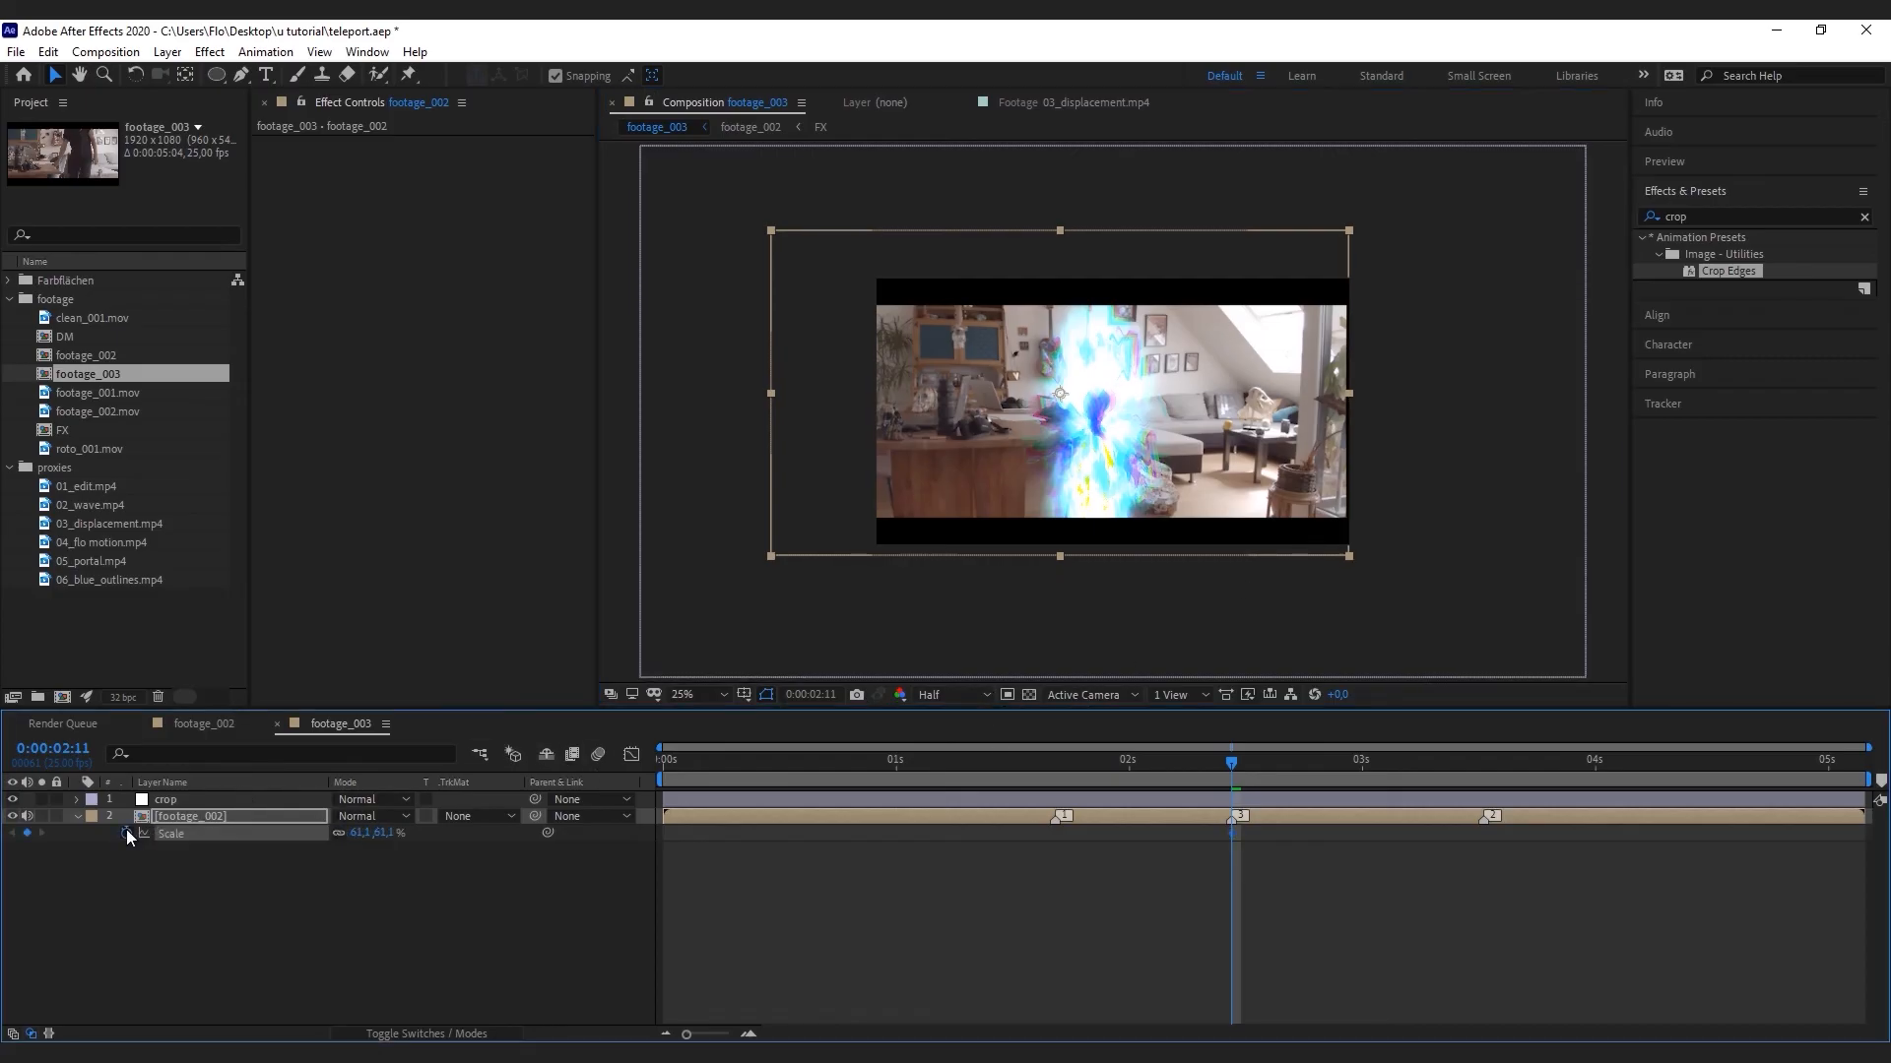
mouse_move(1236, 765)
mouse_down()
mouse_move(1349, 776)
mouse_move(1242, 777)
mouse_up()
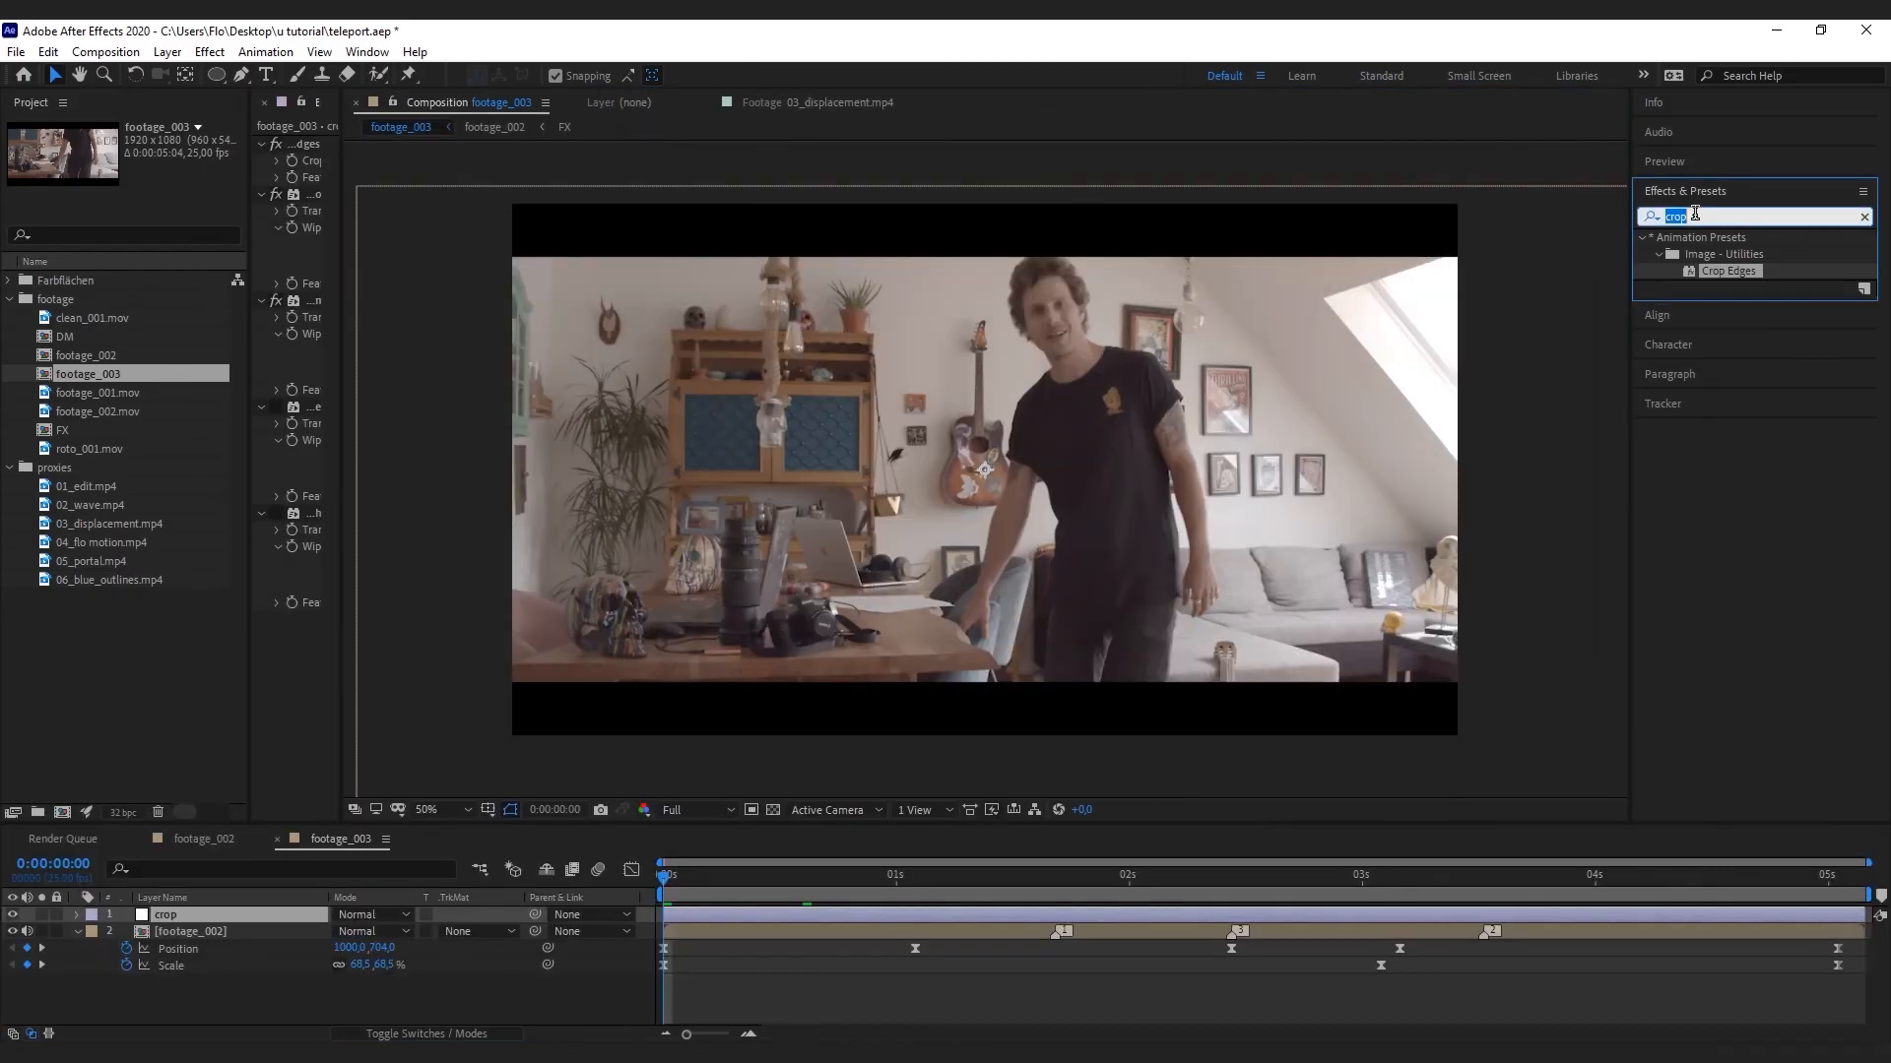
Search the effects and presets for a vignette
click(1694, 215)
text(vigne)
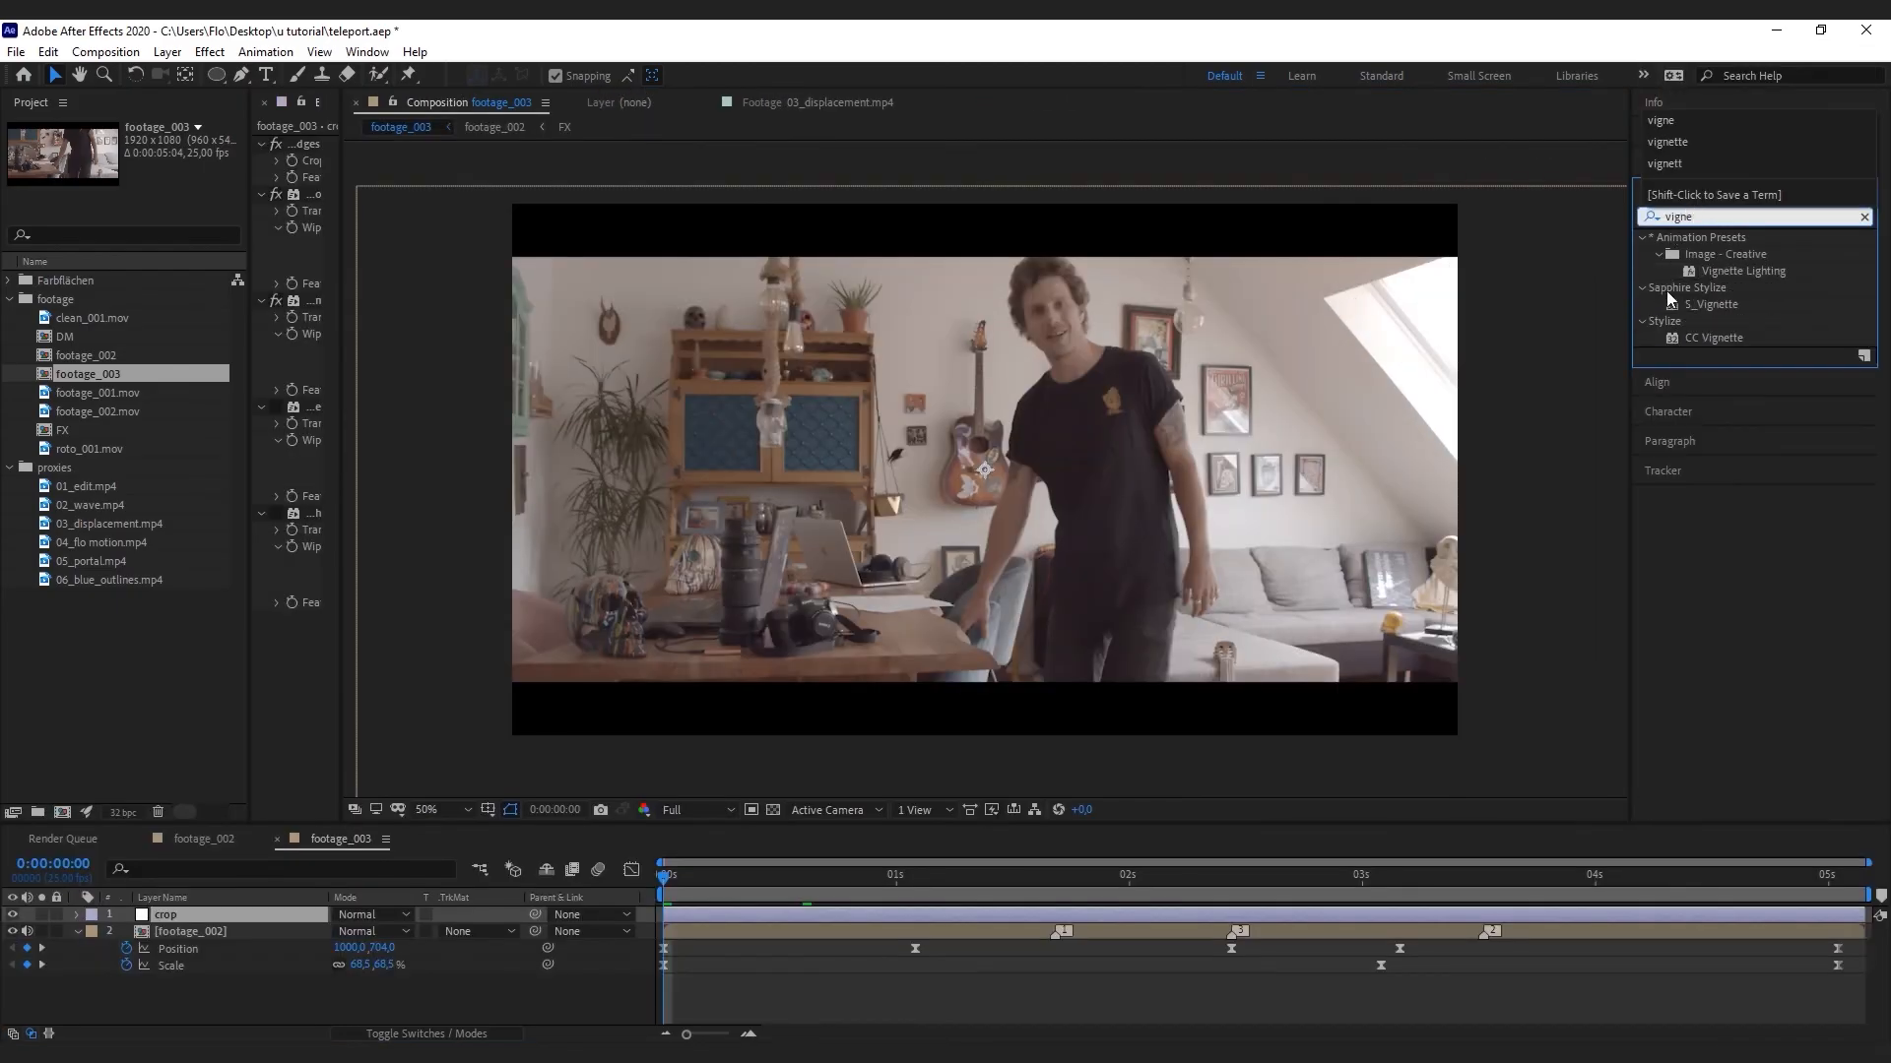